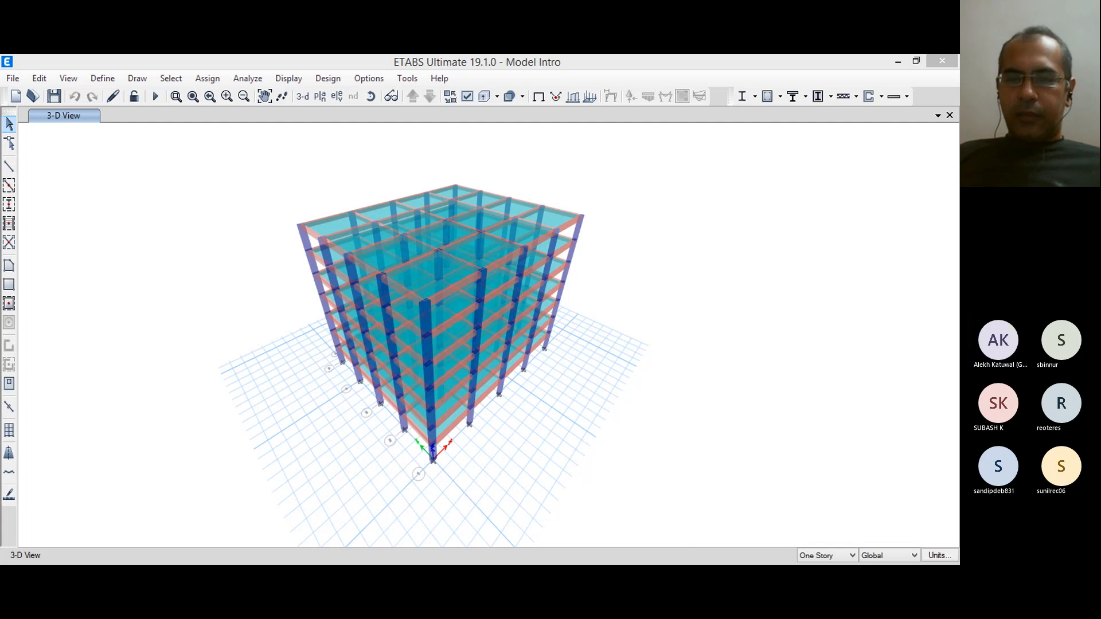
Step: Display the elevation view along grid line 1
{"action": "left_click", "coordinate": [663, 501]}
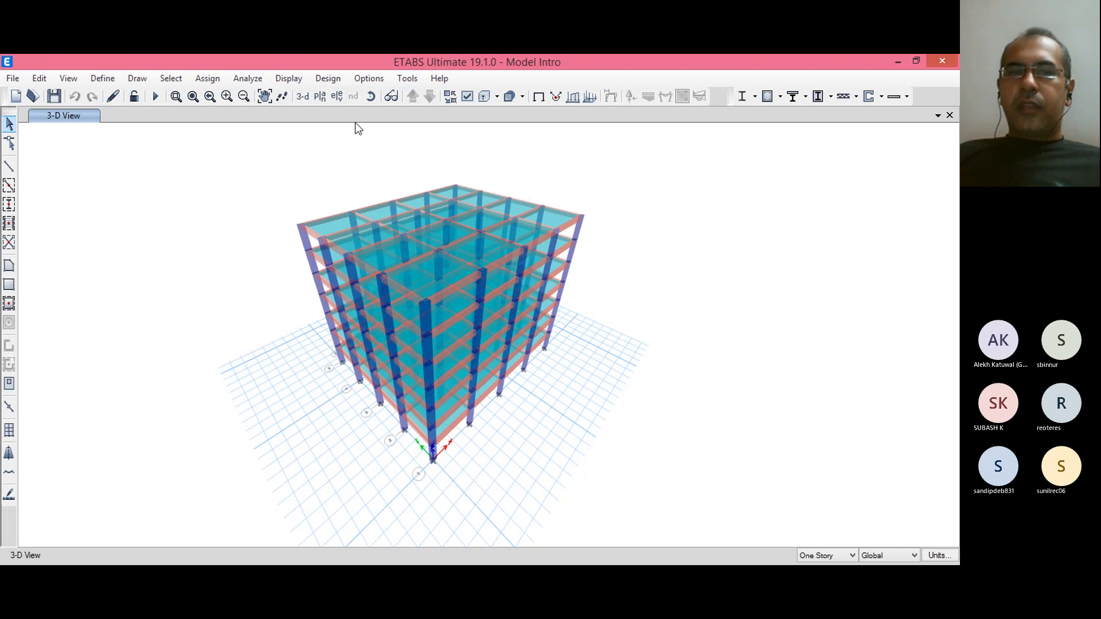
{"action": "left_click", "coordinate": [337, 98]}
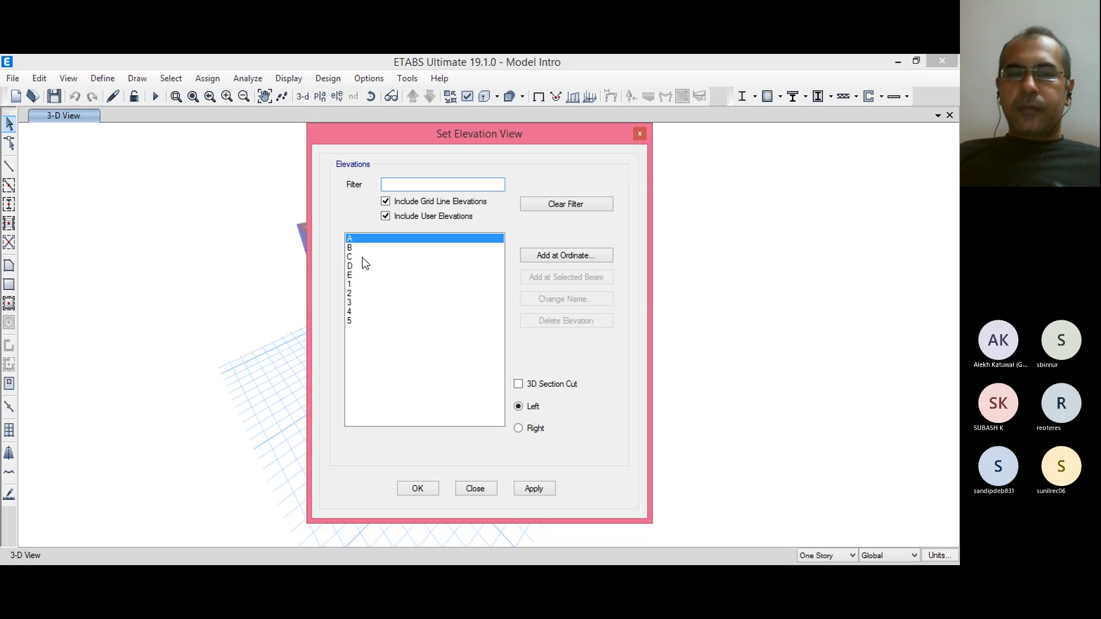
{"action": "left_click", "coordinate": [364, 285]}
{"action": "left_click", "coordinate": [523, 494]}
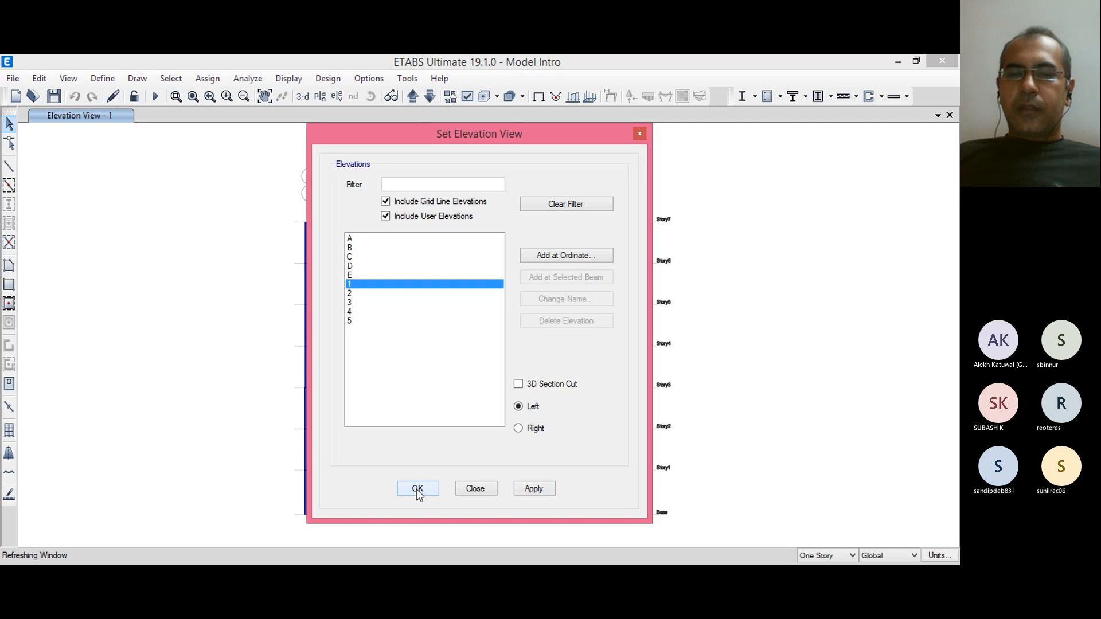
{"action": "left_click", "coordinate": [418, 490]}
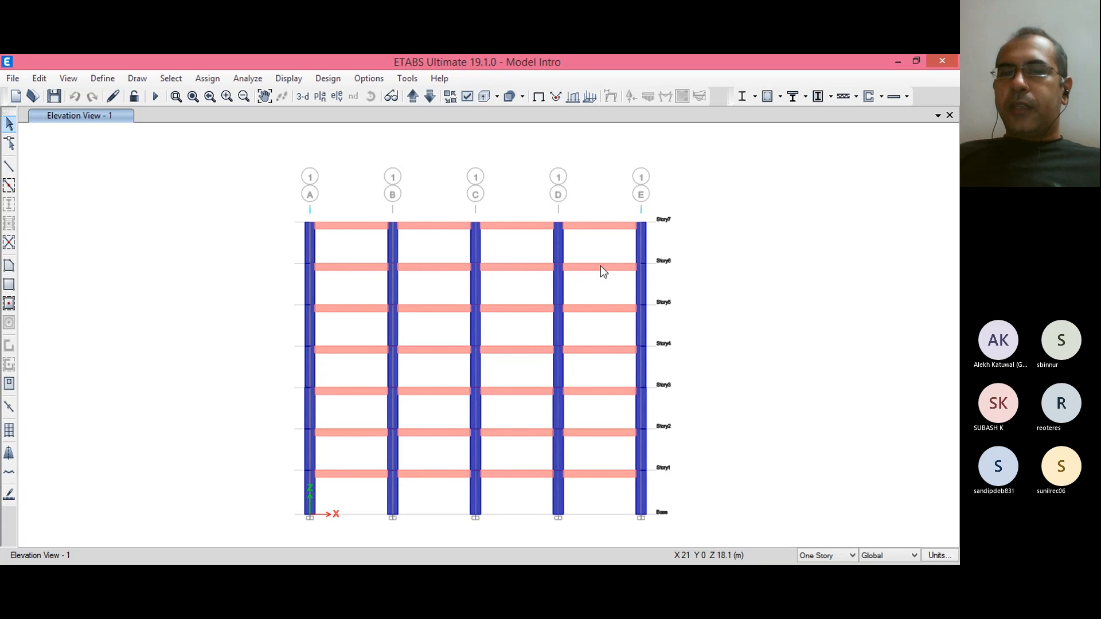
{"action": "left_click", "coordinate": [623, 55]}
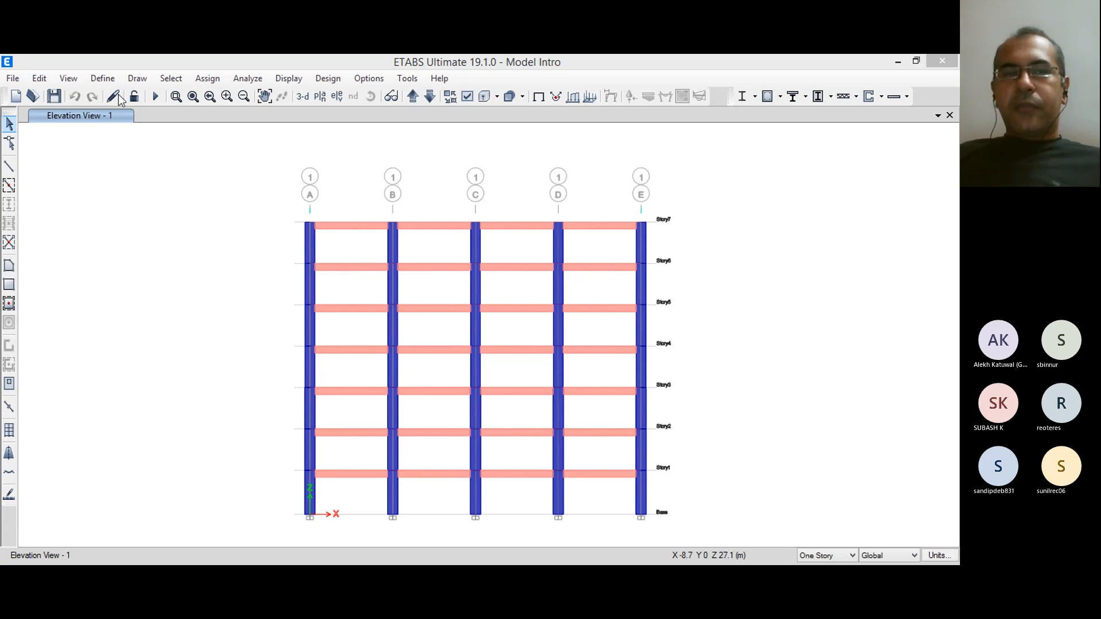
Step: Review the definition of diaphragm D1, comparing the Rigid and Semi Rigid options and leaving it set to Rigid
{"action": "left_click", "coordinate": [104, 83]}
{"action": "left_click", "coordinate": [105, 84]}
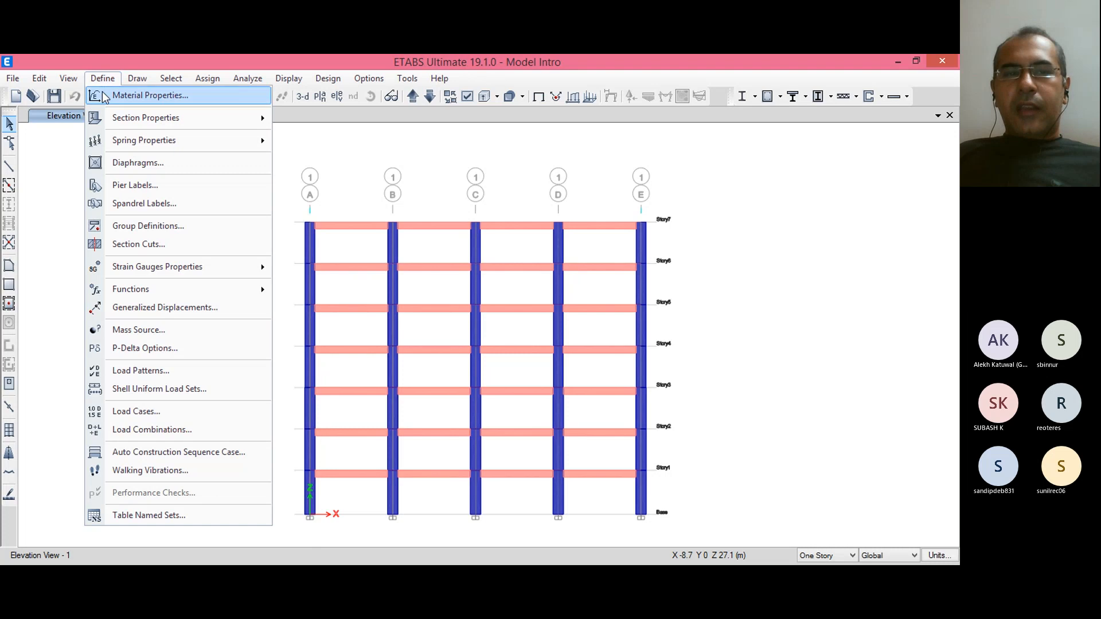
{"action": "left_click", "coordinate": [143, 163]}
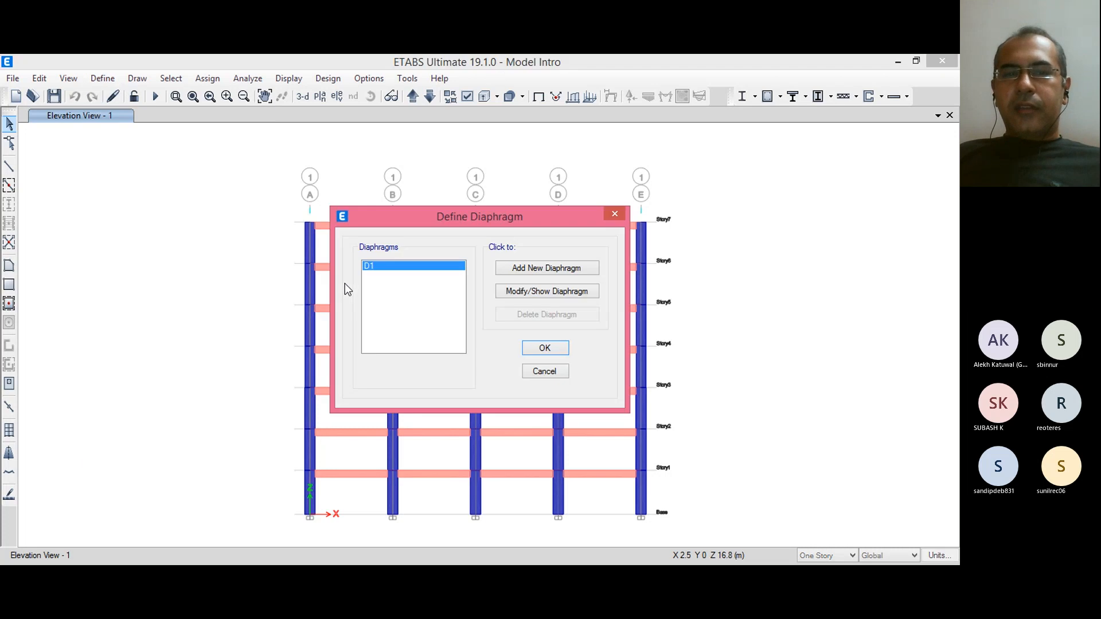
{"action": "left_click", "coordinate": [516, 293]}
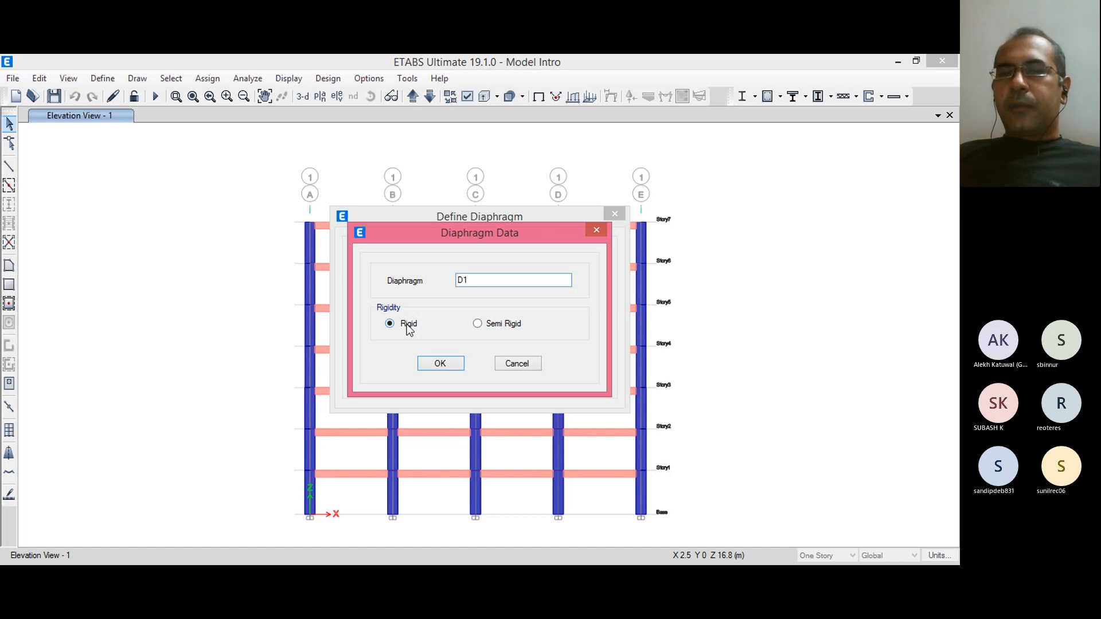
{"action": "left_click", "coordinate": [498, 328]}
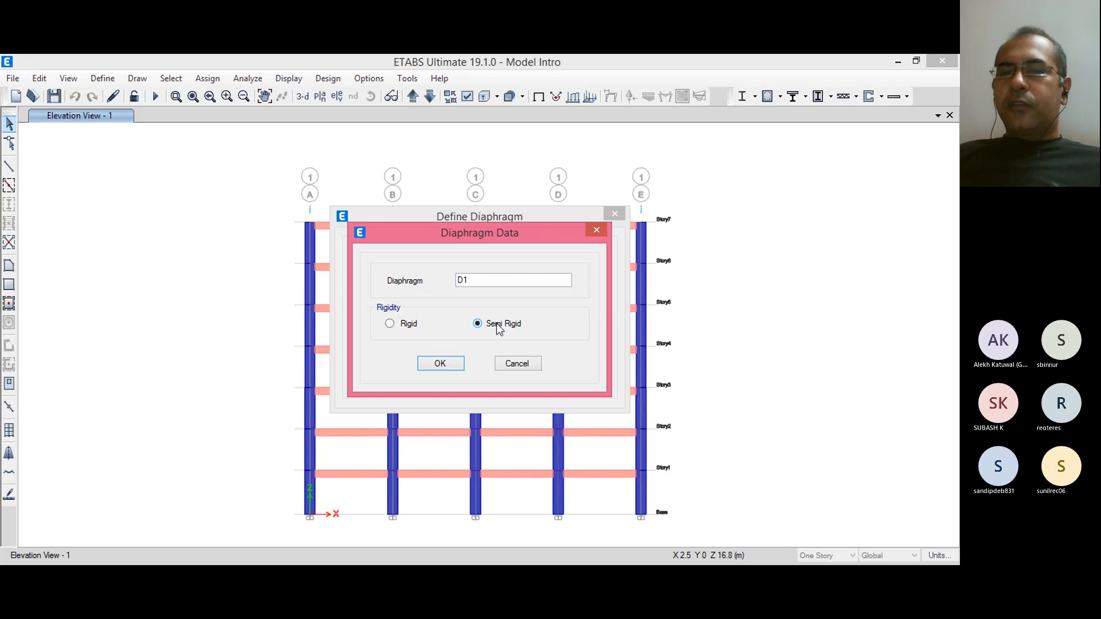
{"action": "left_click", "coordinate": [416, 326]}
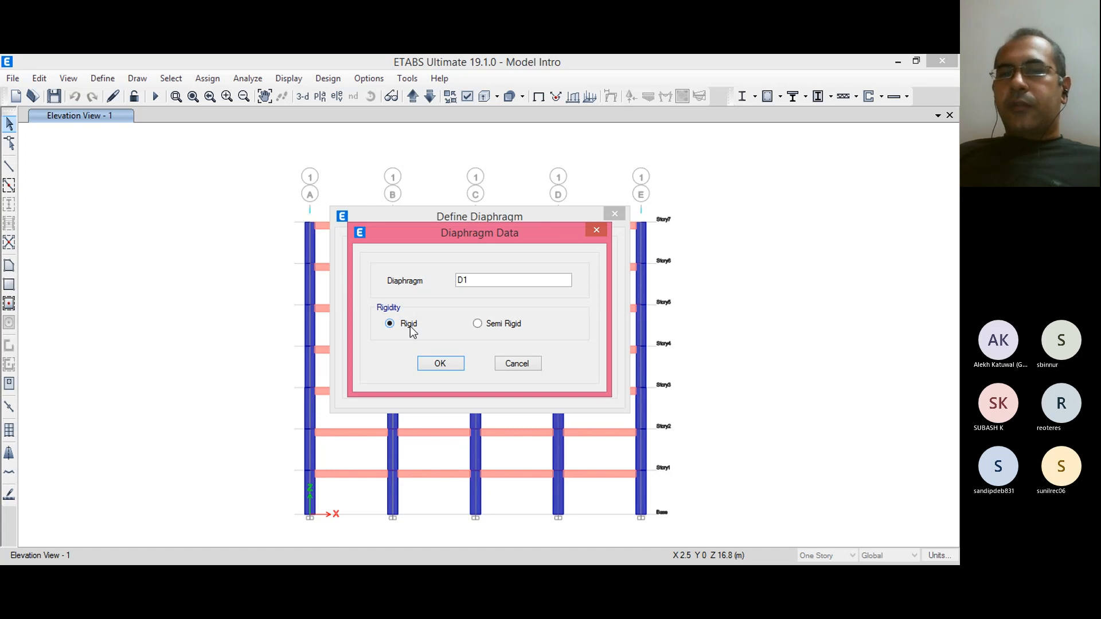
{"action": "left_click", "coordinate": [454, 365]}
{"action": "left_click", "coordinate": [542, 371]}
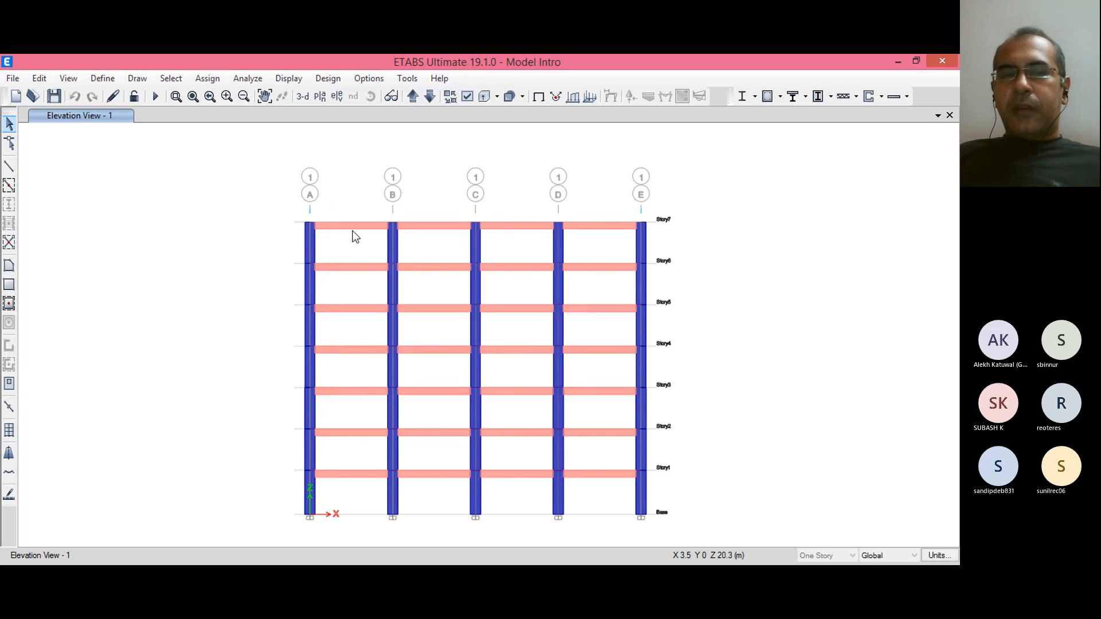
Step: Try to select the top-story floor panels one by one in the 3-D view, and clear the selection
{"action": "left_click", "coordinate": [303, 96]}
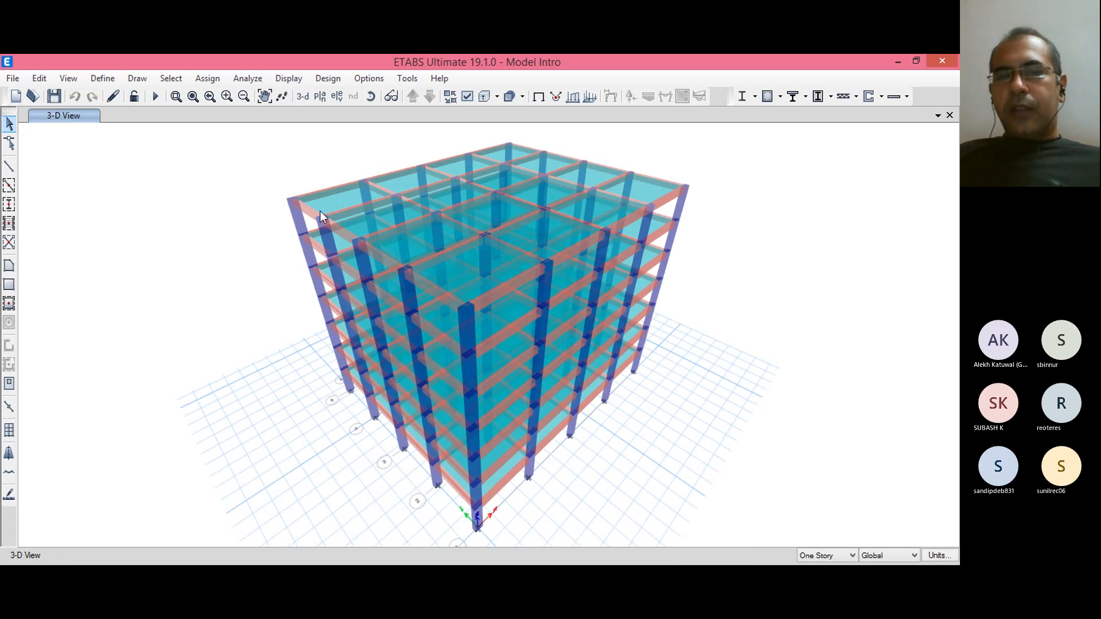
{"action": "left_click", "coordinate": [329, 202]}
{"action": "left_click", "coordinate": [435, 174]}
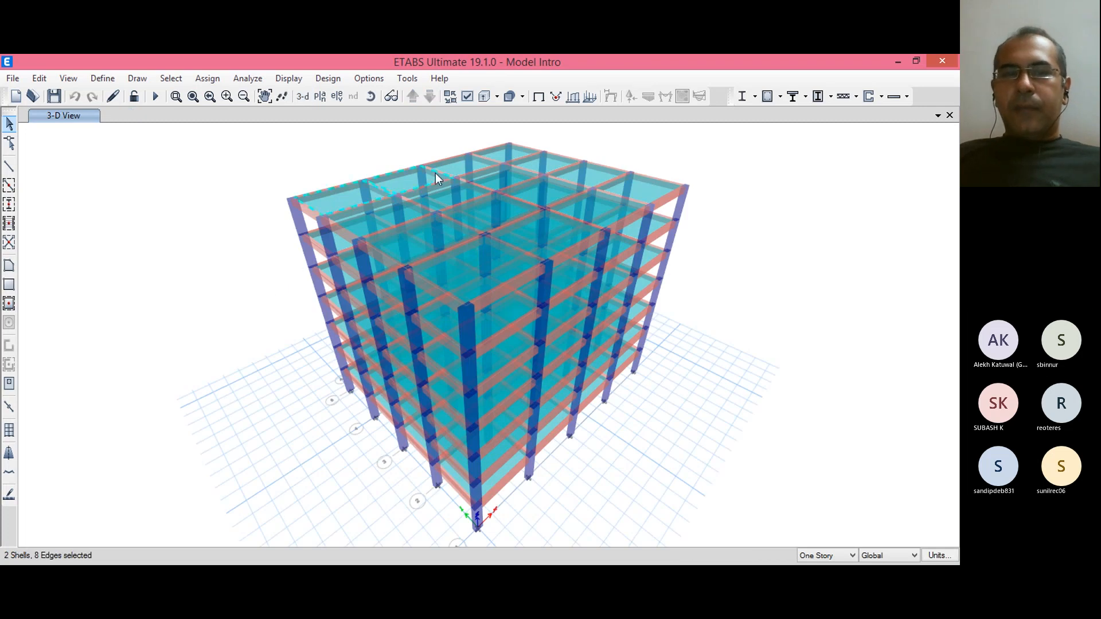
{"action": "left_click", "coordinate": [465, 164]}
{"action": "left_click", "coordinate": [503, 156]}
{"action": "left_click", "coordinate": [544, 166]}
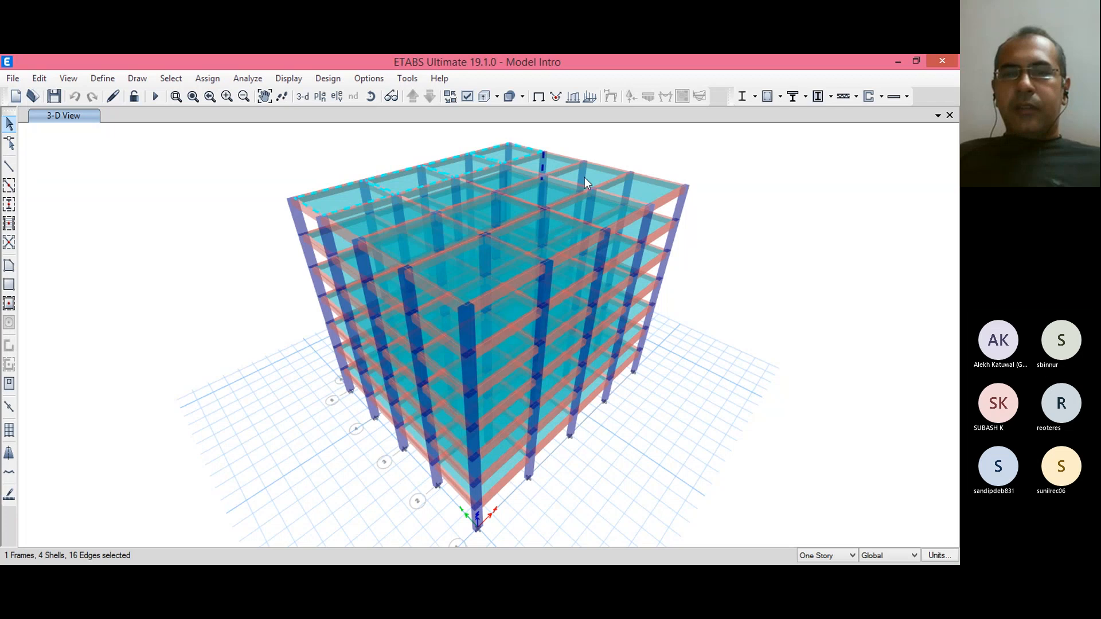
{"action": "left_click", "coordinate": [548, 167]}
{"action": "left_click", "coordinate": [573, 169]}
{"action": "left_click", "coordinate": [603, 181]}
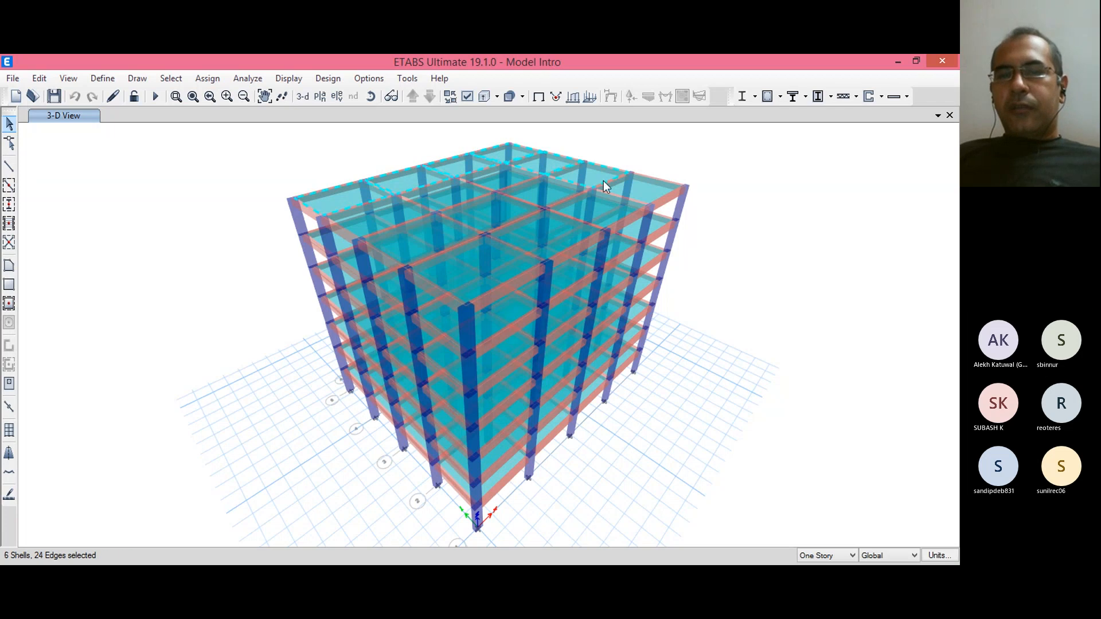
{"action": "left_click", "coordinate": [596, 214]}
{"action": "left_click", "coordinate": [536, 200]}
{"action": "left_click", "coordinate": [487, 218]}
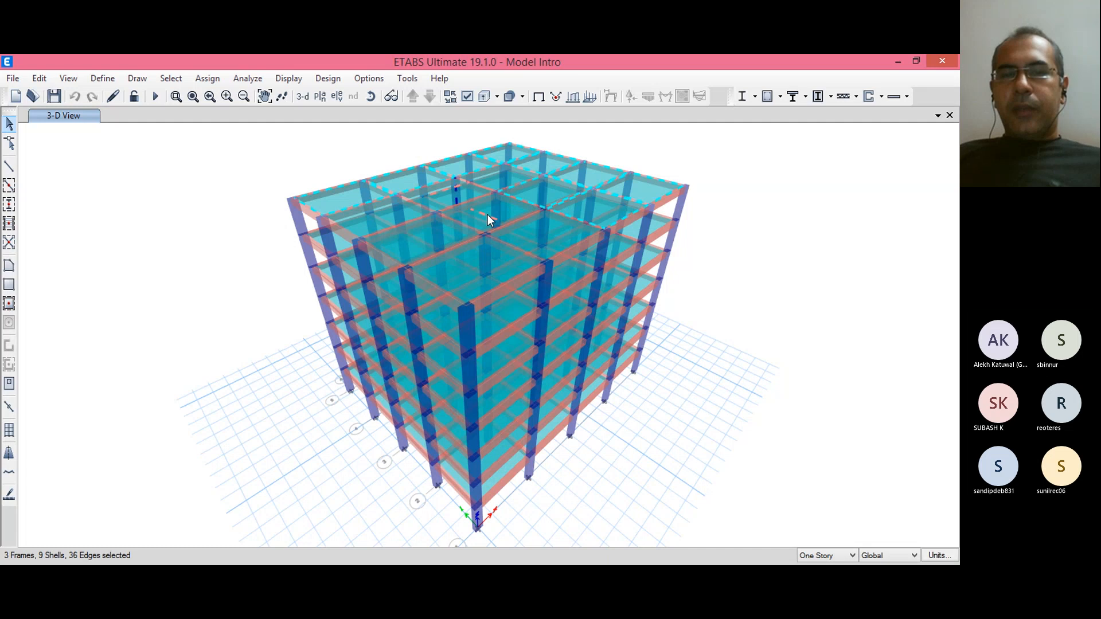
{"action": "left_click", "coordinate": [488, 214]}
{"action": "left_click", "coordinate": [441, 198]}
{"action": "left_click", "coordinate": [368, 228]}
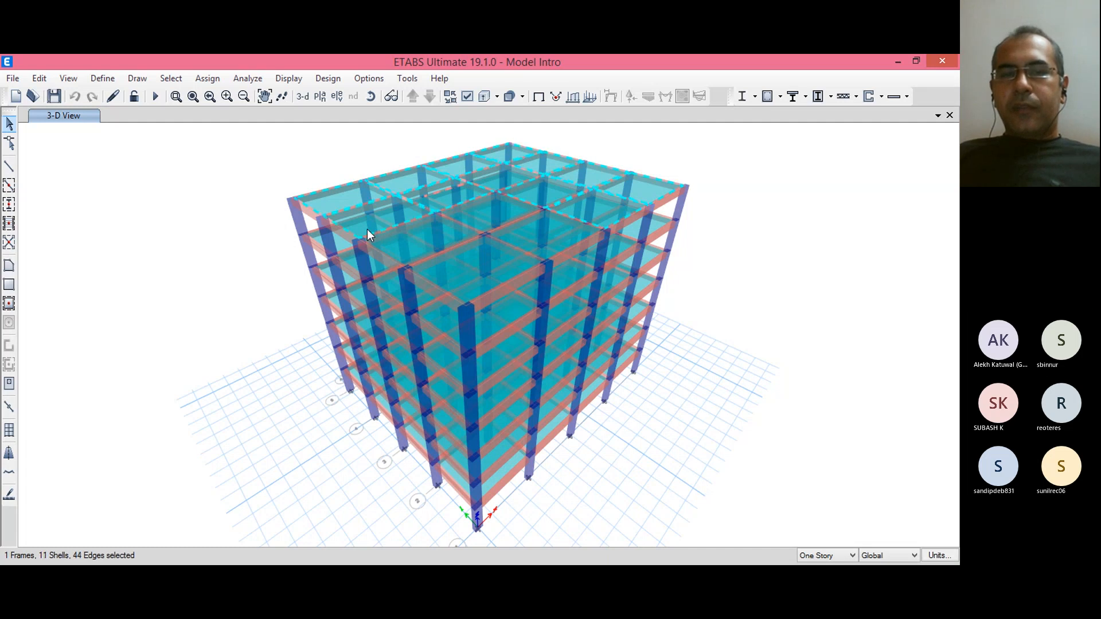
{"action": "left_click", "coordinate": [435, 239]}
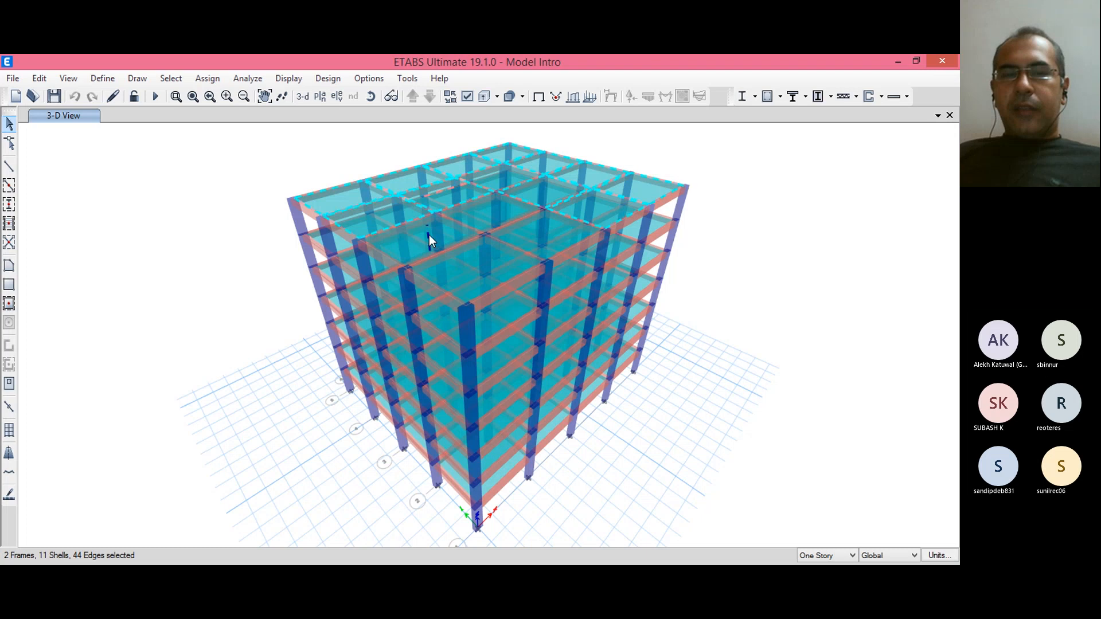
{"action": "left_click", "coordinate": [429, 236]}
{"action": "left_click", "coordinate": [416, 250]}
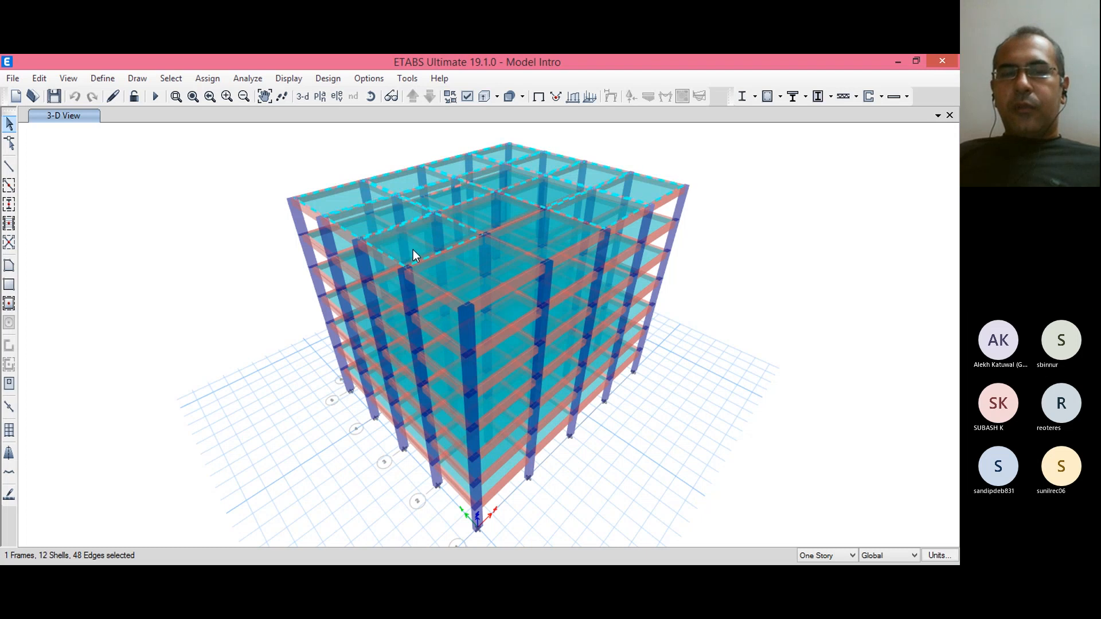
{"action": "left_click", "coordinate": [462, 270]}
{"action": "left_click", "coordinate": [470, 259]}
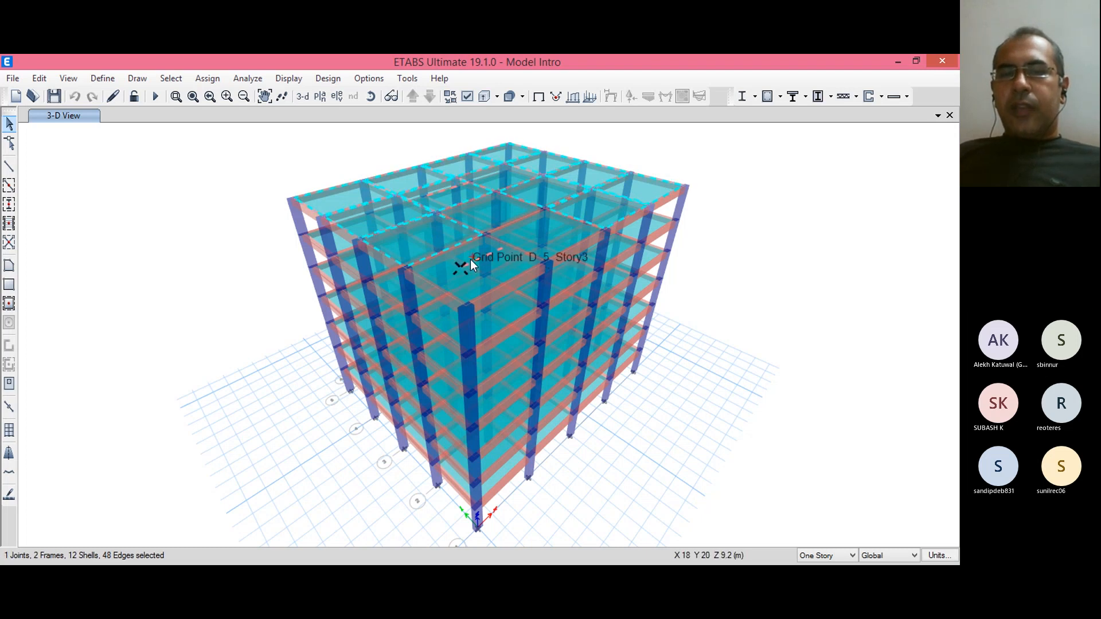
{"action": "left_click", "coordinate": [470, 256]}
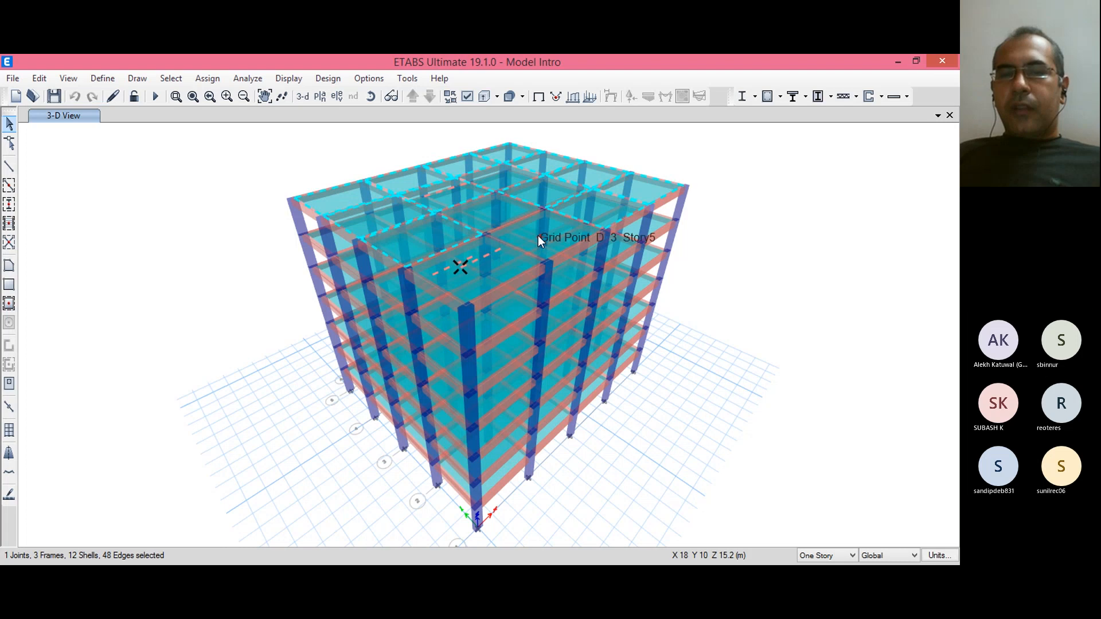
{"action": "left_click", "coordinate": [538, 235]}
{"action": "left_click", "coordinate": [542, 224]}
{"action": "left_click", "coordinate": [545, 227]}
{"action": "left_click", "coordinate": [541, 235]}
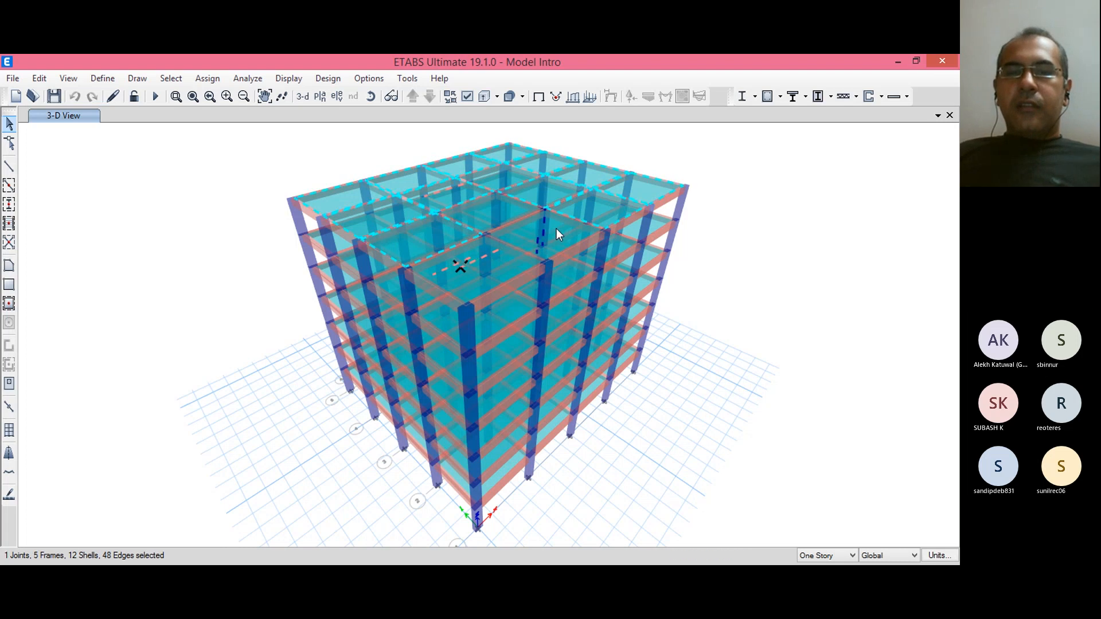
{"action": "left_click", "coordinate": [556, 228]}
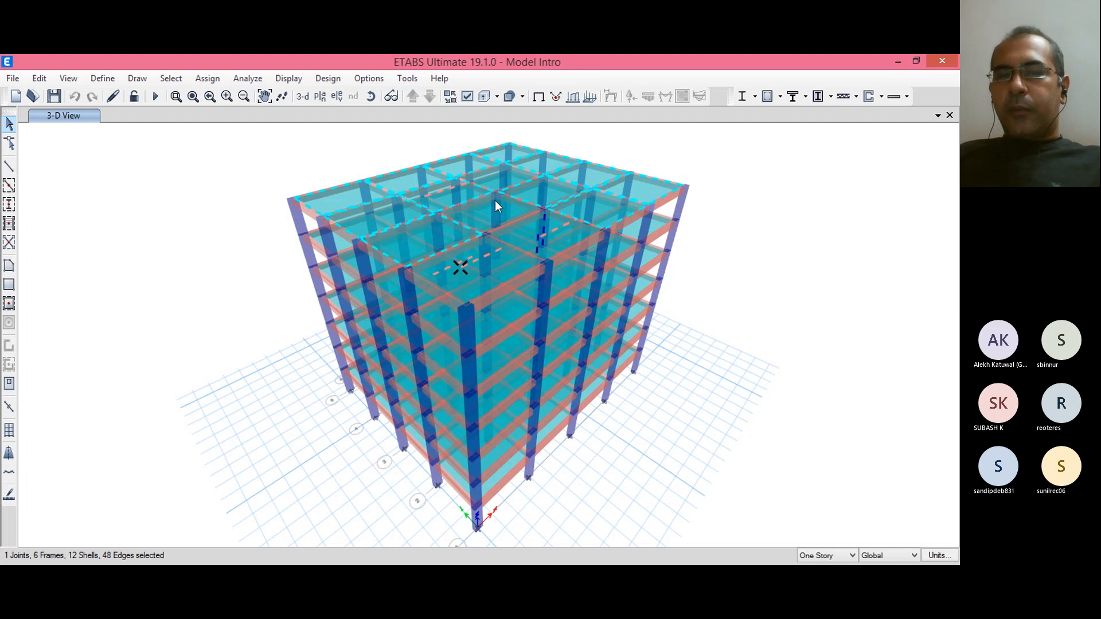
{"action": "left_click", "coordinate": [497, 195]}
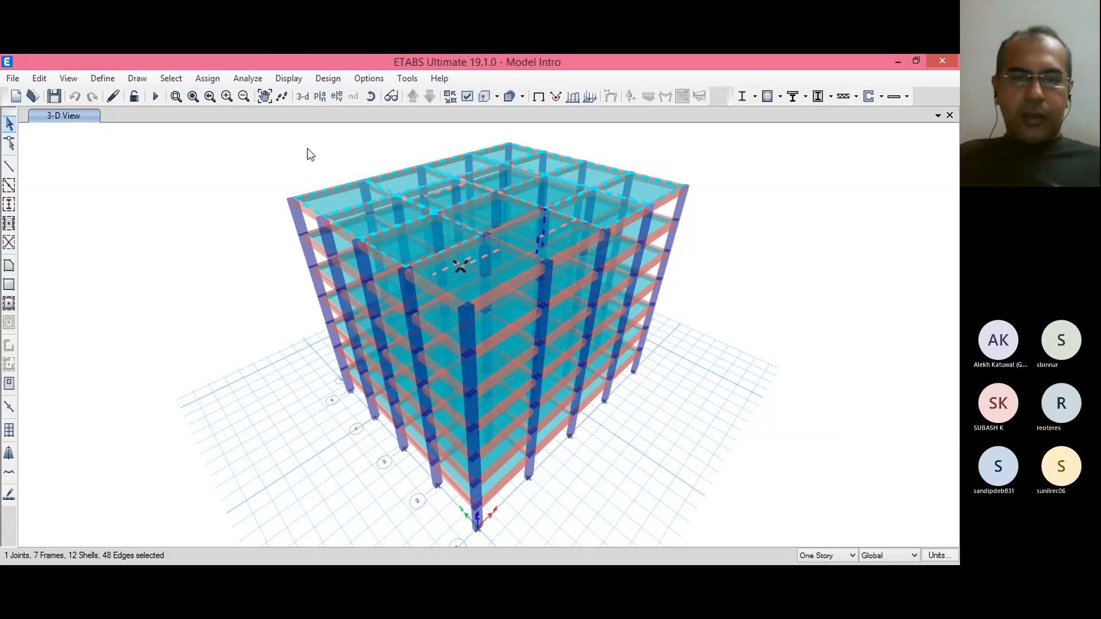
{"action": "key", "text": "ctrl+q"}
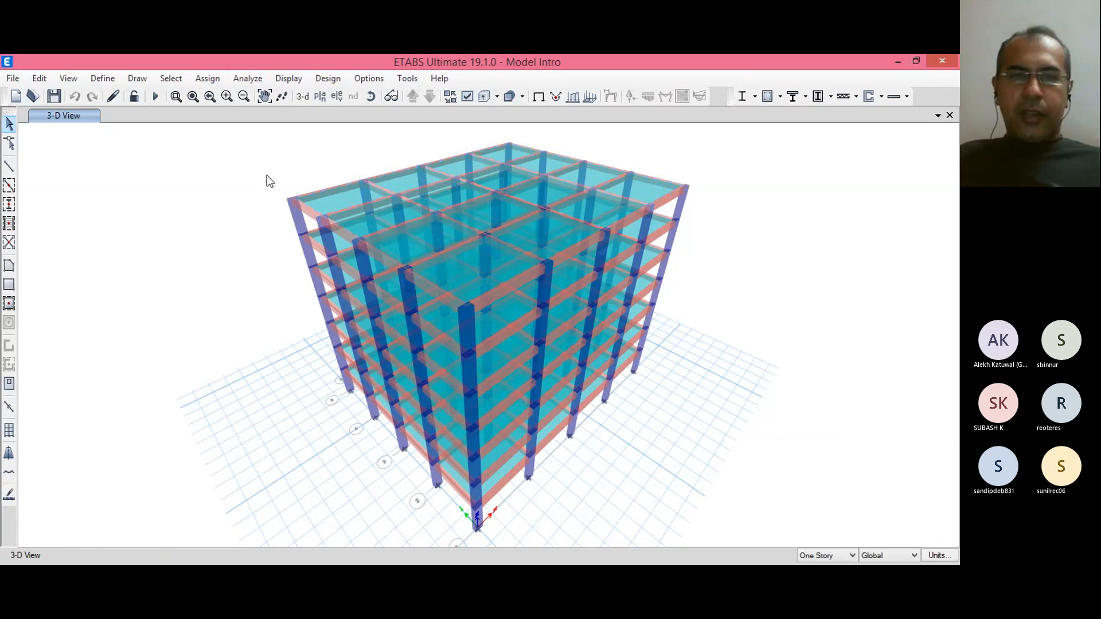
Step: Select all floor objects in the model by the object type Floors
{"action": "left_click", "coordinate": [216, 80]}
{"action": "left_click", "coordinate": [216, 80]}
{"action": "left_click", "coordinate": [177, 78]}
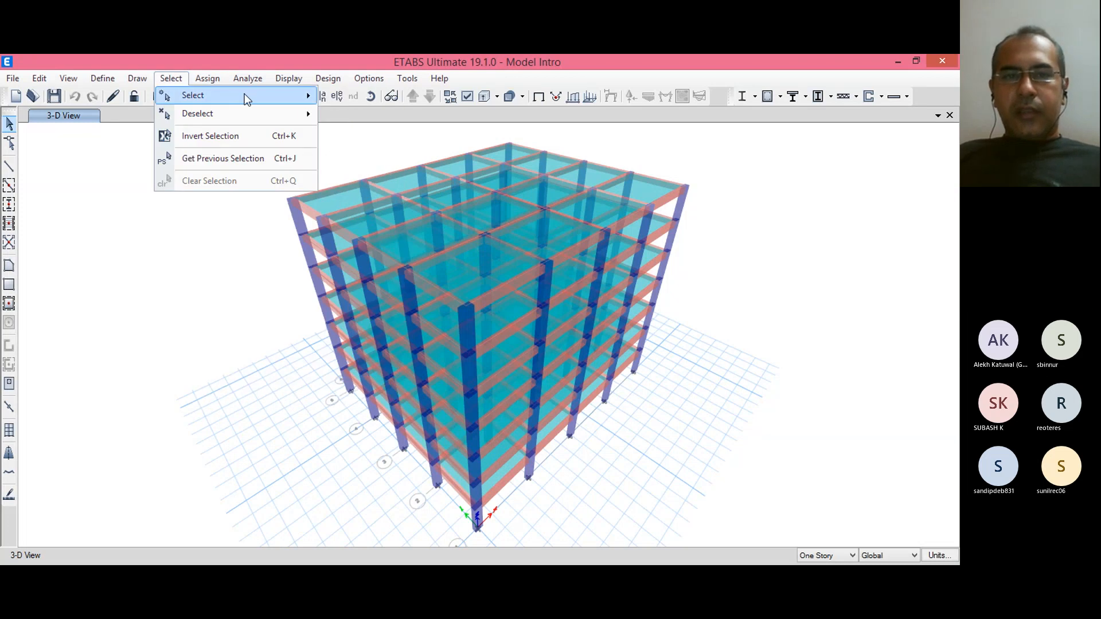
{"action": "mouse_move", "coordinate": [244, 94]}
{"action": "left_click", "coordinate": [372, 197]}
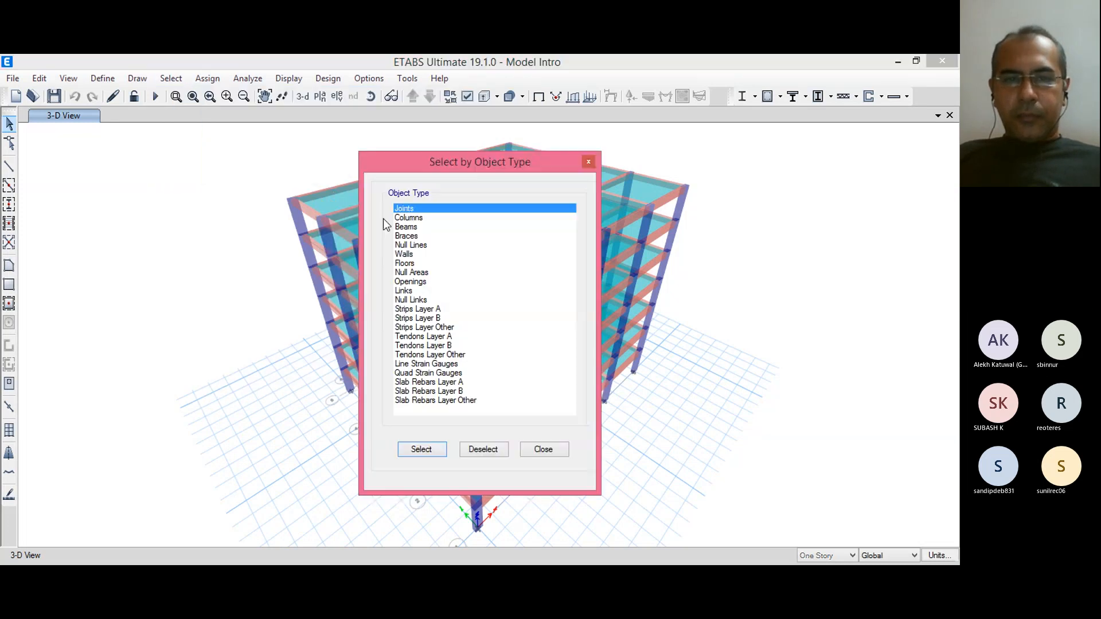
{"action": "left_click", "coordinate": [412, 263]}
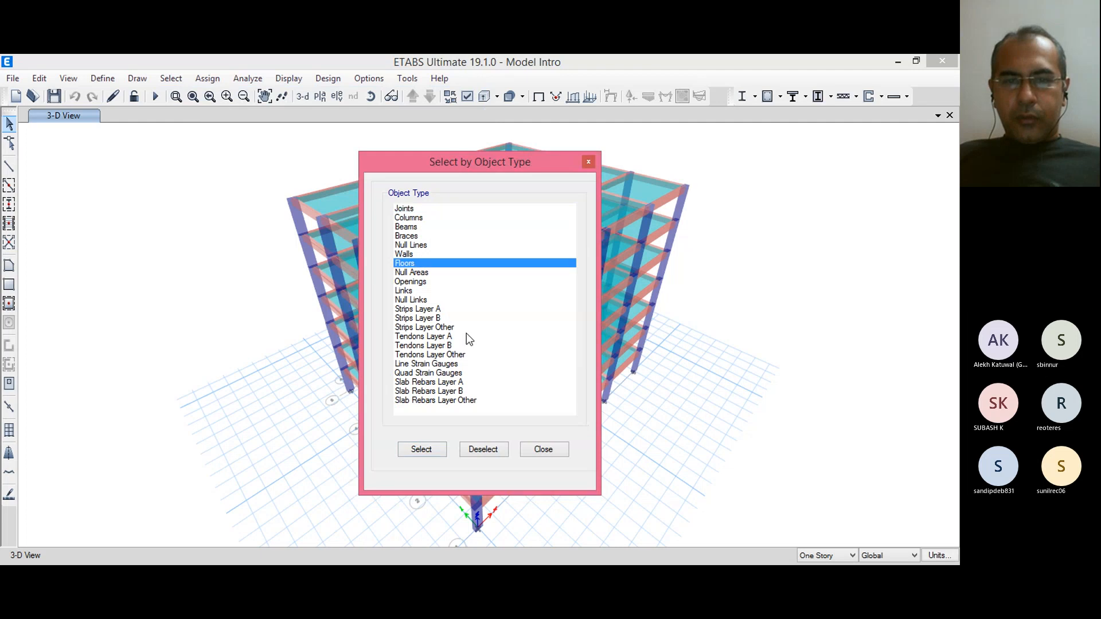
{"action": "left_click", "coordinate": [422, 449]}
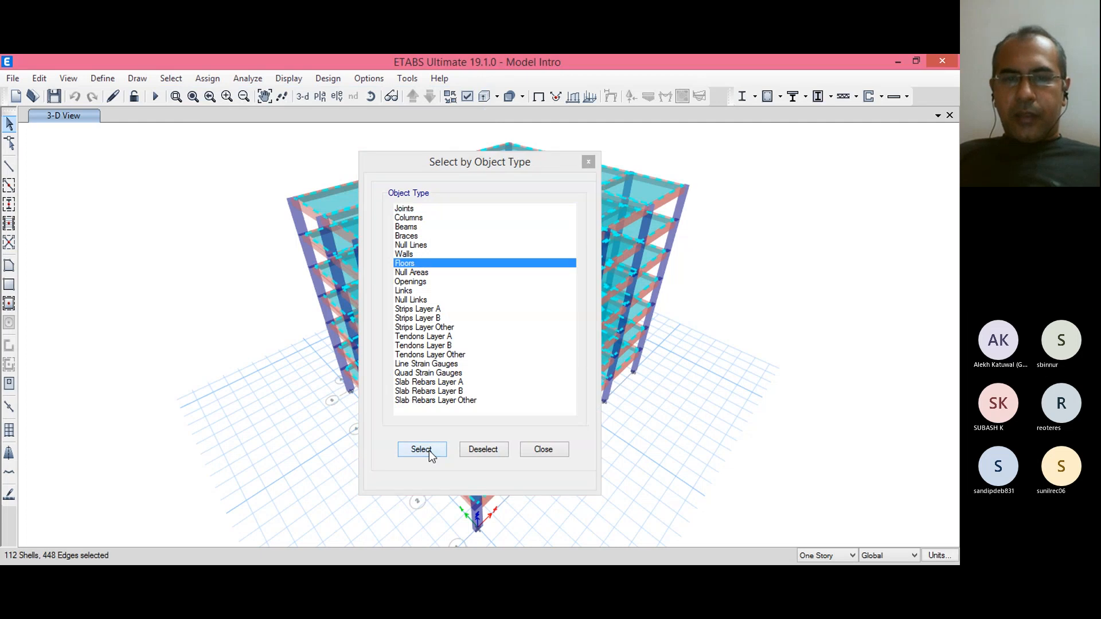
{"action": "left_click", "coordinate": [542, 449]}
Step: Assign diaphragm D1 to the selected floor shells
{"action": "left_click", "coordinate": [196, 83]}
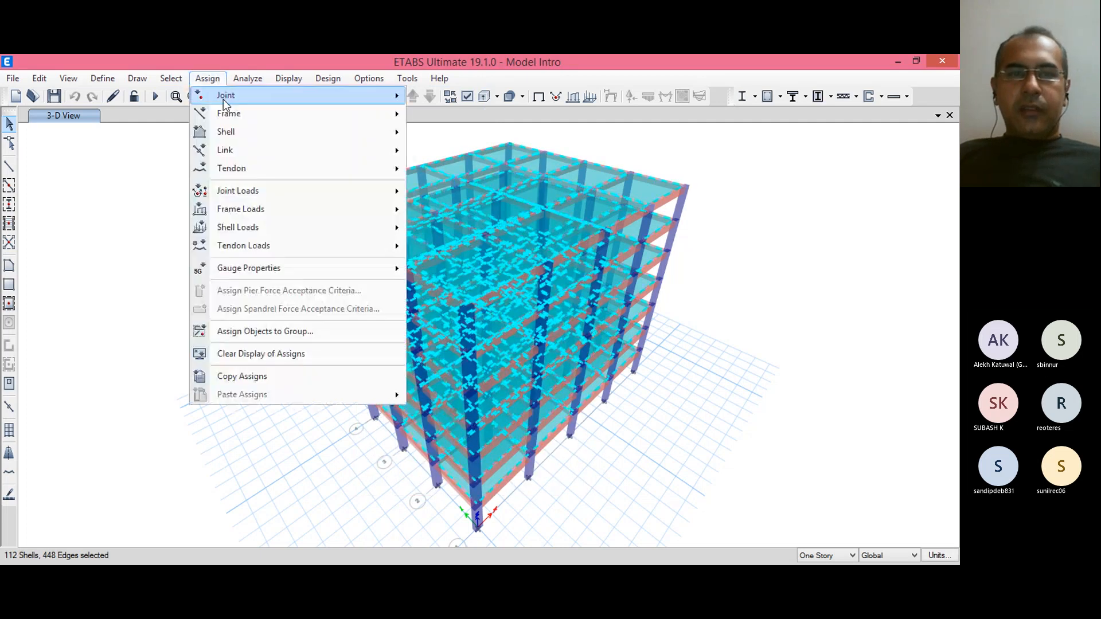
{"action": "mouse_move", "coordinate": [240, 117]}
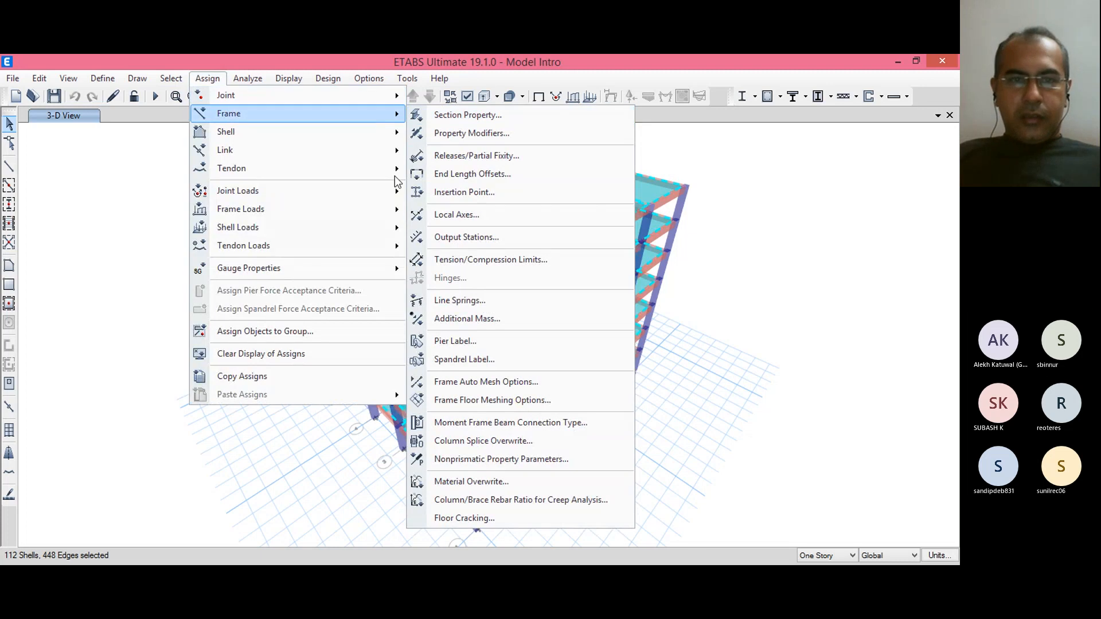
{"action": "mouse_move", "coordinate": [351, 140]}
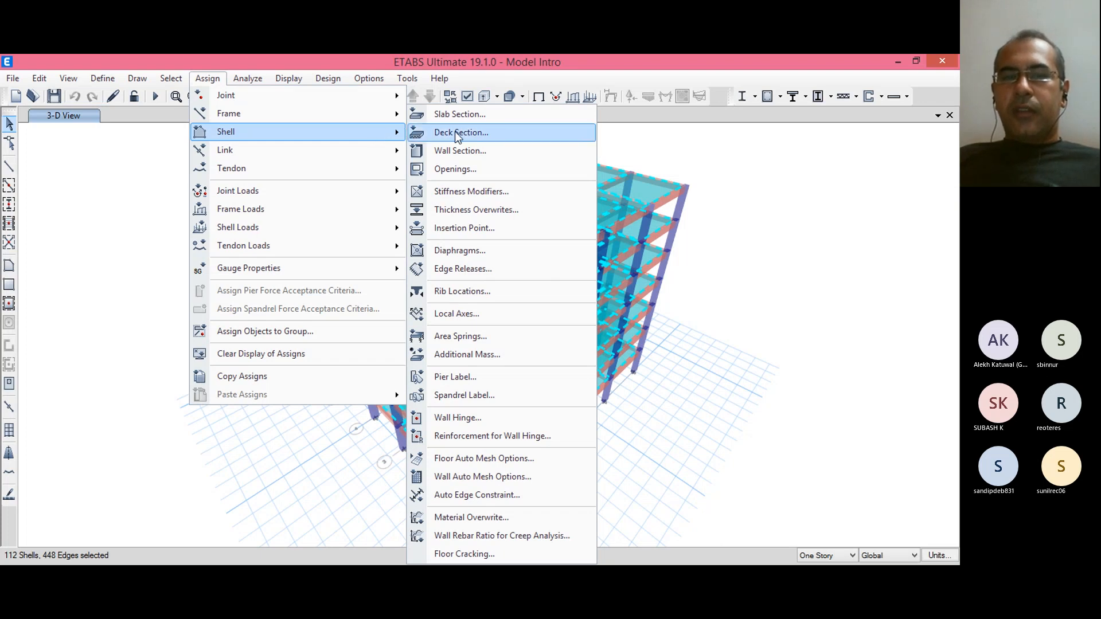
{"action": "left_click", "coordinate": [483, 256]}
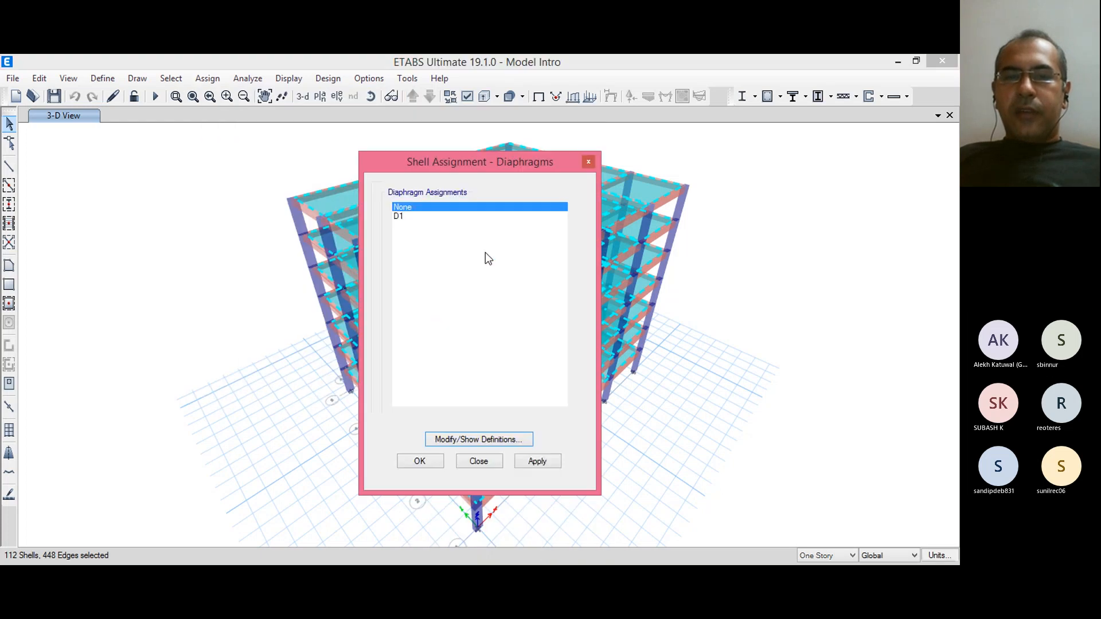
{"action": "left_click", "coordinate": [407, 217]}
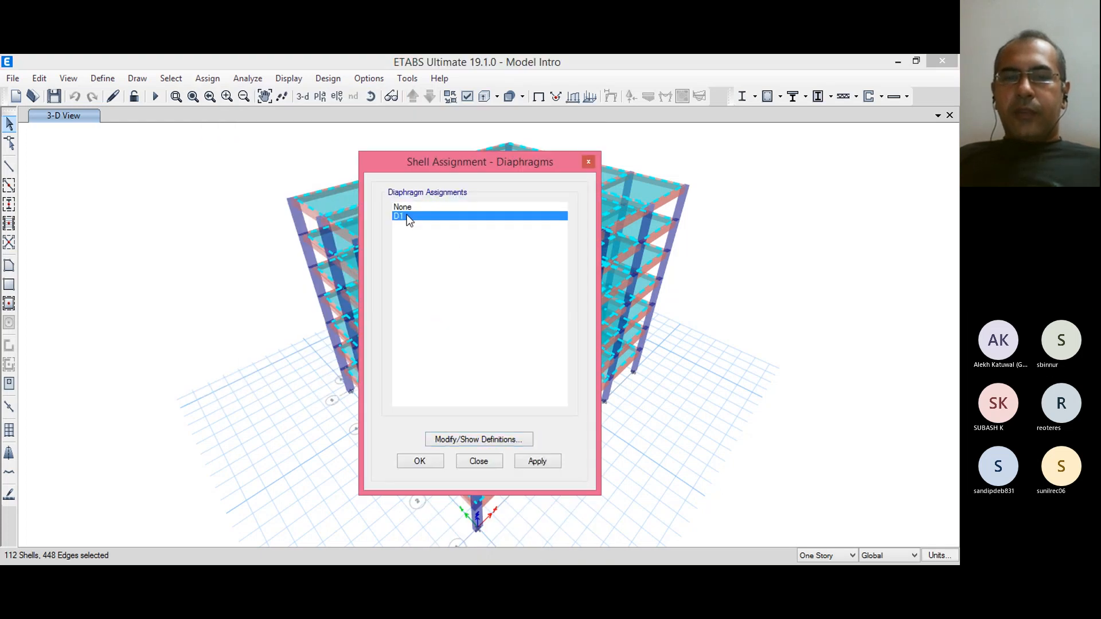
{"action": "left_click", "coordinate": [539, 464]}
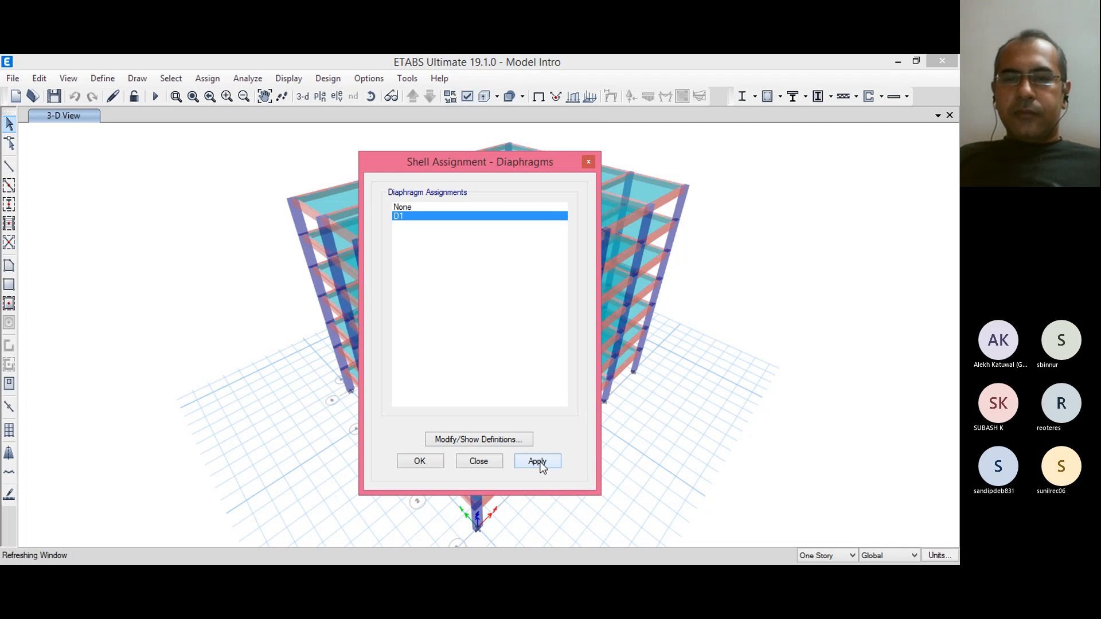
Step: Finish the D1 diaphragm assignment on the floor shells, and review the D1 definition, leaving its rigidity set to Rigid
{"action": "left_click", "coordinate": [421, 461]}
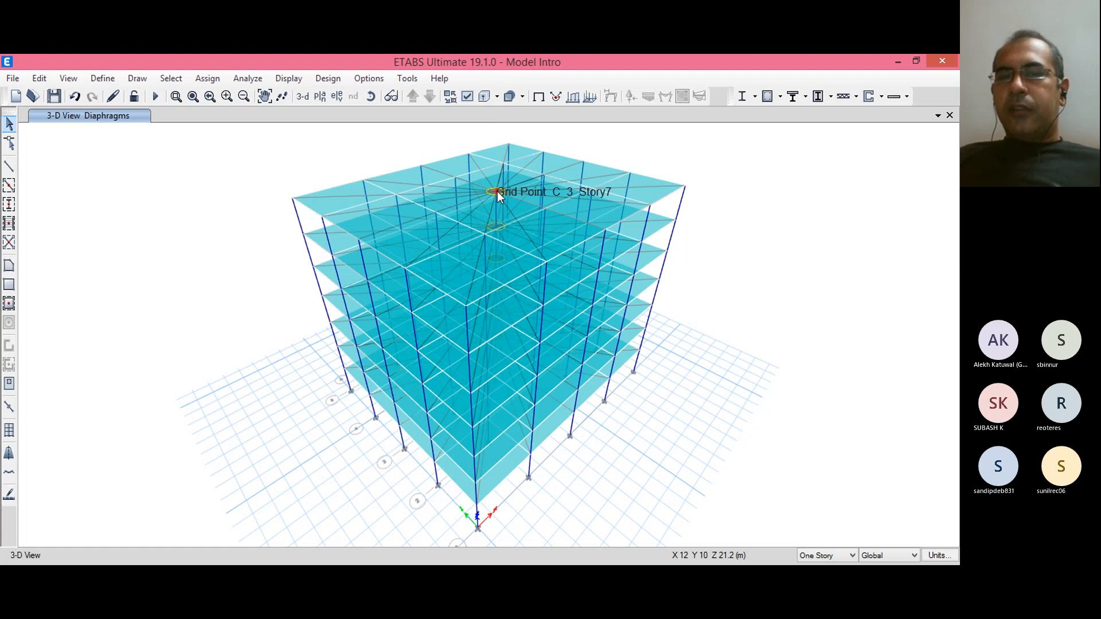
{"action": "left_click", "coordinate": [102, 78]}
{"action": "left_click", "coordinate": [159, 167]}
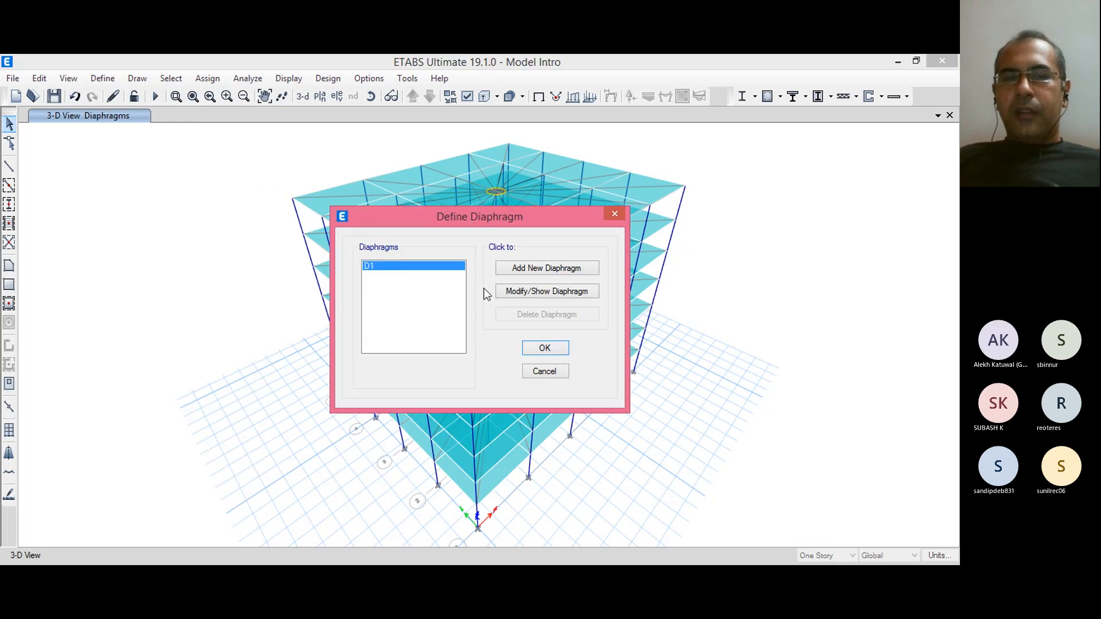
{"action": "left_click", "coordinate": [501, 289]}
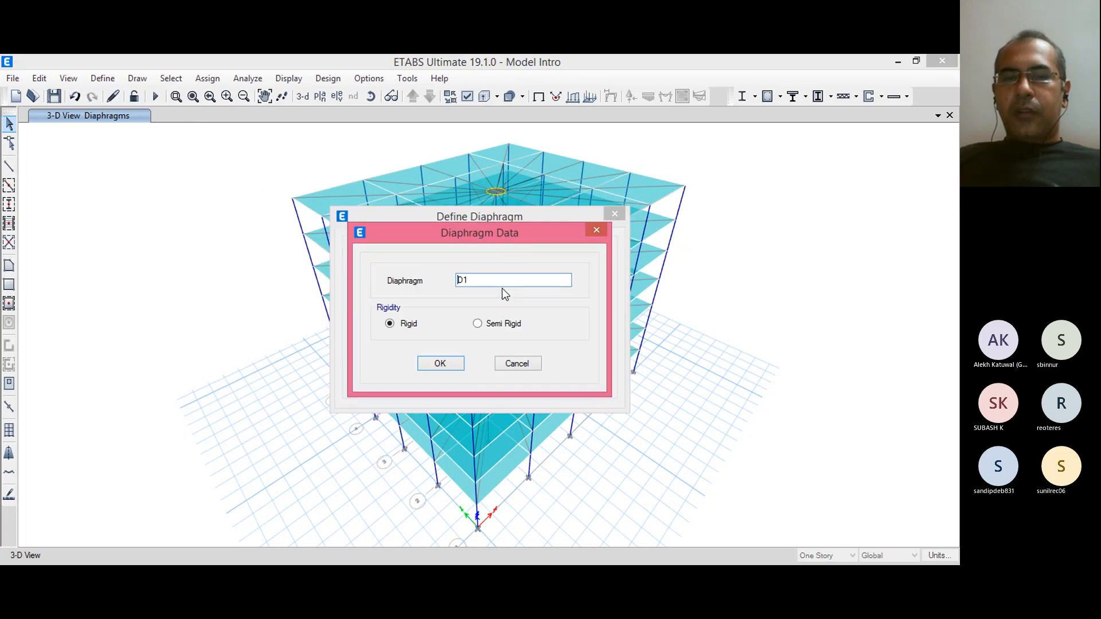
{"action": "left_click", "coordinate": [496, 328]}
{"action": "left_click", "coordinate": [403, 326]}
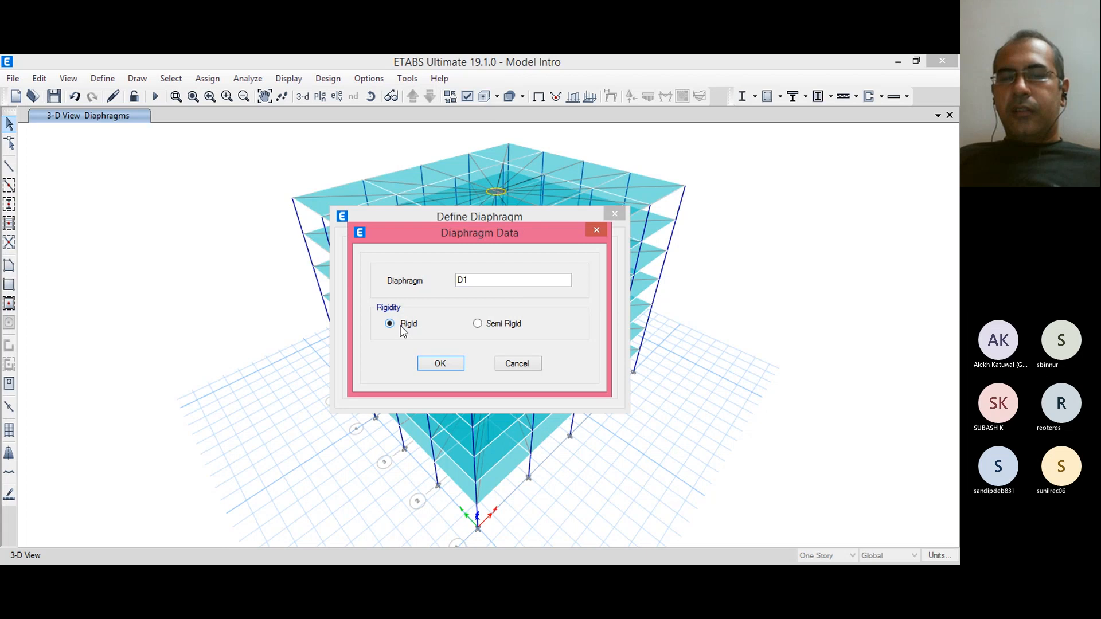
{"action": "left_click", "coordinate": [447, 368]}
{"action": "left_click", "coordinate": [539, 349]}
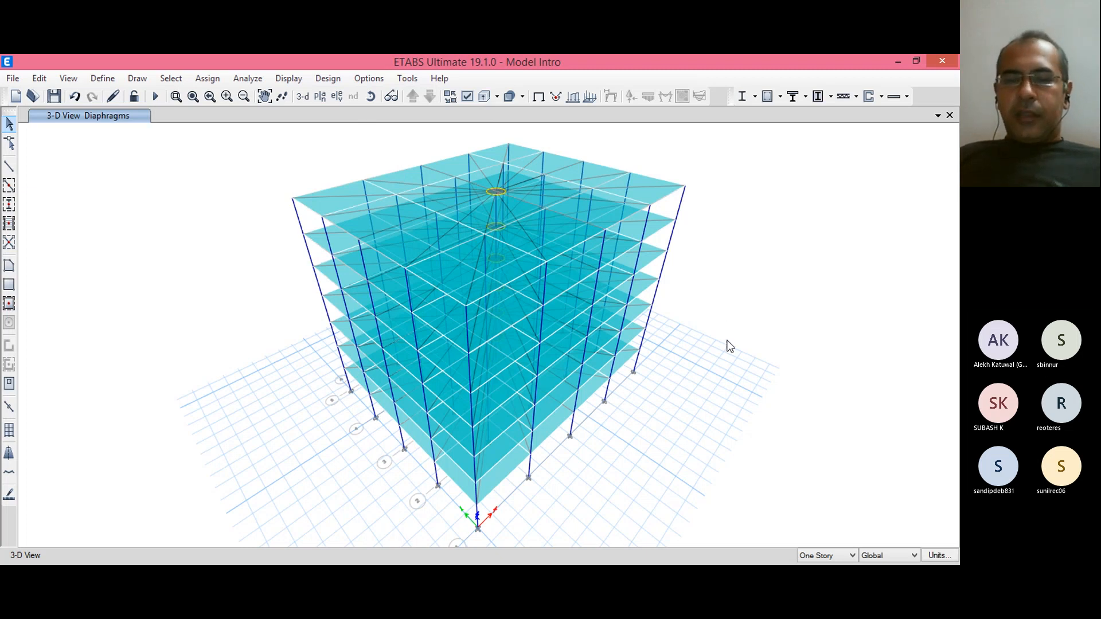
Step: Switch to Adobe Acrobat Reader and read the introduction of chapter 8, Multiple Degrees of Freedom Systems, in the structural dynamics PDF
{"action": "left_click", "coordinate": [727, 574]}
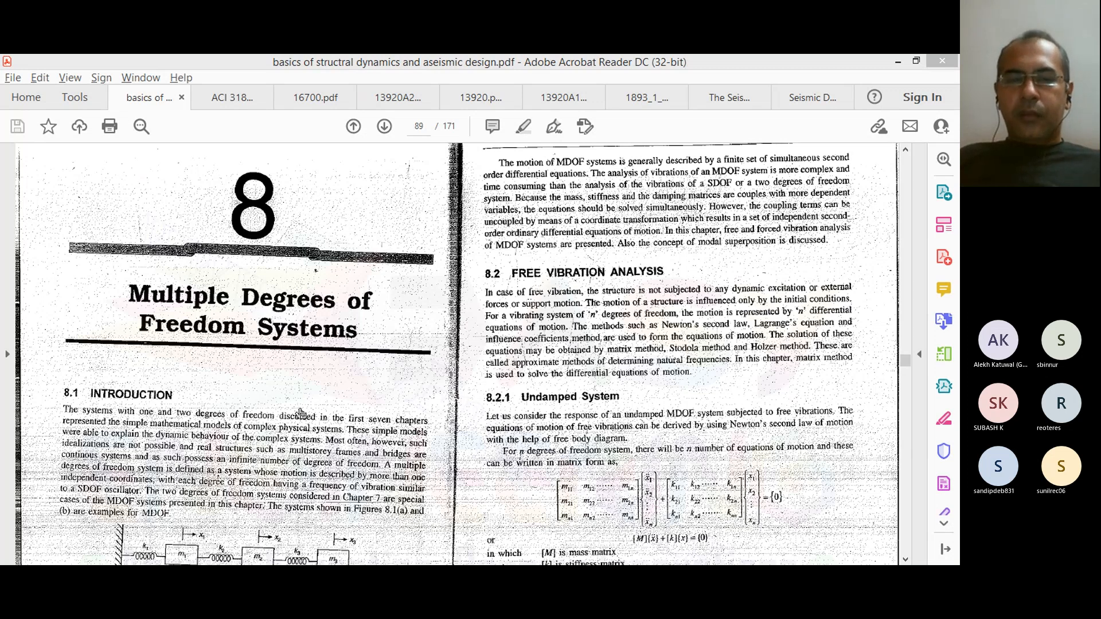
{"action": "left_click", "coordinate": [422, 331]}
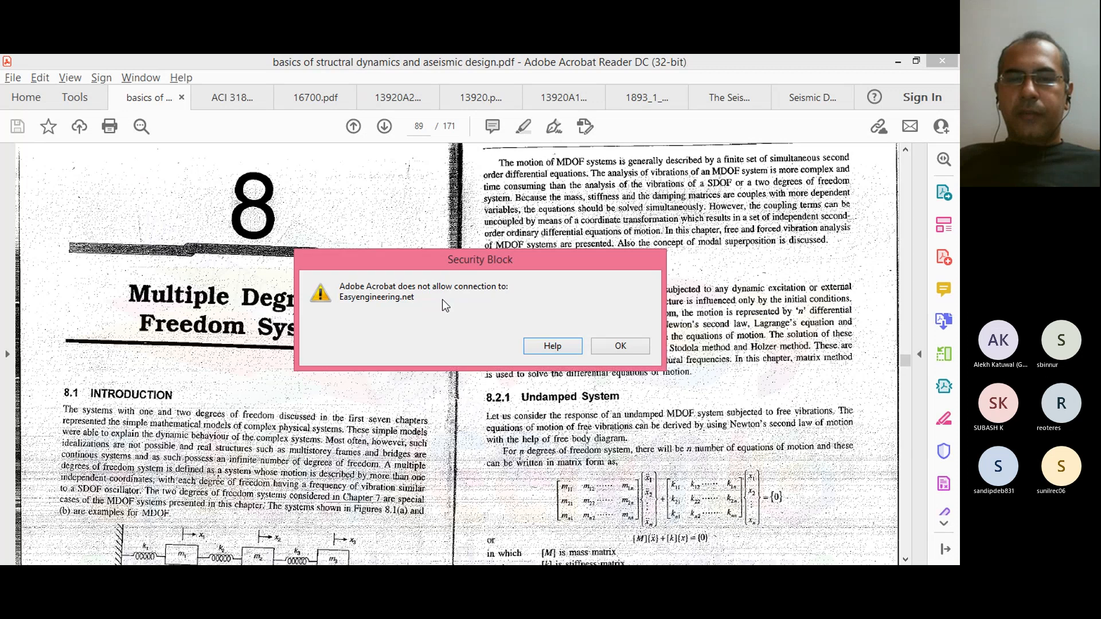
{"action": "left_click", "coordinate": [620, 346]}
{"action": "scroll", "coordinate": [461, 303], "scroll_direction": "down", "scroll_amount": 2}
{"action": "scroll", "coordinate": [461, 303], "scroll_direction": "down", "scroll_amount": 1}
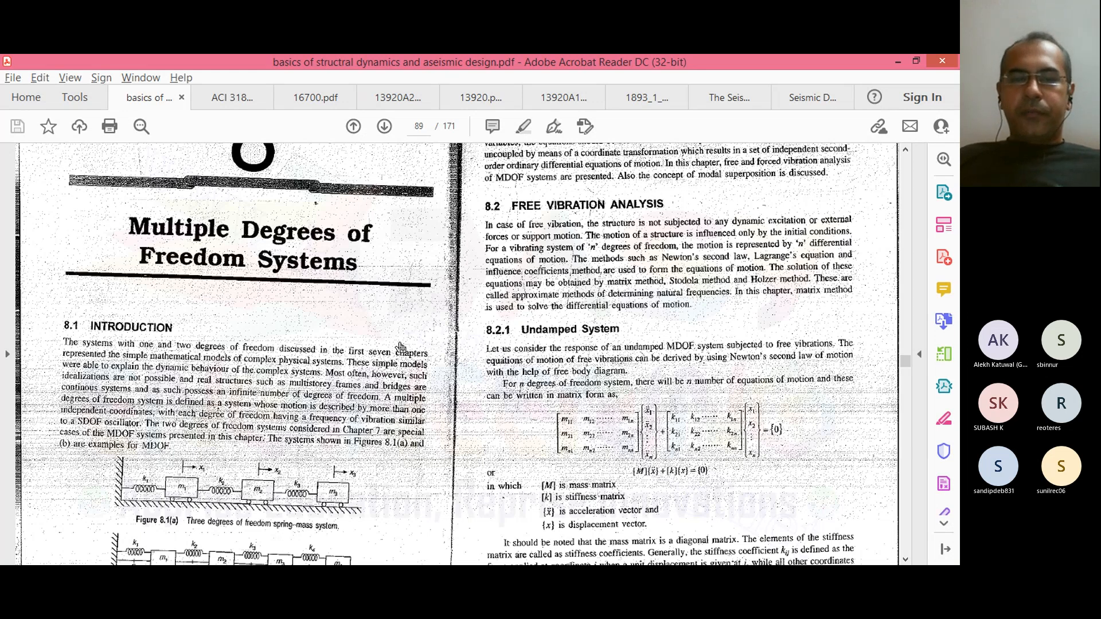
{"action": "scroll", "coordinate": [404, 360], "scroll_direction": "down", "scroll_amount": 2}
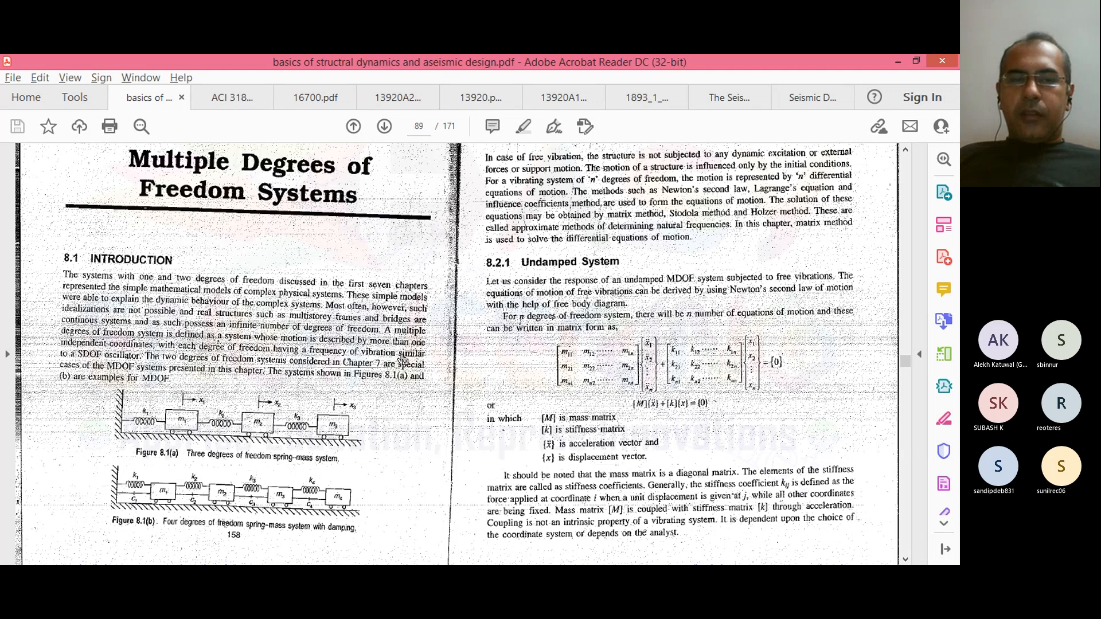
{"action": "scroll", "coordinate": [404, 360], "scroll_direction": "down", "scroll_amount": 3}
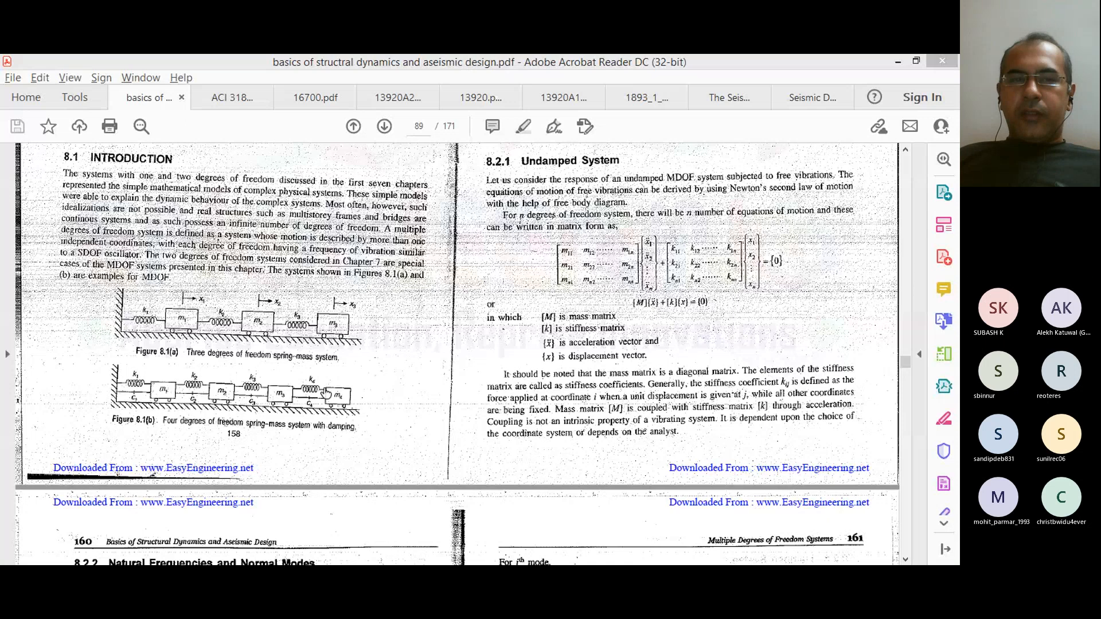
Step: Examine the spring-mass systems in Figures 8.1(a) and 8.1(b) of the chapter introduction up close
{"action": "left_click", "coordinate": [390, 326]}
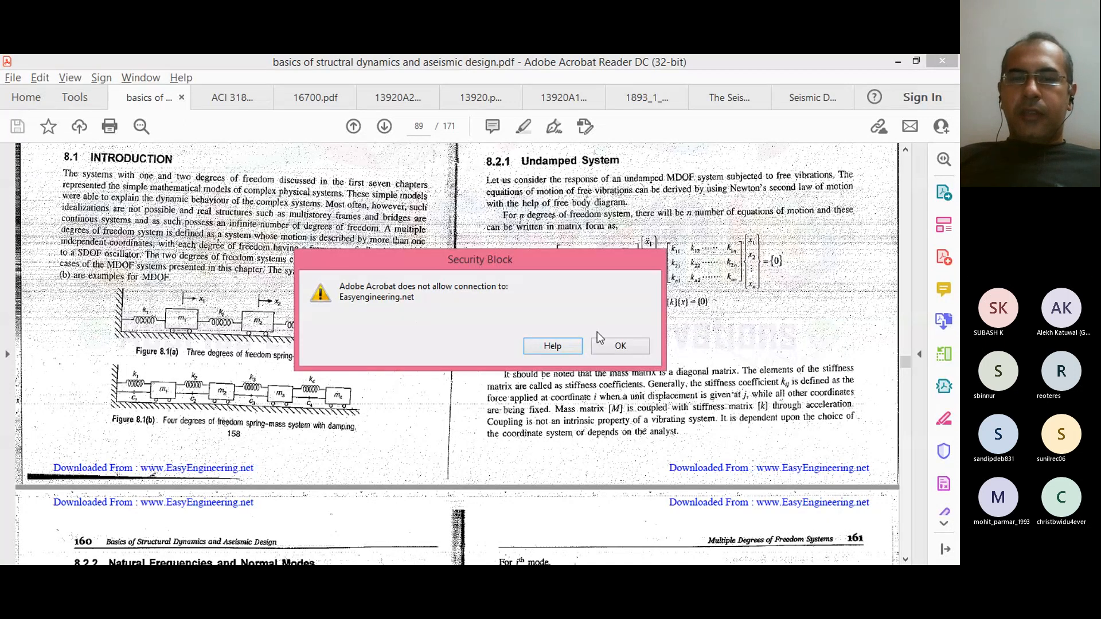
{"action": "left_click", "coordinate": [613, 345]}
{"action": "scroll", "coordinate": [403, 347], "scroll_direction": "up", "scroll_amount": 1}
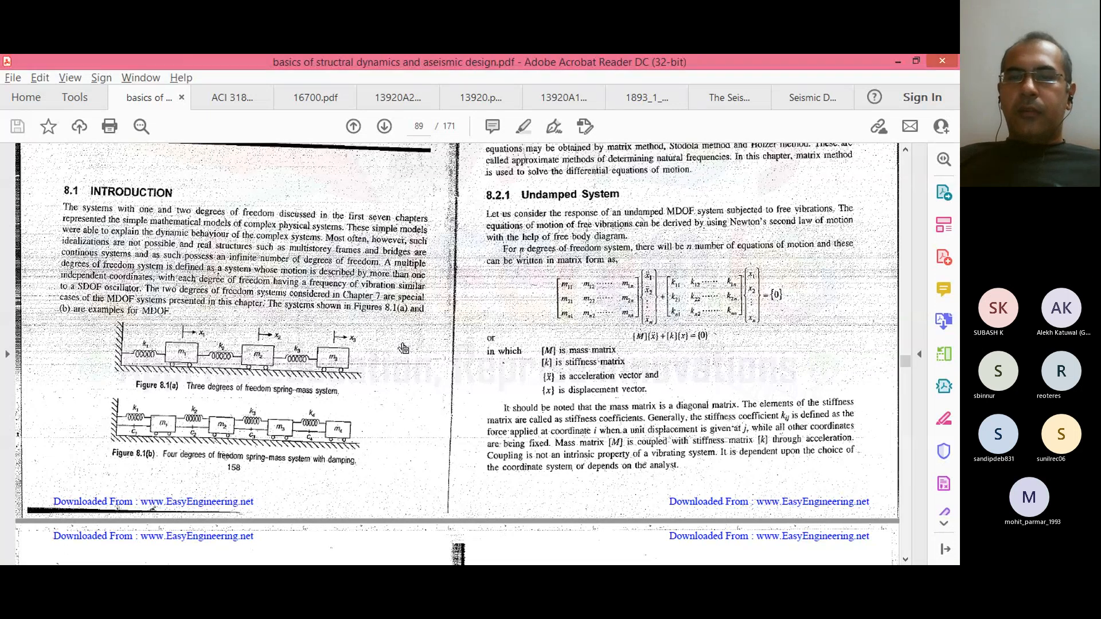
{"action": "scroll", "coordinate": [406, 361], "scroll_direction": "up", "scroll_amount": 3}
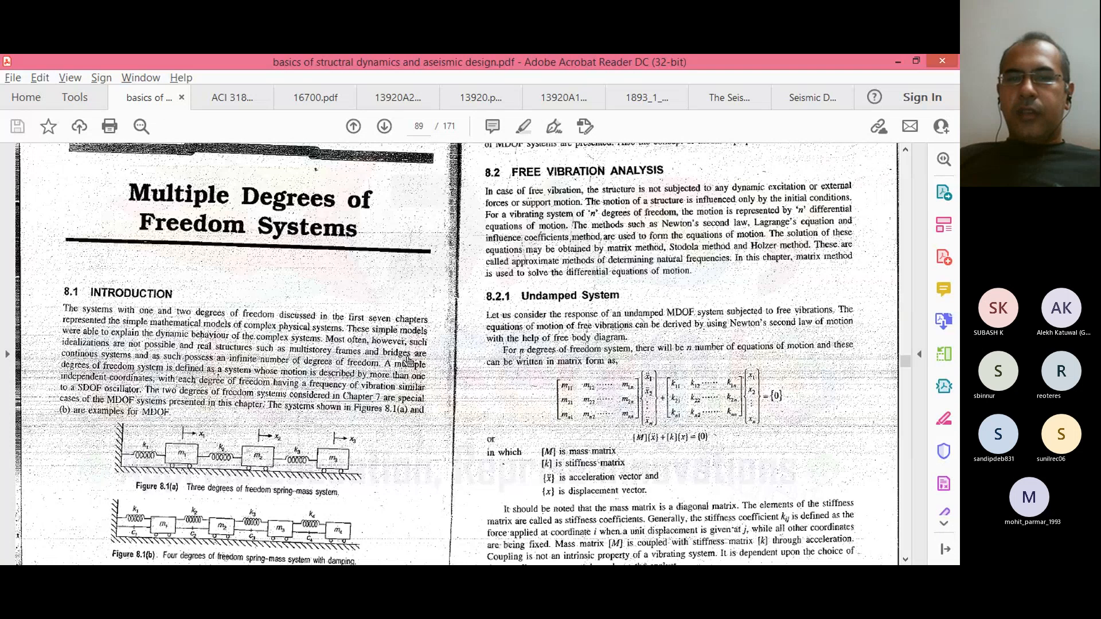
{"action": "scroll", "coordinate": [408, 361], "scroll_direction": "down", "scroll_amount": 2}
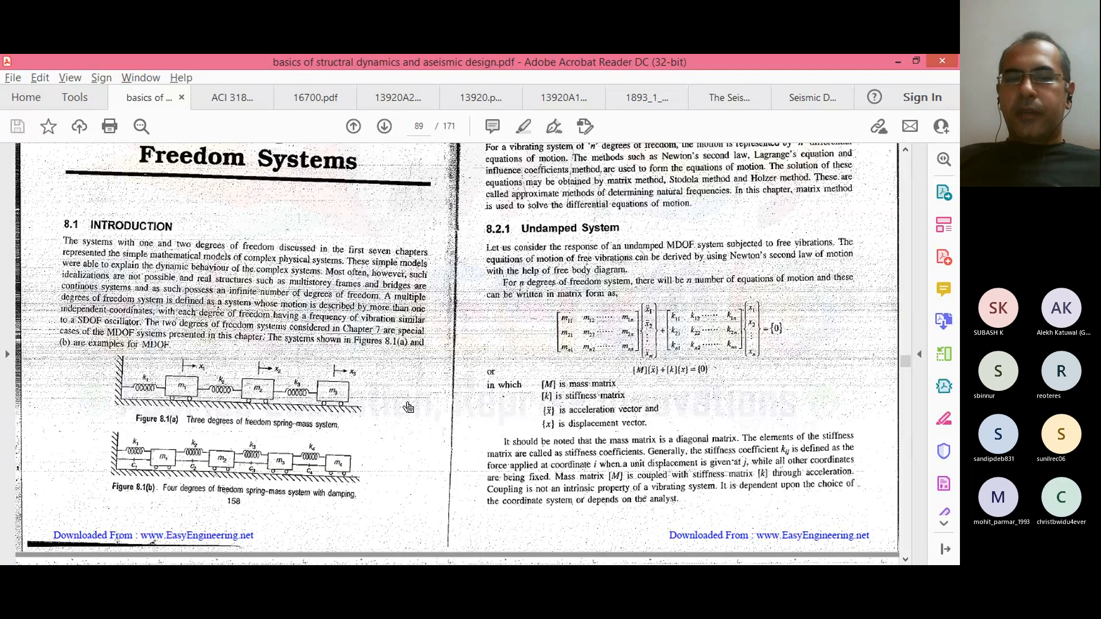
{"action": "scroll", "coordinate": [408, 407], "scroll_direction": "down", "scroll_amount": 1}
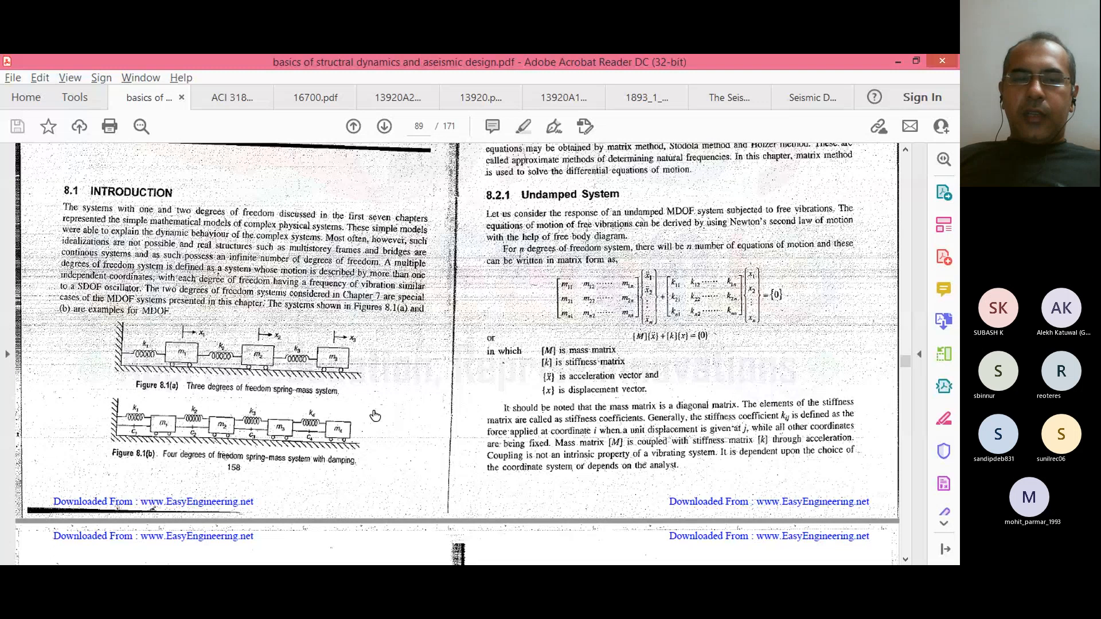
{"action": "scroll", "coordinate": [375, 415], "scroll_direction": "up", "scroll_amount": 2, "text": "ctrl"}
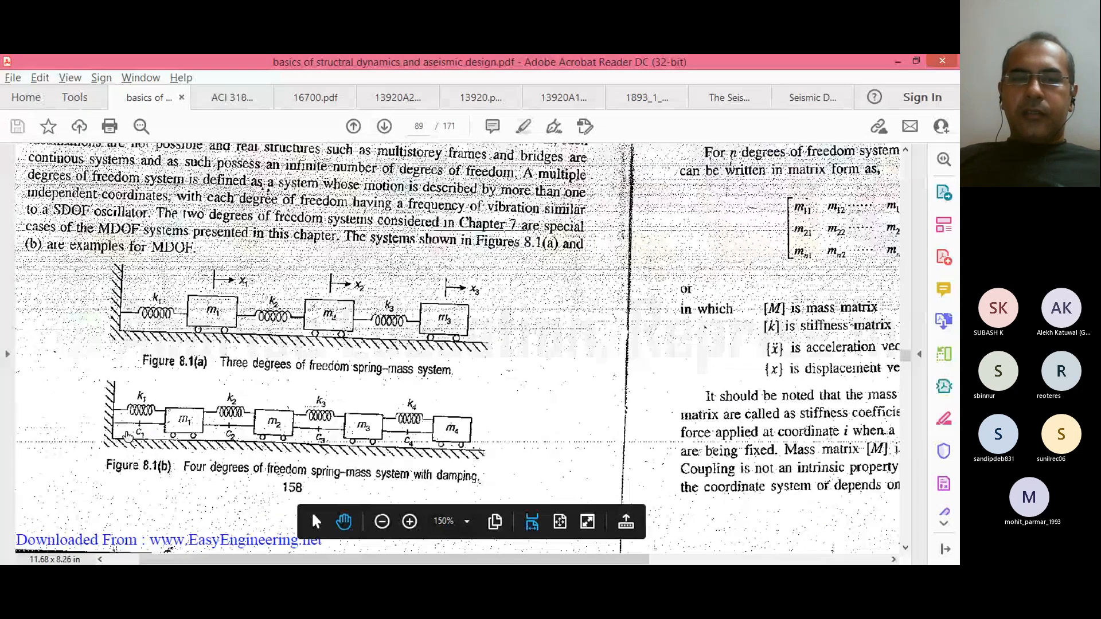
{"action": "scroll", "coordinate": [149, 393], "scroll_direction": "up", "scroll_amount": 1, "text": "ctrl"}
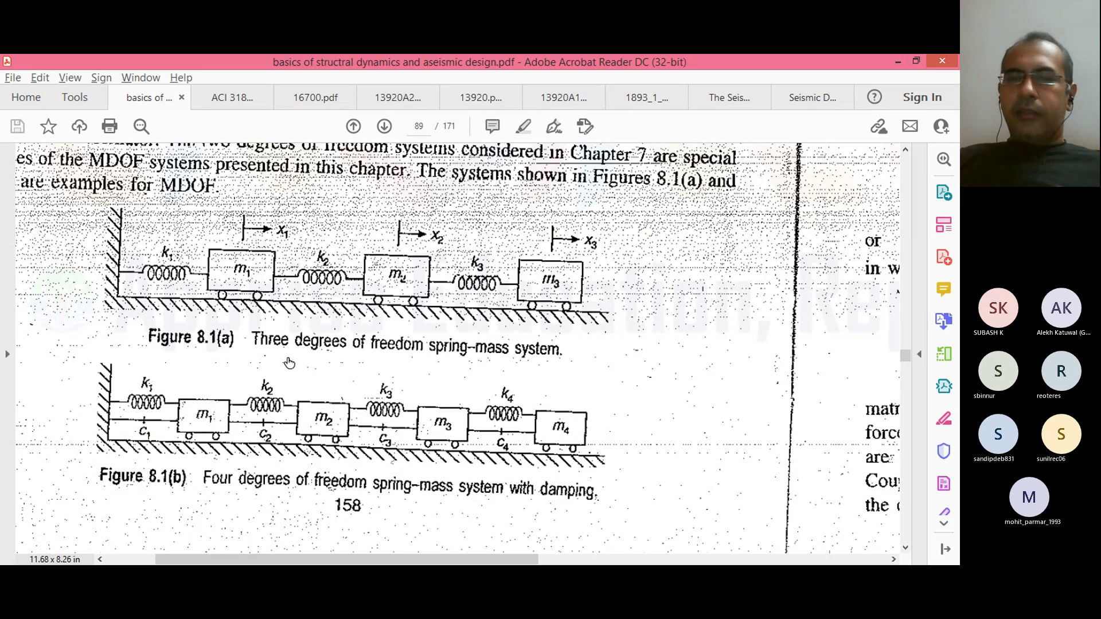
{"action": "scroll", "coordinate": [288, 362], "scroll_direction": "down", "scroll_amount": 2, "text": "ctrl"}
Step: Examine the matrix equation of motion and its term definitions in section 8.2.1, Undamped System
{"action": "scroll", "coordinate": [647, 344], "scroll_direction": "down", "scroll_amount": 1}
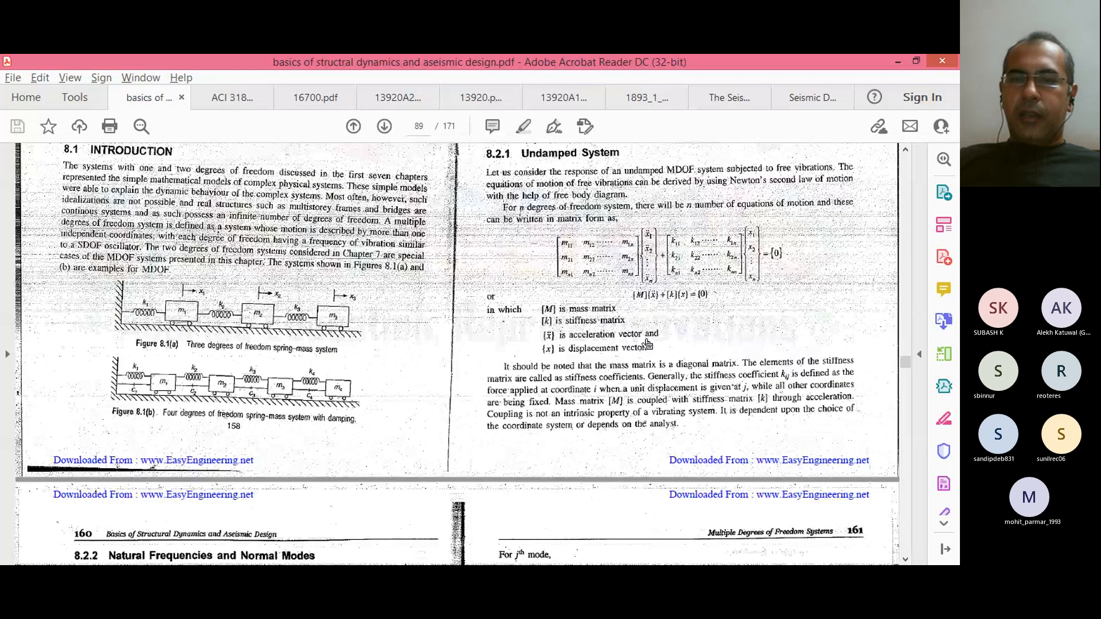
{"action": "scroll", "coordinate": [647, 344], "scroll_direction": "up", "scroll_amount": 3}
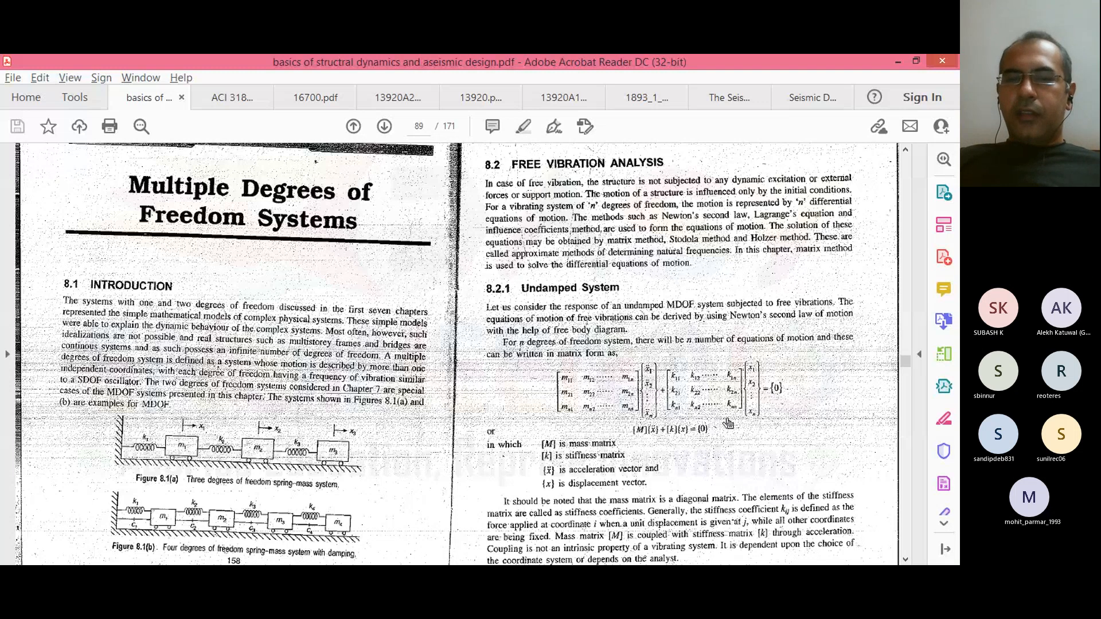
{"action": "scroll", "coordinate": [728, 424], "scroll_direction": "up", "scroll_amount": 1, "text": "ctrl"}
{"action": "scroll", "coordinate": [666, 384], "scroll_direction": "down", "scroll_amount": 2}
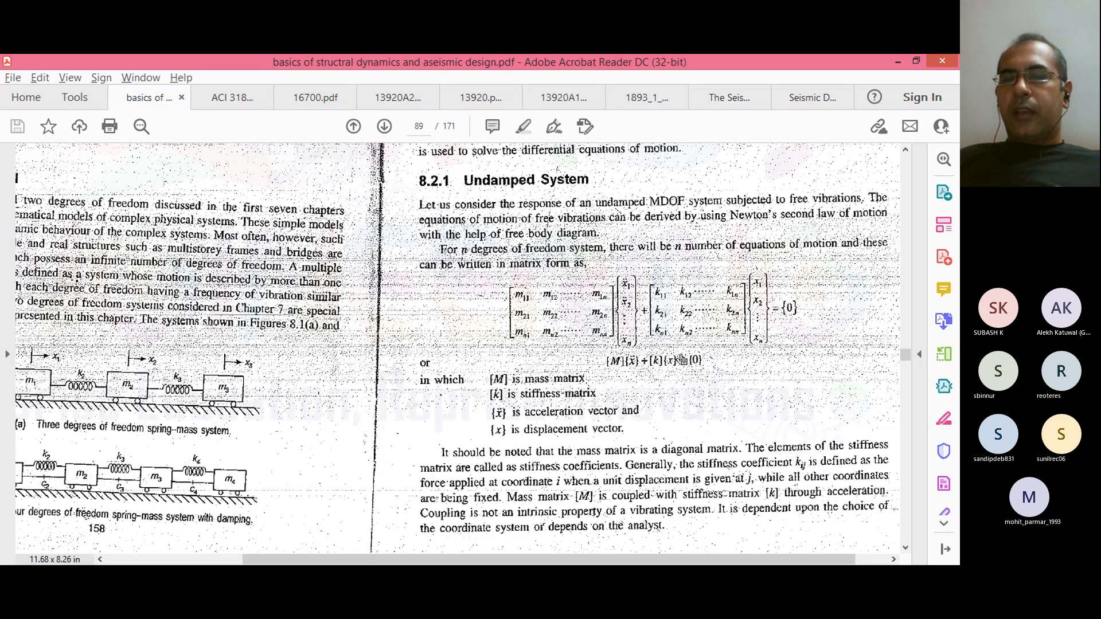
Step: Go on to section 8.2.4, Damped Systems, and examine the damped equation of motion (8.14) up close
{"action": "scroll", "coordinate": [462, 386], "scroll_direction": "down", "scroll_amount": 5}
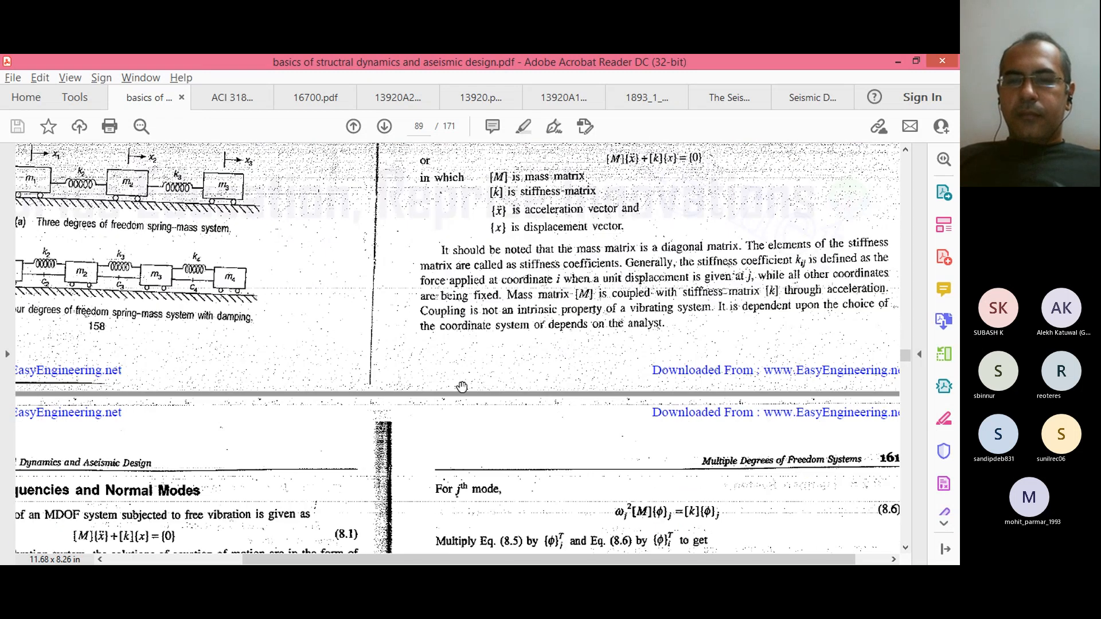
{"action": "scroll", "coordinate": [459, 381], "scroll_direction": "down", "scroll_amount": 3}
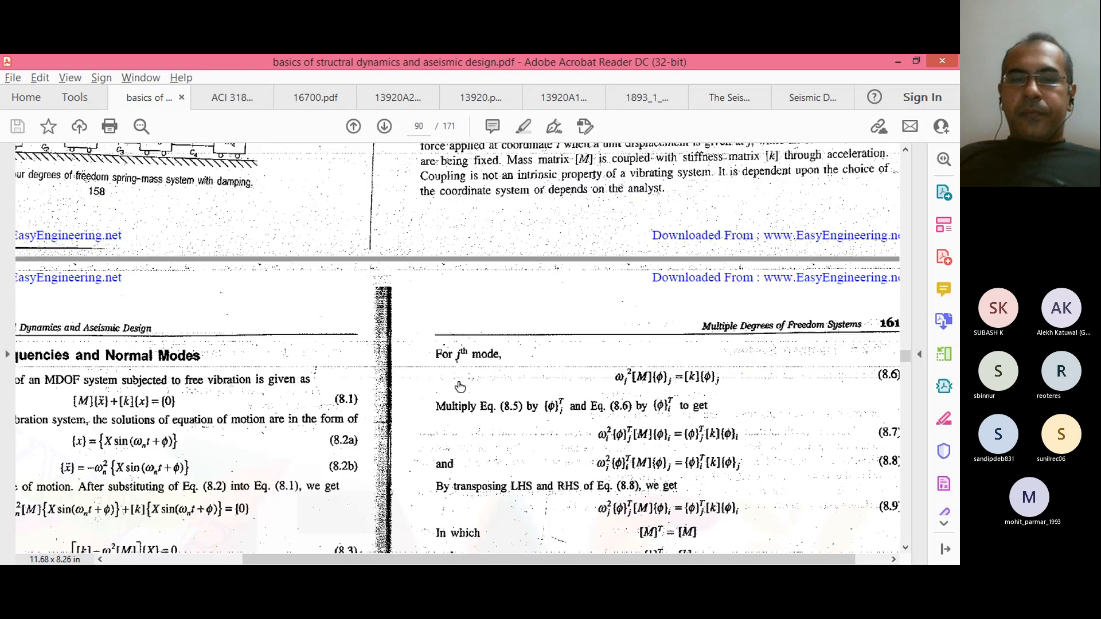
{"action": "scroll", "coordinate": [460, 387], "scroll_direction": "down", "scroll_amount": 2}
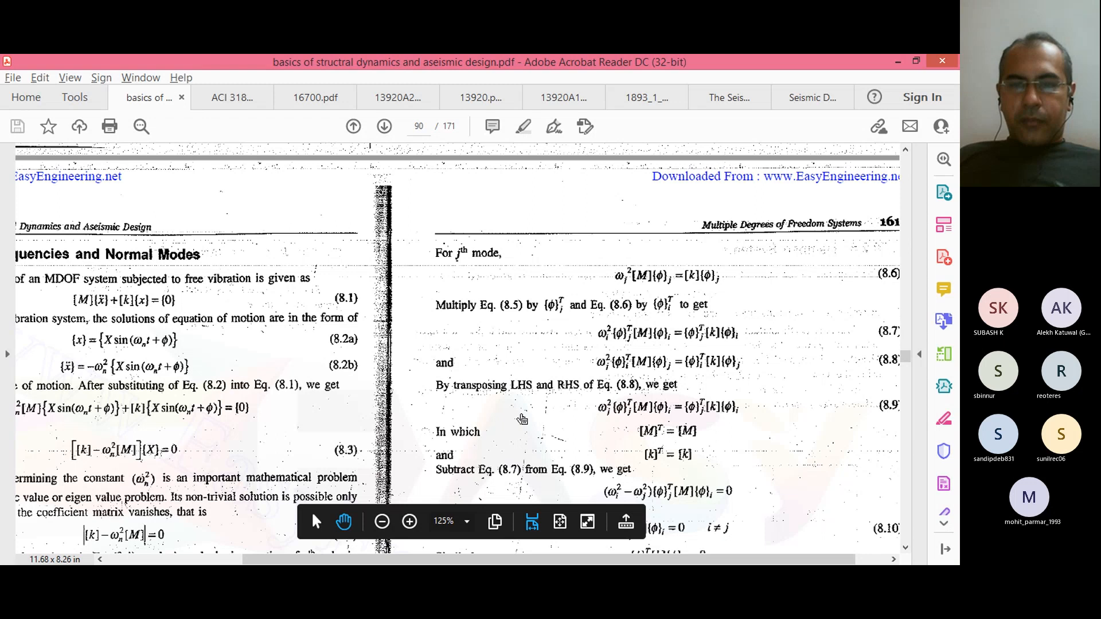
{"action": "scroll", "coordinate": [442, 393], "scroll_direction": "down", "scroll_amount": 2, "text": "ctrl"}
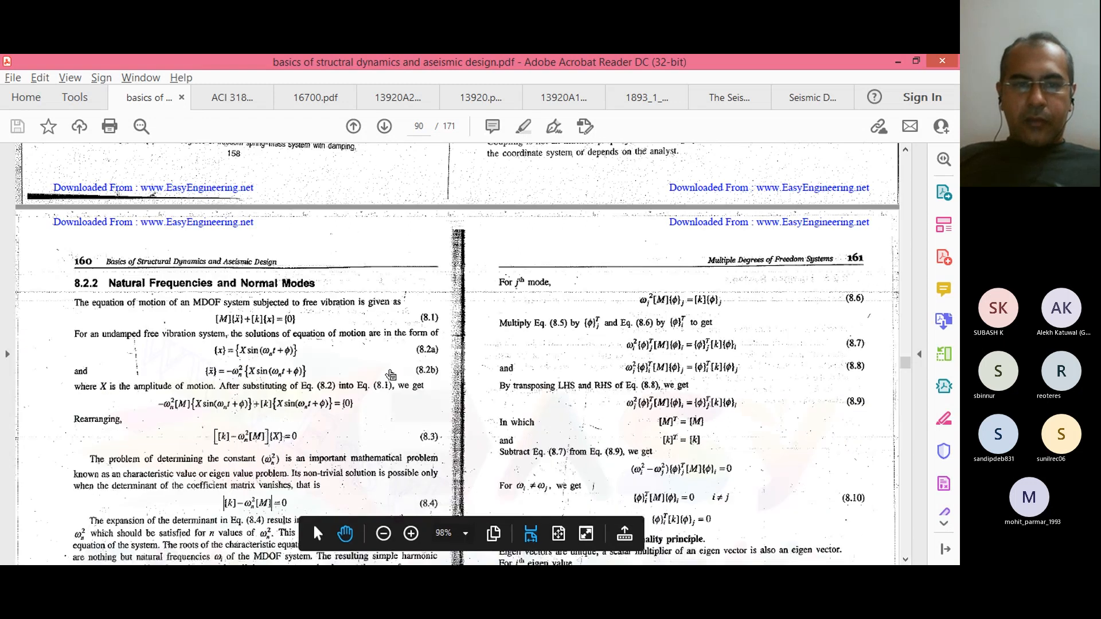
{"action": "scroll", "coordinate": [390, 375], "scroll_direction": "down", "scroll_amount": 8}
{"action": "scroll", "coordinate": [398, 374], "scroll_direction": "down", "scroll_amount": 9}
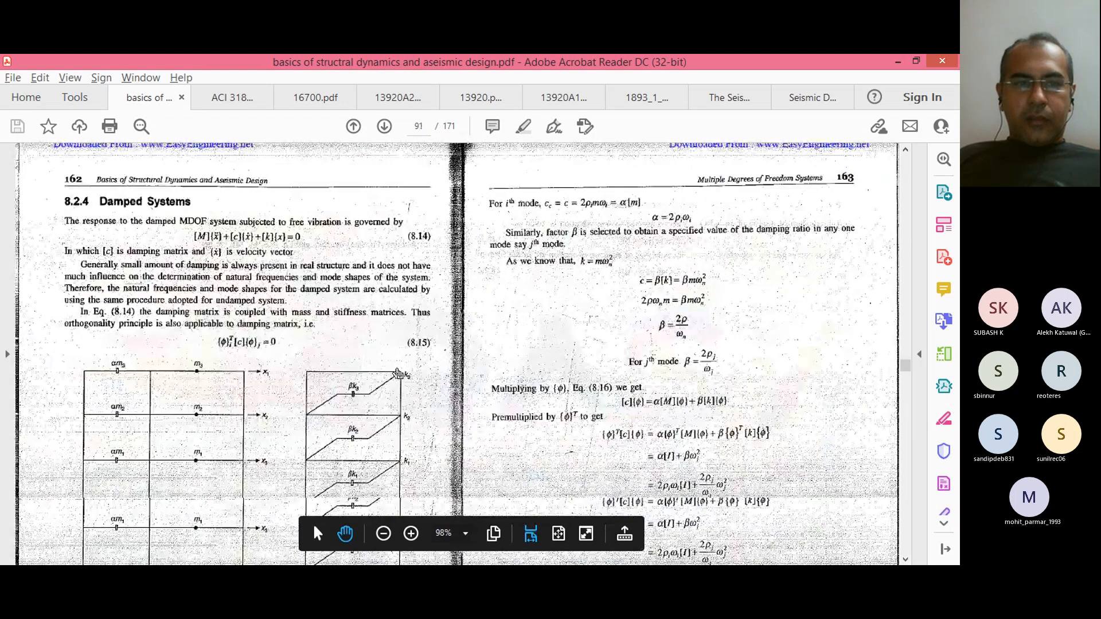
{"action": "scroll", "coordinate": [397, 373], "scroll_direction": "down", "scroll_amount": 2}
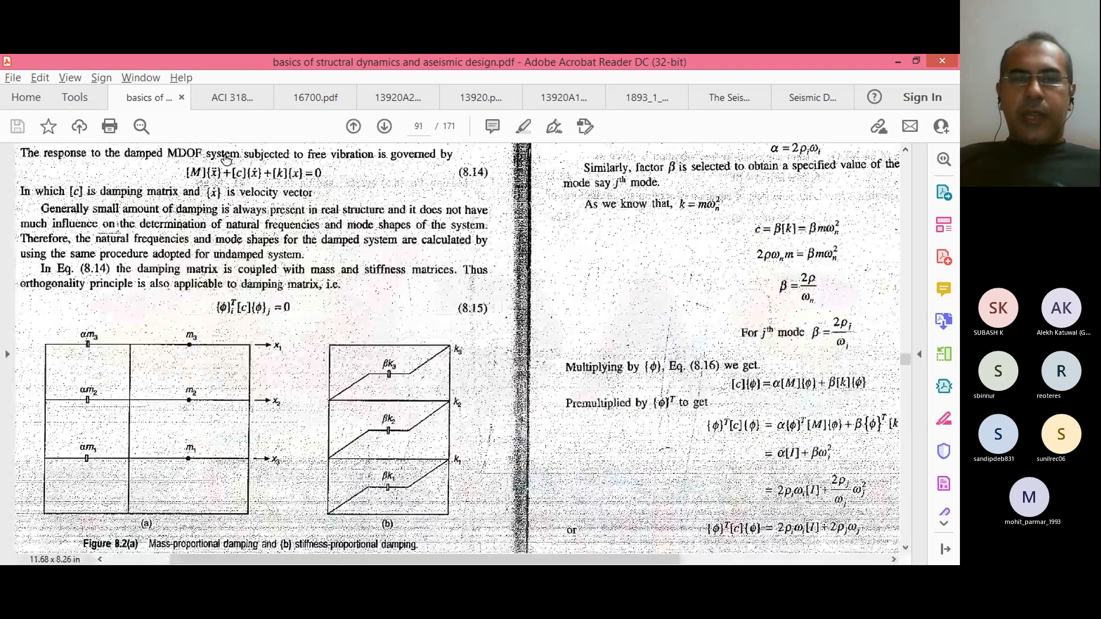
{"action": "scroll", "coordinate": [224, 185], "scroll_direction": "up", "scroll_amount": 2, "text": "ctrl"}
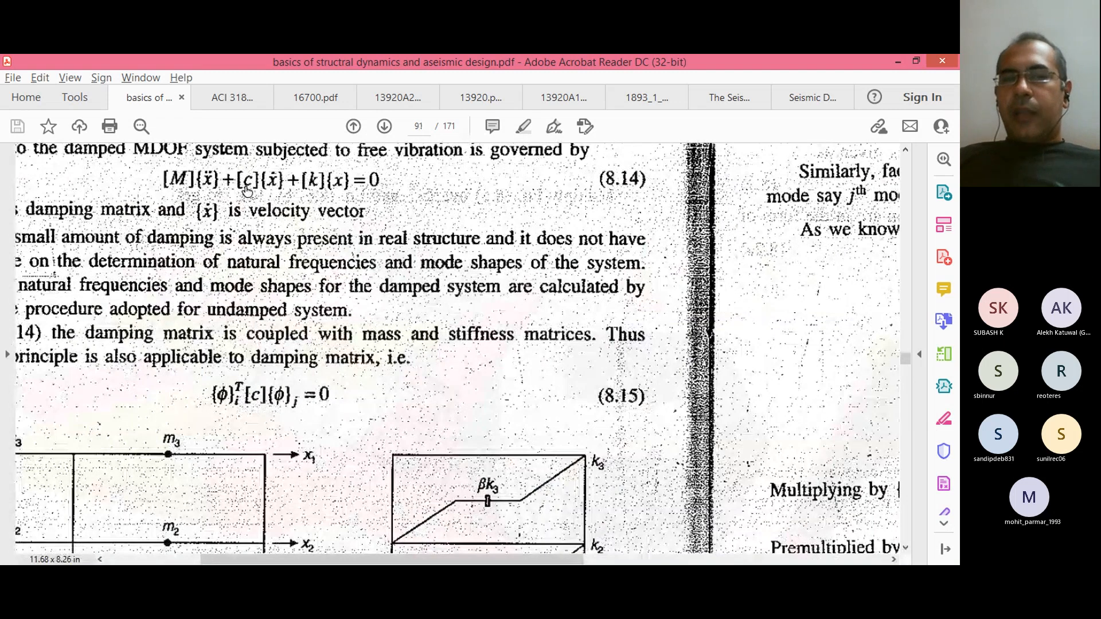
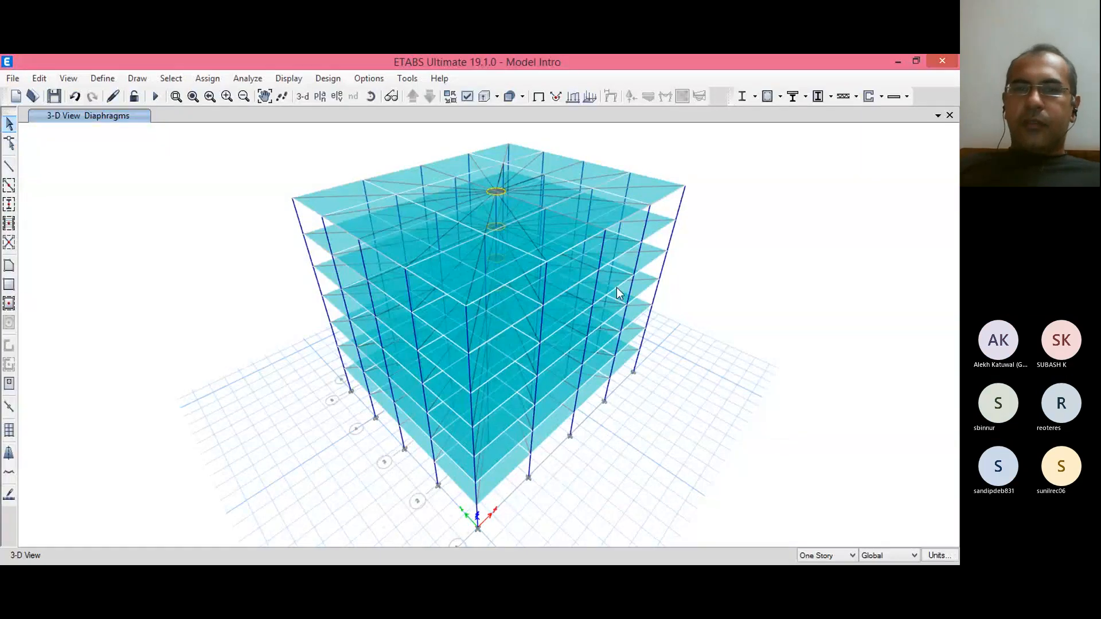
Step: Switch back to ETABS, examine the frame in the elevation of grid line 1, and return to the 3-D view
{"action": "left_click", "coordinate": [337, 96]}
{"action": "left_click", "coordinate": [359, 285]}
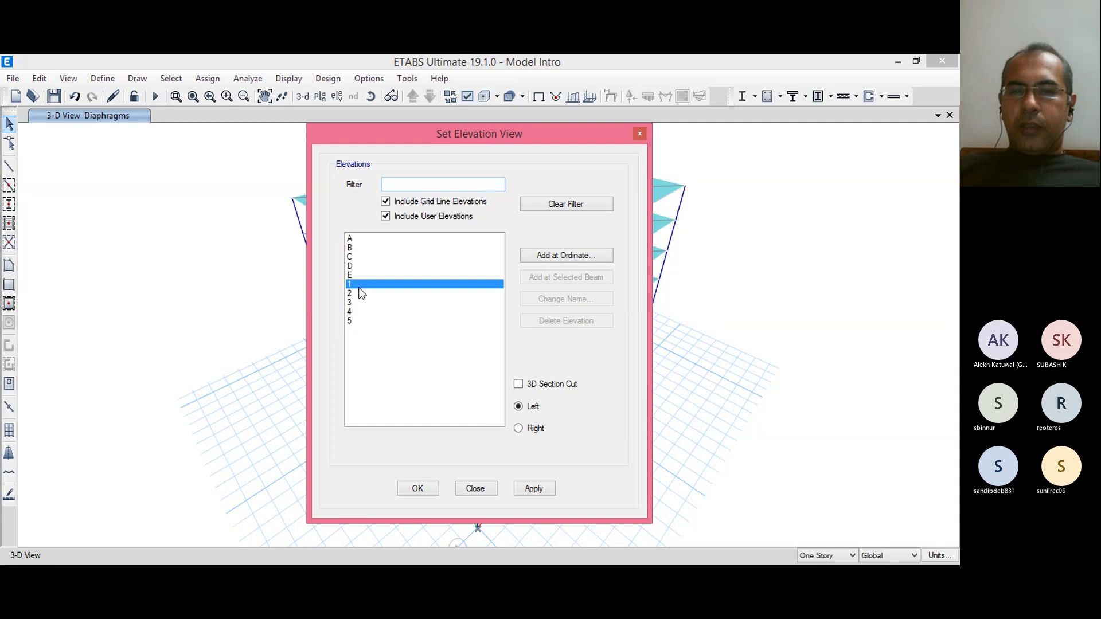
{"action": "left_click", "coordinate": [427, 488]}
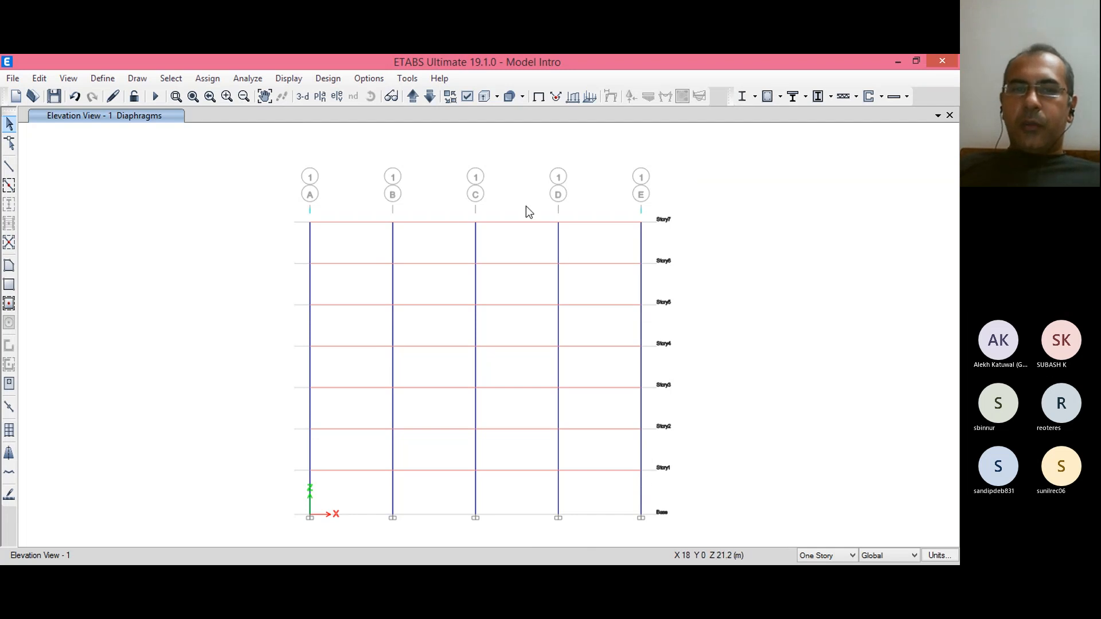
{"action": "left_click", "coordinate": [302, 97]}
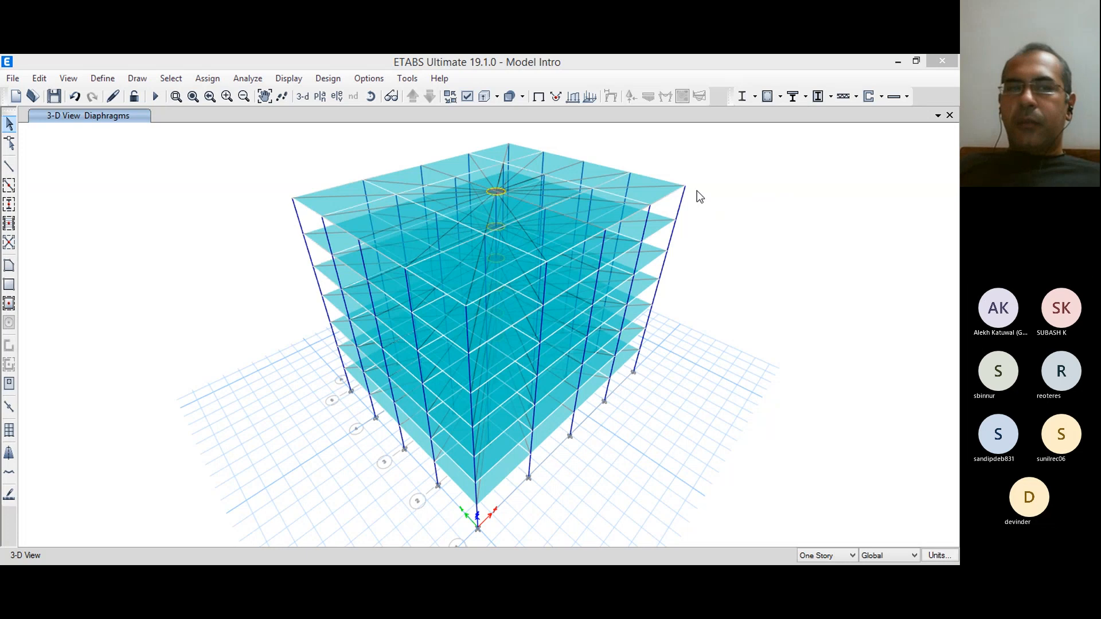
Step: Open the definition of frame section C1-3 to examine its material, dimensions and rebar layout
{"action": "left_click", "coordinate": [129, 109]}
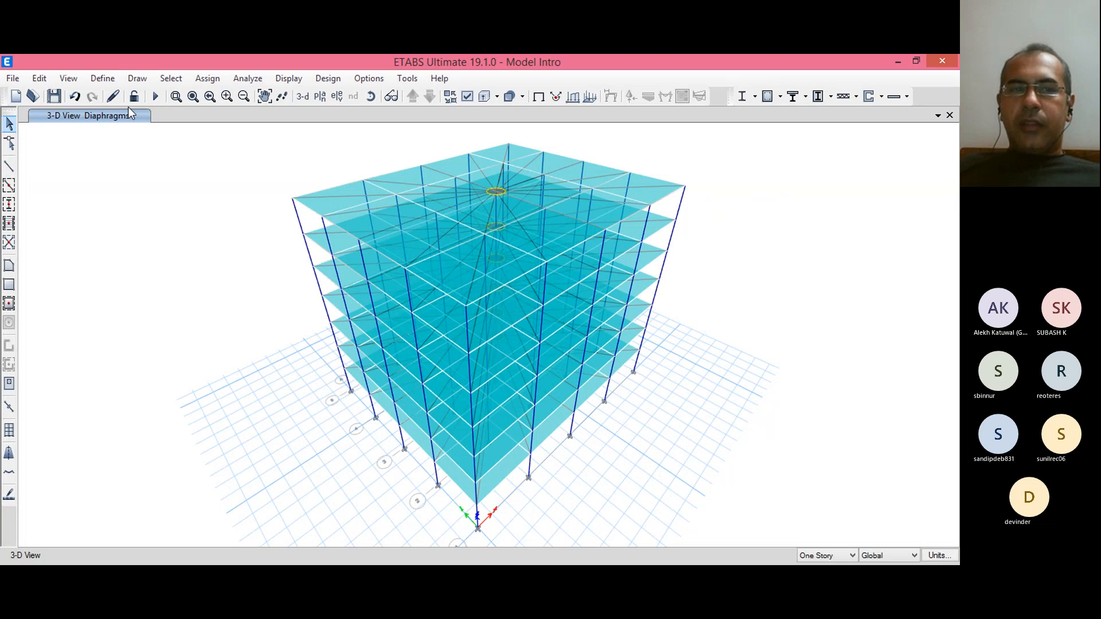
{"action": "left_click", "coordinate": [105, 81]}
{"action": "mouse_move", "coordinate": [214, 119]}
{"action": "left_click", "coordinate": [302, 116]}
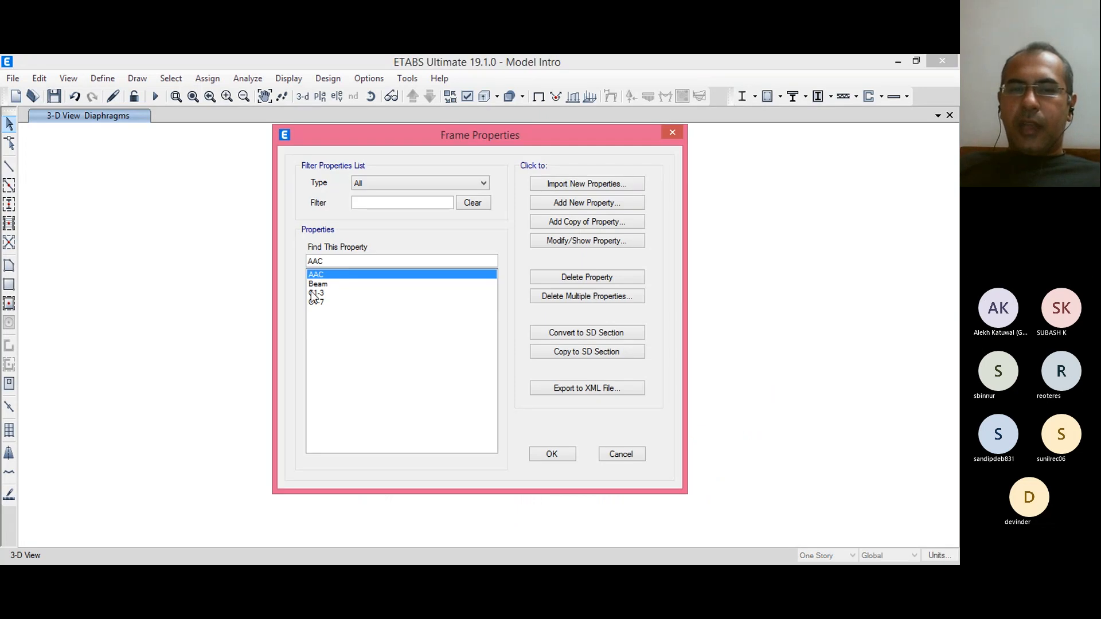
{"action": "left_click", "coordinate": [318, 292]}
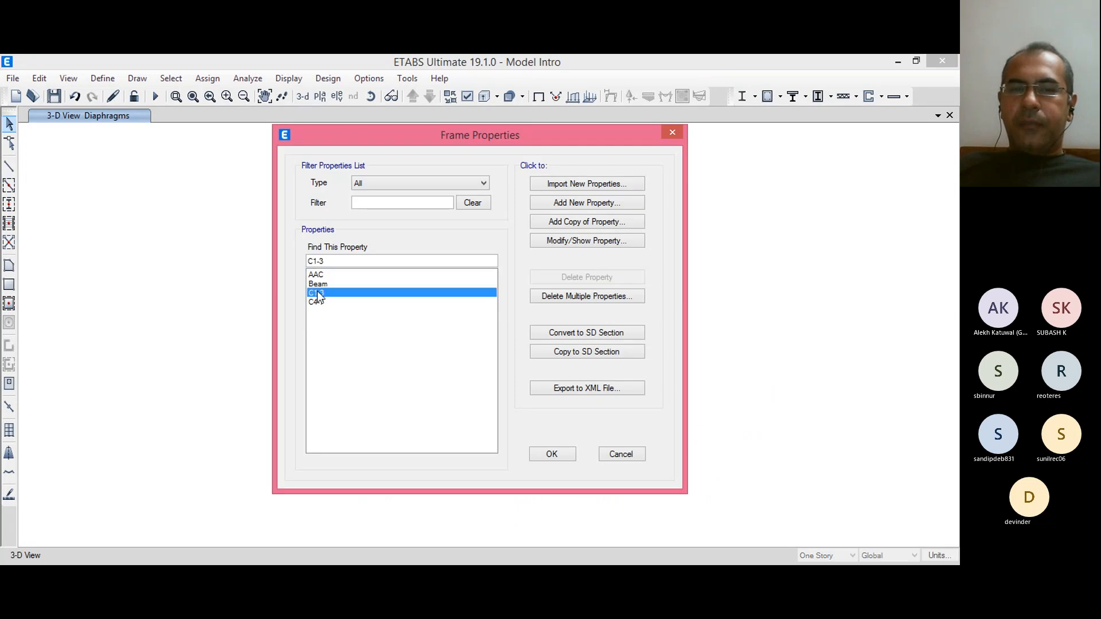
{"action": "left_click", "coordinate": [569, 243]}
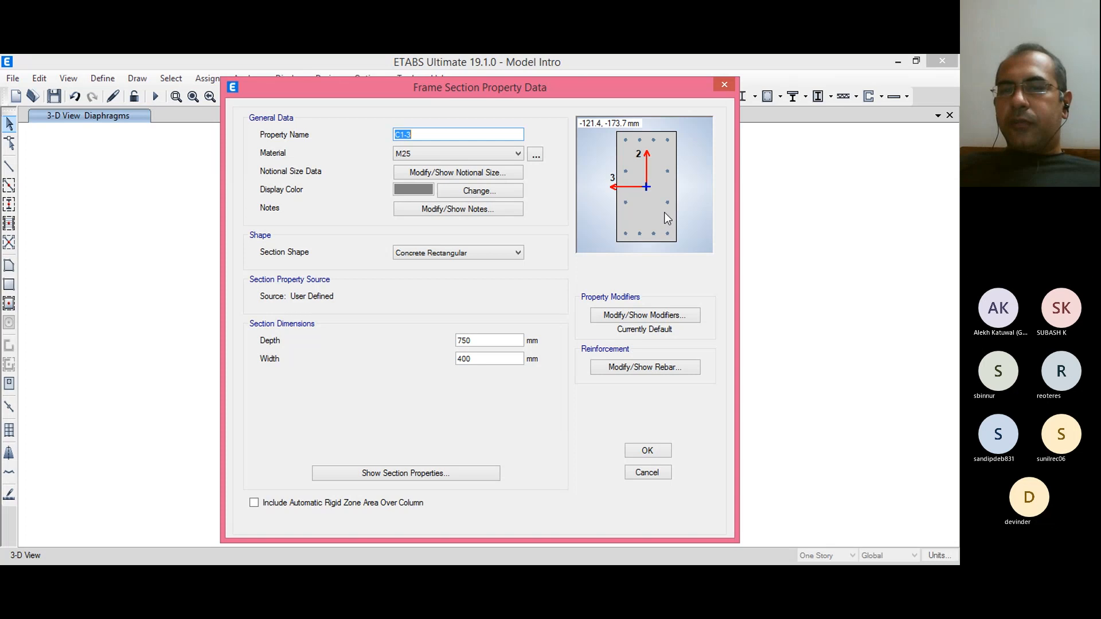
Step: Close the frame section definition, open response spectrum function Z4 to examine its IS 1893:2016 parameters, and return to the model
{"action": "left_click", "coordinate": [725, 84]}
{"action": "left_click", "coordinate": [622, 456]}
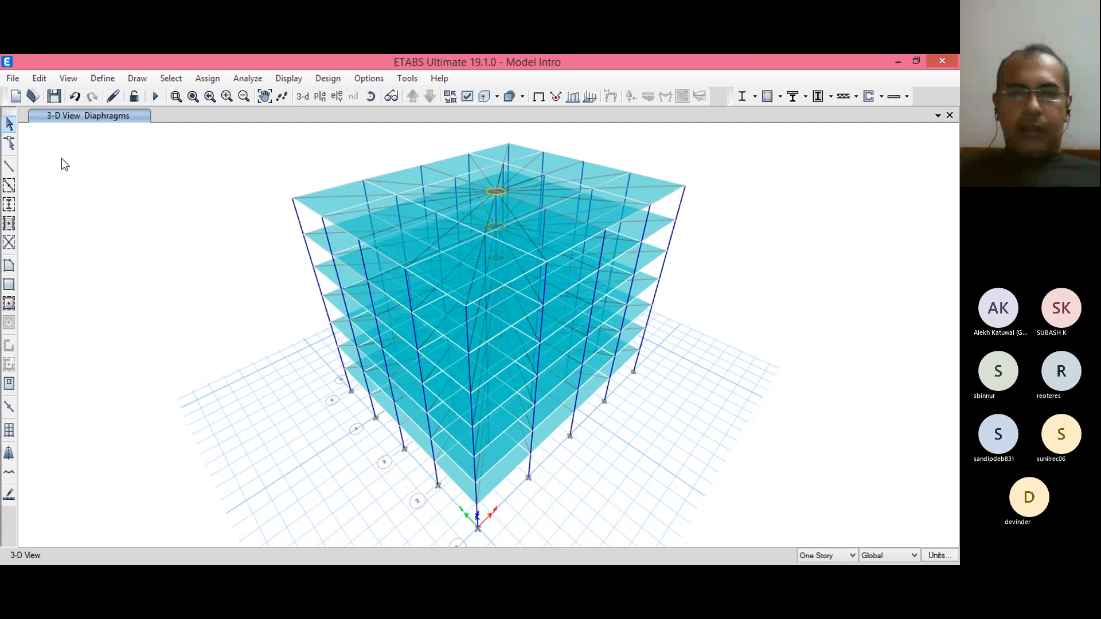
{"action": "left_click", "coordinate": [97, 82]}
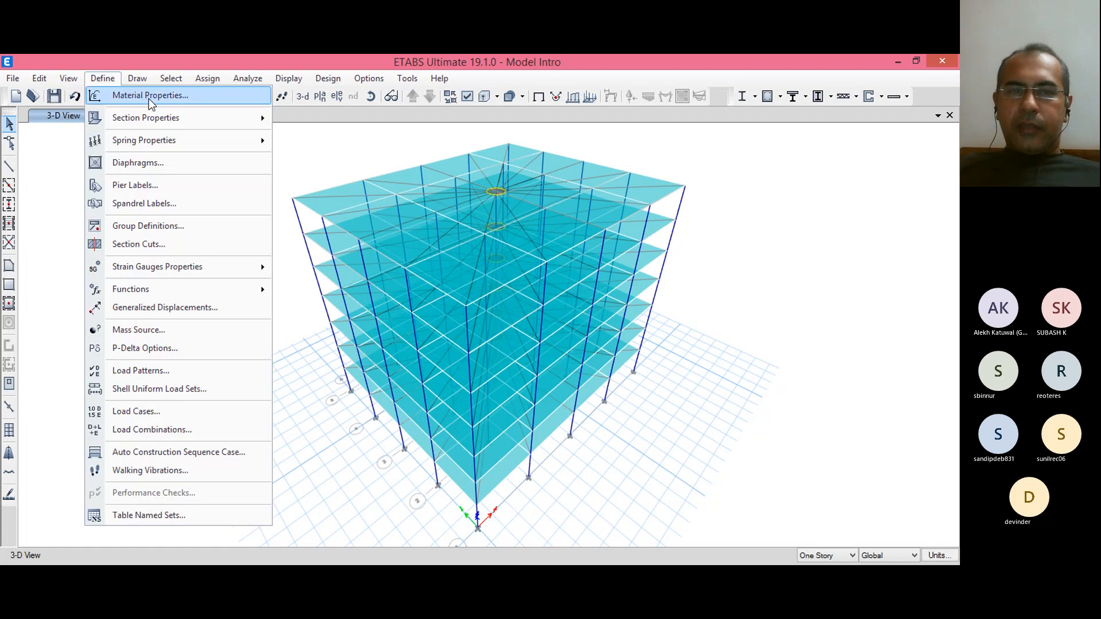
{"action": "mouse_move", "coordinate": [156, 121]}
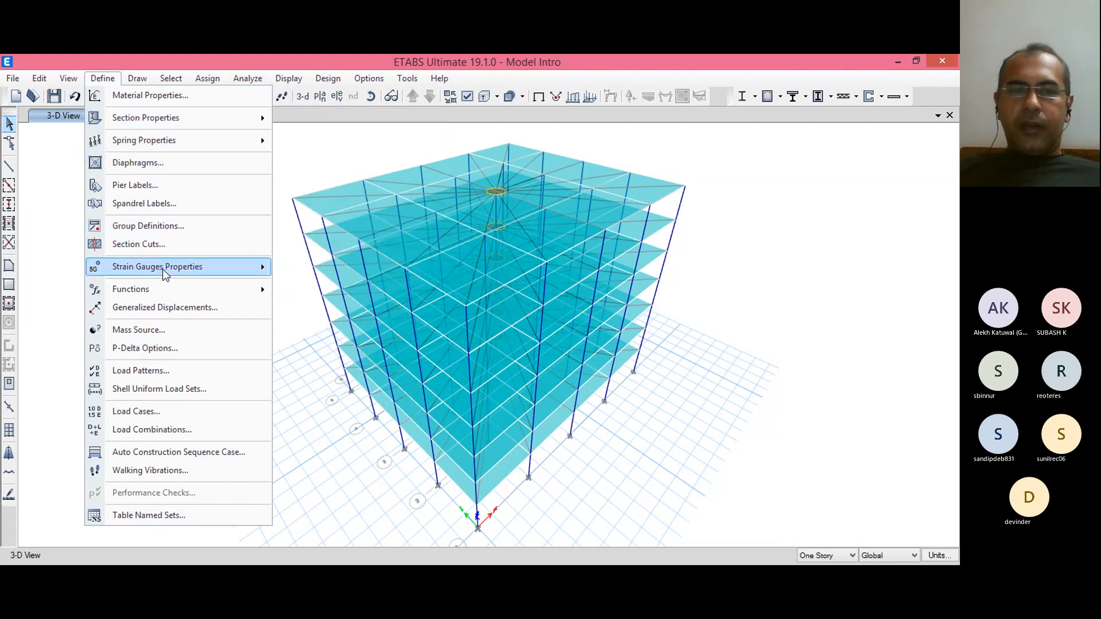
{"action": "mouse_move", "coordinate": [164, 293]}
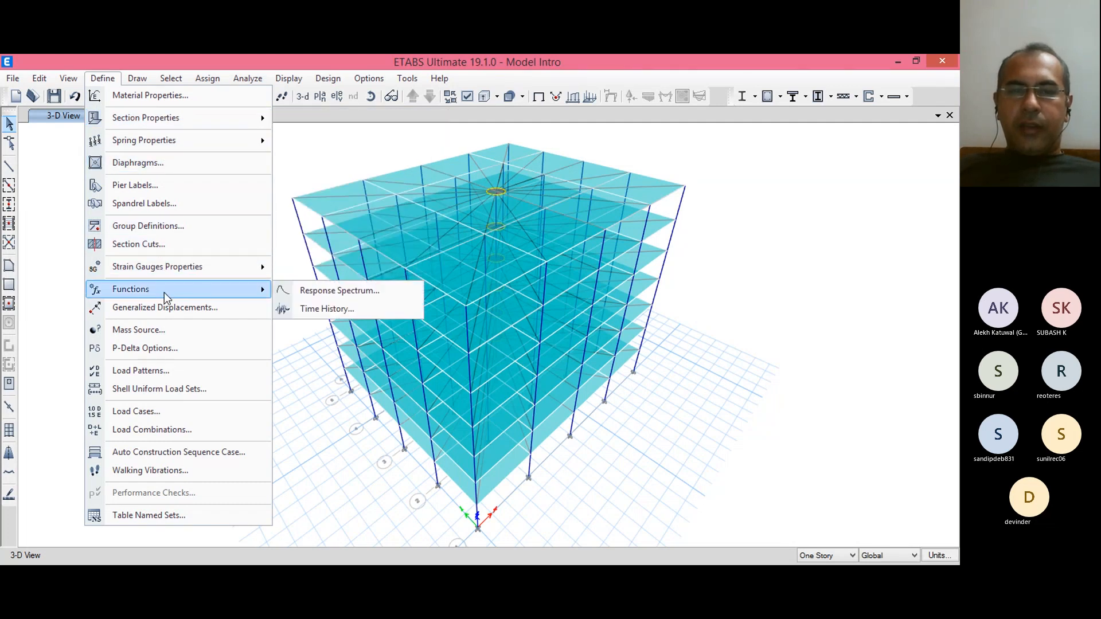
{"action": "left_click", "coordinate": [317, 293]}
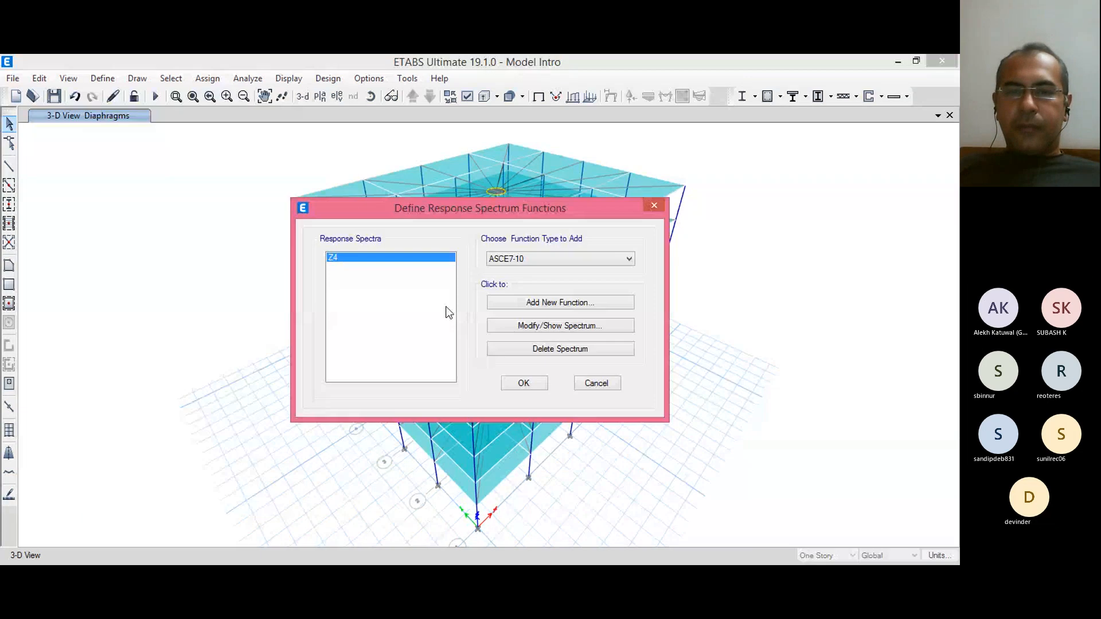
{"action": "left_click", "coordinate": [520, 326]}
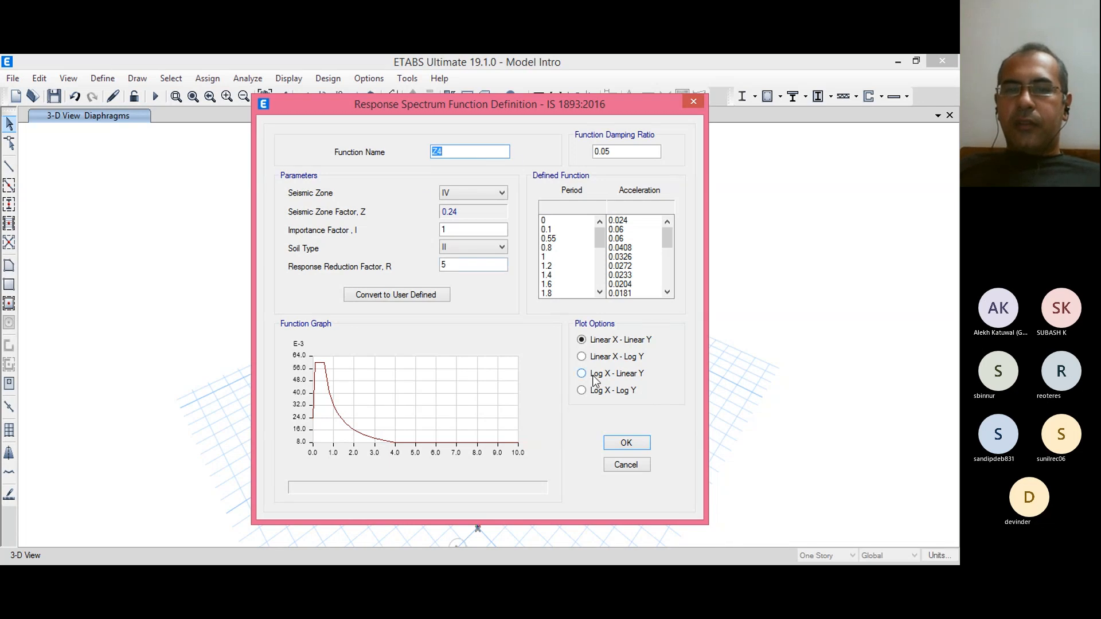
{"action": "left_click", "coordinate": [626, 443]}
{"action": "left_click", "coordinate": [527, 384]}
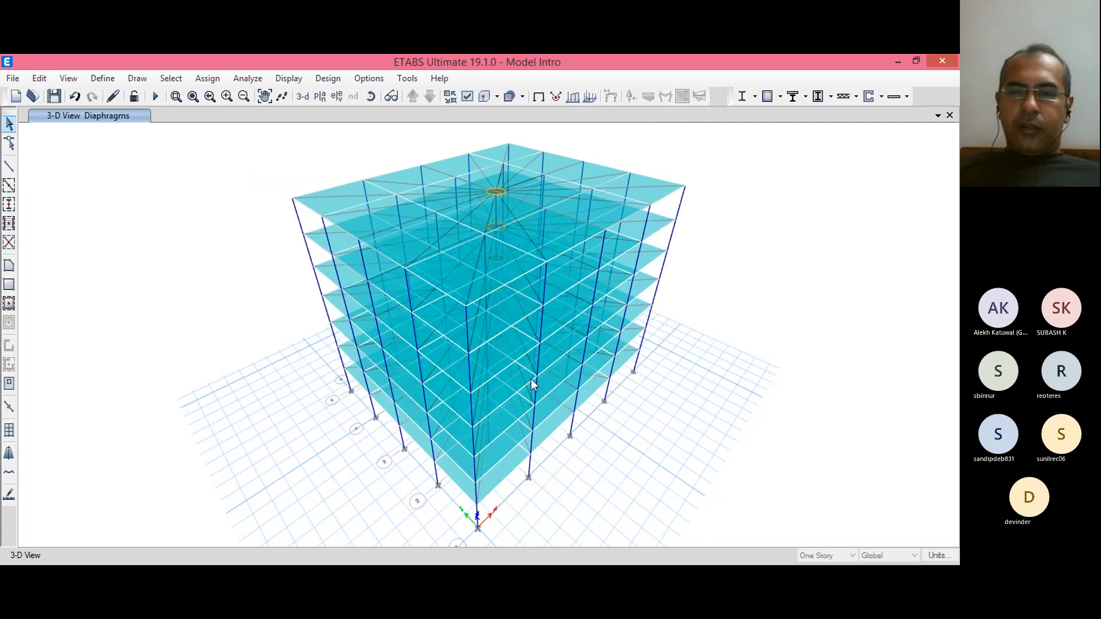
Step: Delete the listed time history functions, including gopech_chamoli, Matched_Z4 and RampTH, and accept the change
{"action": "left_click", "coordinate": [102, 78]}
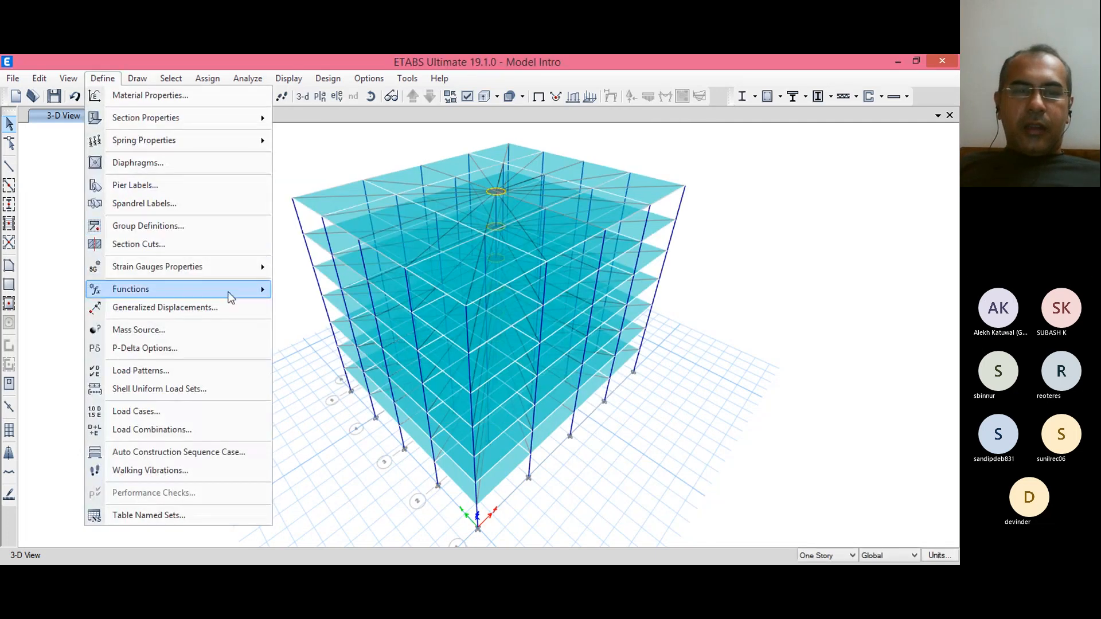
{"action": "mouse_move", "coordinate": [228, 291]}
{"action": "left_click", "coordinate": [342, 308]}
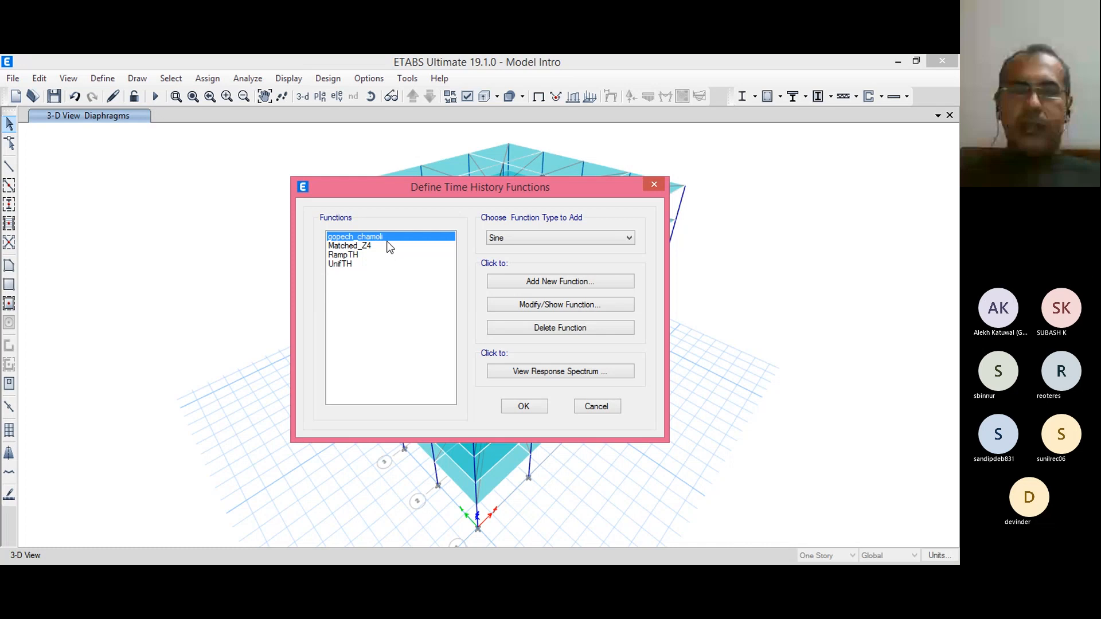
{"action": "left_click", "coordinate": [546, 329]}
{"action": "left_click", "coordinate": [546, 330]}
{"action": "left_click", "coordinate": [548, 331]}
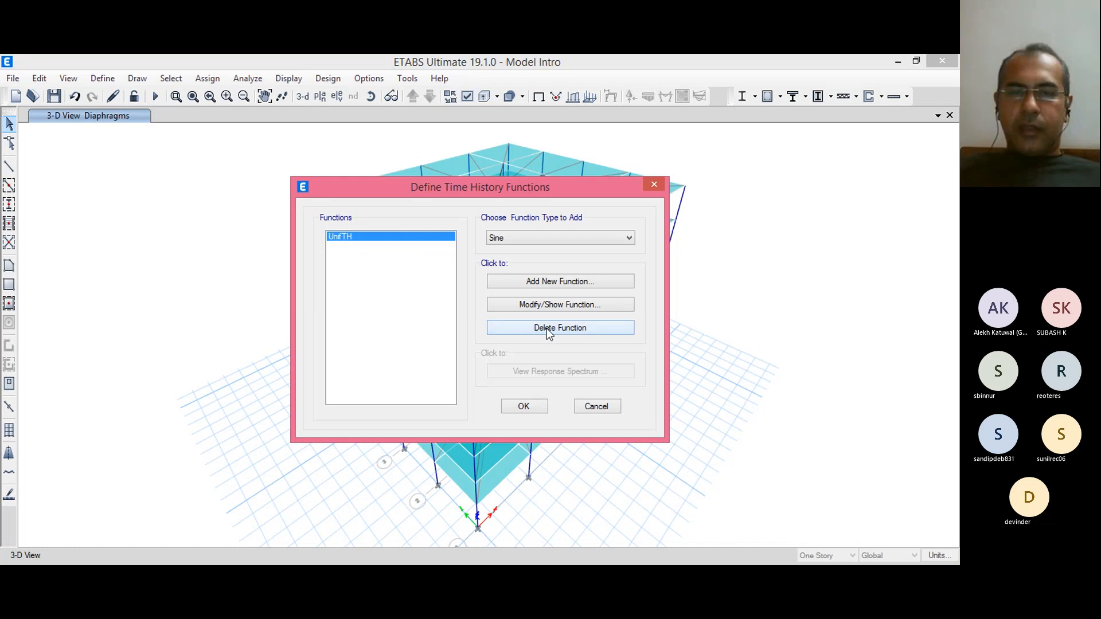
{"action": "left_click", "coordinate": [547, 331]}
{"action": "left_click", "coordinate": [522, 404]}
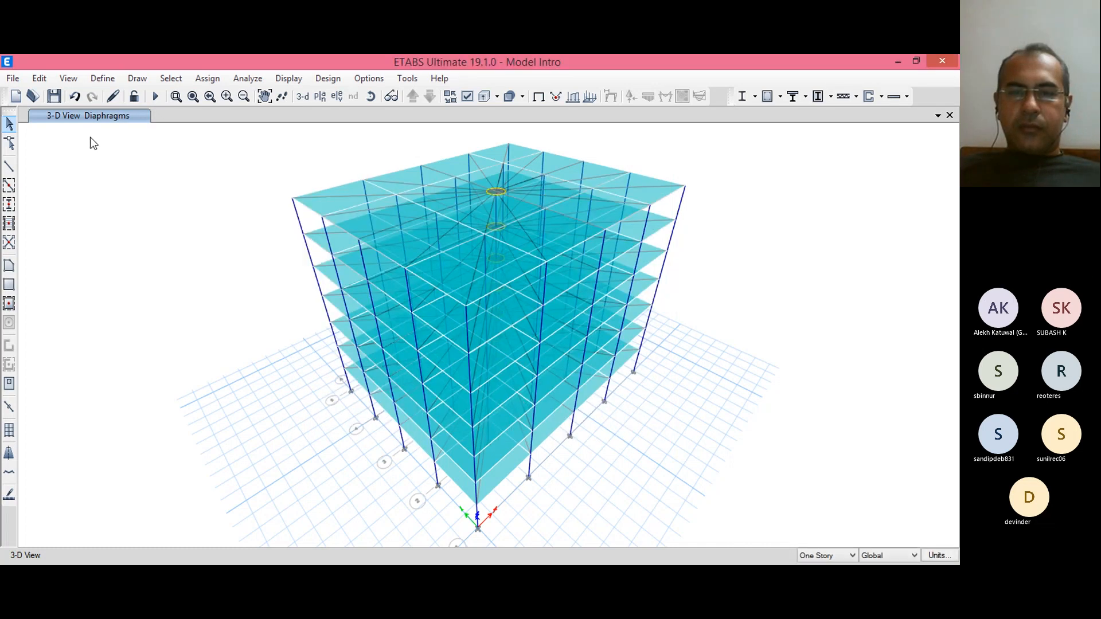
Step: Try turning off Element Self Mass and Additional Mass in mass source MsSrc1, and discard the changes
{"action": "left_click", "coordinate": [102, 78]}
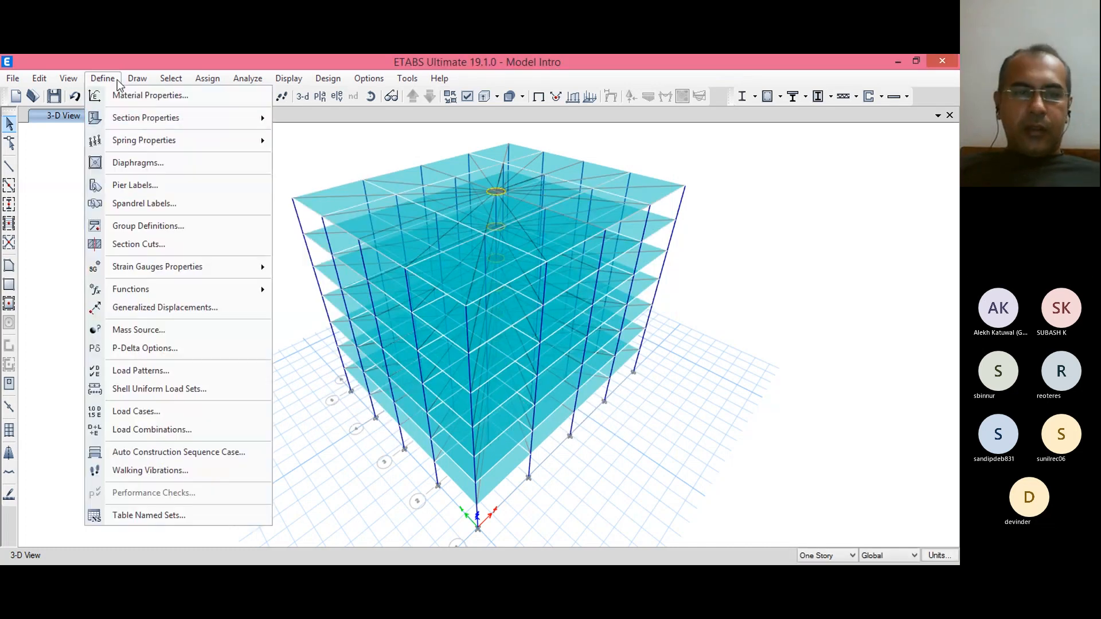
{"action": "left_click", "coordinate": [168, 338]}
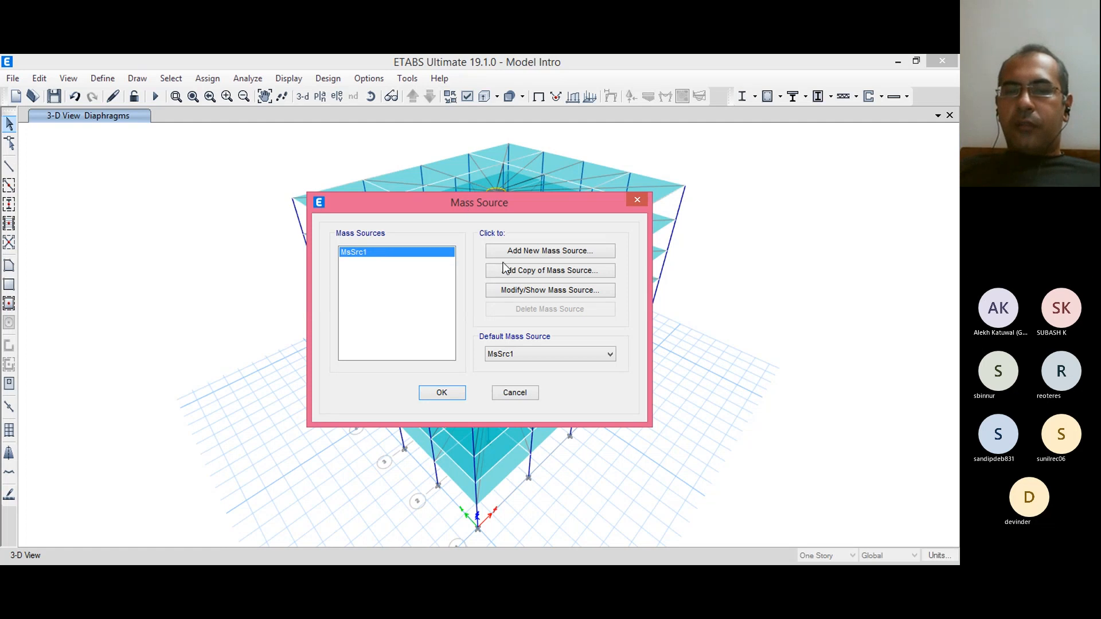
{"action": "left_click", "coordinate": [513, 290]}
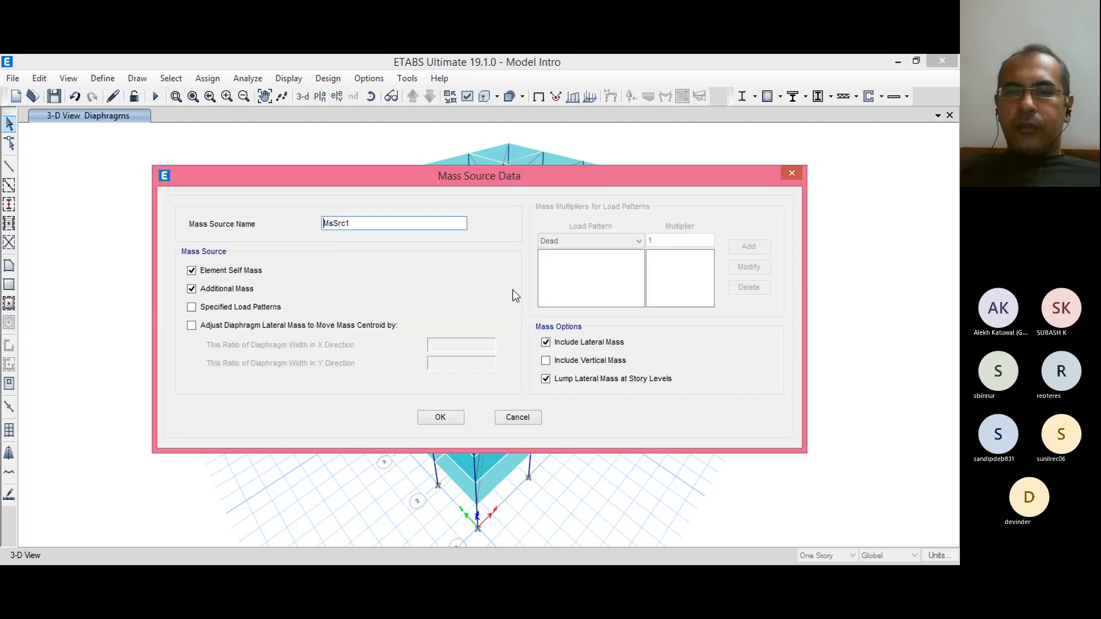
{"action": "left_click", "coordinate": [243, 271]}
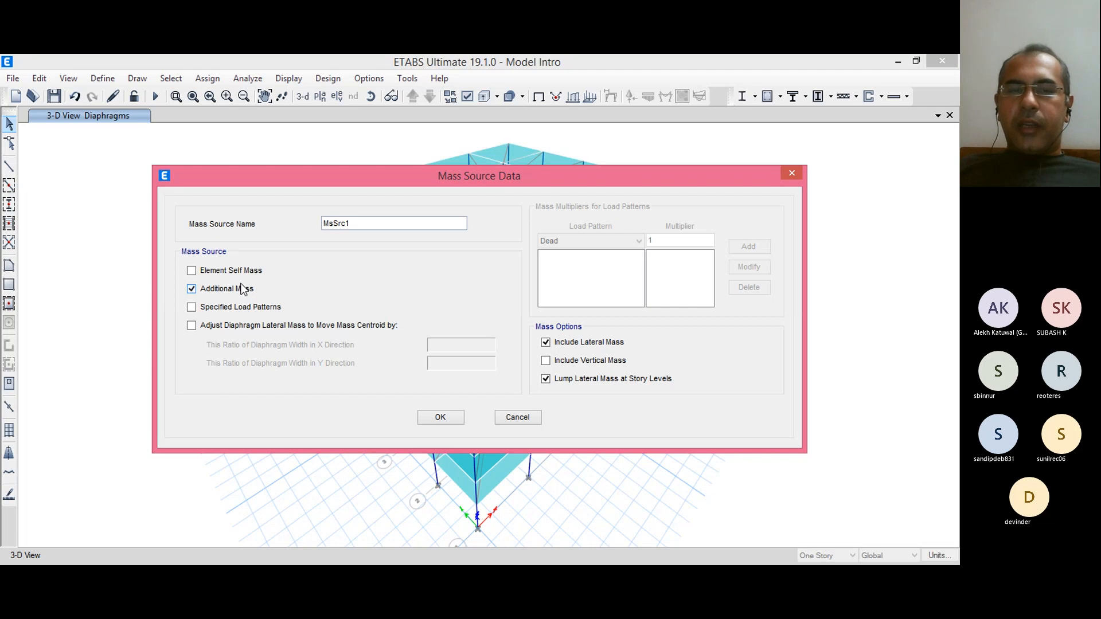
{"action": "left_click", "coordinate": [242, 288]}
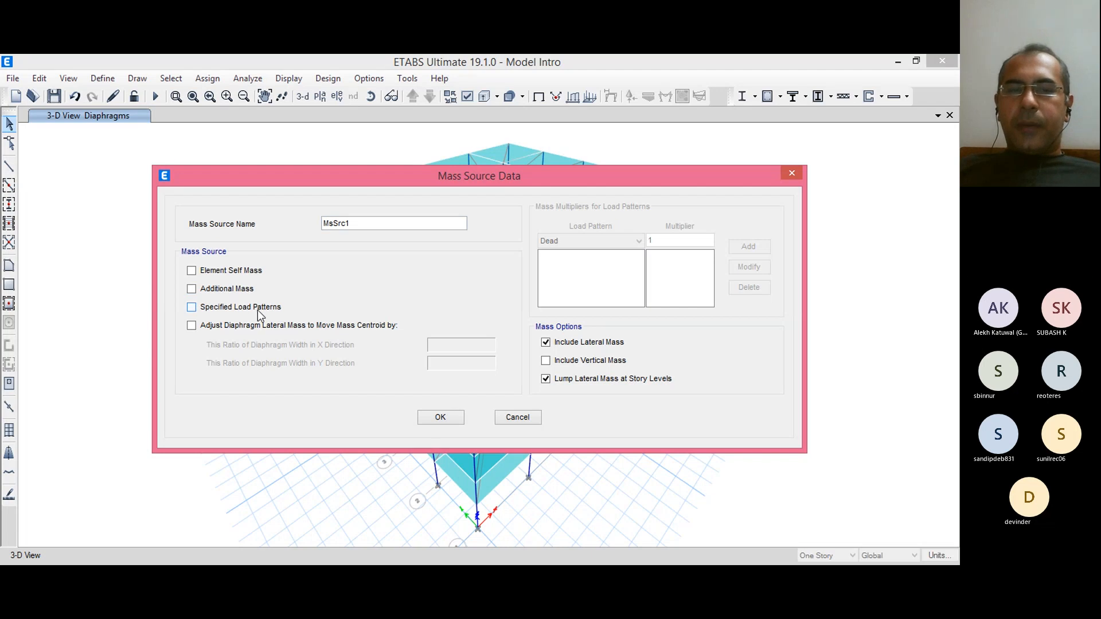
{"action": "left_click", "coordinate": [516, 417]}
{"action": "left_click", "coordinate": [525, 392]}
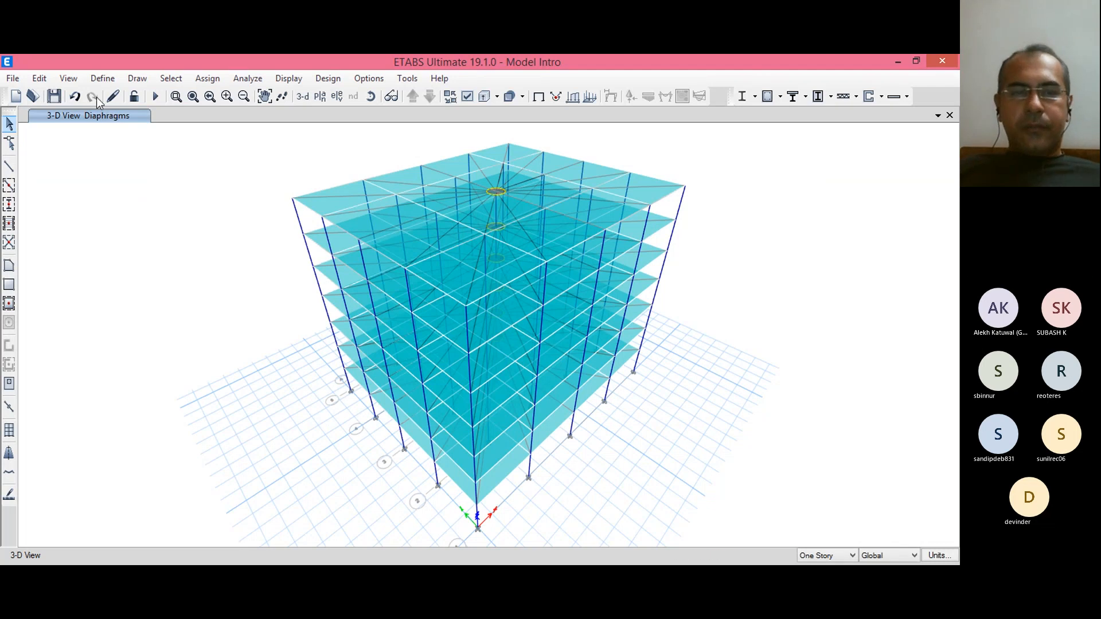
Step: Enter a load pattern named EQX in the load pattern definitions and set its type to Seismic
{"action": "left_click", "coordinate": [103, 78]}
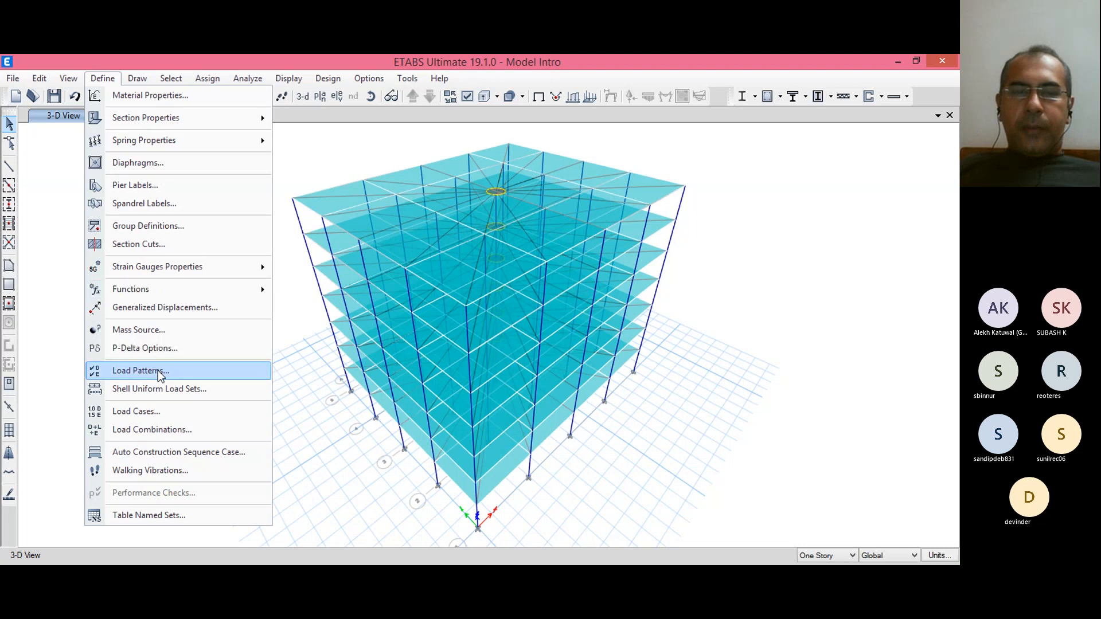
{"action": "left_click", "coordinate": [194, 371]}
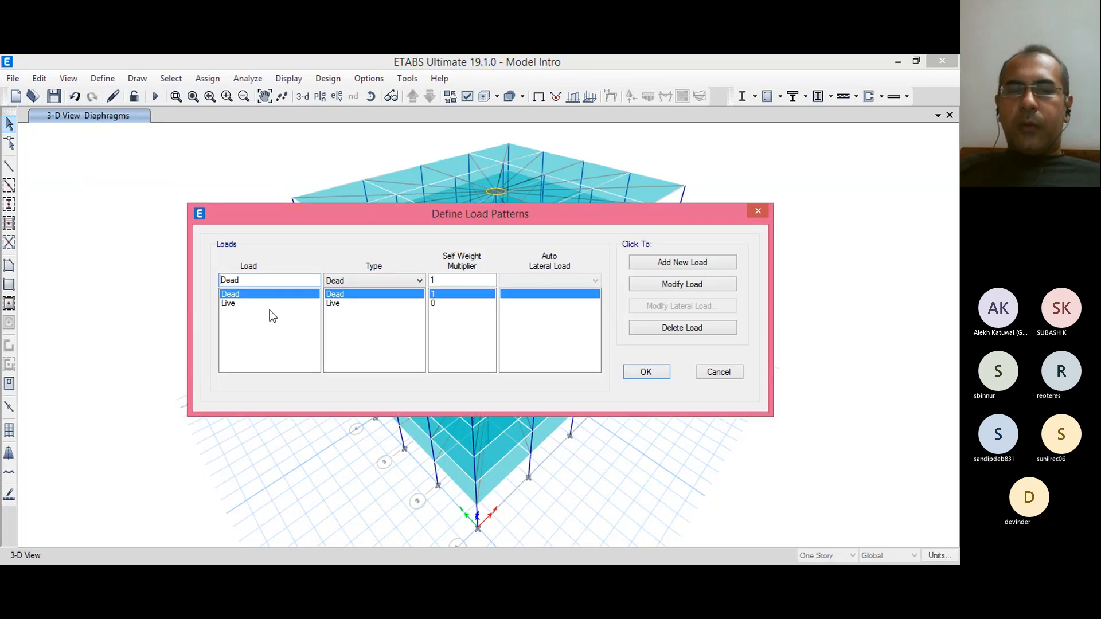
{"action": "left_click_drag", "start_coordinate": [241, 278], "coordinate": [181, 284]}
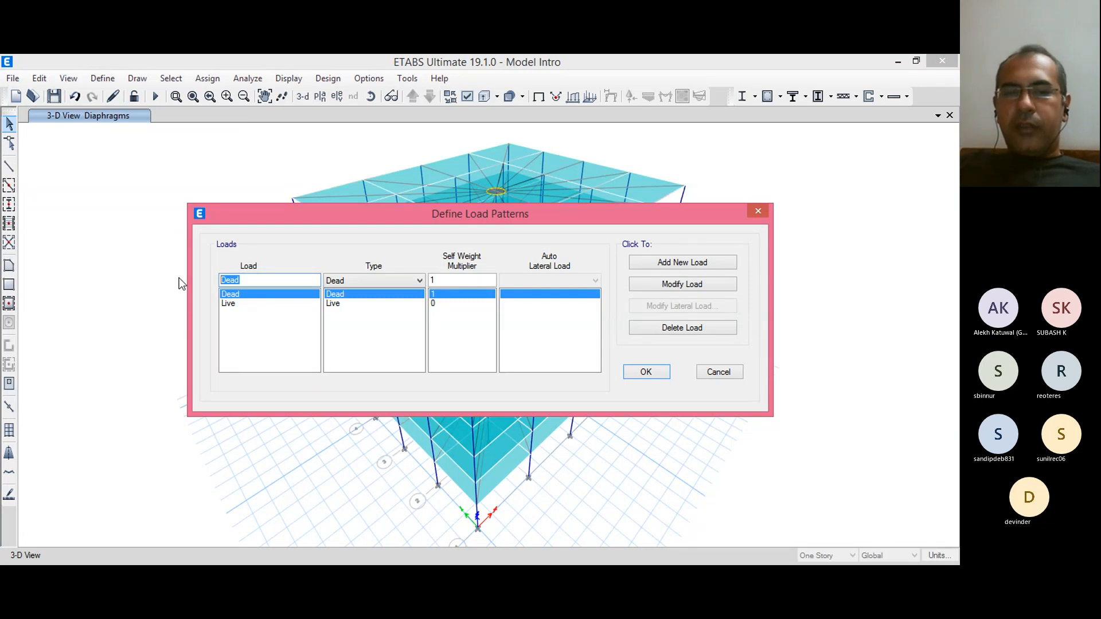
{"action": "type", "text": "EQX"}
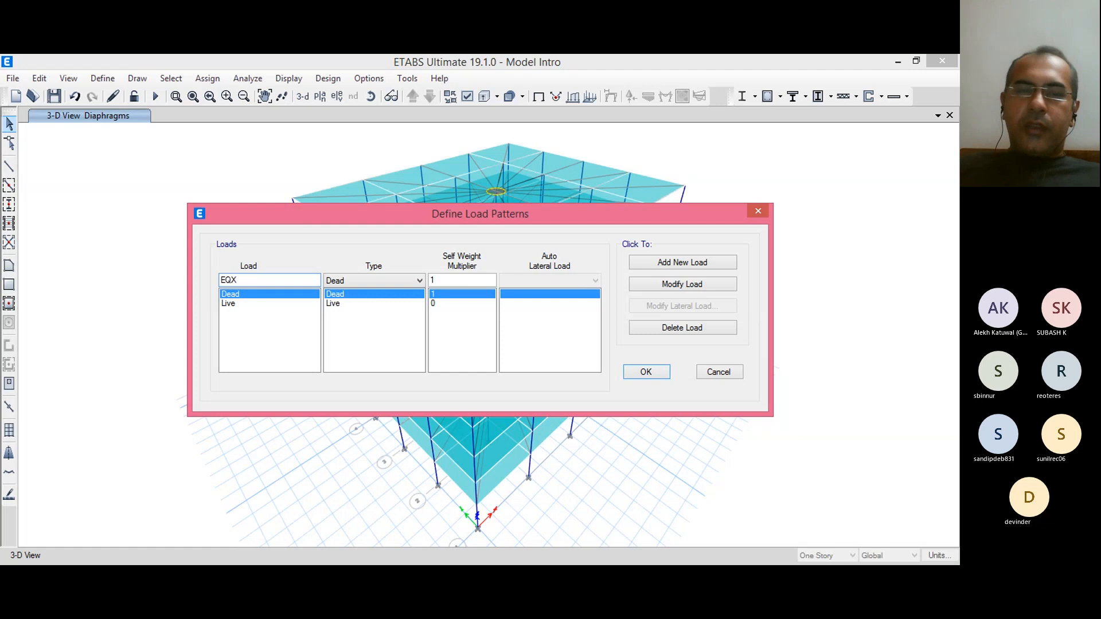
{"action": "left_click", "coordinate": [360, 280]}
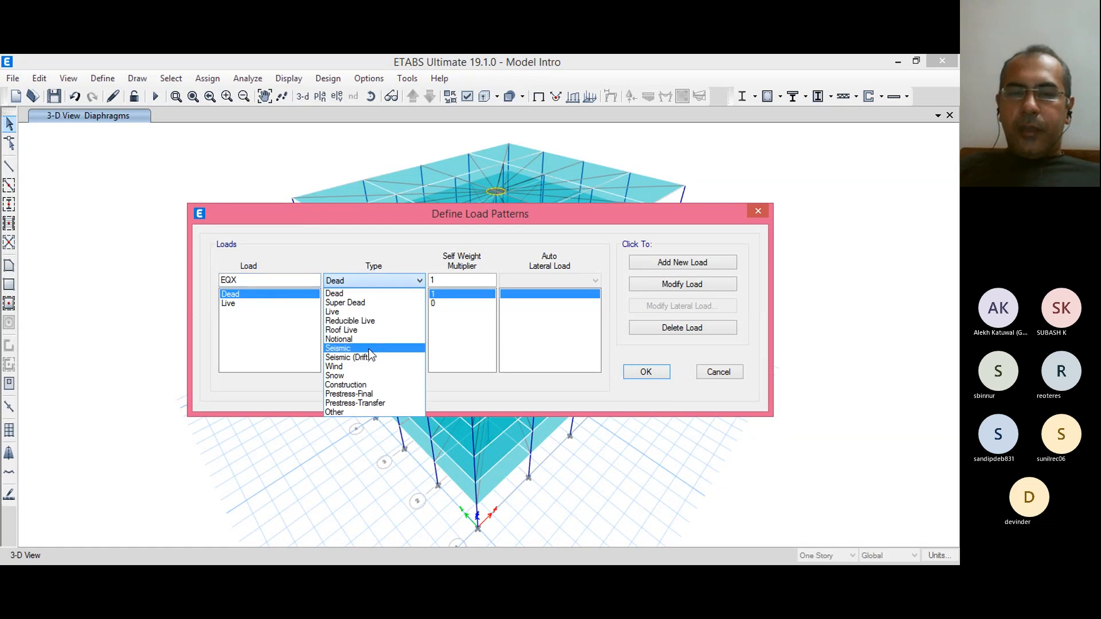
{"action": "left_click", "coordinate": [370, 349]}
Step: Try the Seismic (Drift) type for load pattern EQX and return it to Seismic
{"action": "left_click", "coordinate": [383, 281]}
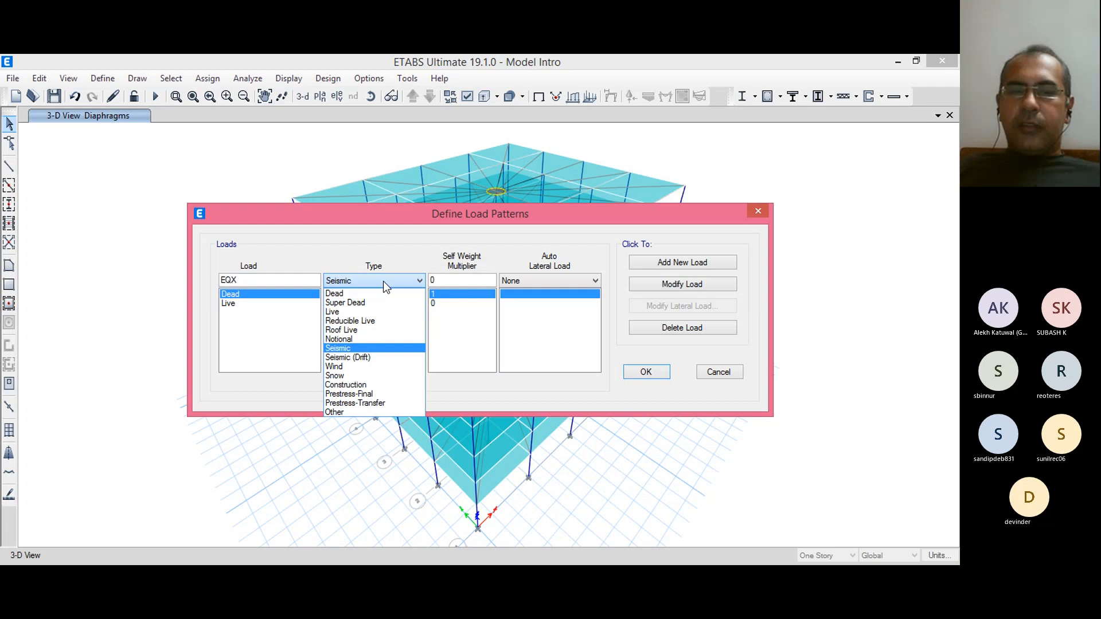
{"action": "left_click", "coordinate": [366, 347]}
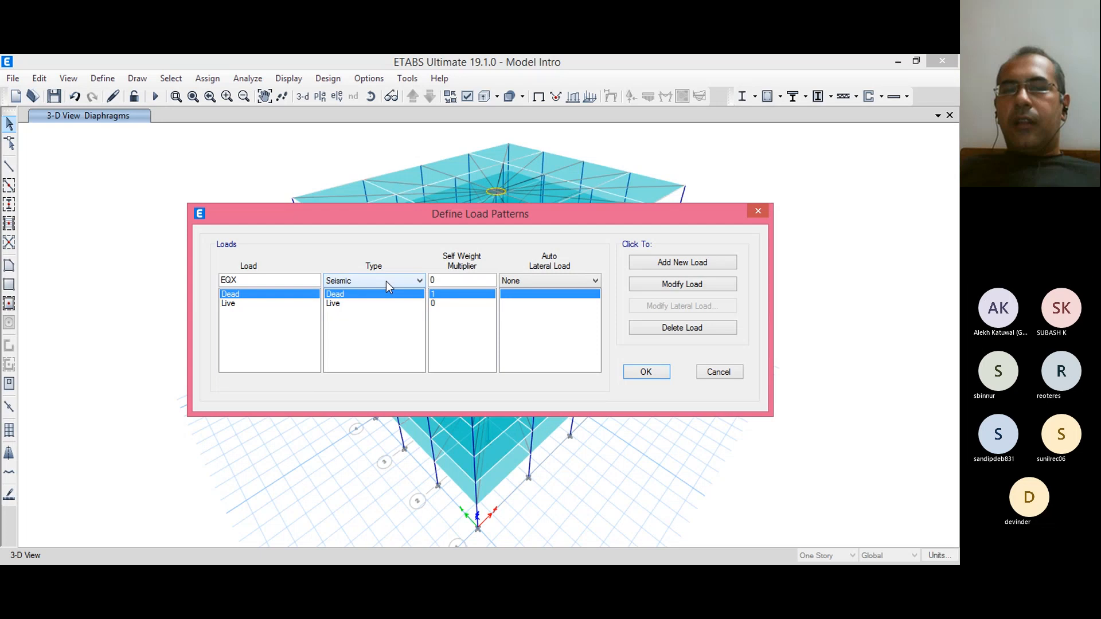
{"action": "left_click", "coordinate": [387, 281]}
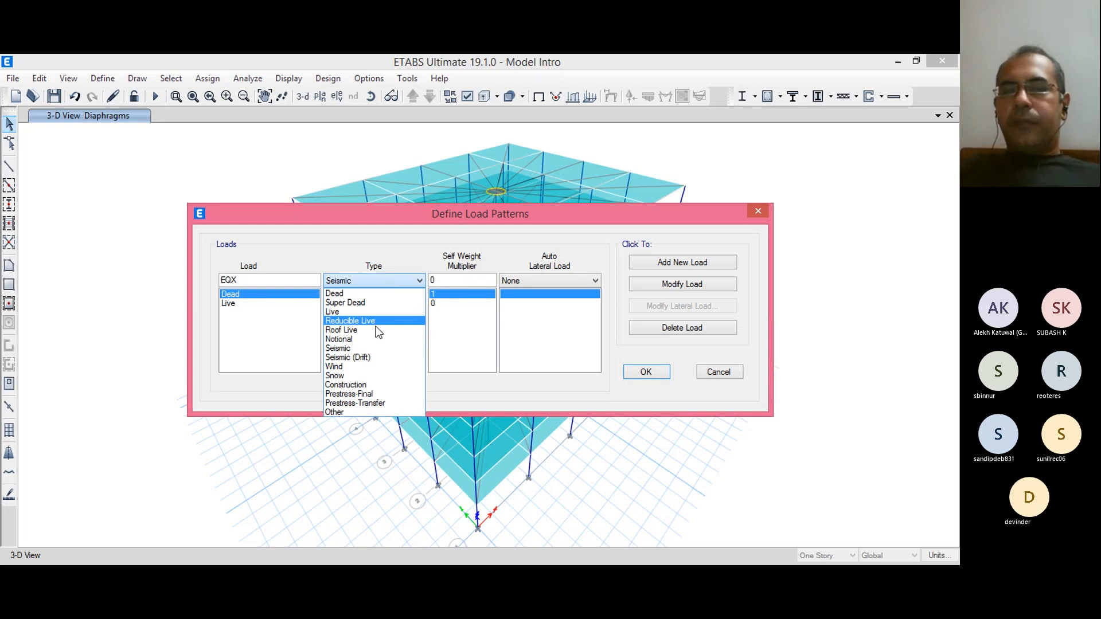
{"action": "left_click", "coordinate": [372, 358]}
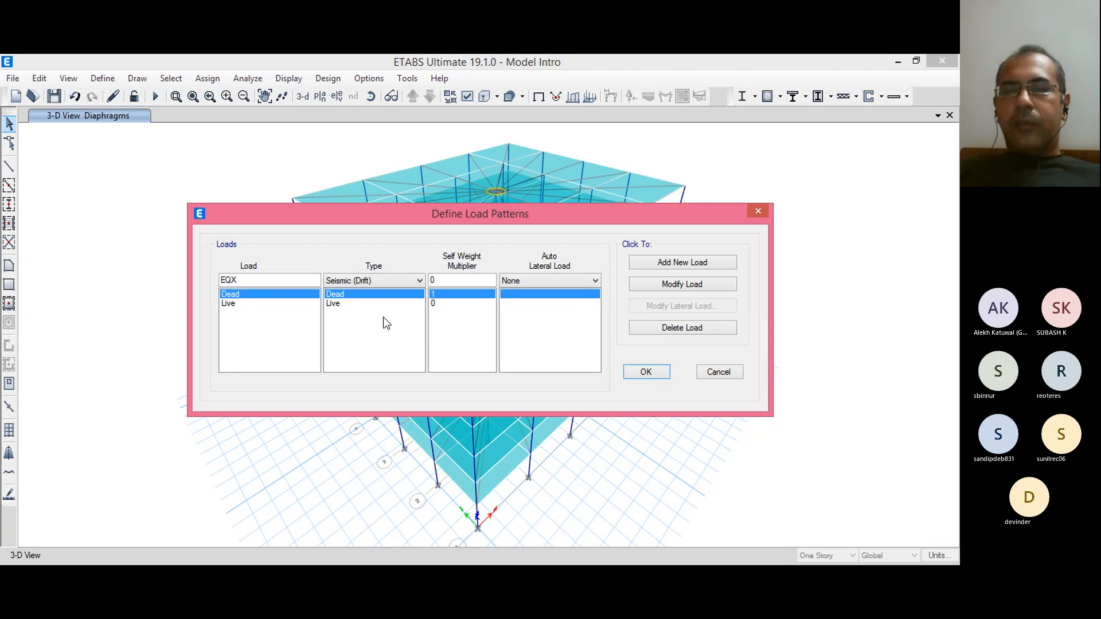
{"action": "left_click", "coordinate": [383, 279]}
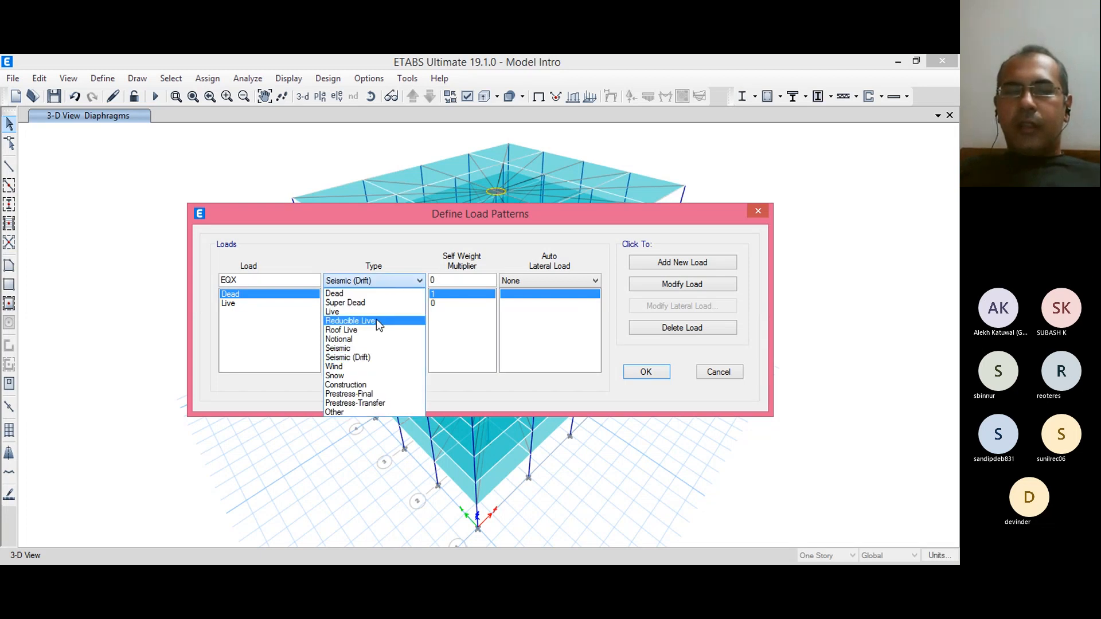
{"action": "left_click", "coordinate": [368, 353]}
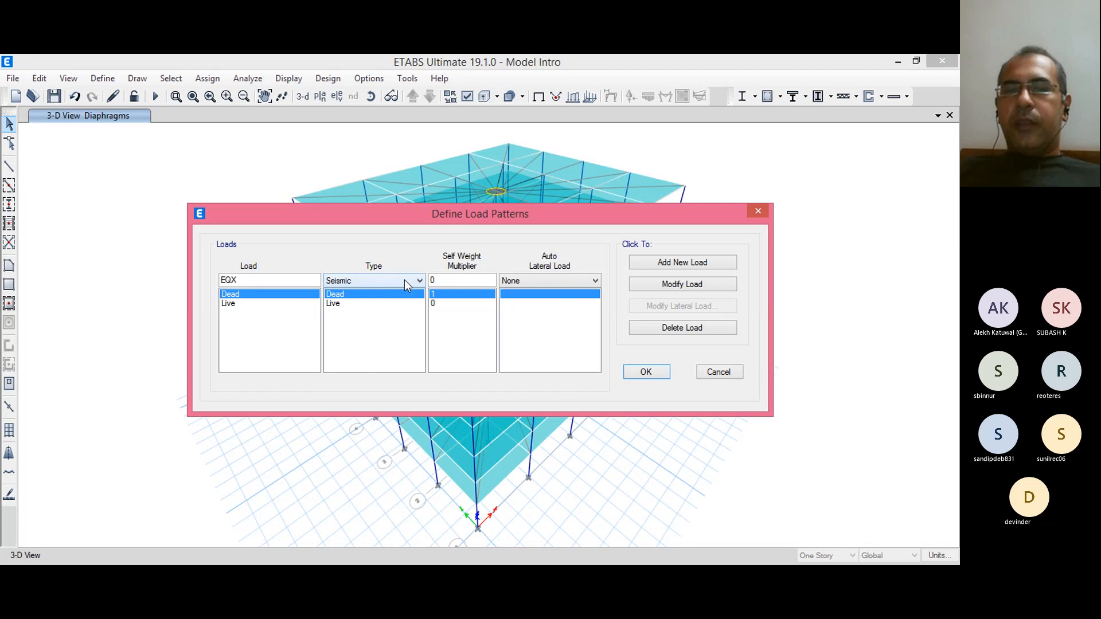
Step: Set the auto lateral load of EQX to IS 1893:2016 and add it as a new load pattern
{"action": "left_click", "coordinate": [570, 280]}
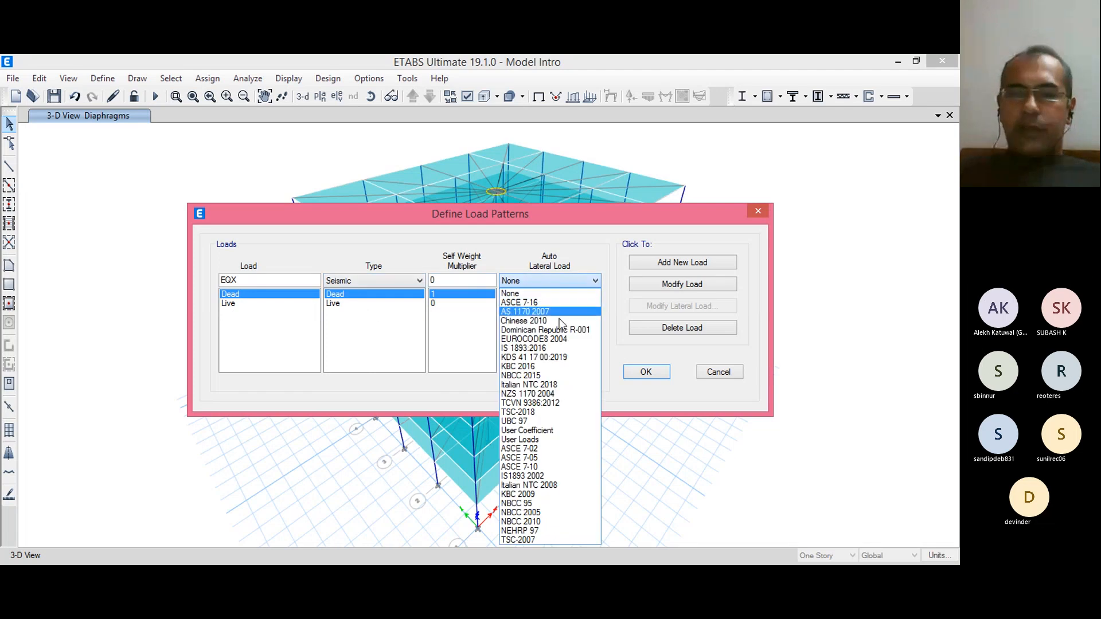
{"action": "left_click", "coordinate": [557, 349]}
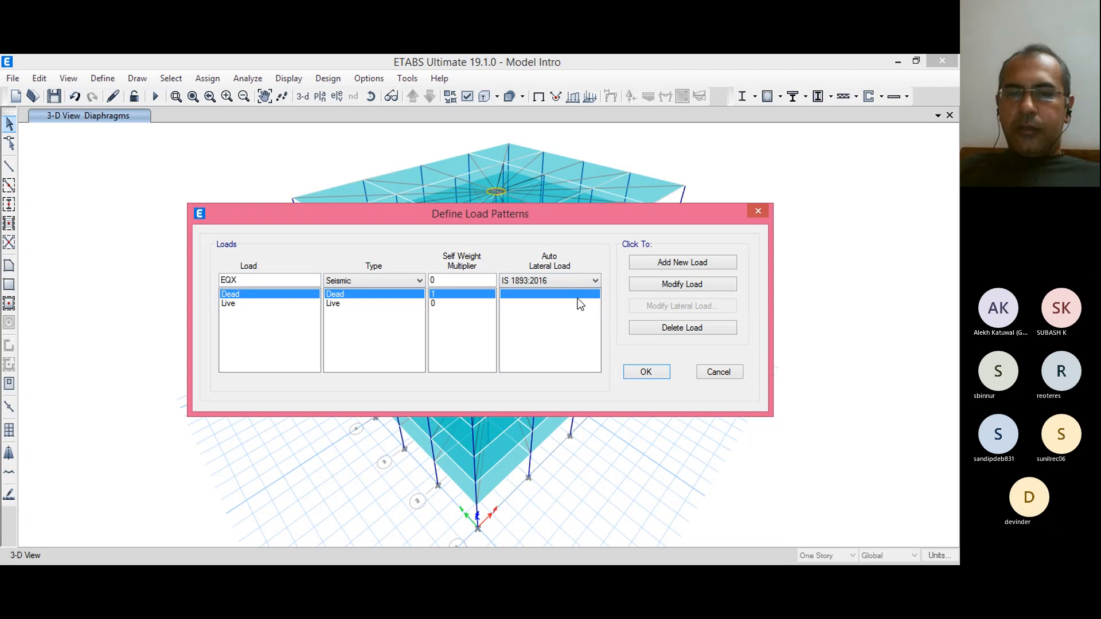
{"action": "left_click", "coordinate": [679, 264]}
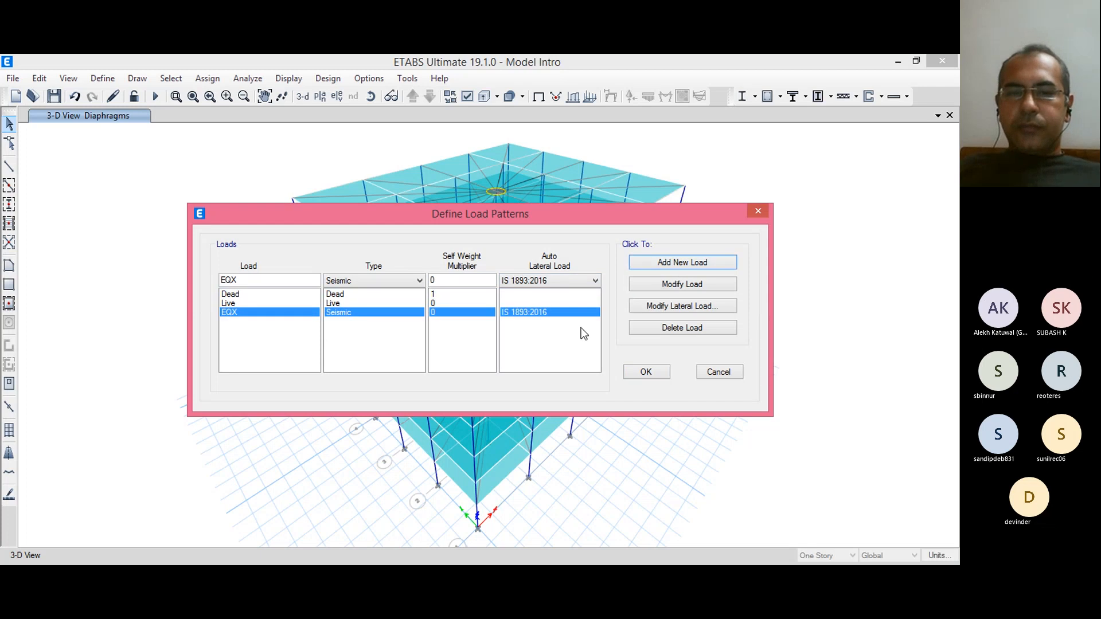
Step: In the seismic loading of EQX, turn off all Y directions and keep X Dir, X Dir + Eccentricity and X Dir - Eccentricity enabled
{"action": "left_click", "coordinate": [648, 308]}
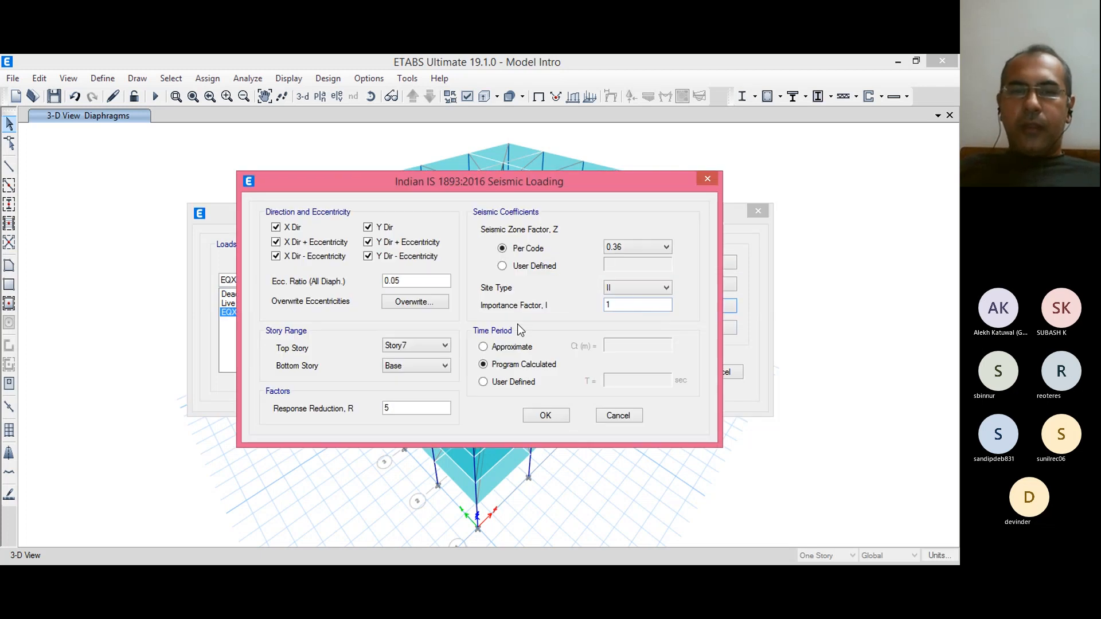
{"action": "left_click", "coordinate": [389, 256]}
{"action": "left_click", "coordinate": [317, 256]}
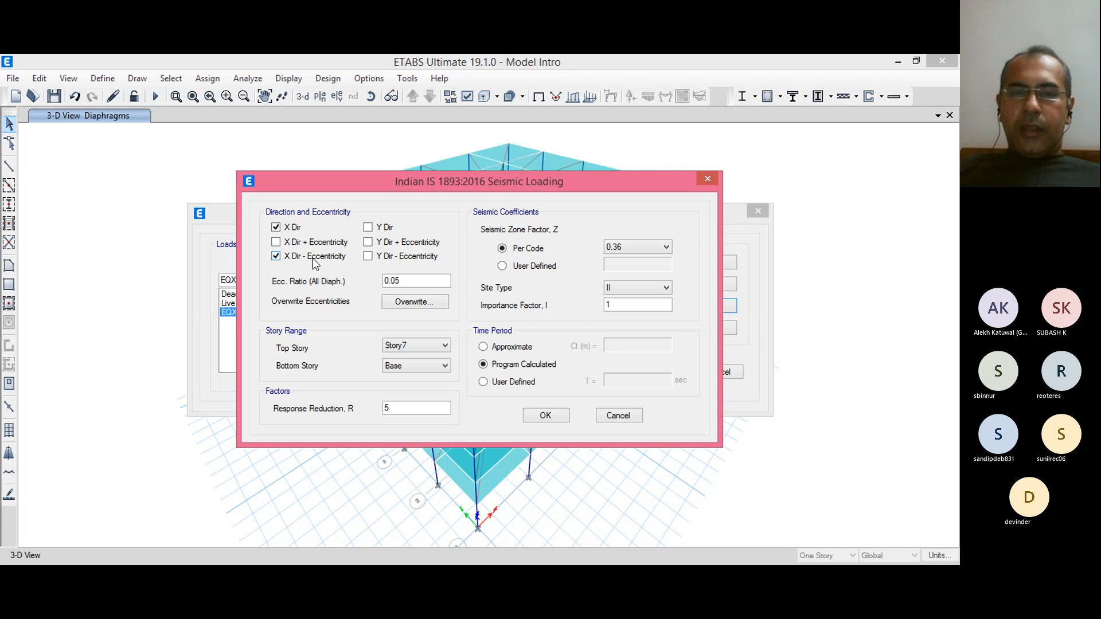
{"action": "left_click", "coordinate": [313, 243]}
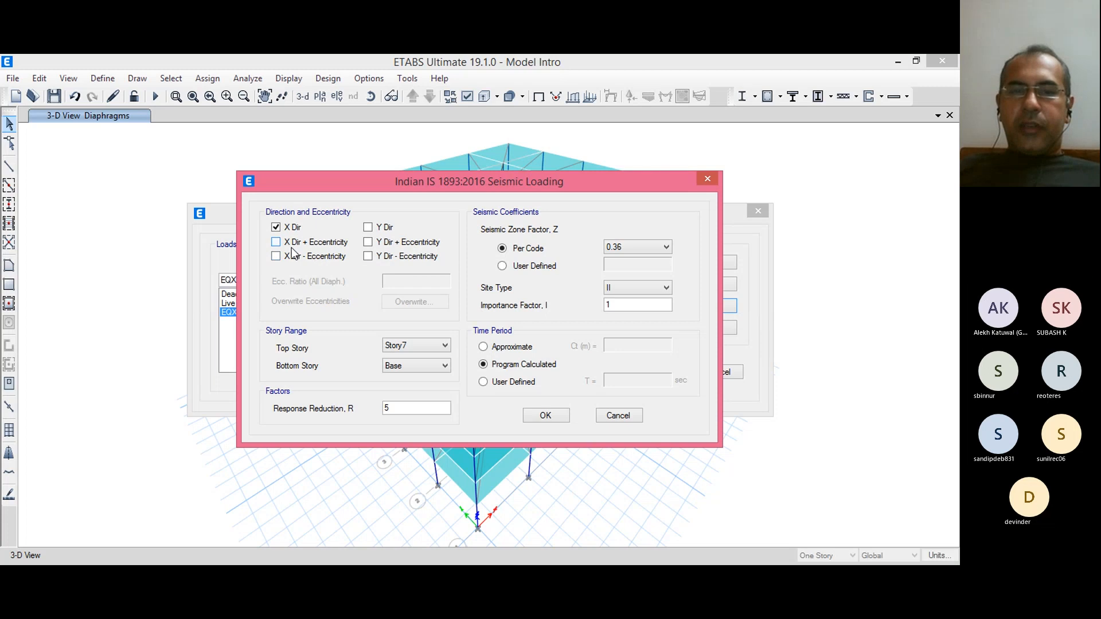
{"action": "left_click", "coordinate": [329, 242]}
{"action": "left_click", "coordinate": [329, 256]}
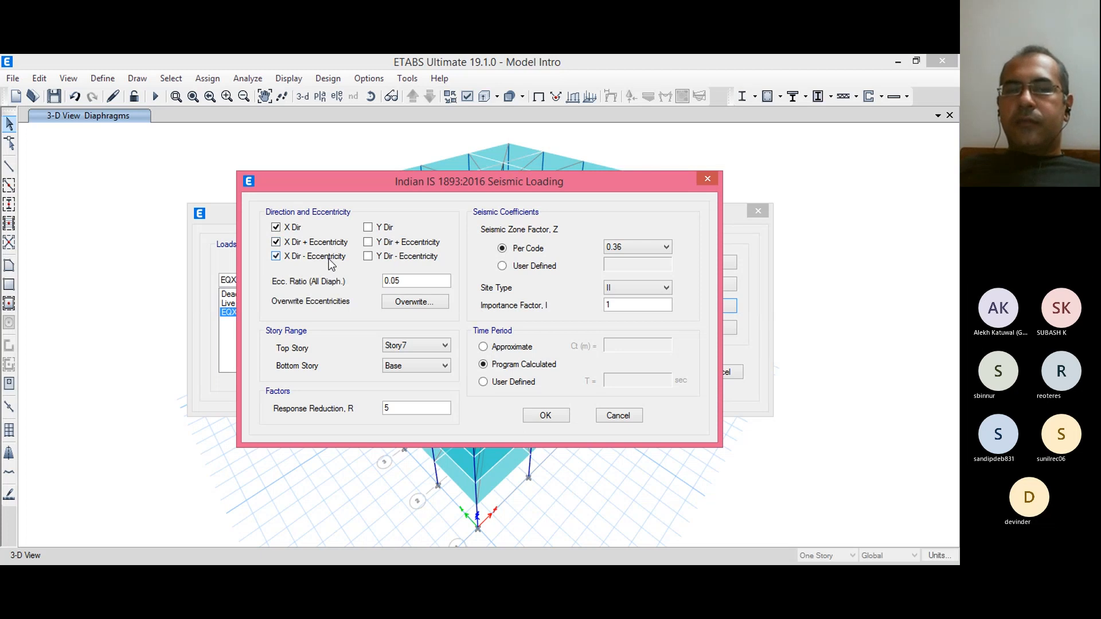
Step: Turn off X Dir + Eccentricity and X Dir - Eccentricity in the EQX seismic loading, keeping only X Dir enabled
{"action": "left_click", "coordinate": [329, 258]}
{"action": "left_click", "coordinate": [322, 246]}
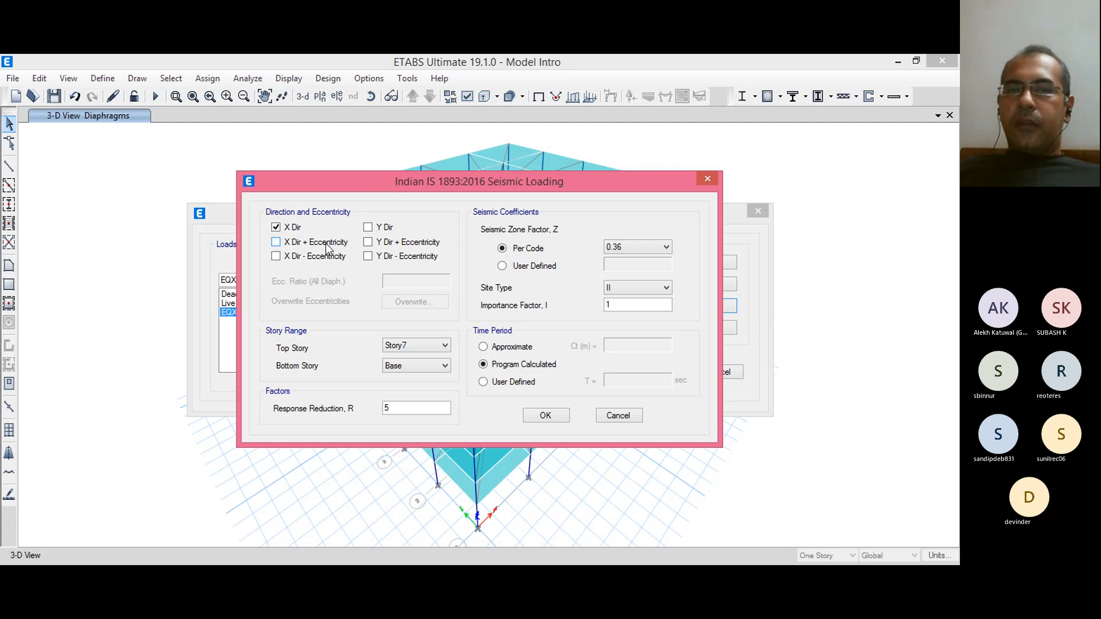
{"action": "left_click", "coordinate": [327, 247]}
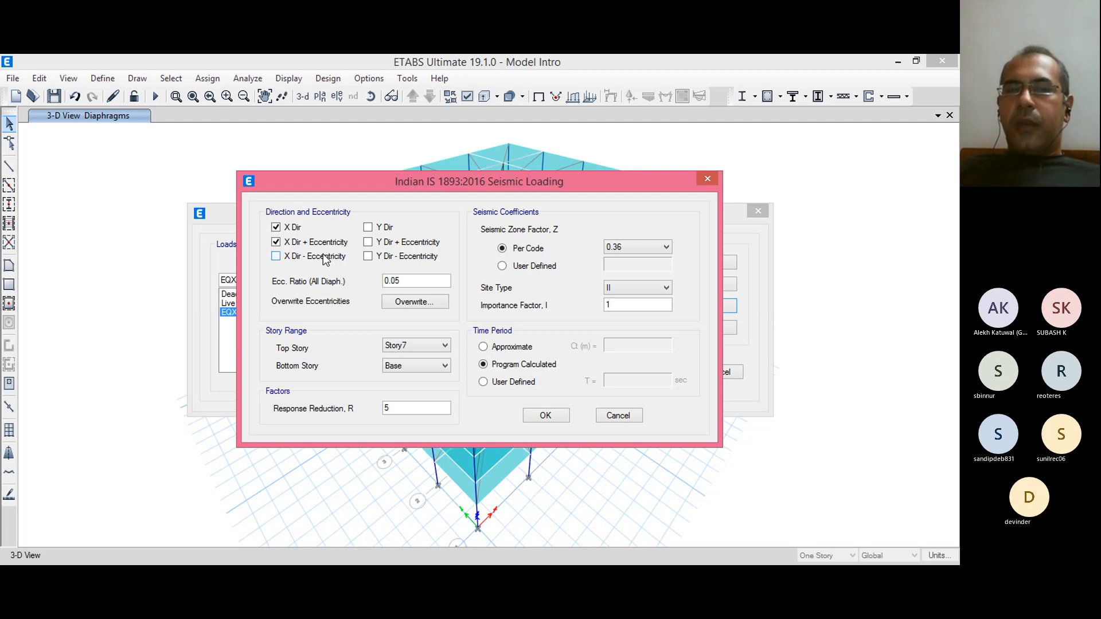
{"action": "left_click", "coordinate": [322, 246]}
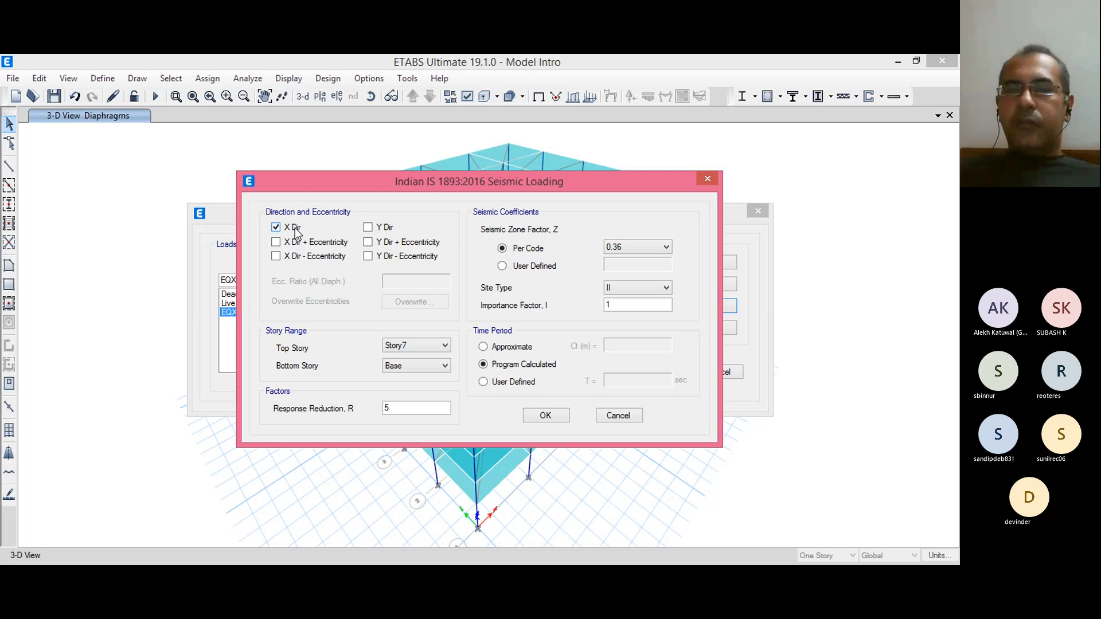
Step: Keep the response reduction factor R at 5 and set the per-code seismic zone factor Z to 0.24
{"action": "double_click", "coordinate": [395, 410]}
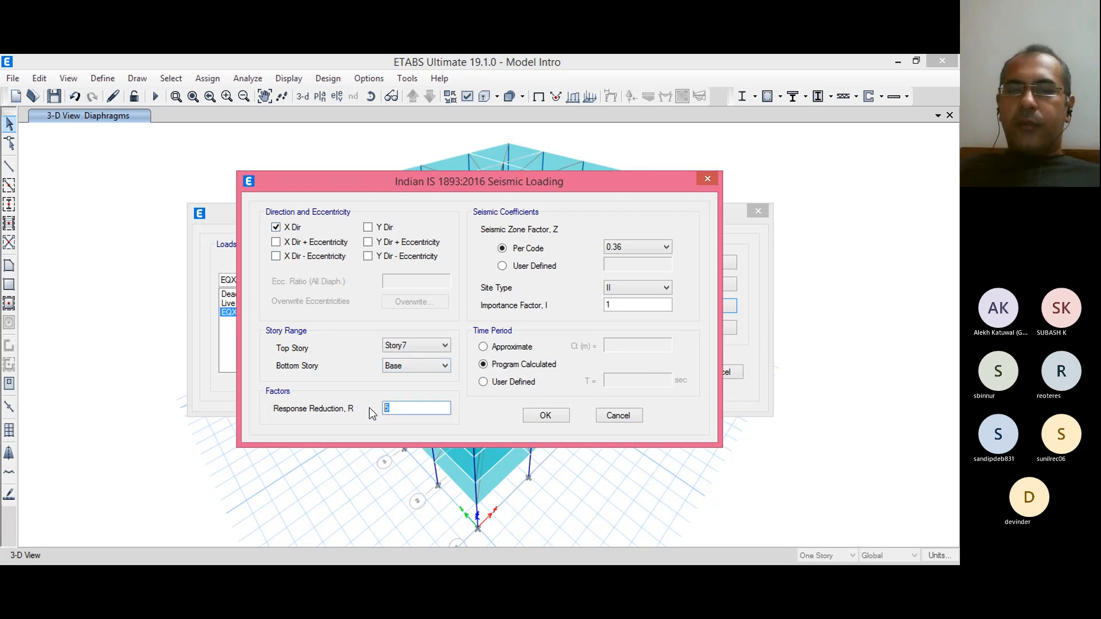
{"action": "left_click", "coordinate": [399, 409]}
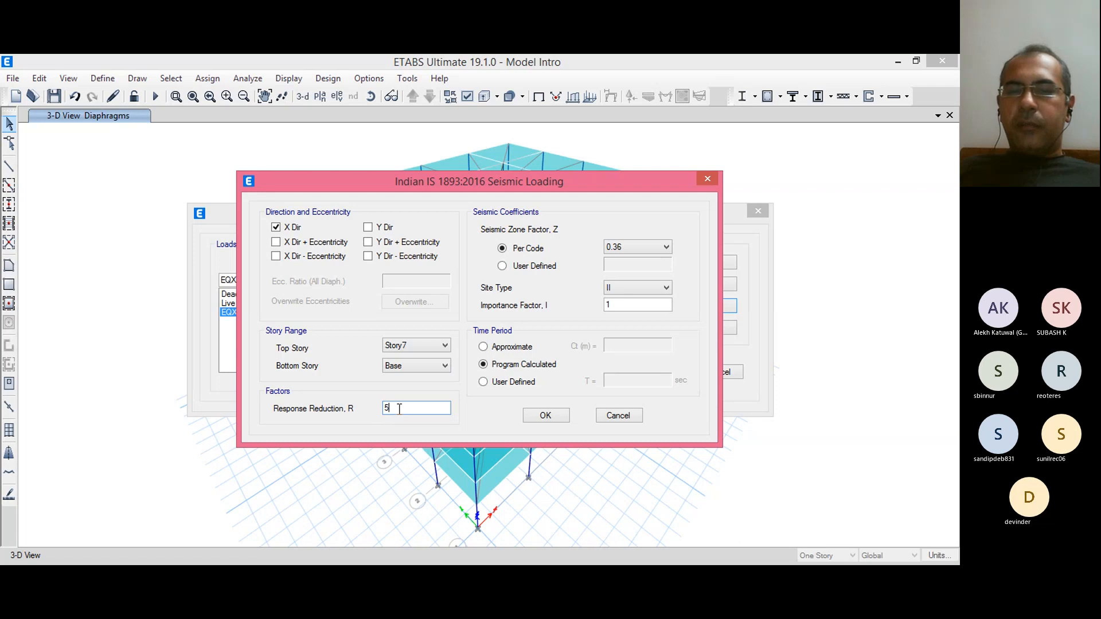
{"action": "left_click", "coordinate": [637, 250]}
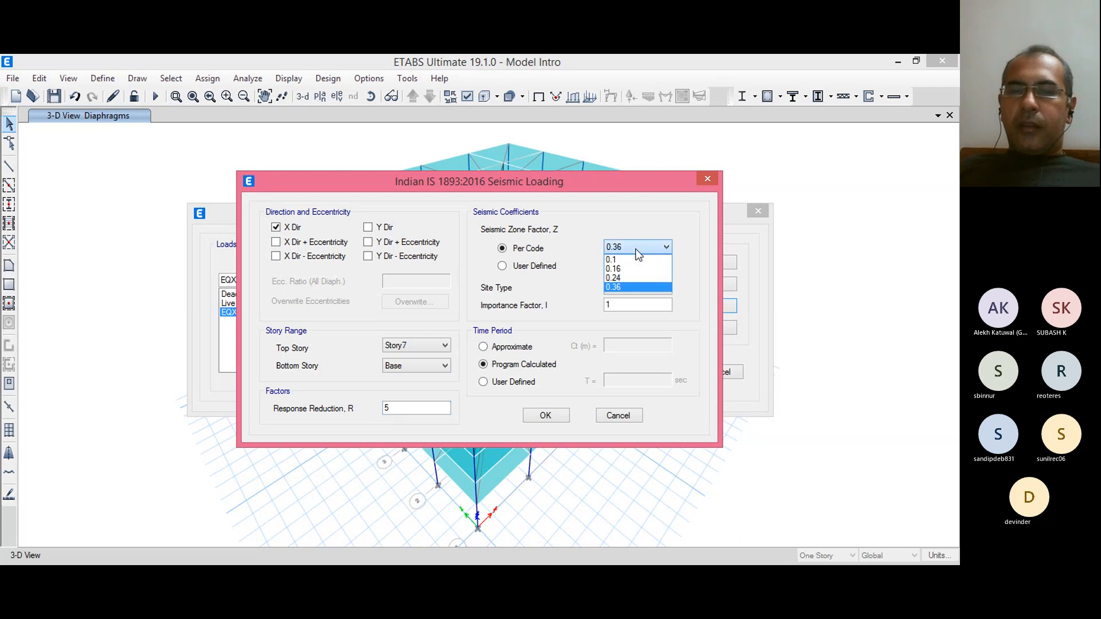
{"action": "left_click", "coordinate": [631, 279]}
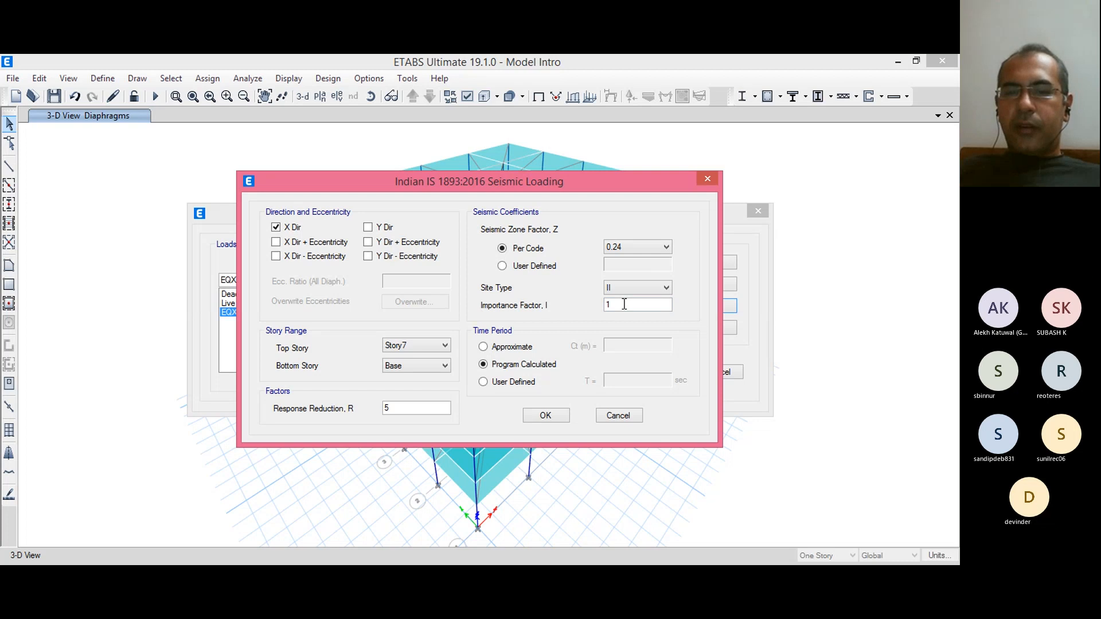
Step: Try the Approximate, Program Calculated and User Defined time period options, returning to Approximate with Ct 0.075
{"action": "left_click", "coordinate": [513, 348]}
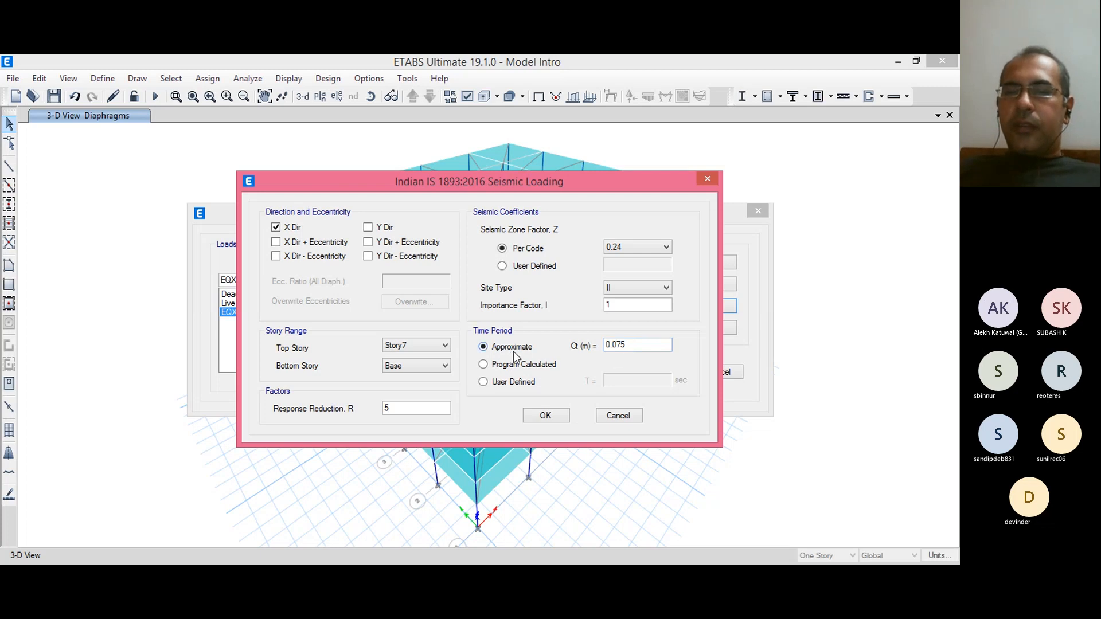
{"action": "left_click", "coordinate": [631, 346]}
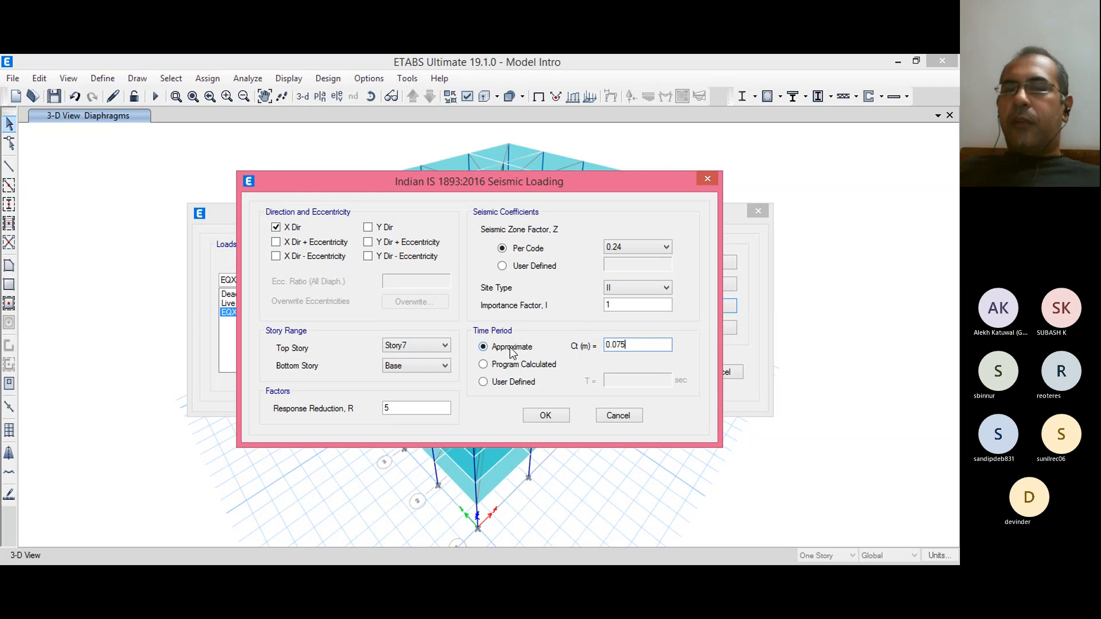
{"action": "left_click", "coordinate": [518, 368]}
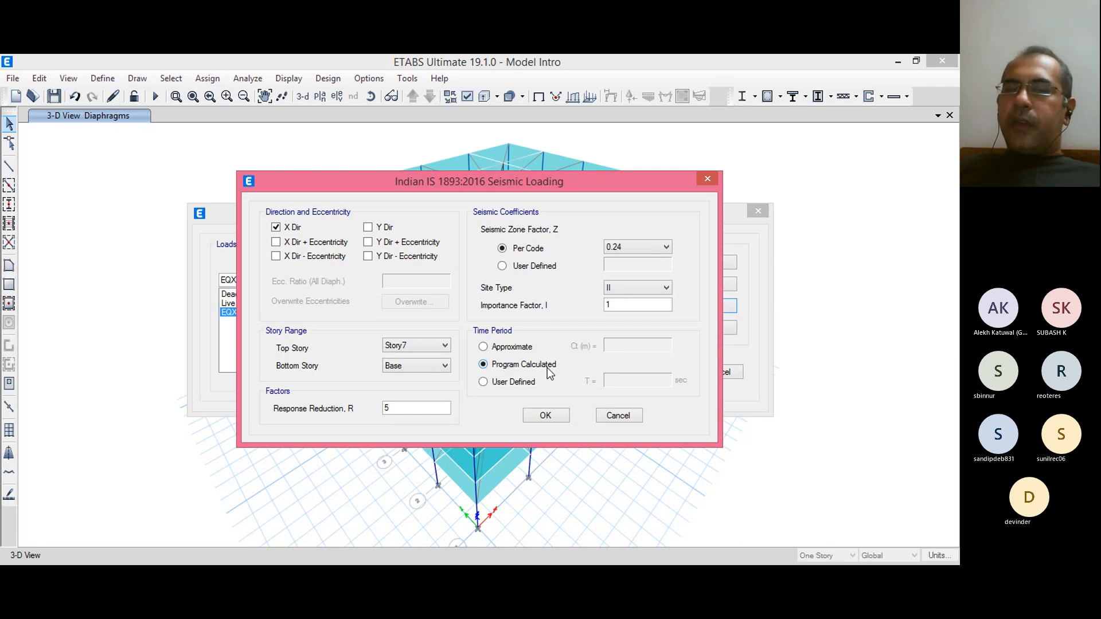
{"action": "left_click", "coordinate": [511, 382]}
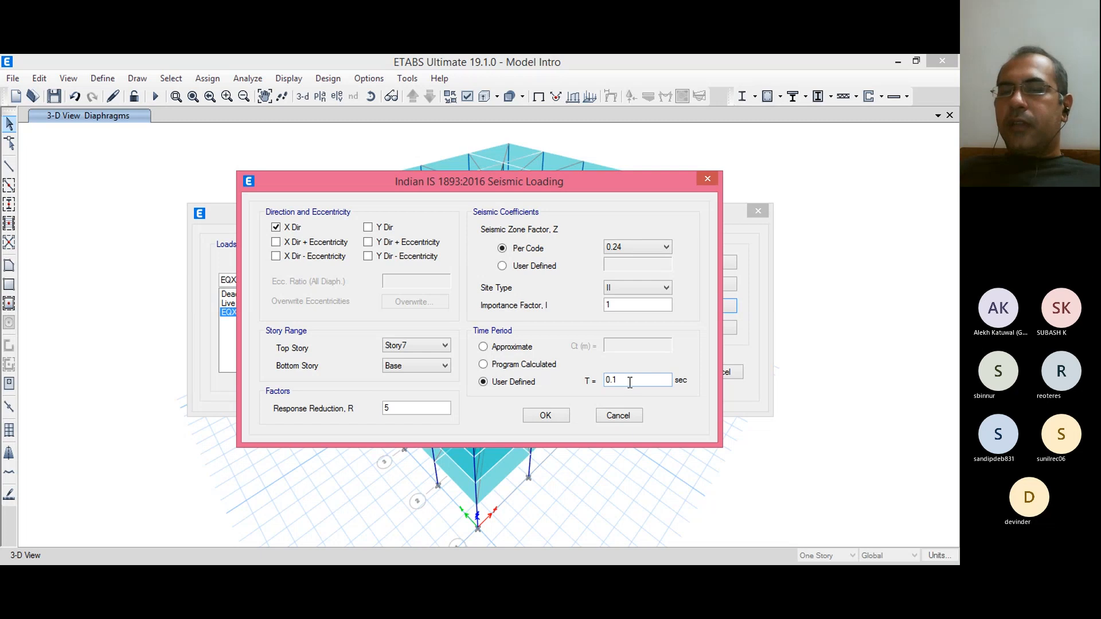
{"action": "left_click", "coordinate": [519, 350]}
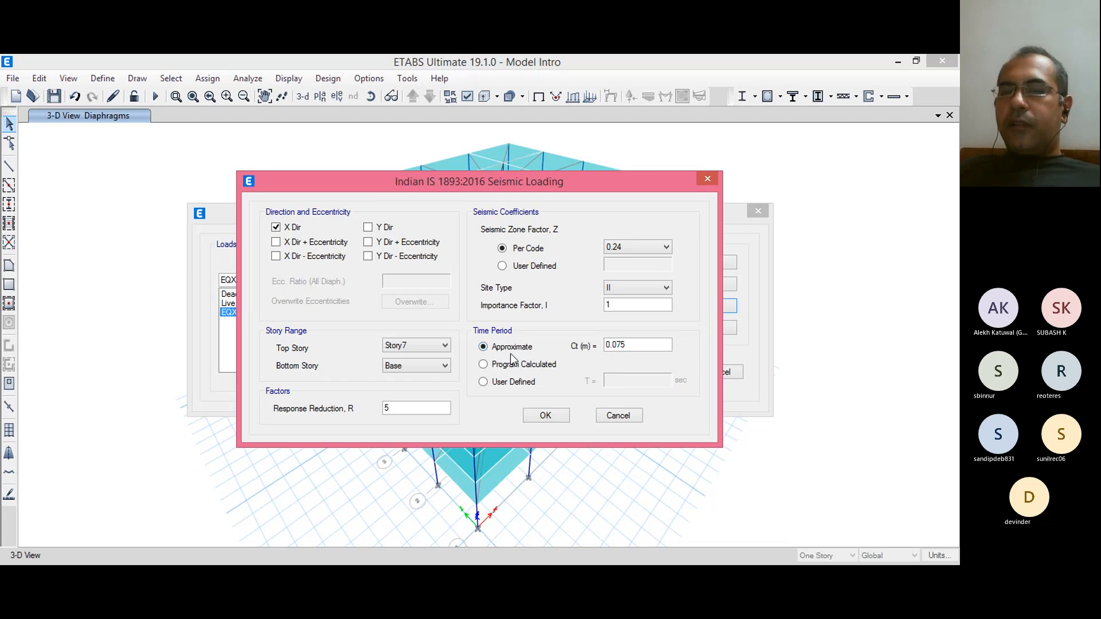
Step: Switch the time period to User Defined and calculate T with the expression 0.09*21.2/sqrt(24)
{"action": "left_click", "coordinate": [518, 382]}
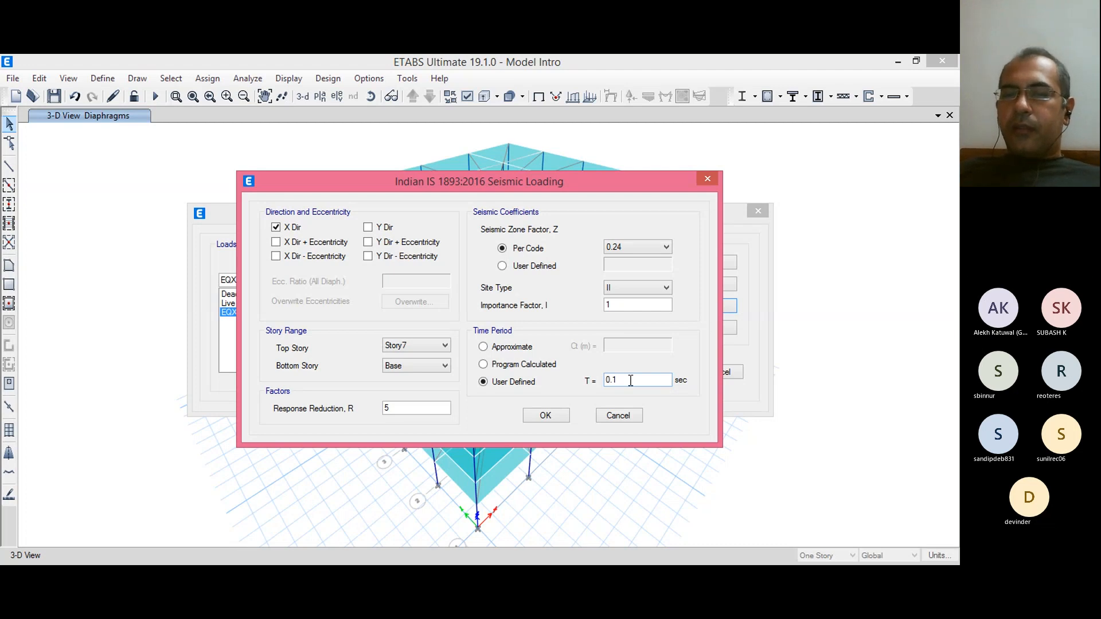
{"action": "left_click_drag", "start_coordinate": [489, 187], "coordinate": [488, 133]}
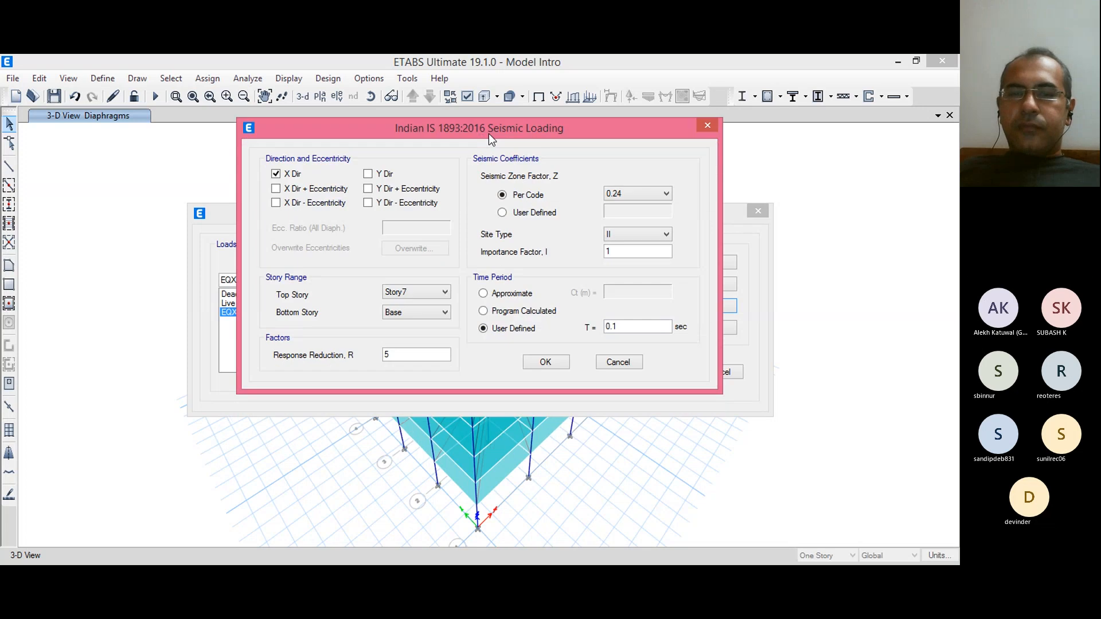
{"action": "left_click_drag", "start_coordinate": [618, 327], "coordinate": [609, 327]}
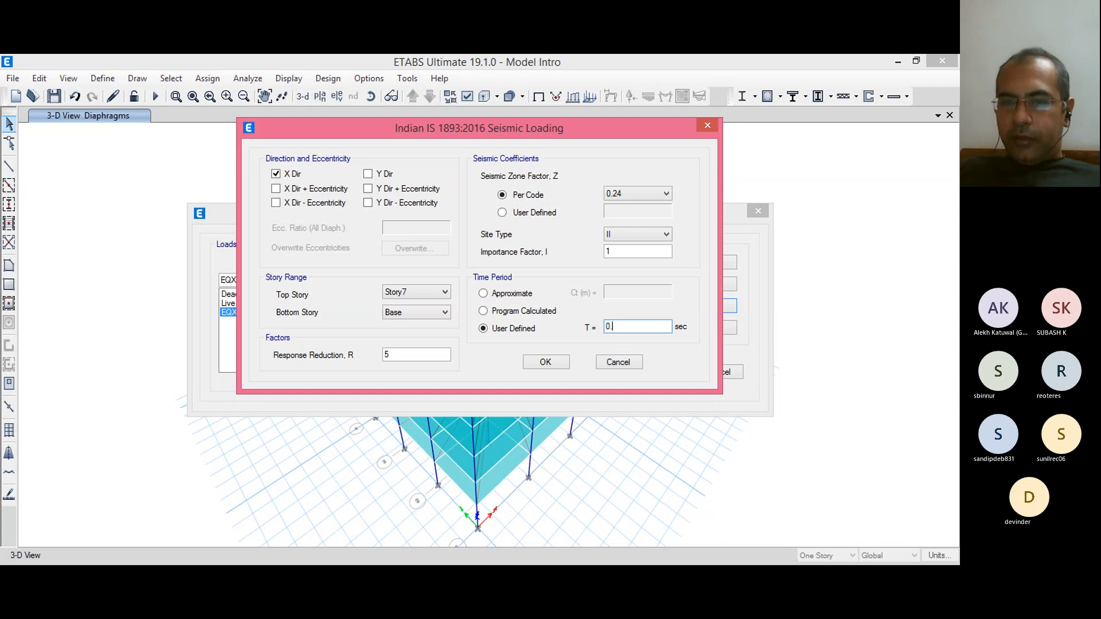
{"action": "type", "text": "09"}
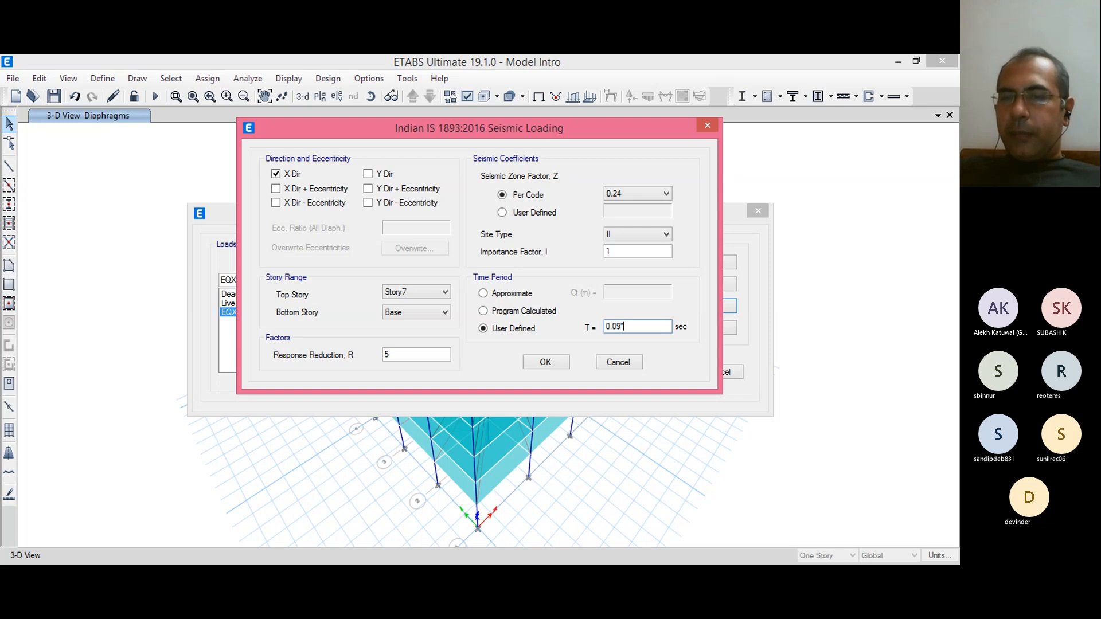
{"action": "type", "text": "*21"}
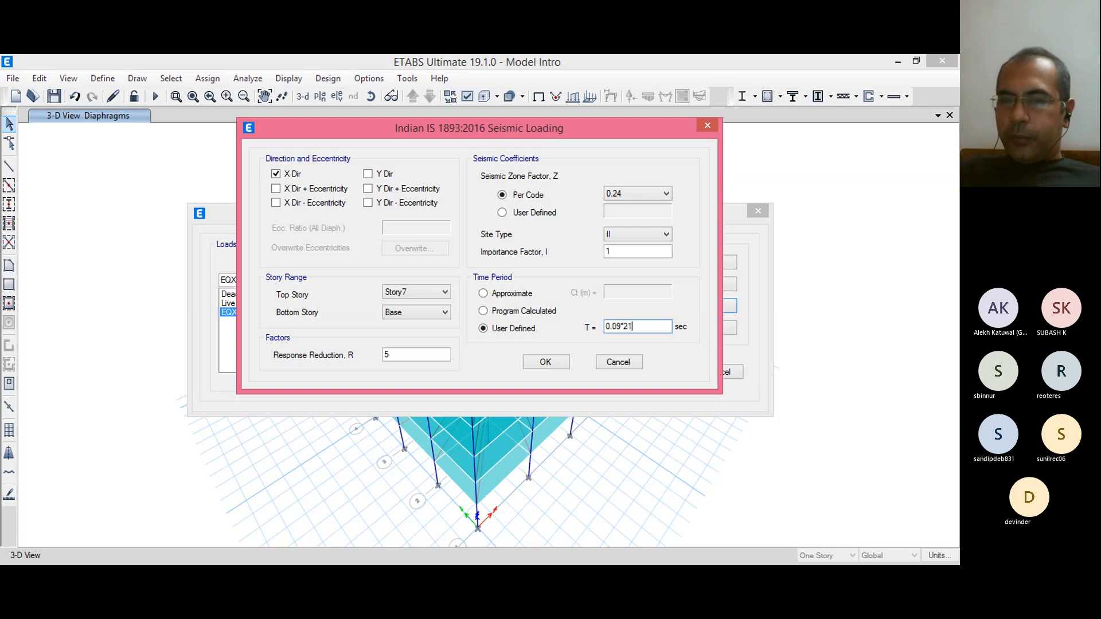
{"action": "type", "text": ".2/sqrt"}
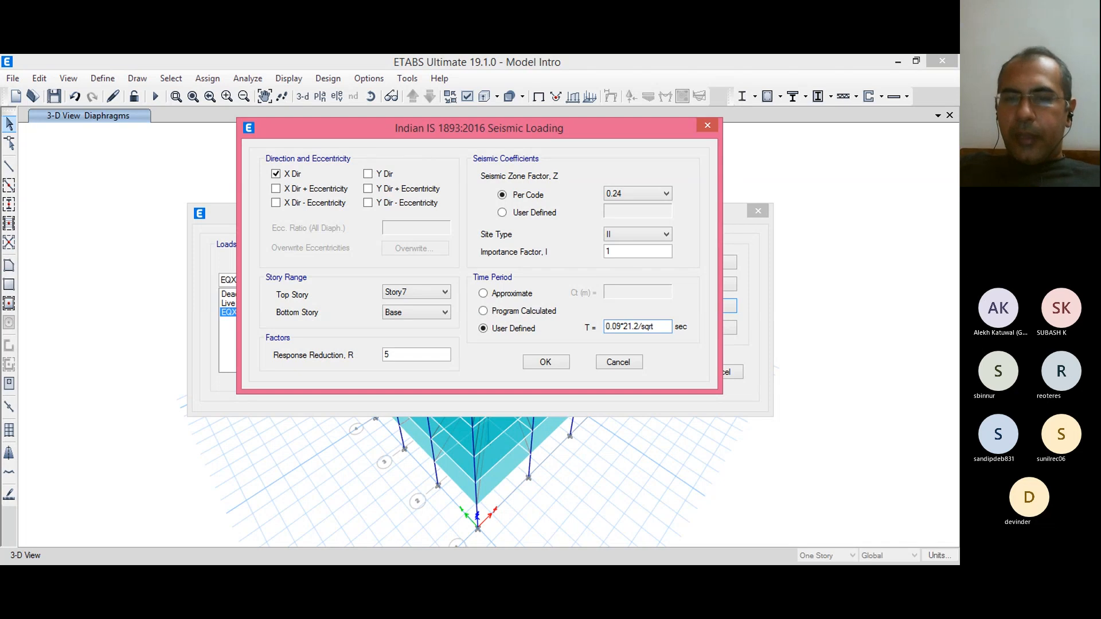
{"action": "type", "text": "("}
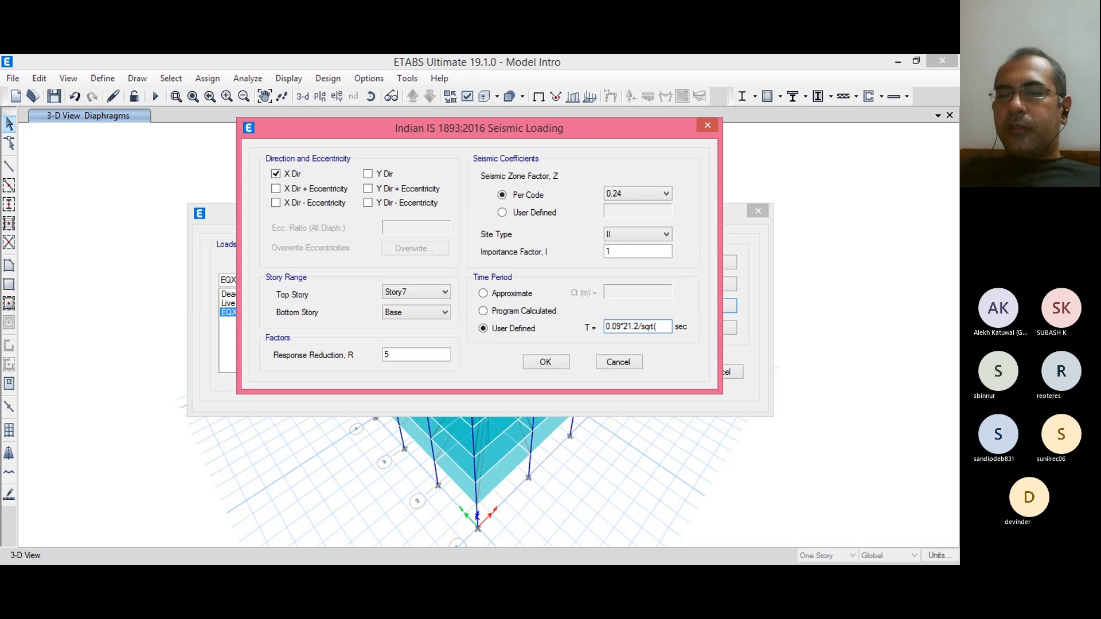
{"action": "type", "text": "24"}
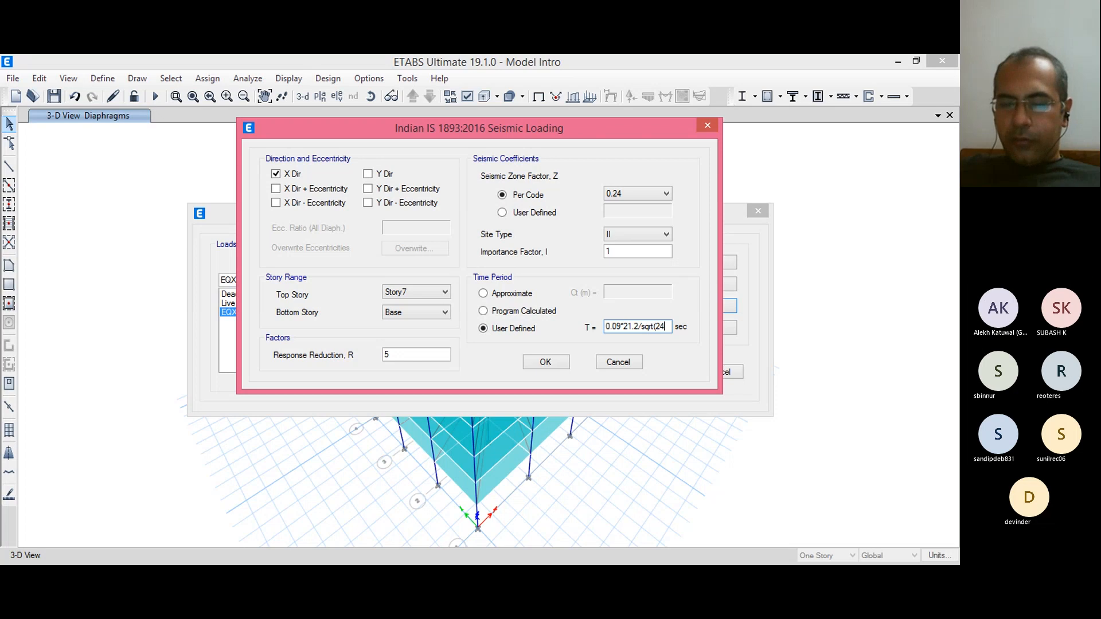
{"action": "type", "text": ")"}
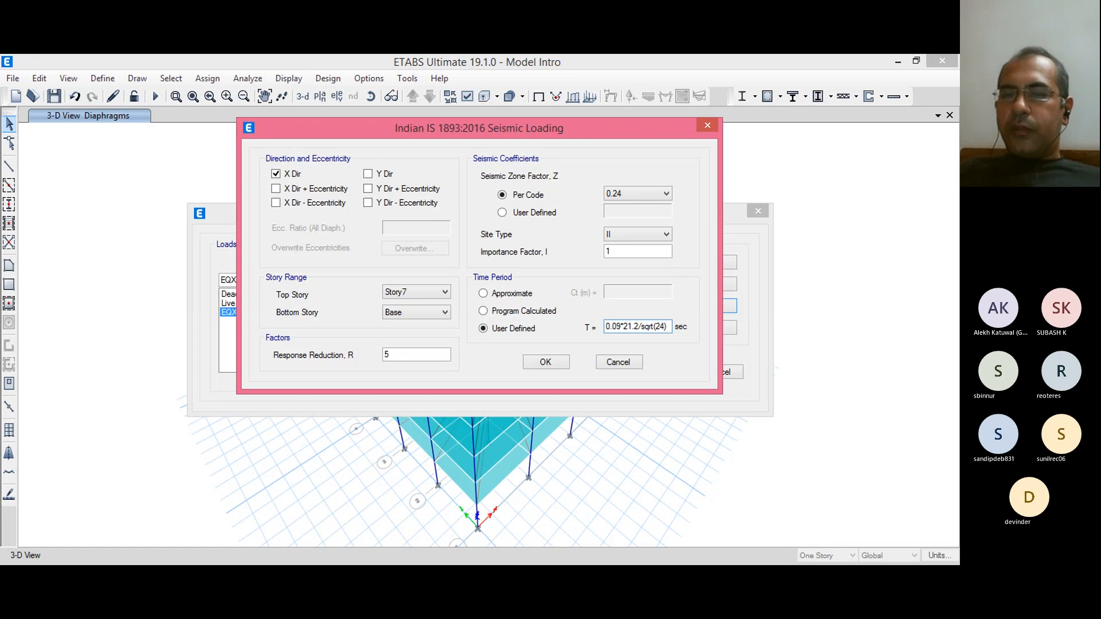
{"action": "key", "text": "Return"}
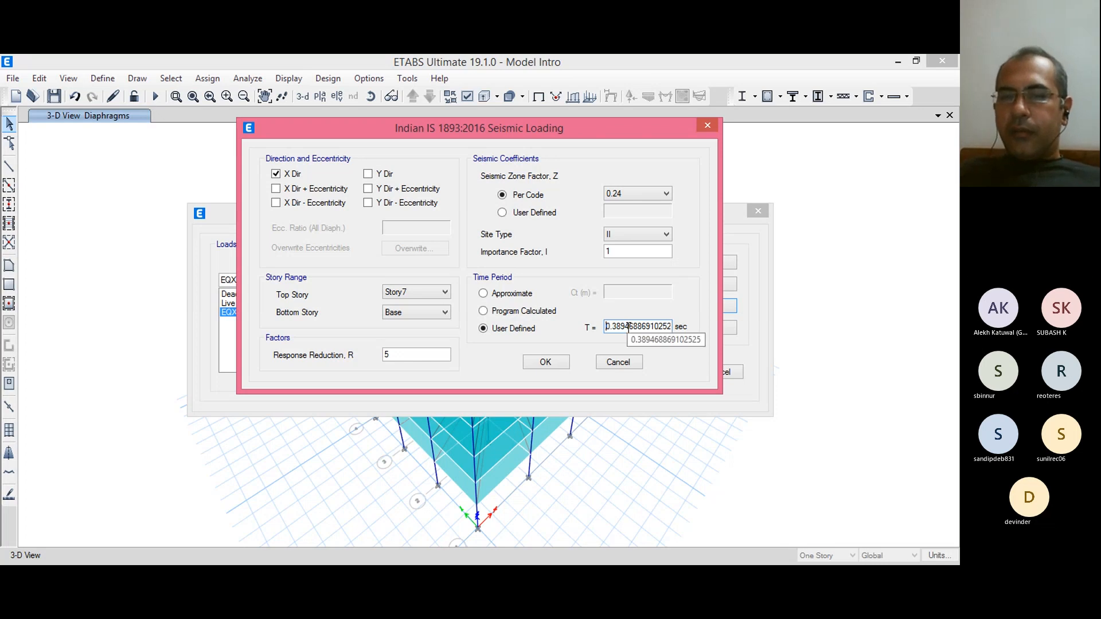
Step: Shorten the user-defined time period T to 0.389 sec
{"action": "left_click_drag", "start_coordinate": [628, 327], "coordinate": [751, 331]}
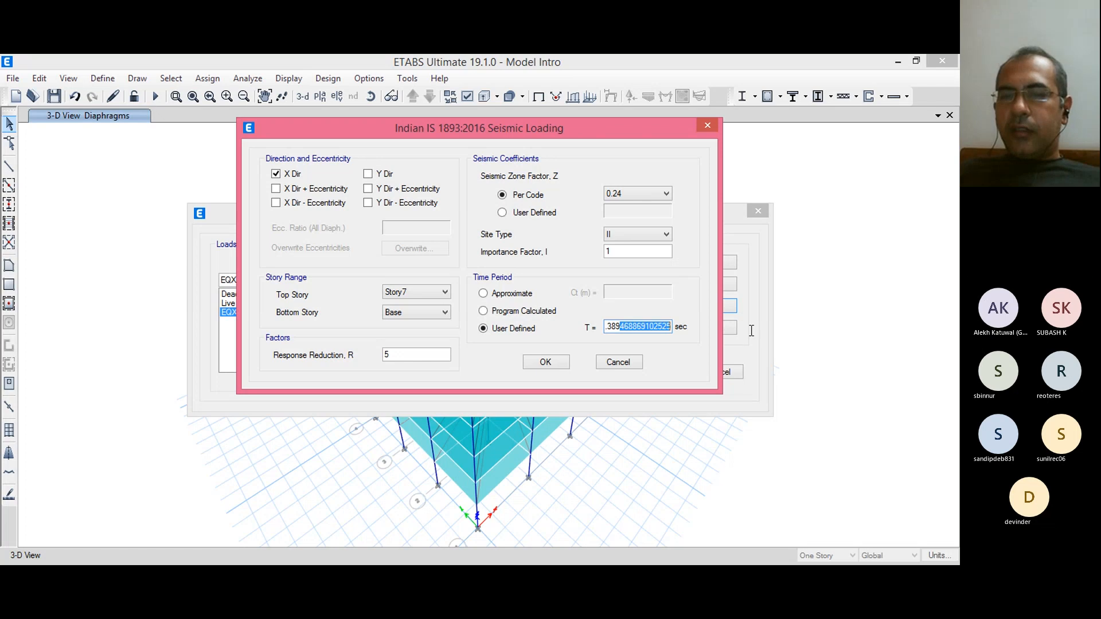
{"action": "key", "text": "BackSpace"}
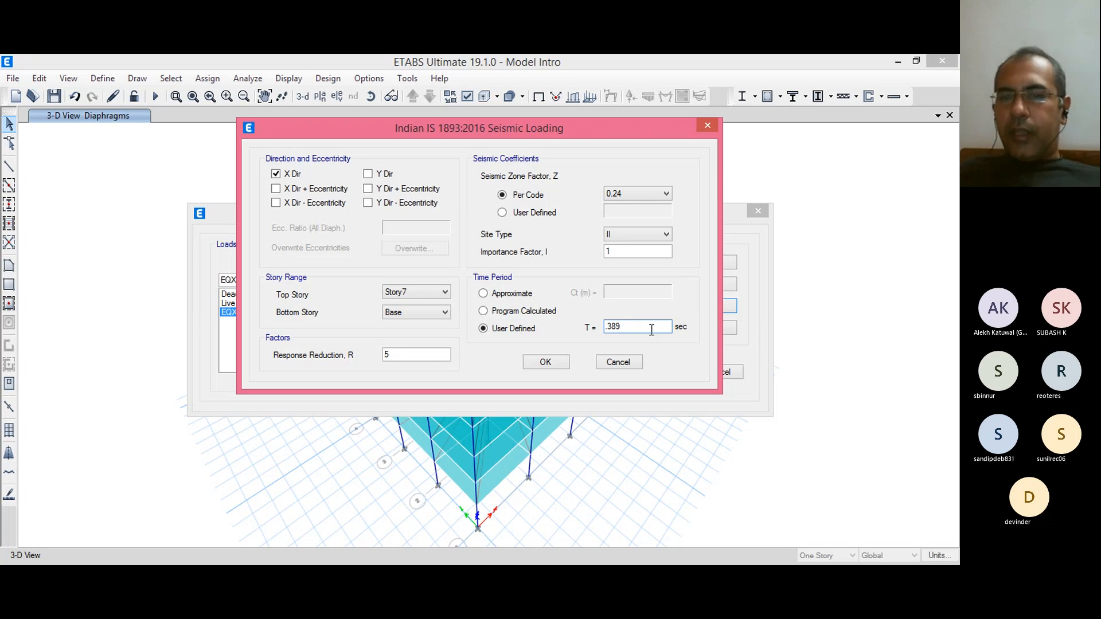
{"action": "key", "text": "Home"}
{"action": "type", "text": "0"}
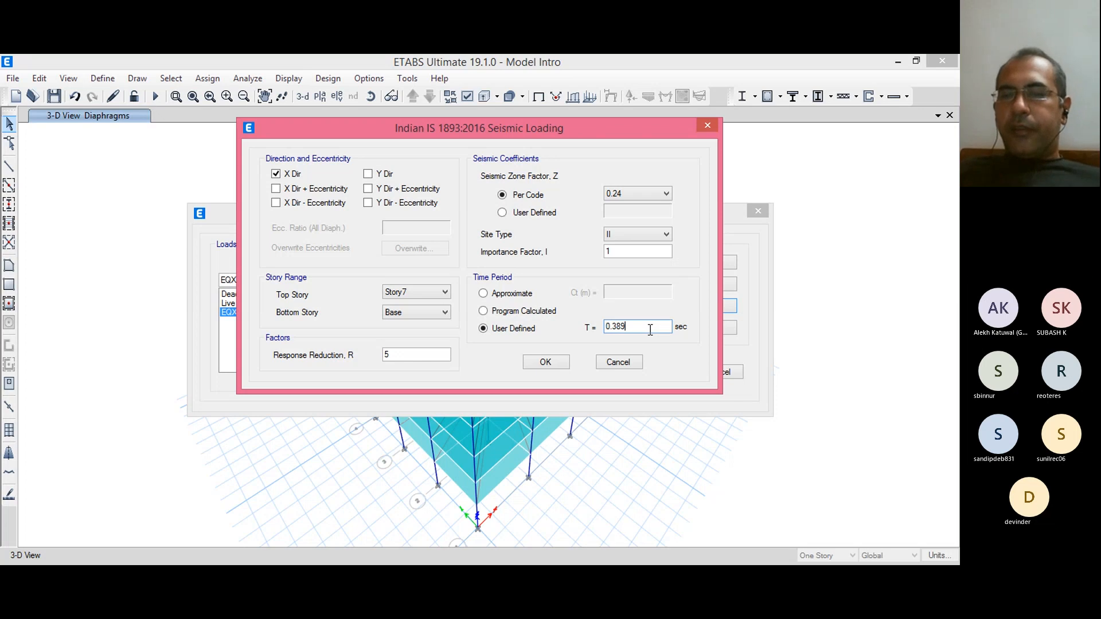
{"action": "left_click_drag", "start_coordinate": [650, 331], "coordinate": [600, 332]}
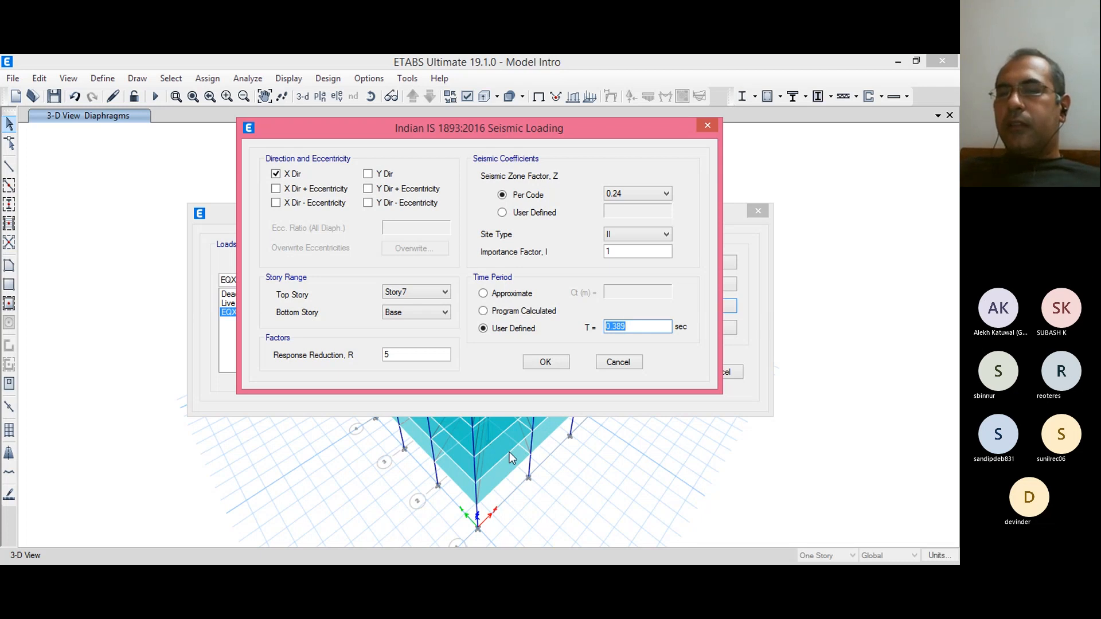
Step: Compare the Program Calculated and Approximate time period options with User Defined, and return to User Defined
{"action": "left_click", "coordinate": [515, 318]}
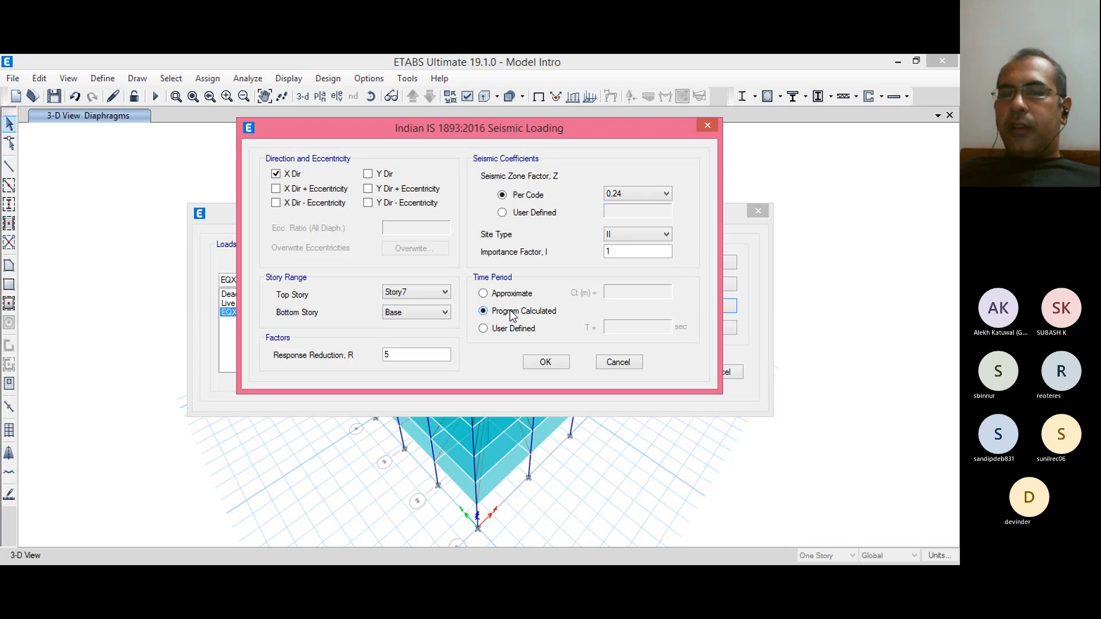
{"action": "left_click", "coordinate": [511, 297]}
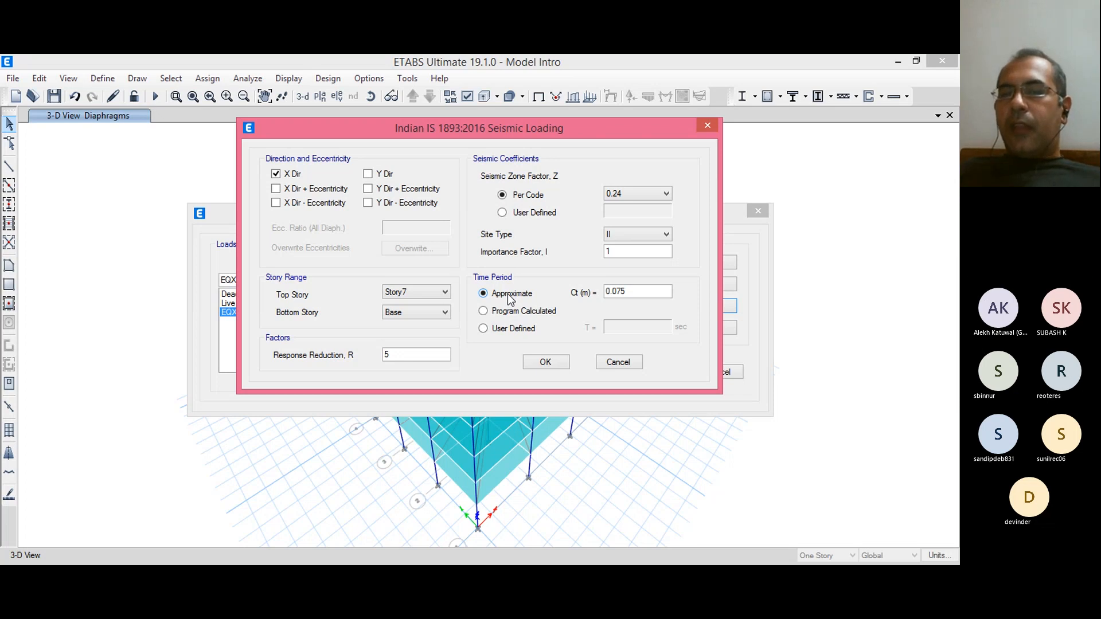
{"action": "left_click", "coordinate": [508, 329]}
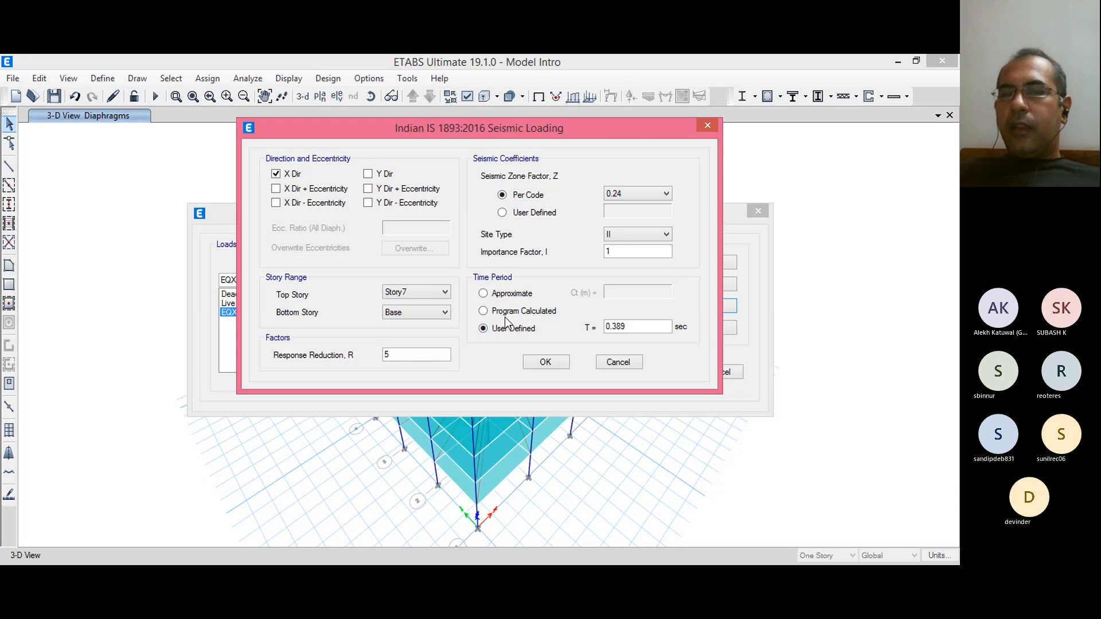
{"action": "left_click", "coordinate": [507, 299]}
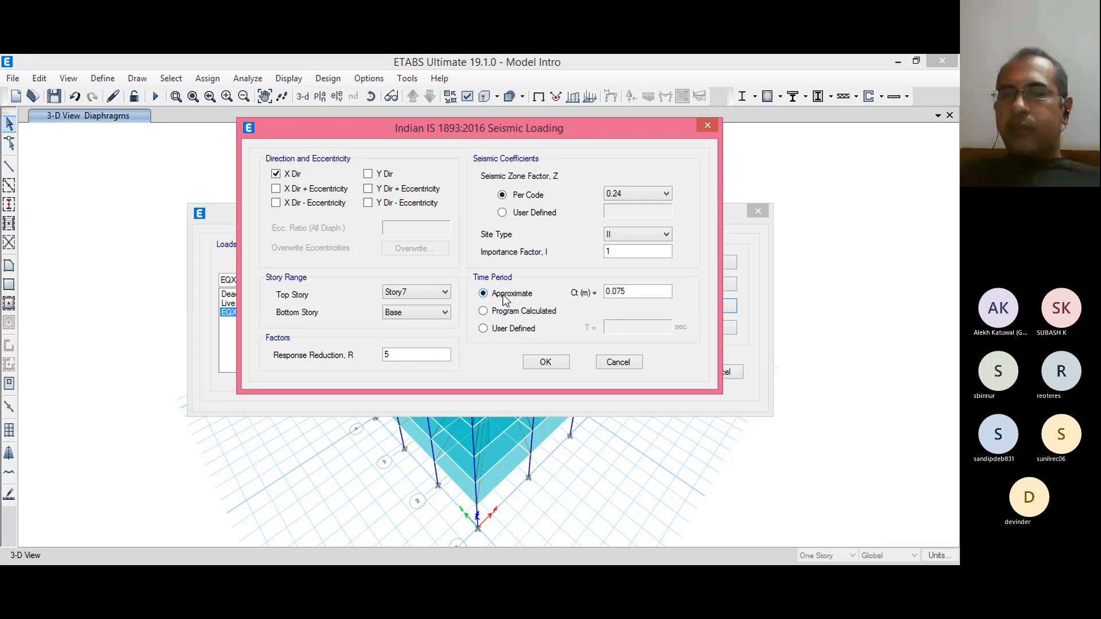
{"action": "left_click", "coordinate": [505, 315]}
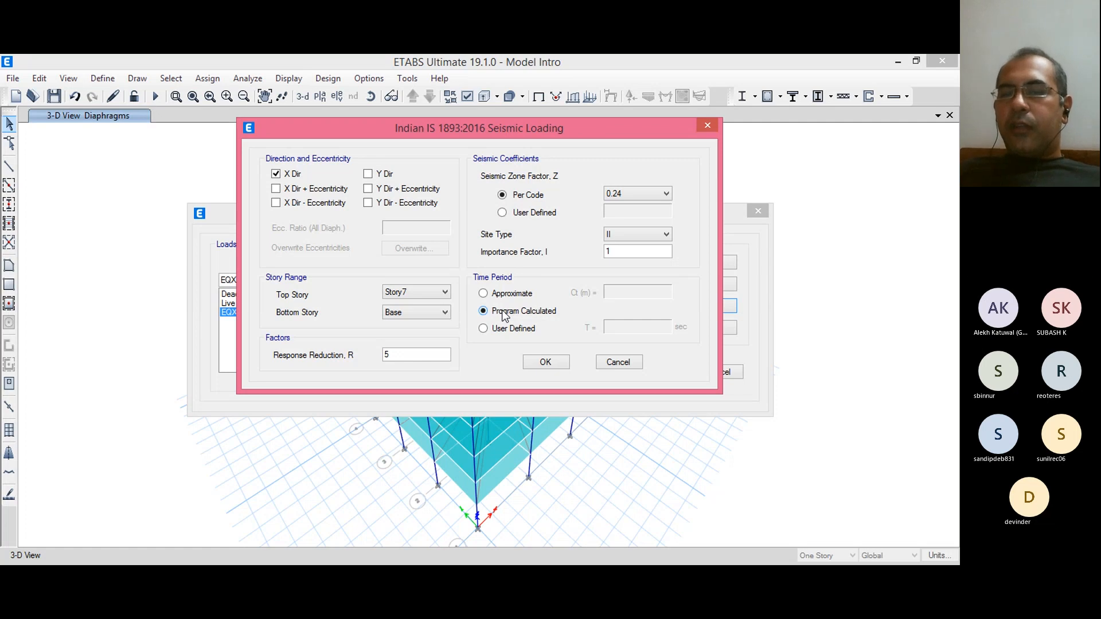
{"action": "left_click", "coordinate": [500, 331]}
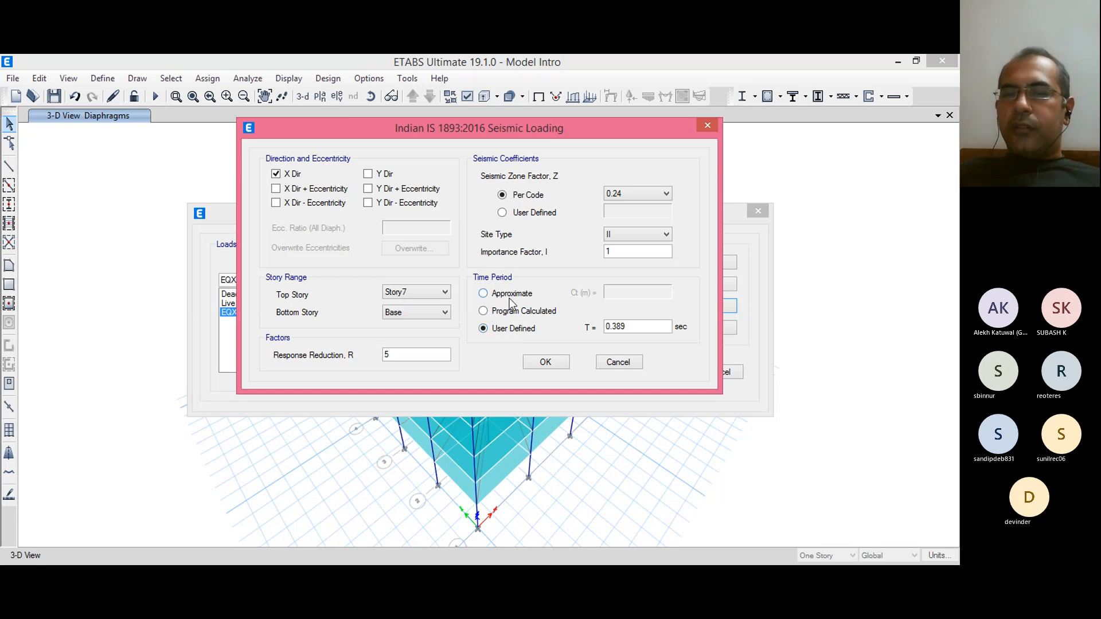
{"action": "left_click", "coordinate": [509, 295]}
{"action": "left_click", "coordinate": [512, 331]}
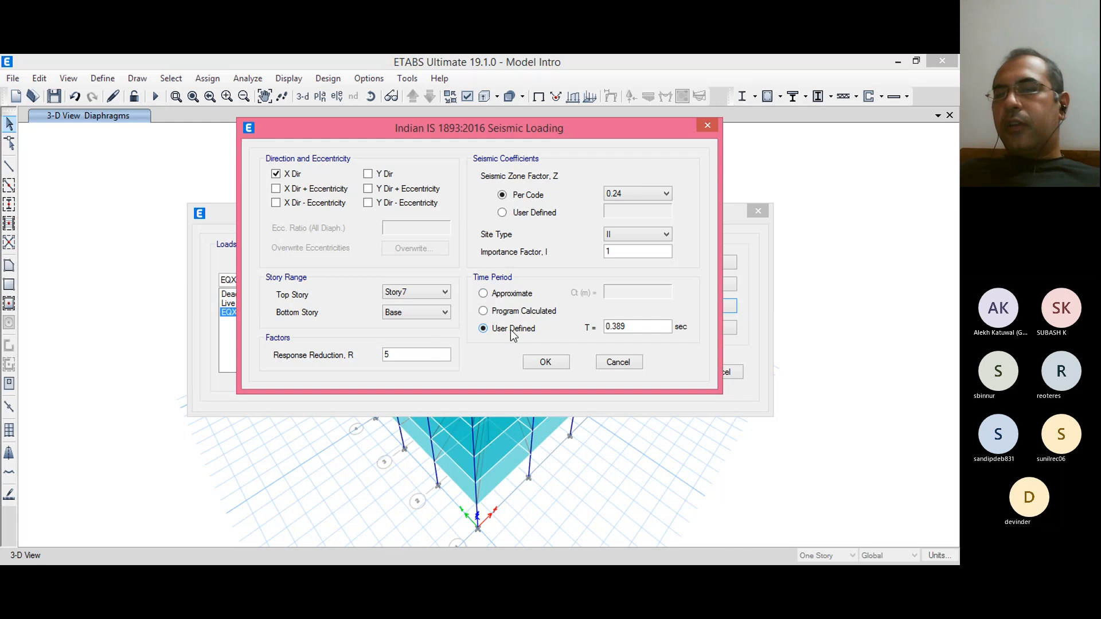
{"action": "left_click", "coordinate": [514, 296]}
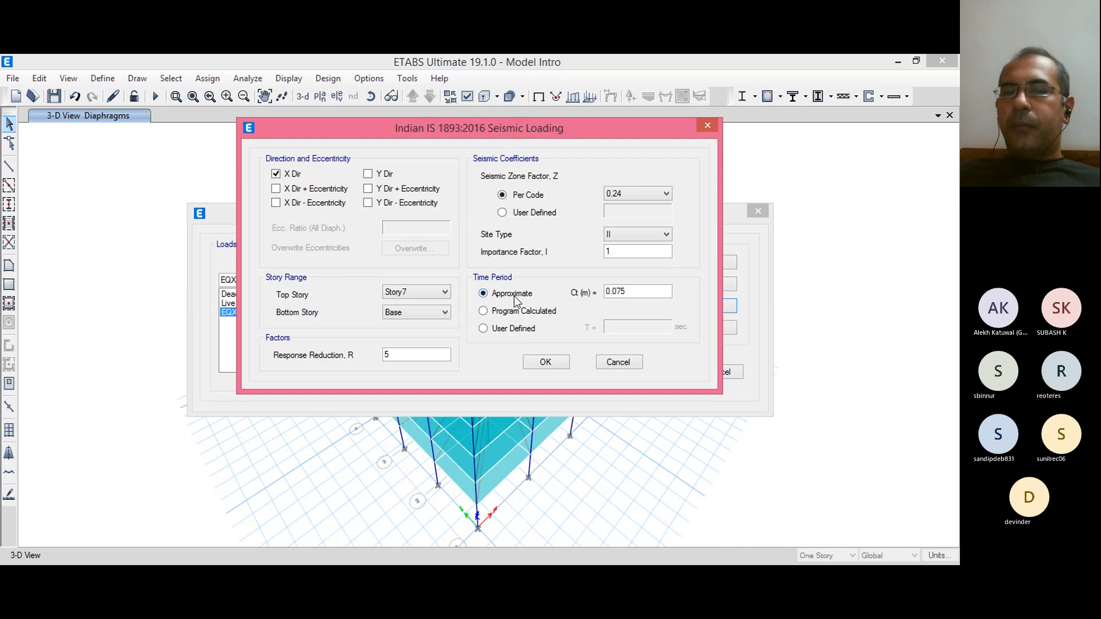
{"action": "left_click", "coordinate": [513, 330]}
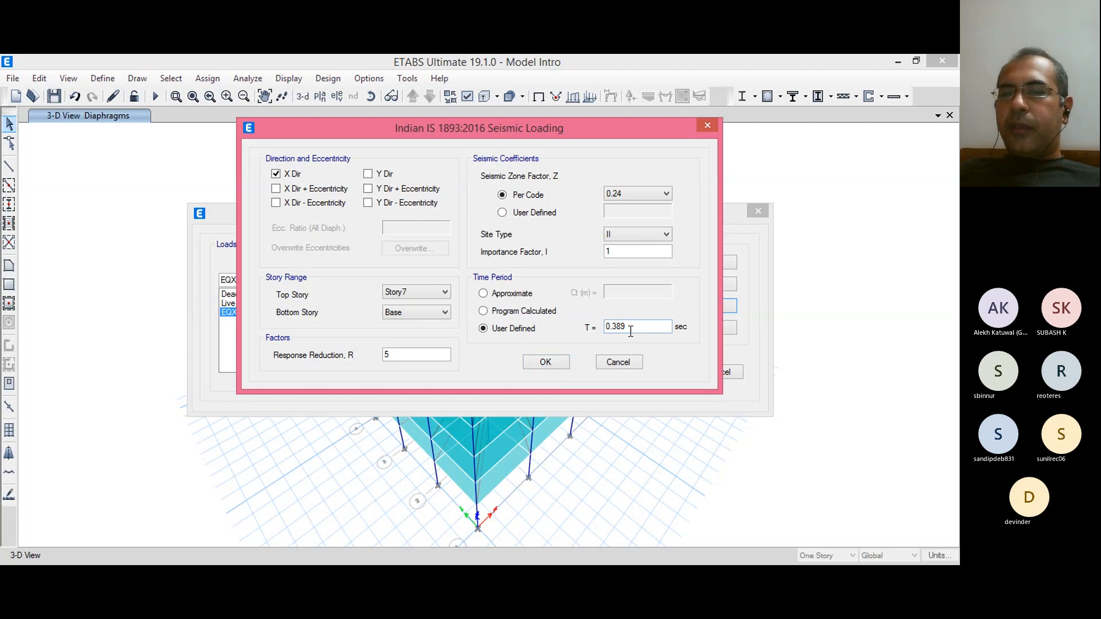
Step: Accept the EQX seismic settings and add a Seismic load pattern named EQY with IS 1893:2016 auto lateral load
{"action": "left_click", "coordinate": [544, 363]}
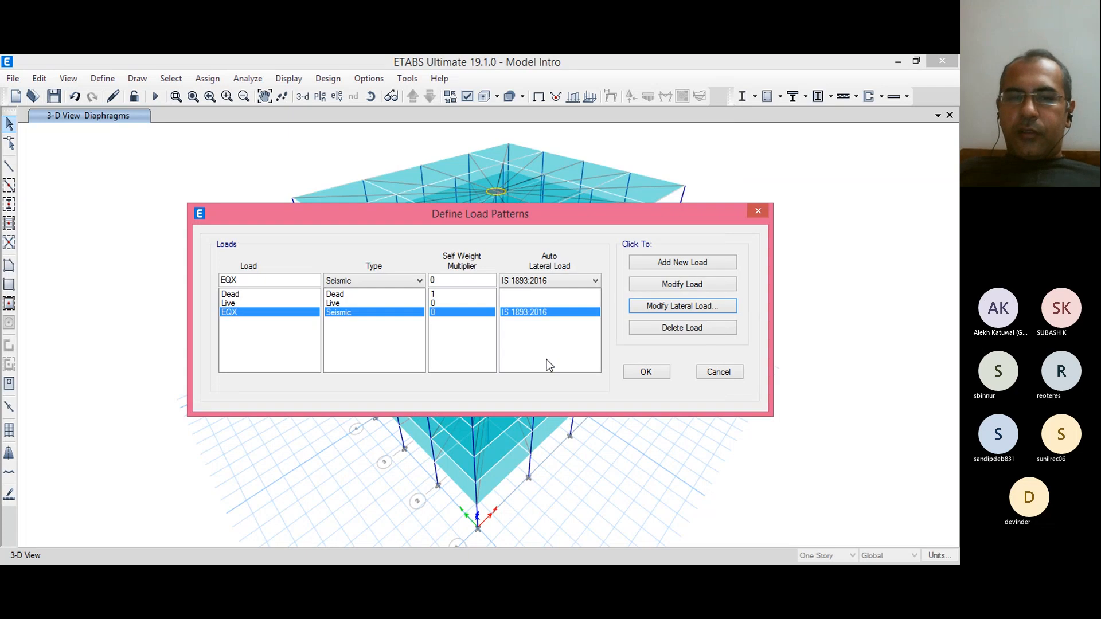
{"action": "left_click", "coordinate": [259, 280]}
{"action": "key", "text": "BackSpace"}
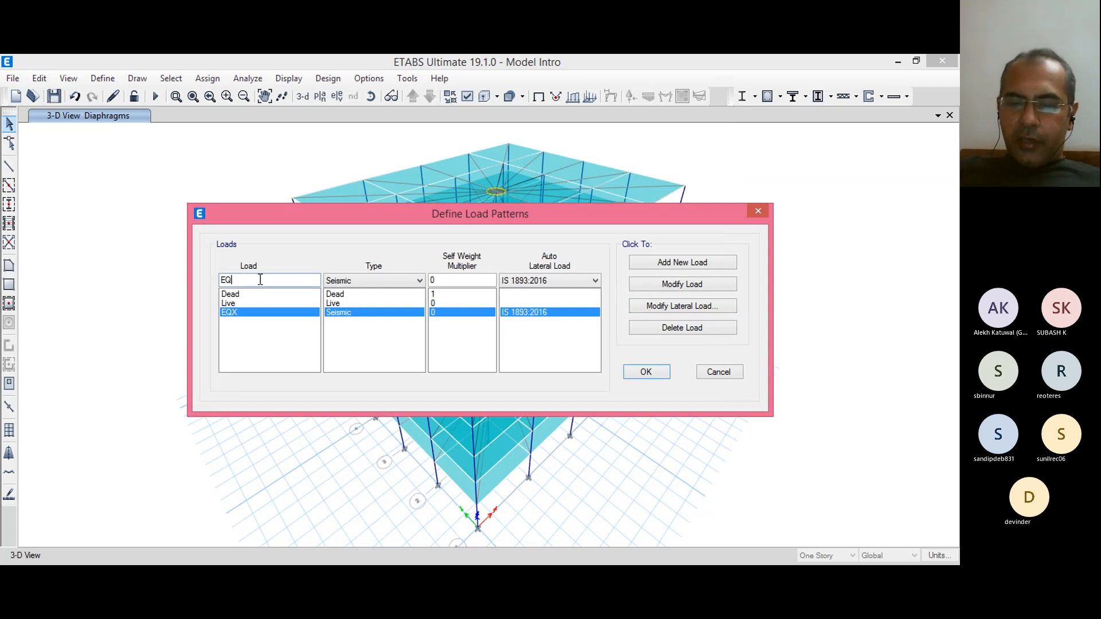
{"action": "type", "text": "Y"}
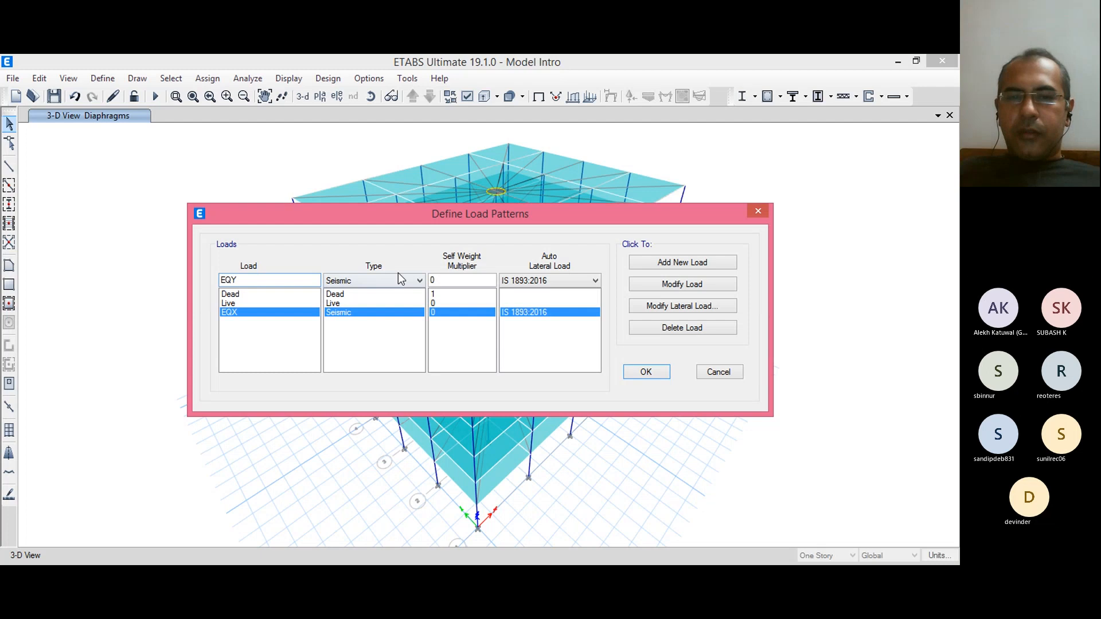
{"action": "left_click", "coordinate": [692, 274]}
Step: Restrict EQY's lateral load to the Y direction without eccentricity and set its per-code zone factor to 0.24
{"action": "left_click", "coordinate": [666, 306]}
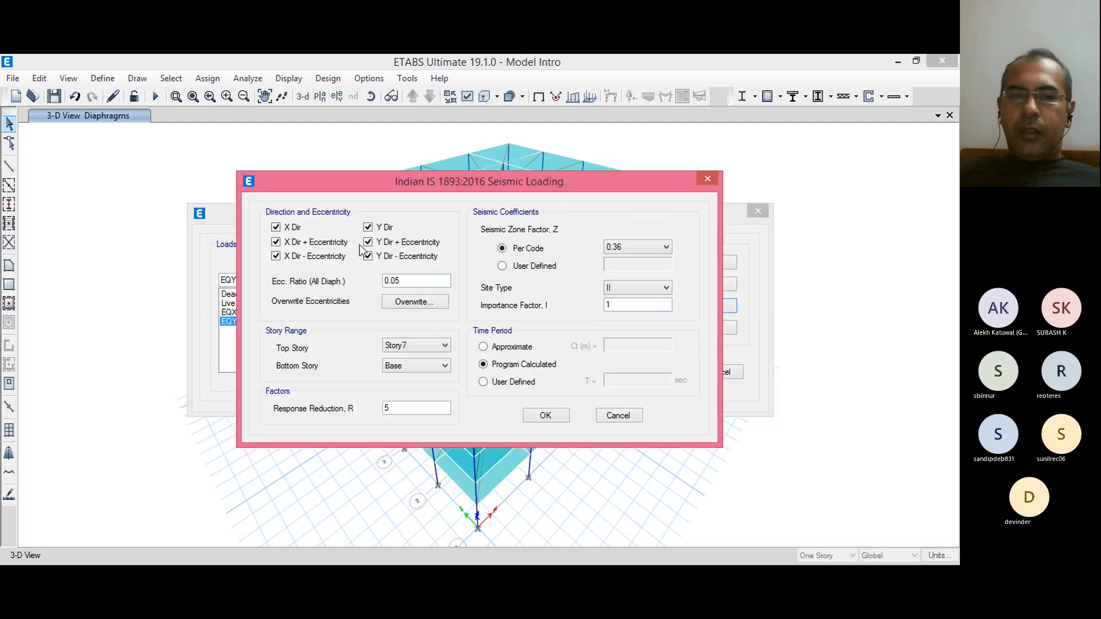
{"action": "left_click", "coordinate": [323, 258]}
{"action": "left_click", "coordinate": [295, 230]}
{"action": "left_click", "coordinate": [380, 240]}
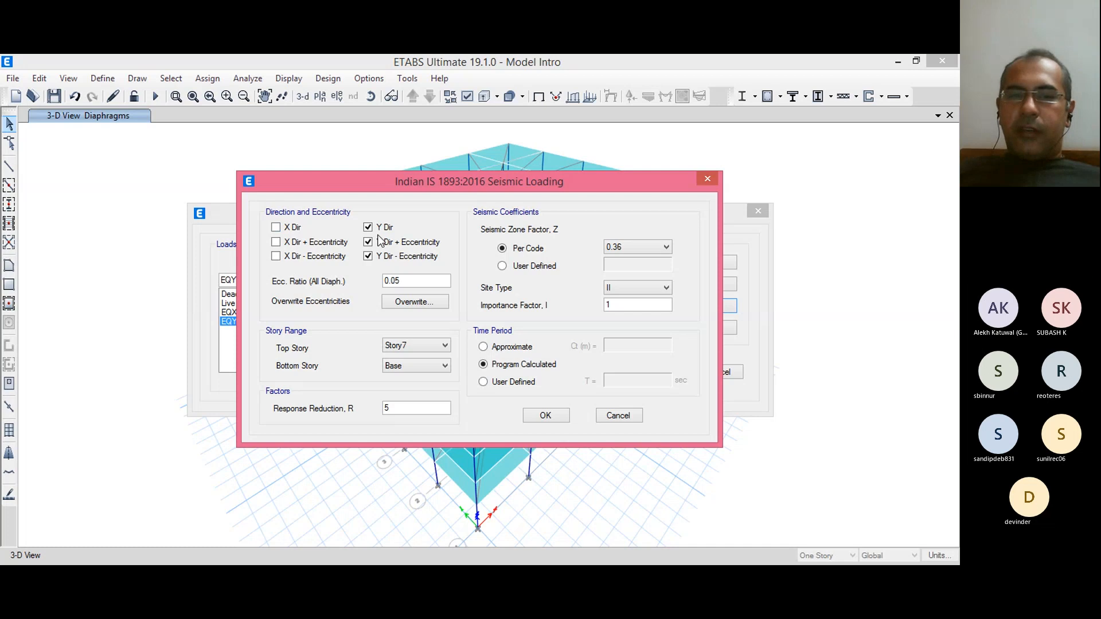
{"action": "left_click", "coordinate": [396, 258]}
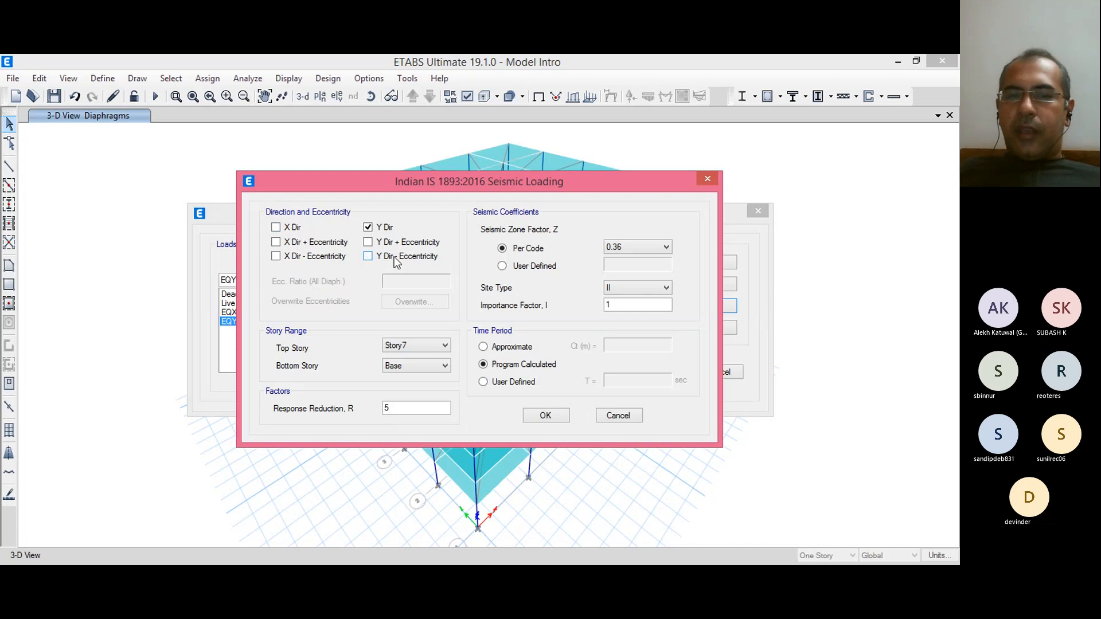
{"action": "left_click", "coordinate": [625, 245]}
{"action": "left_click", "coordinate": [627, 278]}
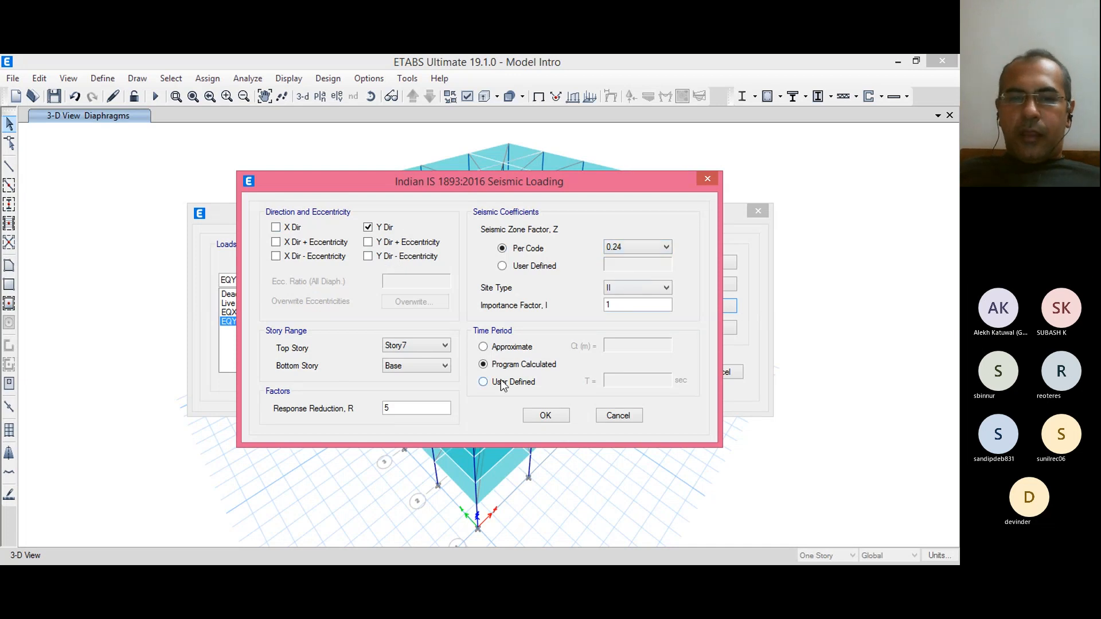
{"action": "left_click", "coordinate": [399, 409]}
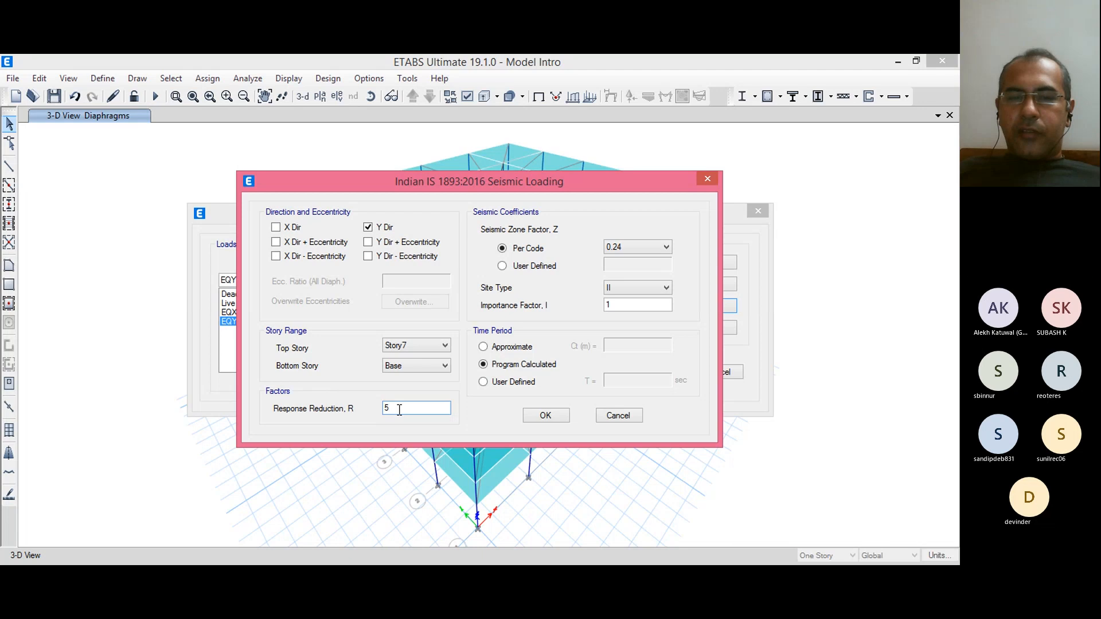
Step: Switch EQY's time period to User Defined and calculate T with the expression 0.09*21.2/sqrt(20)
{"action": "left_click", "coordinate": [507, 382]}
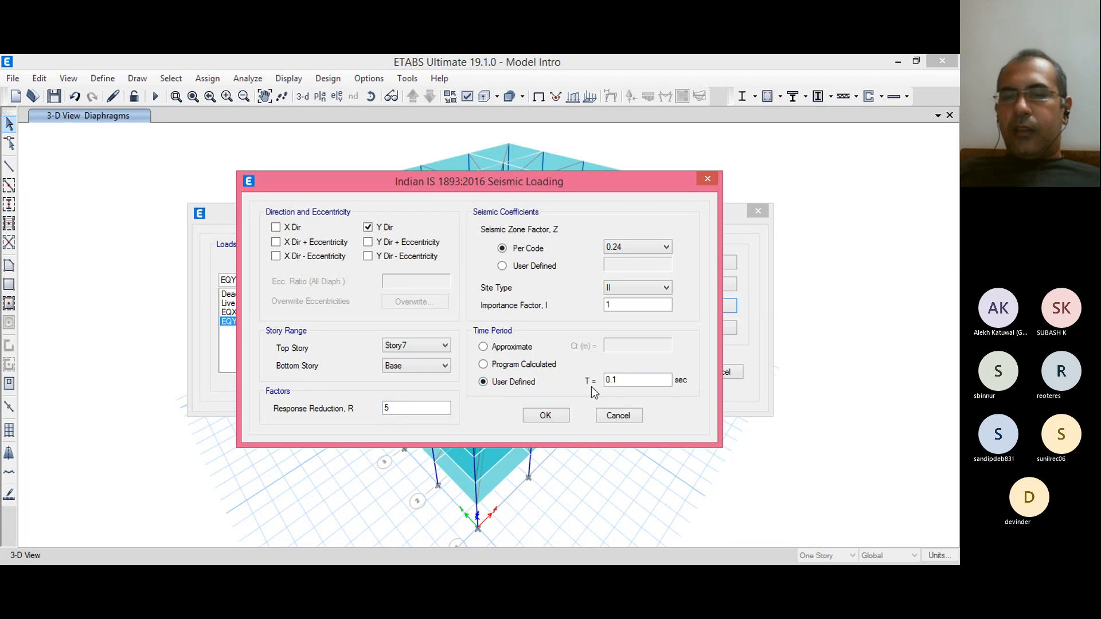
{"action": "double_click", "coordinate": [628, 383]}
{"action": "double_click", "coordinate": [628, 383]}
{"action": "type", "text": "0"}
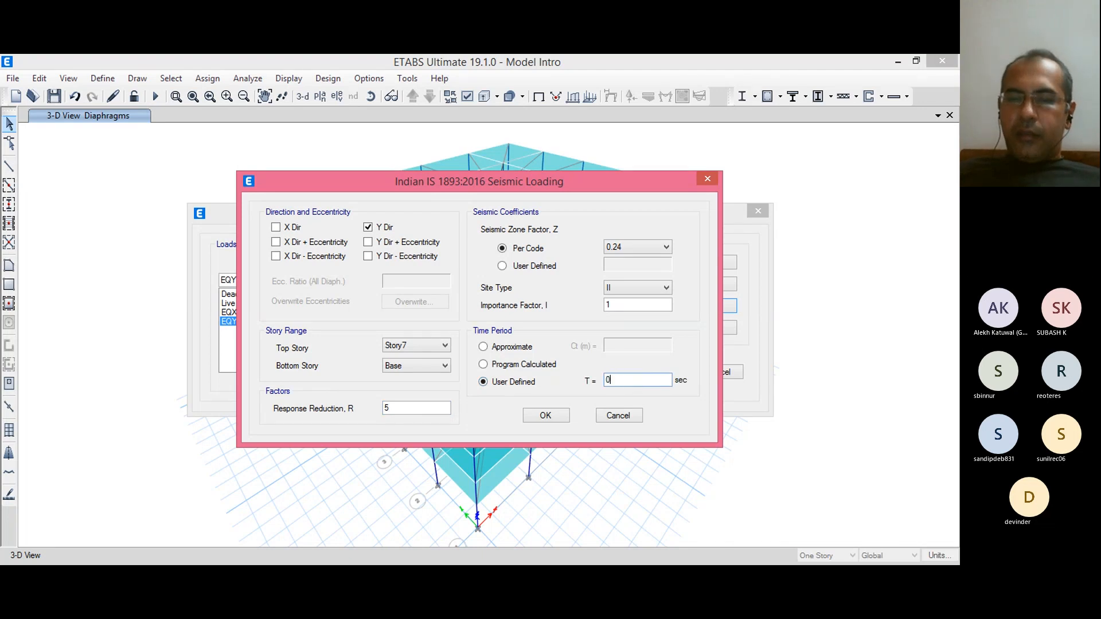
{"action": "type", "text": ".09*21."}
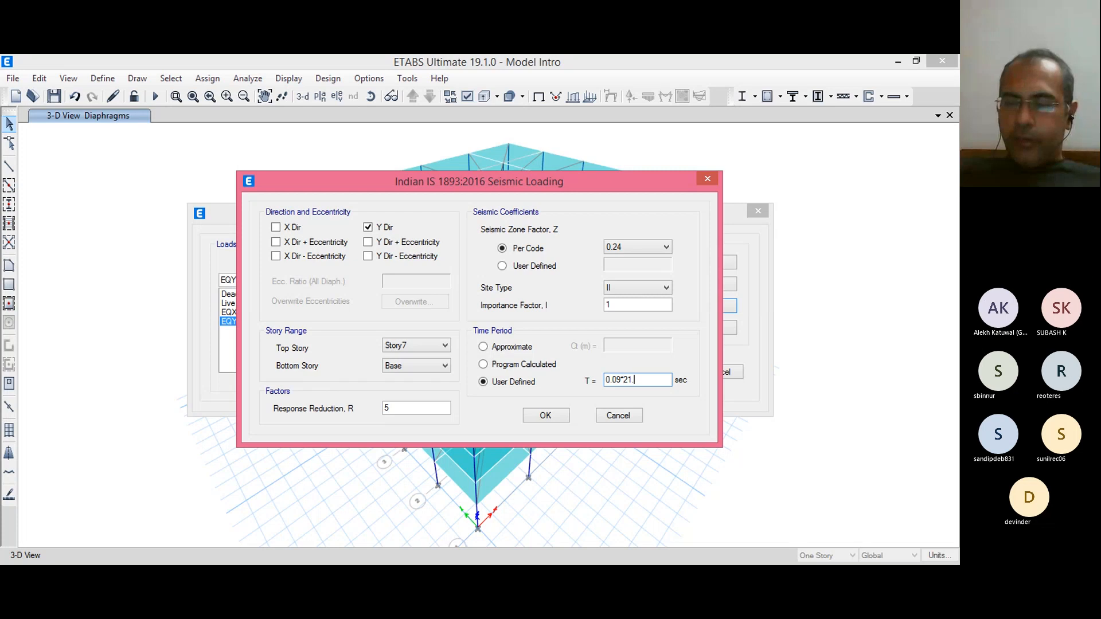
{"action": "type", "text": "2"}
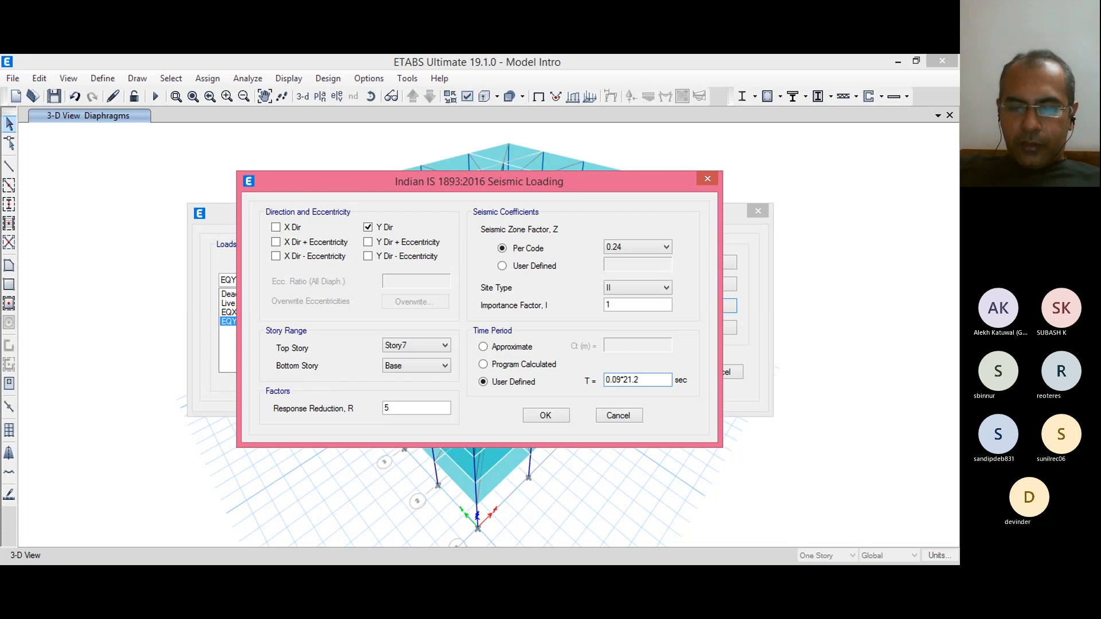
{"action": "type", "text": "/sqrt"}
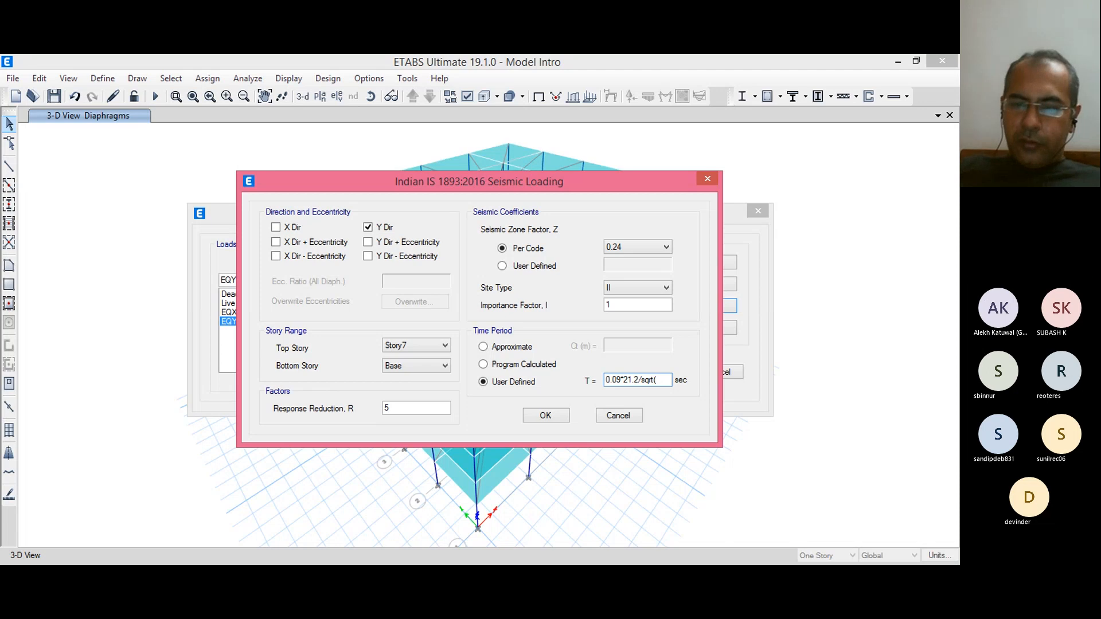
{"action": "type", "text": "(20"}
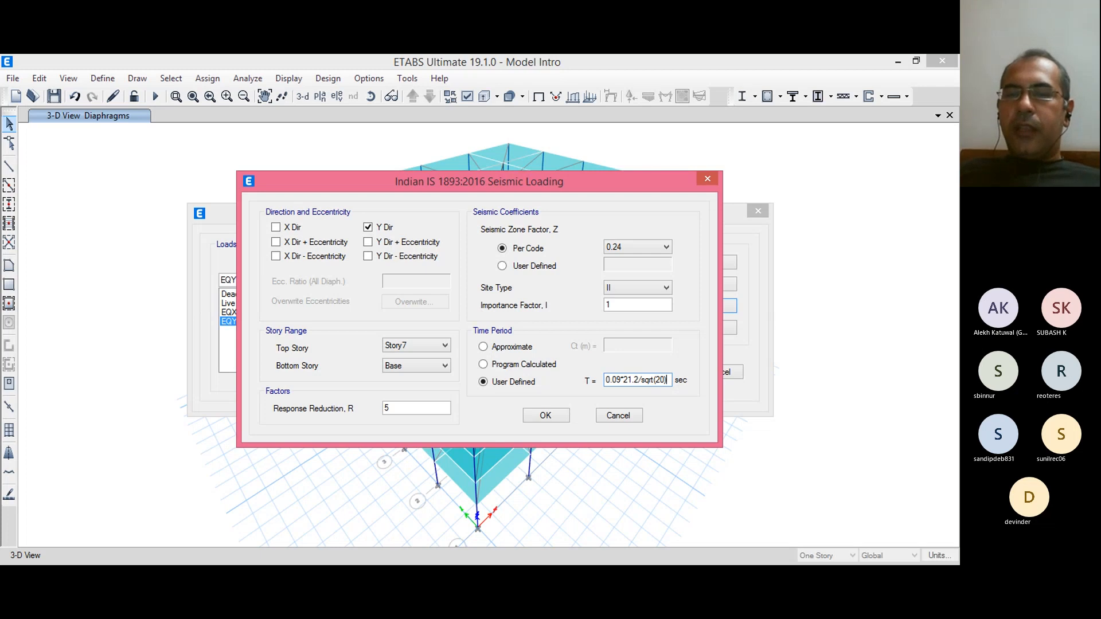
{"action": "key", "text": "Return"}
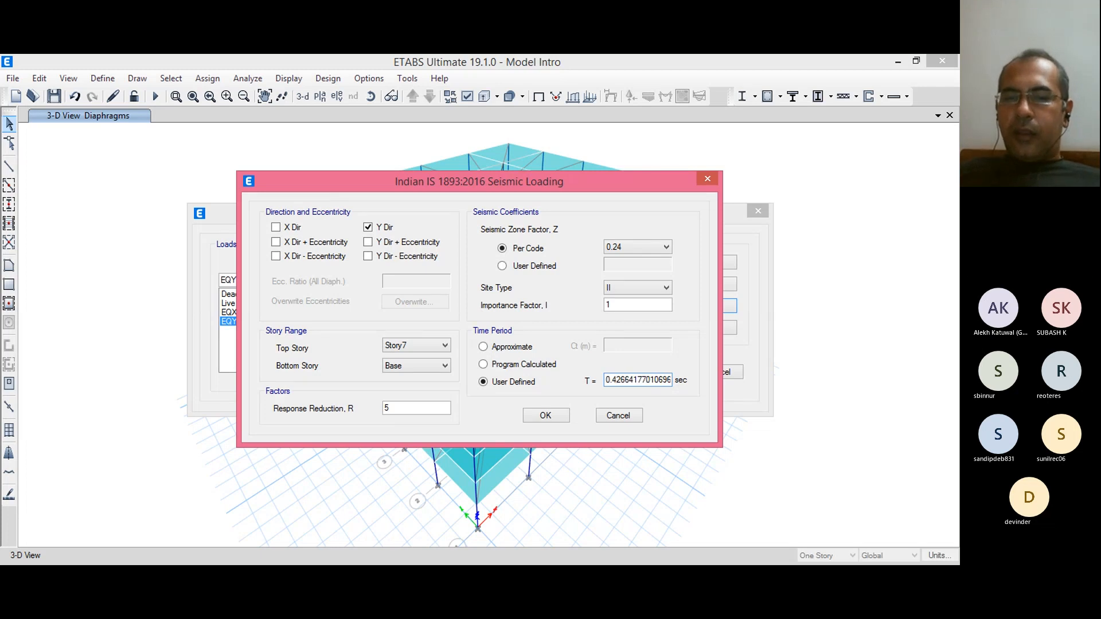
Step: Shorten EQY's user-defined time period T to 0.426 sec and accept the seismic loading settings
{"action": "left_click_drag", "start_coordinate": [628, 380], "coordinate": [714, 377]}
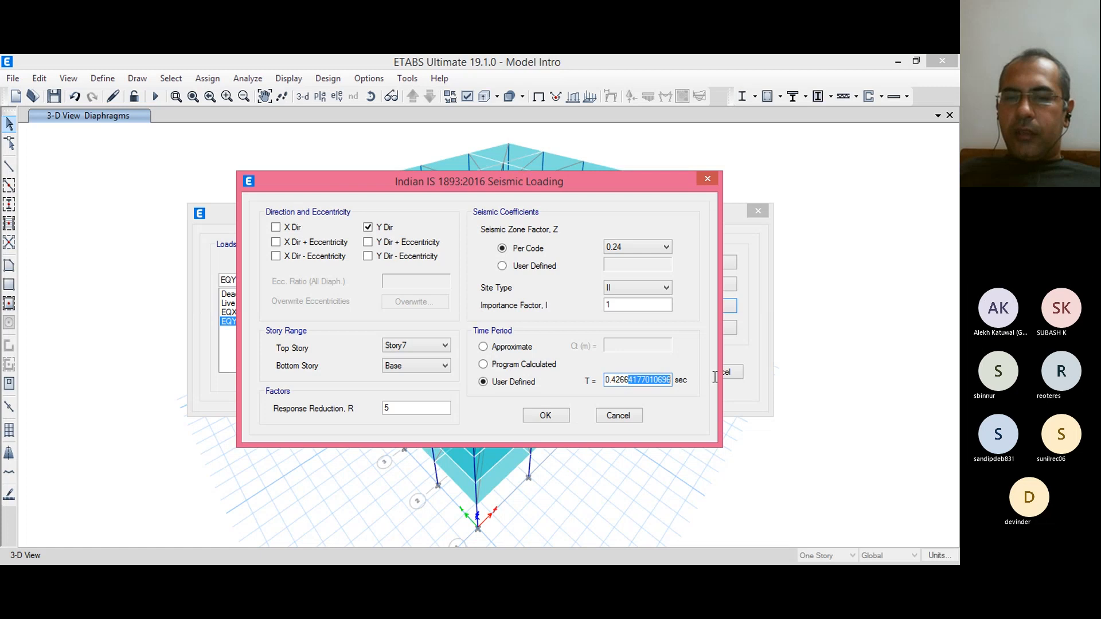
{"action": "key", "text": "BackSpace"}
{"action": "key", "text": "BackSpace"}
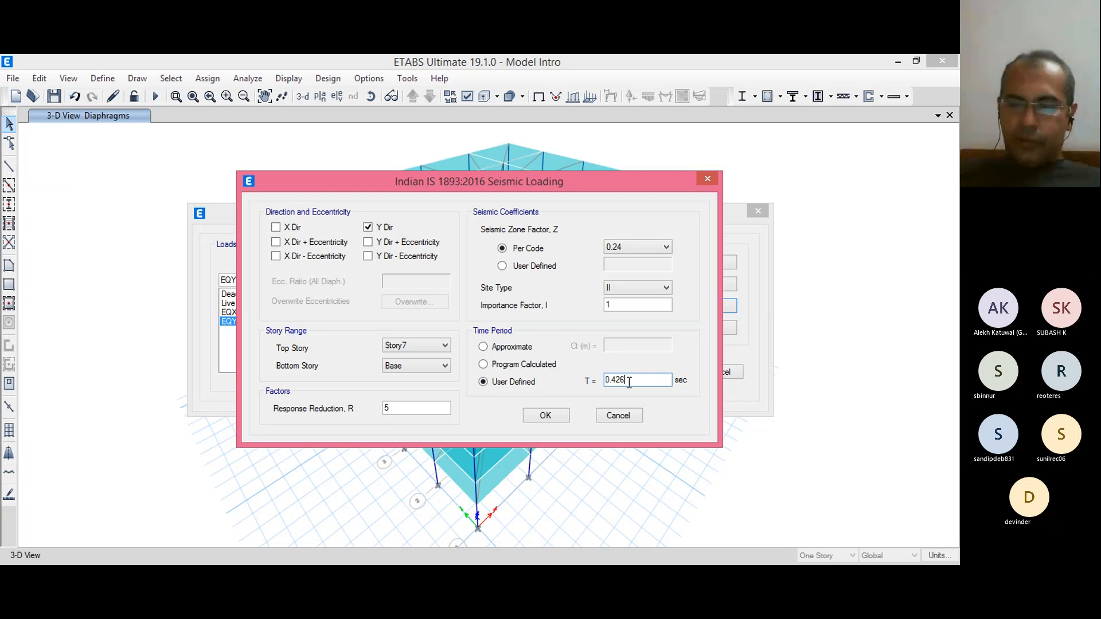
{"action": "key", "text": "Home"}
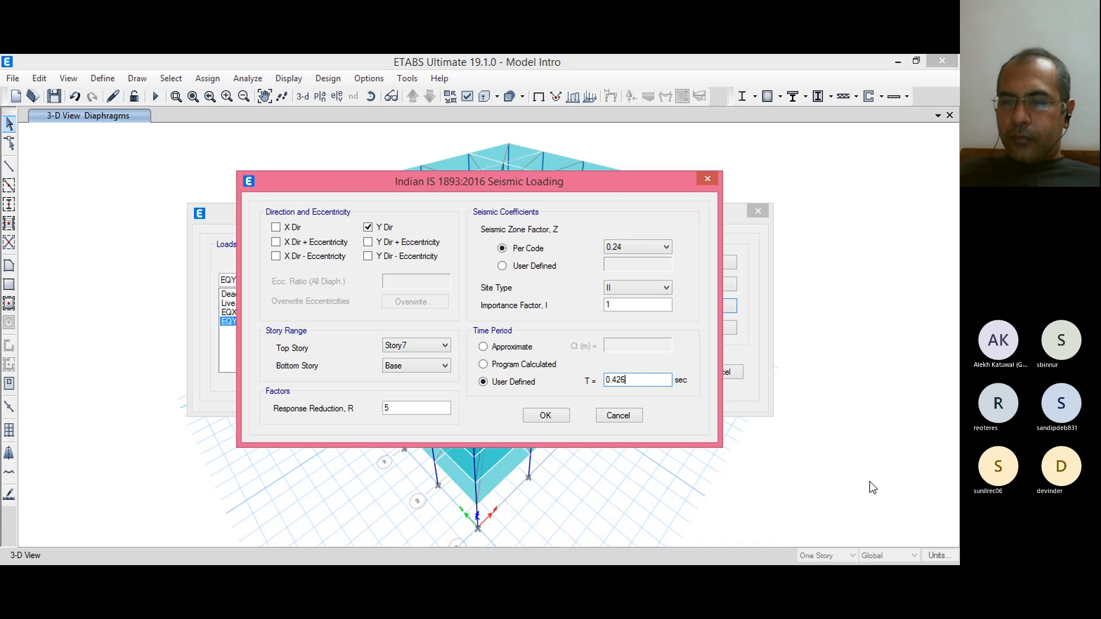
{"action": "left_click", "coordinate": [546, 416]}
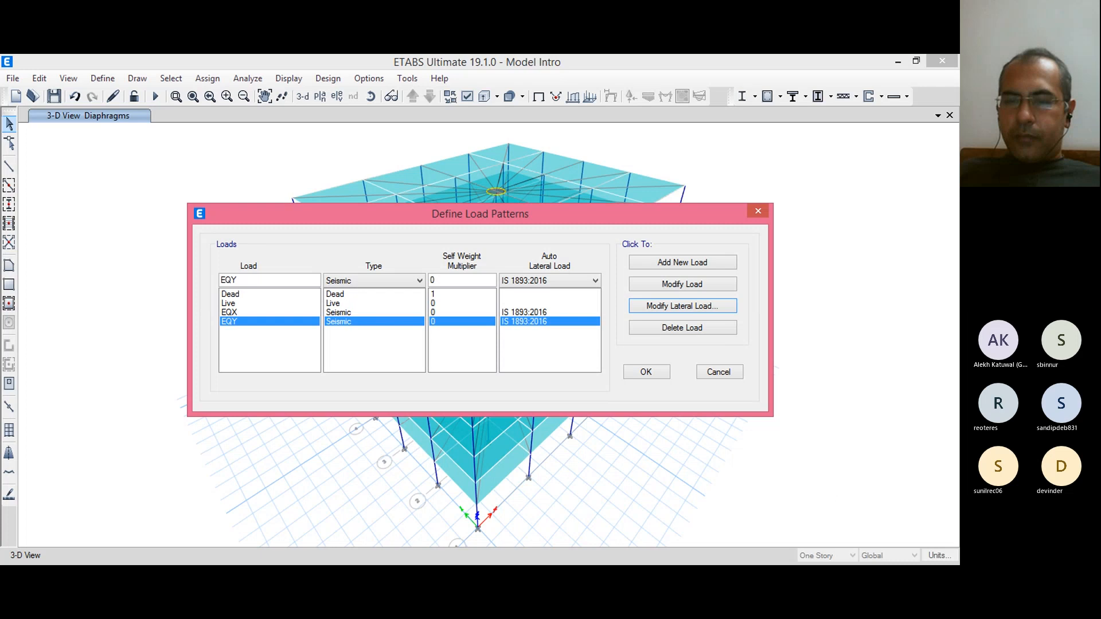
{"action": "left_click", "coordinate": [692, 524]}
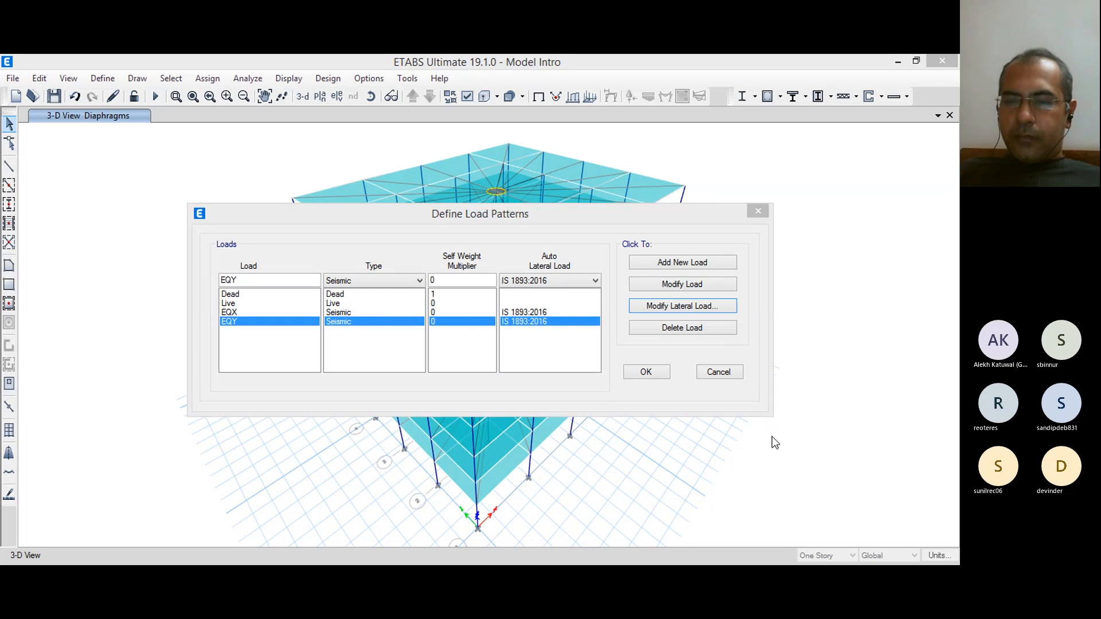
{"action": "left_click", "coordinate": [689, 515]}
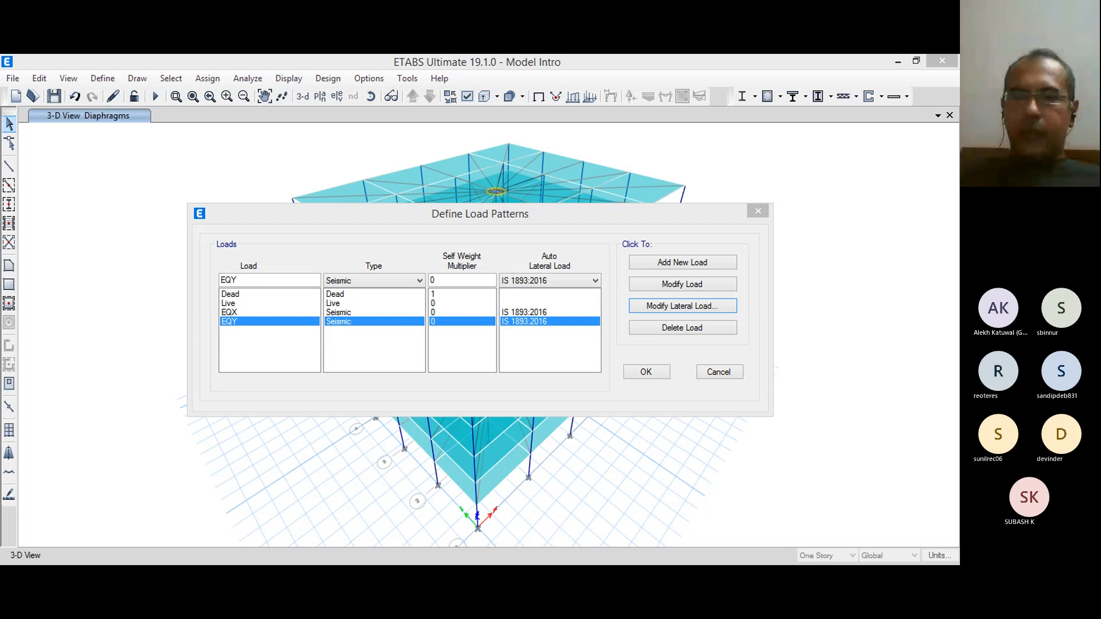
{"action": "left_click", "coordinate": [703, 536]}
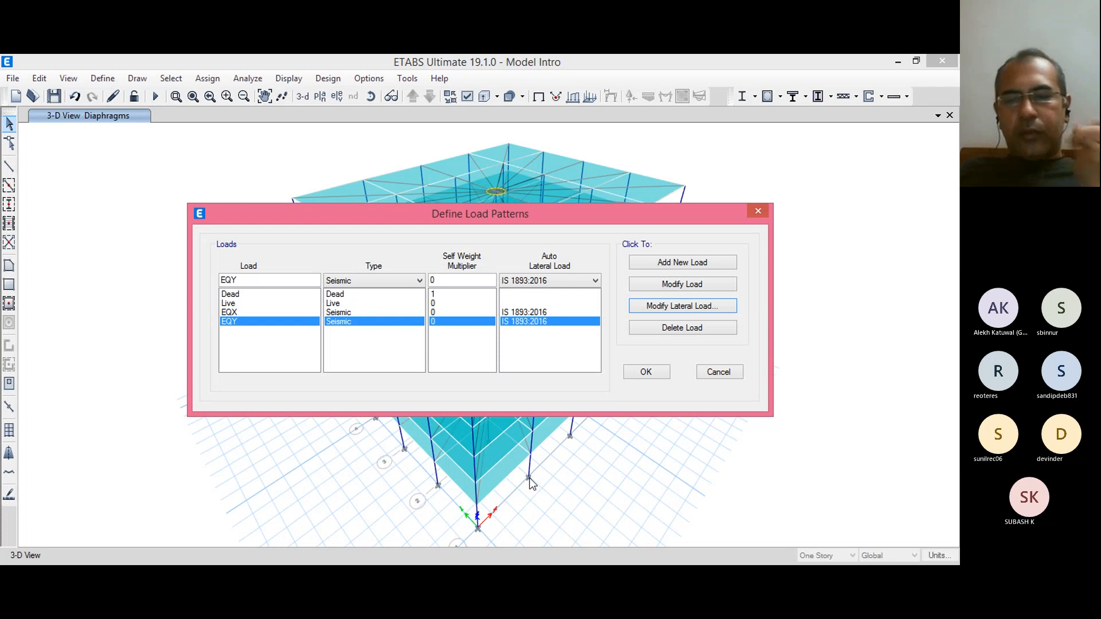
Step: Accept the defined load patterns and display the elevation view along grid line 1
{"action": "left_click", "coordinate": [647, 373]}
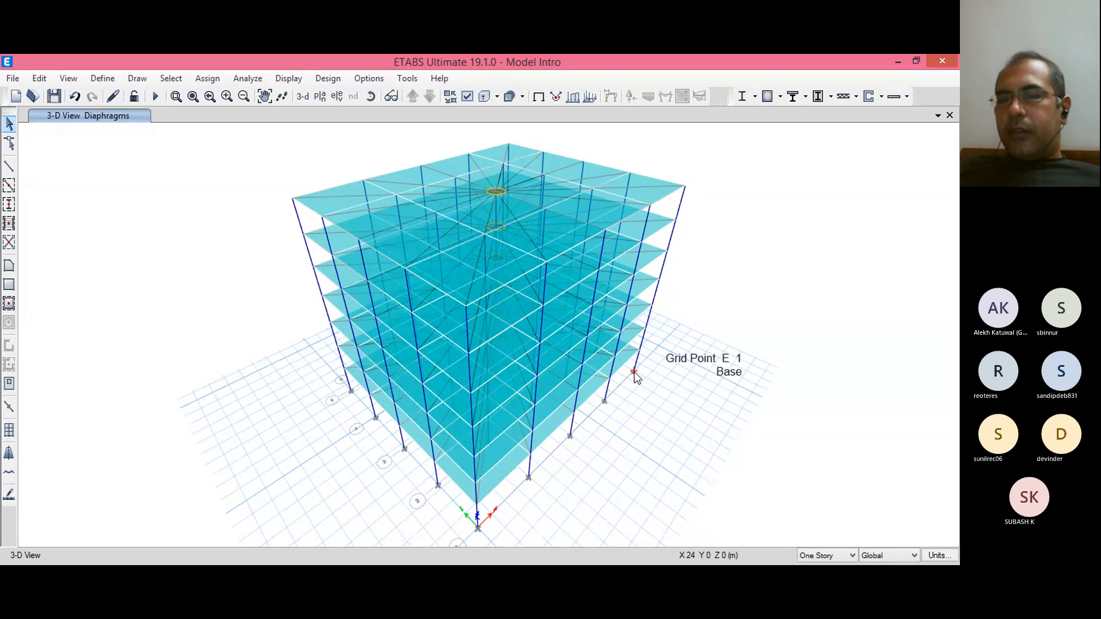
{"action": "left_click", "coordinate": [337, 97]}
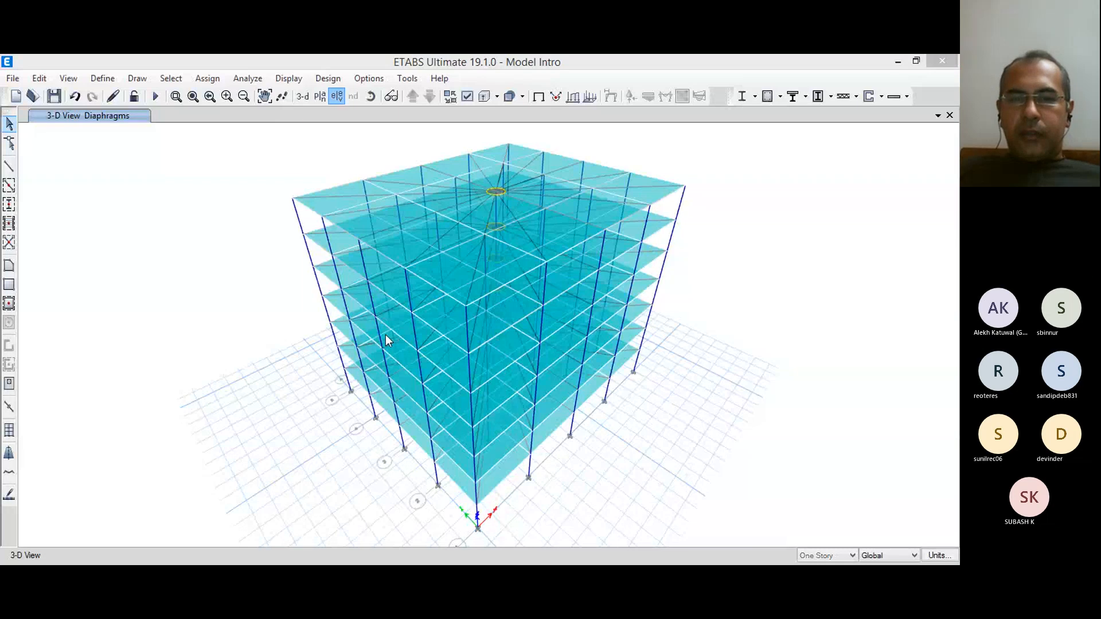
{"action": "left_click", "coordinate": [362, 284]}
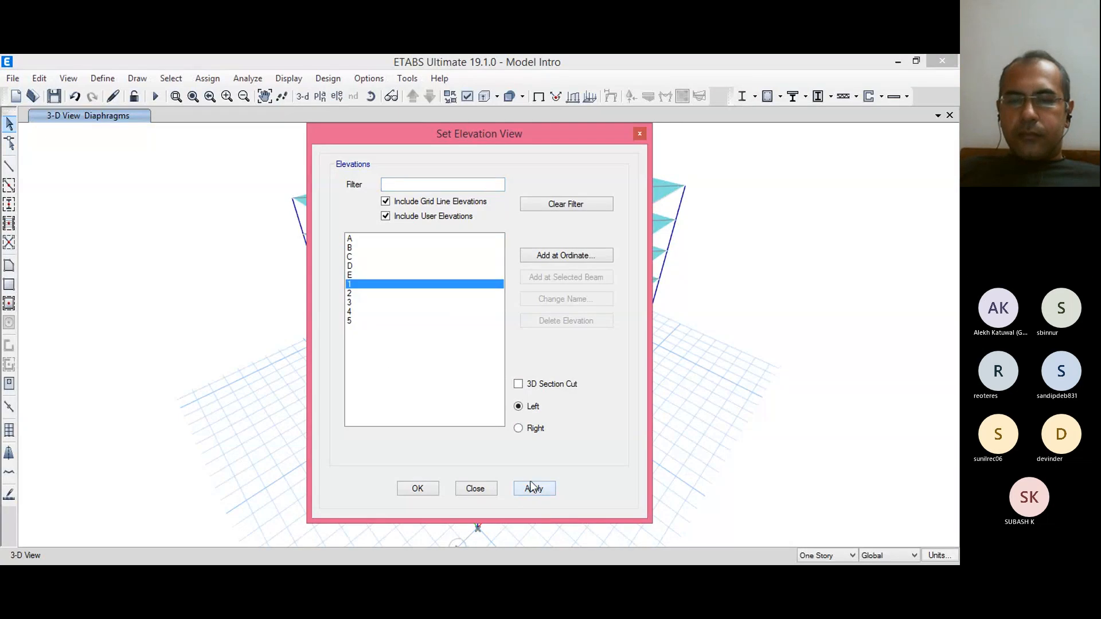
{"action": "left_click", "coordinate": [430, 490]}
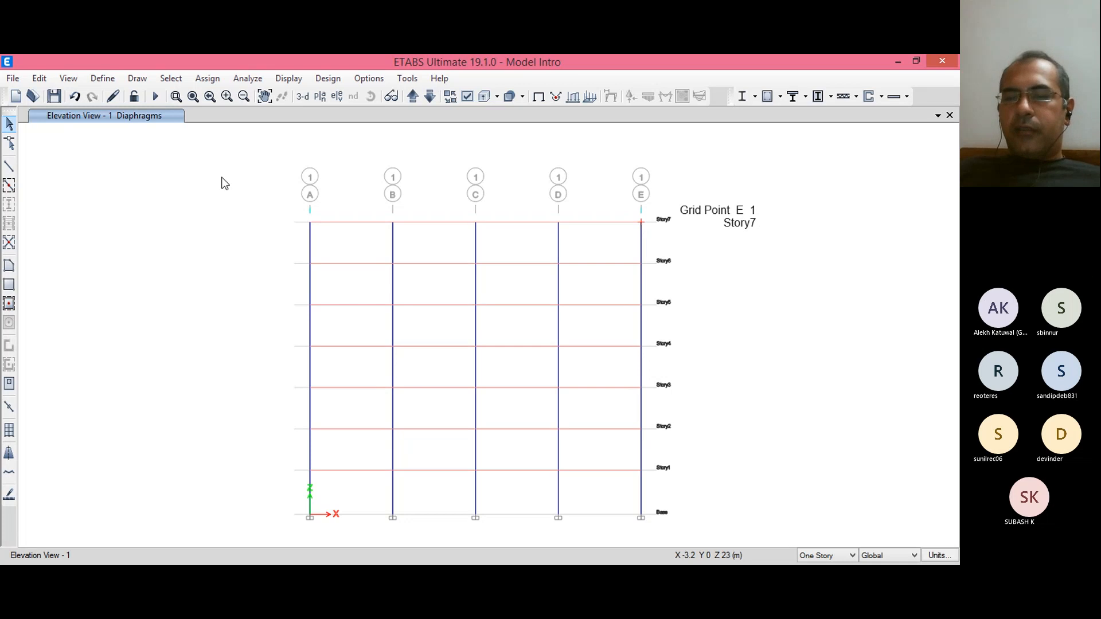
Step: Add a load pattern named FF of type Super Dead to the model's load patterns
{"action": "left_click", "coordinate": [102, 78]}
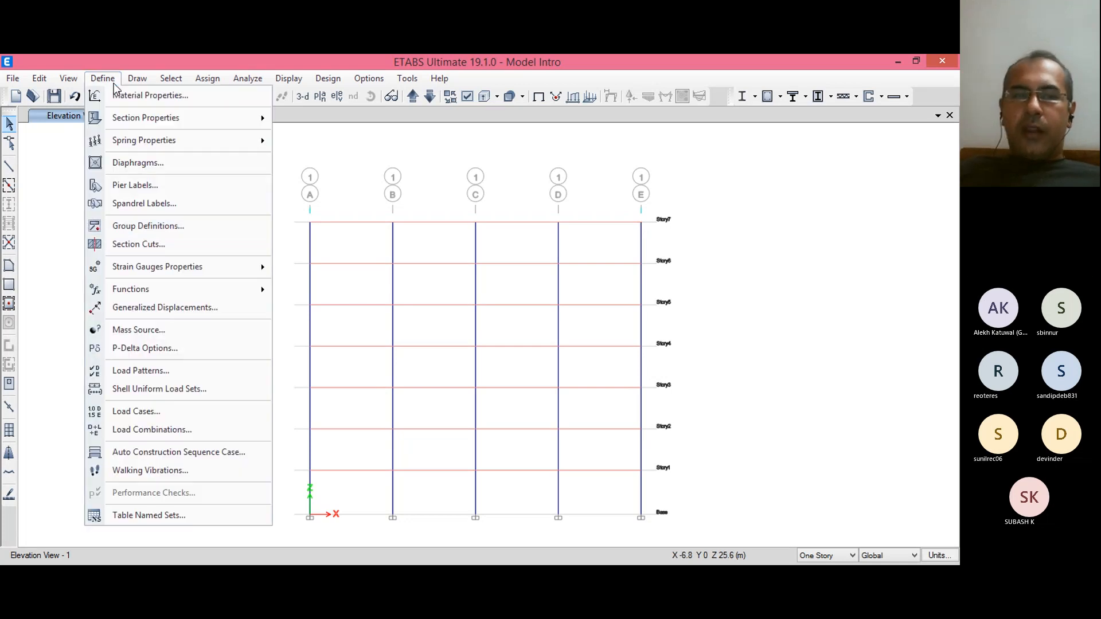
{"action": "left_click", "coordinate": [140, 370]}
{"action": "left_click", "coordinate": [287, 322]}
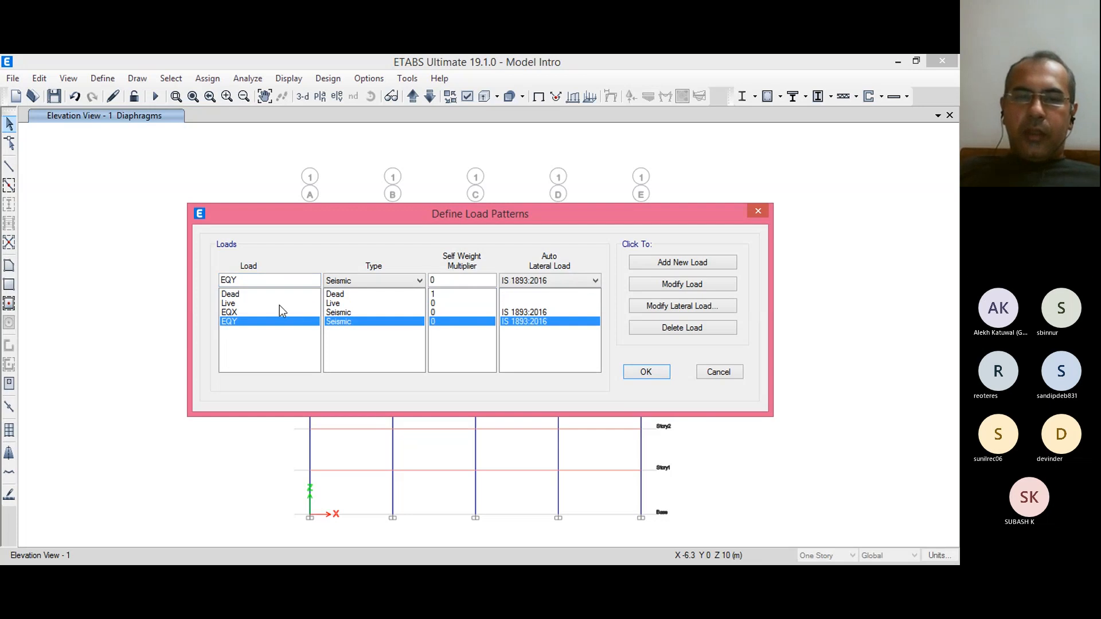
{"action": "double_click", "coordinate": [253, 279]}
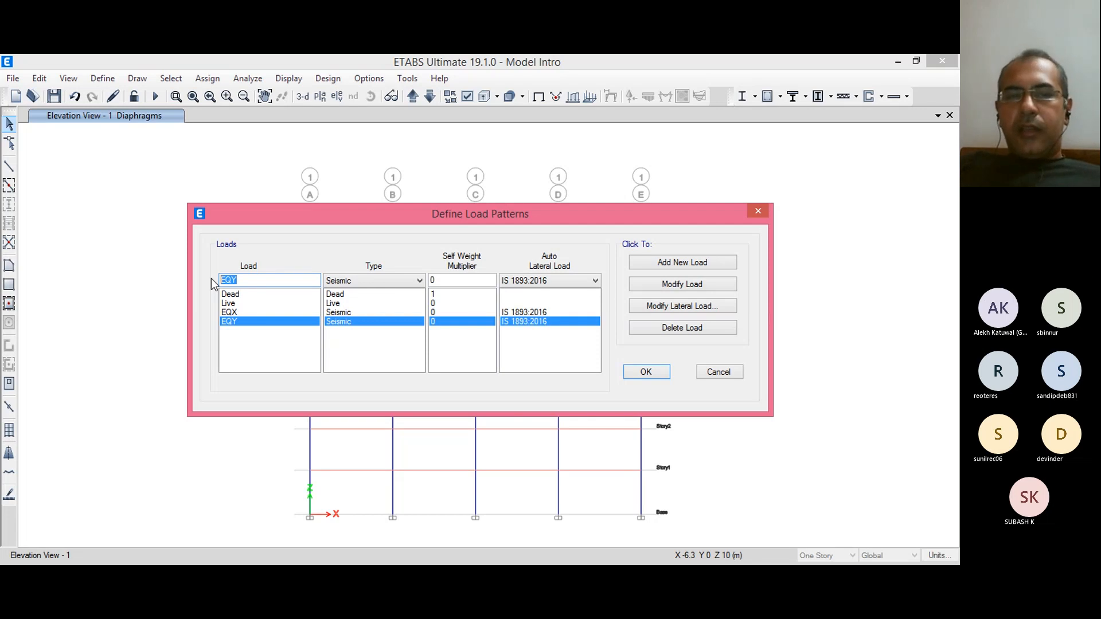
{"action": "type", "text": "FF"}
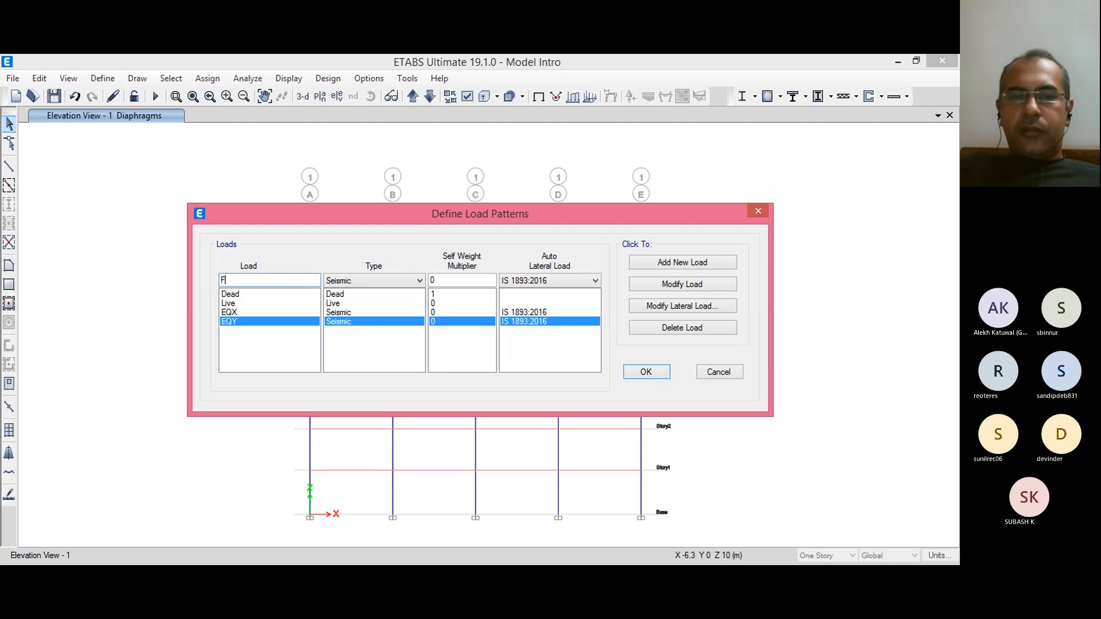
{"action": "left_click", "coordinate": [351, 281]}
{"action": "left_click", "coordinate": [352, 299]}
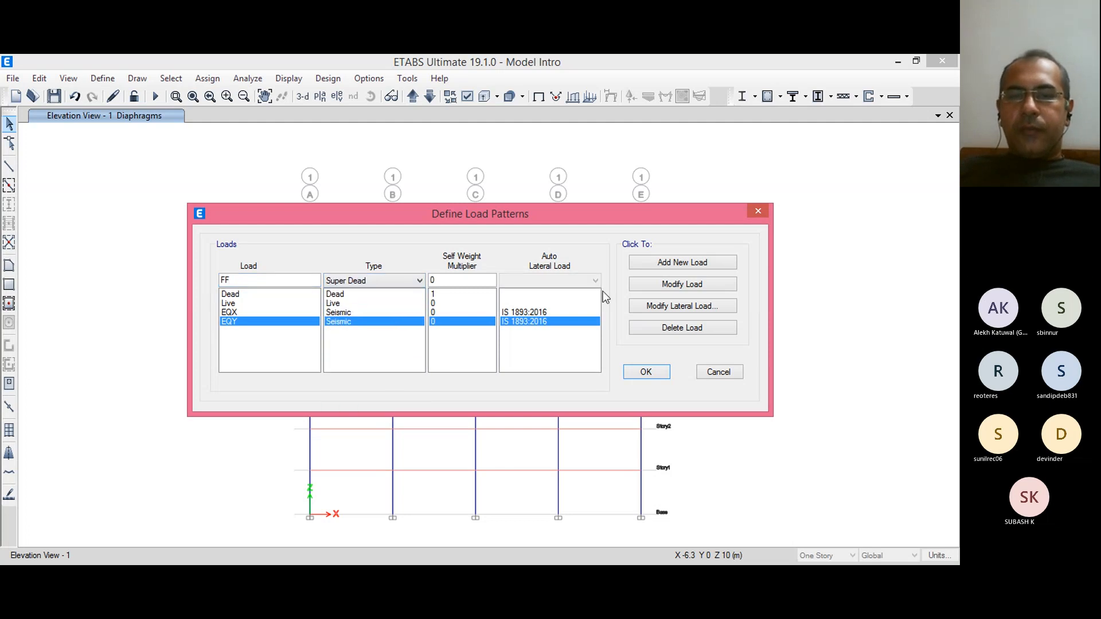
{"action": "left_click", "coordinate": [700, 265]}
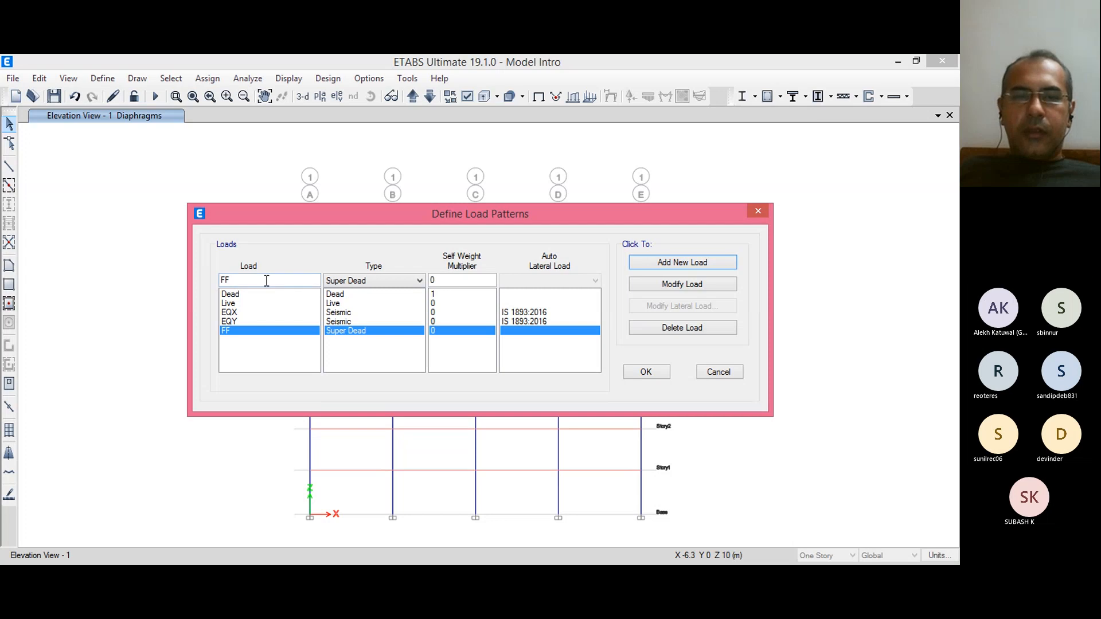
Step: Add another Super Dead load pattern named Infill, and select the Live pattern
{"action": "left_click_drag", "start_coordinate": [266, 281], "coordinate": [221, 280]}
{"action": "type", "text": "Infill"}
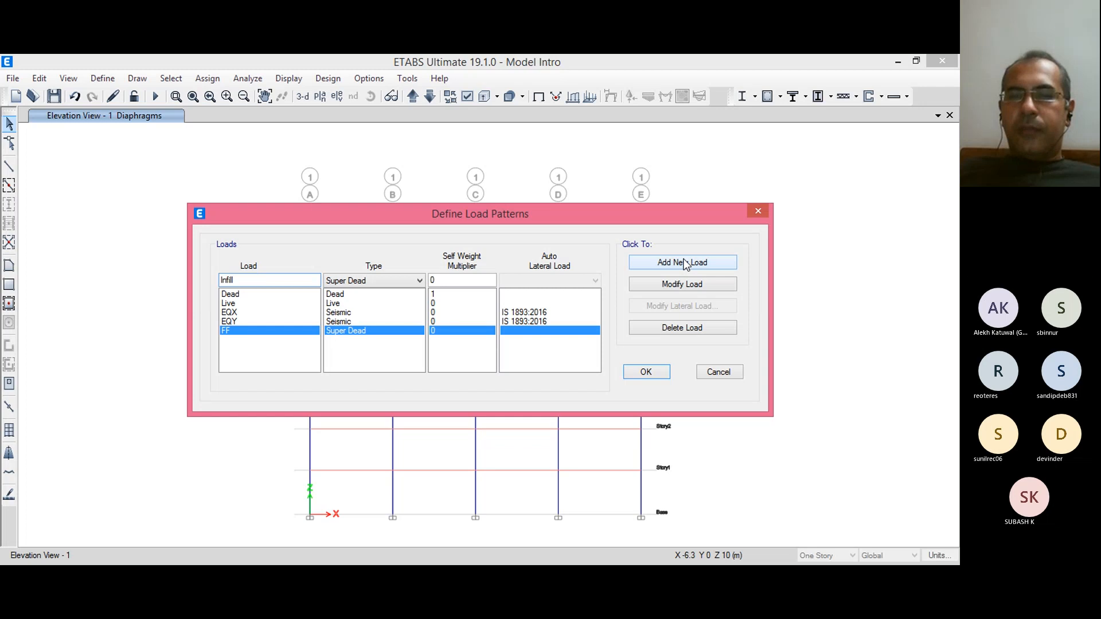
{"action": "left_click", "coordinate": [683, 263]}
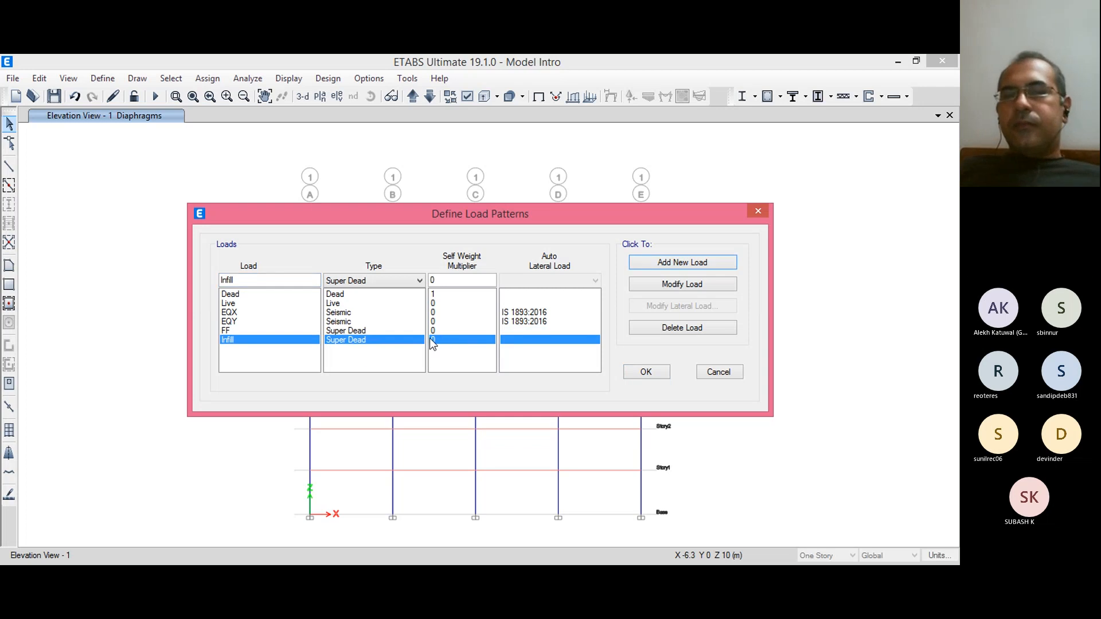
{"action": "left_click", "coordinate": [339, 304]}
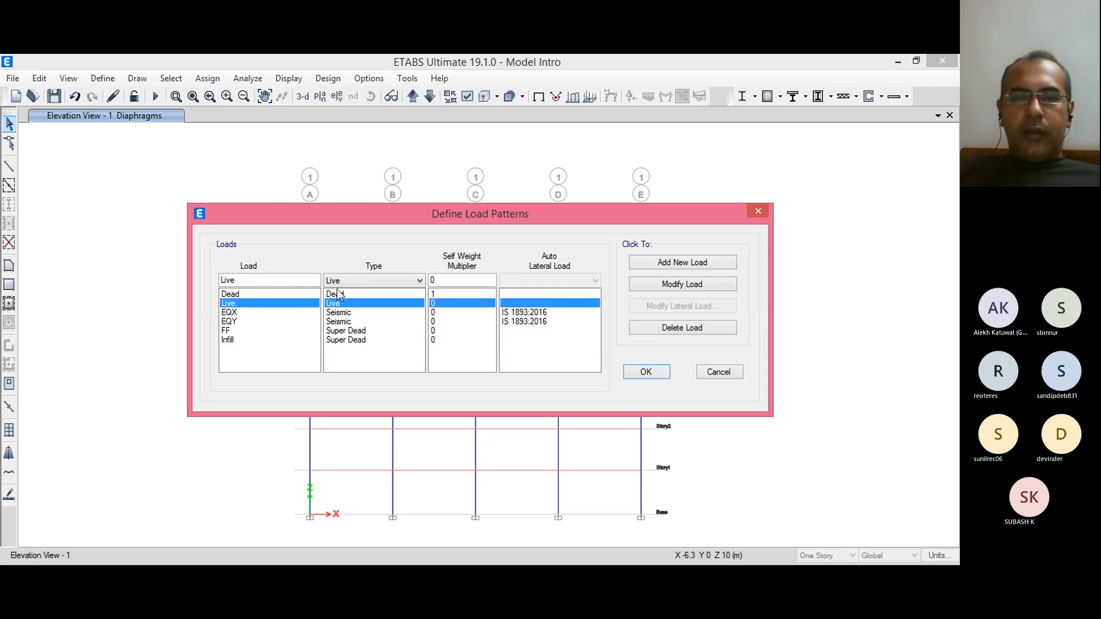
Step: Review the Dead, FF, EQX and EQY entries in the load pattern list and accept the load pattern definitions
{"action": "left_click", "coordinate": [339, 293]}
{"action": "left_click", "coordinate": [350, 331]}
{"action": "left_click", "coordinate": [346, 314]}
{"action": "left_click", "coordinate": [348, 321]}
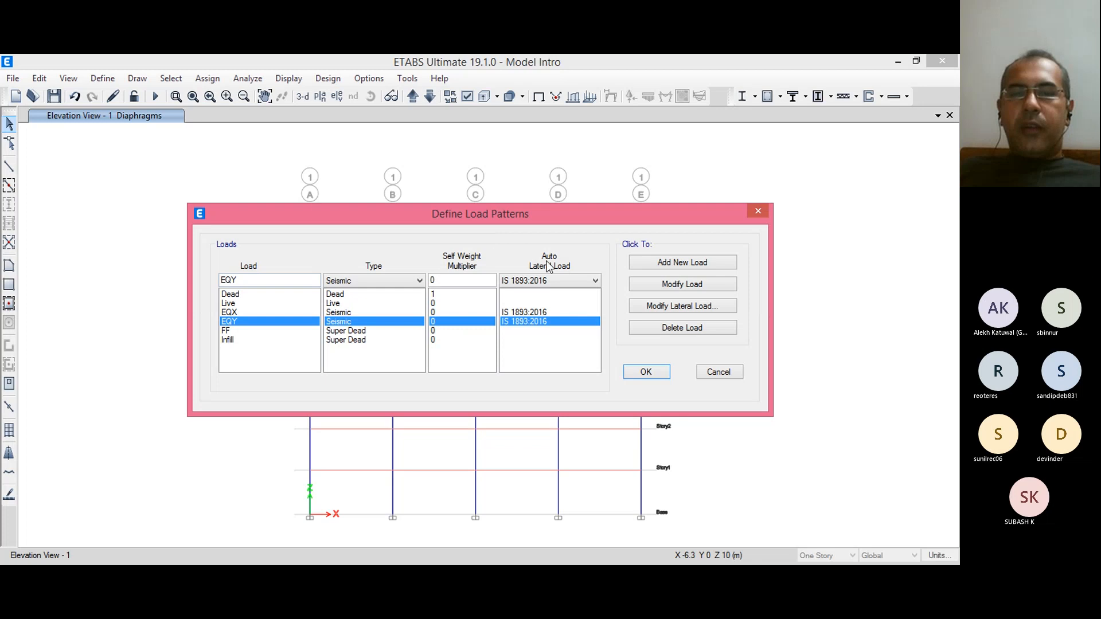
{"action": "left_click", "coordinate": [647, 372]}
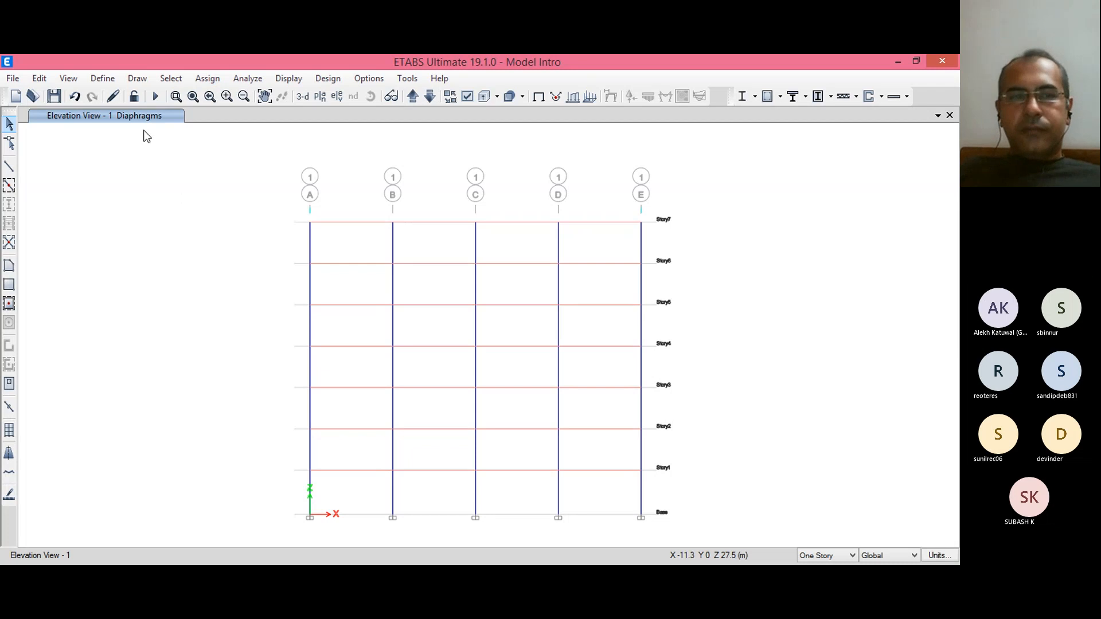
Step: Edit mass source MsSrc1 to use specified load patterns only, excluding element self mass and additional mass
{"action": "left_click", "coordinate": [103, 78]}
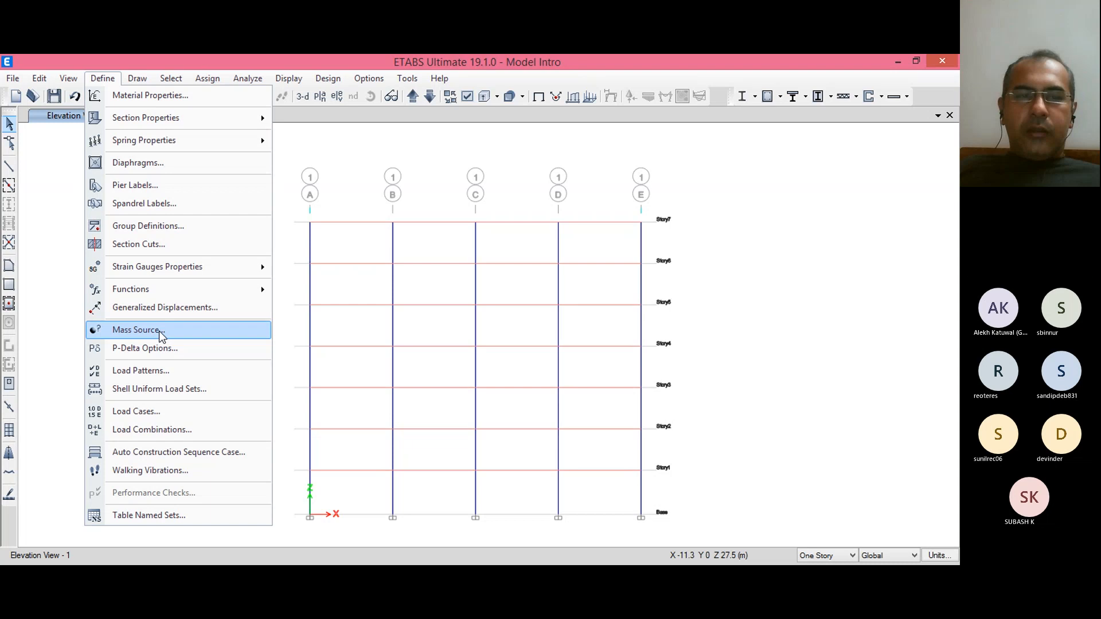
{"action": "left_click", "coordinate": [137, 331]}
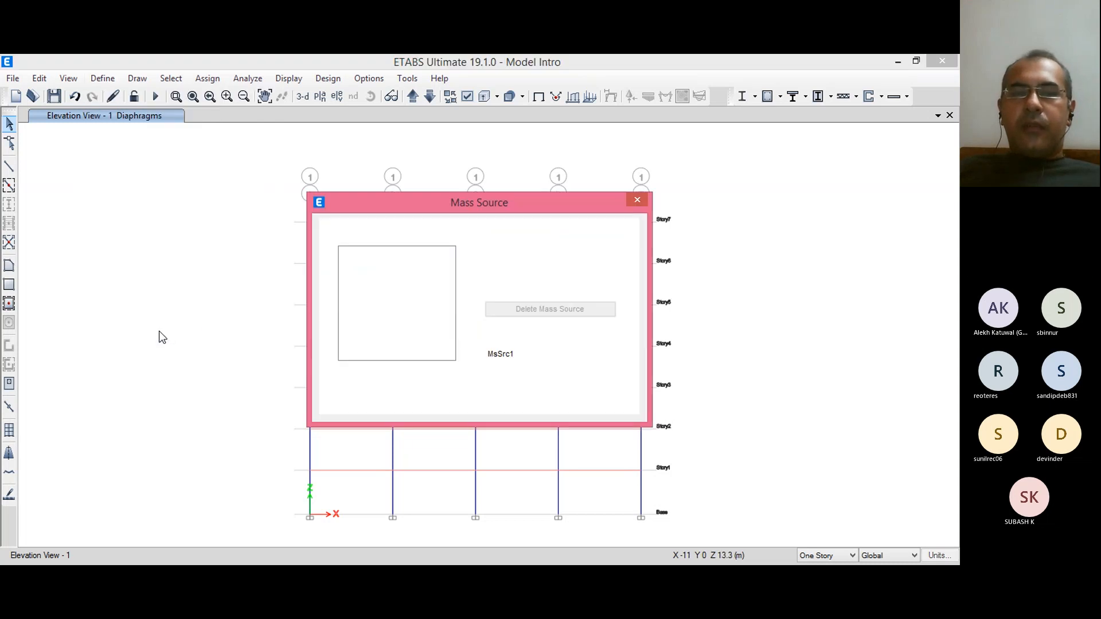
{"action": "left_click", "coordinate": [502, 292]}
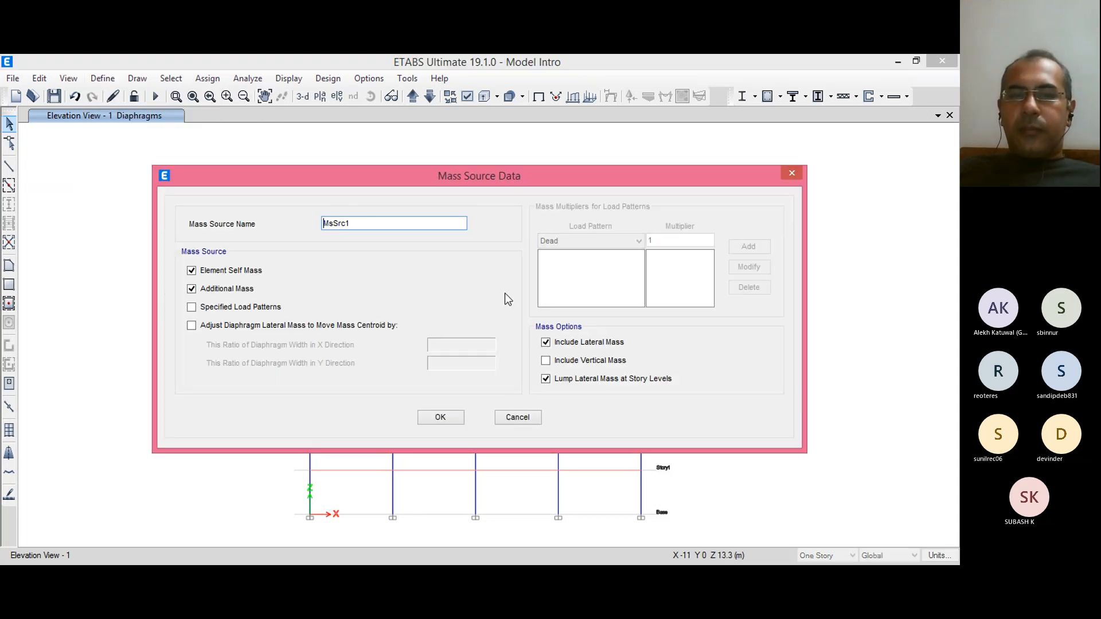
{"action": "left_click", "coordinate": [230, 271]}
{"action": "left_click", "coordinate": [229, 289]}
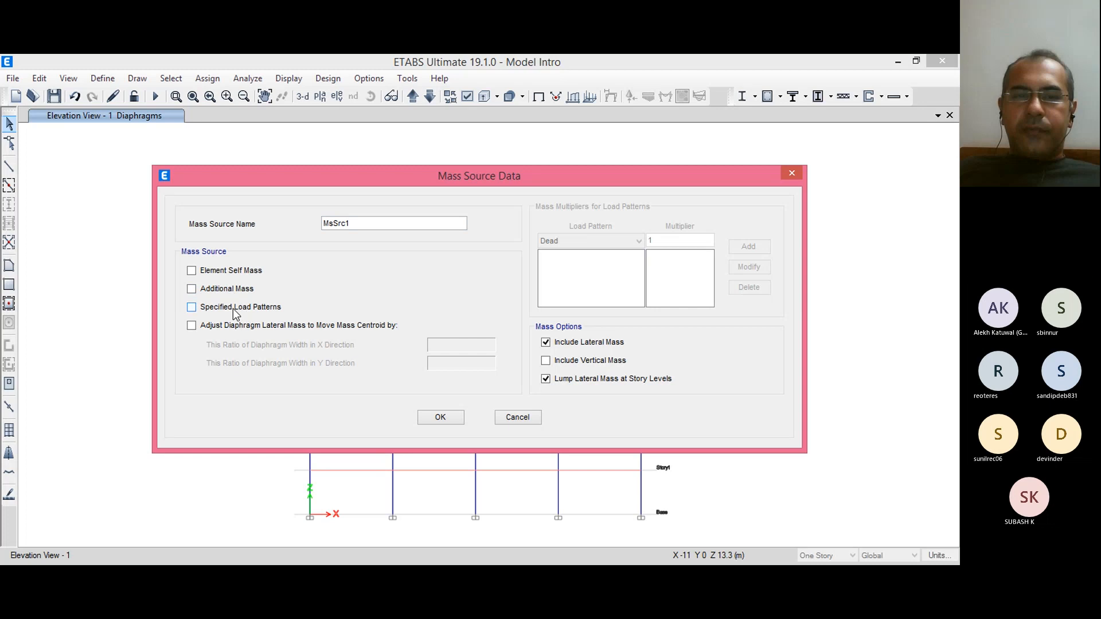
{"action": "left_click", "coordinate": [234, 309]}
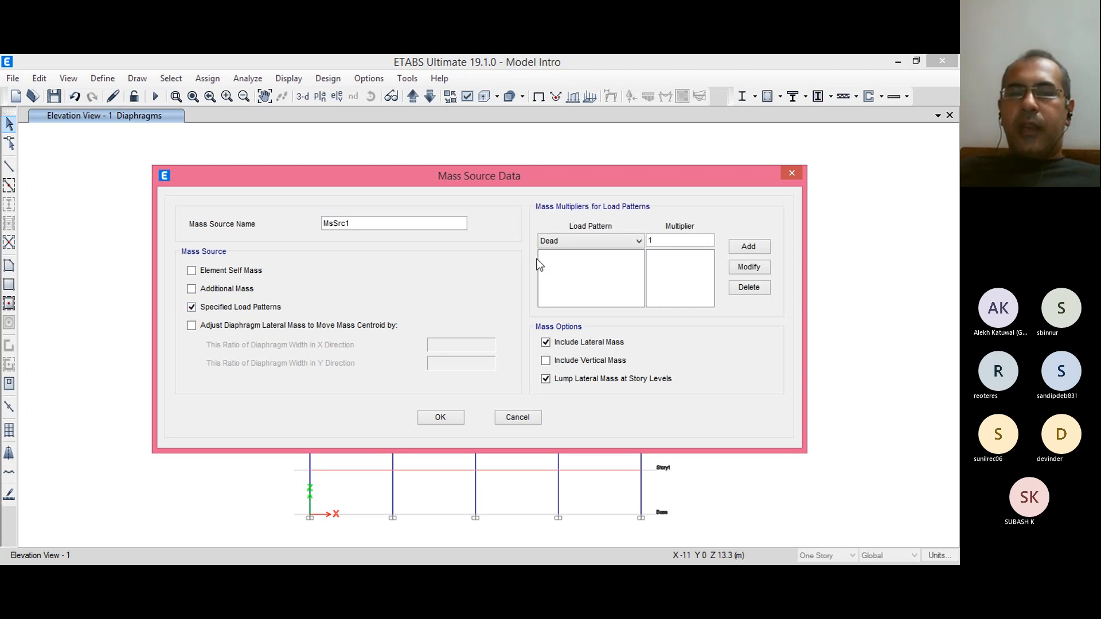
Step: Add the Dead, FF and Infill load patterns to the mass source, each with a multiplier of 1
{"action": "left_click", "coordinate": [747, 250]}
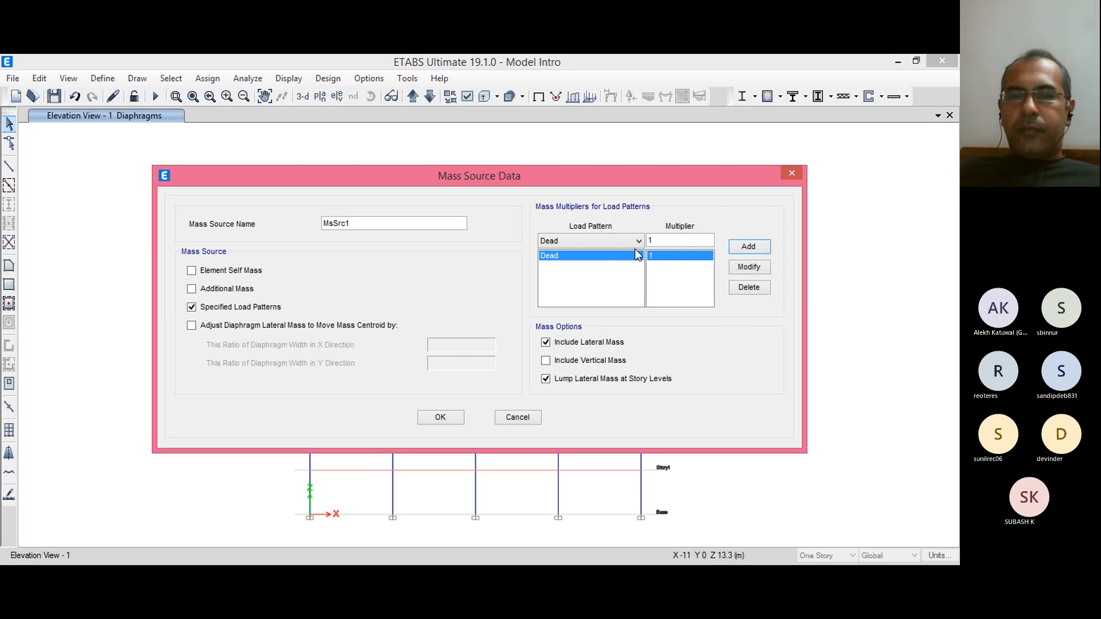
{"action": "left_click", "coordinate": [621, 240]}
{"action": "left_click", "coordinate": [594, 293]}
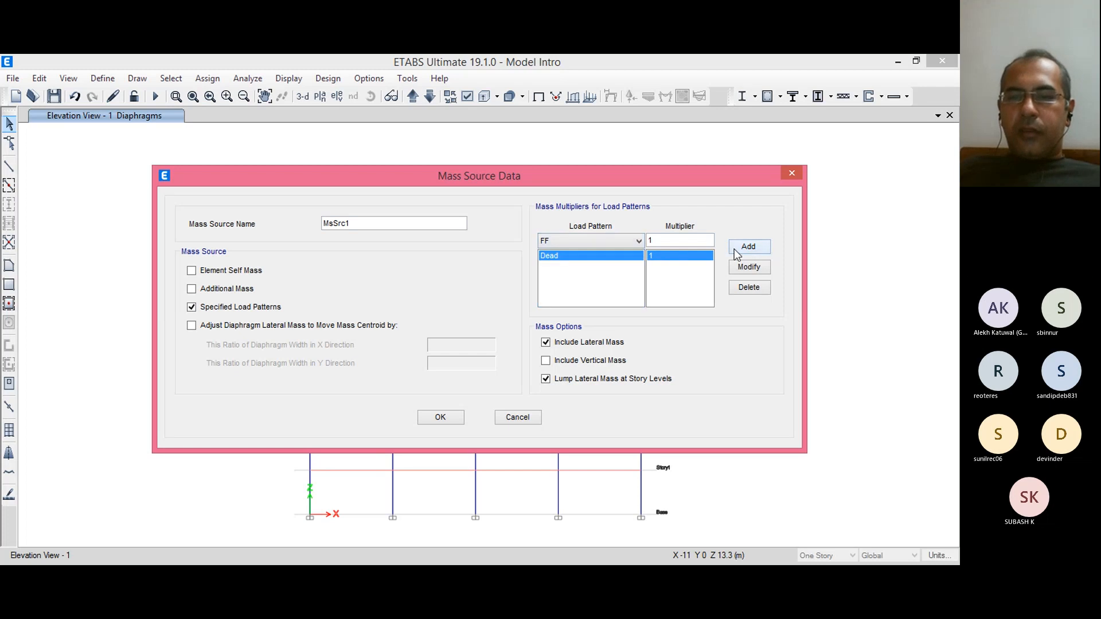
{"action": "left_click", "coordinate": [735, 248]}
{"action": "left_click", "coordinate": [621, 244]}
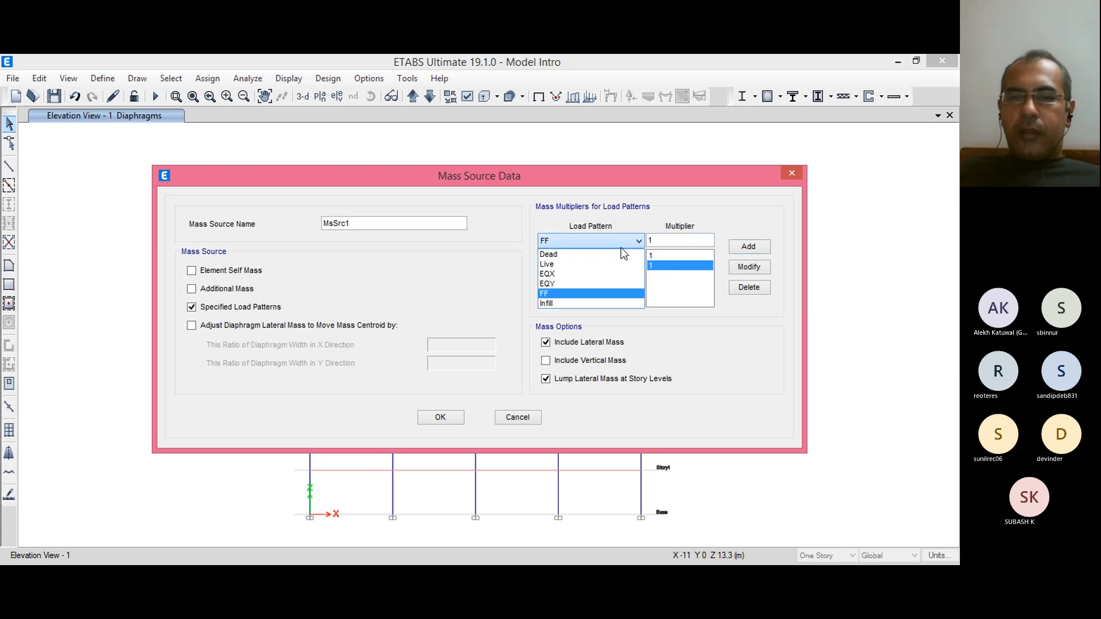
{"action": "left_click", "coordinate": [601, 302]}
{"action": "left_click", "coordinate": [746, 249]}
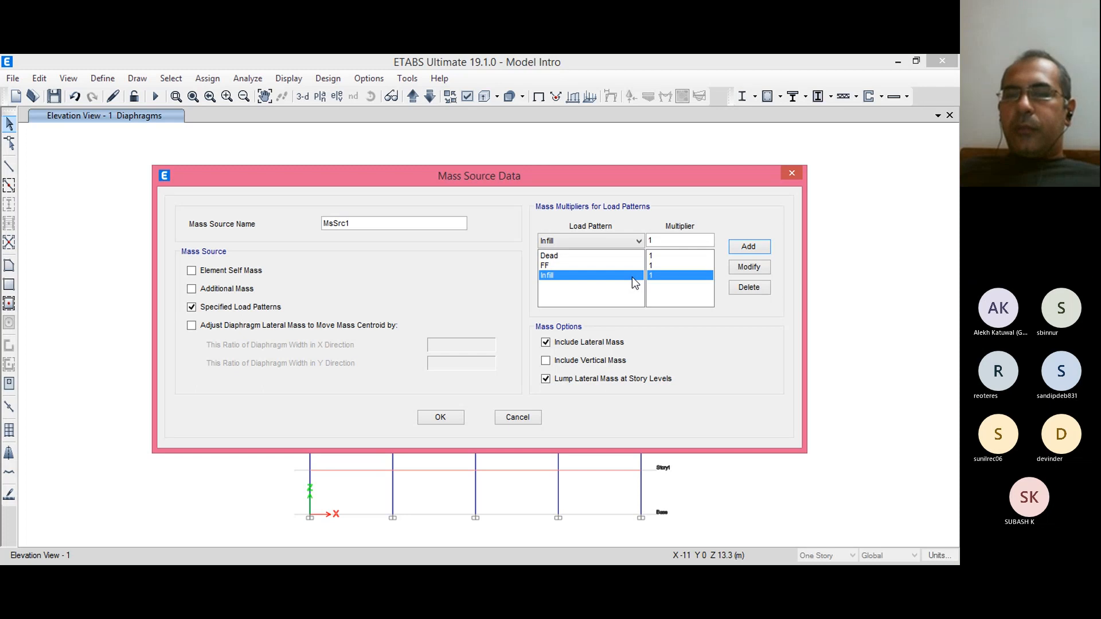
Step: Add the Live load pattern to the mass source with a multiplier of 0.25
{"action": "left_click", "coordinate": [611, 243]}
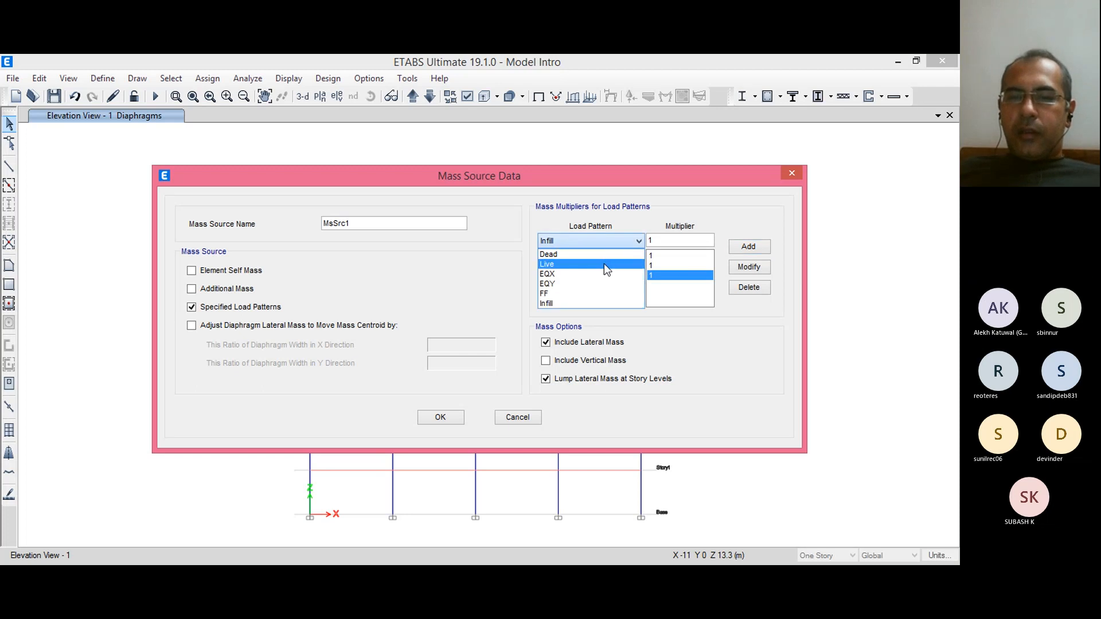
{"action": "left_click", "coordinate": [604, 264]}
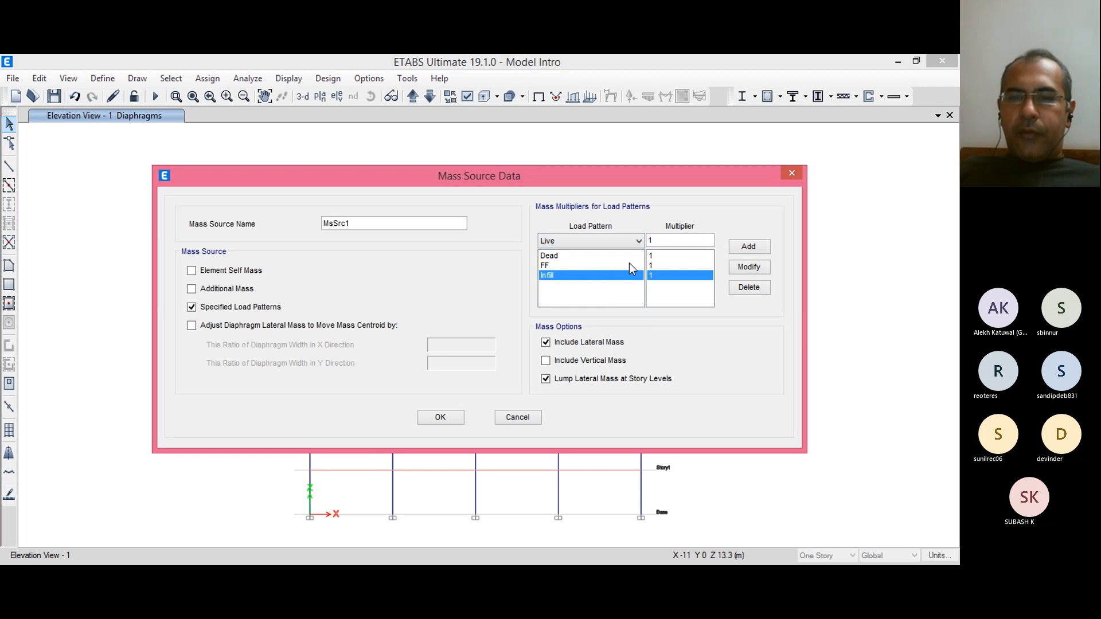
{"action": "left_click_drag", "start_coordinate": [661, 241], "coordinate": [622, 242]}
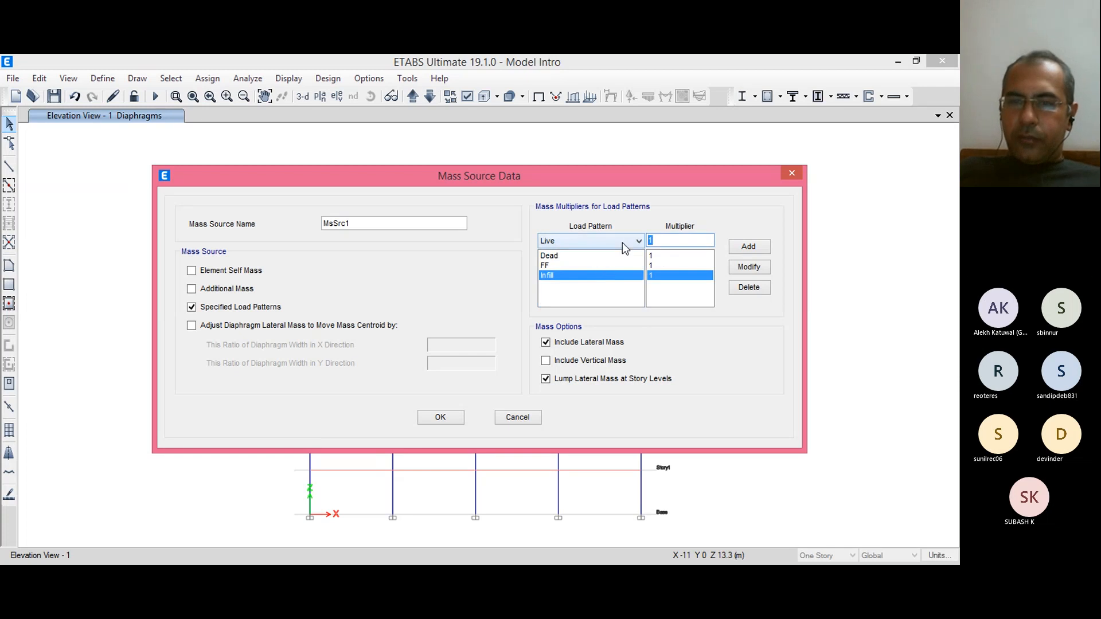
{"action": "type", "text": "0.25"}
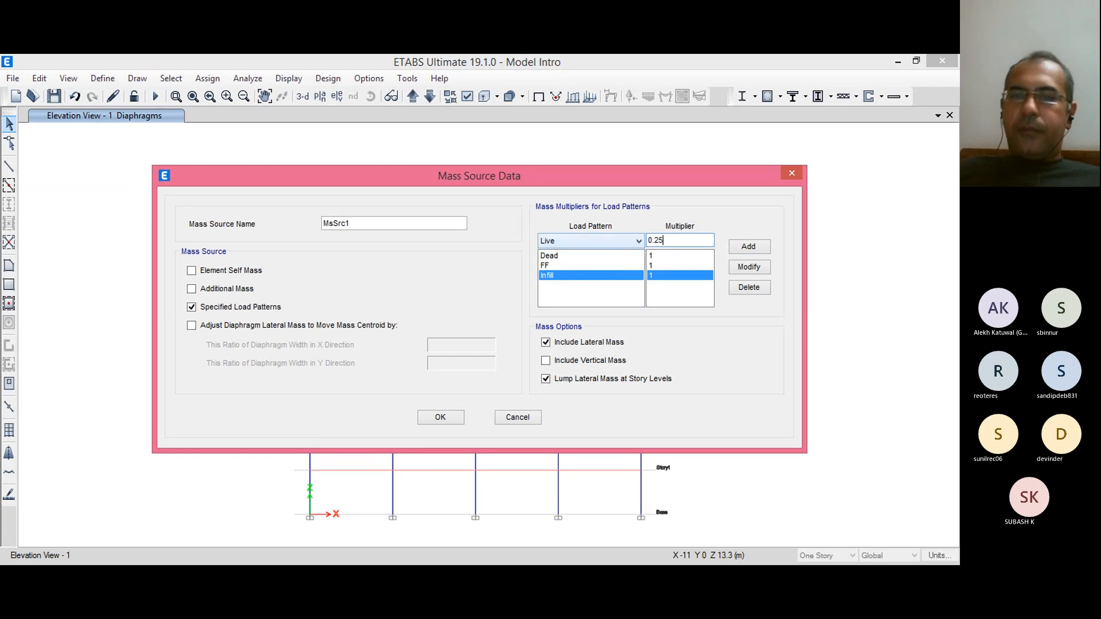
{"action": "left_click", "coordinate": [746, 250]}
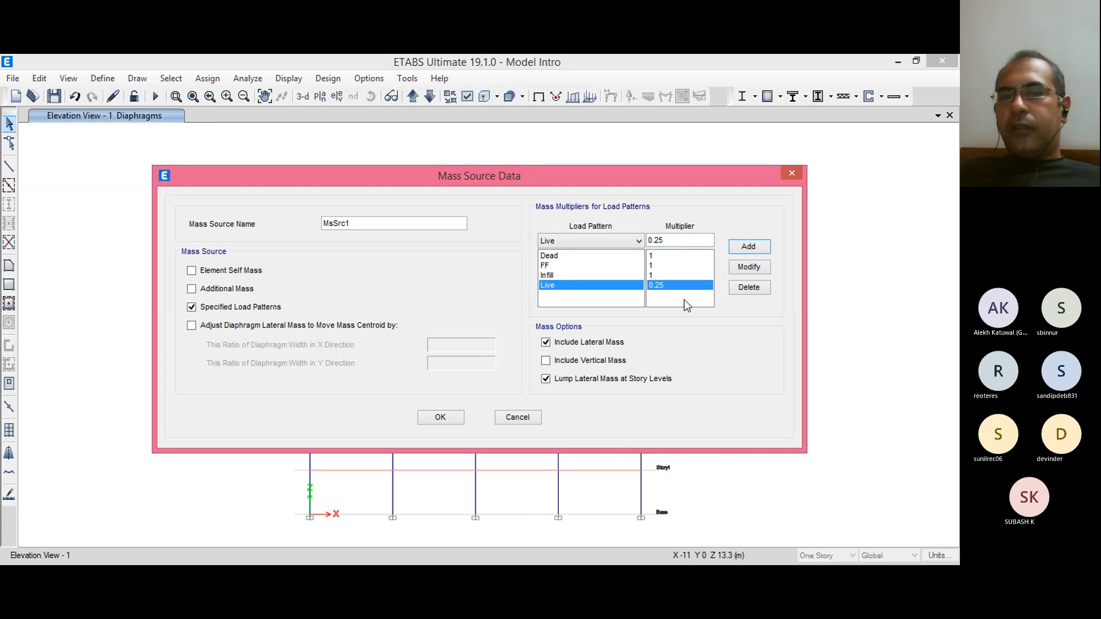
{"action": "left_click", "coordinate": [595, 365]}
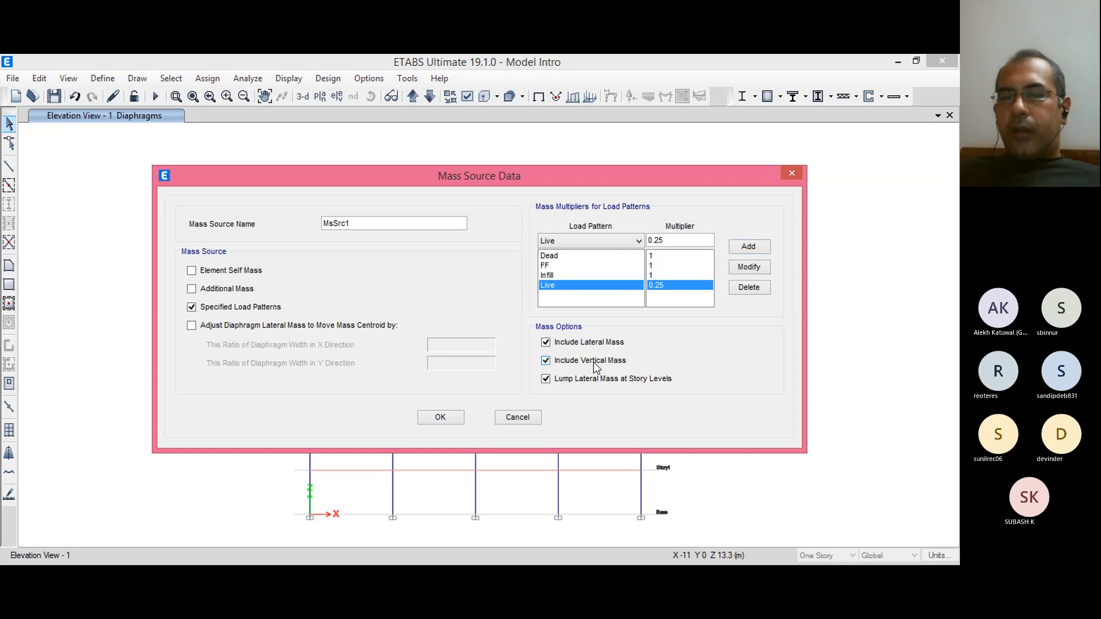
{"action": "left_click", "coordinate": [546, 363]}
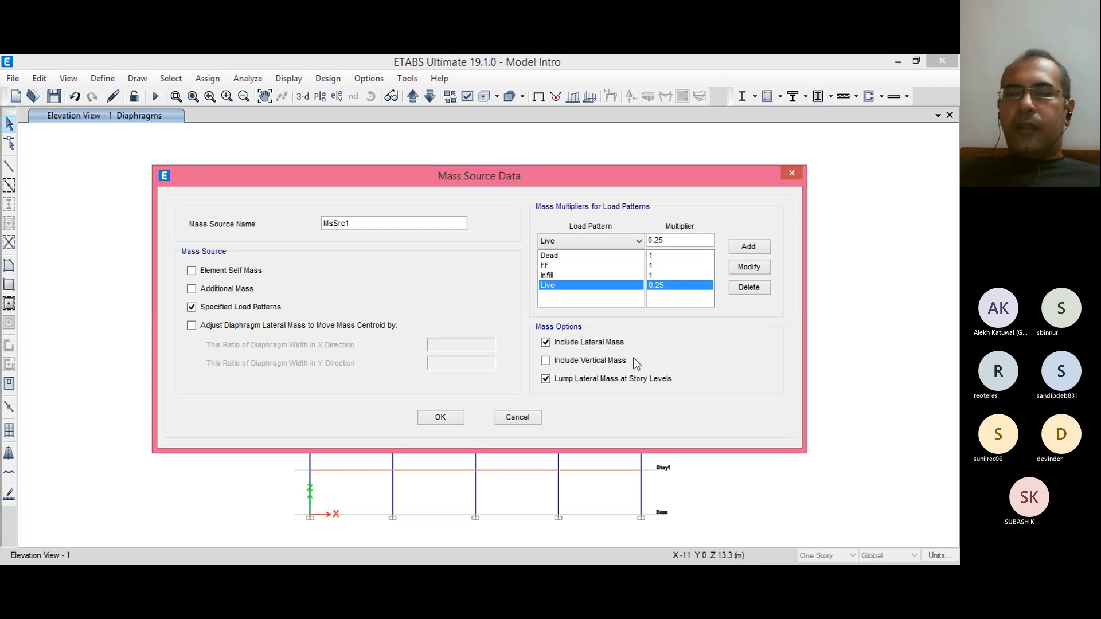
{"action": "left_click", "coordinate": [601, 365]}
{"action": "left_click", "coordinate": [586, 364]}
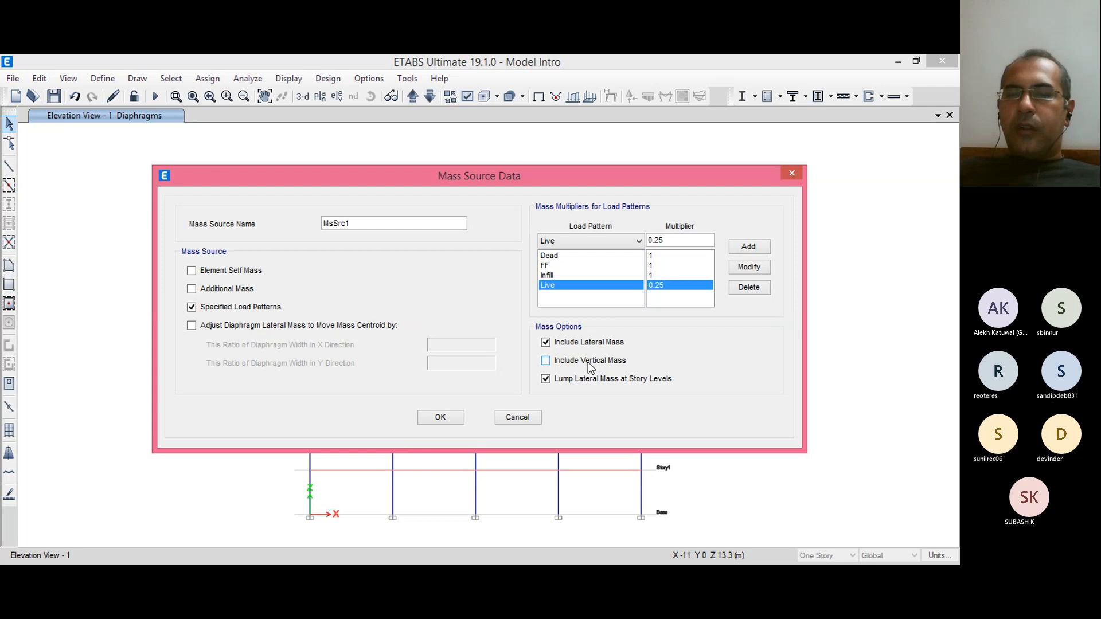
Step: Accept the MsSrc1 mass source data and close the mass source definitions
{"action": "left_click", "coordinate": [439, 418]}
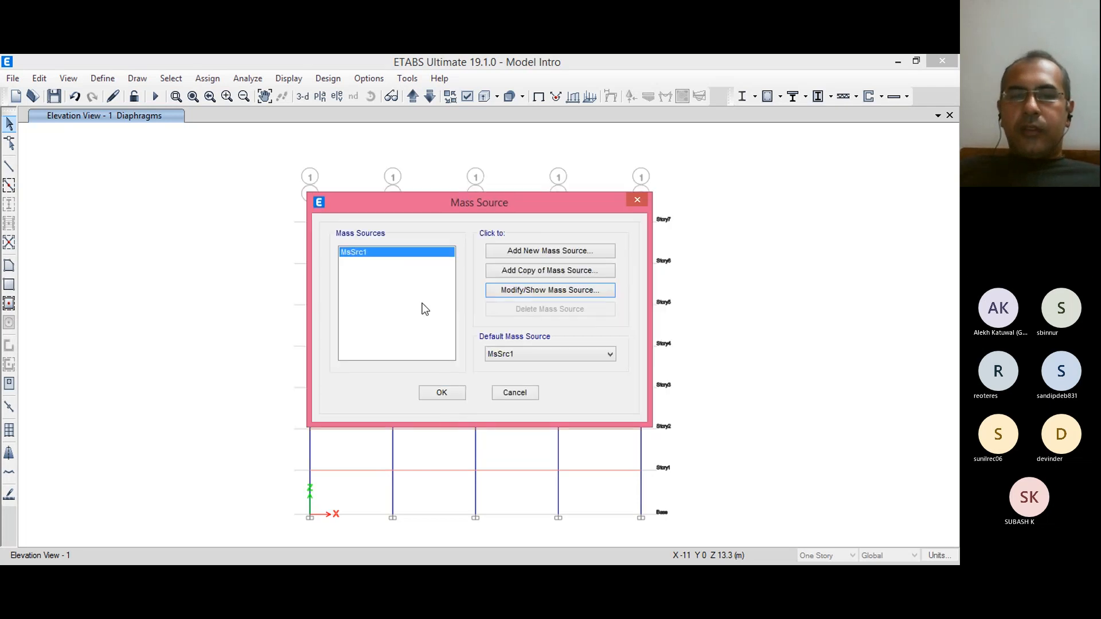
{"action": "left_click", "coordinate": [449, 393]}
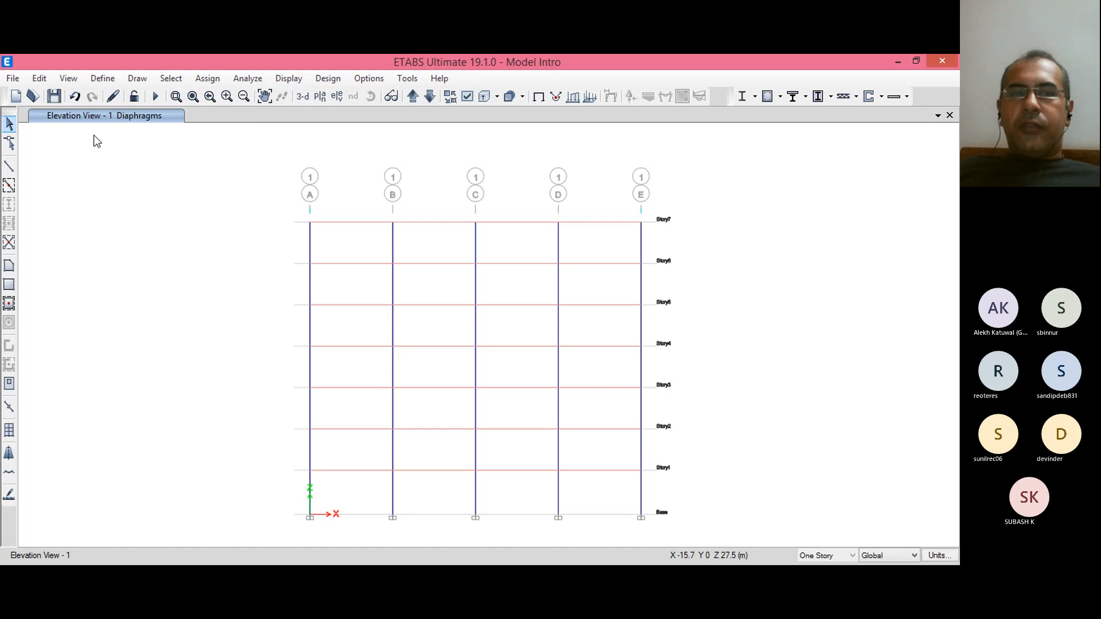
Step: Set the preset P-Delta method to Iterative - Based on Loads and add the Dead pattern with scale factor 1.2
{"action": "left_click", "coordinate": [104, 80]}
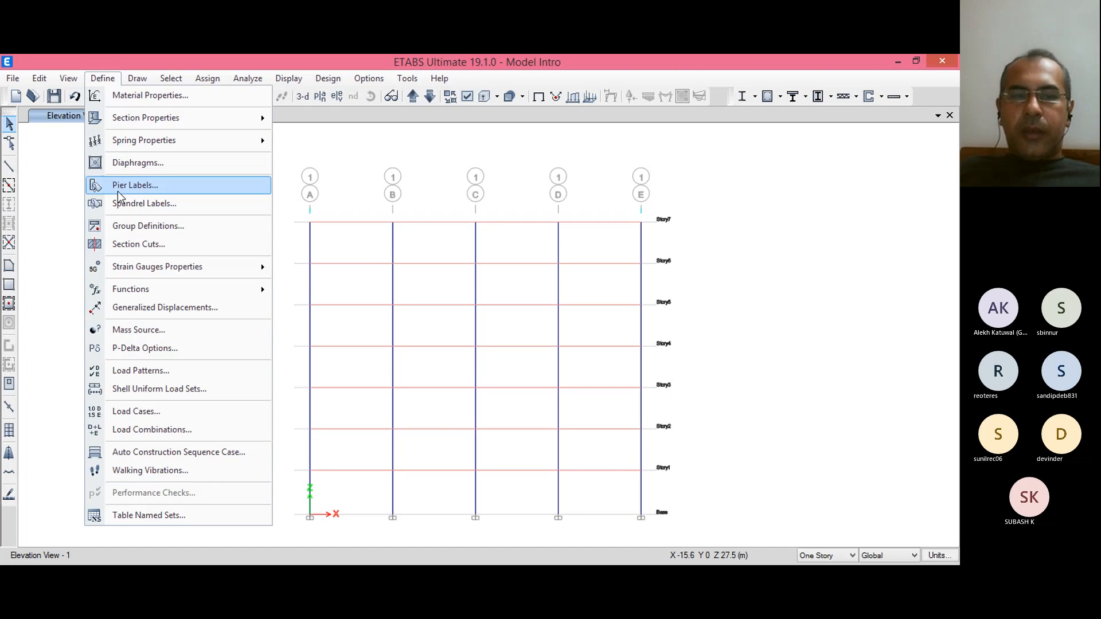
{"action": "left_click", "coordinate": [120, 349]}
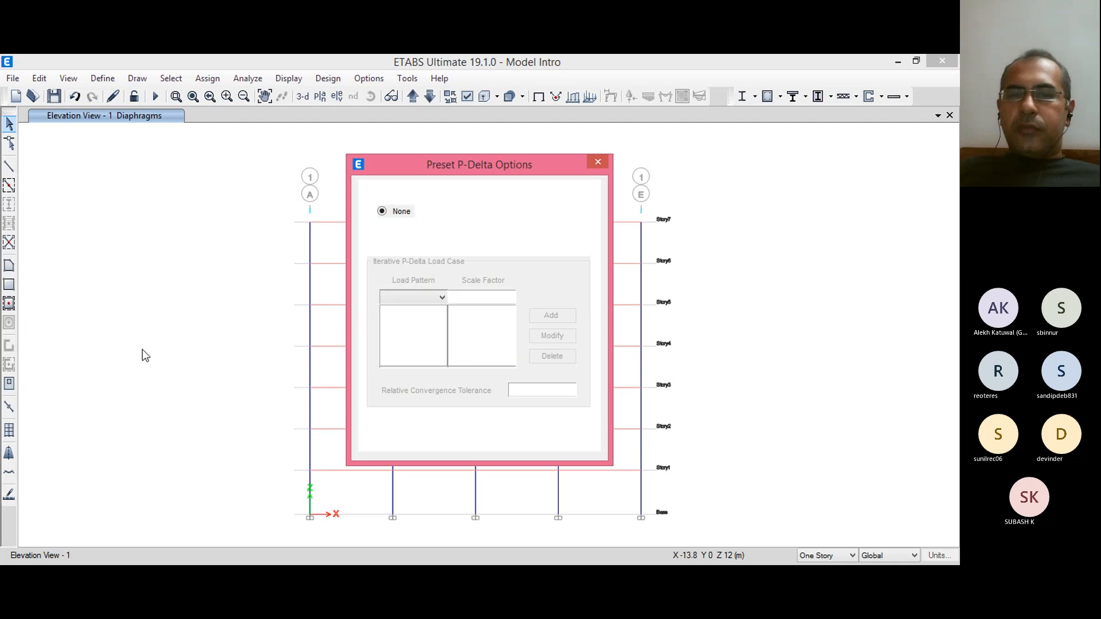
{"action": "left_click", "coordinate": [427, 244]}
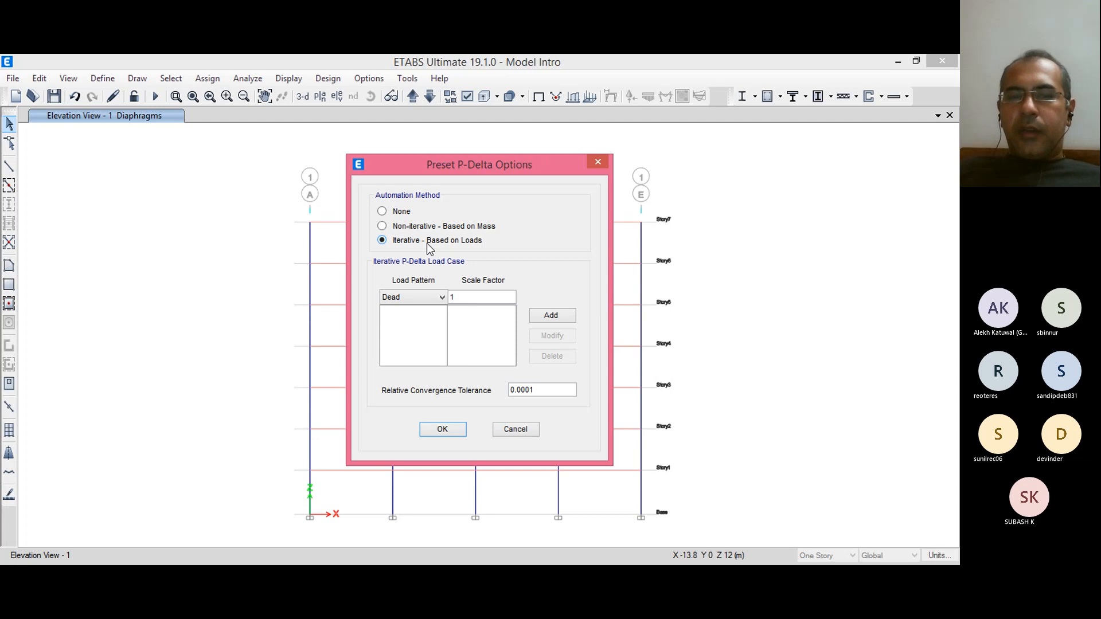
{"action": "left_click", "coordinate": [461, 294]}
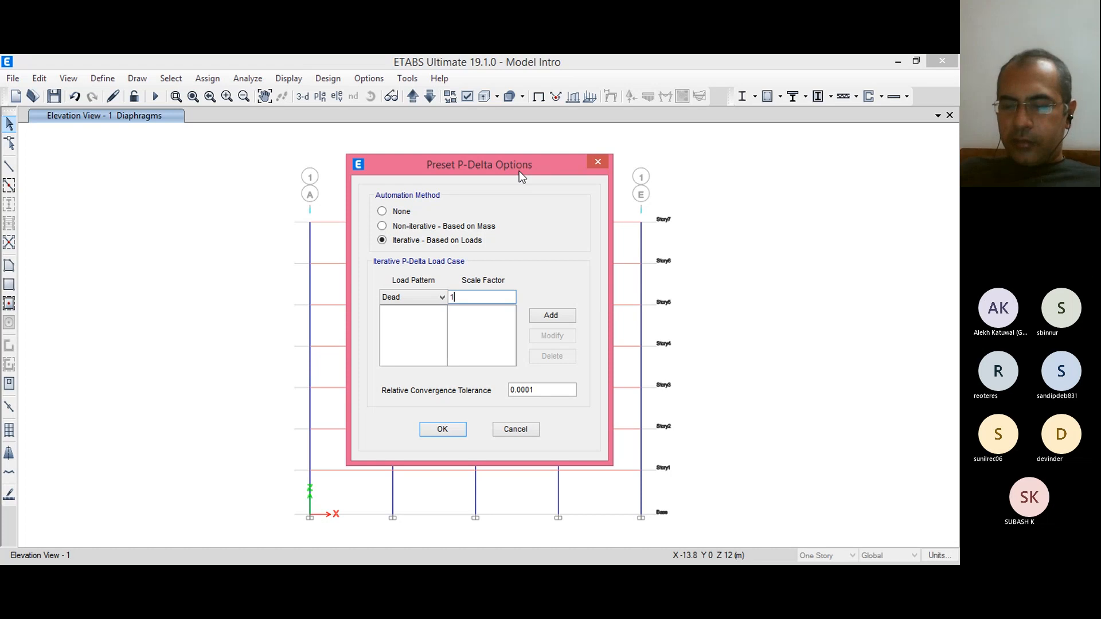
{"action": "type", "text": ".2"}
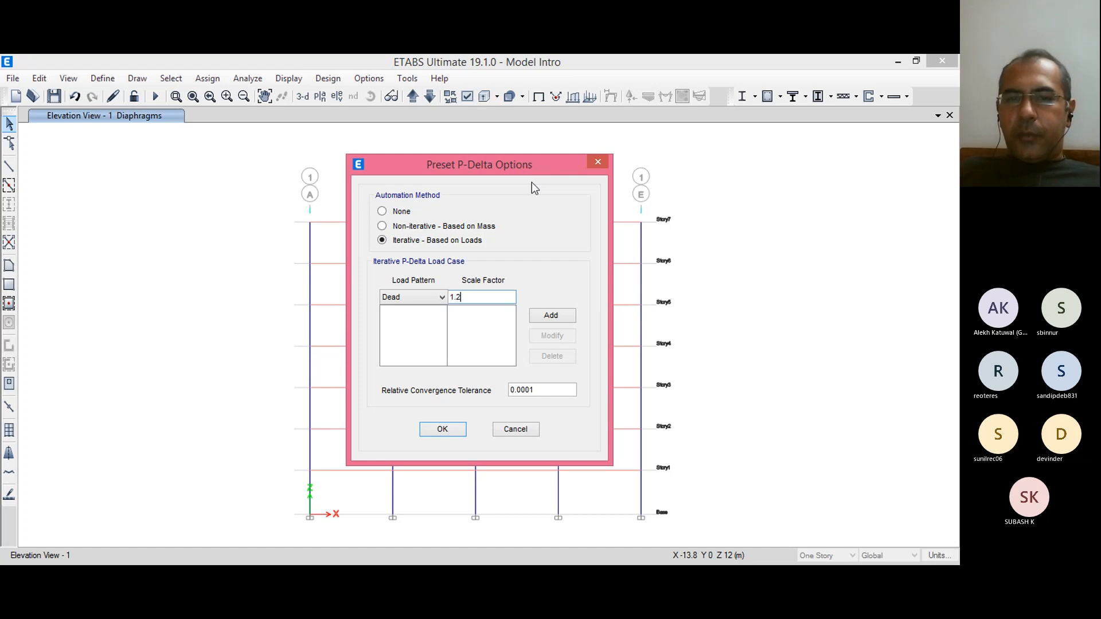
{"action": "left_click", "coordinate": [548, 318]}
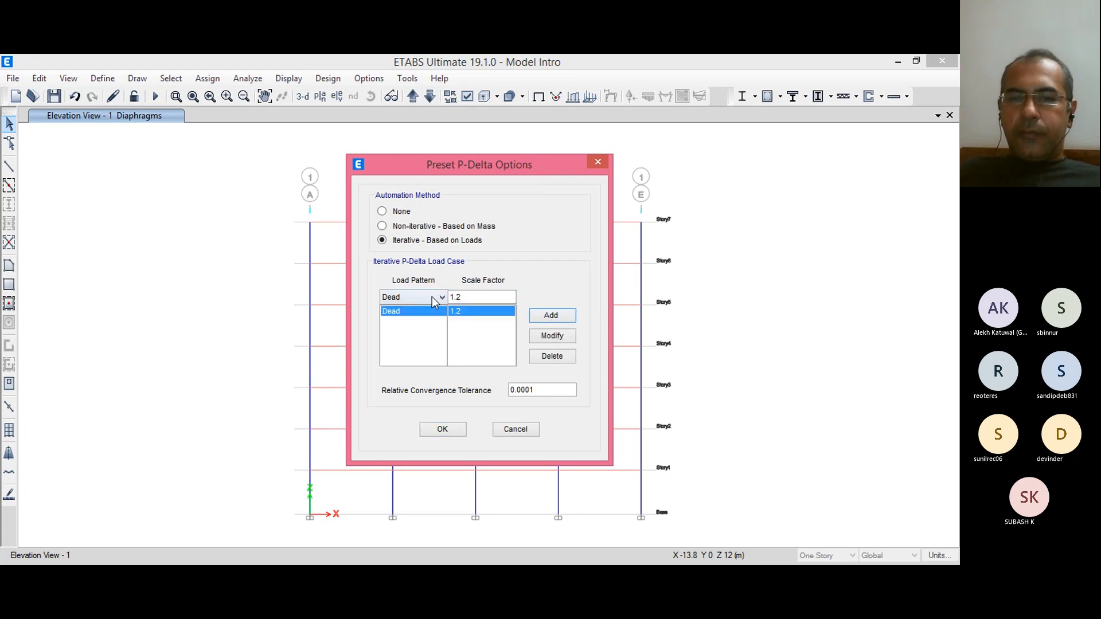
Step: Add the FF and Infill load patterns to the iterative P-Delta load case, each with scale factor 1.2
{"action": "left_click", "coordinate": [432, 297]}
{"action": "left_click", "coordinate": [417, 348]}
{"action": "left_click", "coordinate": [551, 316]}
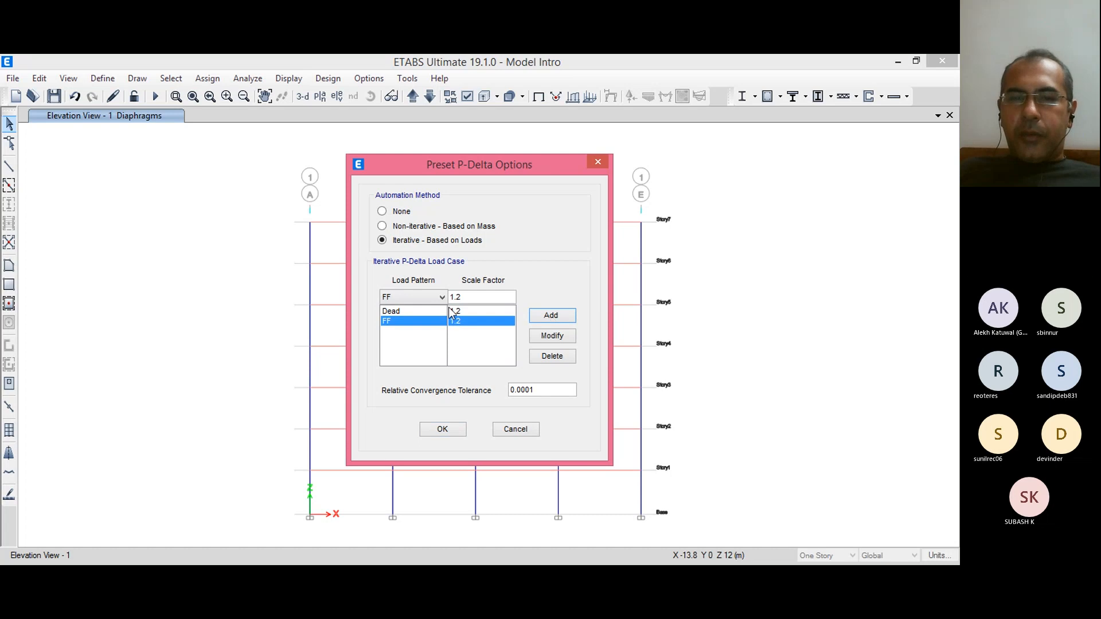
{"action": "left_click", "coordinate": [436, 297]}
{"action": "left_click", "coordinate": [416, 359]}
{"action": "left_click", "coordinate": [536, 317]}
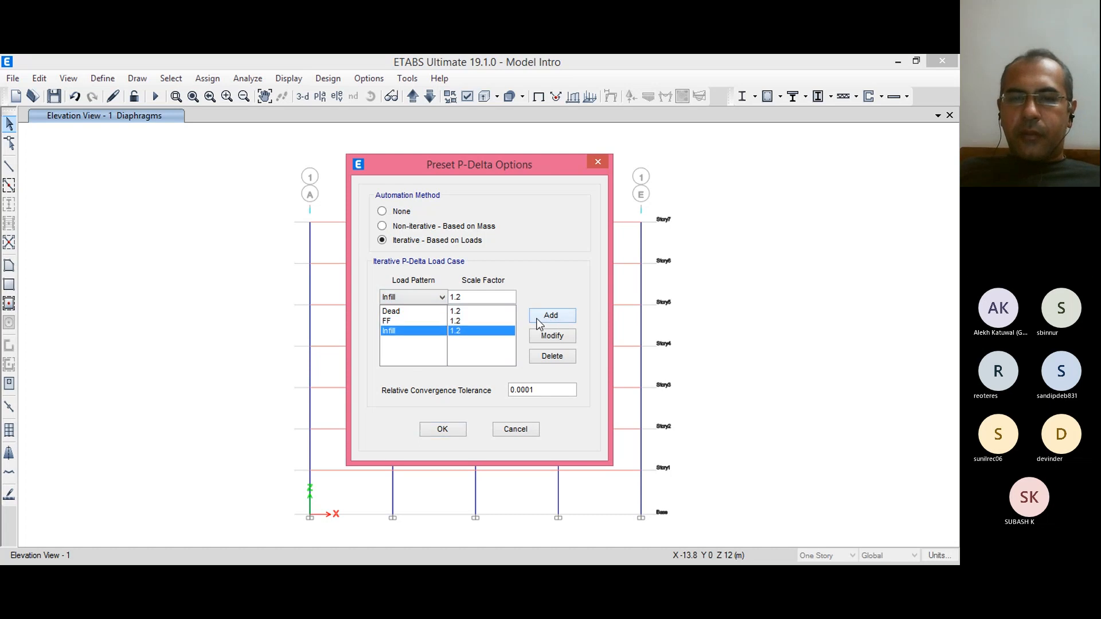
Step: Add the Live pattern to the P-Delta load case with scale factor 0.5 and accept the P-Delta options
{"action": "left_click", "coordinate": [438, 297]}
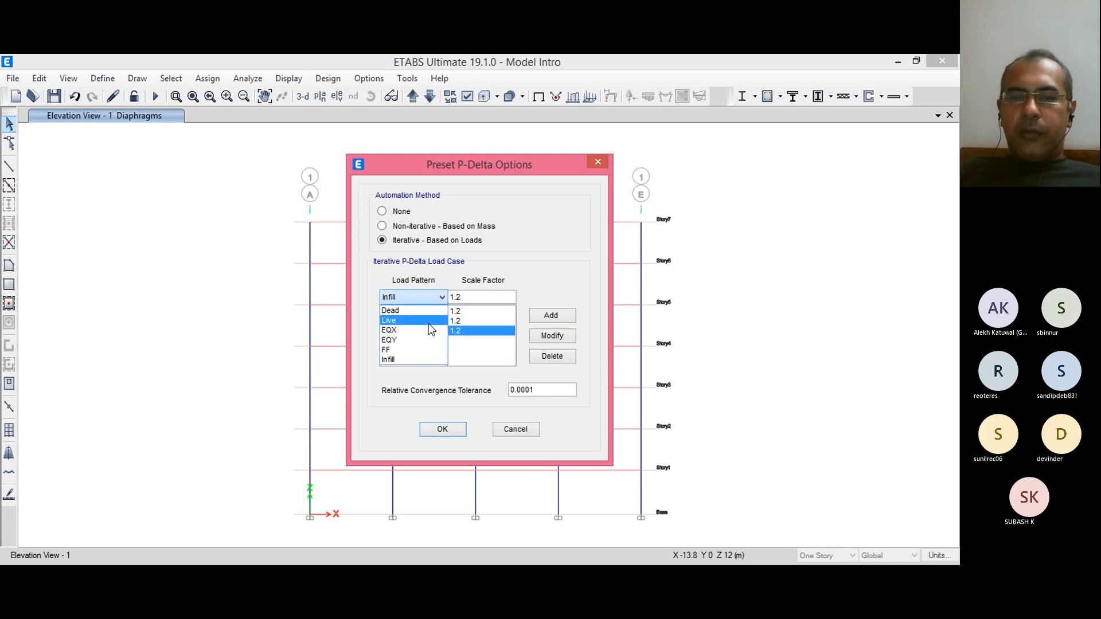
{"action": "left_click", "coordinate": [428, 322]}
{"action": "key", "text": "Tab"}
{"action": "type", "text": "0.5"}
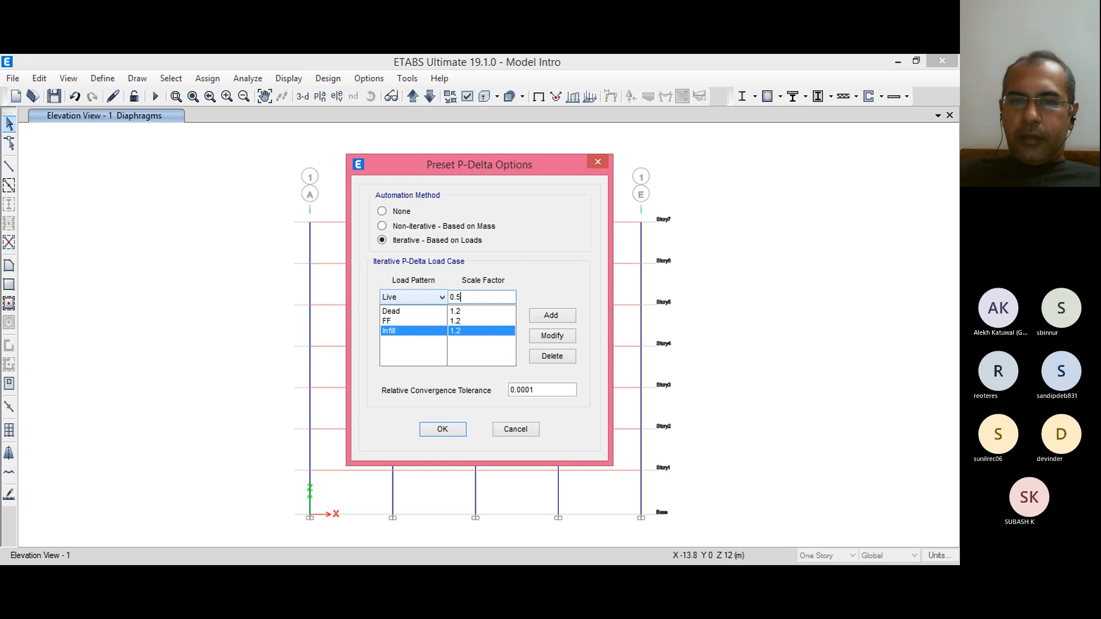
{"action": "left_click", "coordinate": [554, 319]}
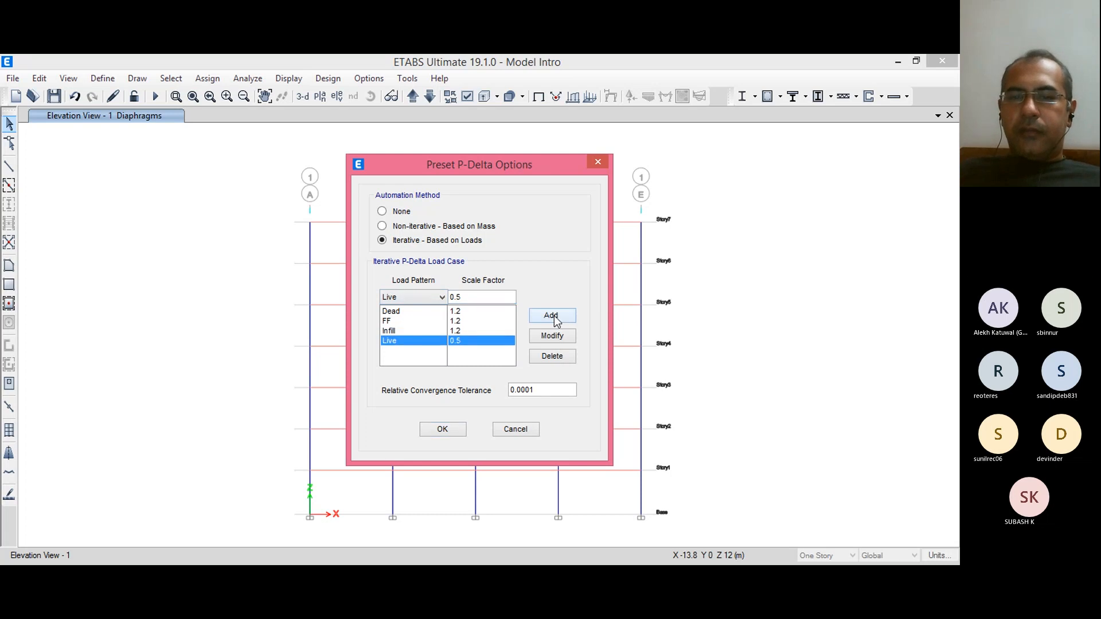
{"action": "left_click", "coordinate": [458, 430]}
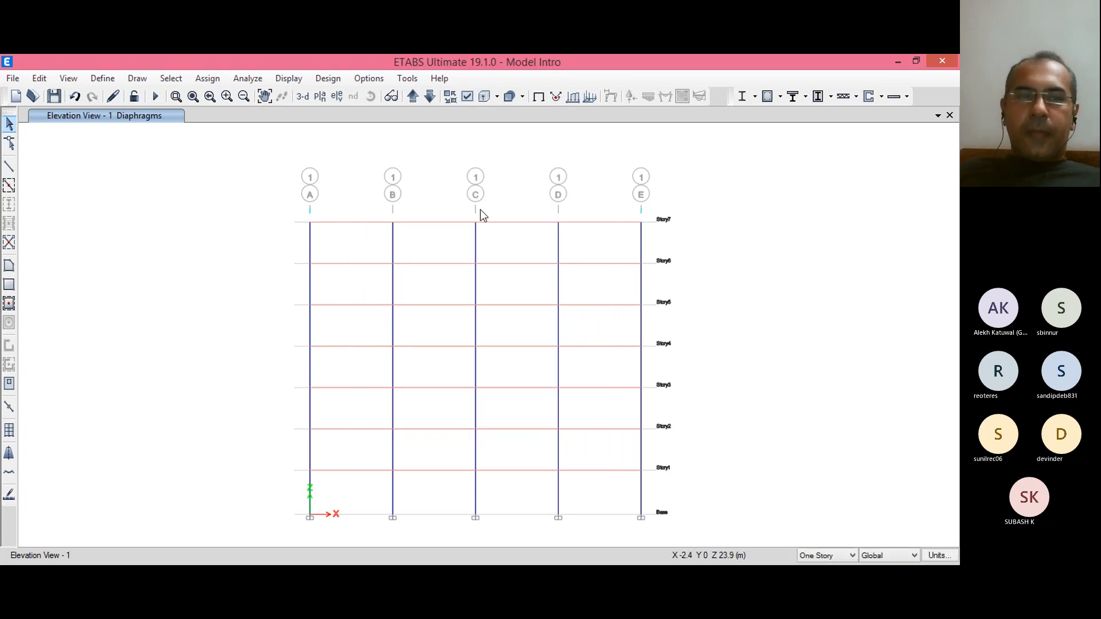
Step: Set the Modal load case's maximum number of modes to 25 and accept its load case data
{"action": "left_click", "coordinate": [101, 80]}
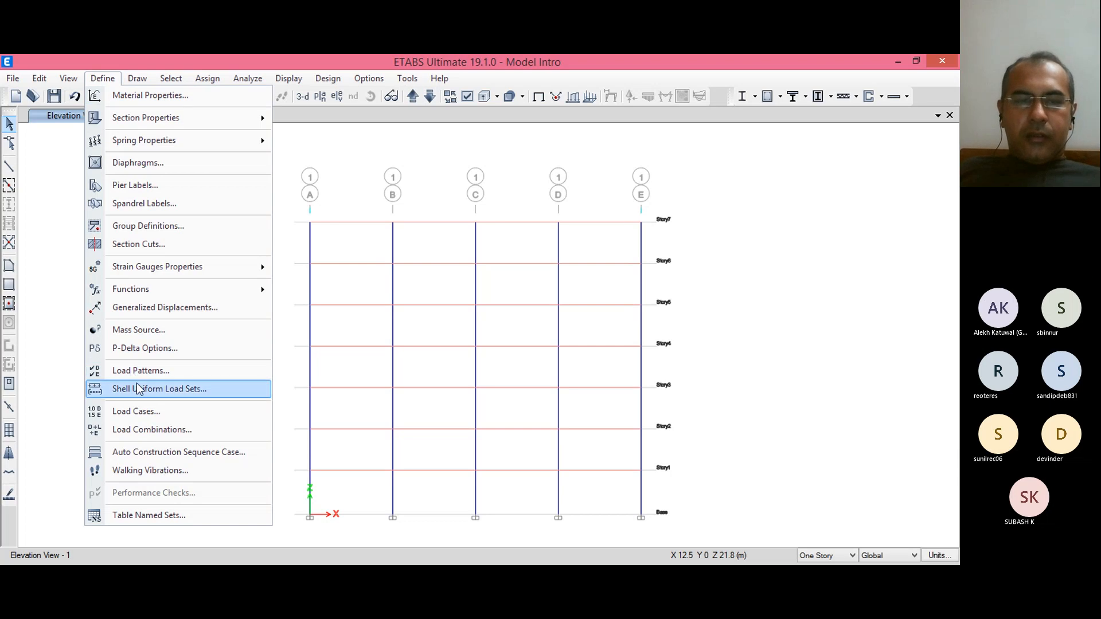
{"action": "left_click", "coordinate": [152, 412]}
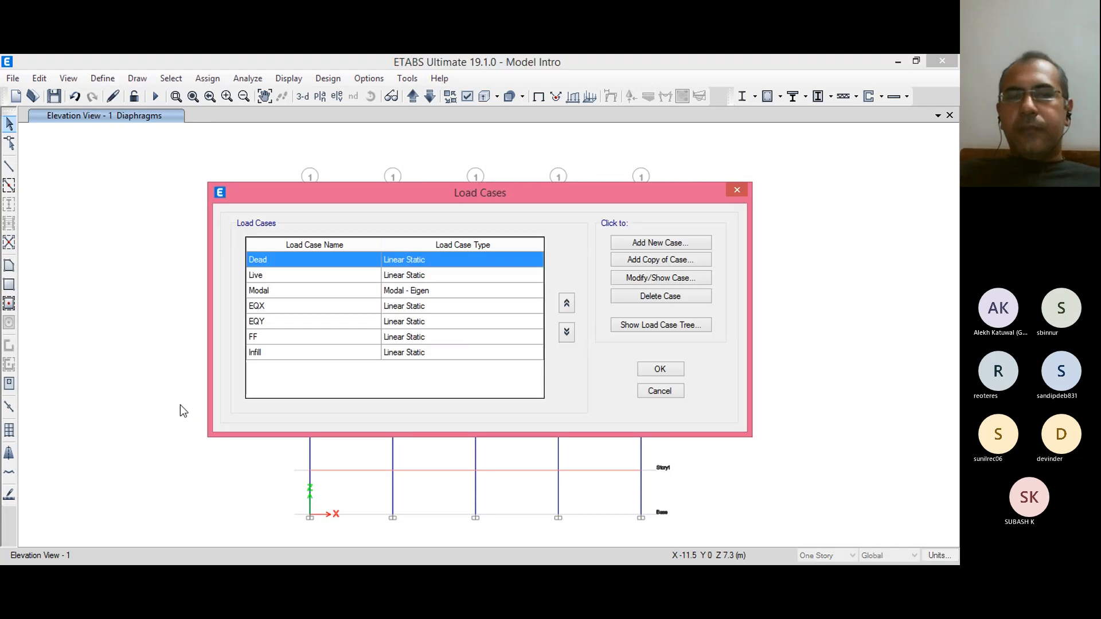
{"action": "left_click", "coordinate": [292, 275]}
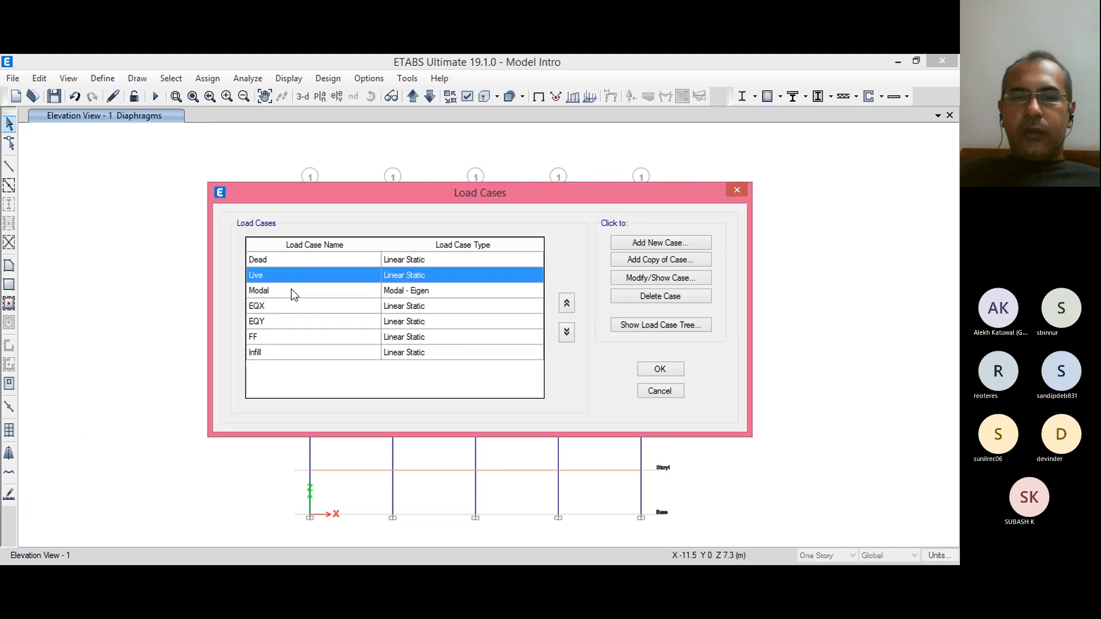
{"action": "left_click", "coordinate": [291, 291]}
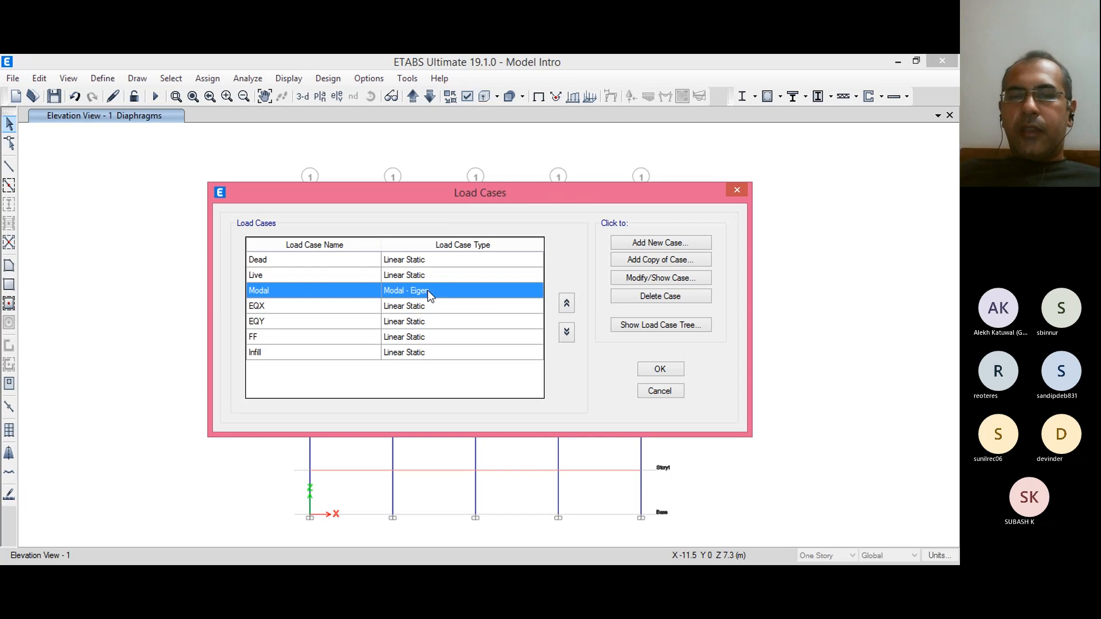
{"action": "left_click", "coordinate": [652, 279]}
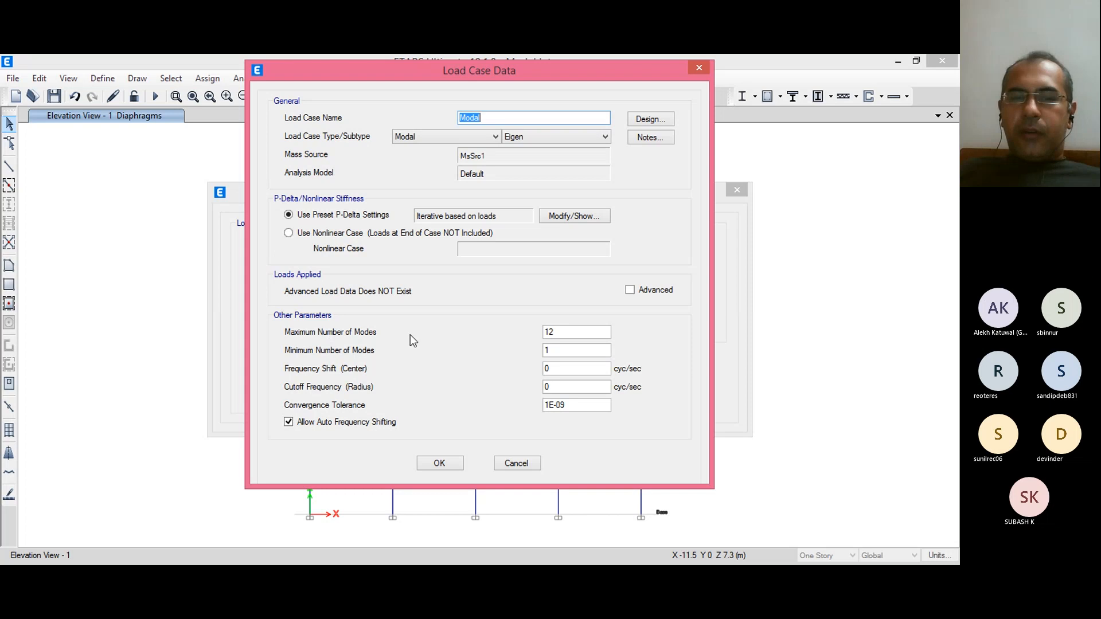
{"action": "double_click", "coordinate": [560, 331]}
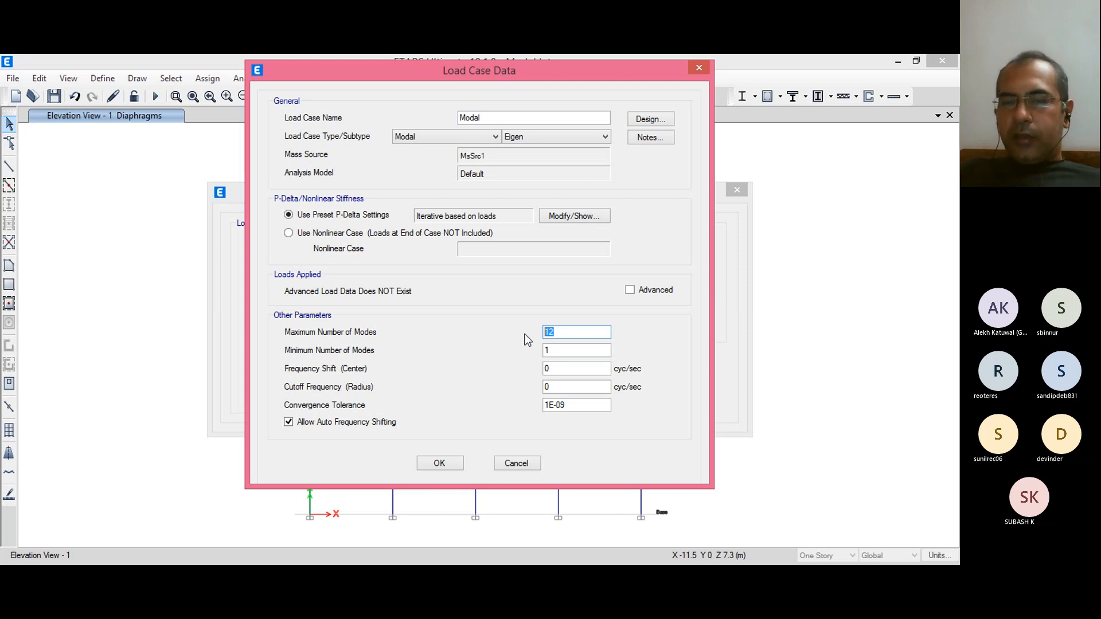
{"action": "type", "text": "25"}
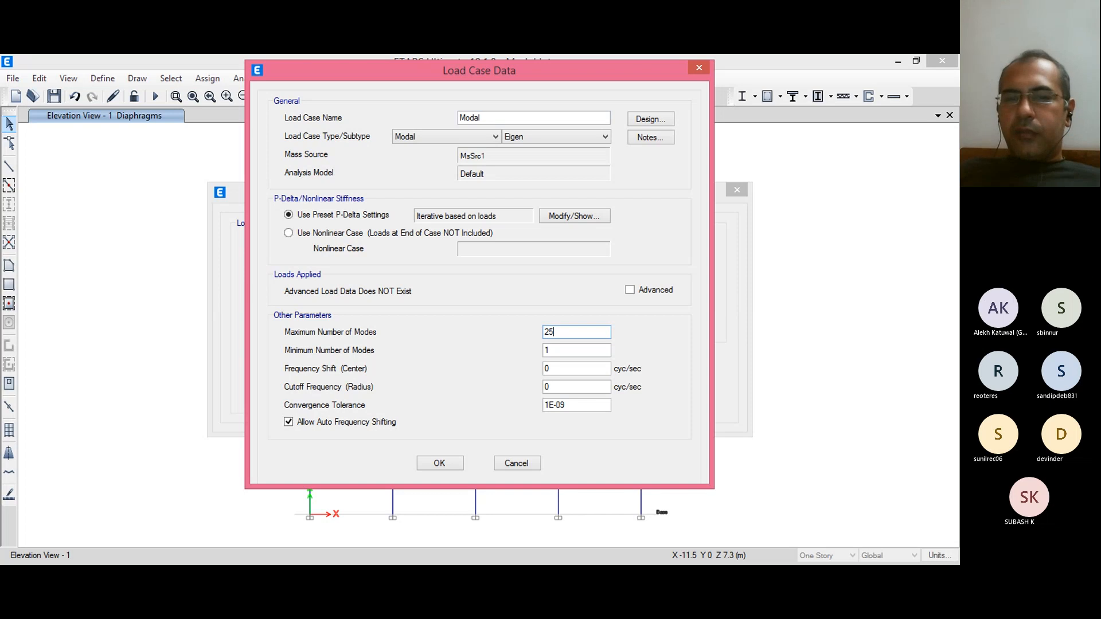
{"action": "left_click", "coordinate": [576, 351]}
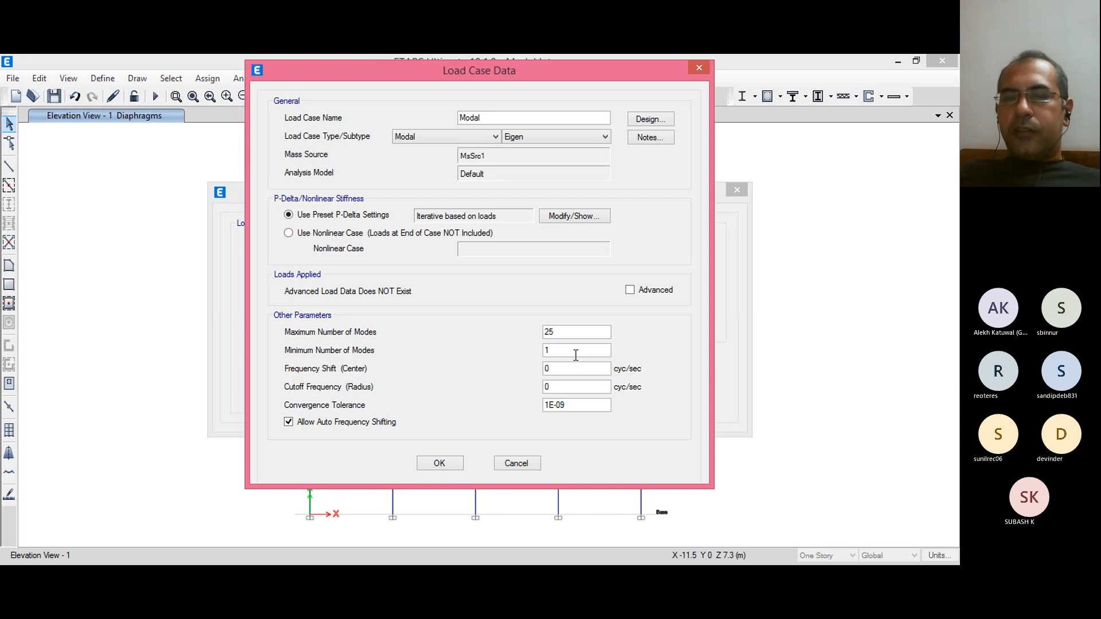
{"action": "left_click", "coordinate": [568, 331]}
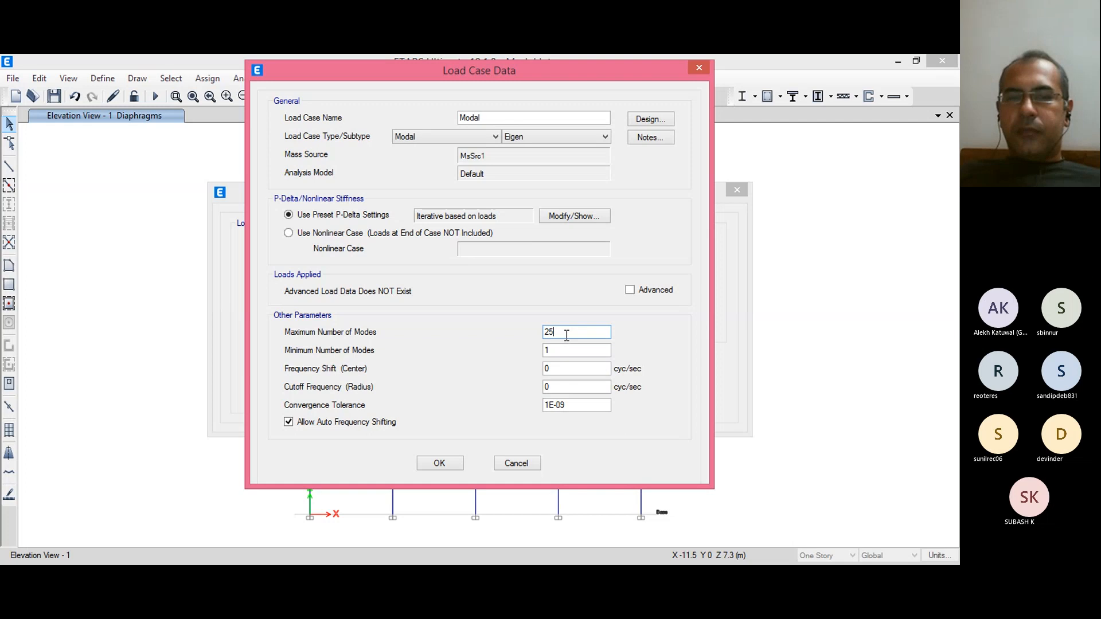
{"action": "left_click", "coordinate": [450, 463]}
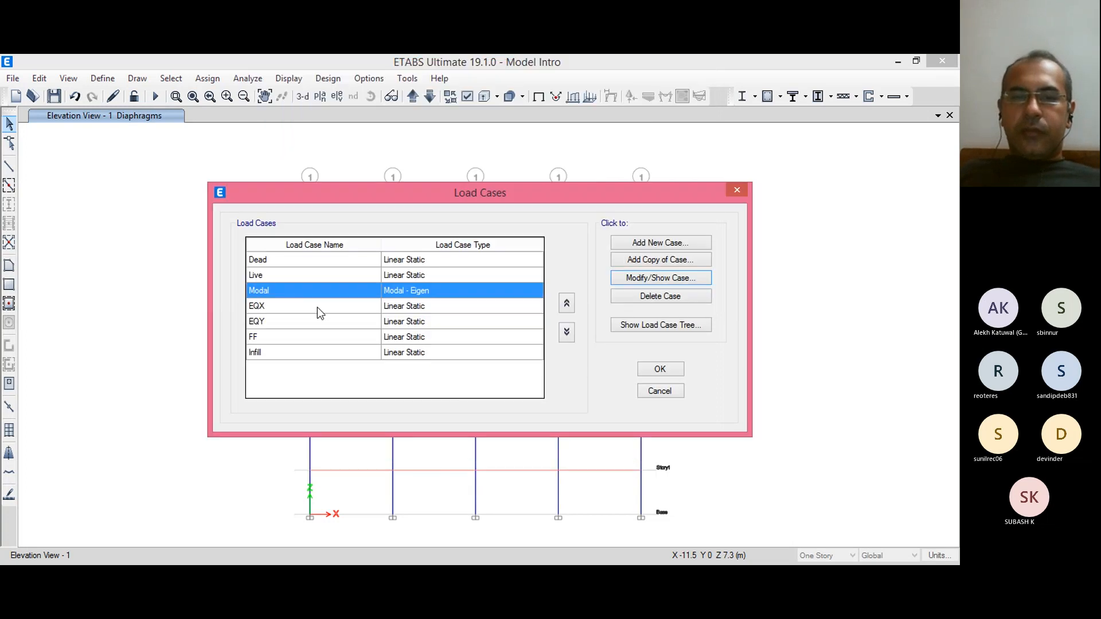
Step: Look through the EQX, EQY, FF and Infill load cases and the data form for a new case, cancelling out of the load case definitions
{"action": "left_click", "coordinate": [345, 307]}
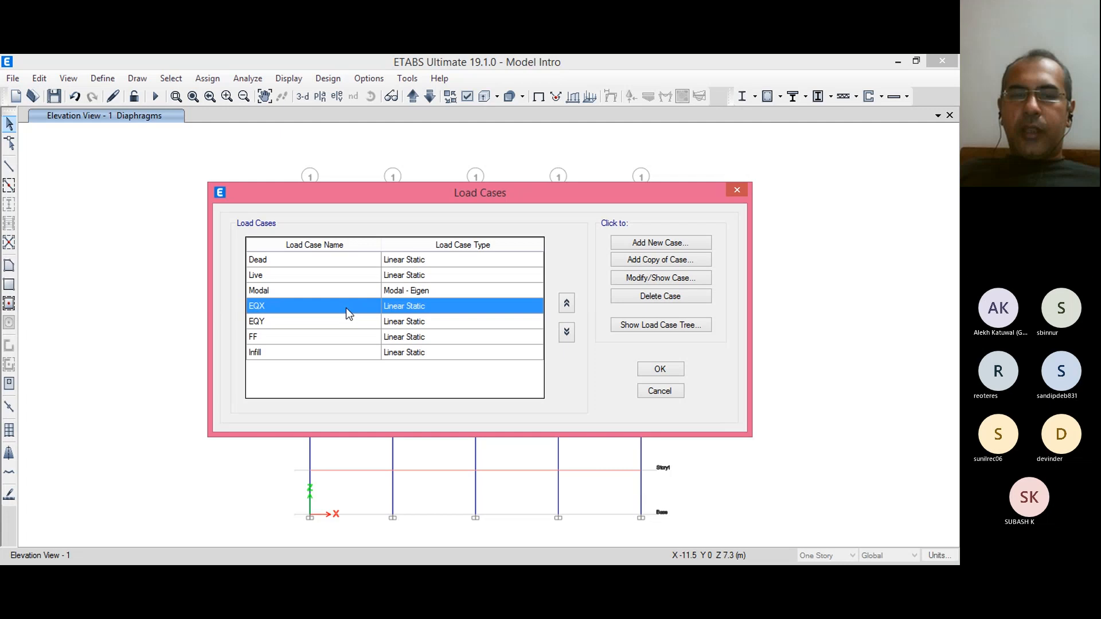
{"action": "left_click", "coordinate": [423, 323]}
{"action": "left_click", "coordinate": [425, 337]}
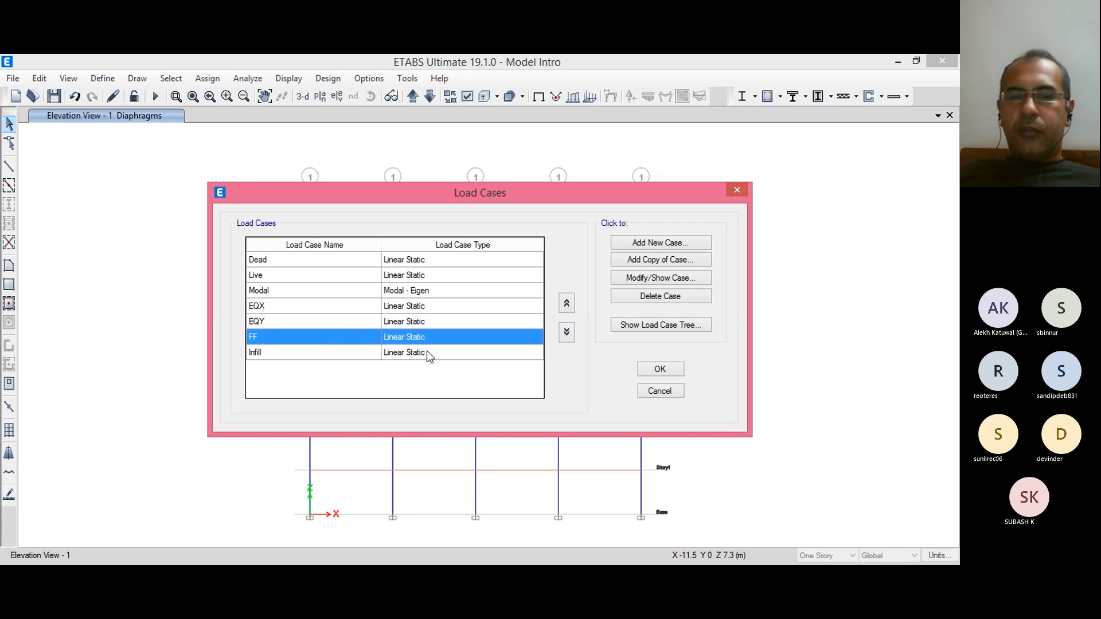
{"action": "left_click", "coordinate": [428, 352]}
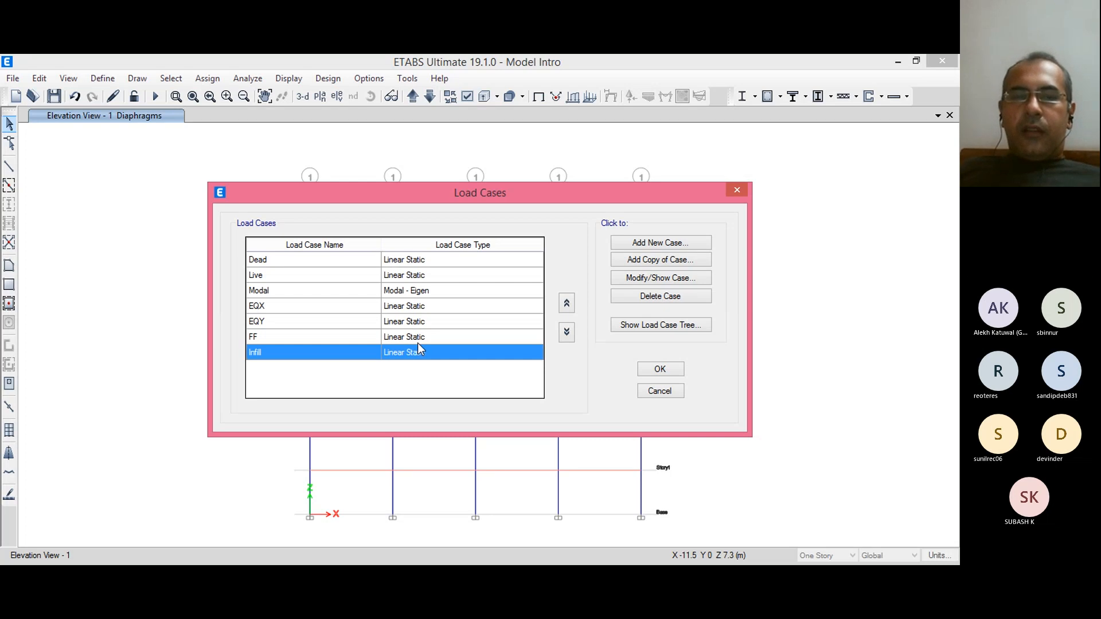
{"action": "left_click", "coordinate": [642, 245]}
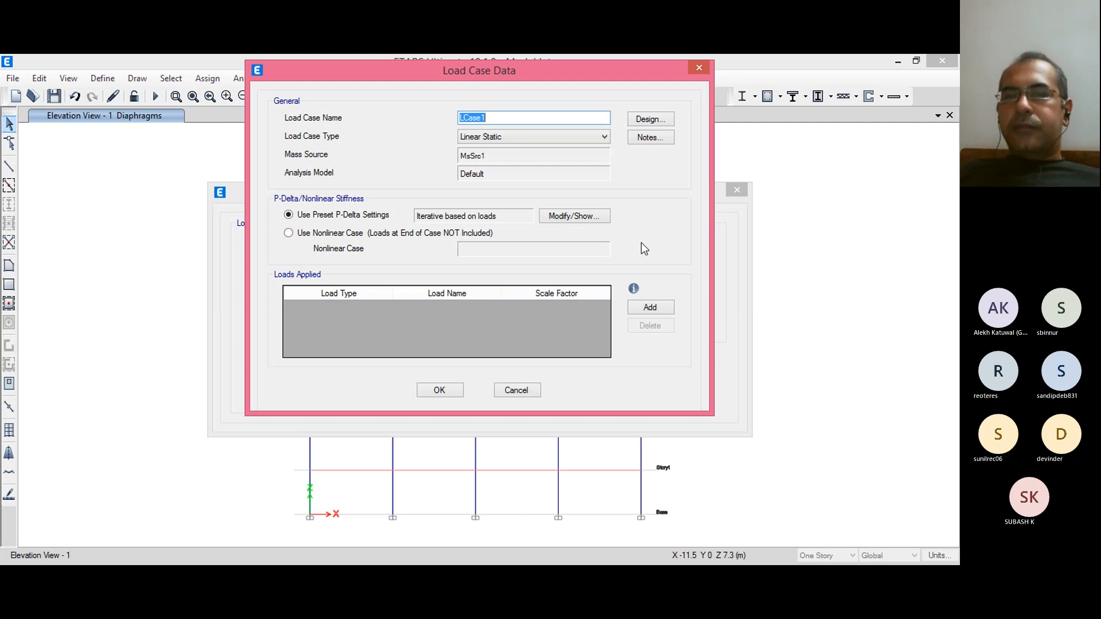
{"action": "left_click", "coordinate": [515, 390]}
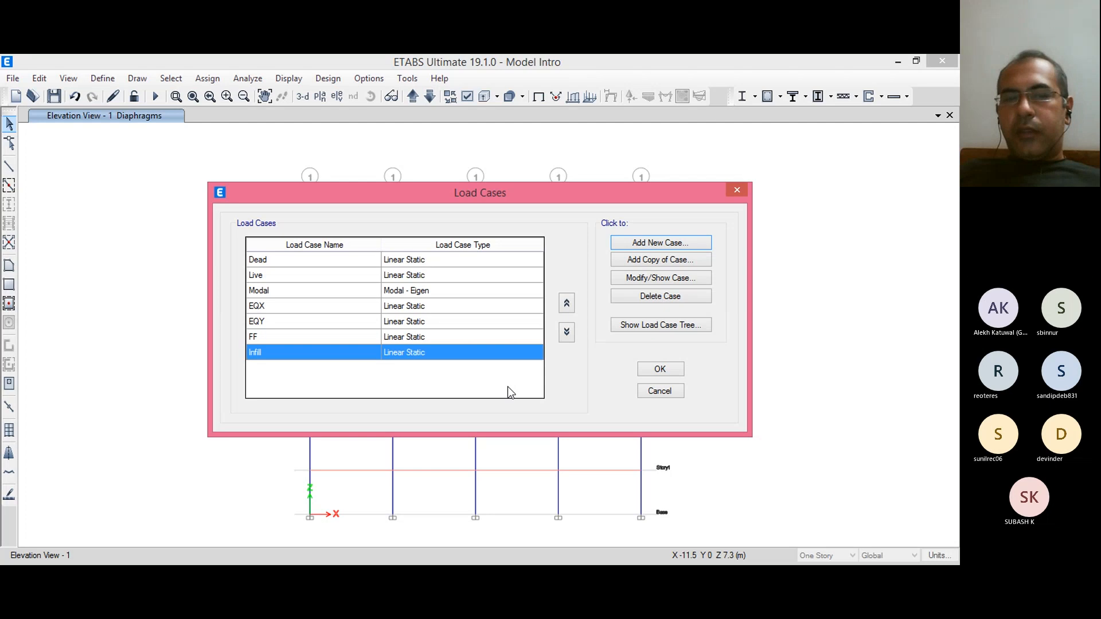
{"action": "left_click", "coordinate": [657, 390]}
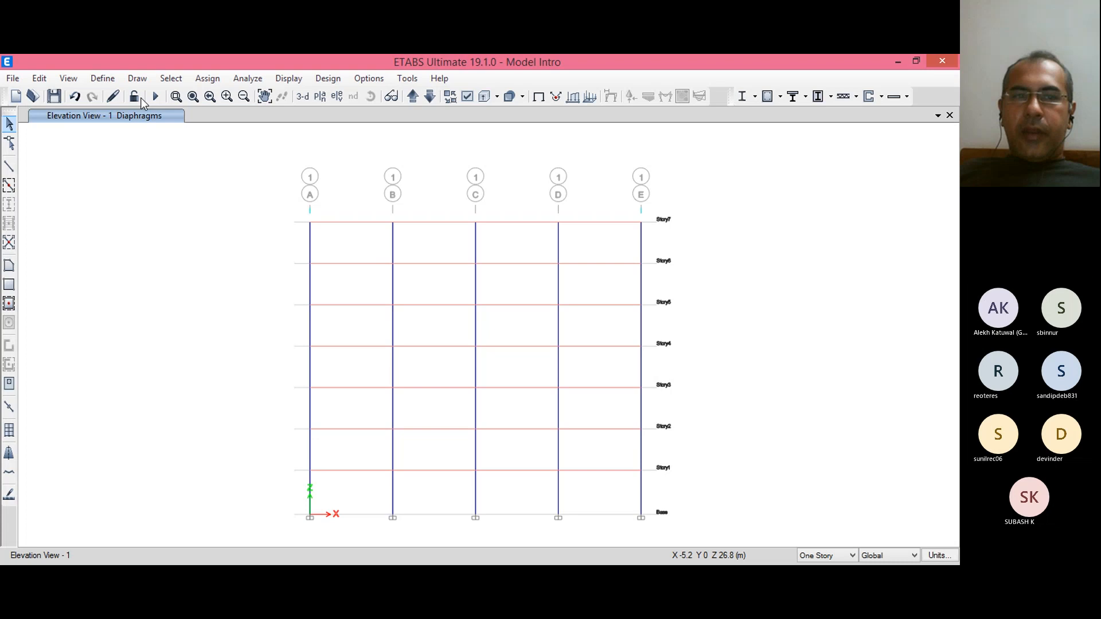
Step: Try out default design combinations for concrete frame and concrete shear wall design, converted to user combinations, and leave without adding any
{"action": "left_click", "coordinate": [102, 78]}
{"action": "left_click", "coordinate": [147, 433]}
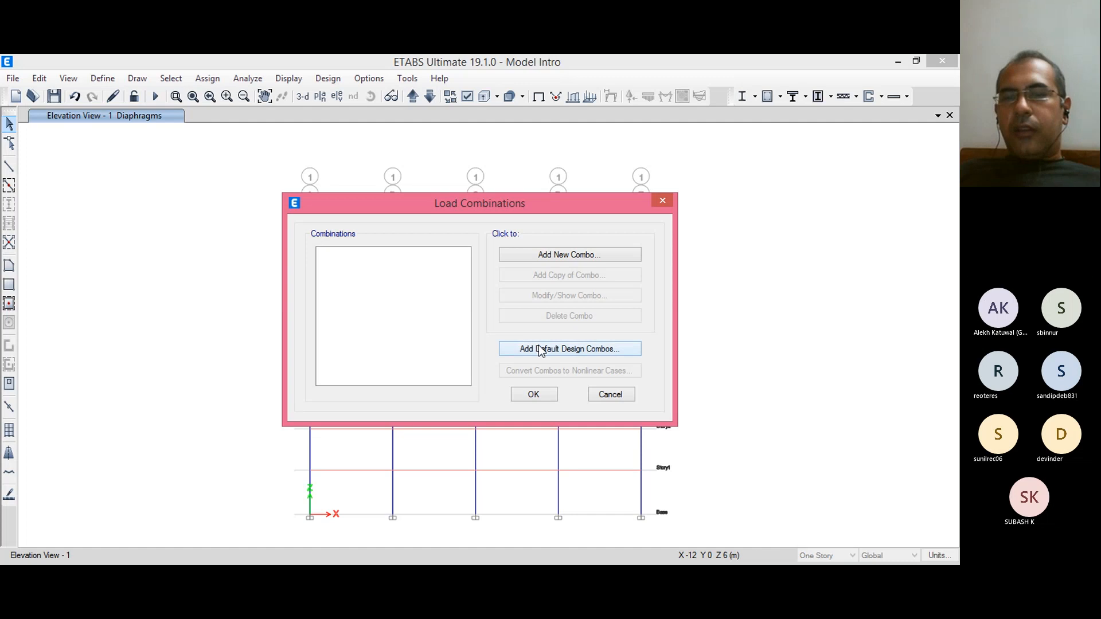
{"action": "left_click", "coordinate": [538, 347]}
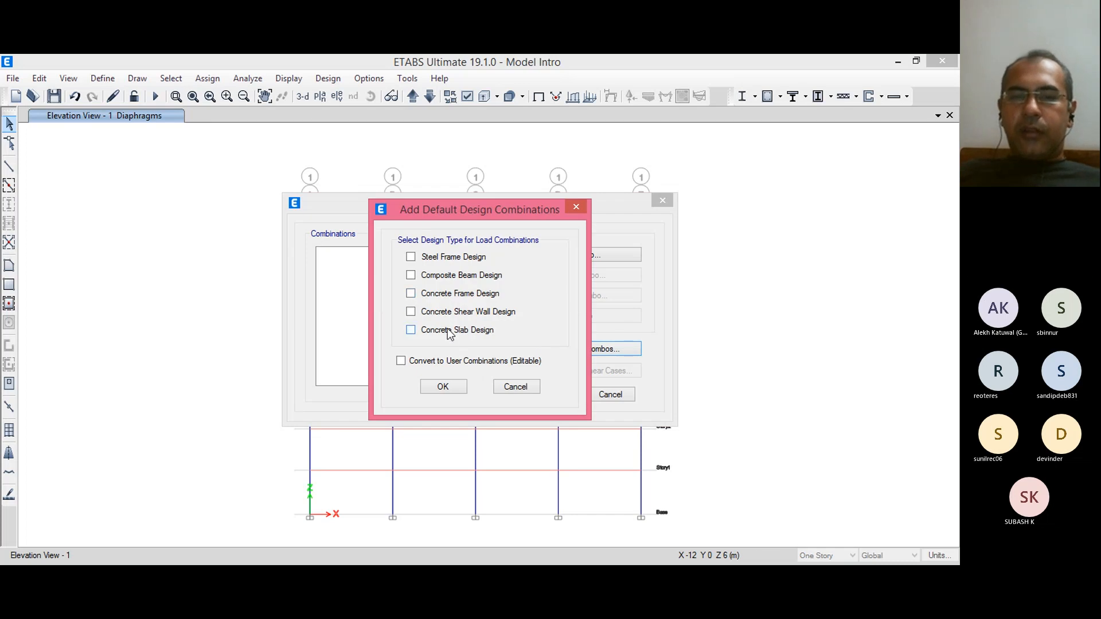
{"action": "left_click", "coordinate": [452, 296]}
{"action": "left_click", "coordinate": [452, 311]}
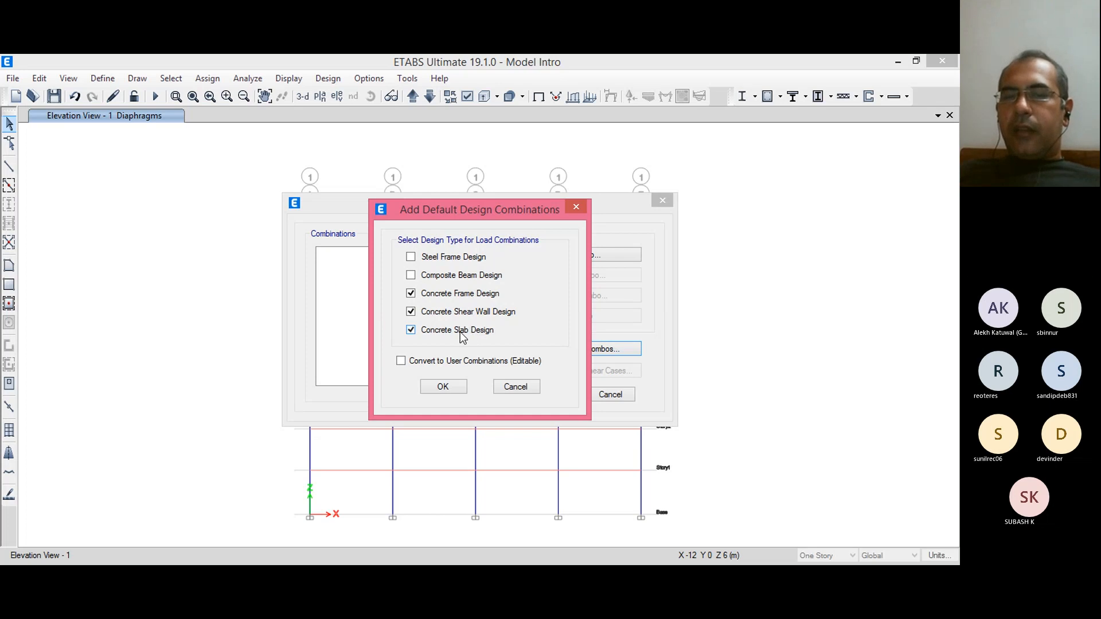
{"action": "left_click", "coordinate": [460, 332]}
{"action": "left_click", "coordinate": [484, 332]}
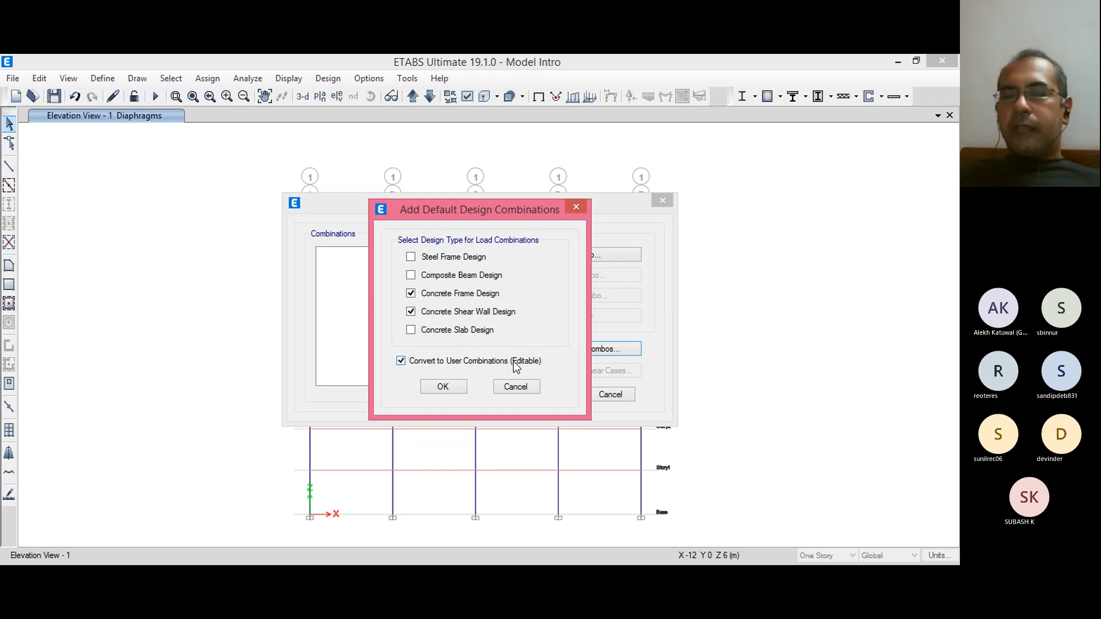
{"action": "left_click", "coordinate": [495, 366]}
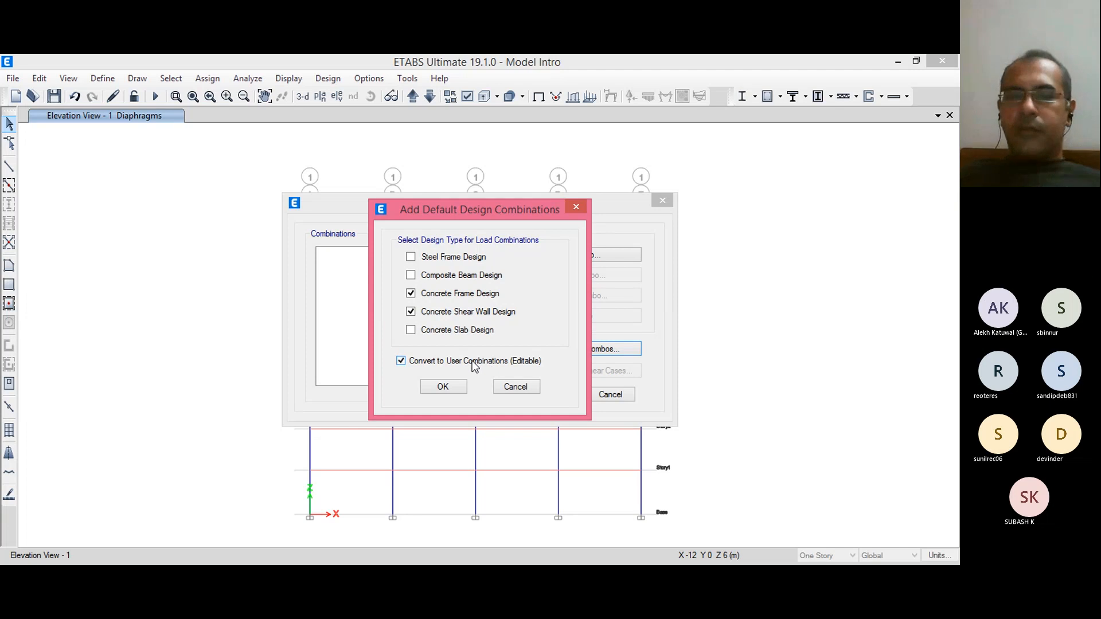
{"action": "left_click", "coordinate": [439, 294]}
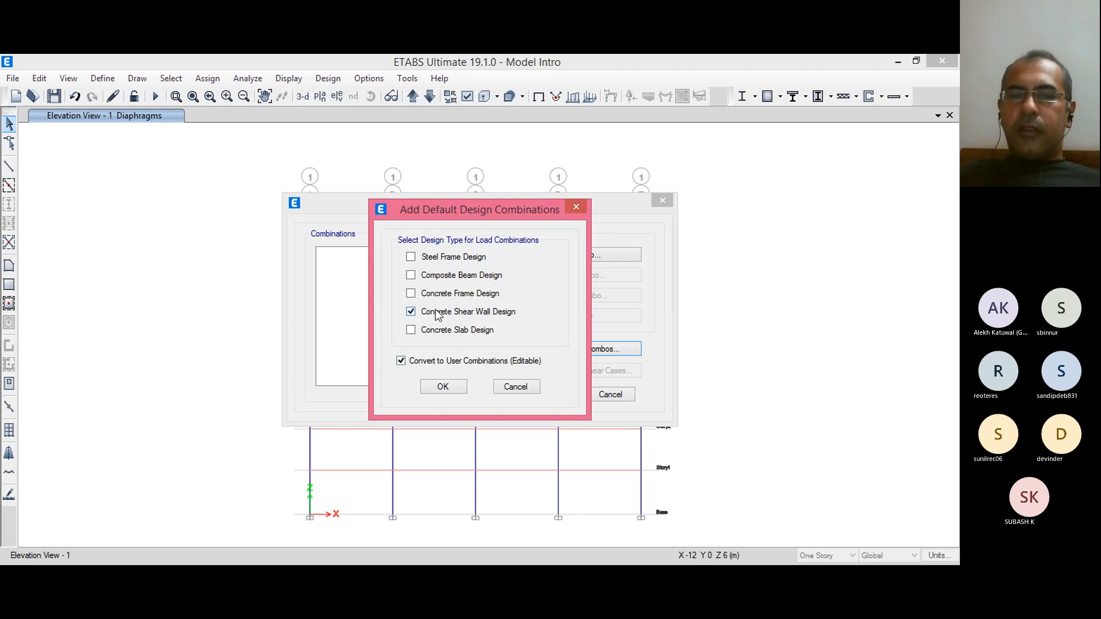
{"action": "left_click", "coordinate": [439, 312]}
{"action": "left_click", "coordinate": [442, 361]}
{"action": "left_click", "coordinate": [507, 388]}
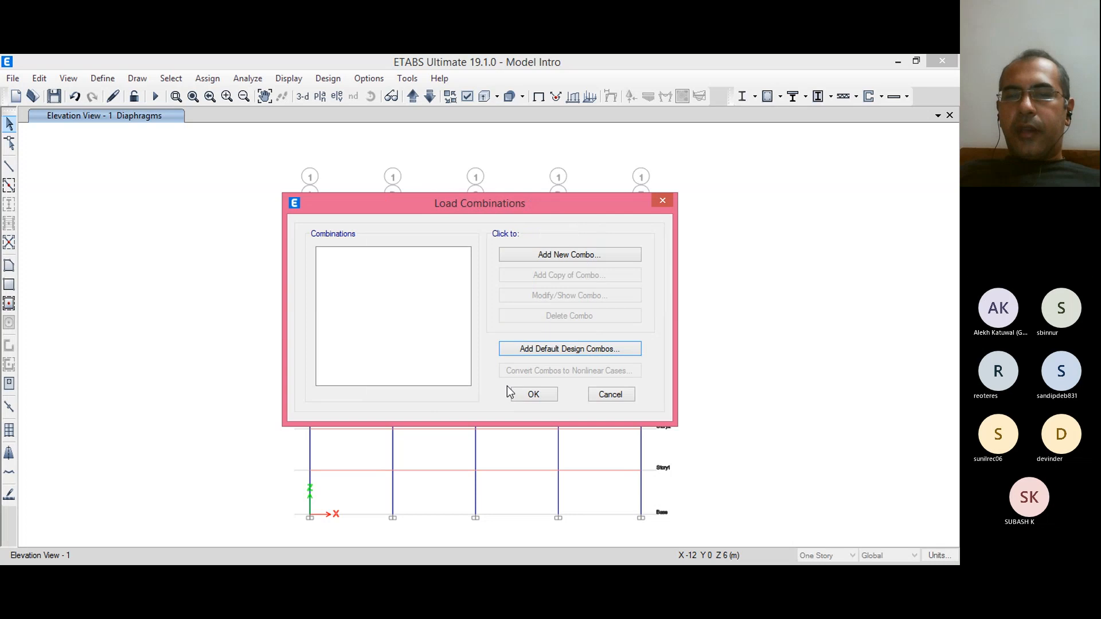
{"action": "left_click", "coordinate": [599, 394]}
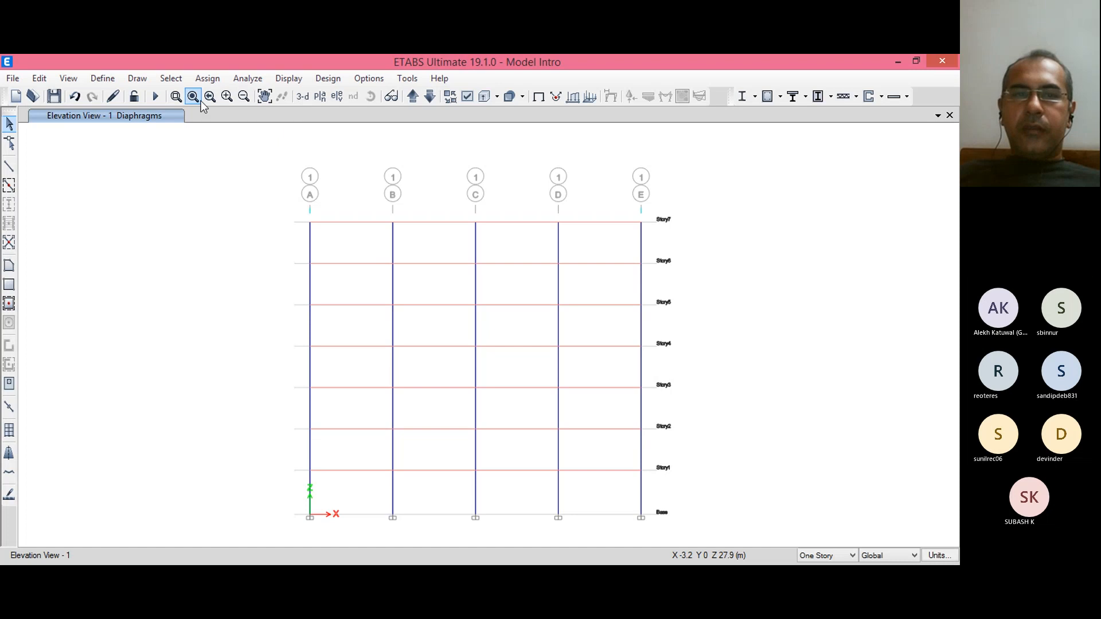
Step: Review the load cases set to run, switch EQY to Do Not Run and back to Run, and cancel the run settings
{"action": "left_click", "coordinate": [248, 80]}
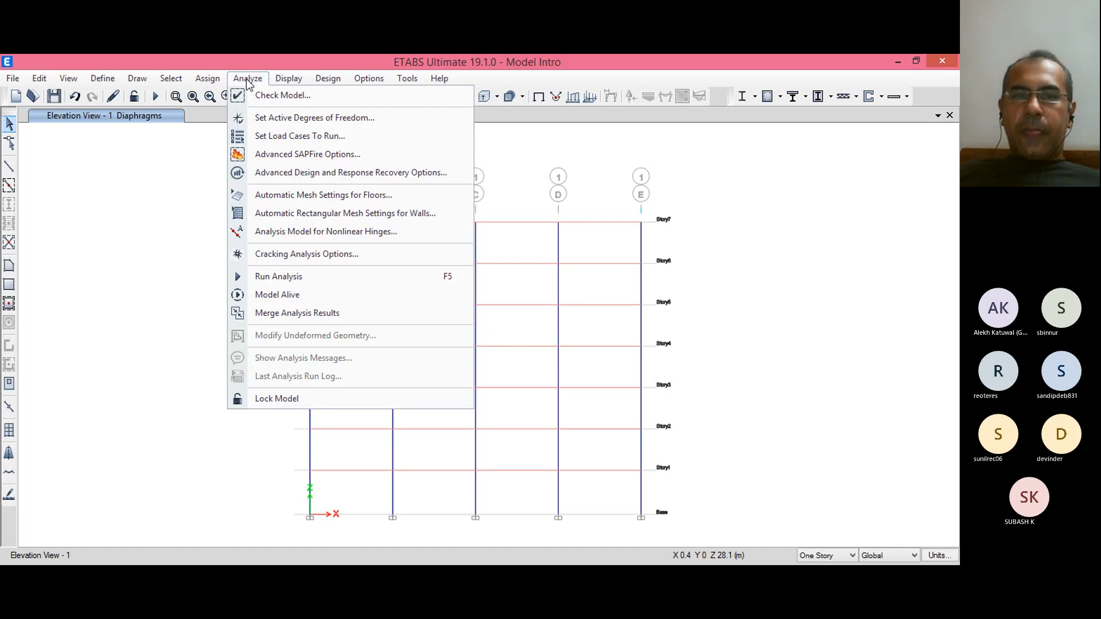
{"action": "left_click", "coordinate": [272, 144]}
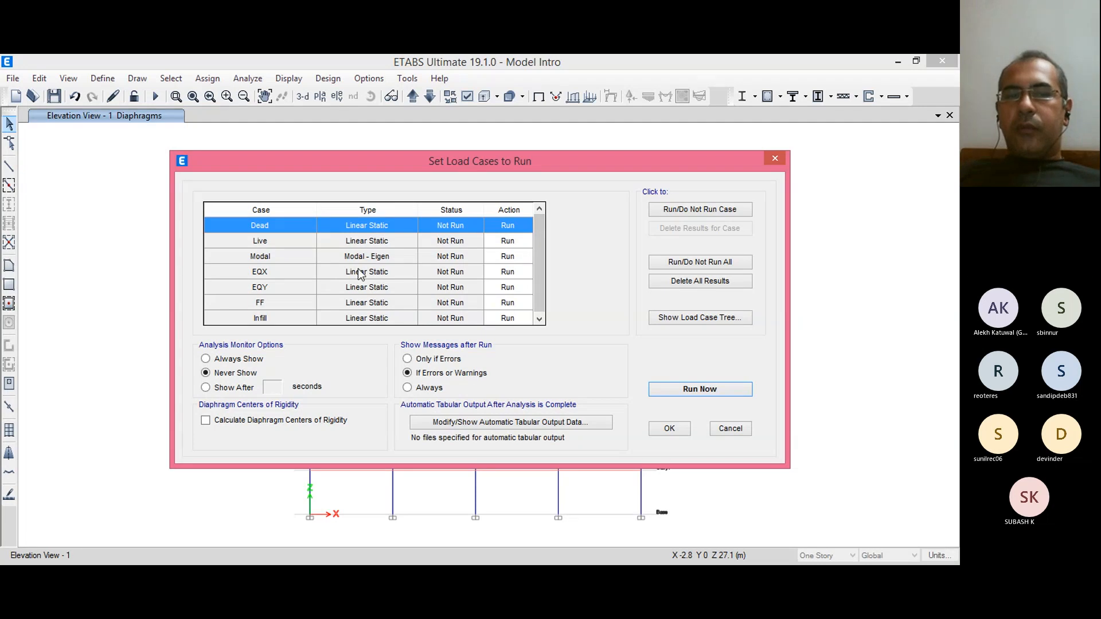
{"action": "left_click", "coordinate": [270, 288]}
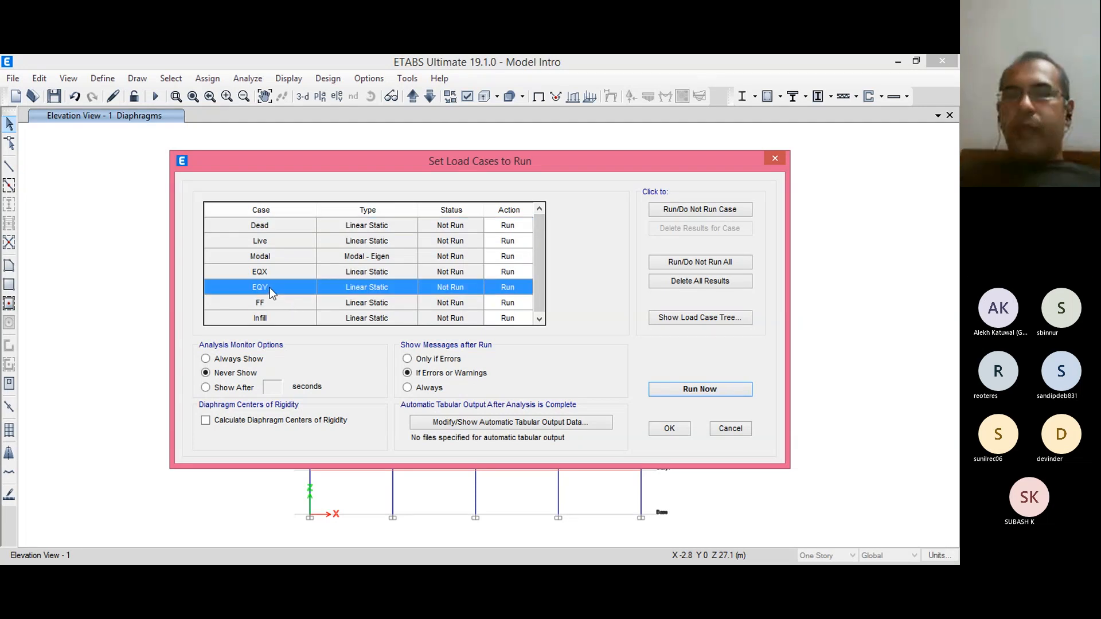
{"action": "left_click", "coordinate": [675, 209]}
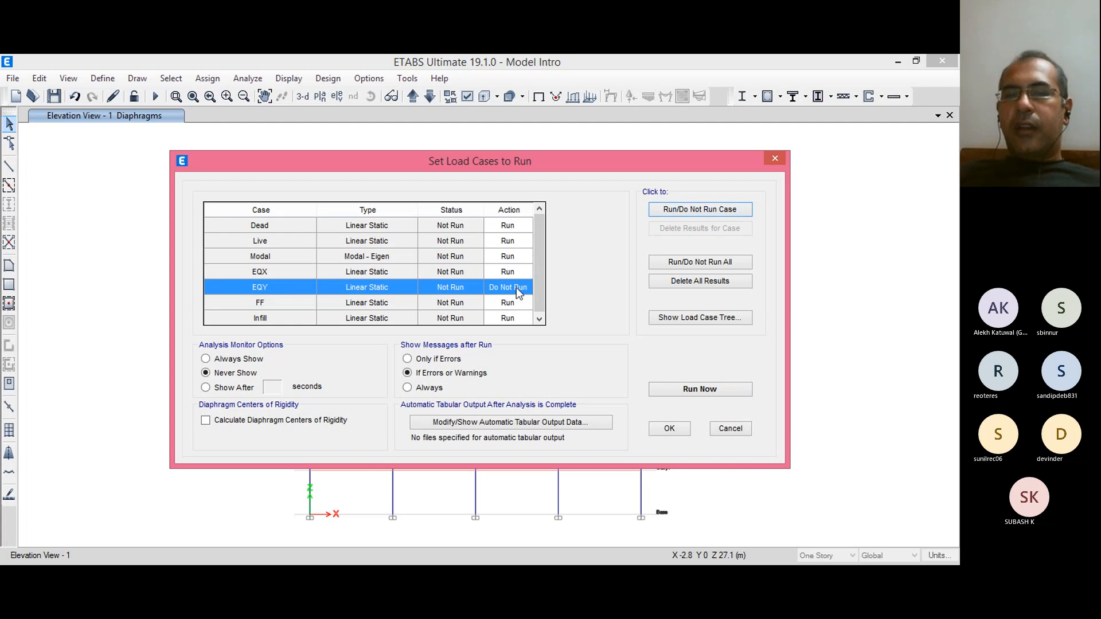
{"action": "left_click", "coordinate": [683, 211]}
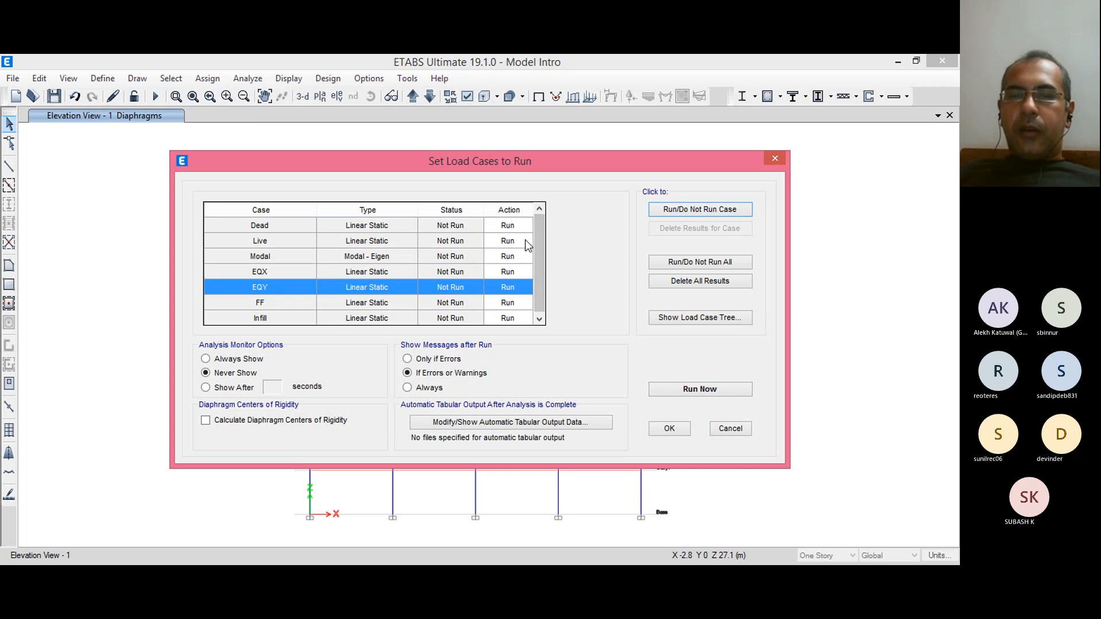
{"action": "left_click_drag", "start_coordinate": [538, 284], "coordinate": [535, 254]}
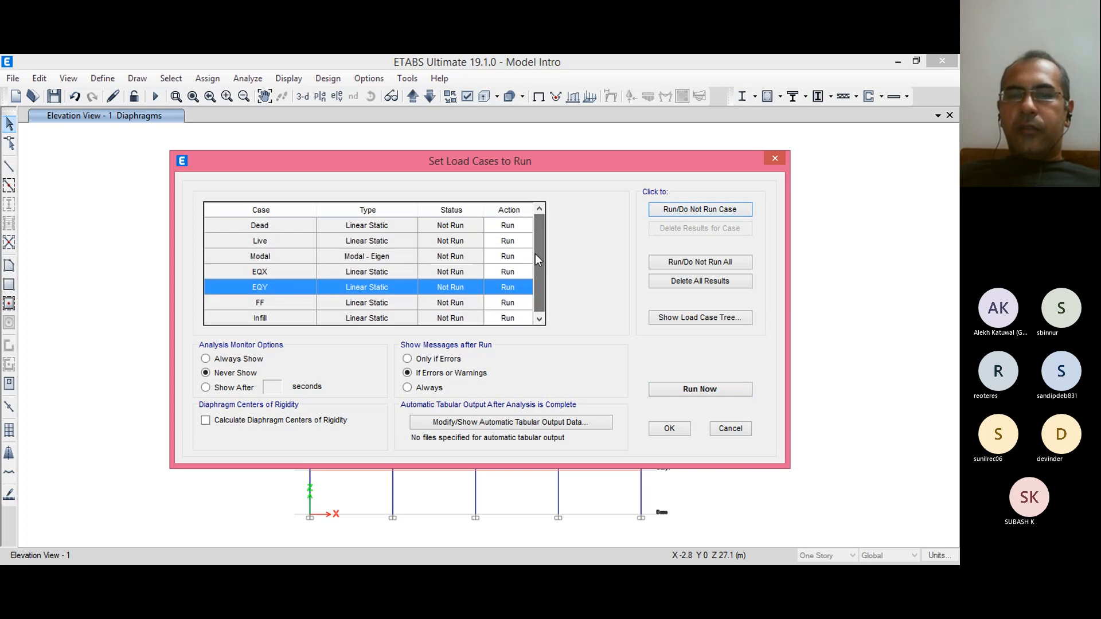
{"action": "left_click", "coordinate": [728, 428]}
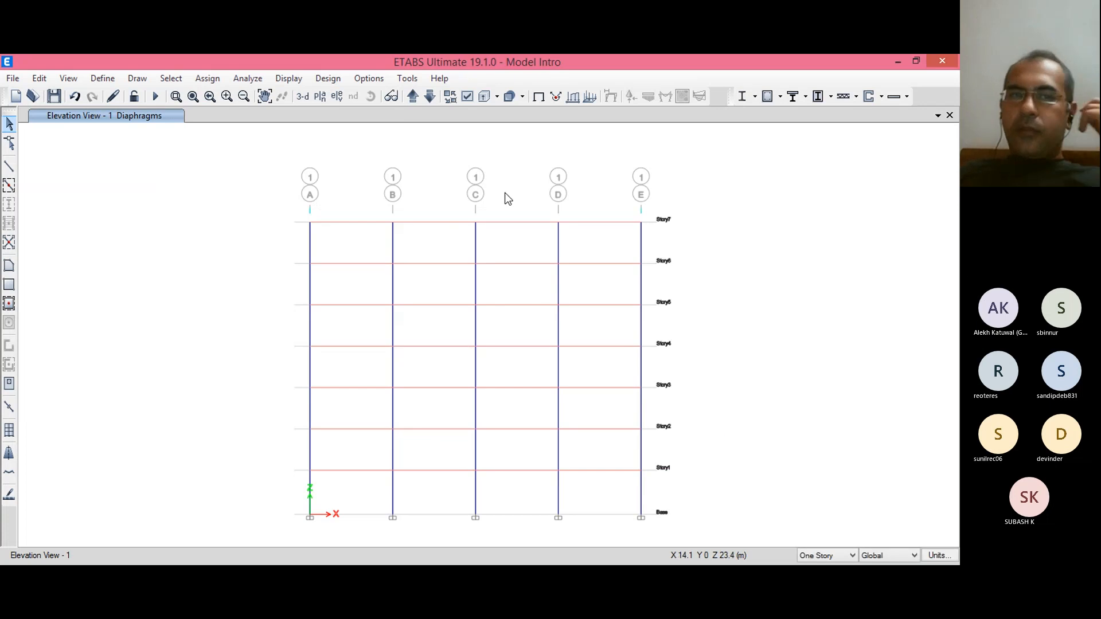
Step: Show the 3-D model without the diaphragm display and select all objects of type Floors
{"action": "left_click", "coordinate": [302, 96]}
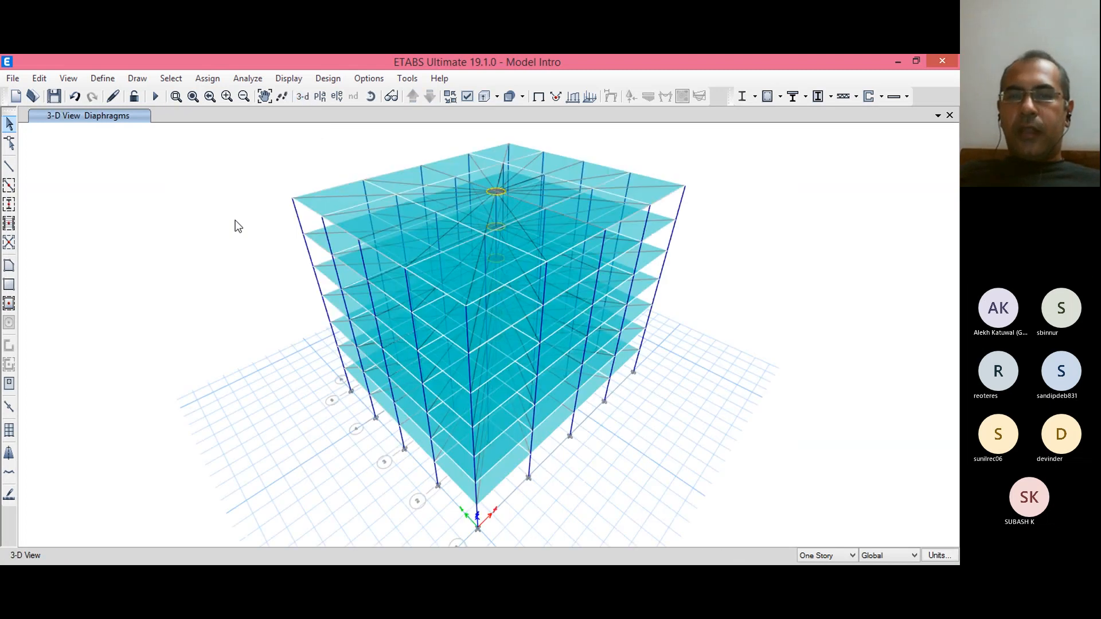
{"action": "left_click", "coordinate": [539, 97]}
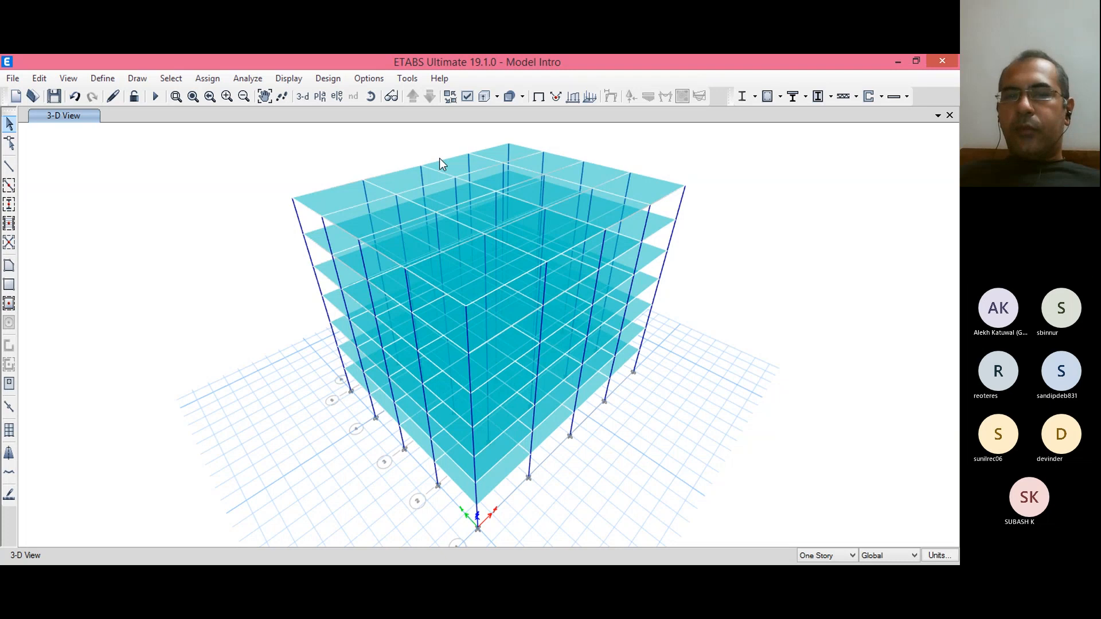
{"action": "left_click", "coordinate": [181, 79]}
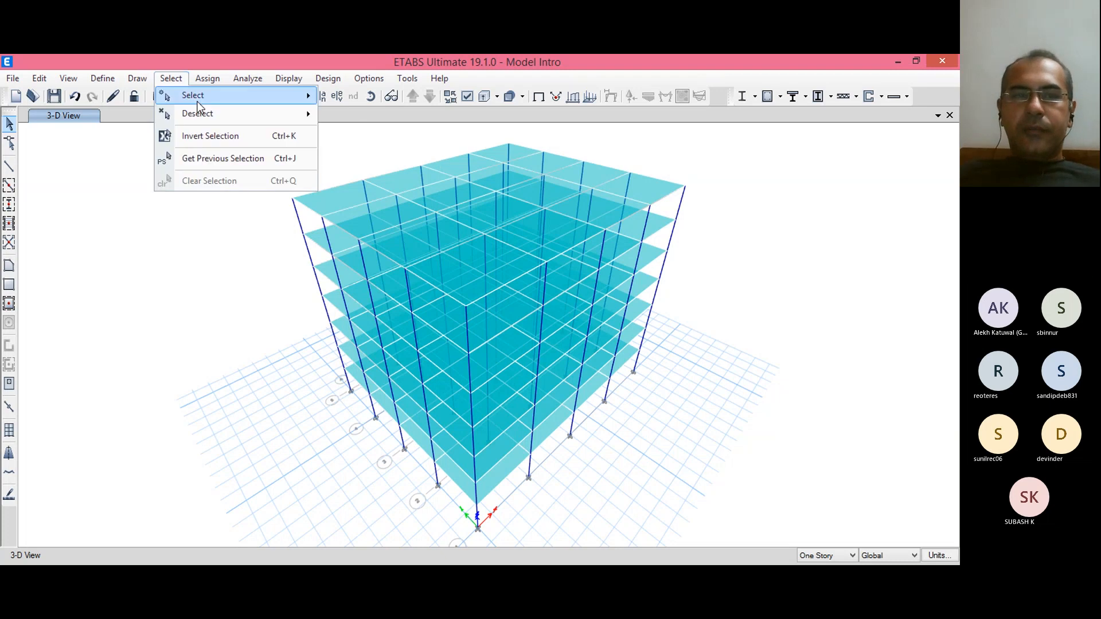
{"action": "mouse_move", "coordinate": [265, 97]}
{"action": "left_click", "coordinate": [373, 197]}
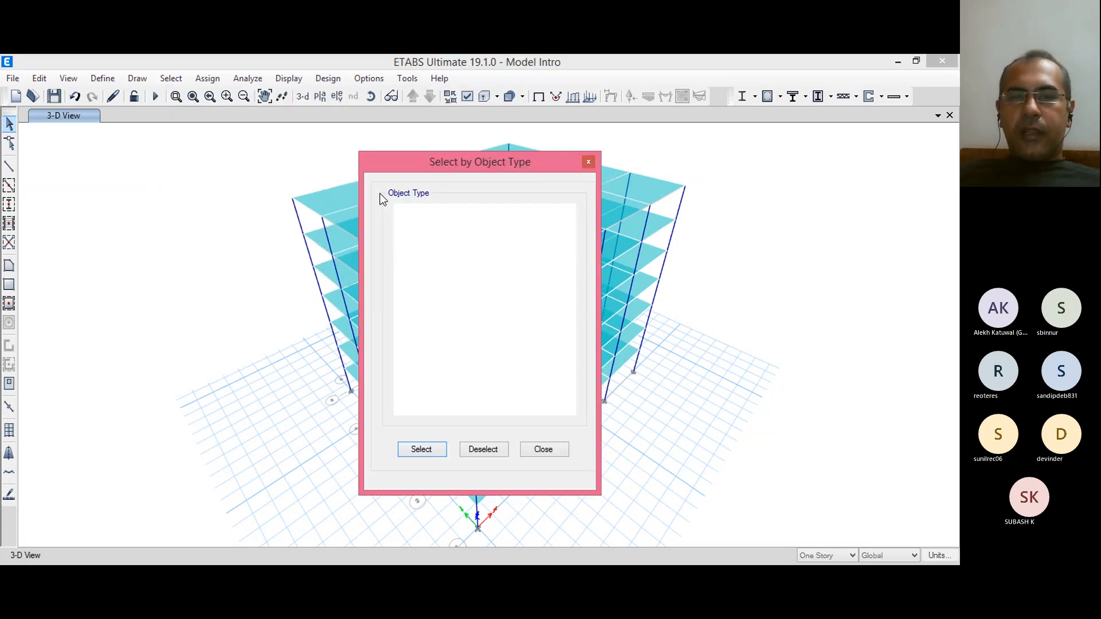
{"action": "left_click", "coordinate": [398, 209]}
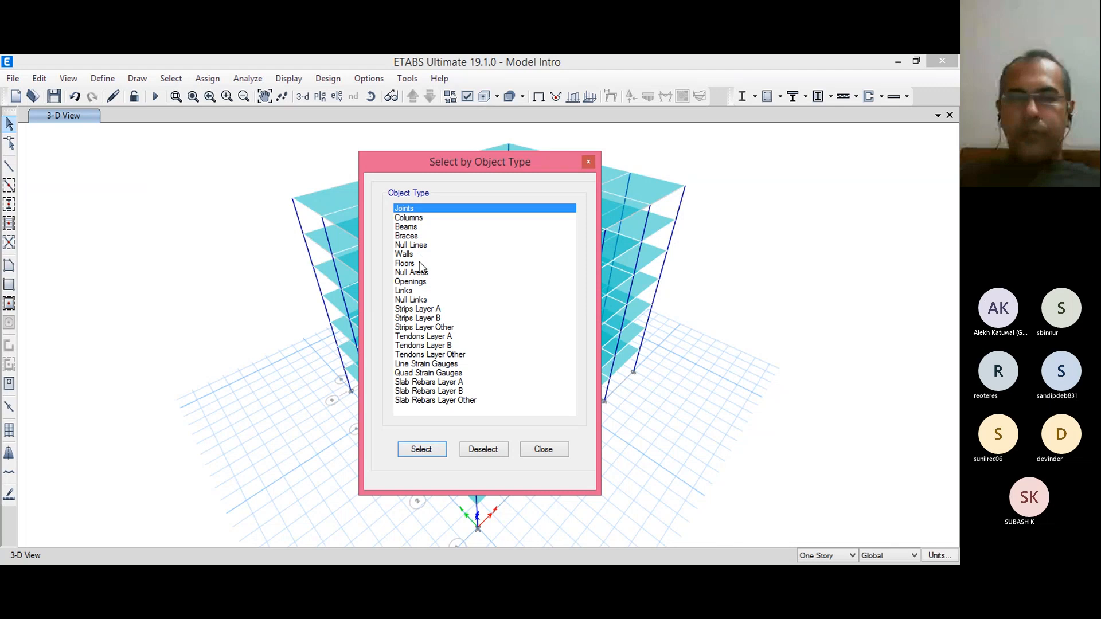
{"action": "left_click", "coordinate": [419, 263]}
{"action": "left_click", "coordinate": [422, 450]}
{"action": "left_click", "coordinate": [539, 449]}
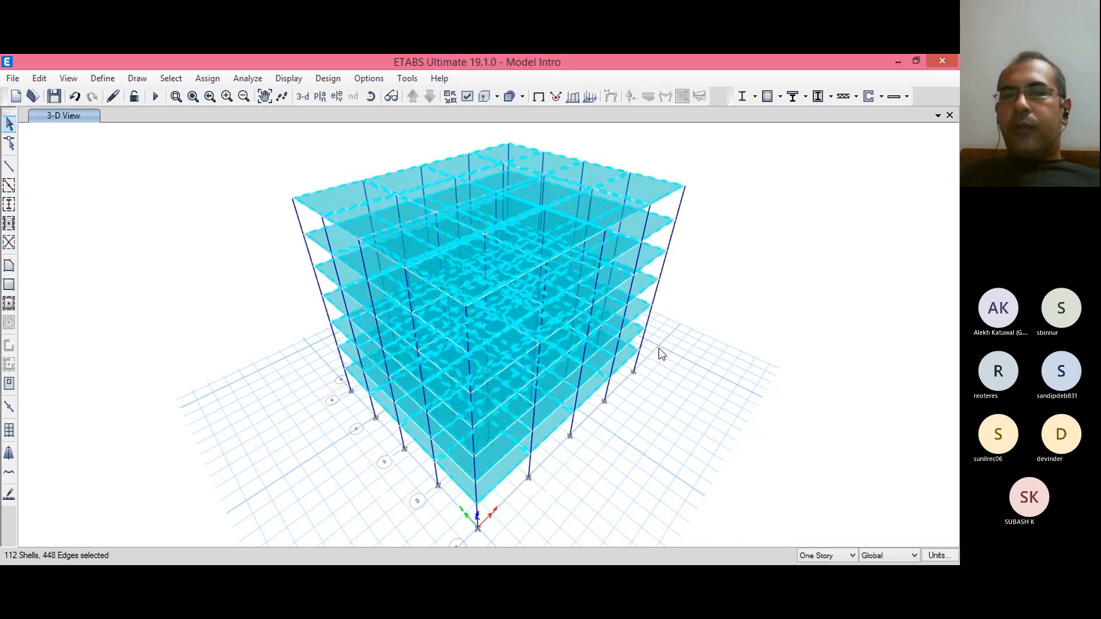
Step: Deselect the stories from Story6 down to Base, leaving only the Story7 floor shells selected
{"action": "left_click", "coordinate": [171, 78]}
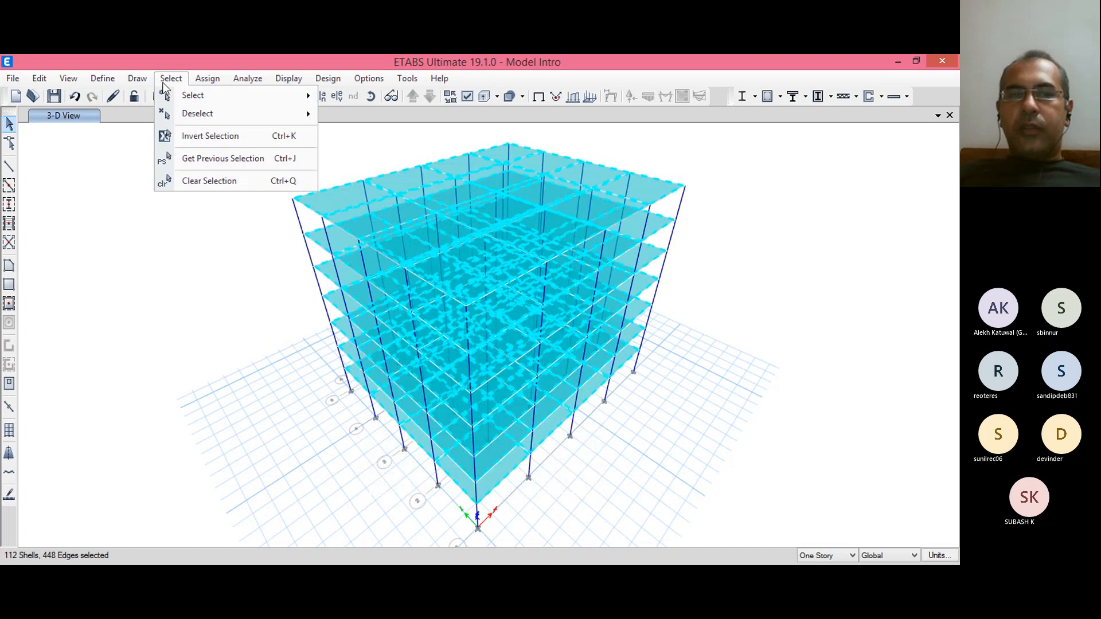
{"action": "mouse_move", "coordinate": [263, 115]}
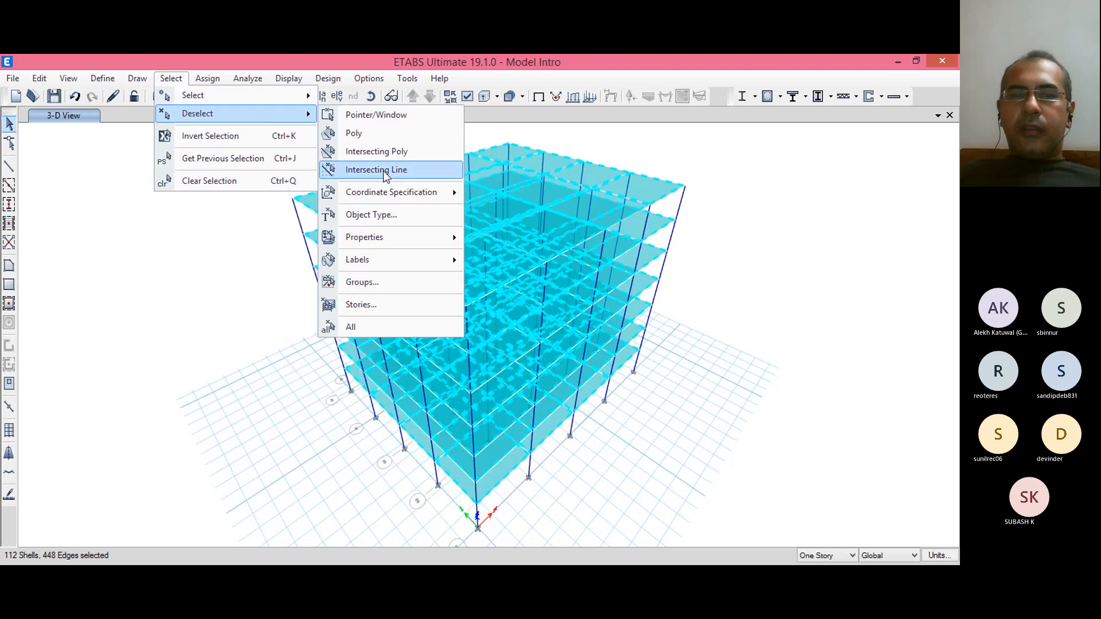
{"action": "left_click", "coordinate": [367, 304]}
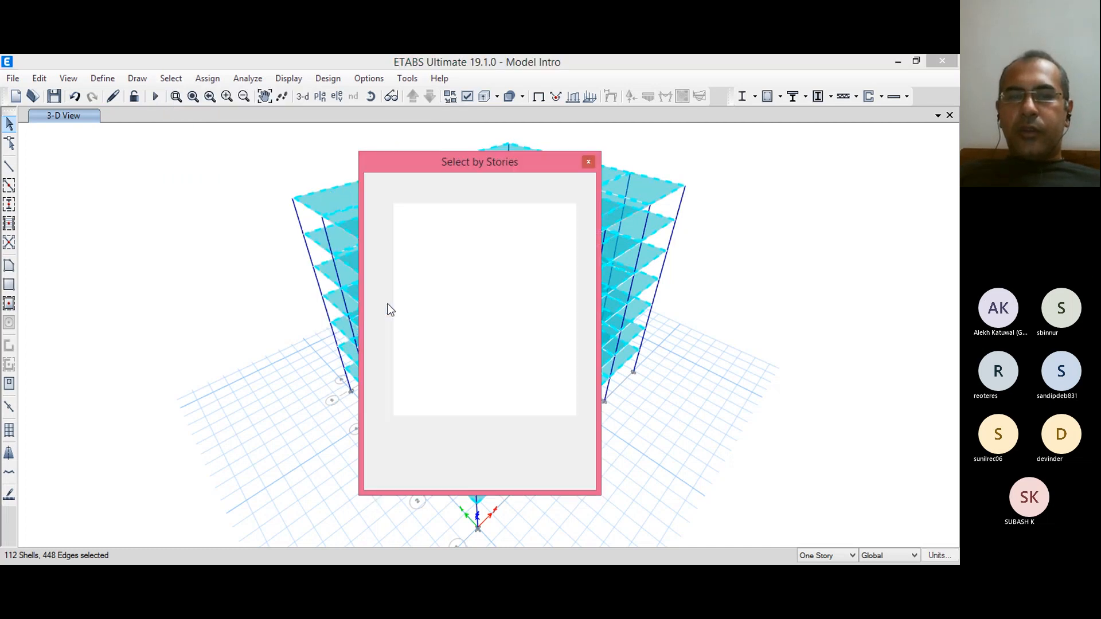
{"action": "left_click_drag", "start_coordinate": [422, 218], "coordinate": [424, 265]}
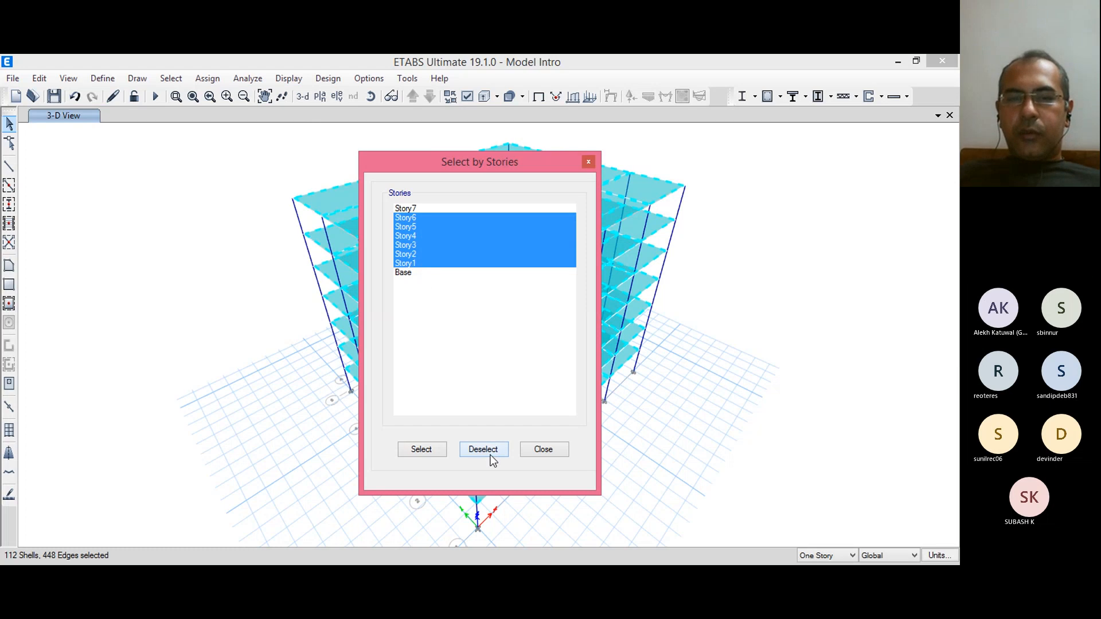
{"action": "left_click", "coordinate": [429, 272], "text": "shift"}
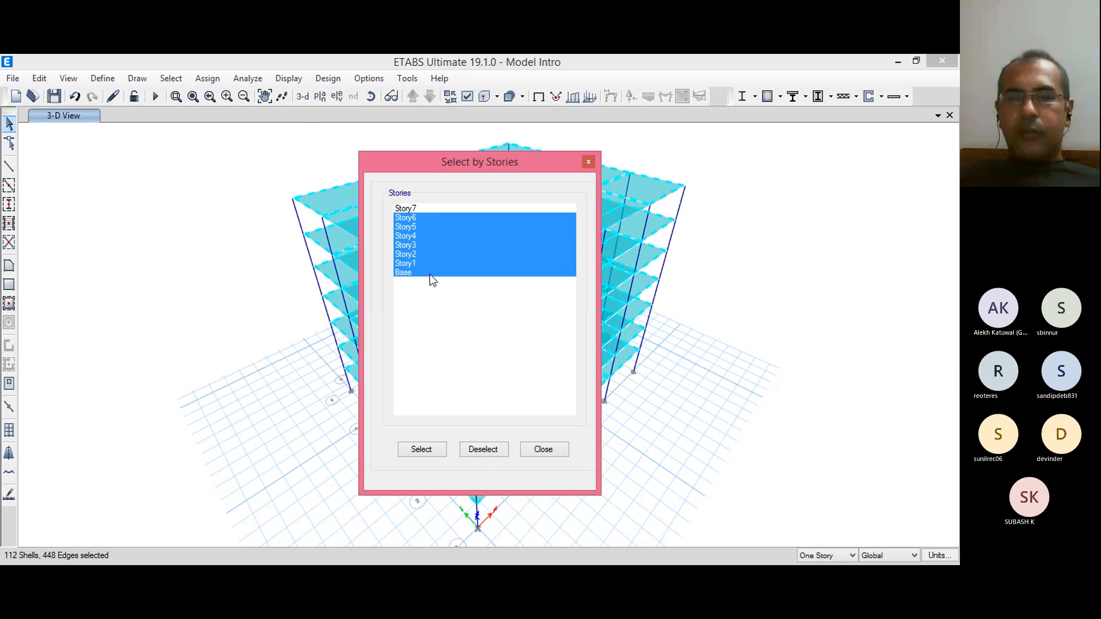
{"action": "left_click", "coordinate": [483, 450]}
{"action": "left_click", "coordinate": [543, 449]}
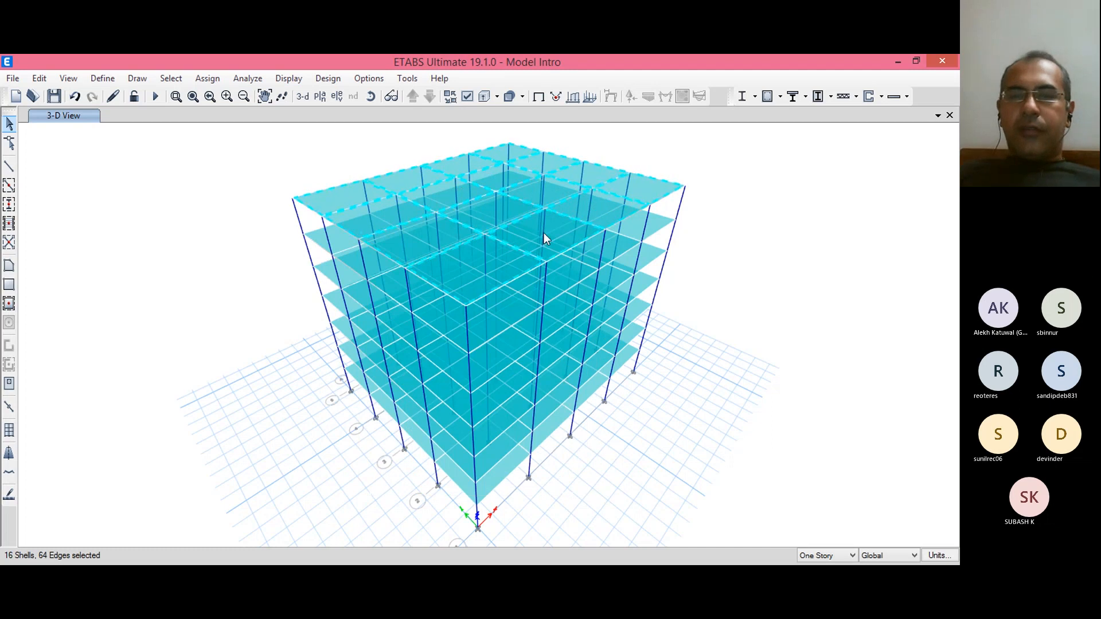
Step: Assign a uniform shell load of 2 kN/m² in the gravity direction under pattern FF to the Story7 floors, replacing existing loads
{"action": "left_click", "coordinate": [209, 78]}
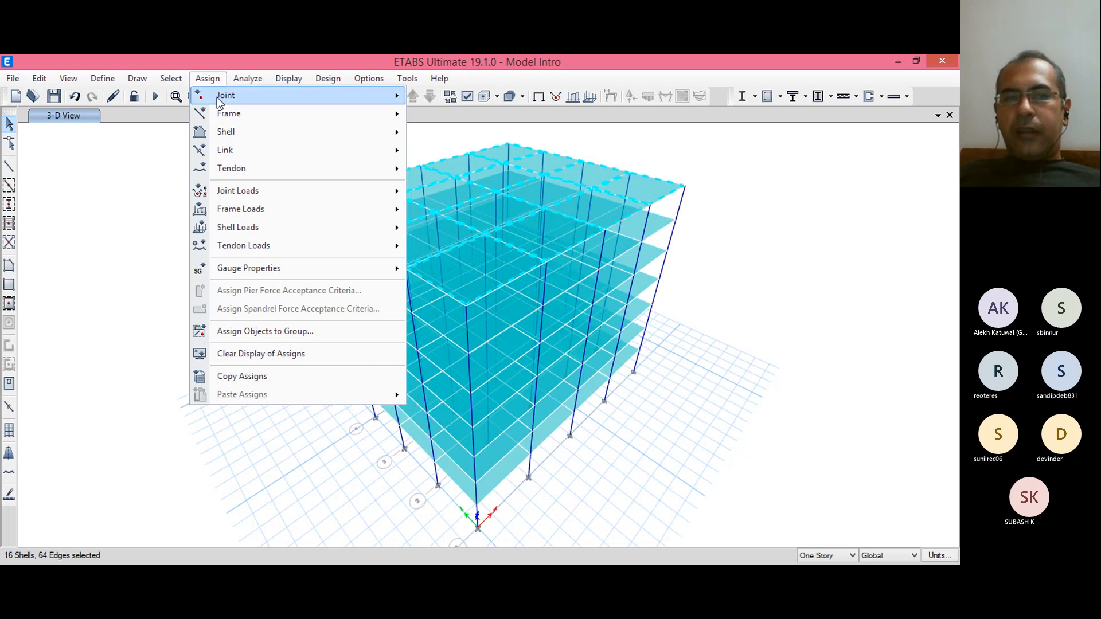
{"action": "mouse_move", "coordinate": [271, 140]}
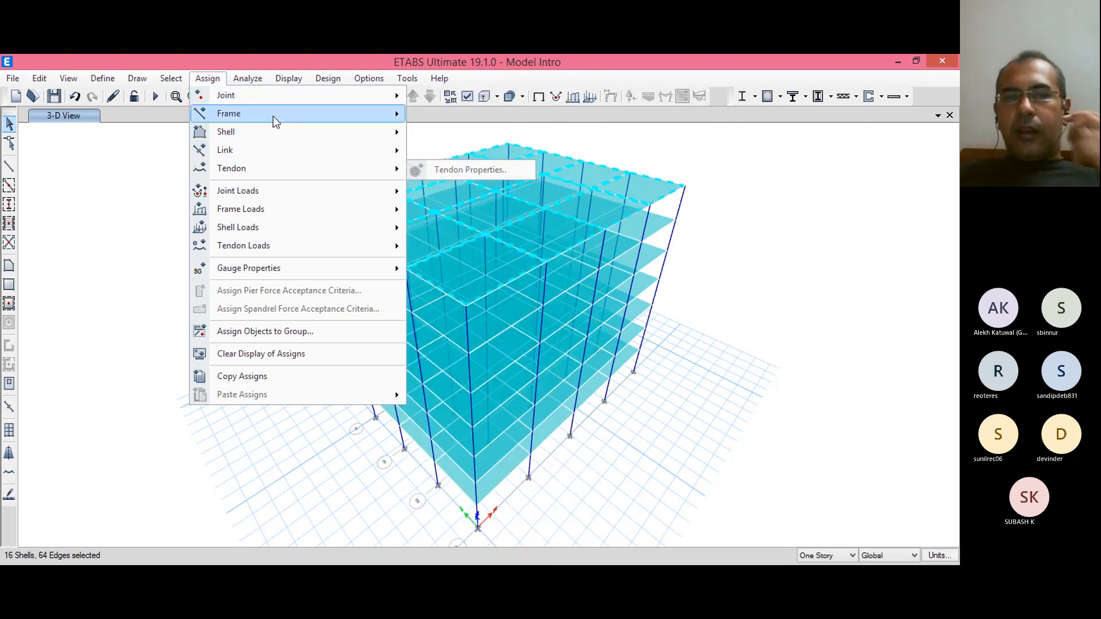
{"action": "mouse_move", "coordinate": [275, 175]}
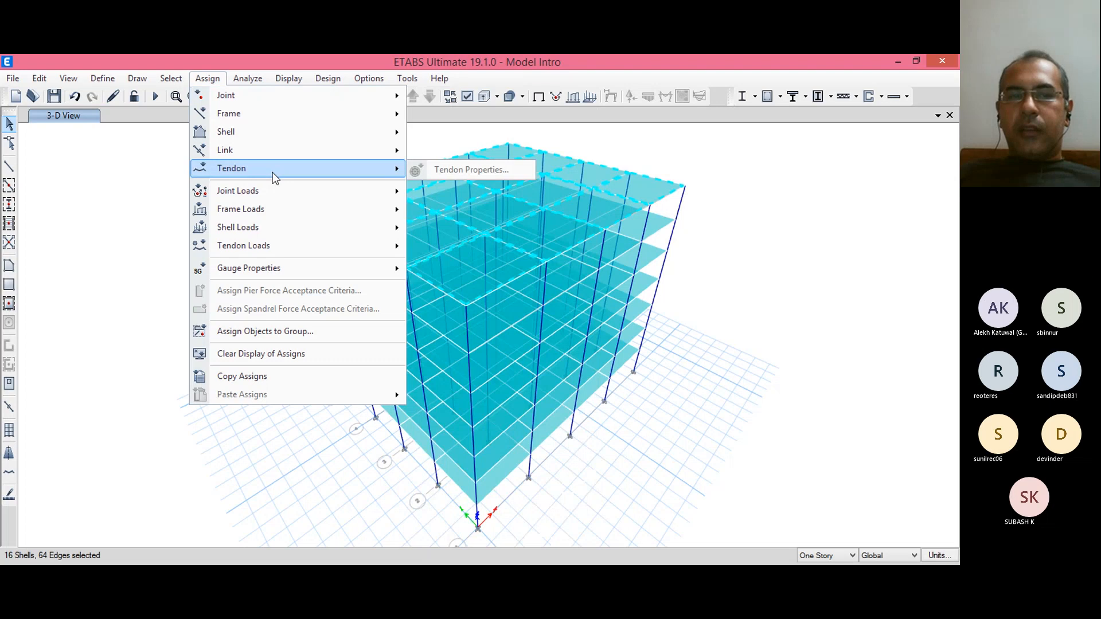
{"action": "mouse_move", "coordinate": [284, 232]}
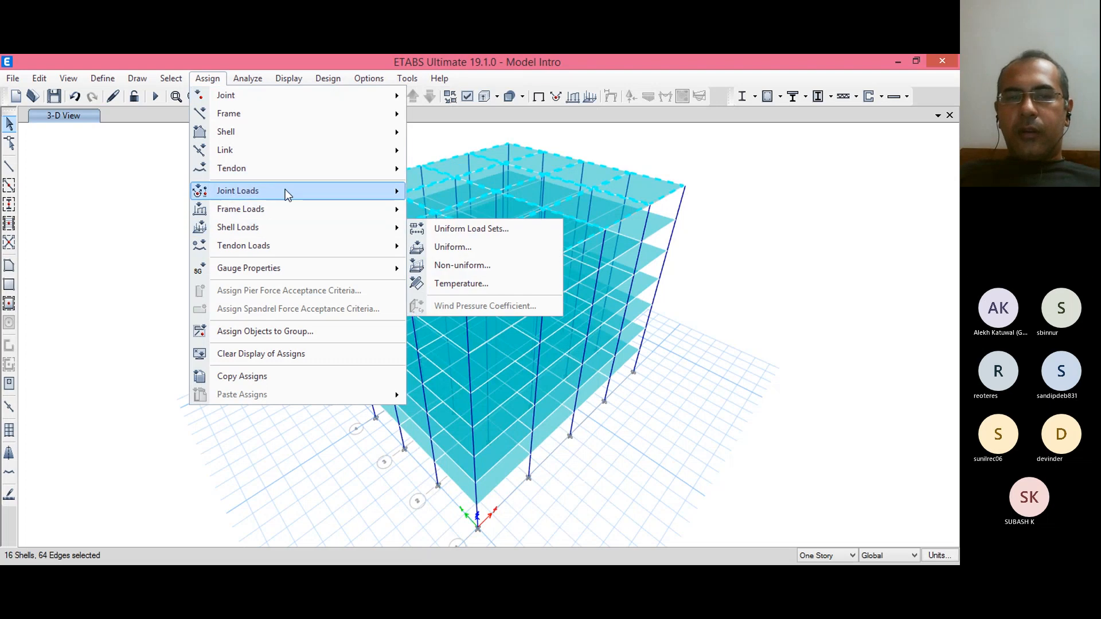
{"action": "mouse_move", "coordinate": [282, 252]}
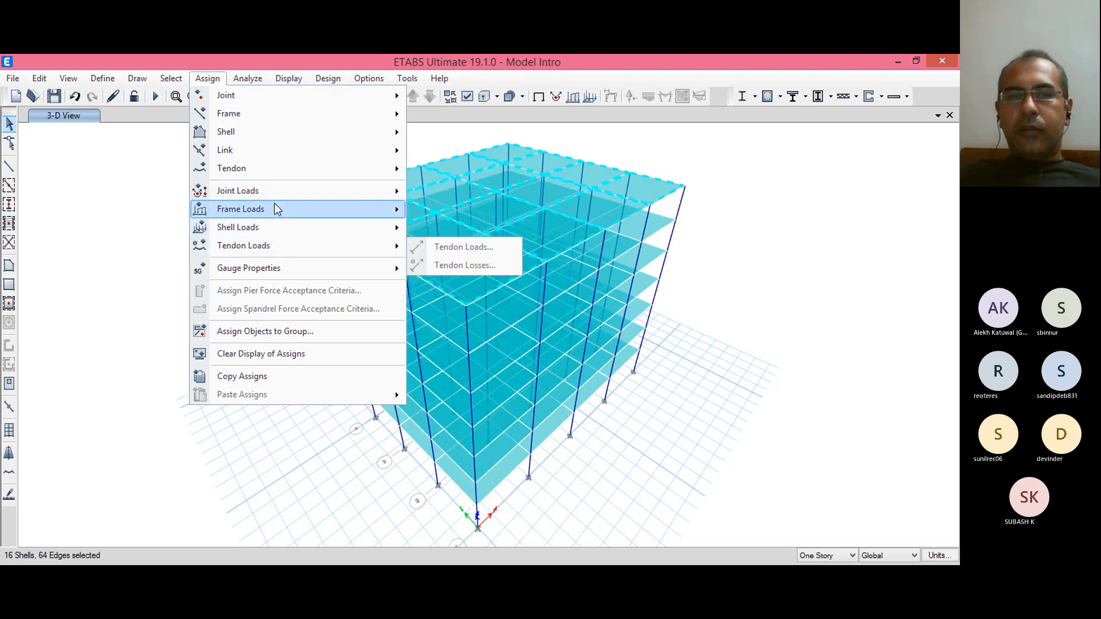
{"action": "mouse_move", "coordinate": [274, 195]}
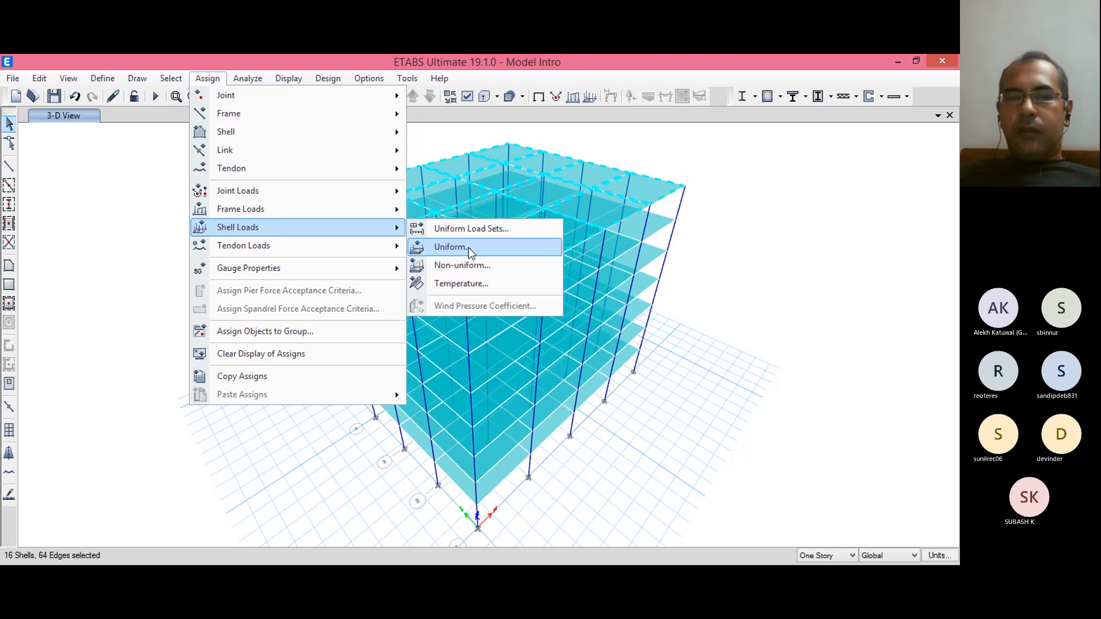
{"action": "left_click", "coordinate": [468, 248]}
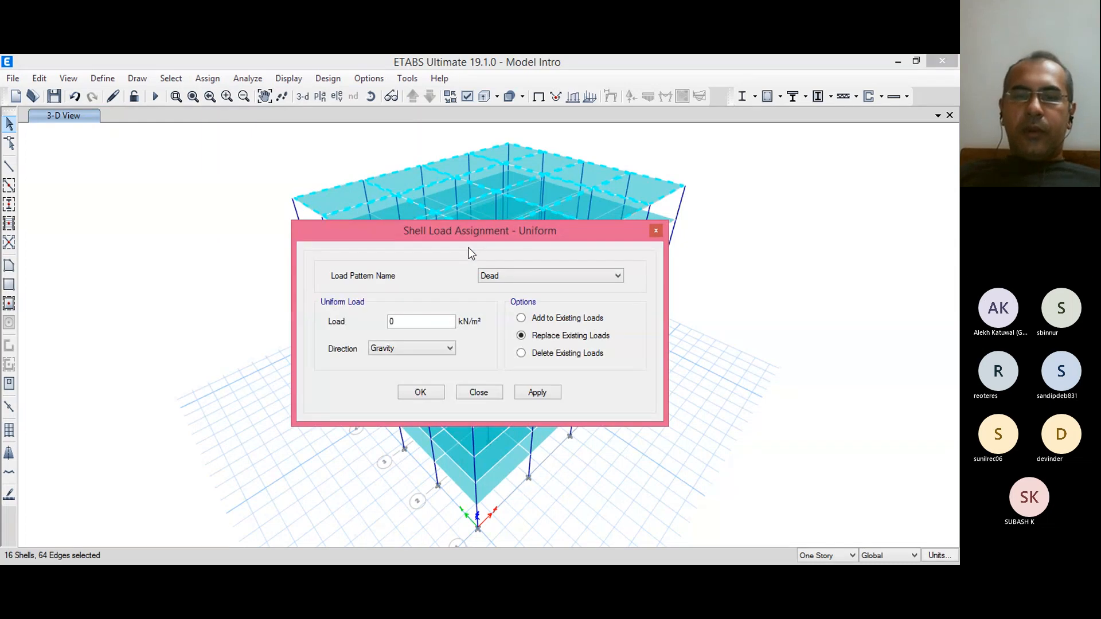
{"action": "left_click", "coordinate": [520, 275]}
{"action": "left_click", "coordinate": [515, 313]}
{"action": "key", "text": "Tab"}
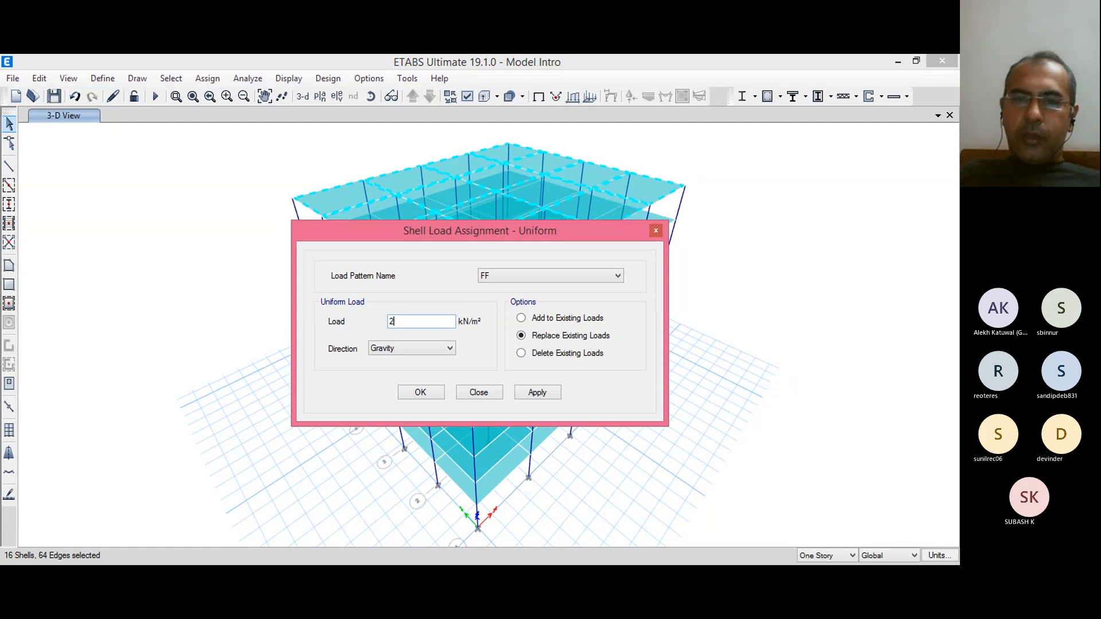
{"action": "type", "text": "2"}
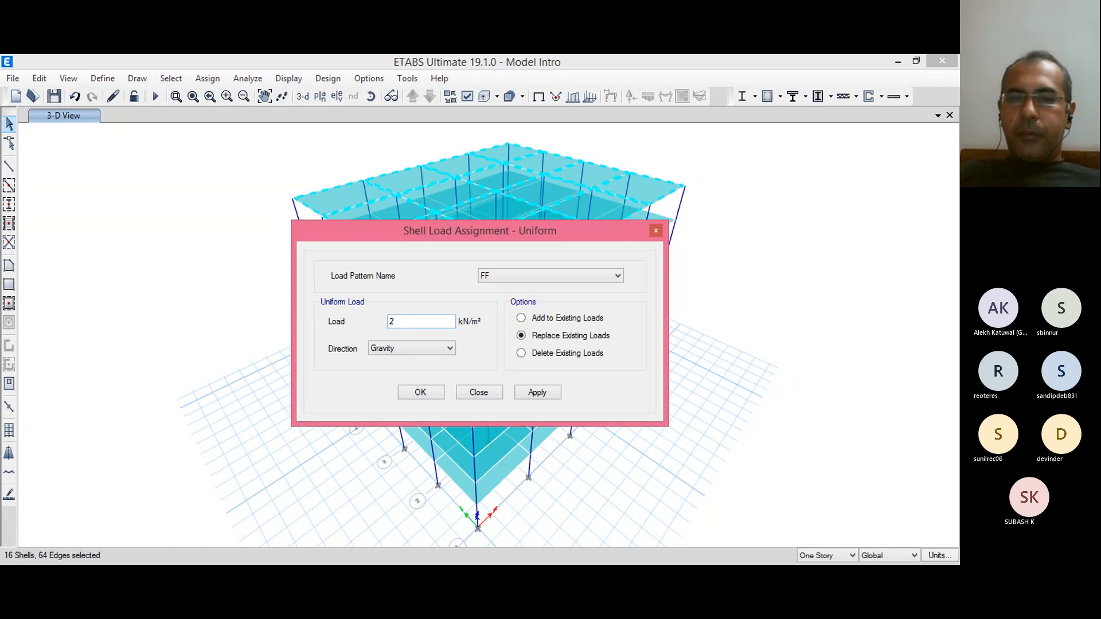
{"action": "left_click", "coordinate": [529, 388]}
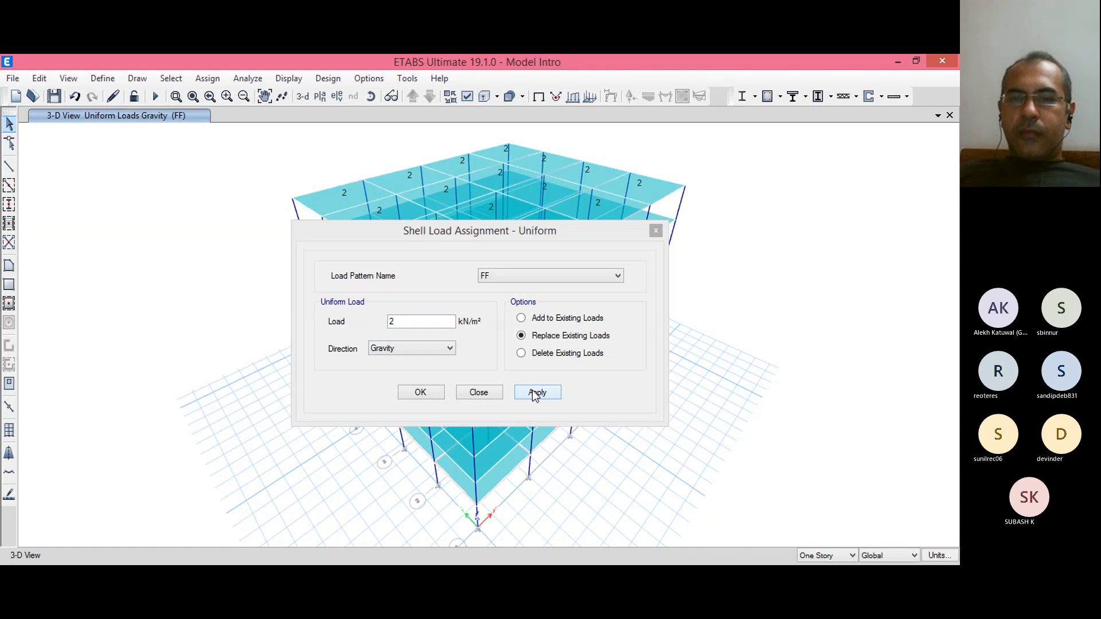
{"action": "left_click", "coordinate": [436, 394]}
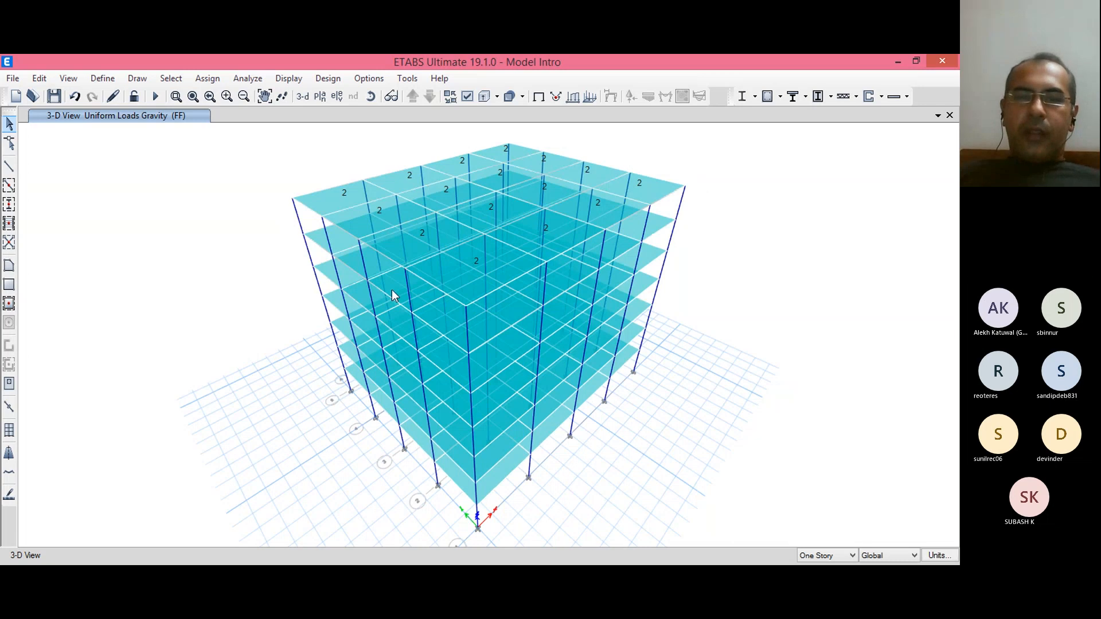
Step: Select all floor objects in the model again by object type
{"action": "left_click", "coordinate": [171, 78]}
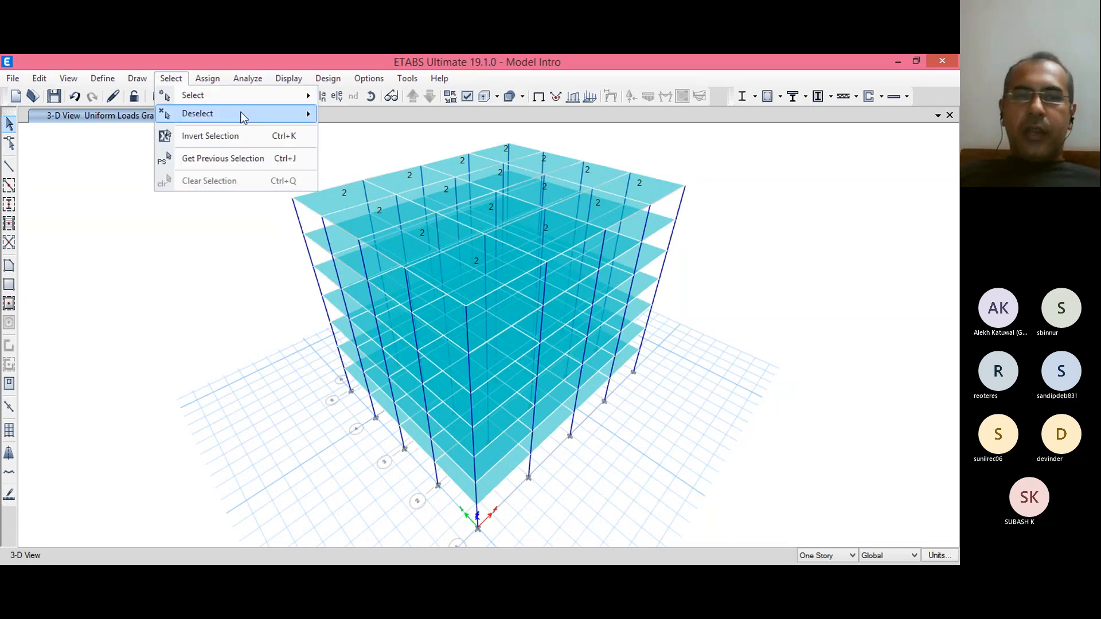
{"action": "mouse_move", "coordinate": [253, 97]}
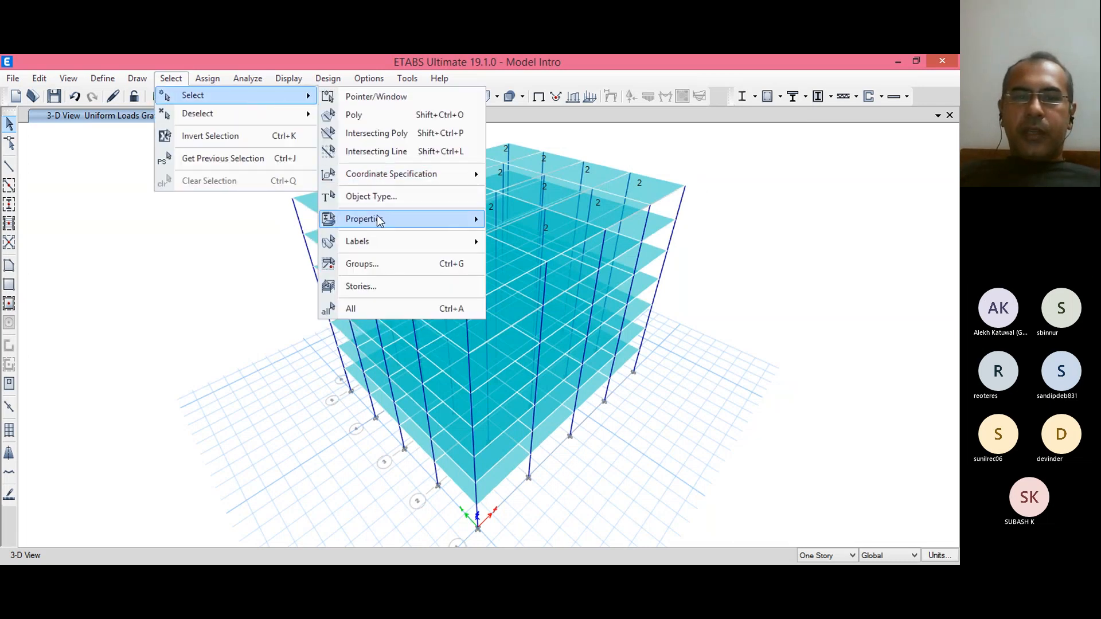
{"action": "left_click", "coordinate": [371, 196]}
{"action": "left_click", "coordinate": [419, 237]}
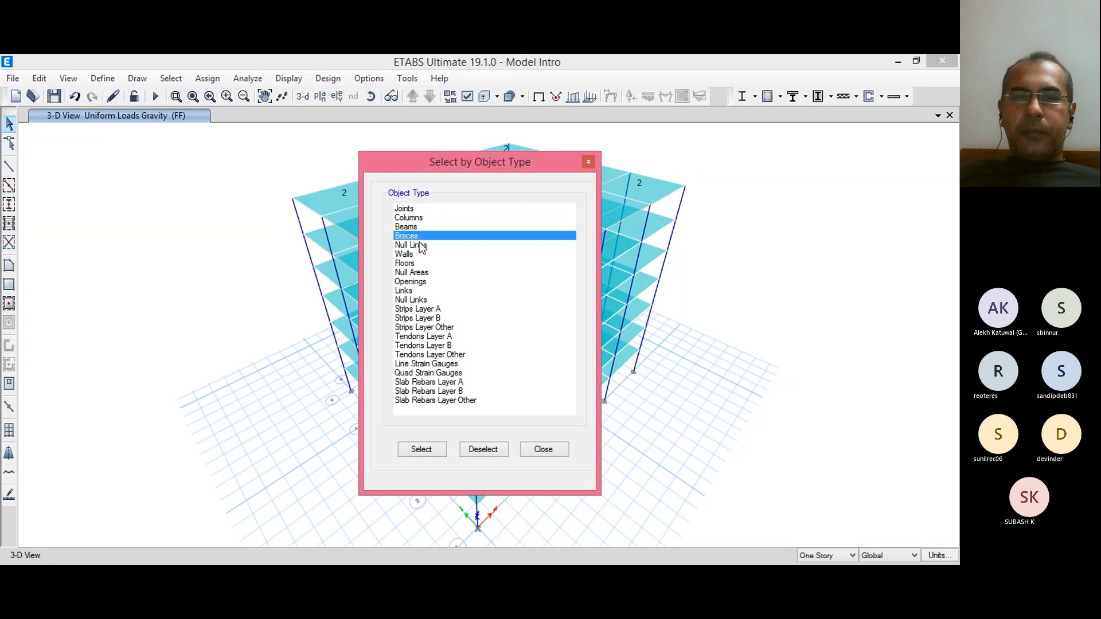
{"action": "left_click", "coordinate": [421, 262]}
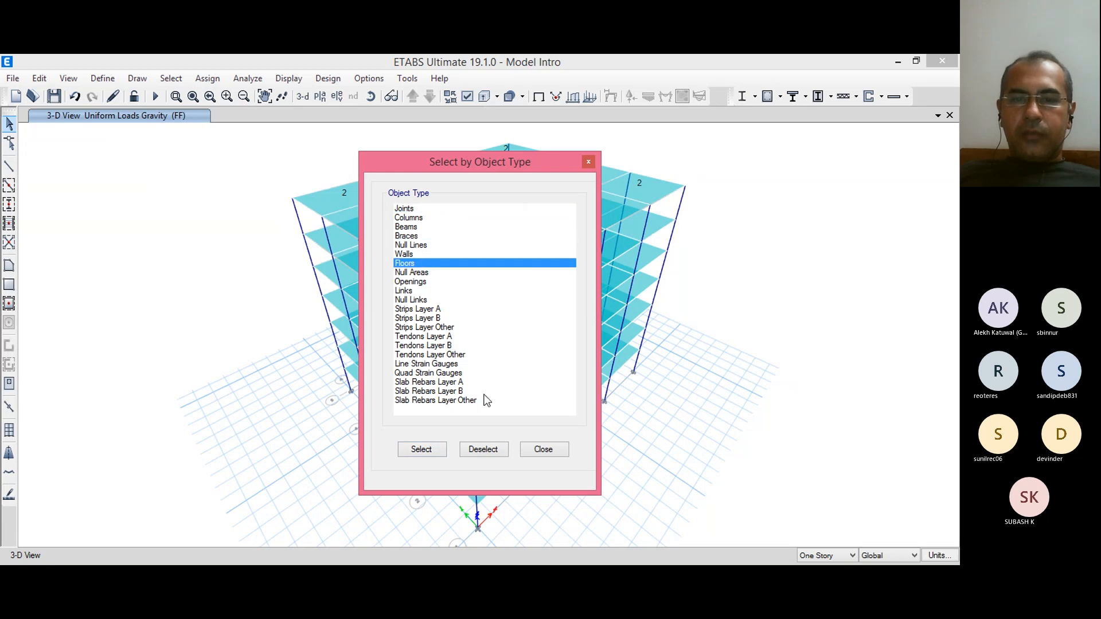
{"action": "left_click", "coordinate": [422, 450]}
{"action": "left_click", "coordinate": [542, 449]}
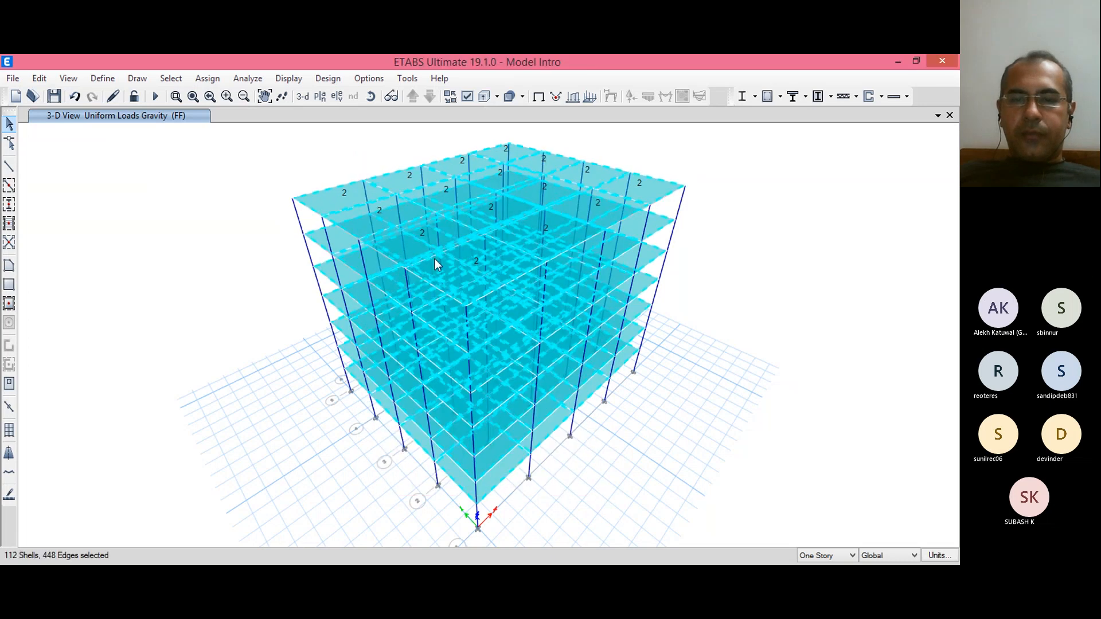
Step: Remove Story7 from the floor selection using deselection by stories
{"action": "left_click", "coordinate": [180, 77]}
{"action": "mouse_move", "coordinate": [298, 113]}
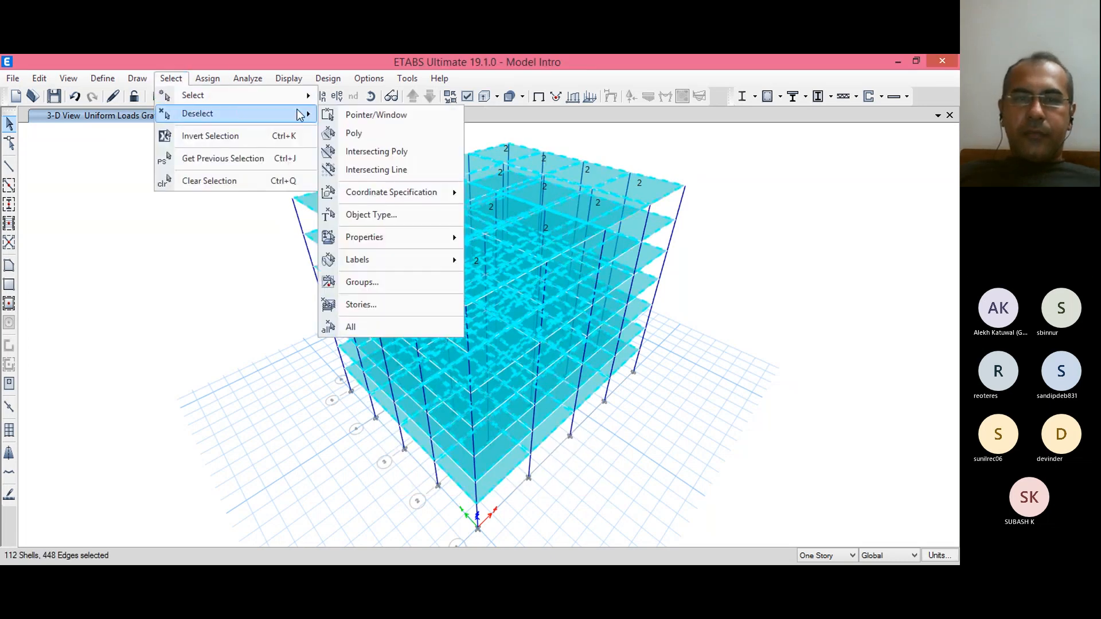
{"action": "left_click", "coordinate": [379, 228]}
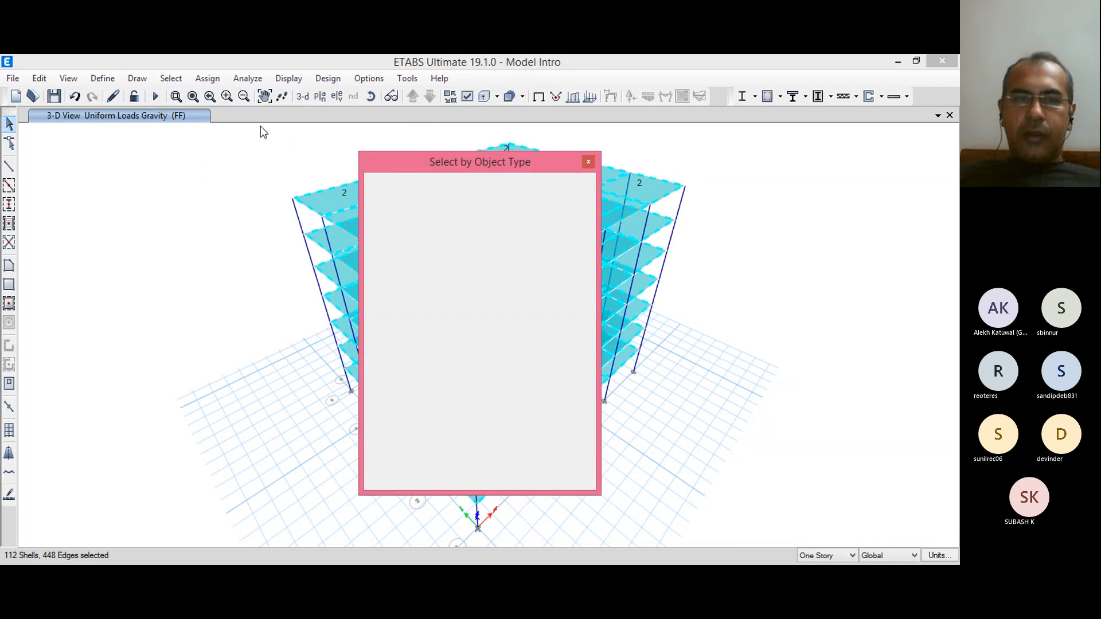
{"action": "left_click", "coordinate": [171, 78]}
{"action": "mouse_move", "coordinate": [249, 113]}
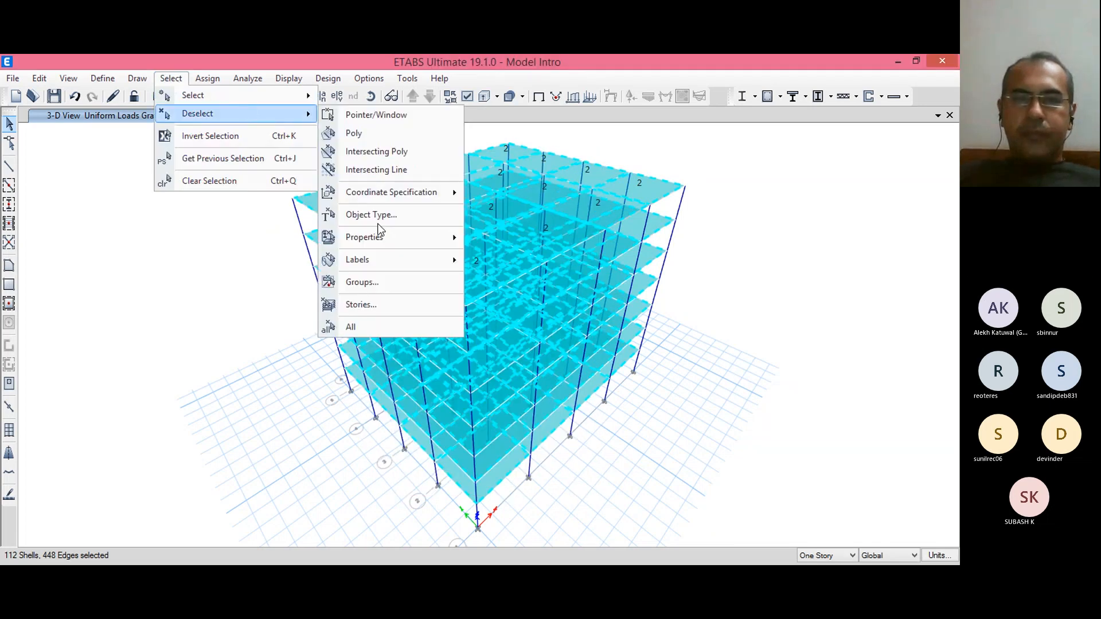
{"action": "left_click", "coordinate": [383, 302]}
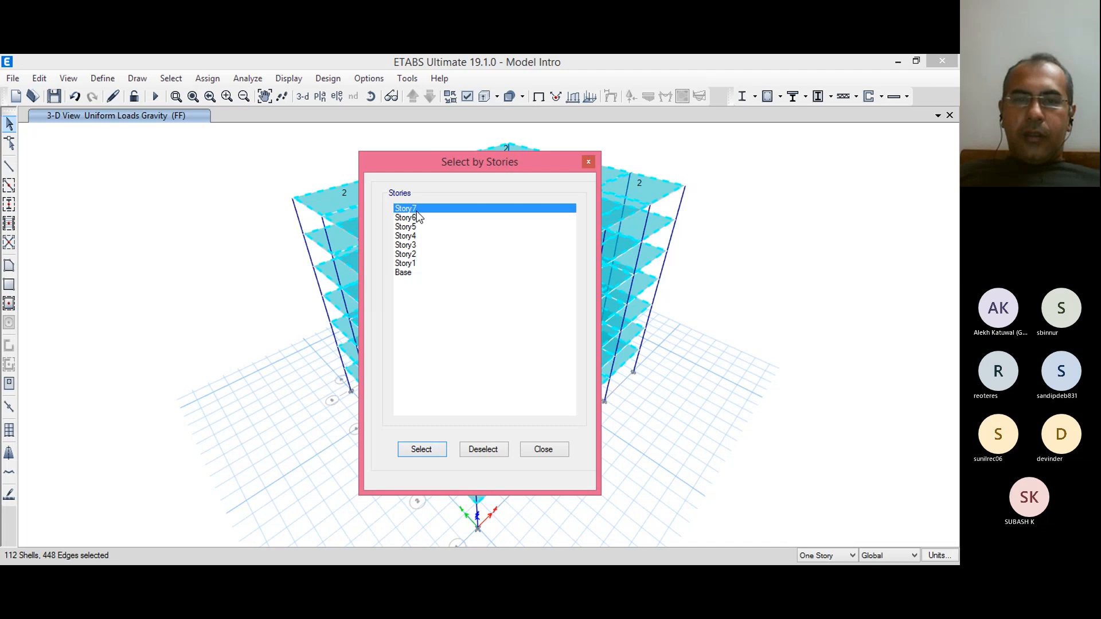
{"action": "left_click", "coordinate": [482, 450]}
{"action": "left_click", "coordinate": [544, 449]}
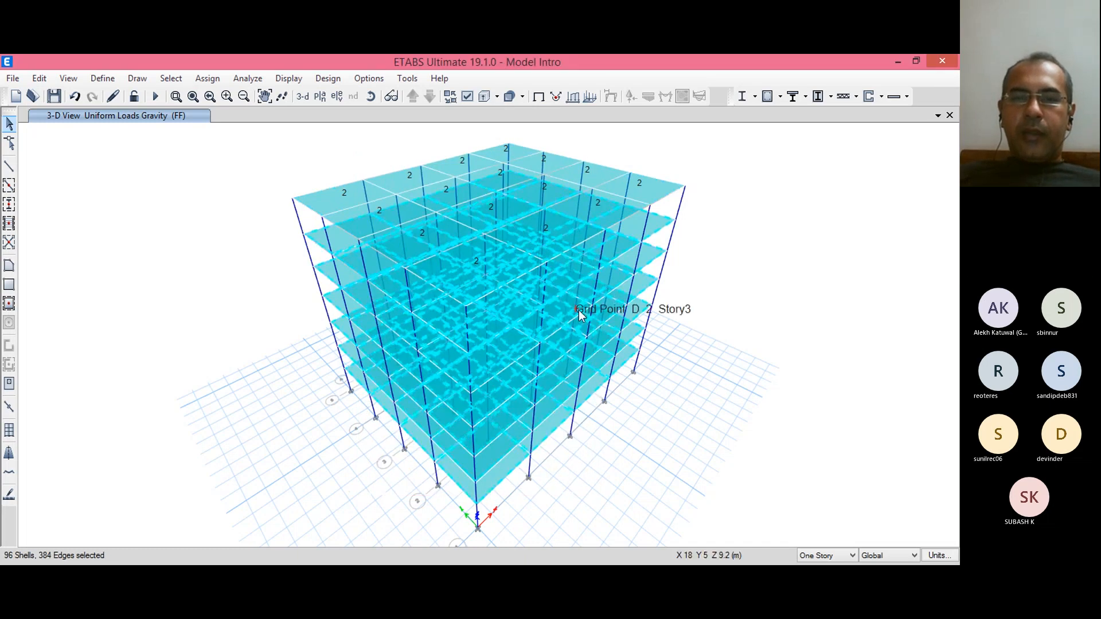
Step: Assign a uniform shell load of 1 kN/m² in the gravity direction under pattern FF to the selected floors below Story7, replacing existing loads
{"action": "left_click", "coordinate": [207, 79]}
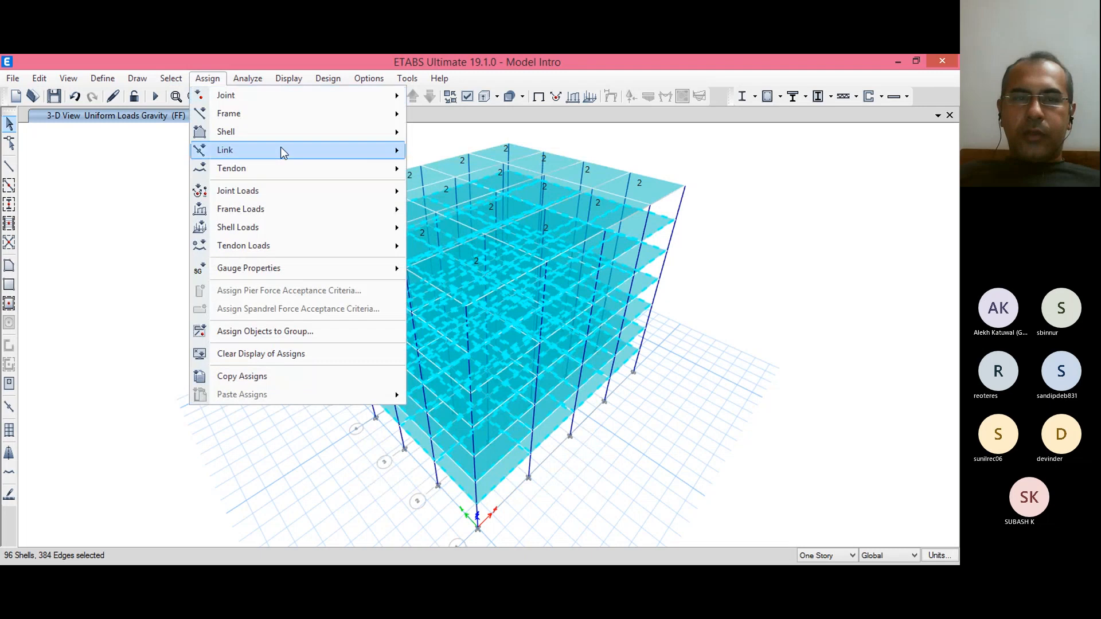
{"action": "mouse_move", "coordinate": [379, 228]}
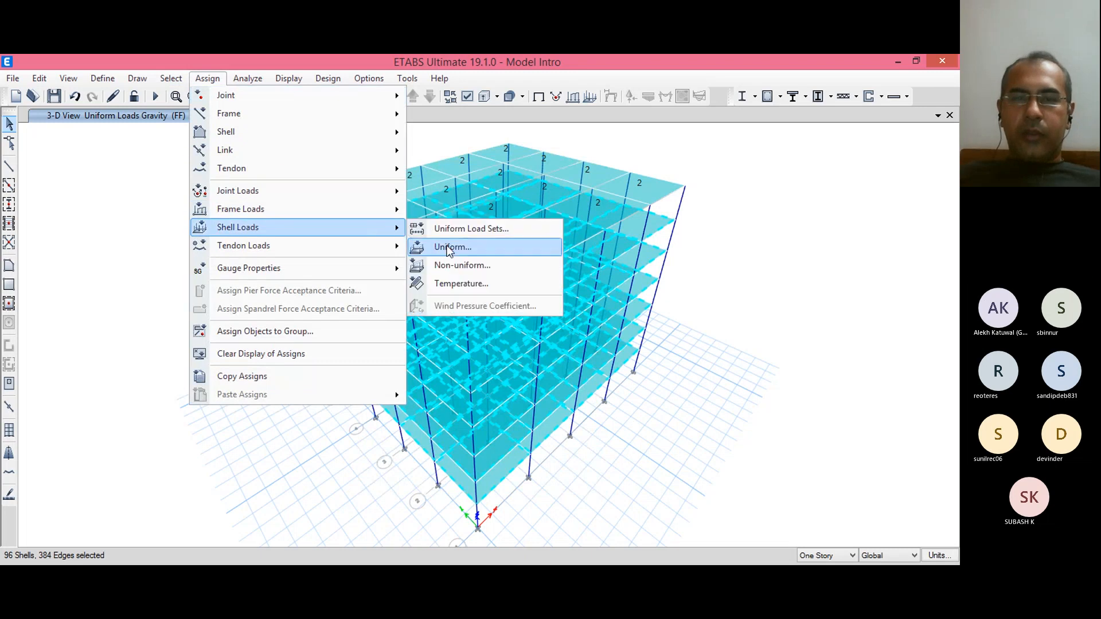
{"action": "left_click", "coordinate": [450, 247]}
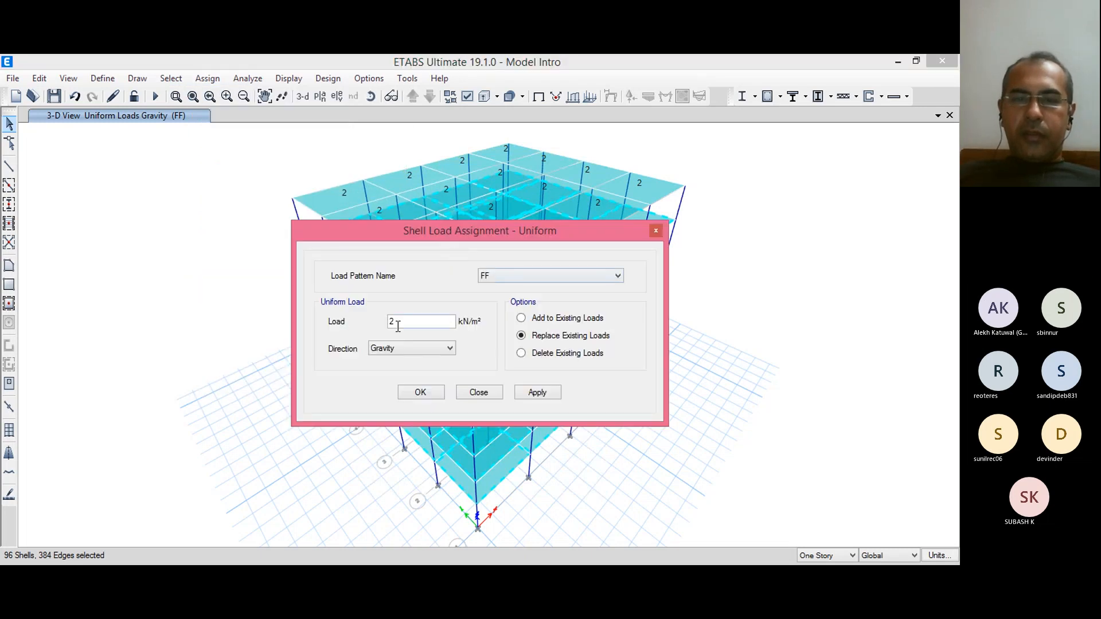
{"action": "type", "text": "1"}
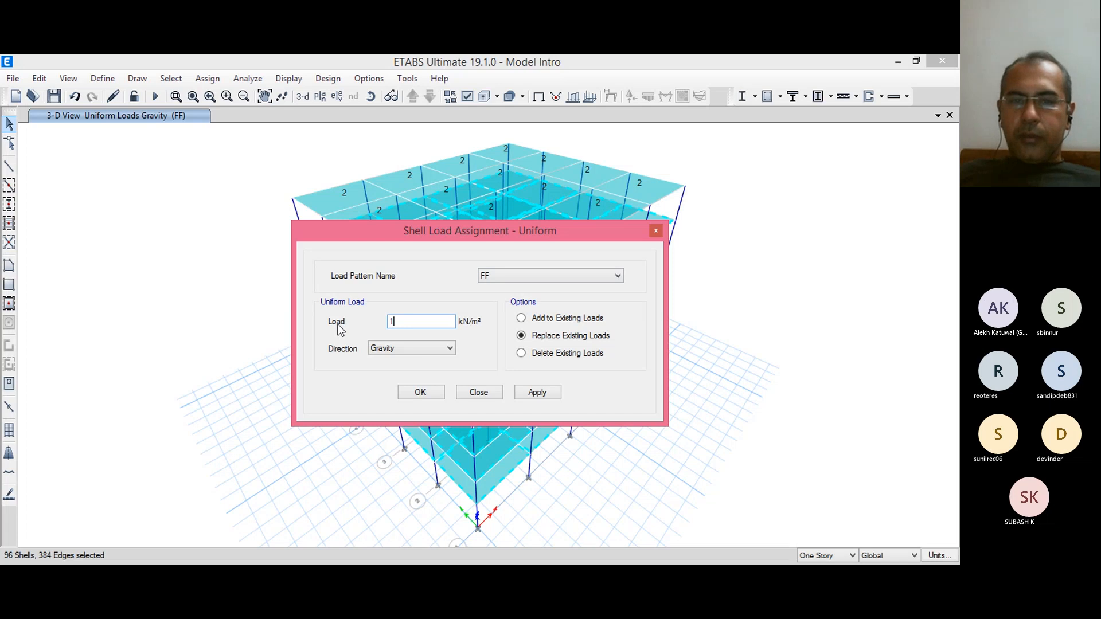
{"action": "left_click", "coordinate": [537, 392]}
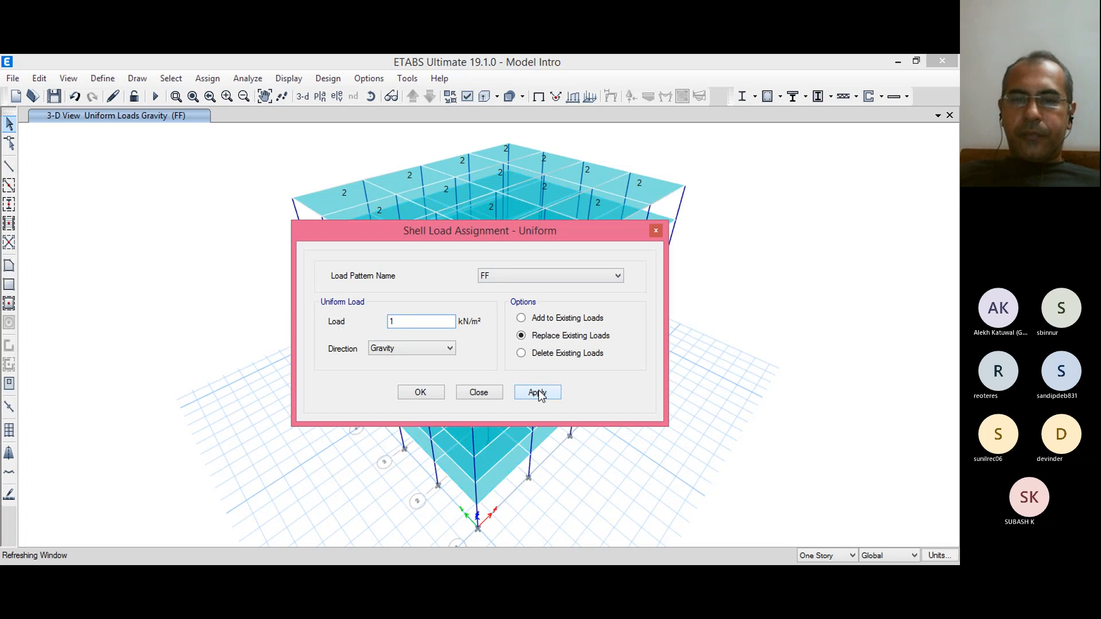
{"action": "left_click", "coordinate": [420, 392]}
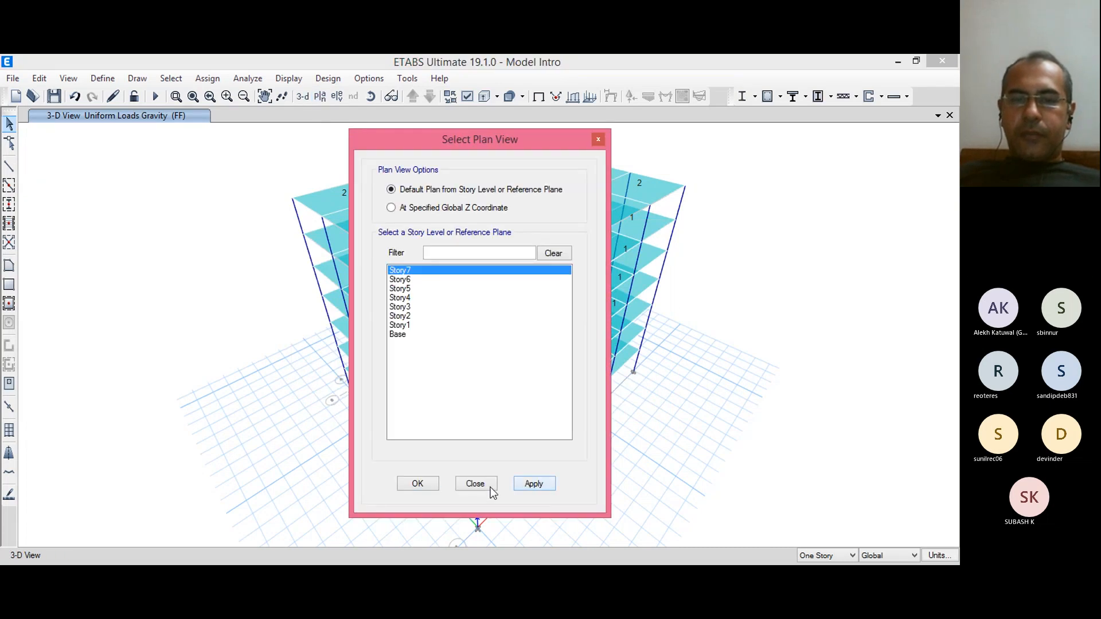
Step: Review the FF floor loads in the Story7 and Story6 plan views and return to the 3-D view
{"action": "left_click", "coordinate": [417, 484]}
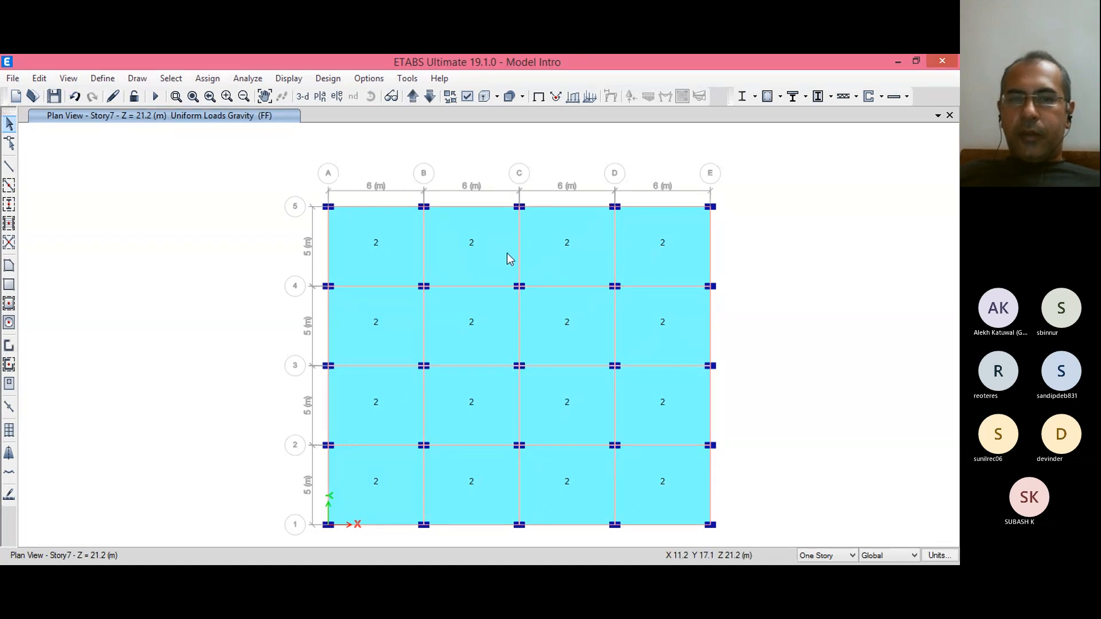
{"action": "left_click", "coordinate": [430, 96]}
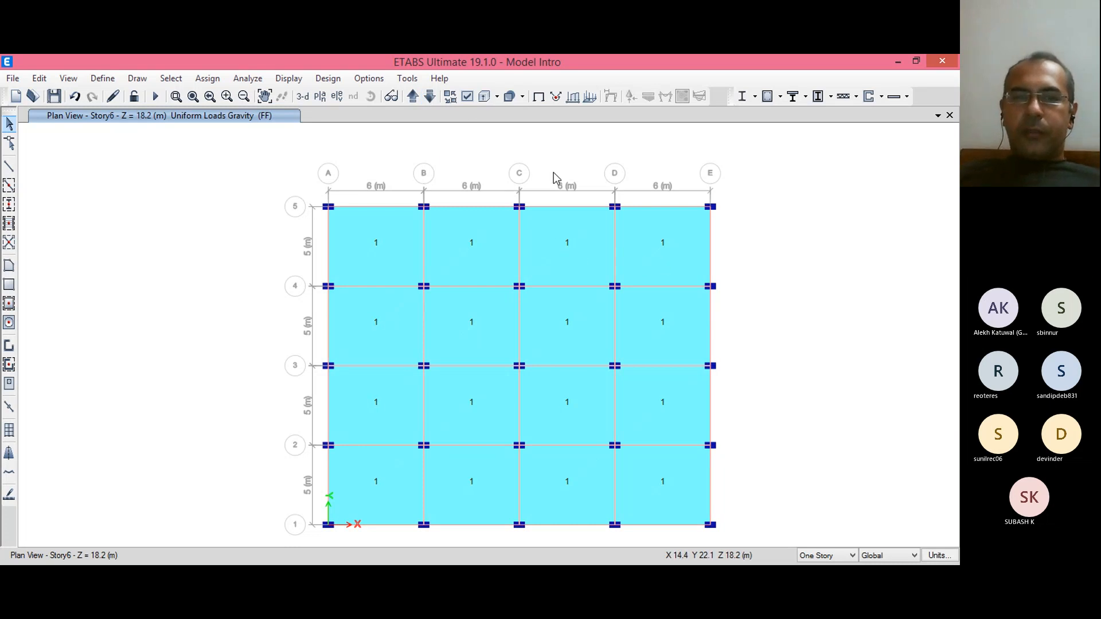
{"action": "left_click", "coordinate": [302, 98]}
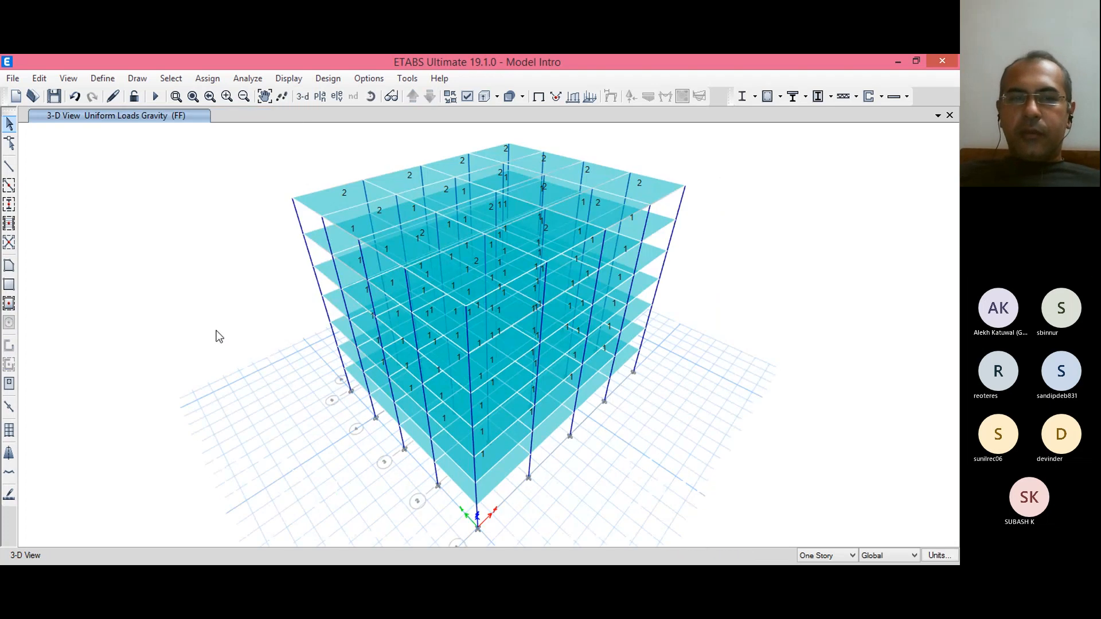
Step: Select all beams in the model by object type
{"action": "left_click", "coordinate": [170, 80]}
{"action": "mouse_move", "coordinate": [229, 96]}
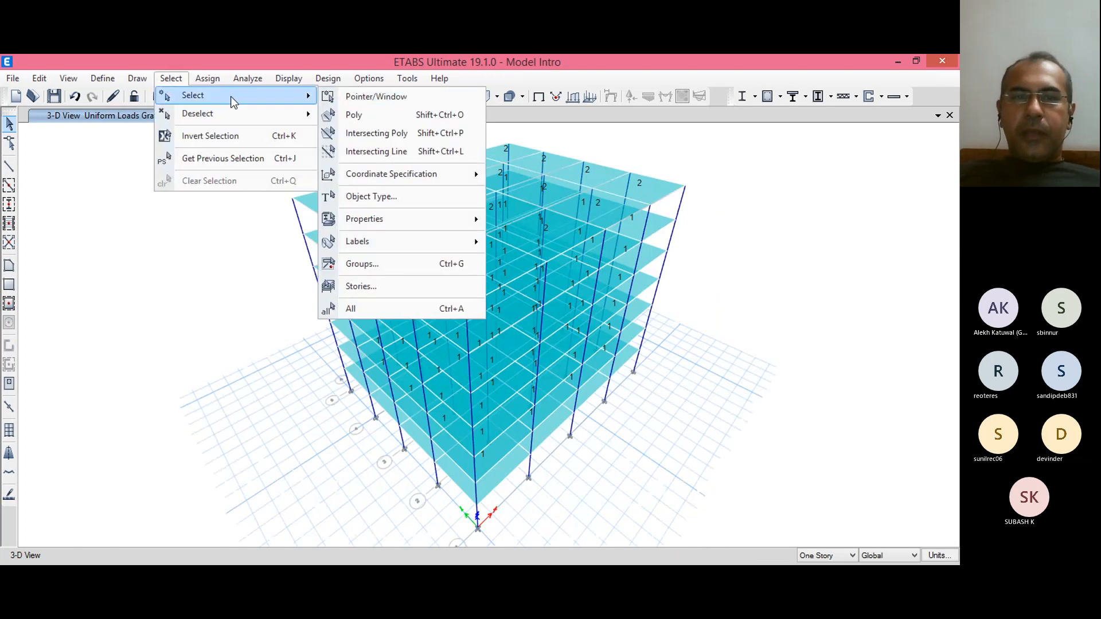
{"action": "left_click", "coordinate": [367, 198]}
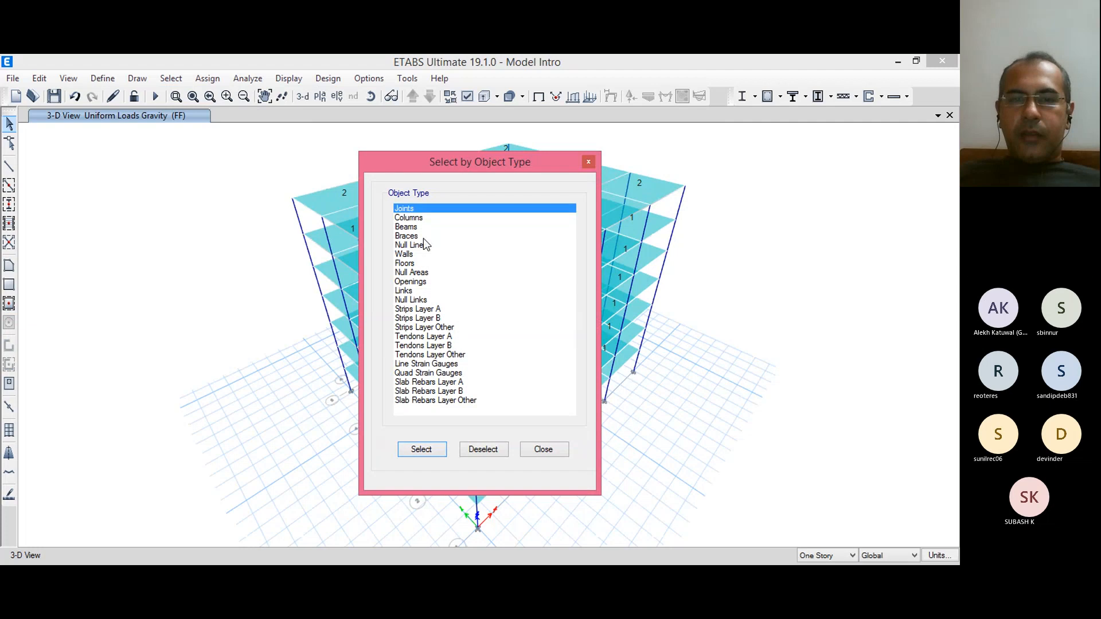
{"action": "left_click", "coordinate": [419, 227]}
{"action": "left_click", "coordinate": [422, 449]}
{"action": "left_click", "coordinate": [562, 449]}
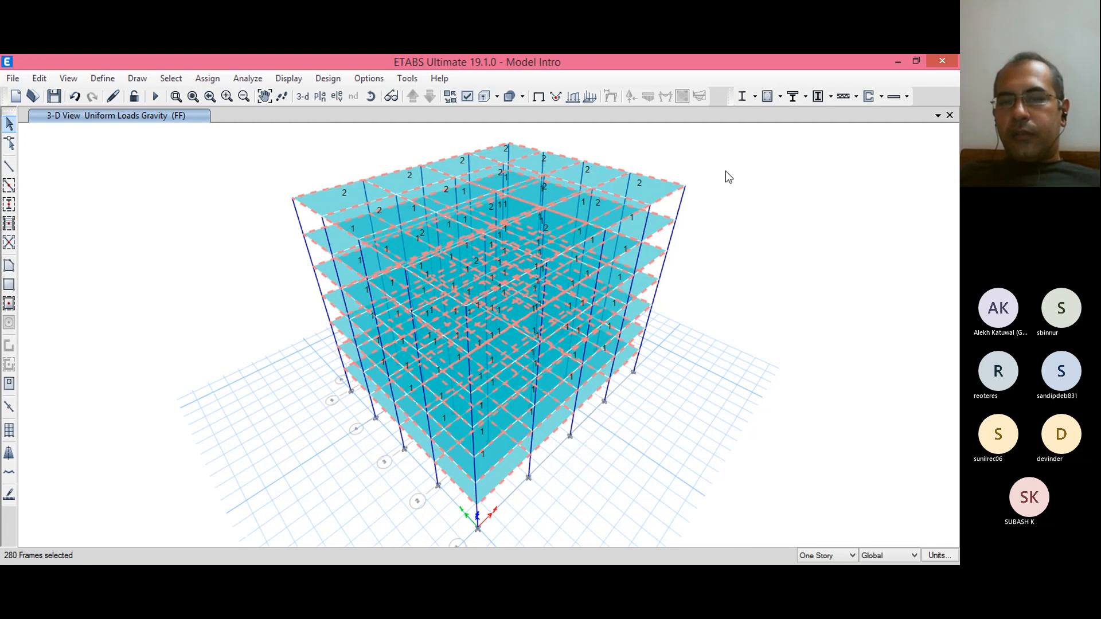
Step: Remove the Story7 beams from the selection using deselection by stories
{"action": "left_click", "coordinate": [172, 79]}
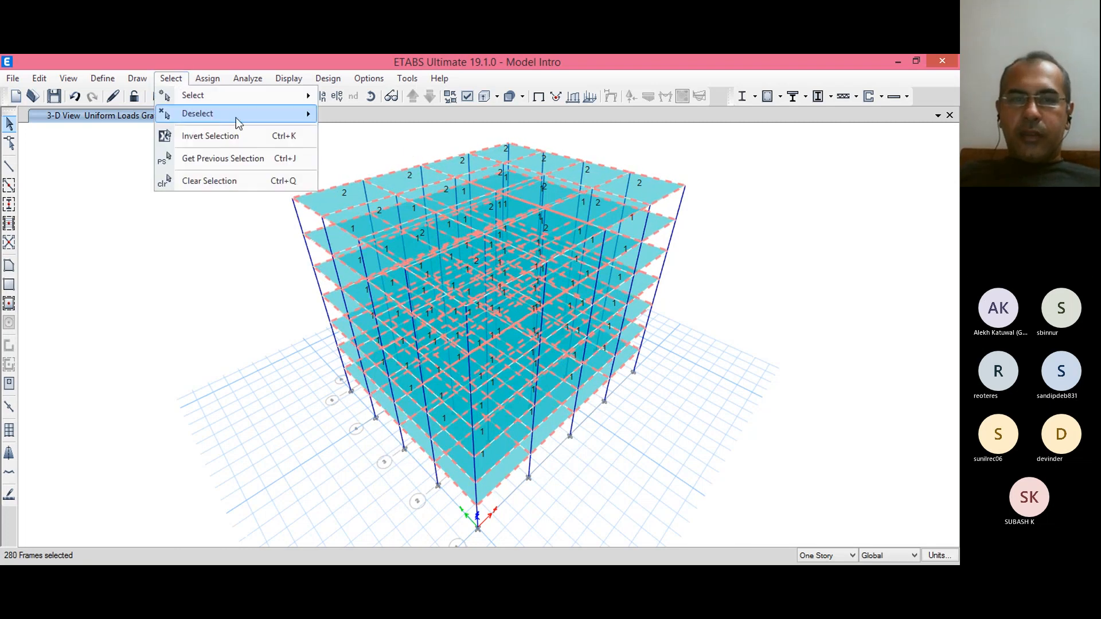
{"action": "mouse_move", "coordinate": [236, 118]}
{"action": "left_click", "coordinate": [392, 303]}
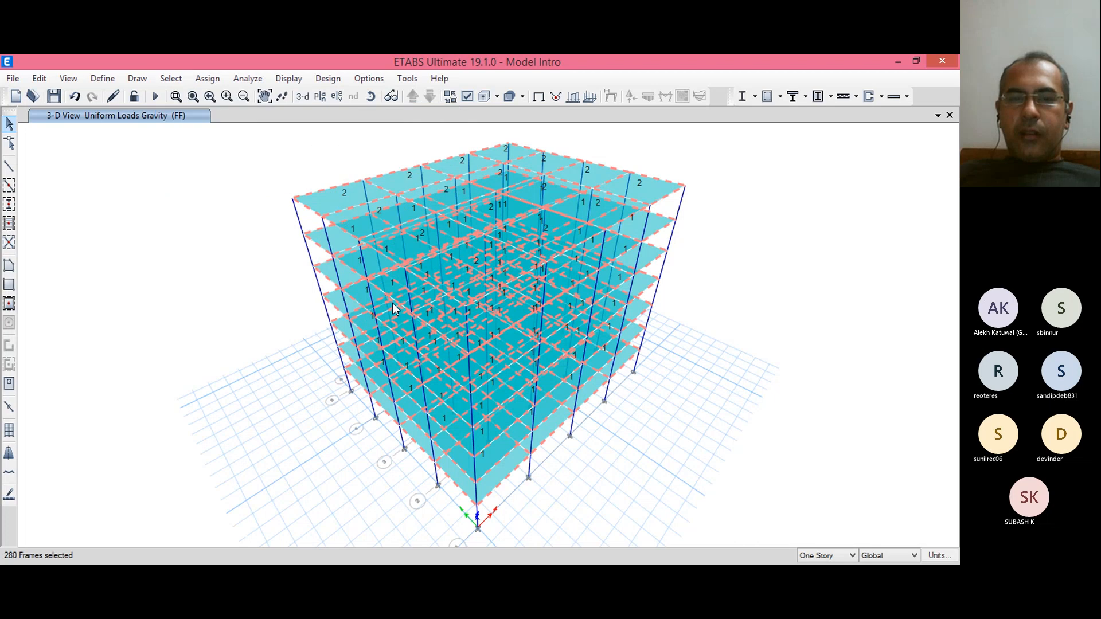
{"action": "left_click", "coordinate": [484, 449]}
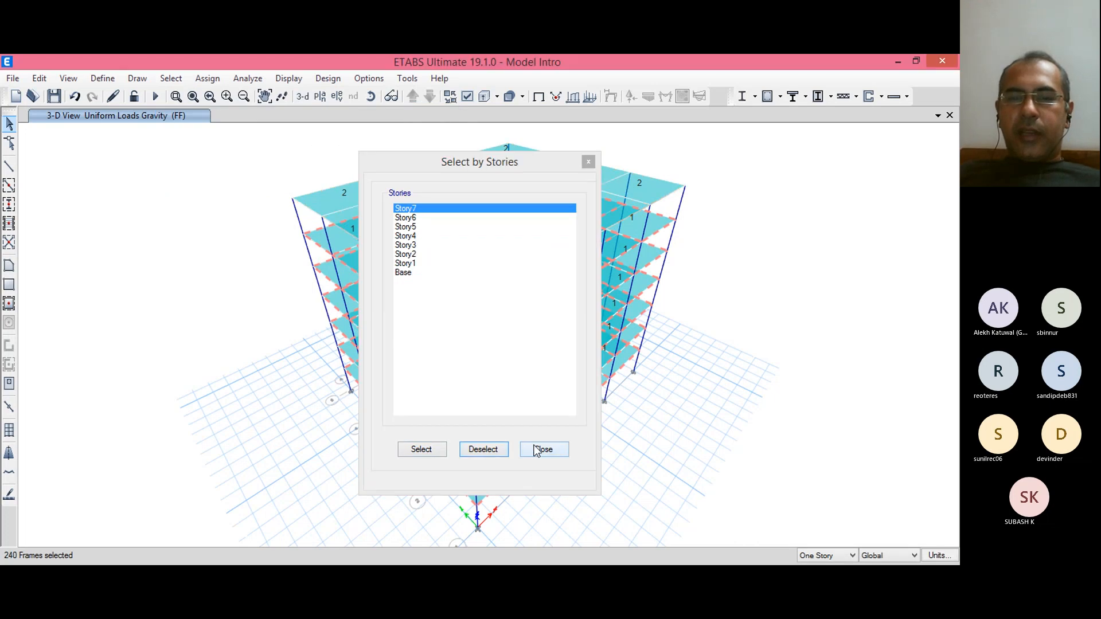
{"action": "left_click", "coordinate": [543, 450]}
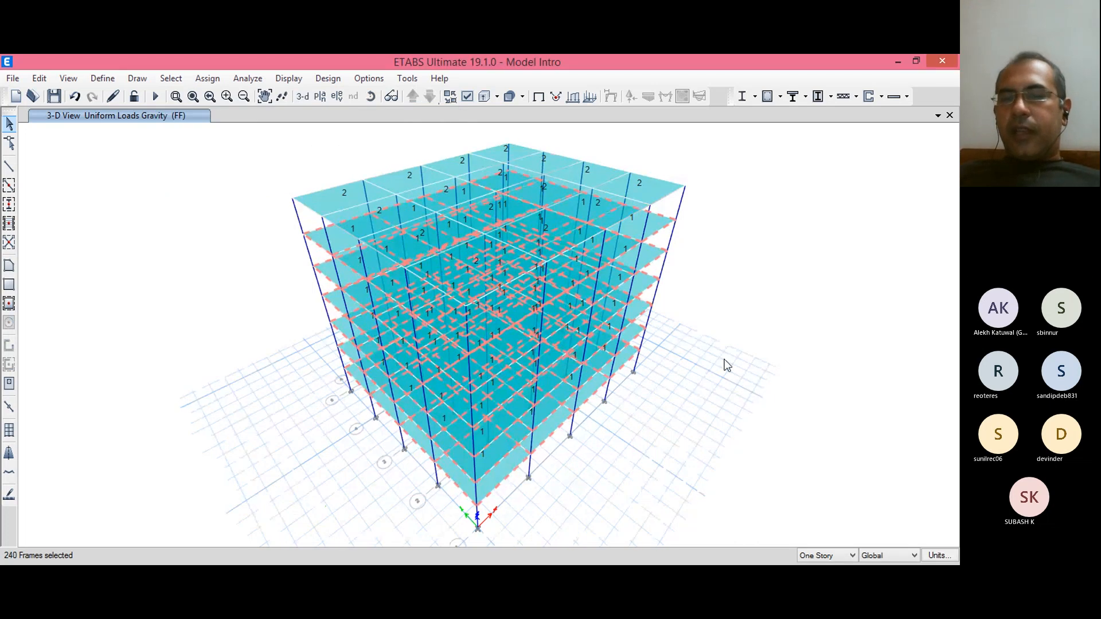
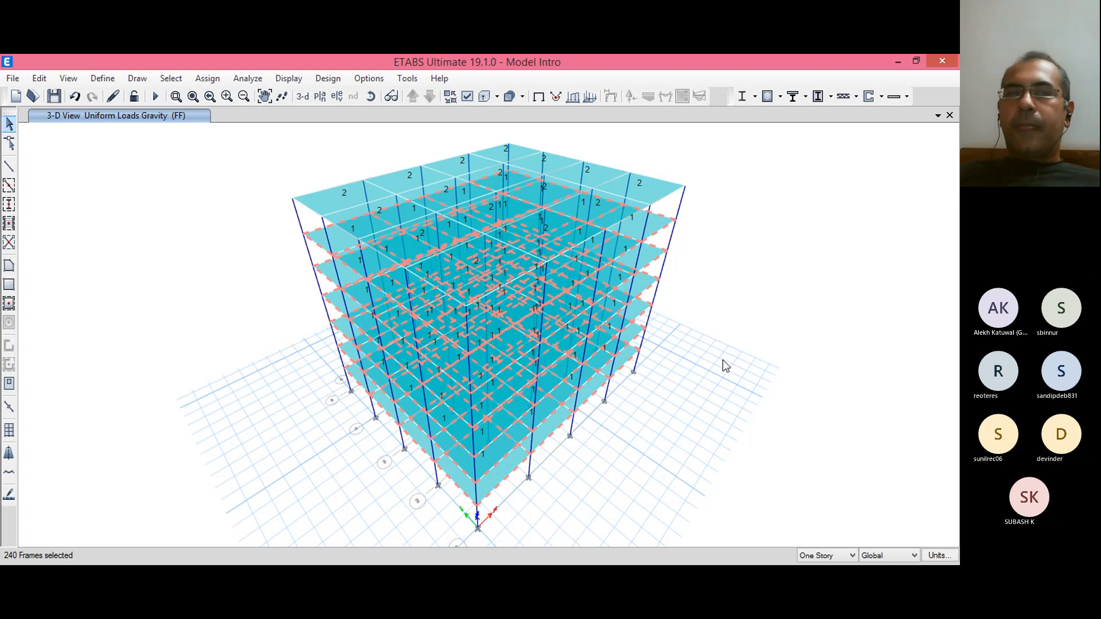
Step: Assign a uniform distributed frame load of 3.6 kN/m in the gravity direction under pattern Infill to the selected beams, replacing existing loads
{"action": "left_click", "coordinate": [208, 78]}
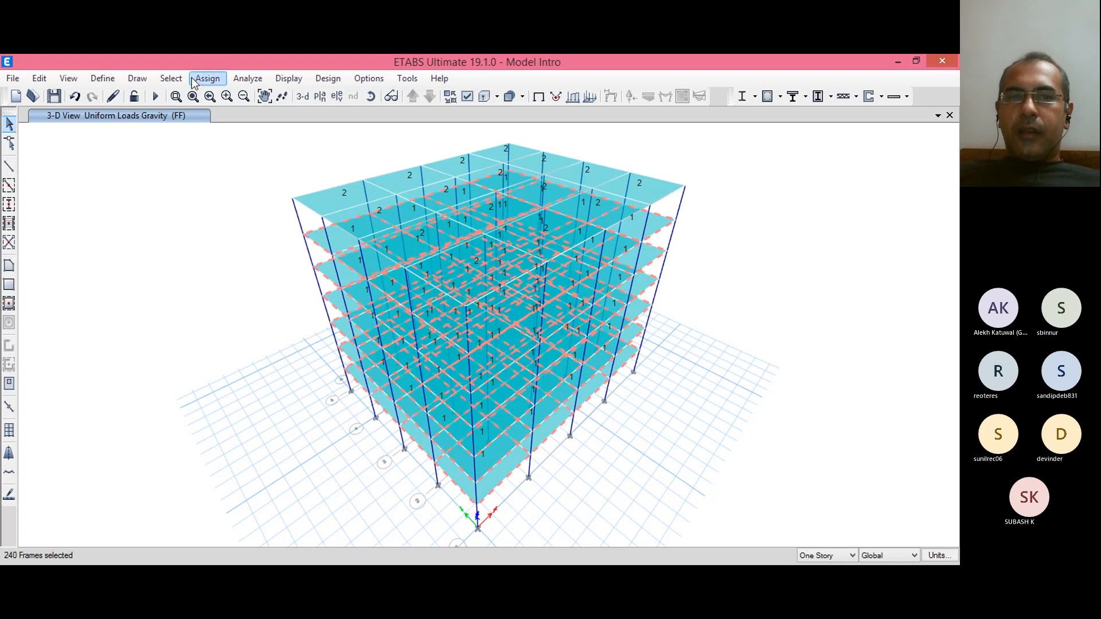
{"action": "mouse_move", "coordinate": [314, 197]}
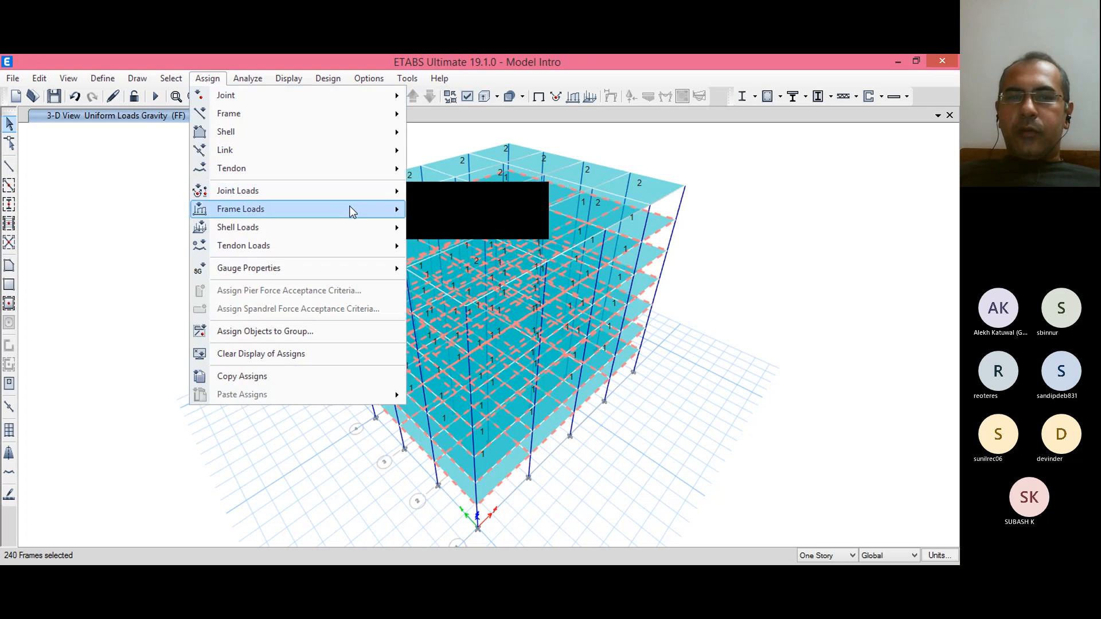
{"action": "mouse_move", "coordinate": [353, 212]}
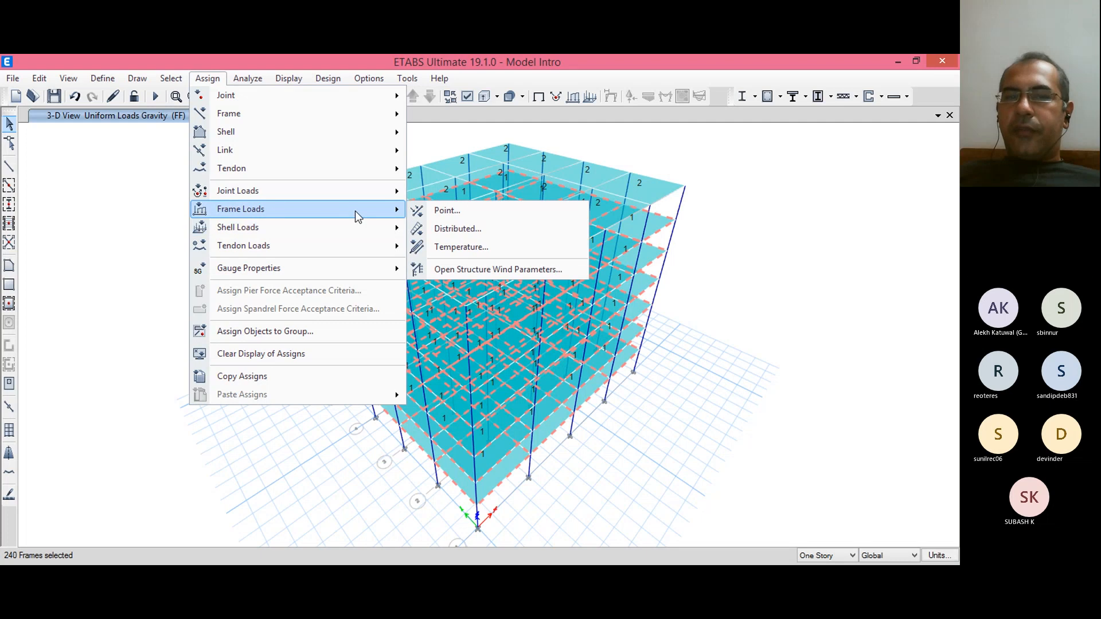
{"action": "left_click", "coordinate": [460, 229]}
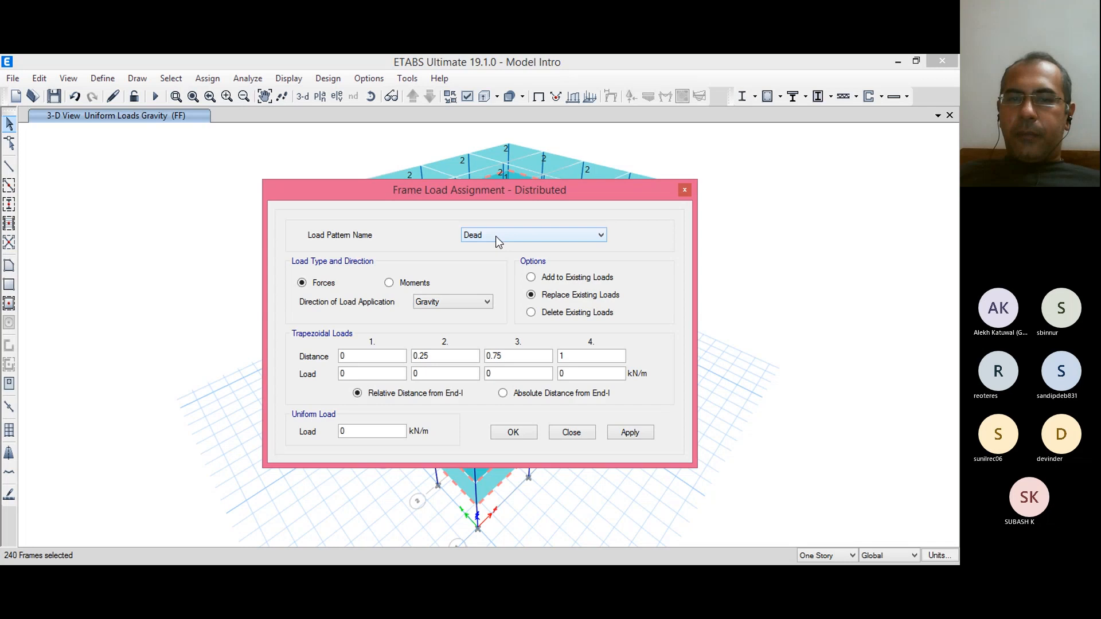
{"action": "left_click", "coordinate": [495, 237]}
{"action": "left_click", "coordinate": [495, 294]}
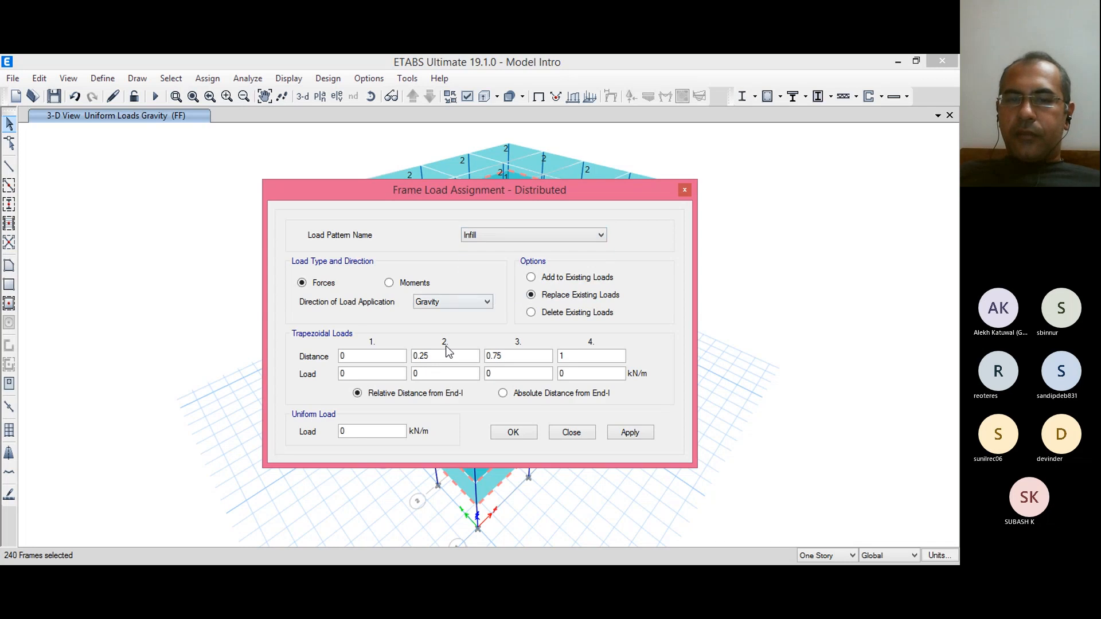
{"action": "double_click", "coordinate": [363, 433]}
{"action": "type", "text": "3.6"}
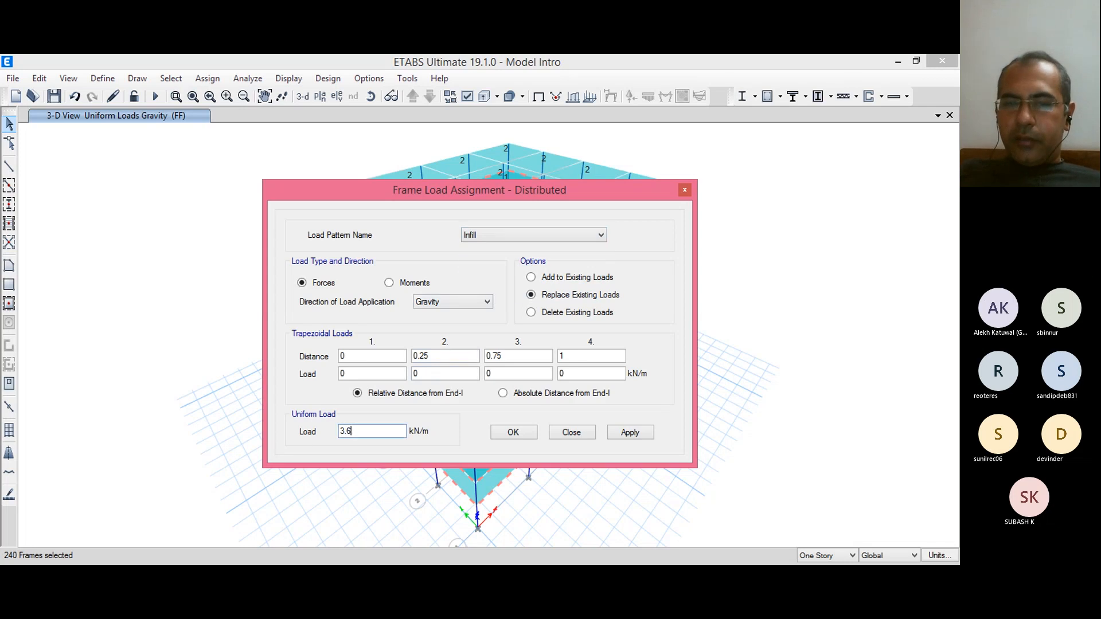
{"action": "left_click", "coordinate": [649, 434]}
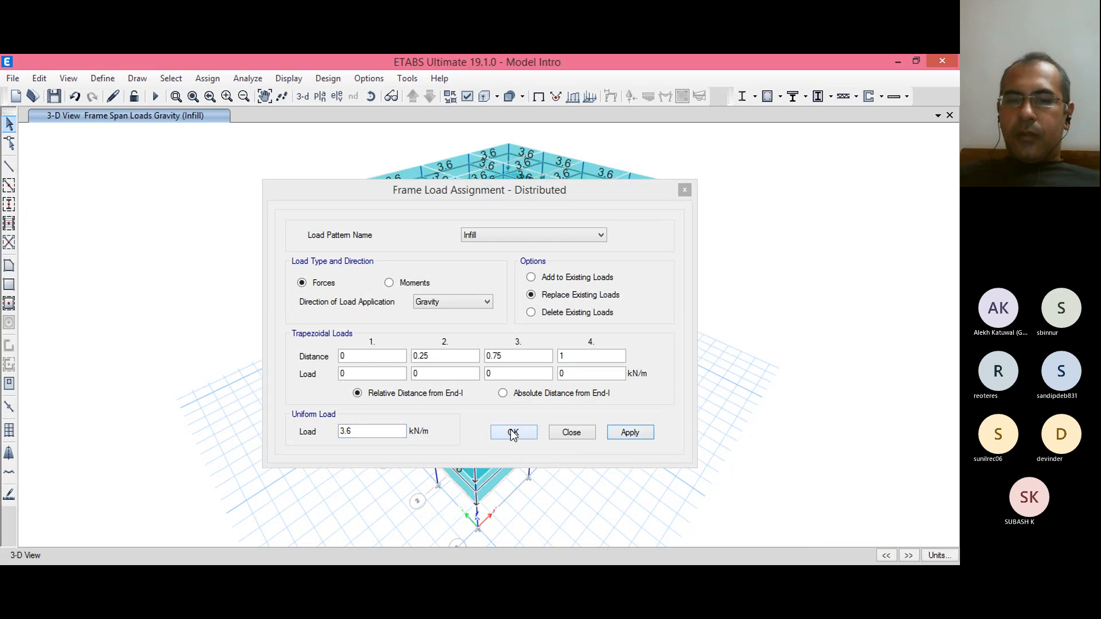
{"action": "left_click", "coordinate": [513, 434]}
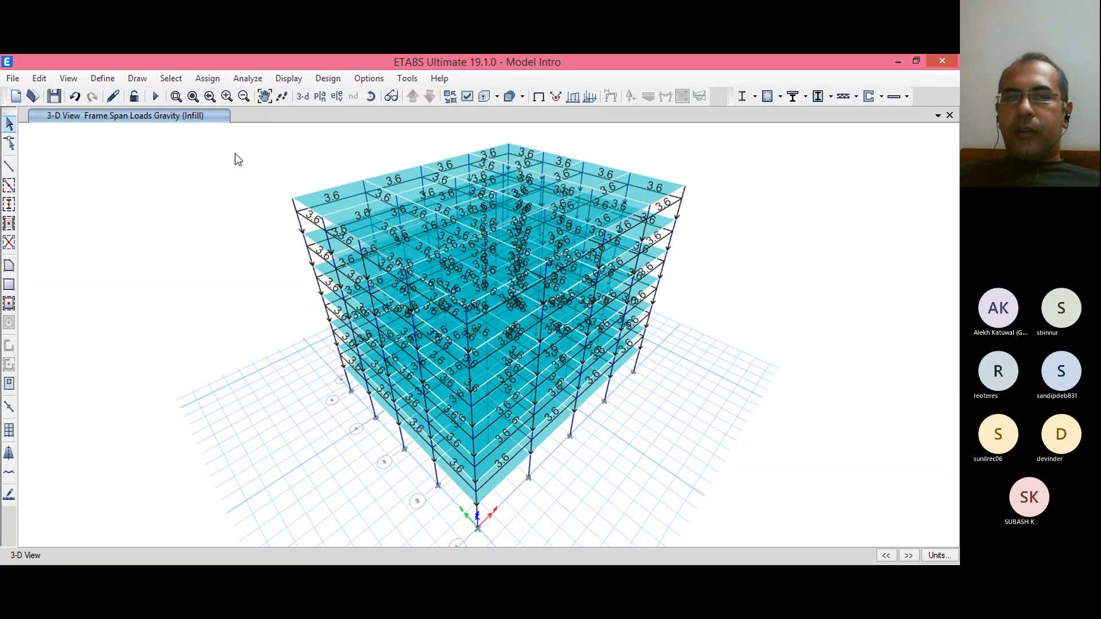
Step: Select all beam objects in the model again by object type
{"action": "left_click", "coordinate": [172, 79]}
{"action": "mouse_move", "coordinate": [192, 95]}
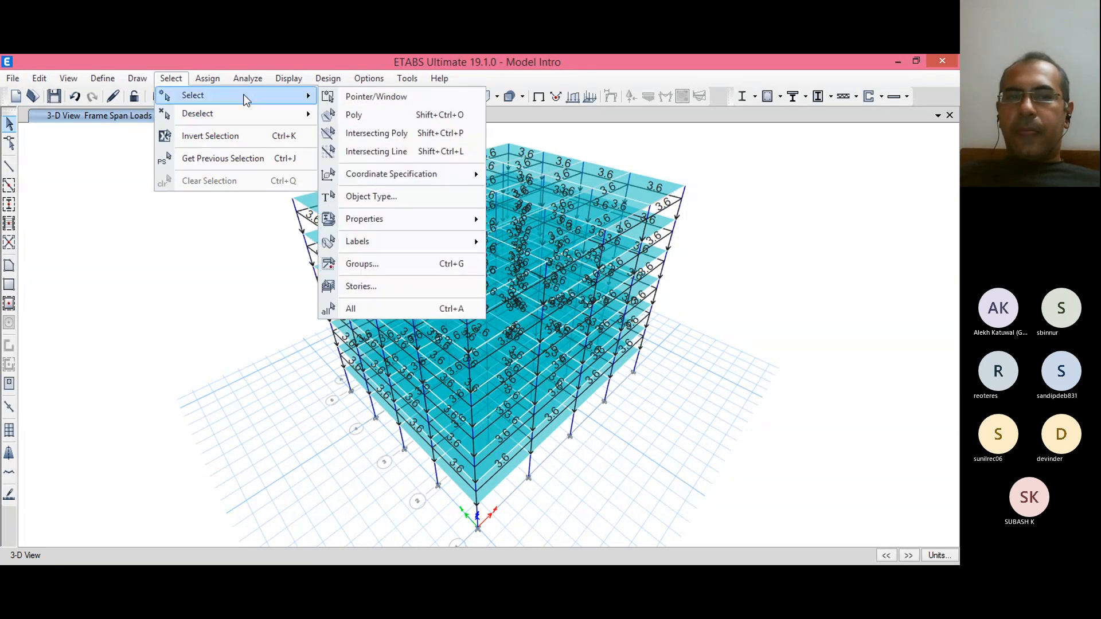
{"action": "left_click", "coordinate": [379, 195]}
{"action": "left_click", "coordinate": [406, 226]}
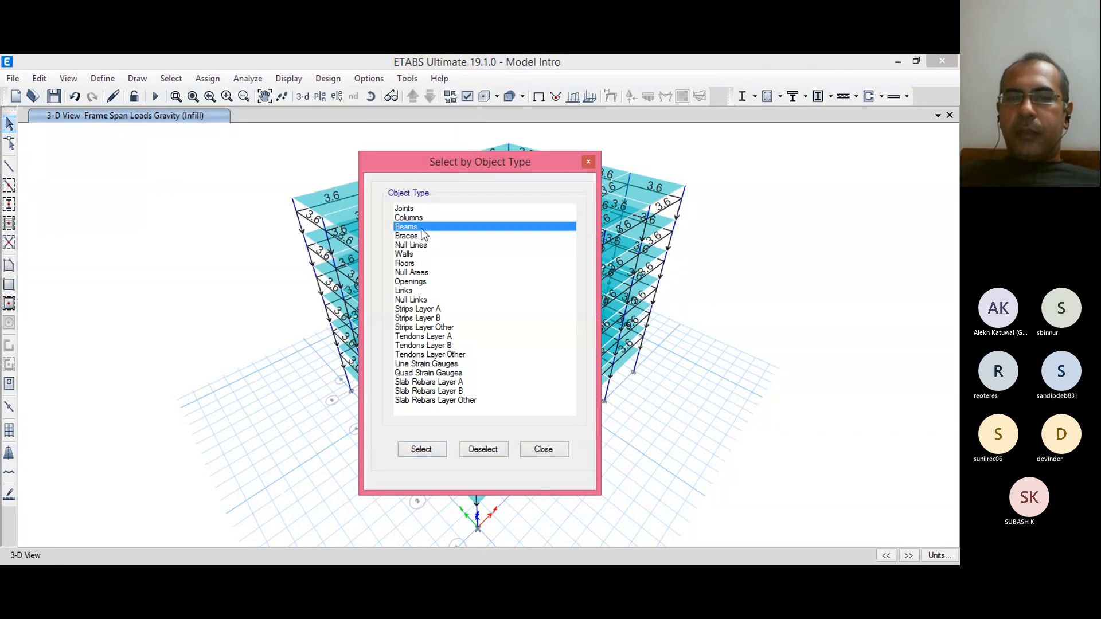
{"action": "left_click", "coordinate": [425, 451]}
{"action": "left_click", "coordinate": [553, 450]}
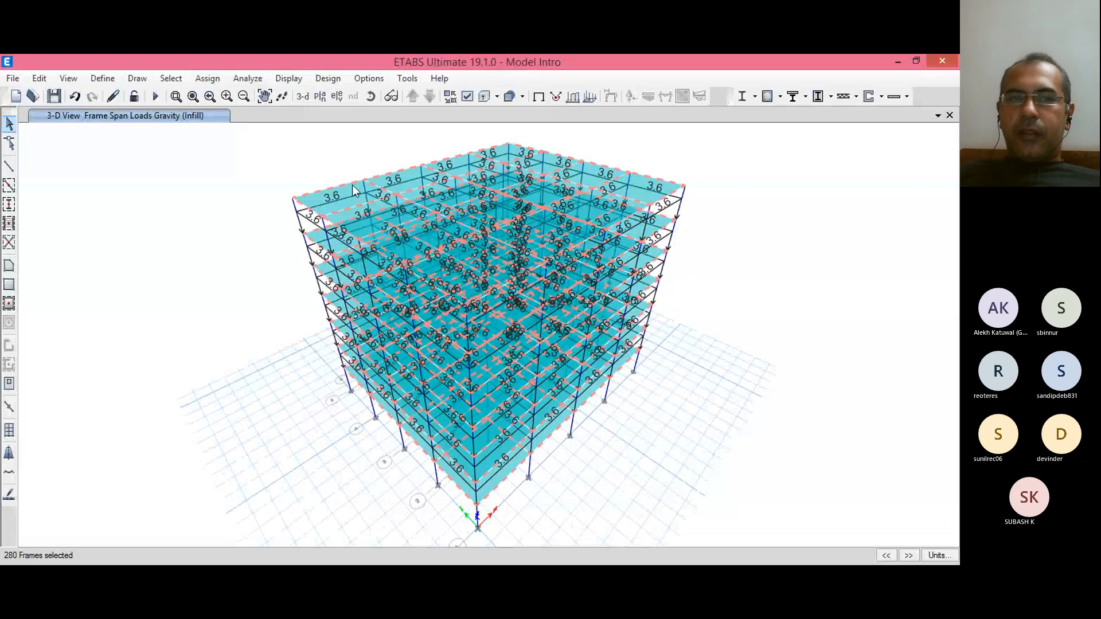
Step: Deselect the stories from Story6 down to Base, leaving only the Story7 beams selected
{"action": "left_click", "coordinate": [171, 78]}
{"action": "mouse_move", "coordinate": [255, 115]}
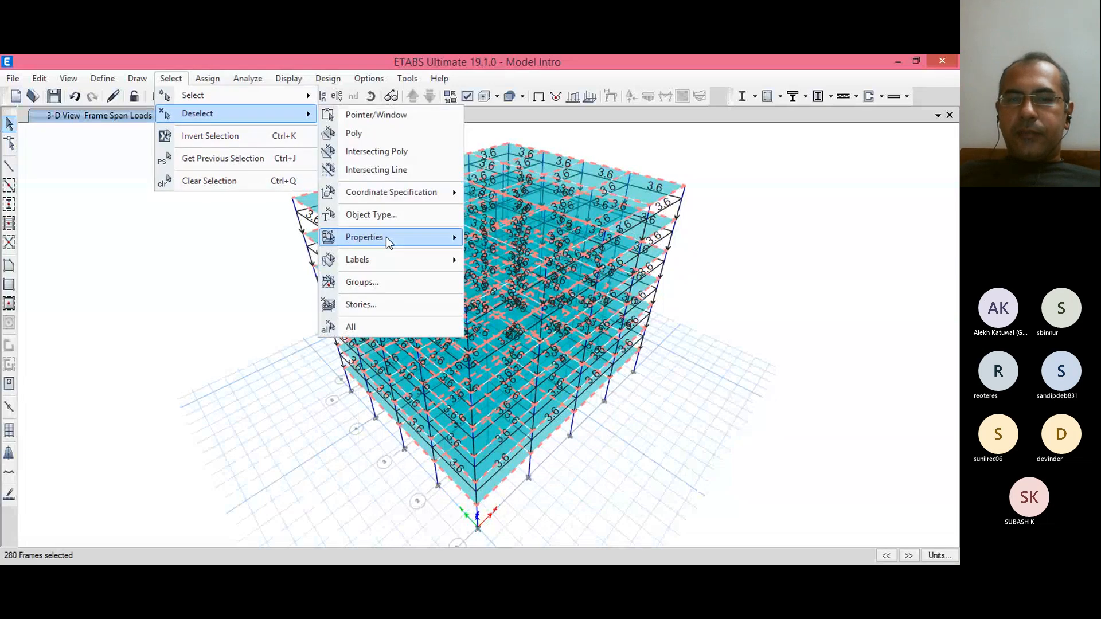
{"action": "left_click", "coordinate": [385, 304]}
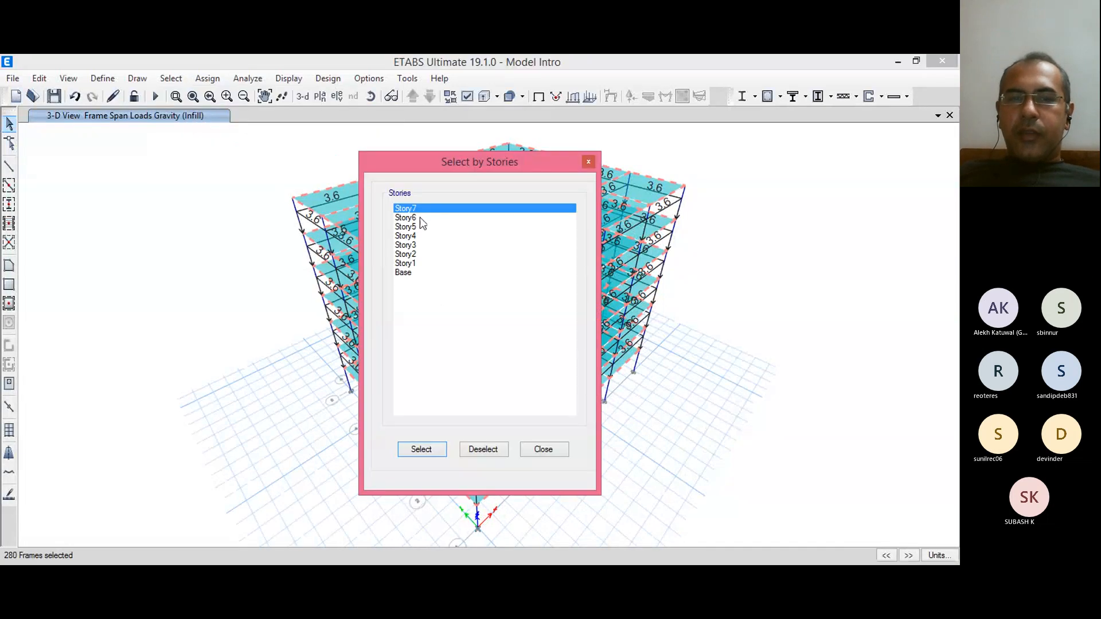
{"action": "left_click_drag", "start_coordinate": [414, 218], "coordinate": [442, 390]}
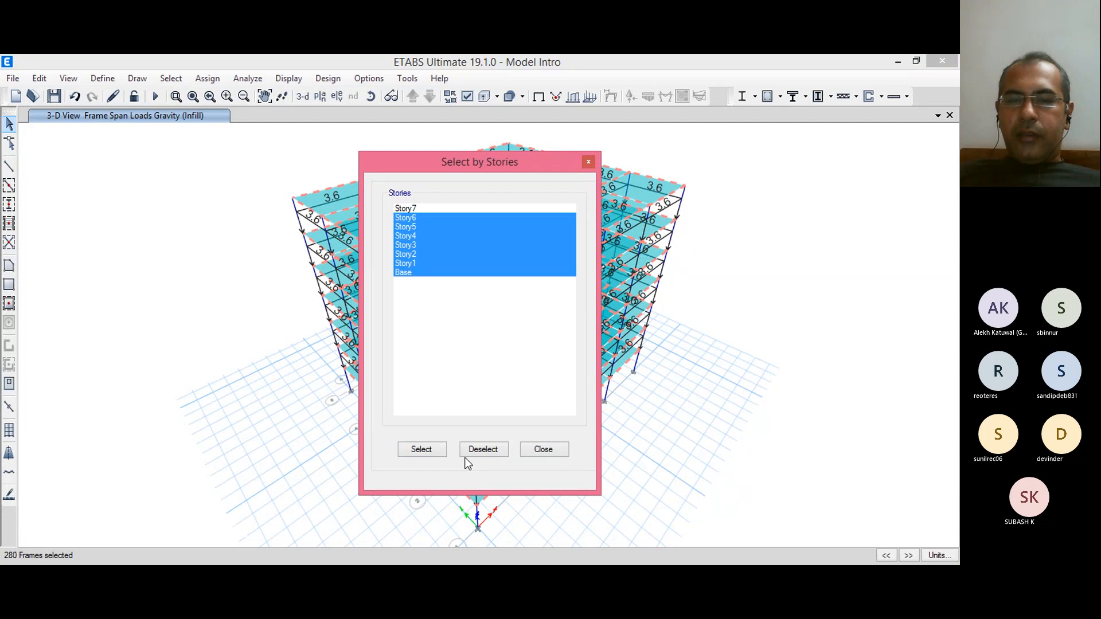
{"action": "left_click", "coordinate": [483, 451]}
{"action": "left_click", "coordinate": [544, 450]}
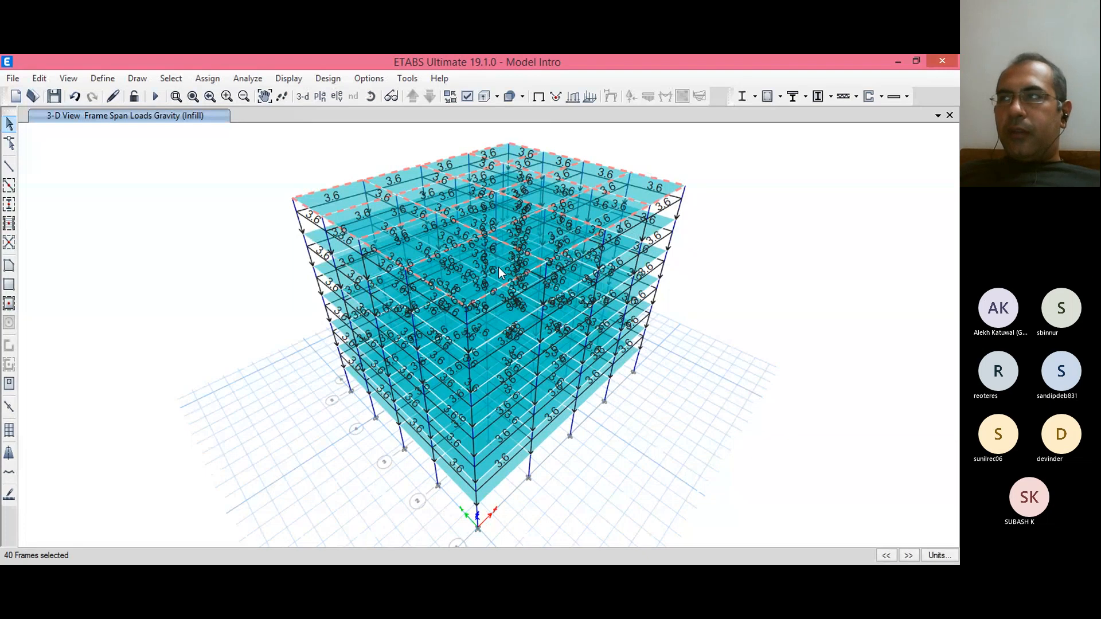
Step: Assign a uniform distributed frame load of 1.2 kN/m in the gravity direction under pattern Infill to the selected Story7 beams, replacing existing loads
{"action": "left_click", "coordinate": [207, 78]}
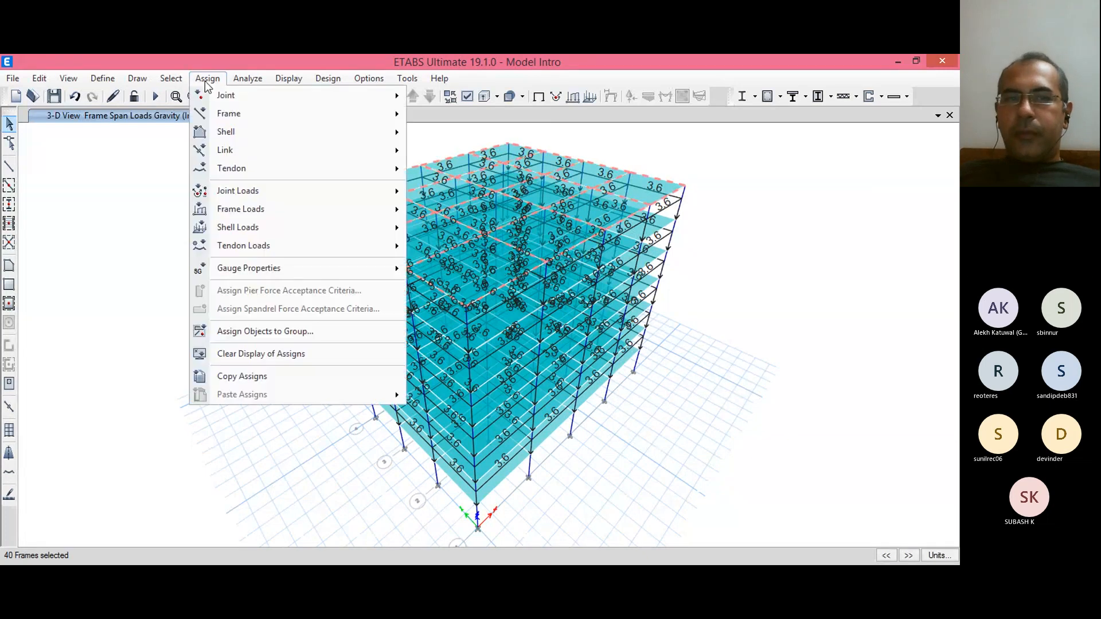
{"action": "mouse_move", "coordinate": [368, 210]}
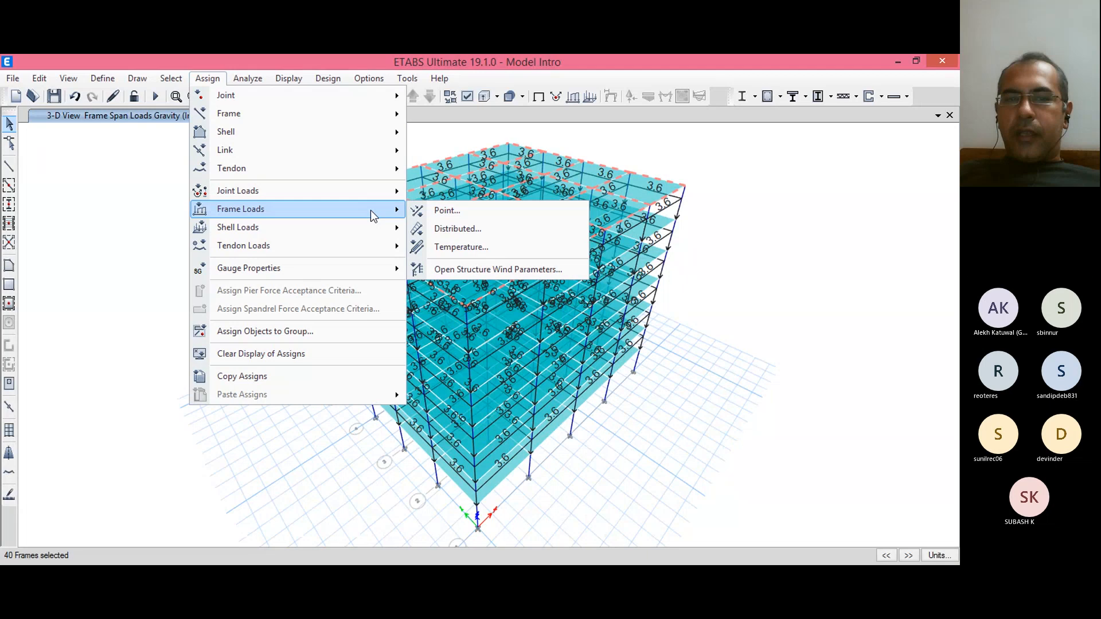
{"action": "left_click", "coordinate": [466, 231]}
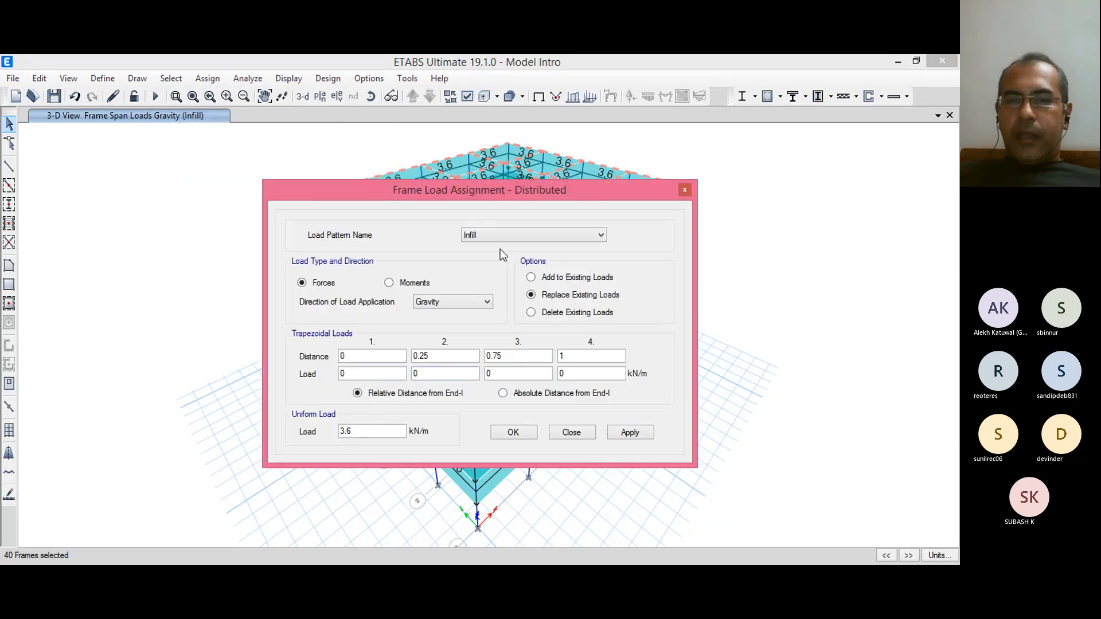
{"action": "left_click_drag", "start_coordinate": [364, 431], "coordinate": [294, 441]}
{"action": "type", "text": "1.2"}
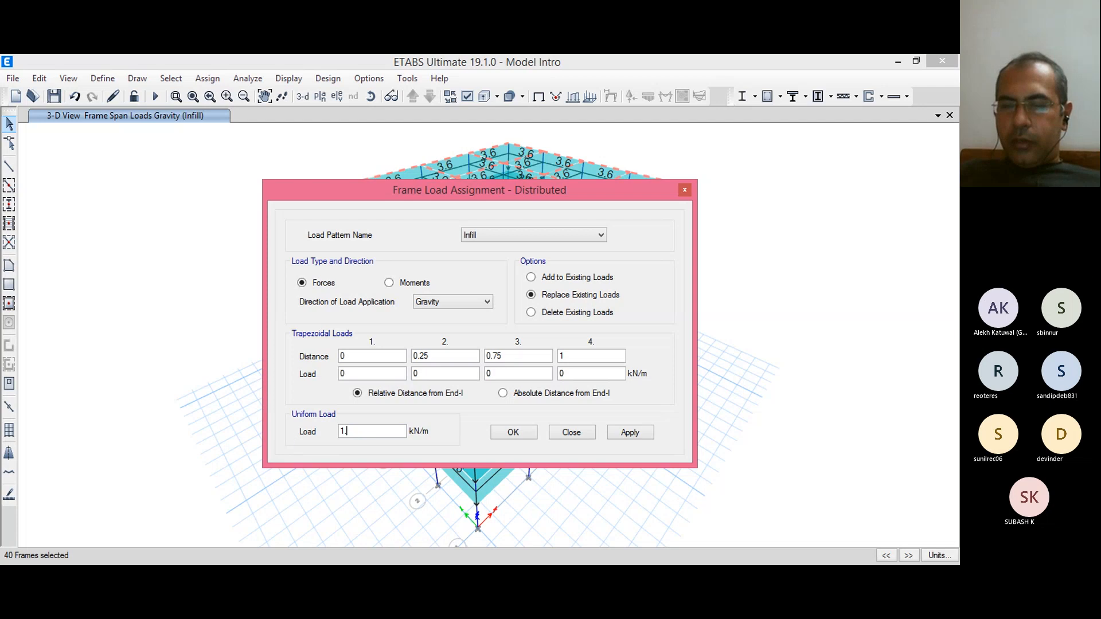
{"action": "left_click", "coordinate": [626, 434]}
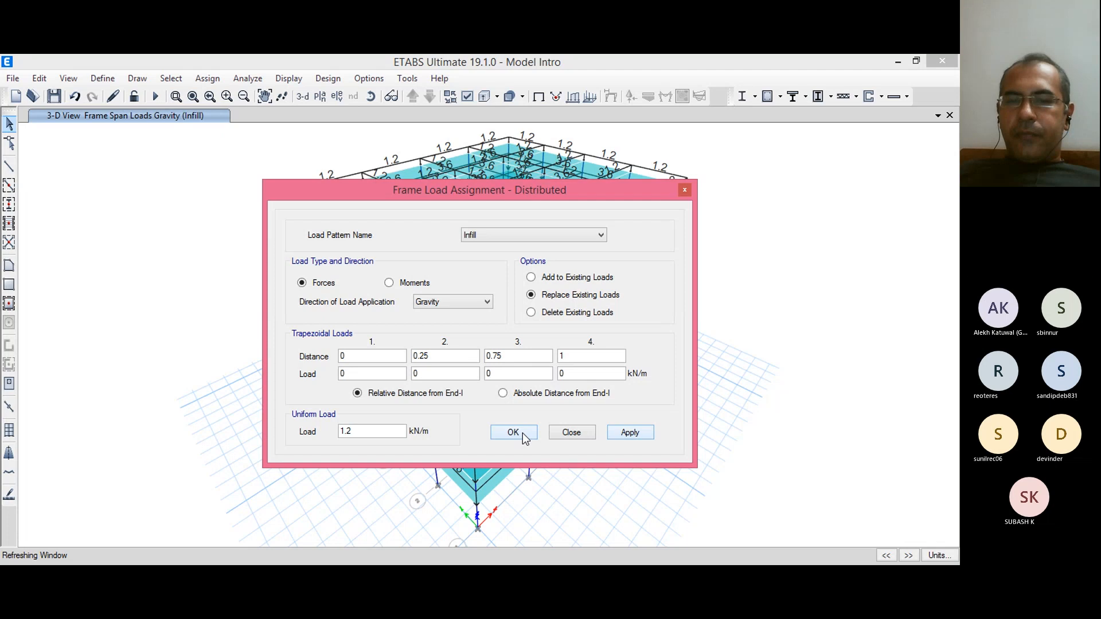
{"action": "left_click", "coordinate": [522, 432]}
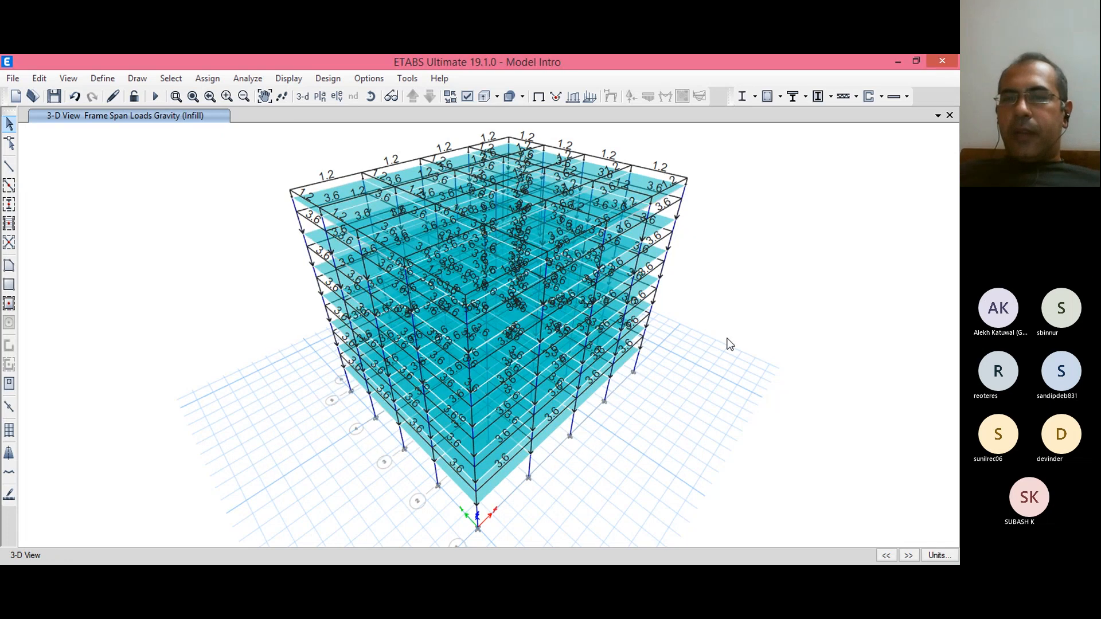
Step: Save the model and inspect the infill load values on the beams of the upper stories
{"action": "left_click", "coordinate": [54, 96]}
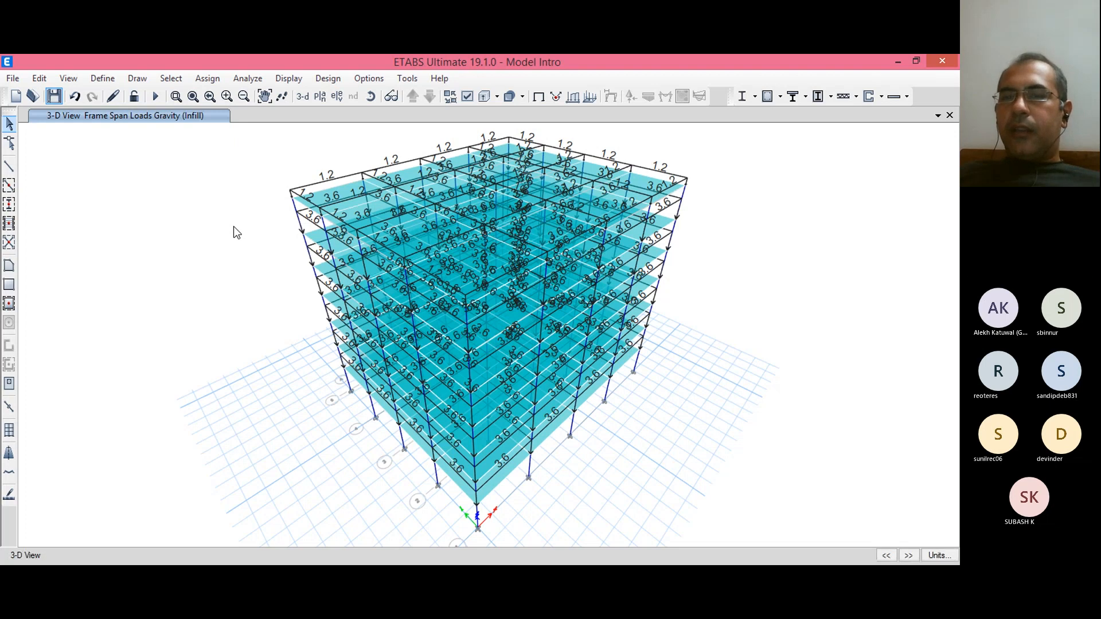
{"action": "key", "text": "ctrl+s"}
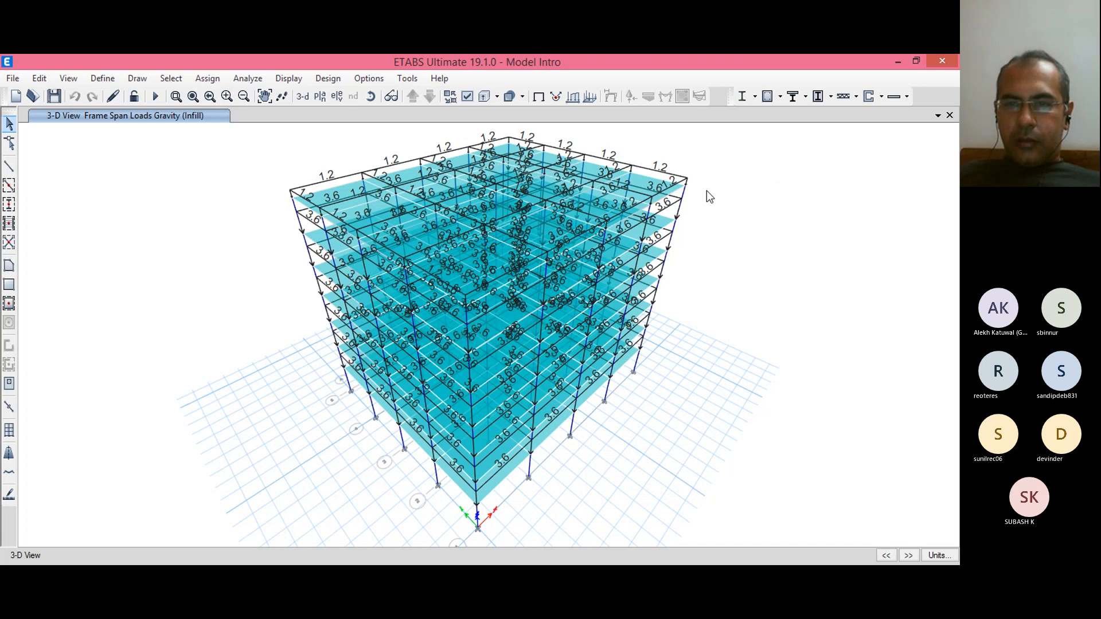
{"action": "scroll", "coordinate": [707, 190], "scroll_direction": "up", "scroll_amount": 3}
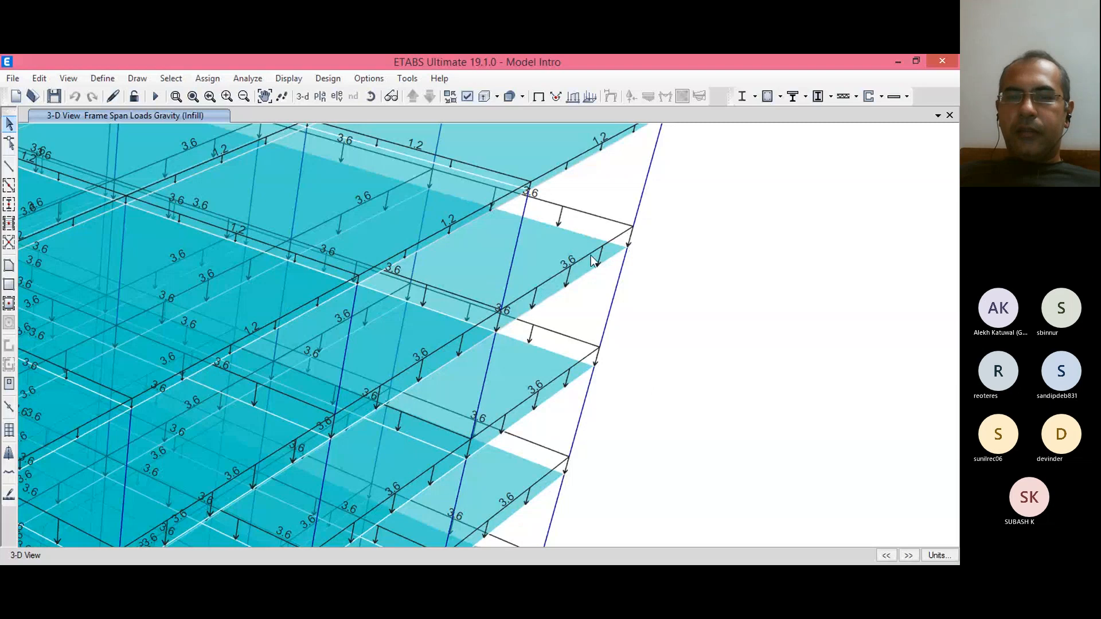
{"action": "scroll", "coordinate": [593, 215], "scroll_direction": "down", "scroll_amount": 3}
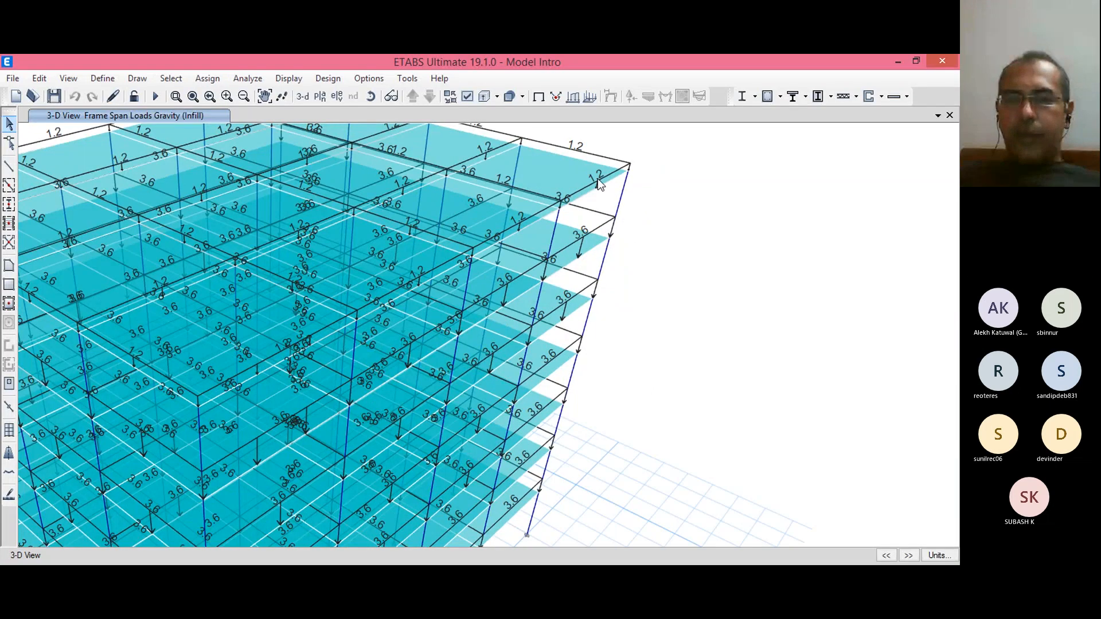
{"action": "scroll", "coordinate": [597, 179], "scroll_direction": "up", "scroll_amount": 3}
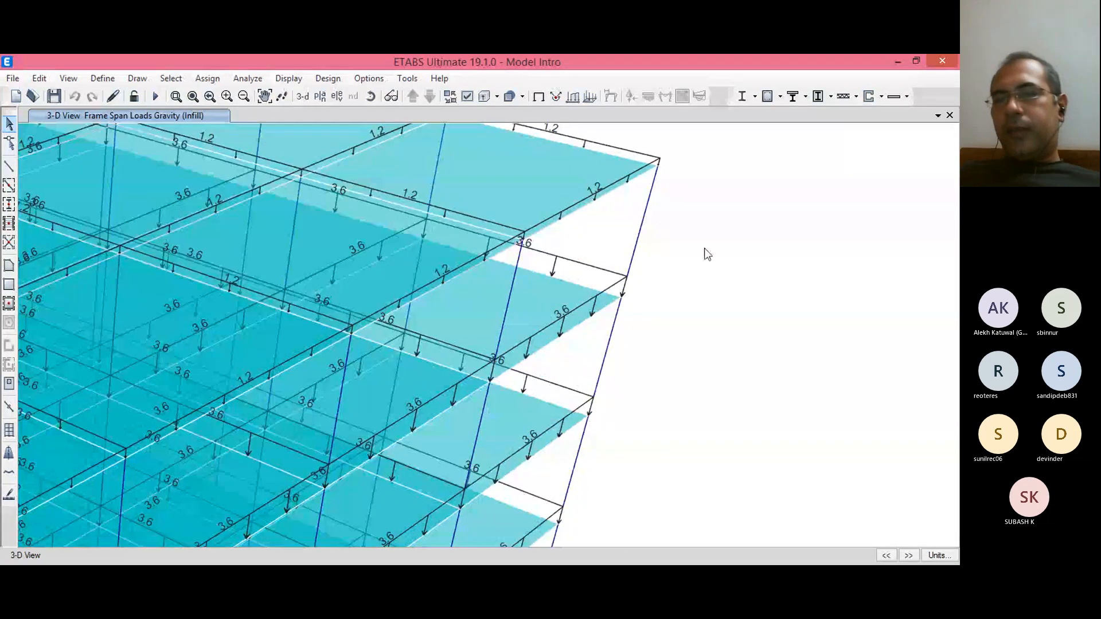
{"action": "scroll", "coordinate": [688, 261], "scroll_direction": "down", "scroll_amount": 2}
{"action": "scroll", "coordinate": [673, 267], "scroll_direction": "down", "scroll_amount": 3}
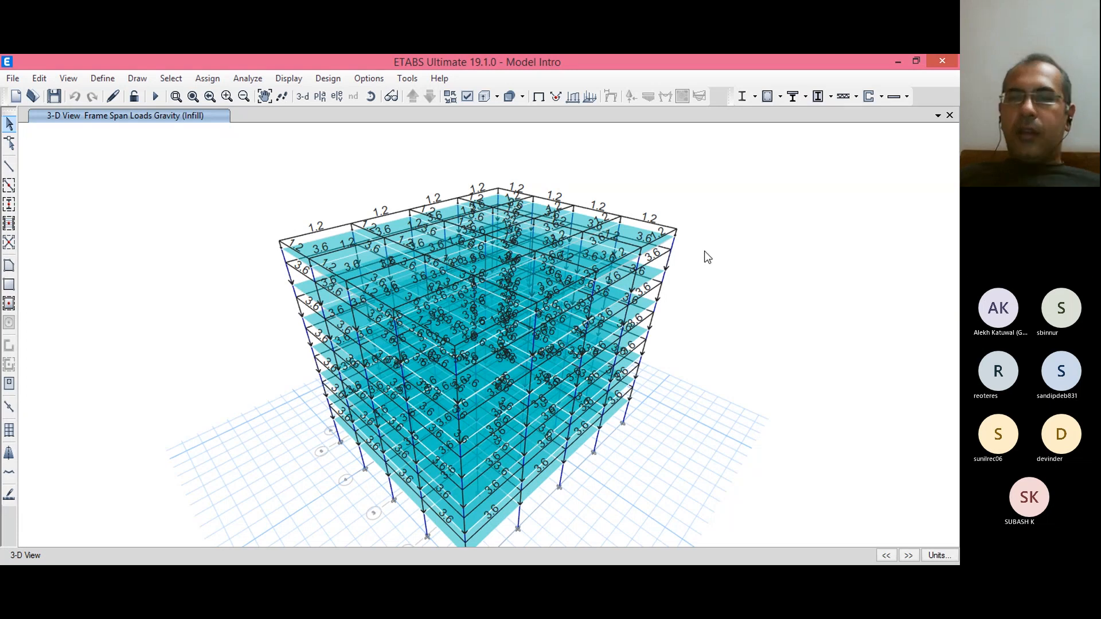
Step: Review the IS 1893:2016 seismic loading parameters of load patterns EQX and EQY, including their time period settings
{"action": "left_click", "coordinate": [102, 78]}
{"action": "left_click", "coordinate": [153, 371]}
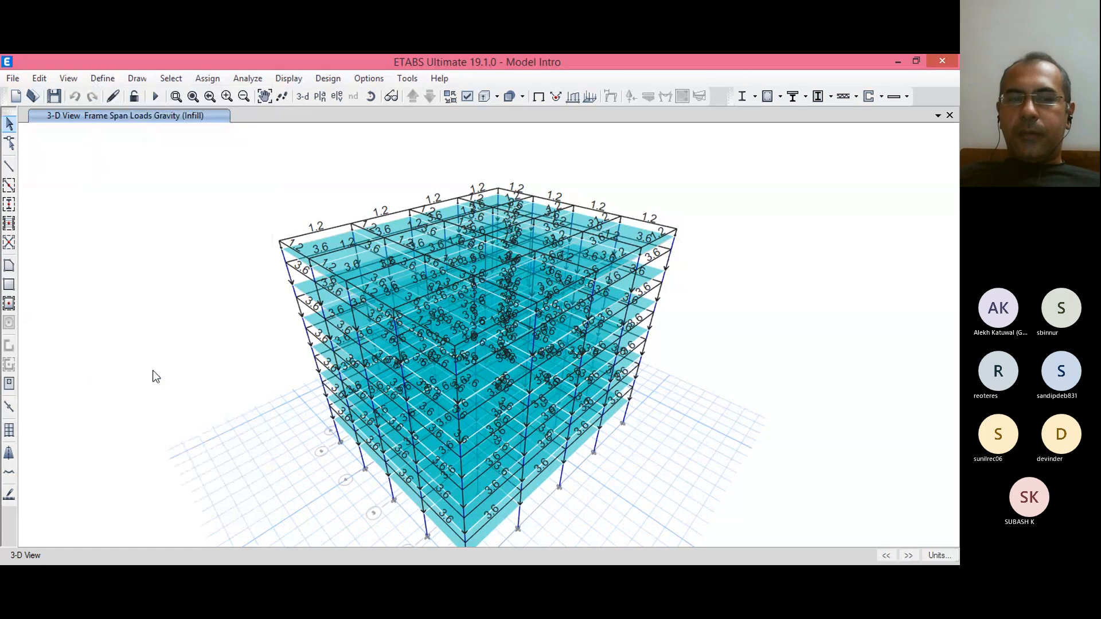
{"action": "left_click", "coordinate": [533, 315]}
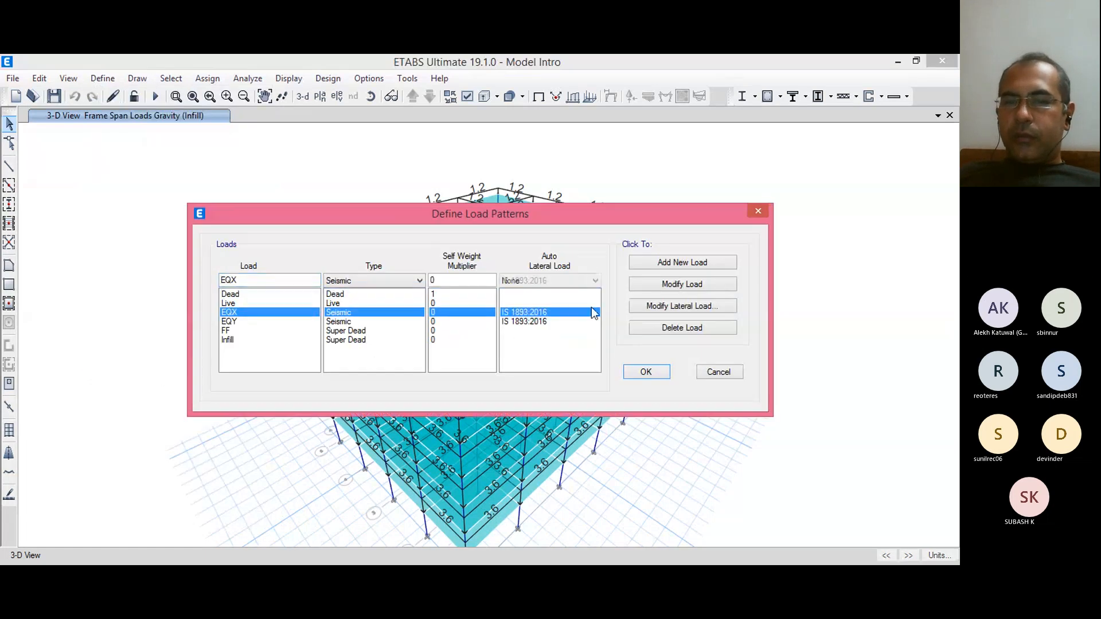
{"action": "left_click", "coordinate": [654, 305]}
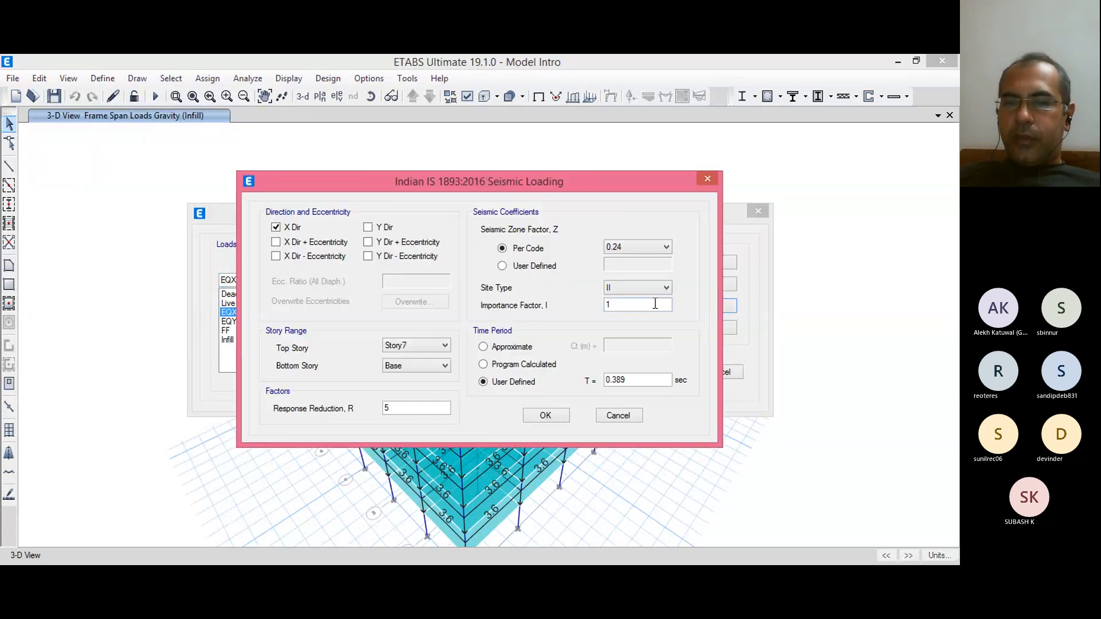
{"action": "left_click", "coordinate": [524, 347]}
{"action": "left_click", "coordinate": [548, 416]}
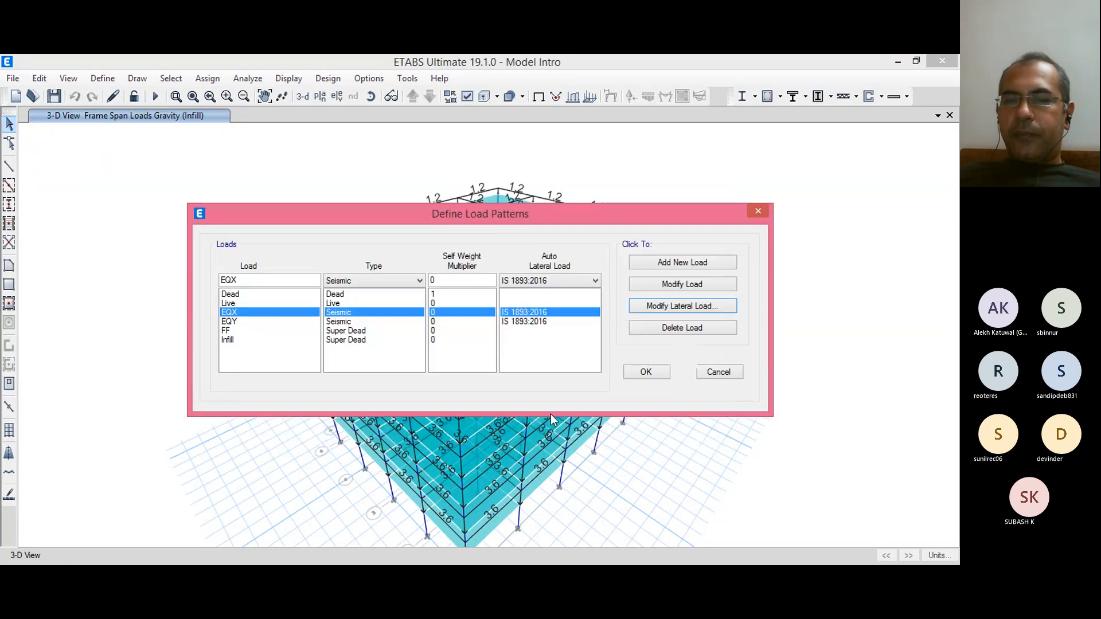
{"action": "left_click", "coordinate": [534, 330]}
{"action": "left_click", "coordinate": [551, 321]}
{"action": "left_click", "coordinate": [651, 313]}
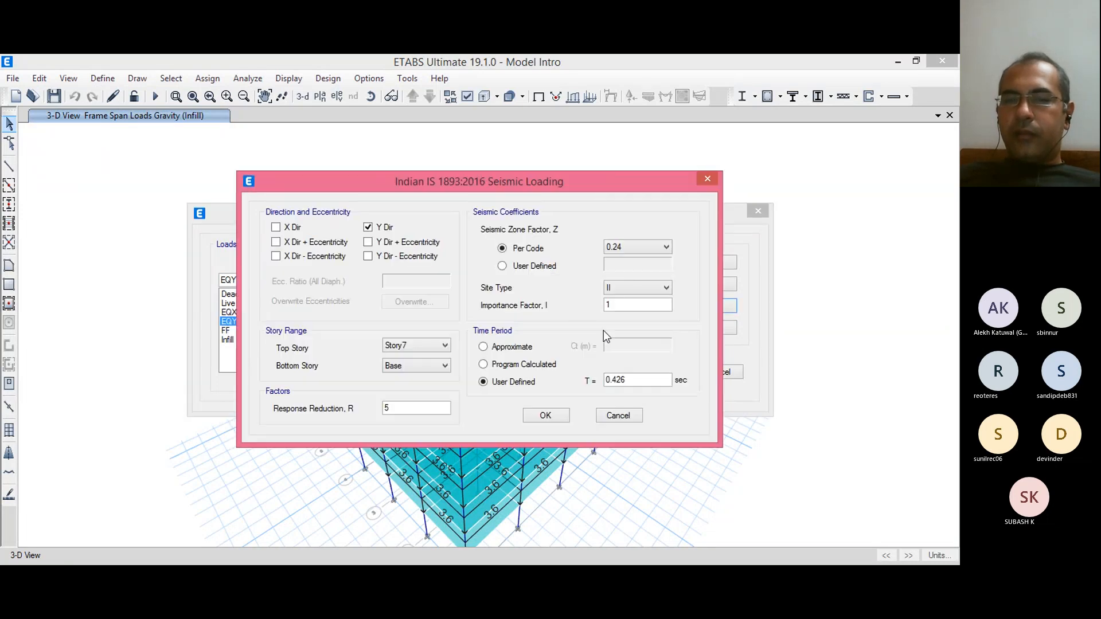
{"action": "left_click", "coordinate": [523, 344]}
{"action": "left_click", "coordinate": [554, 413]}
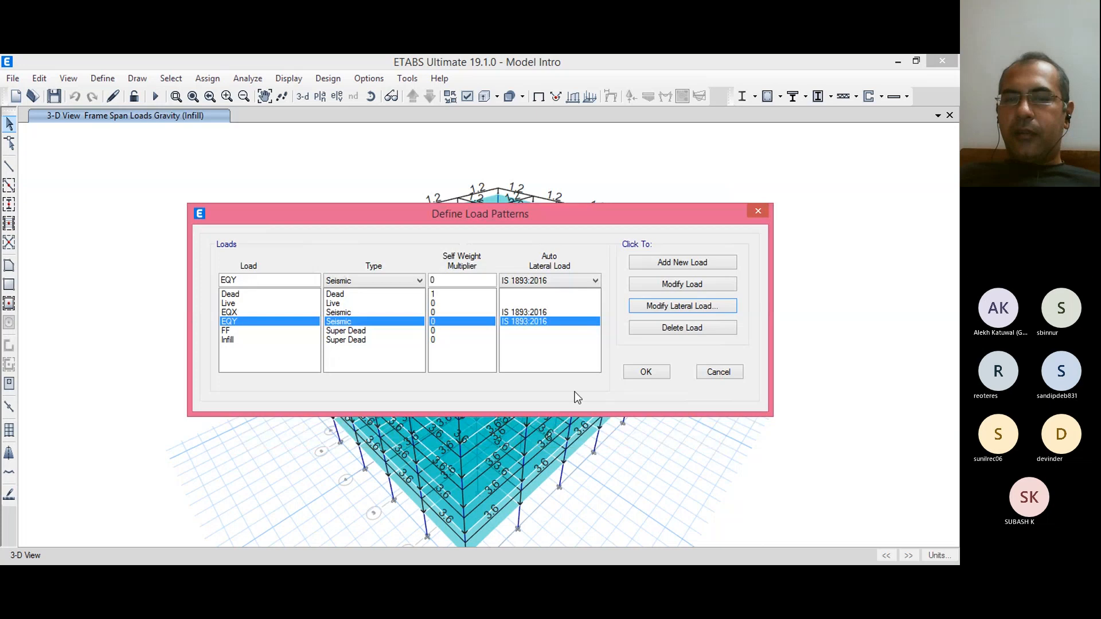
{"action": "left_click", "coordinate": [644, 372]}
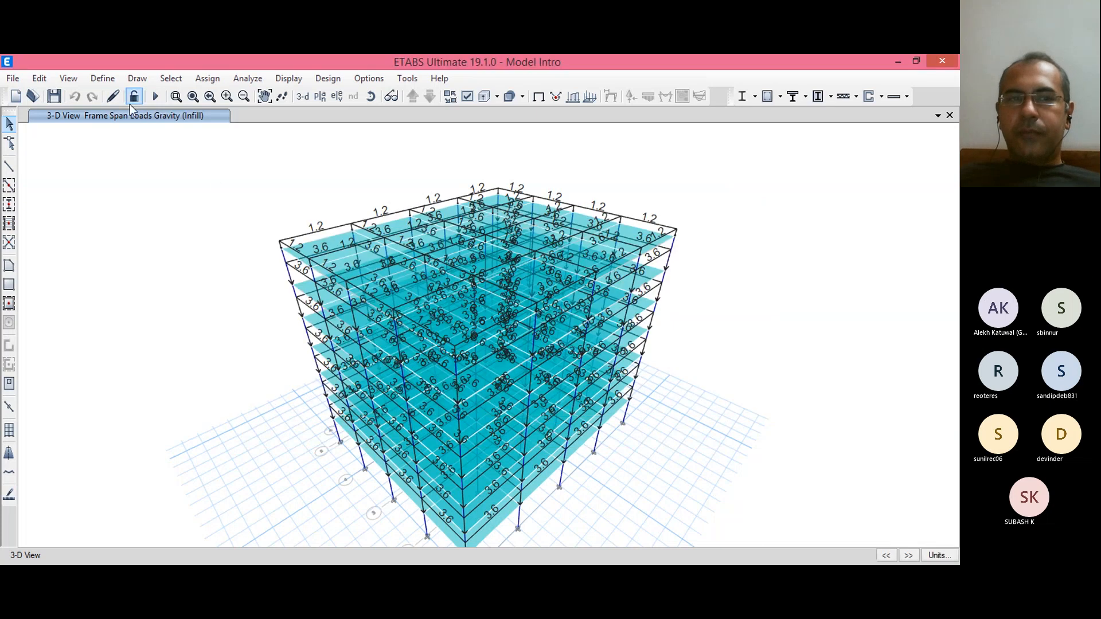
Step: Save the model and run the analysis for all load cases with calculation of diaphragm centers of rigidity enabled
{"action": "left_click", "coordinate": [59, 97]}
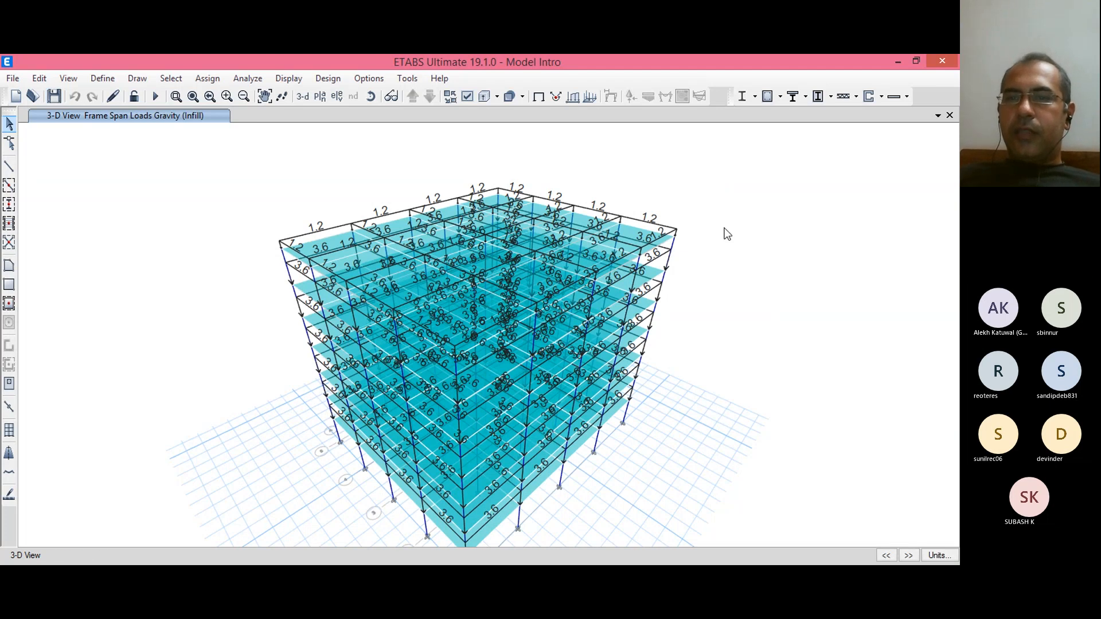
{"action": "left_click", "coordinate": [247, 79]}
{"action": "left_click", "coordinate": [306, 136]}
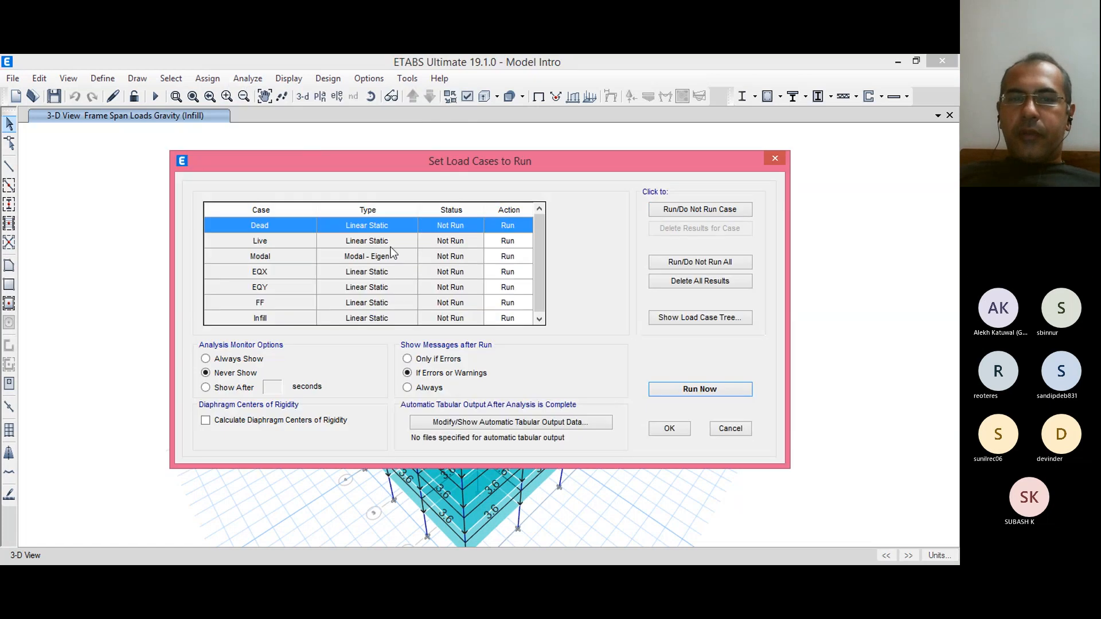
{"action": "scroll", "coordinate": [538, 237], "scroll_direction": "down", "scroll_amount": 1}
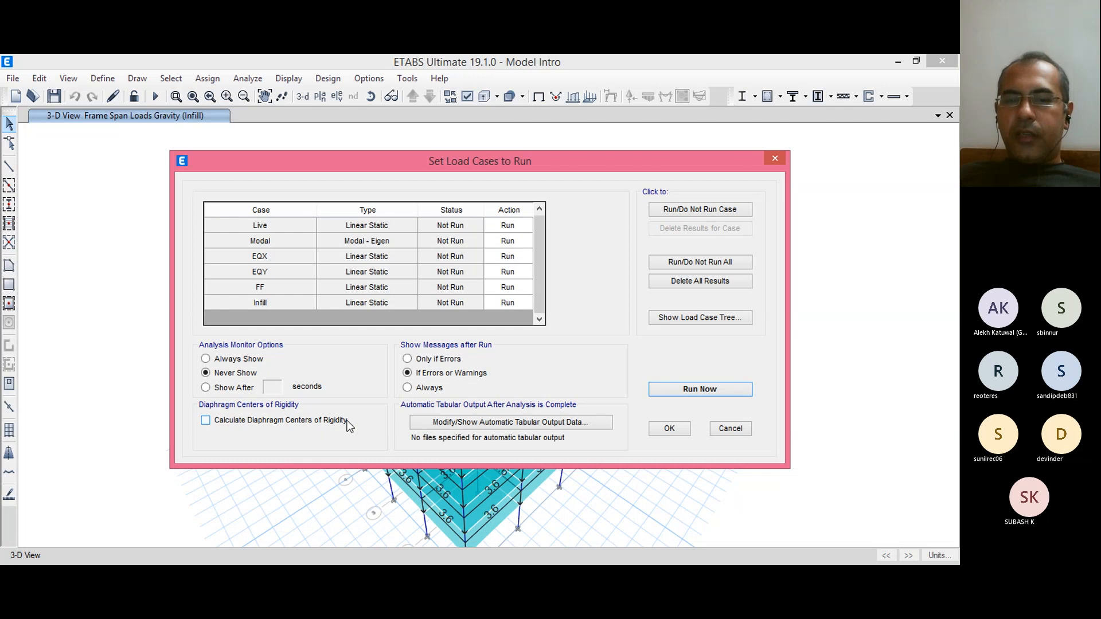
{"action": "left_click", "coordinate": [205, 422]}
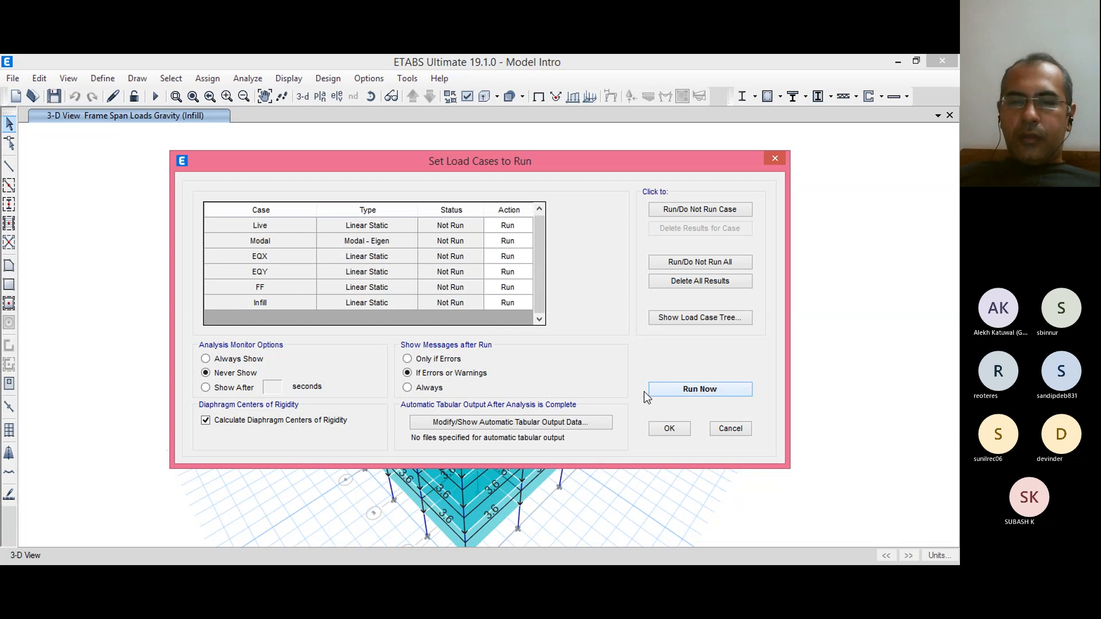
{"action": "left_click", "coordinate": [692, 392]}
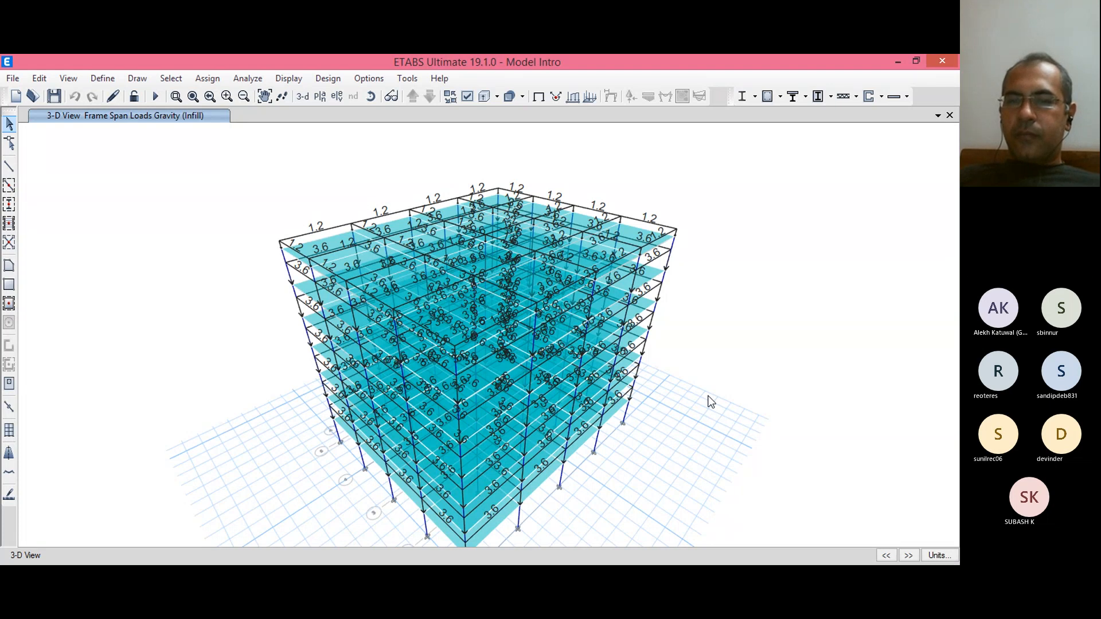
{"action": "key", "text": "F5"}
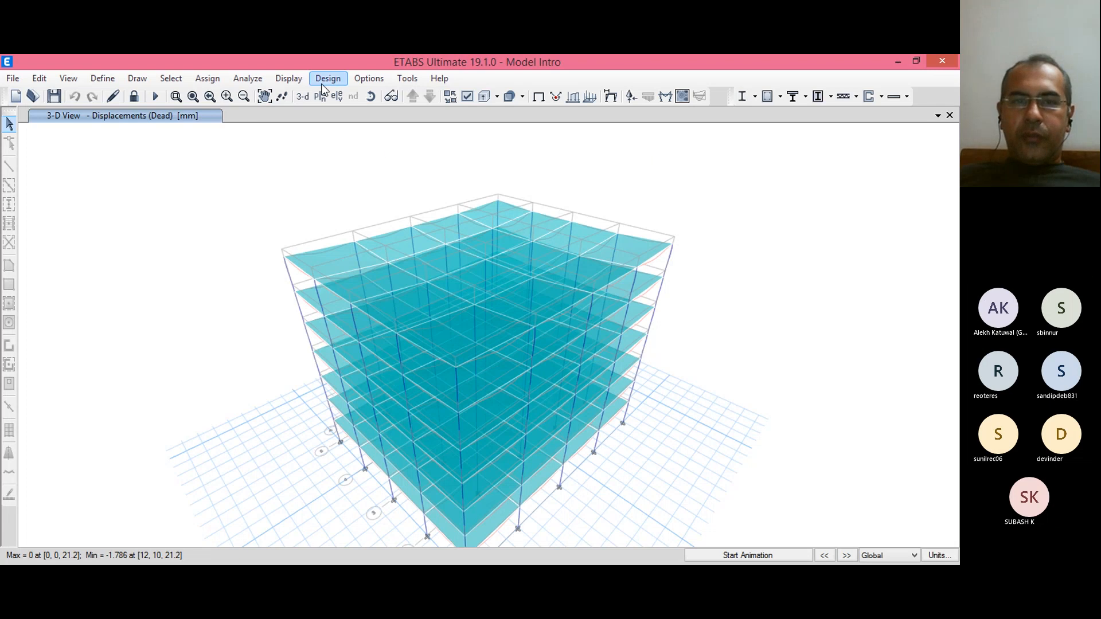
Step: Choose the analysis result tables Centers Of Mass And Rigidity and Modal Participating Mass Ratios for display
{"action": "left_click", "coordinate": [296, 79]}
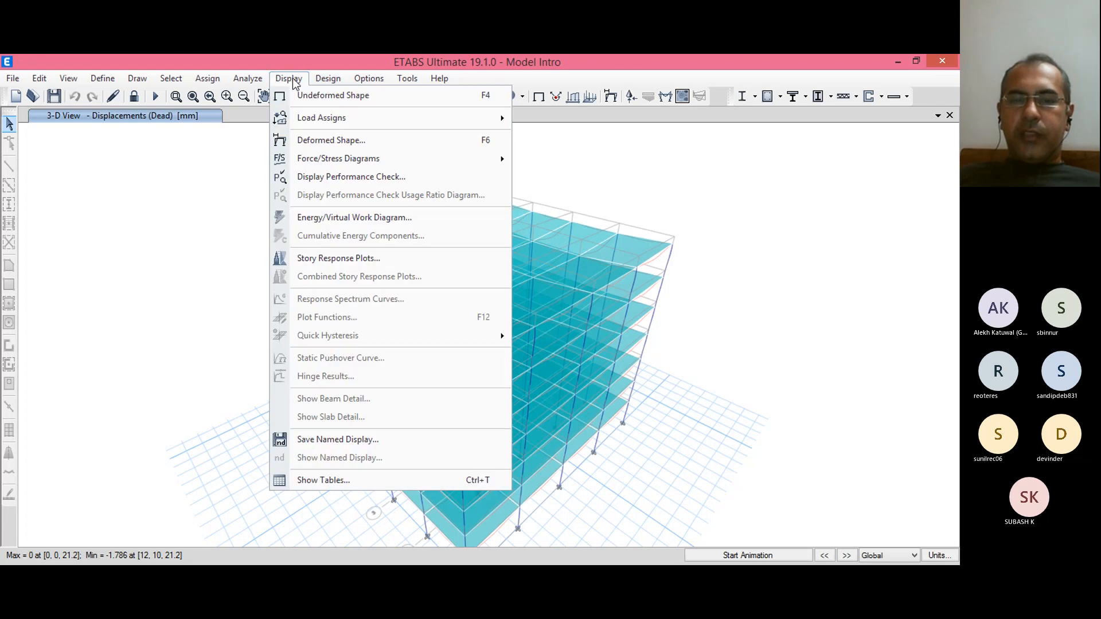
{"action": "left_click", "coordinate": [320, 480]}
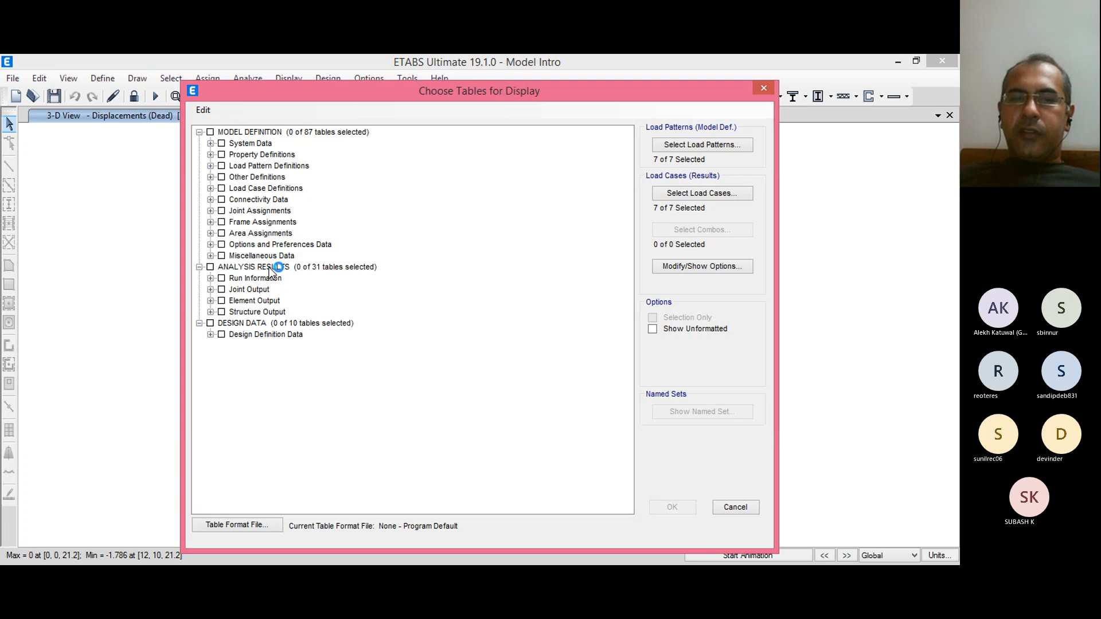
{"action": "left_click", "coordinate": [211, 312]}
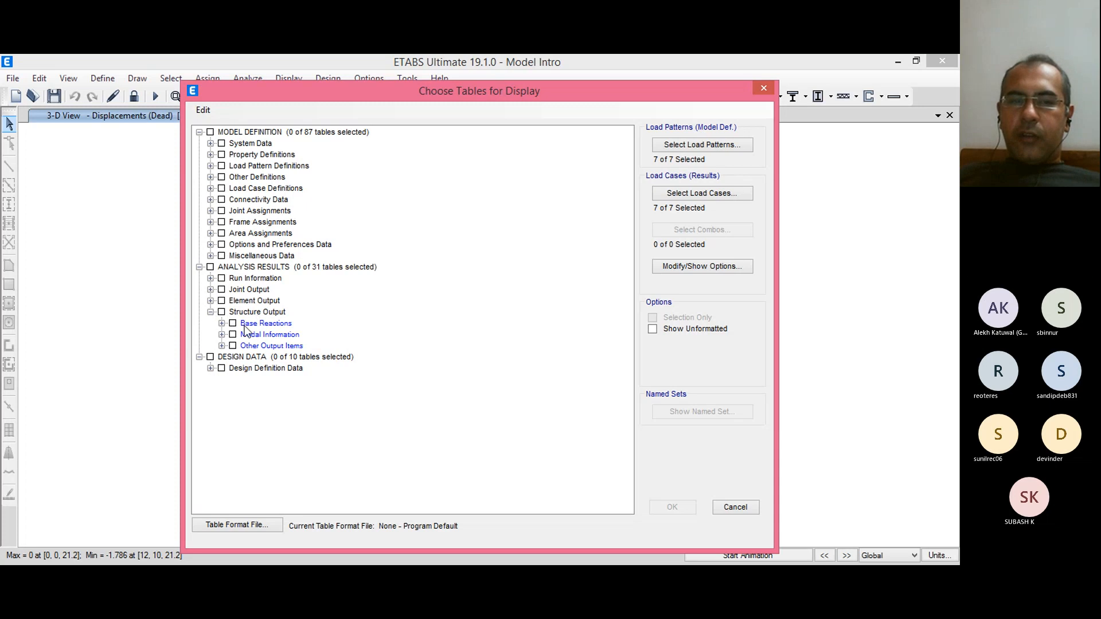
{"action": "left_click", "coordinate": [221, 346]}
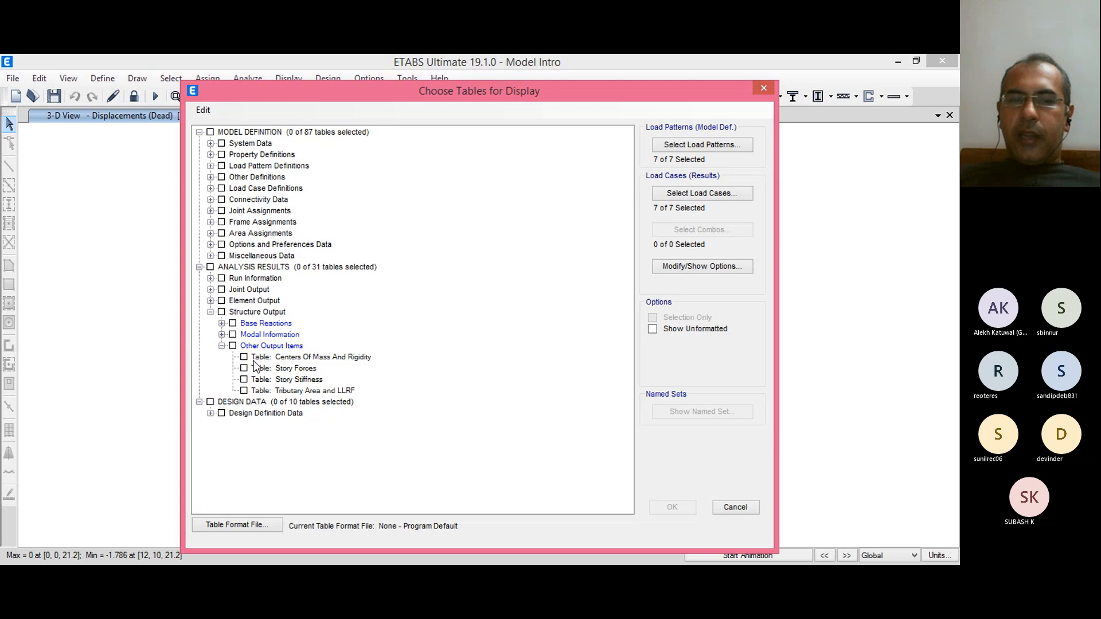
{"action": "left_click", "coordinate": [252, 358]}
{"action": "left_click", "coordinate": [244, 356]}
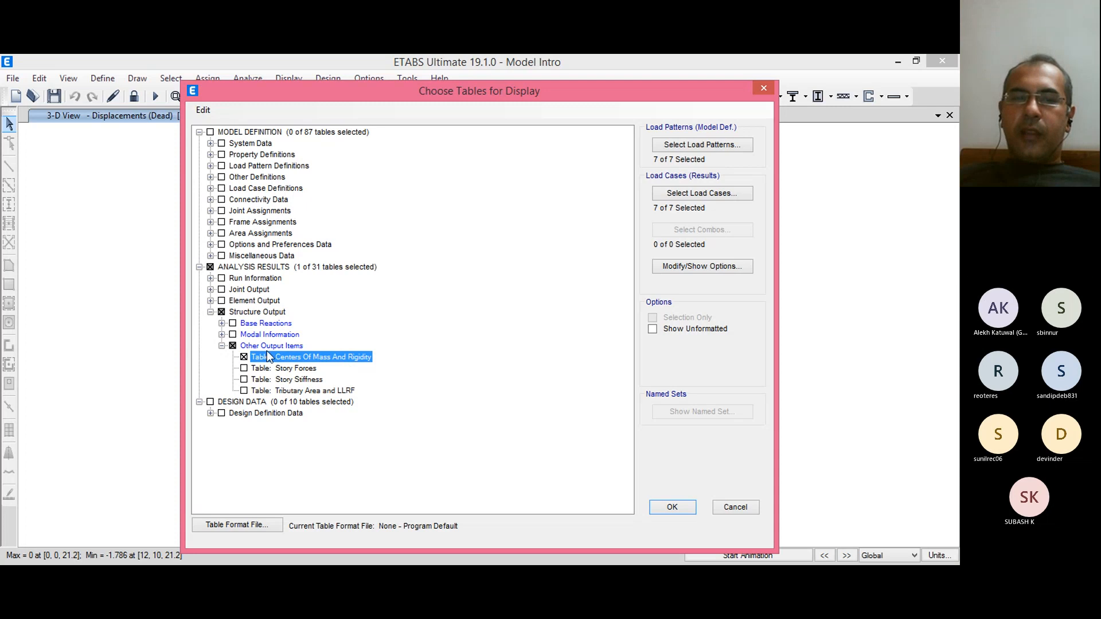
{"action": "left_click", "coordinate": [222, 335]}
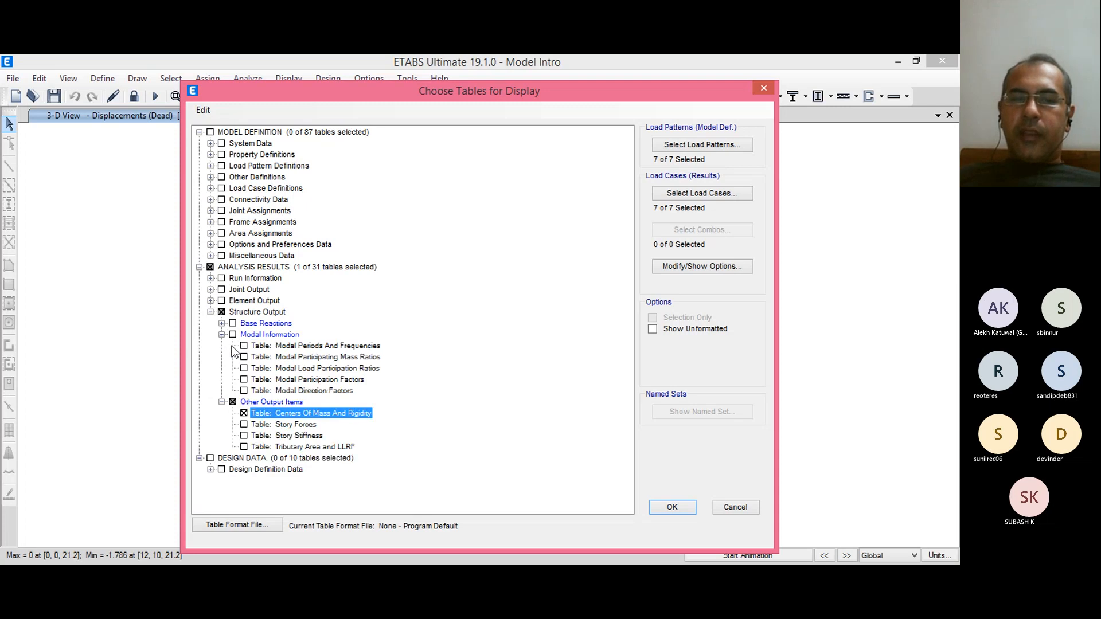
{"action": "left_click", "coordinate": [281, 357]}
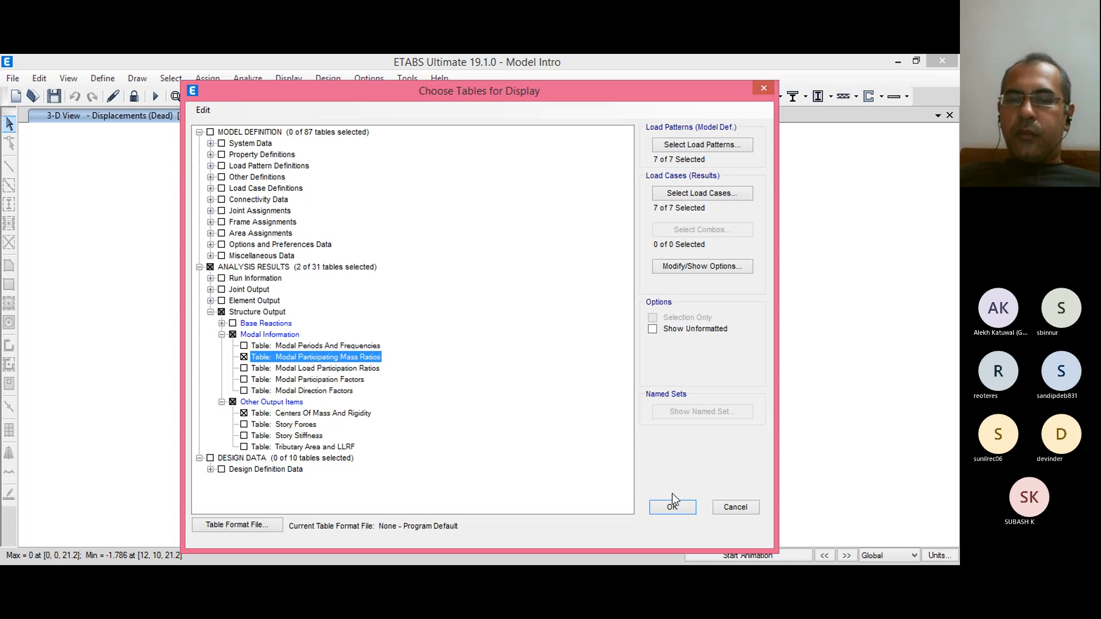
Step: Display the chosen result tables in a maximized window and access the option to export Centers Of Mass And Rigidity to Excel
{"action": "left_click", "coordinate": [674, 508]}
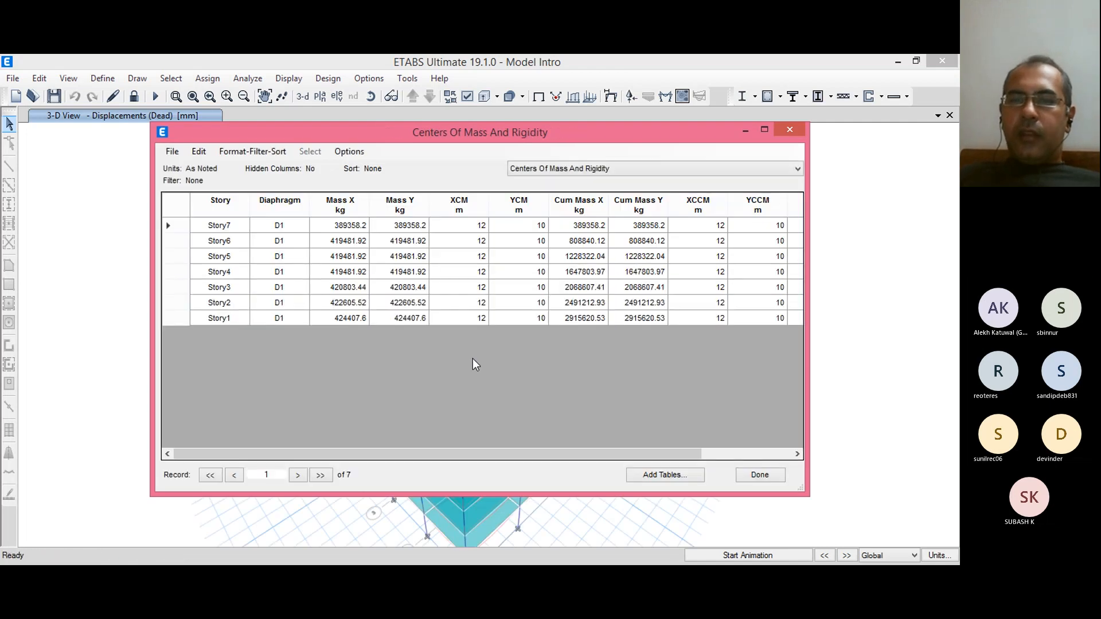
{"action": "left_click", "coordinate": [763, 130]}
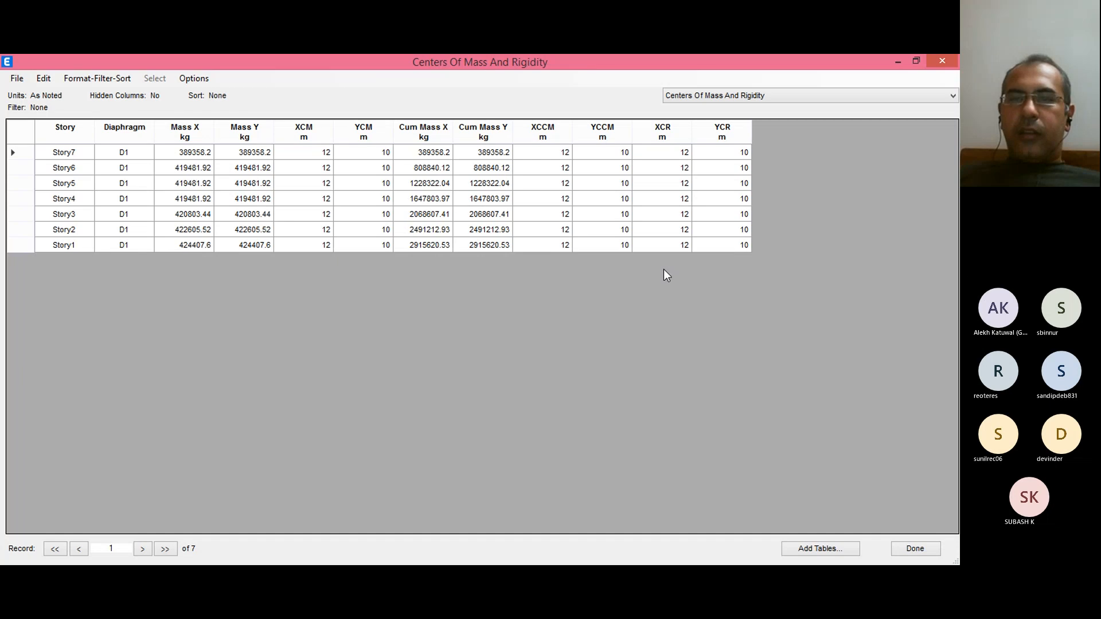
{"action": "left_click", "coordinate": [16, 79]}
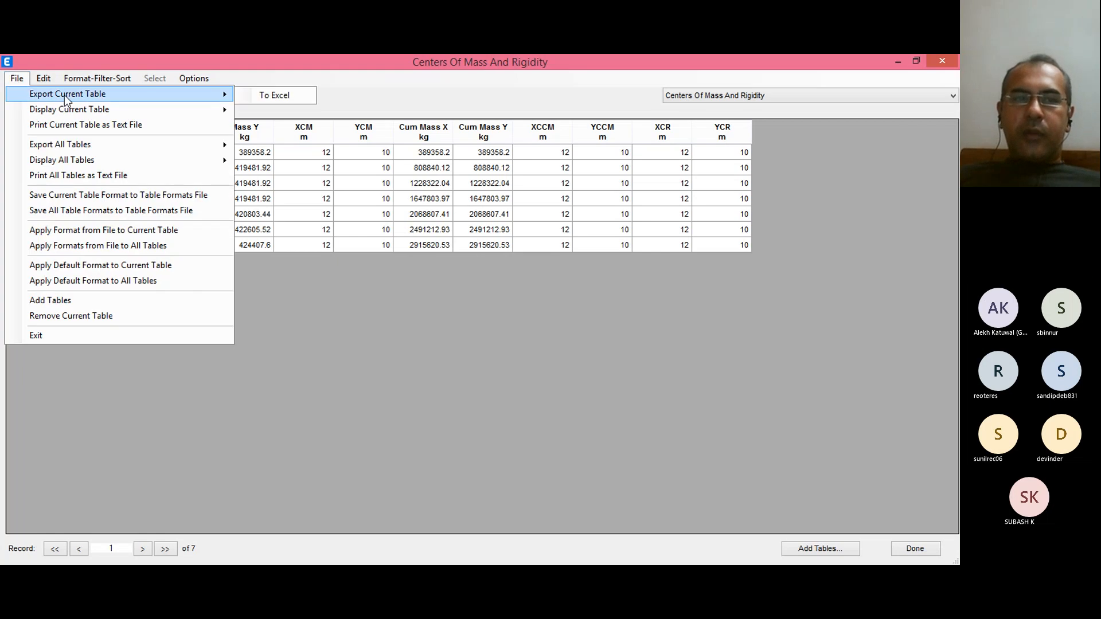
{"action": "mouse_move", "coordinate": [68, 96]}
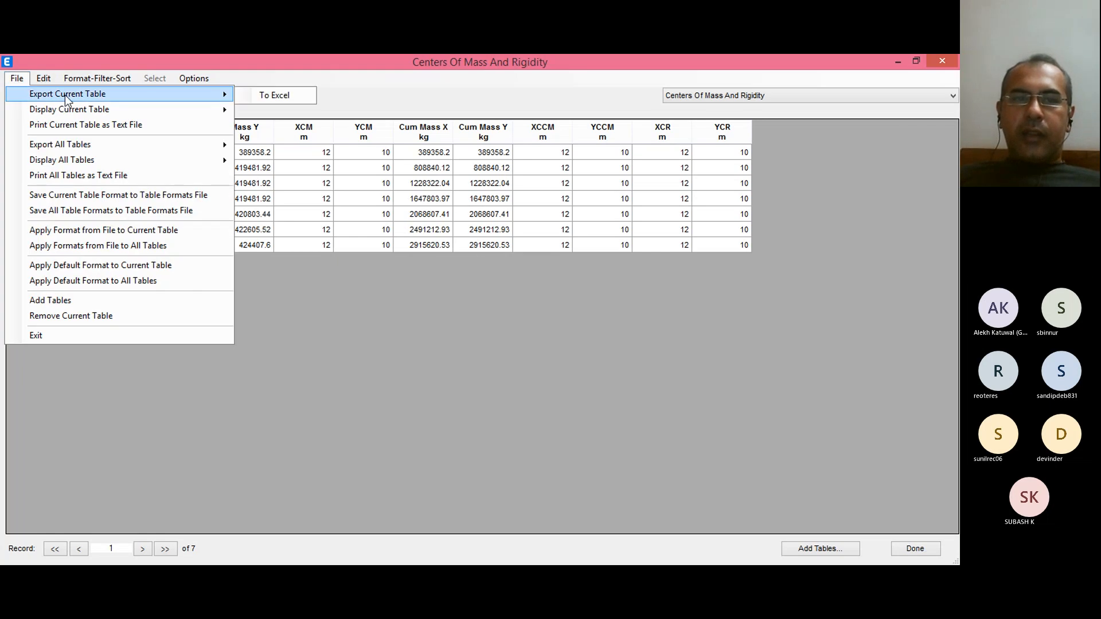
{"action": "left_click", "coordinate": [287, 98]}
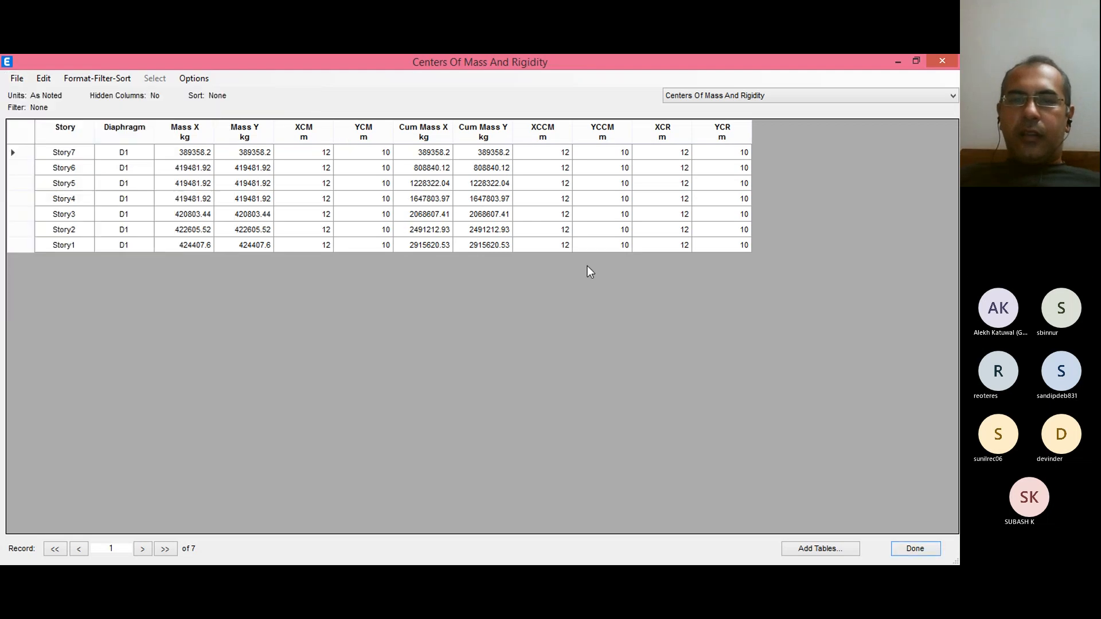
Step: Compare the XCCM column with XCR and the YCCM column with YCR by highlighting each pair together
{"action": "left_click", "coordinate": [555, 134]}
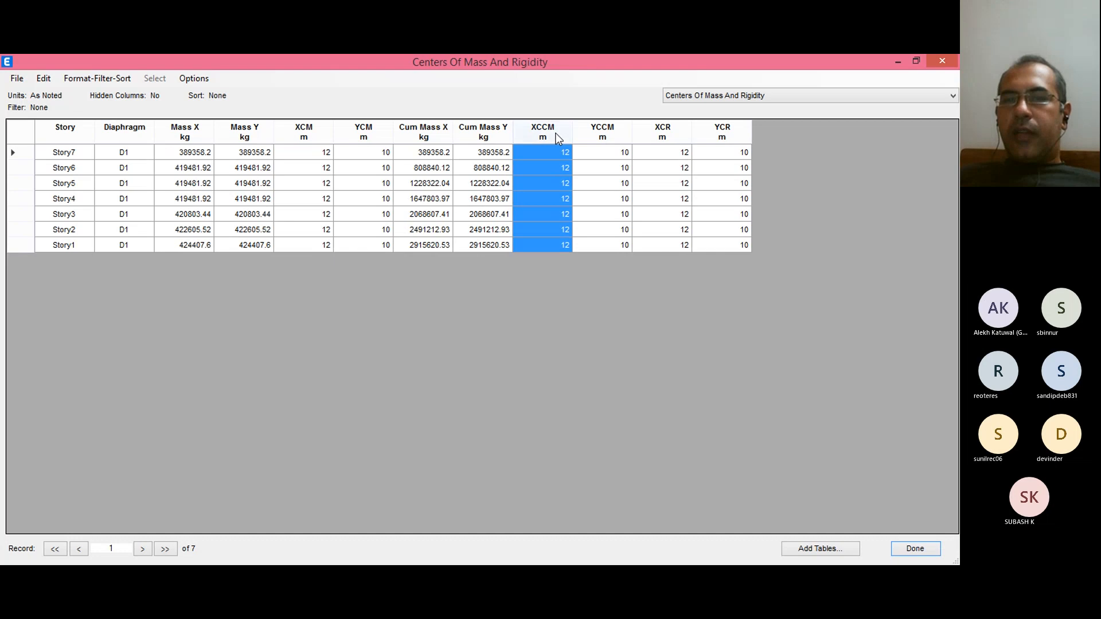
{"action": "left_click", "coordinate": [679, 136]}
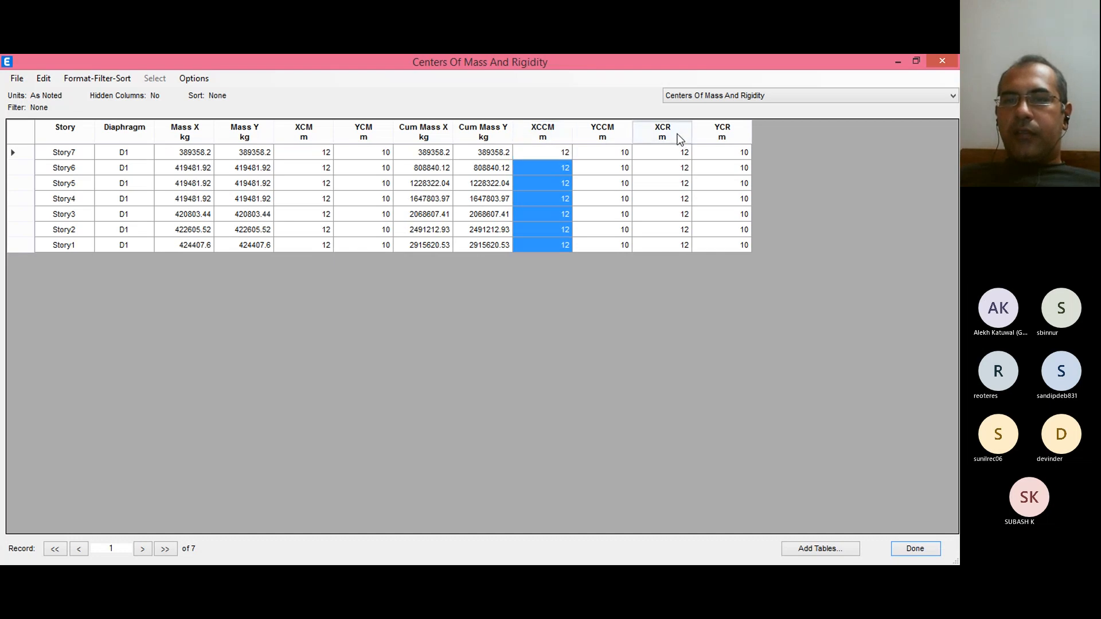
{"action": "left_click", "coordinate": [540, 141]}
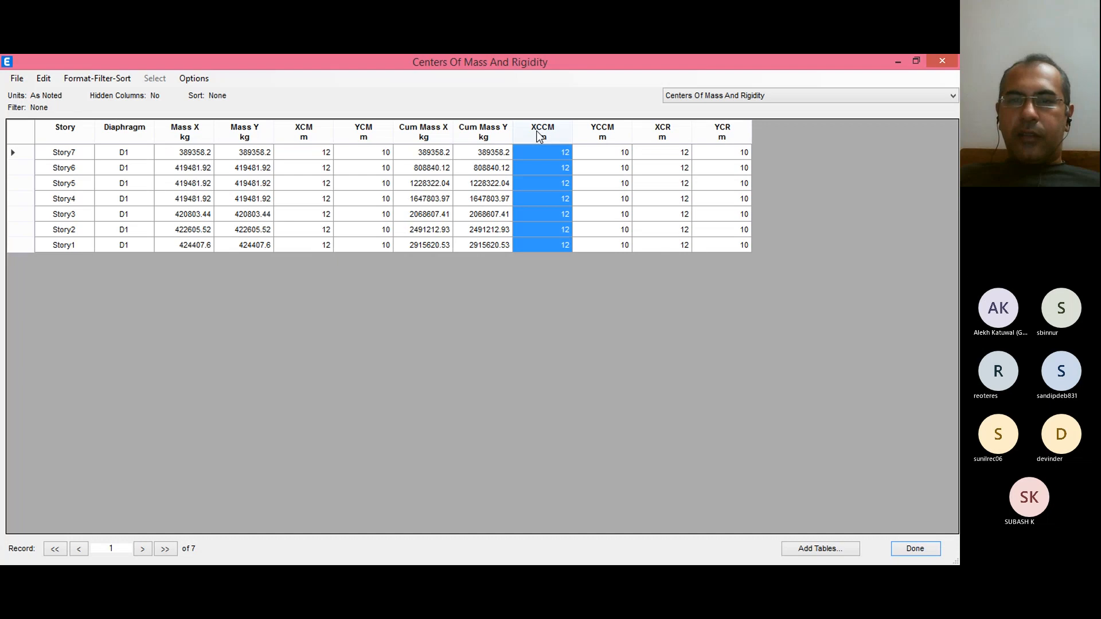
{"action": "left_click", "coordinate": [658, 135], "text": "ctrl"}
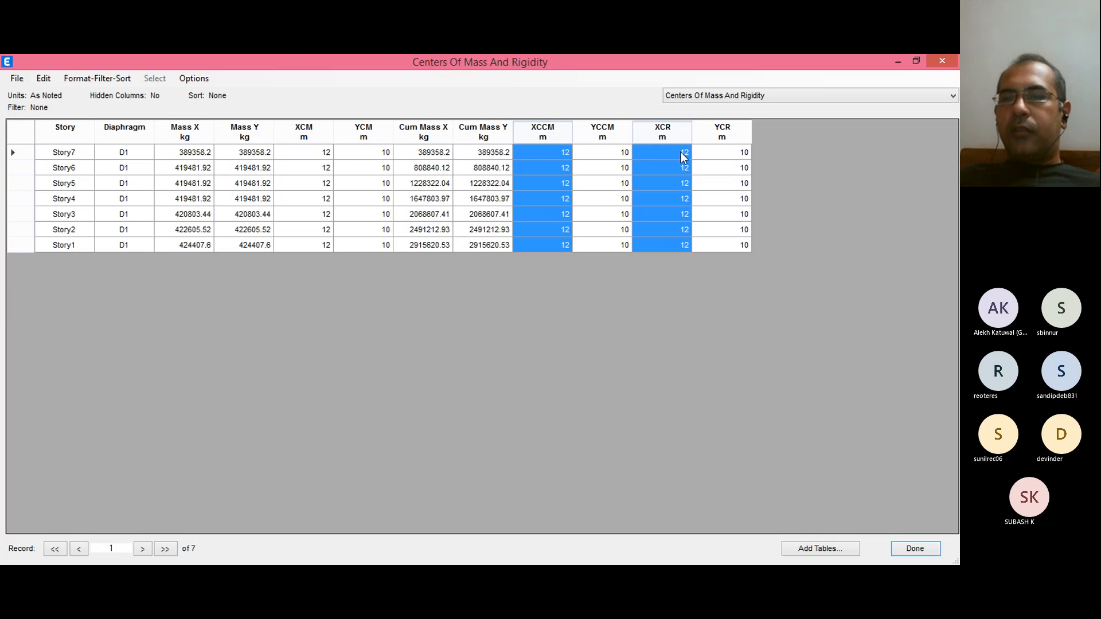
{"action": "left_click", "coordinate": [609, 134]}
{"action": "left_click", "coordinate": [724, 135], "text": "ctrl"}
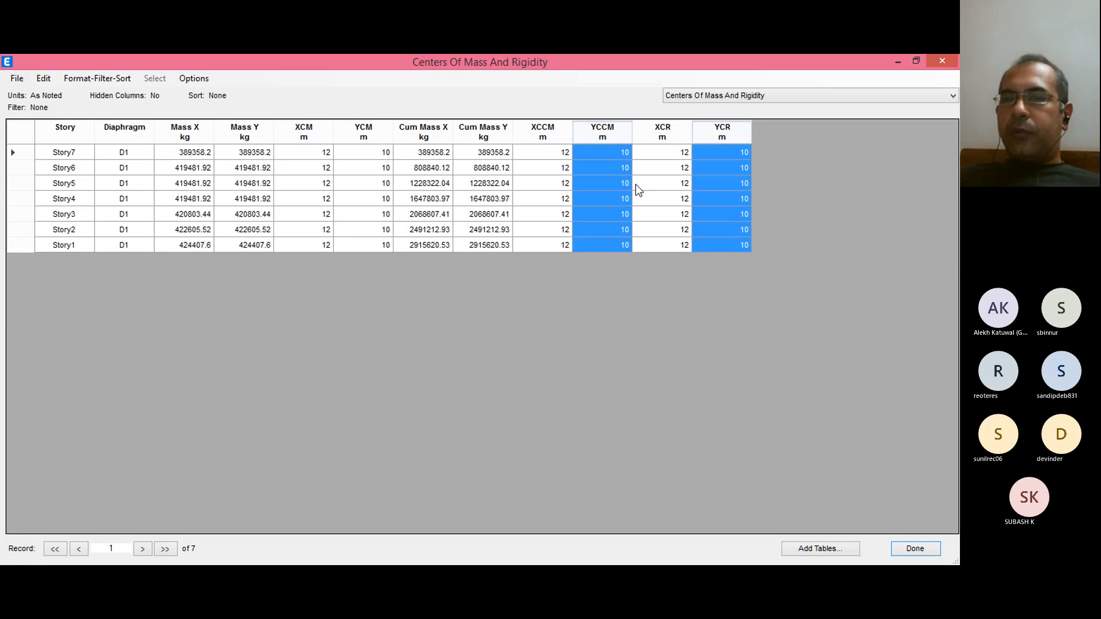
Step: Review the XCCM, YCCM, XCR and YCR columns one at a time and close the results table
{"action": "left_click", "coordinate": [555, 137]}
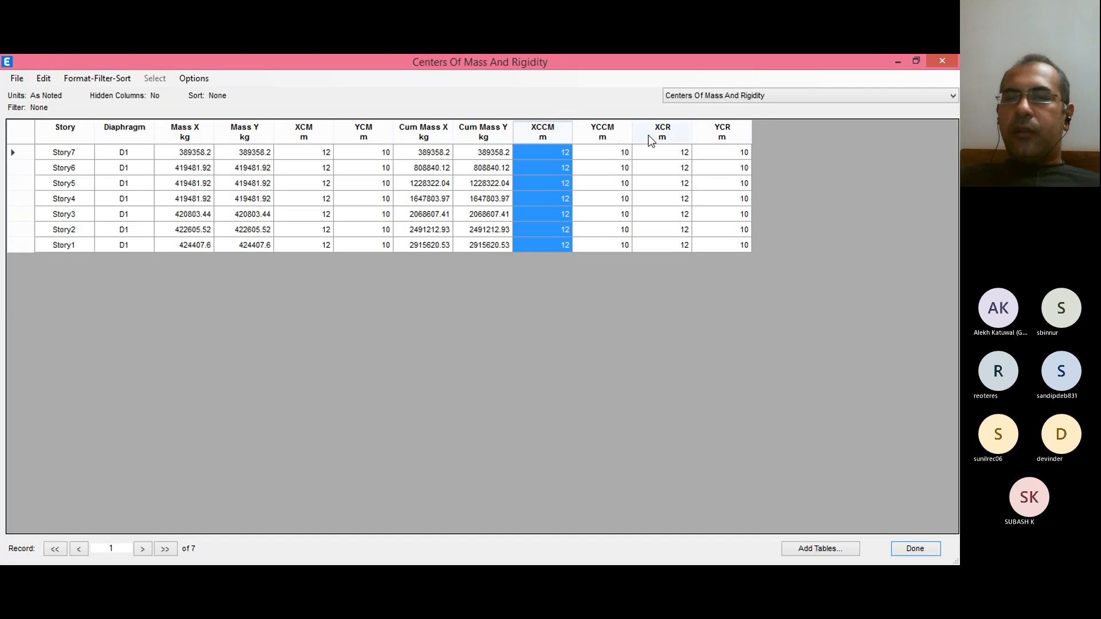
{"action": "left_click", "coordinate": [662, 135]}
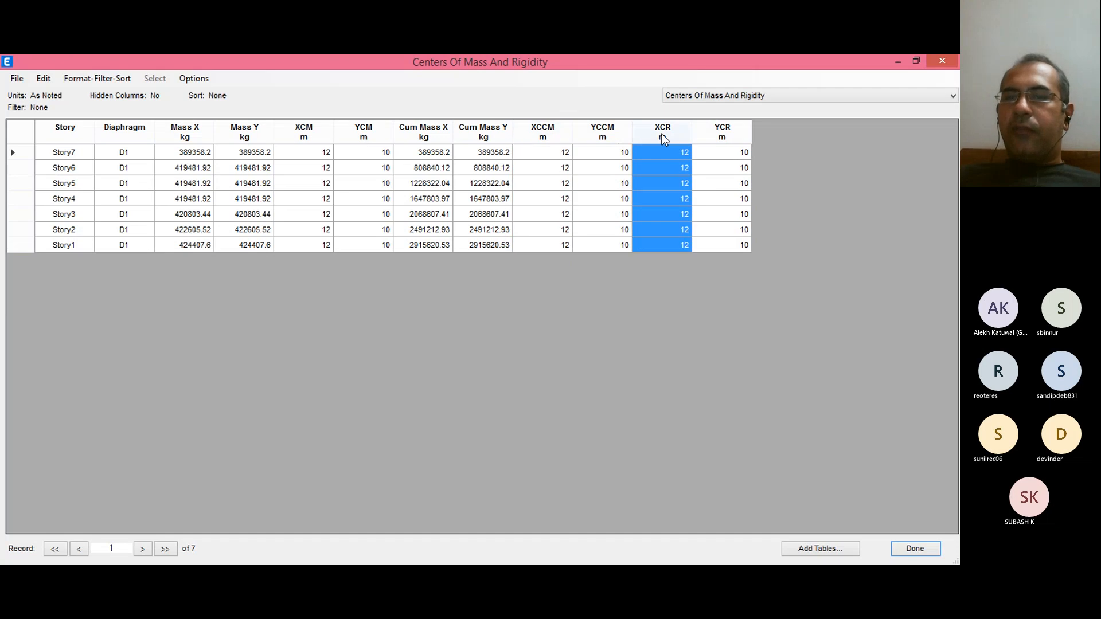
{"action": "left_click", "coordinate": [627, 132]}
{"action": "left_click", "coordinate": [717, 135]}
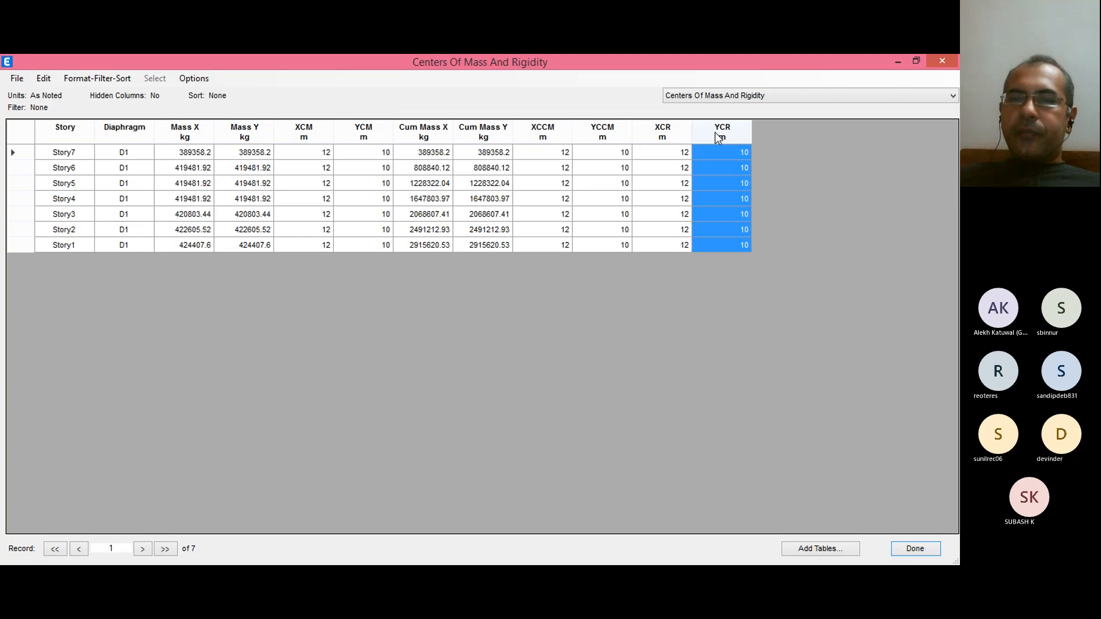
{"action": "left_click", "coordinate": [553, 129]}
{"action": "left_click", "coordinate": [605, 132]}
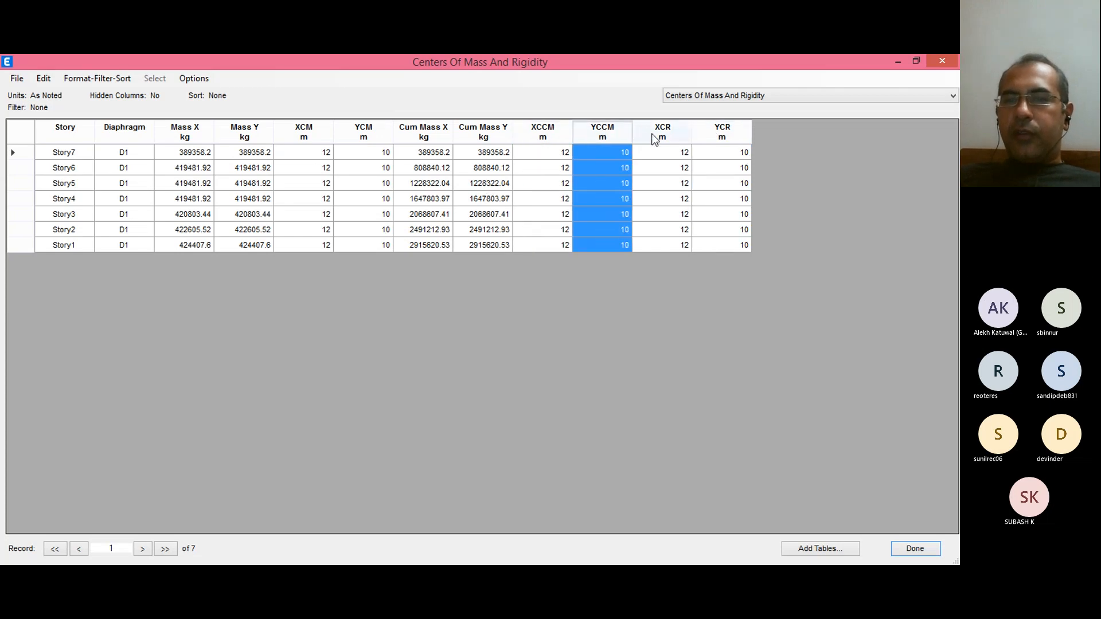
{"action": "left_click", "coordinate": [655, 137]}
{"action": "left_click", "coordinate": [724, 135]}
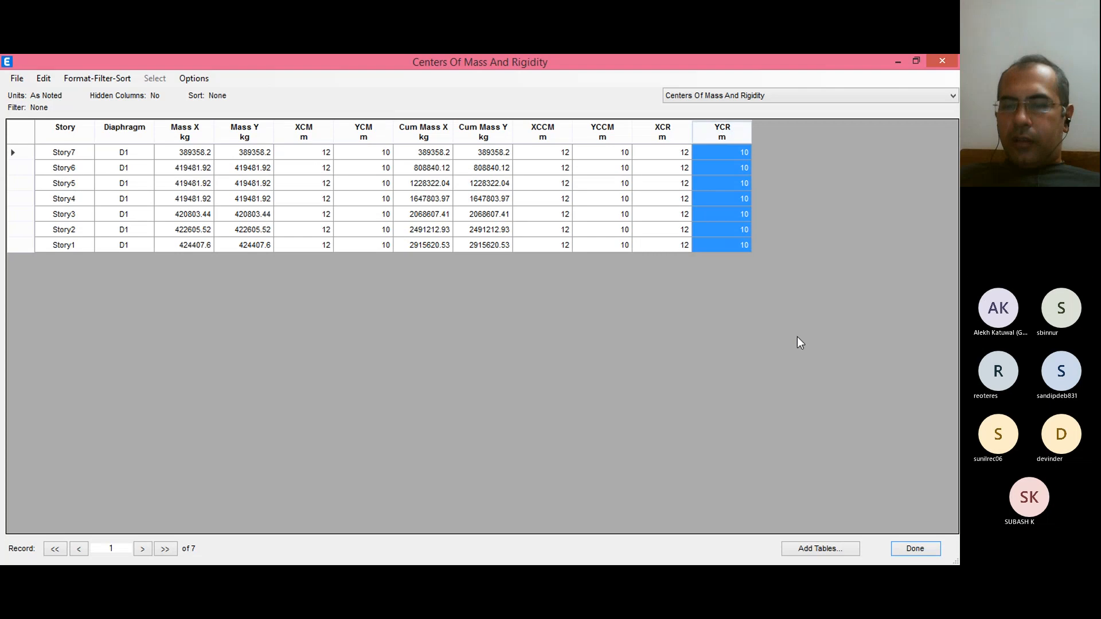
{"action": "left_click", "coordinate": [916, 549]}
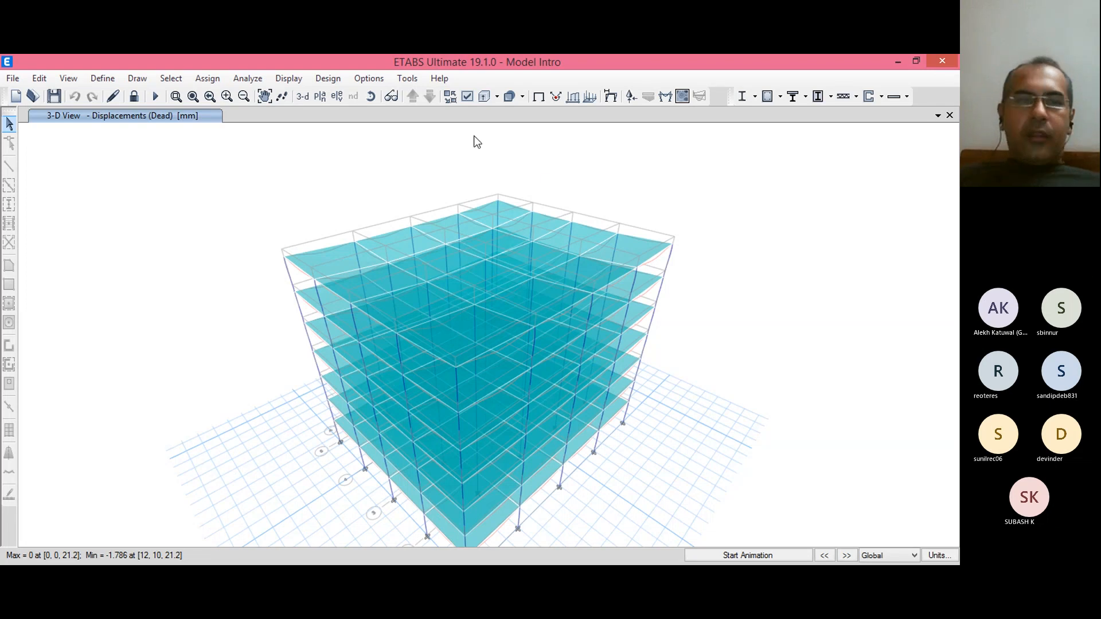
Step: Unlock the analysed model and start a new load case definition
{"action": "left_click", "coordinate": [134, 98]}
{"action": "left_click", "coordinate": [509, 371]}
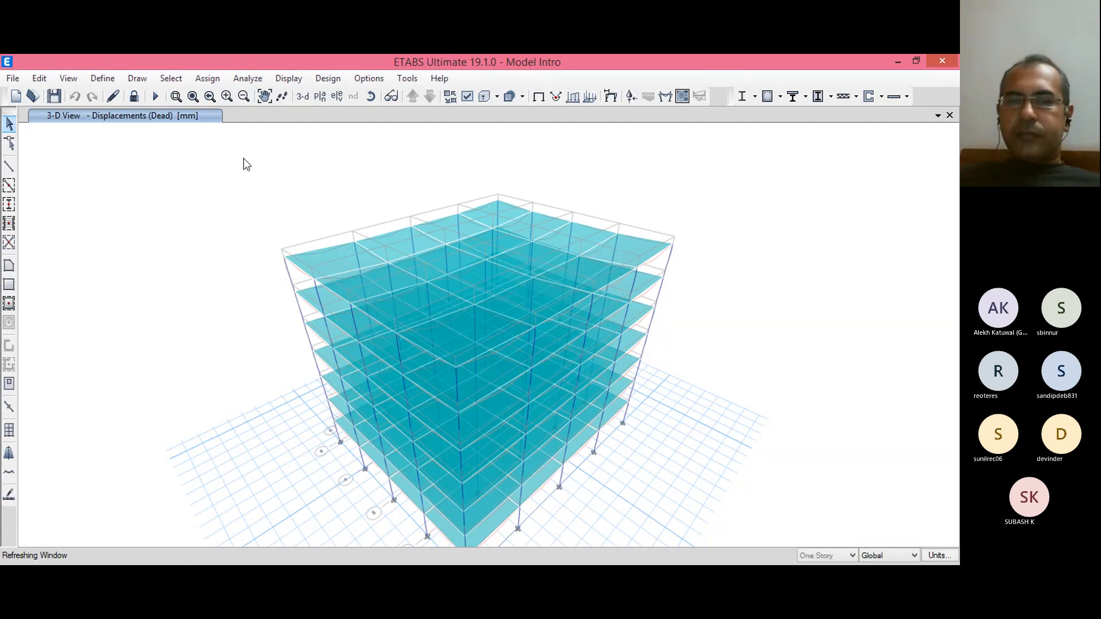
{"action": "left_click", "coordinate": [103, 79]}
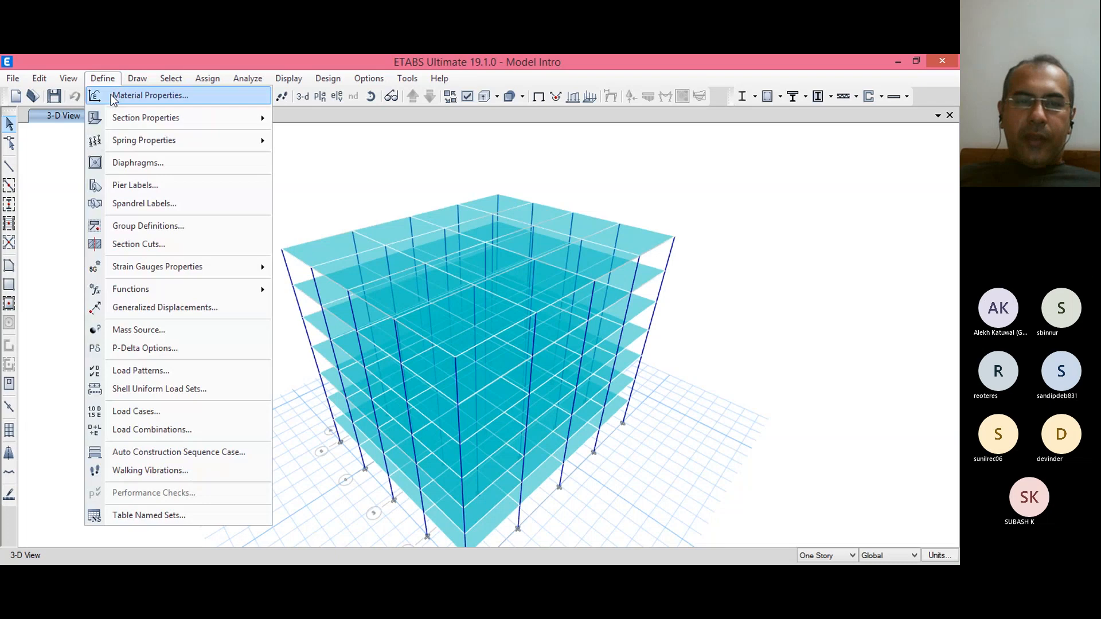
{"action": "left_click", "coordinate": [151, 407]}
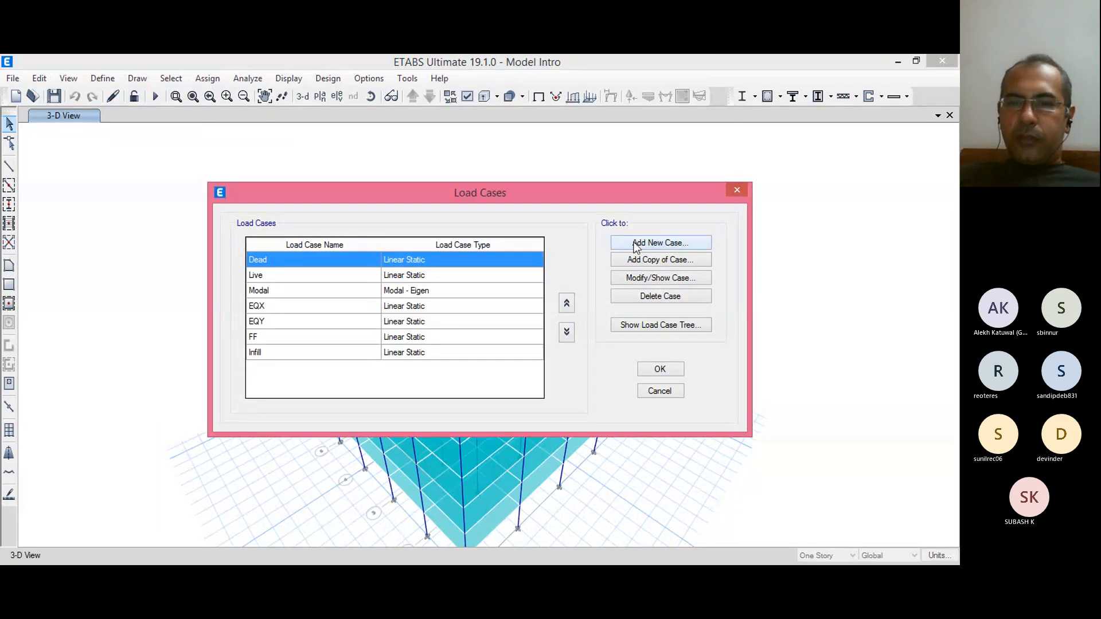
{"action": "left_click", "coordinate": [660, 243]}
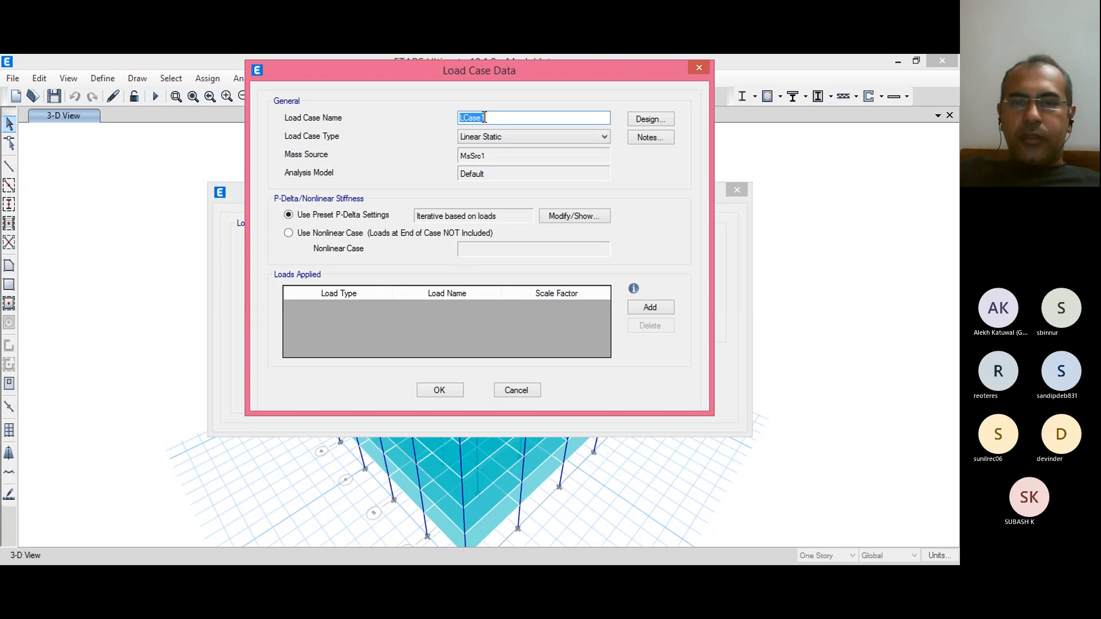
Step: Name the new load case RSMx(+ve) and set its type to Response Spectrum
{"action": "type", "text": "R"}
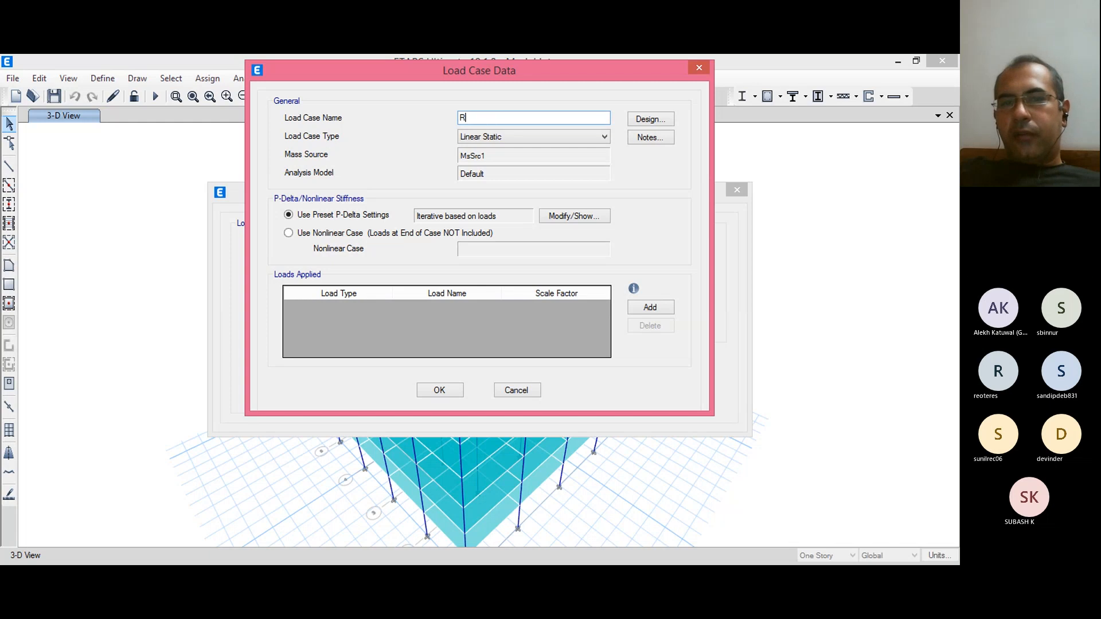
{"action": "type", "text": "SM"}
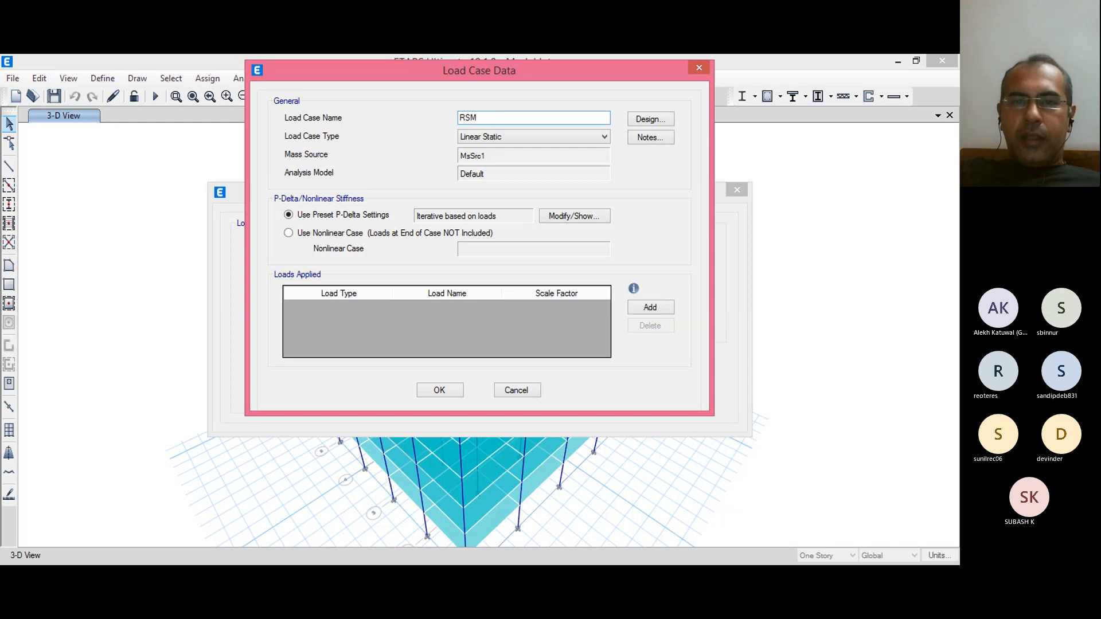
{"action": "type", "text": "x(+ve"}
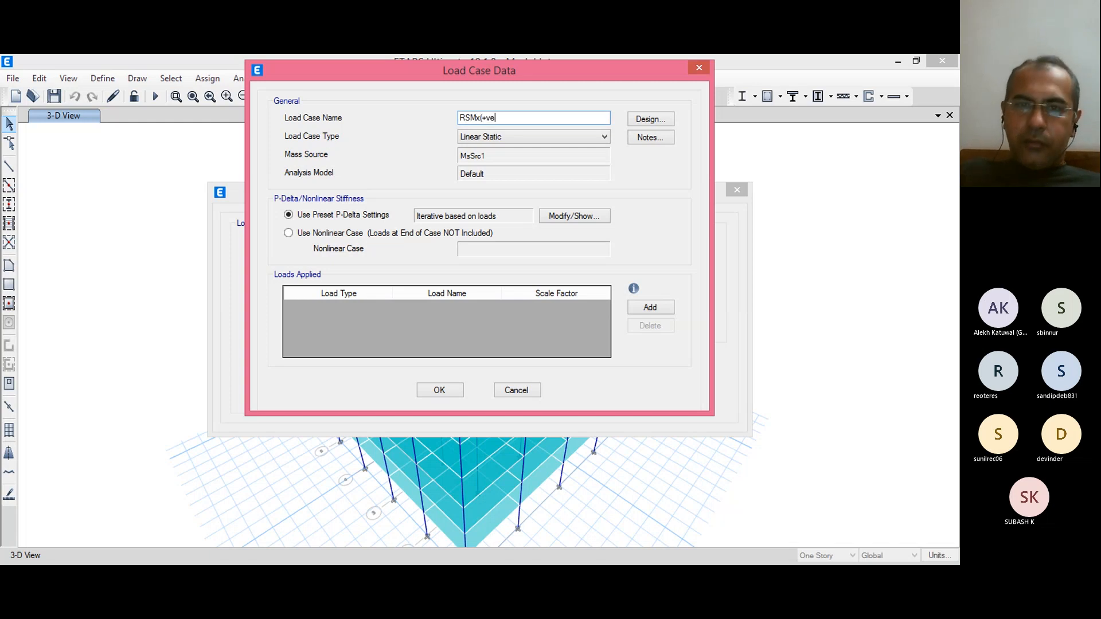
{"action": "type", "text": ")"}
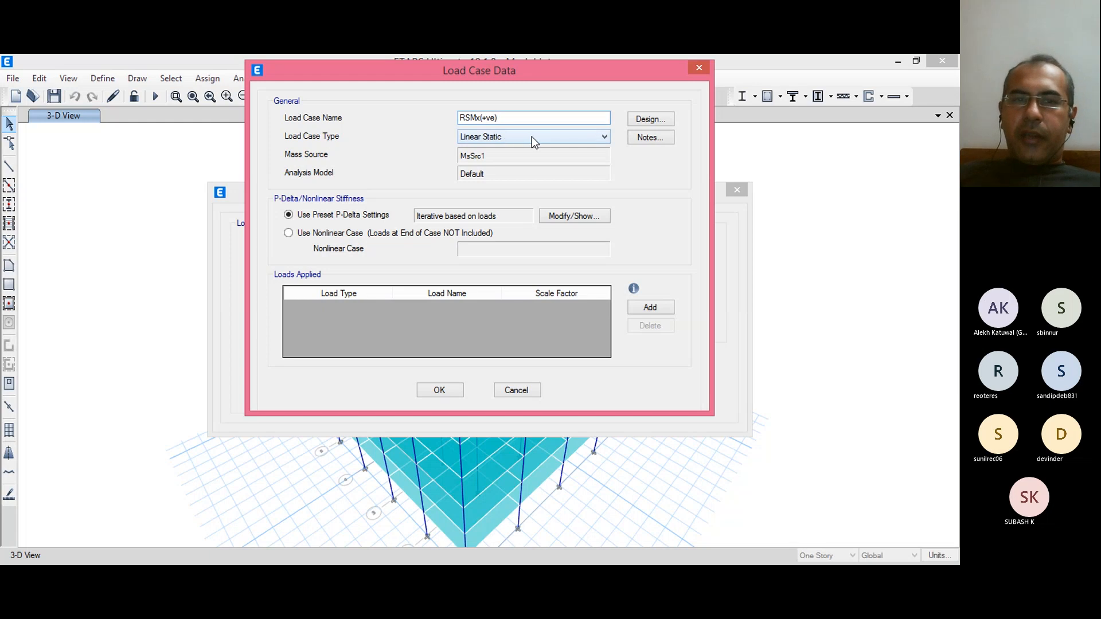
{"action": "left_click", "coordinate": [514, 140]}
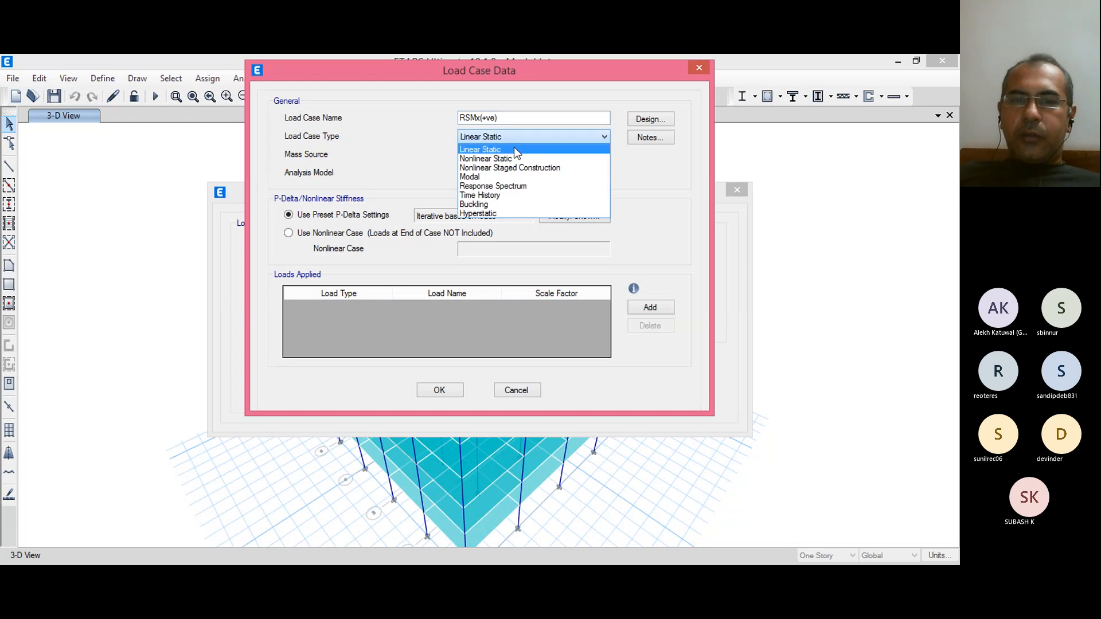
{"action": "left_click", "coordinate": [514, 187]}
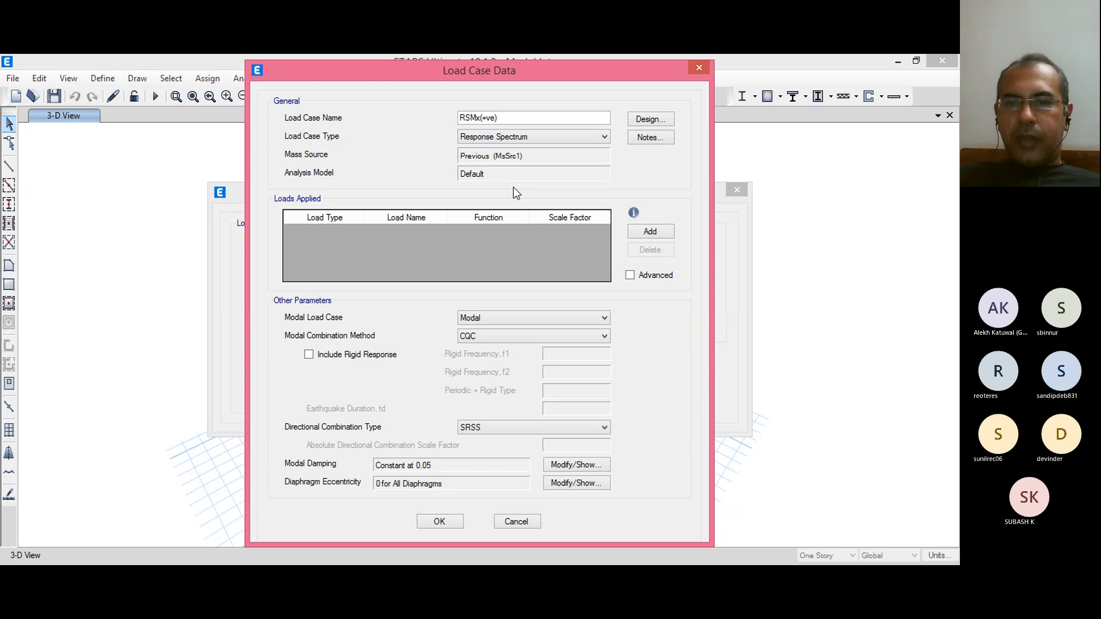
Step: Add an Acceleration load in direction U1 using the Z4 function to the load case, keeping the default scale factor
{"action": "left_click", "coordinate": [638, 226]}
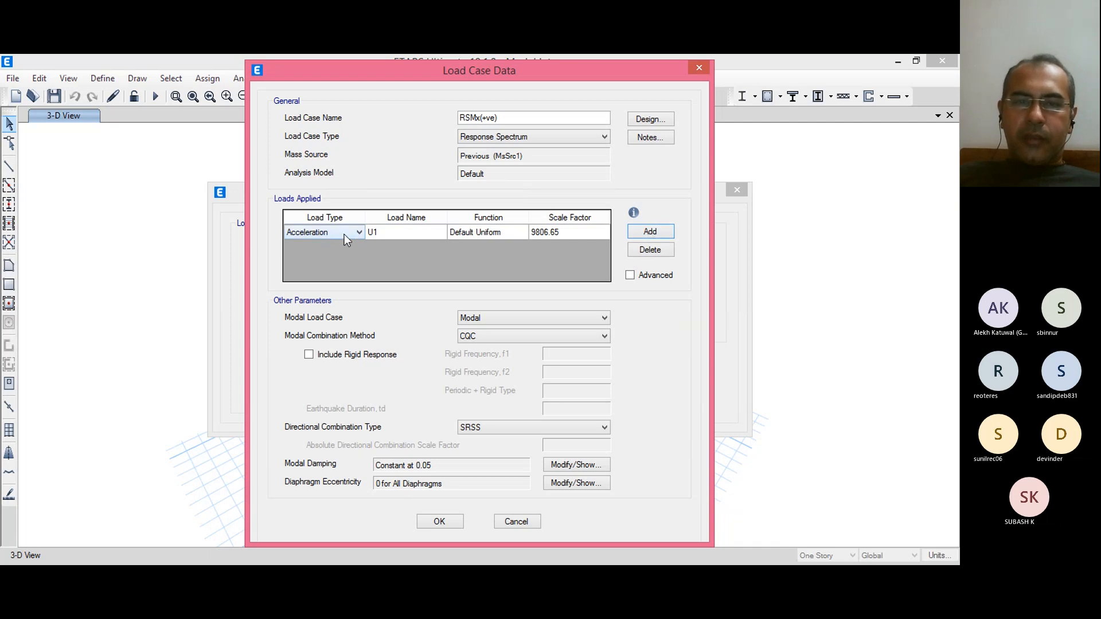
{"action": "left_click", "coordinate": [385, 233]}
{"action": "left_click", "coordinate": [384, 233]}
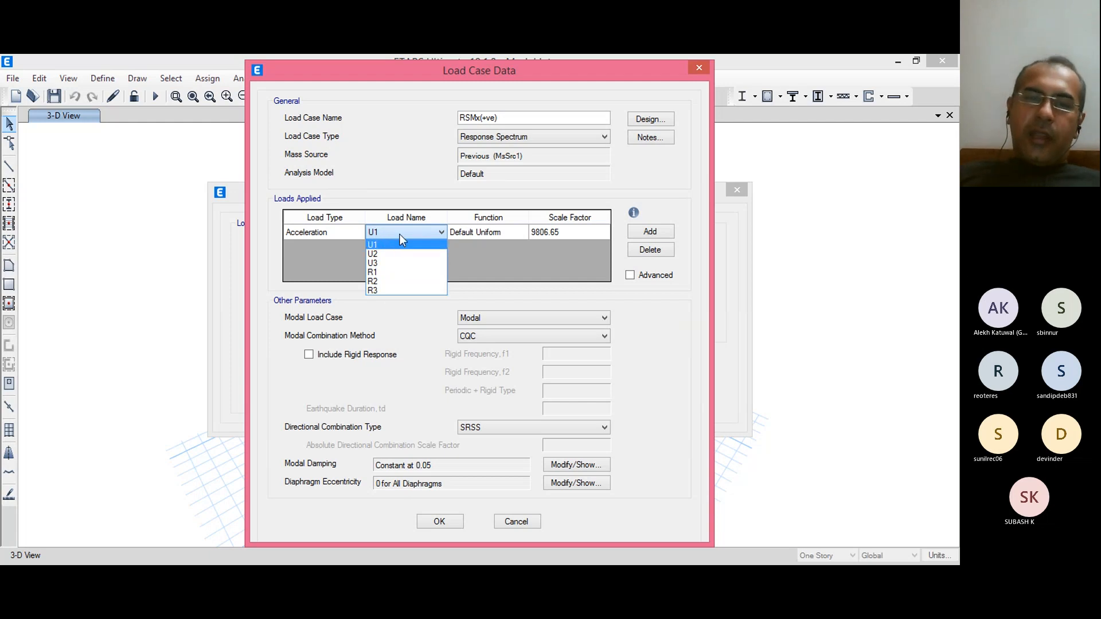
{"action": "left_click", "coordinate": [476, 259]}
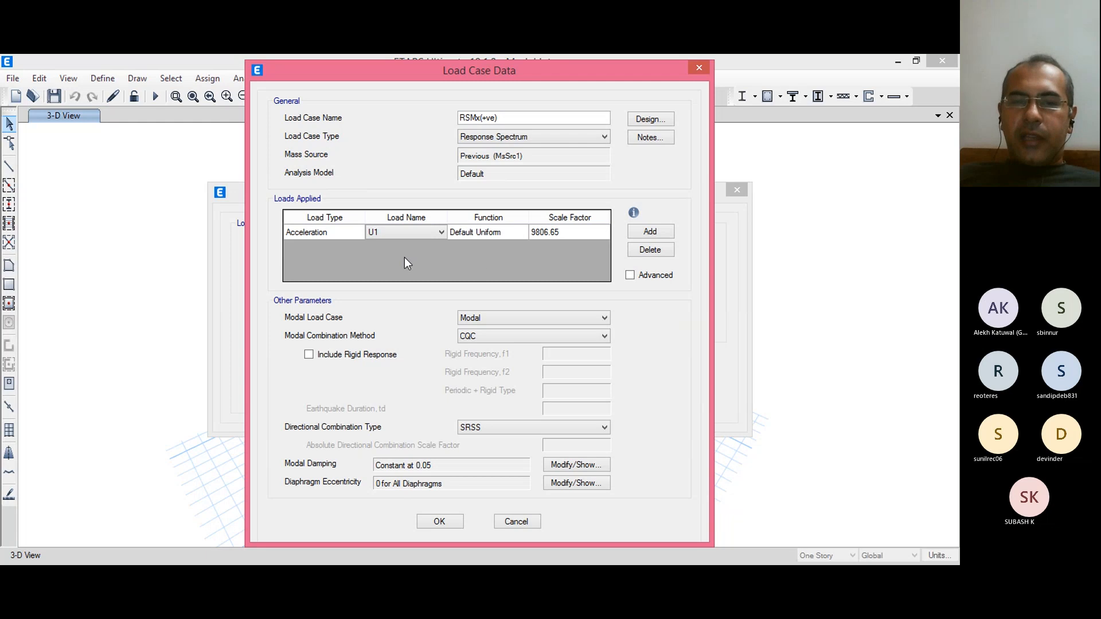
{"action": "left_click", "coordinate": [486, 229]}
{"action": "left_click", "coordinate": [486, 228]}
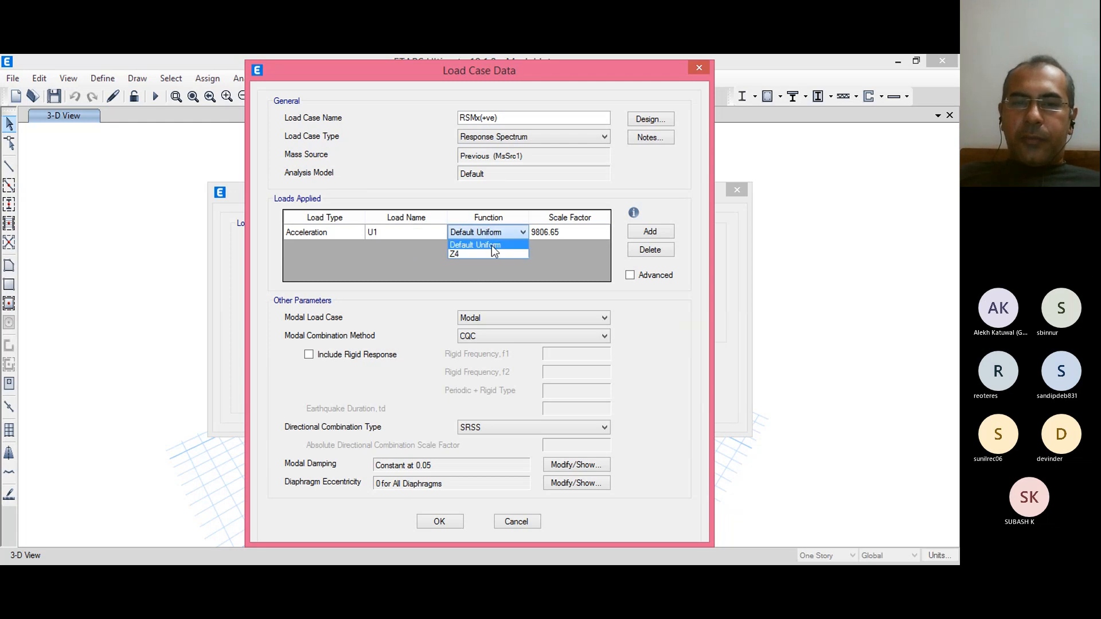
{"action": "left_click", "coordinate": [487, 256]}
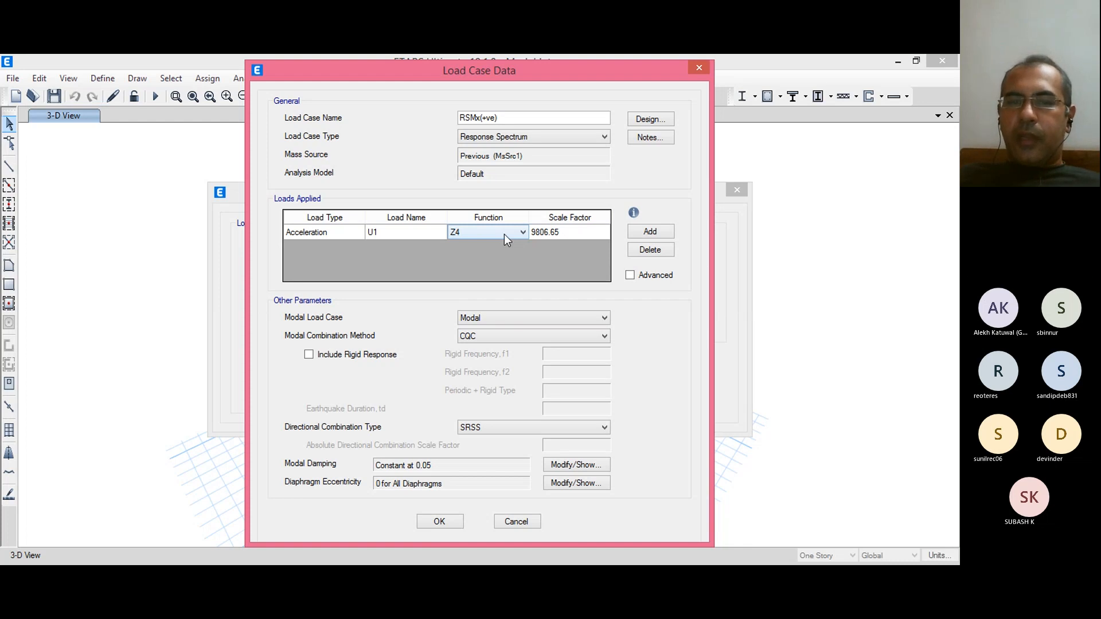
{"action": "left_click", "coordinate": [570, 232]}
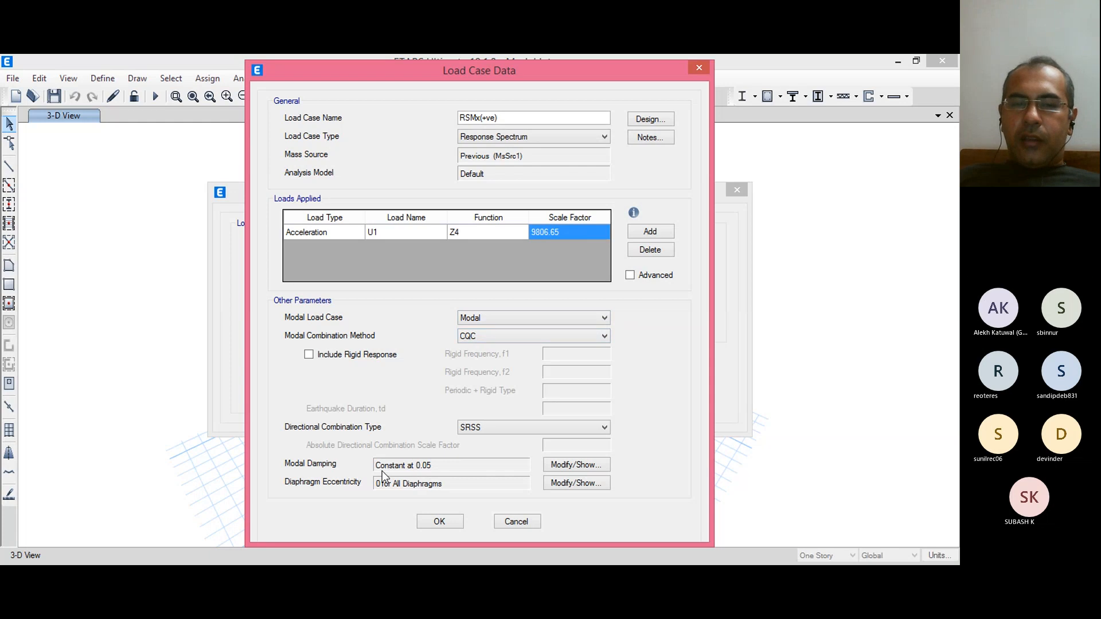
Step: Set the default diaphragm eccentricity ratio of the RSMx(+ve) load case to 0.05
{"action": "left_click", "coordinate": [576, 485]}
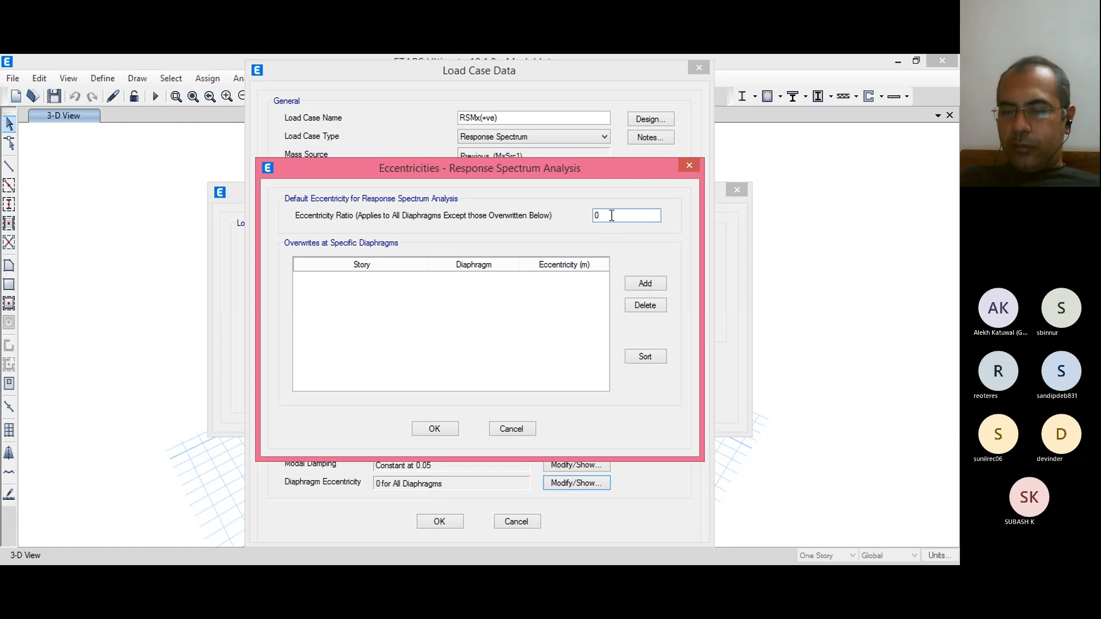
{"action": "type", "text": "05"}
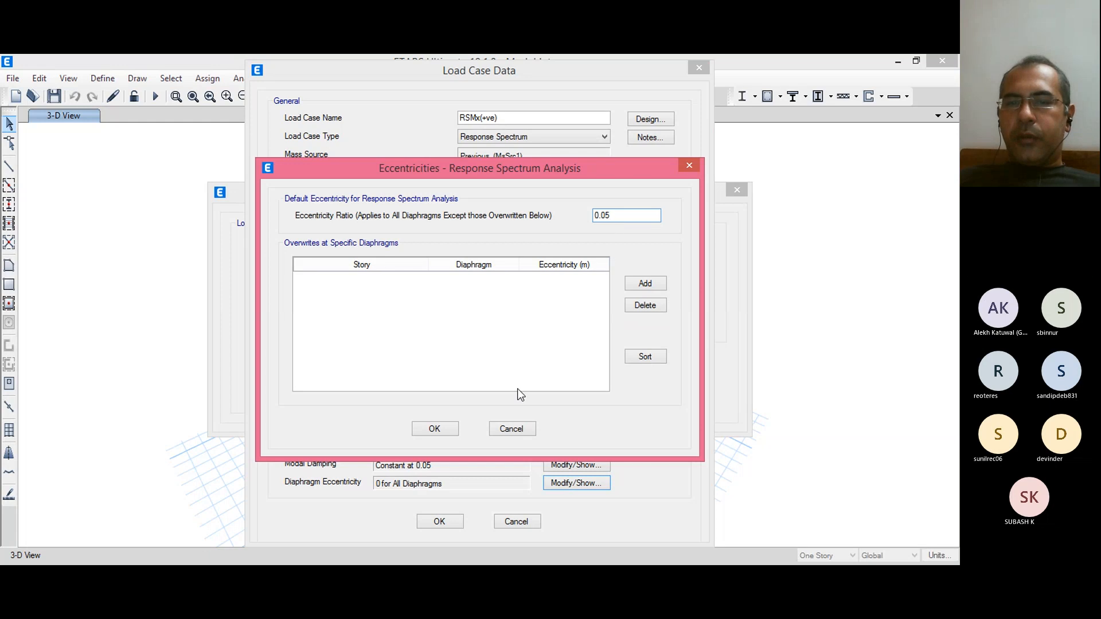
Step: Add seven diaphragm-specific eccentricity overwrite rows for diaphragm D1
{"action": "left_click", "coordinate": [656, 286]}
{"action": "left_click", "coordinate": [645, 284]}
{"action": "left_click", "coordinate": [646, 284]}
{"action": "left_click", "coordinate": [645, 284]}
{"action": "left_click", "coordinate": [645, 284]}
{"action": "left_click", "coordinate": [645, 284]}
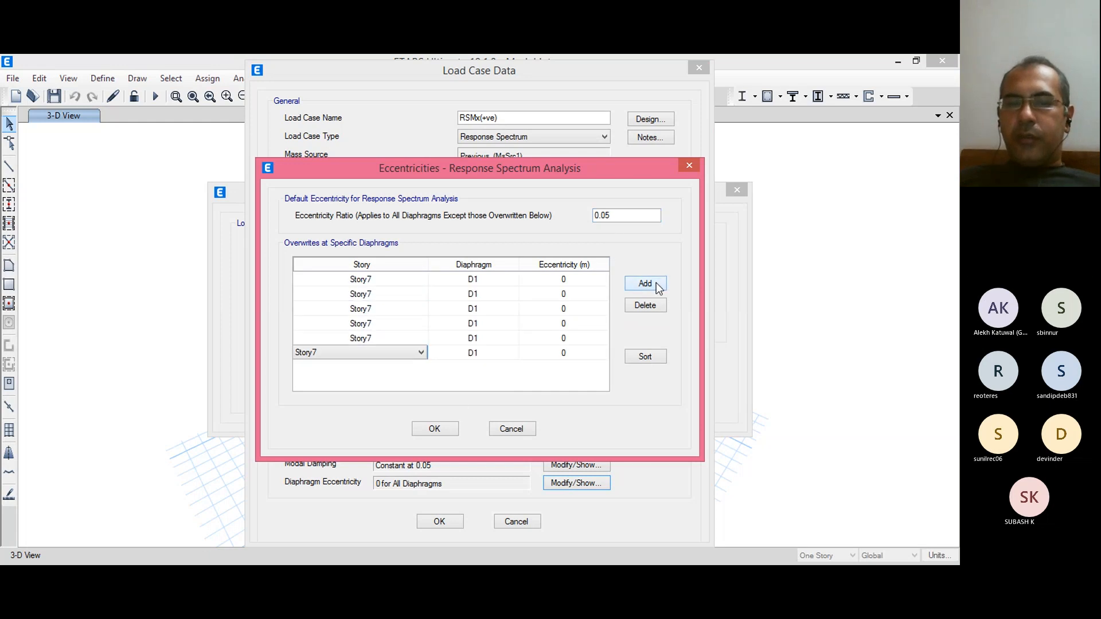
{"action": "left_click", "coordinate": [645, 283]}
Step: Assign Story6, Story5 and Story4 to the second, third and fourth eccentricity overwrite rows
{"action": "left_click", "coordinate": [376, 294]}
{"action": "left_click", "coordinate": [376, 294]}
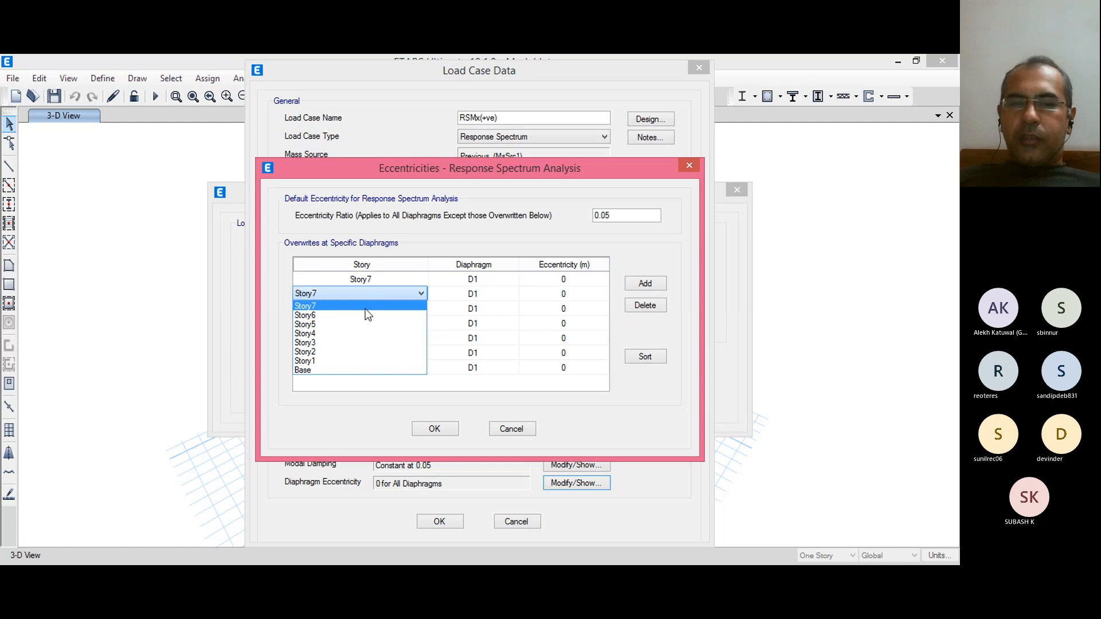
{"action": "left_click", "coordinate": [365, 319]}
{"action": "left_click", "coordinate": [375, 311]}
{"action": "left_click", "coordinate": [375, 312]}
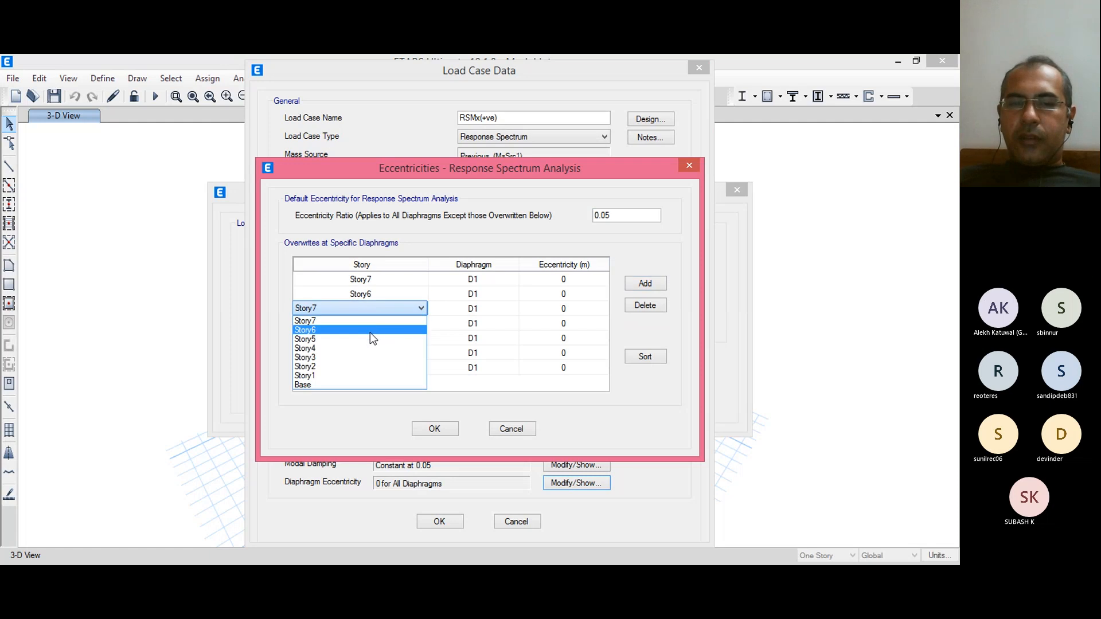
{"action": "left_click", "coordinate": [372, 329]}
{"action": "left_click", "coordinate": [374, 324]}
{"action": "left_click", "coordinate": [374, 322]}
{"action": "left_click", "coordinate": [363, 357]}
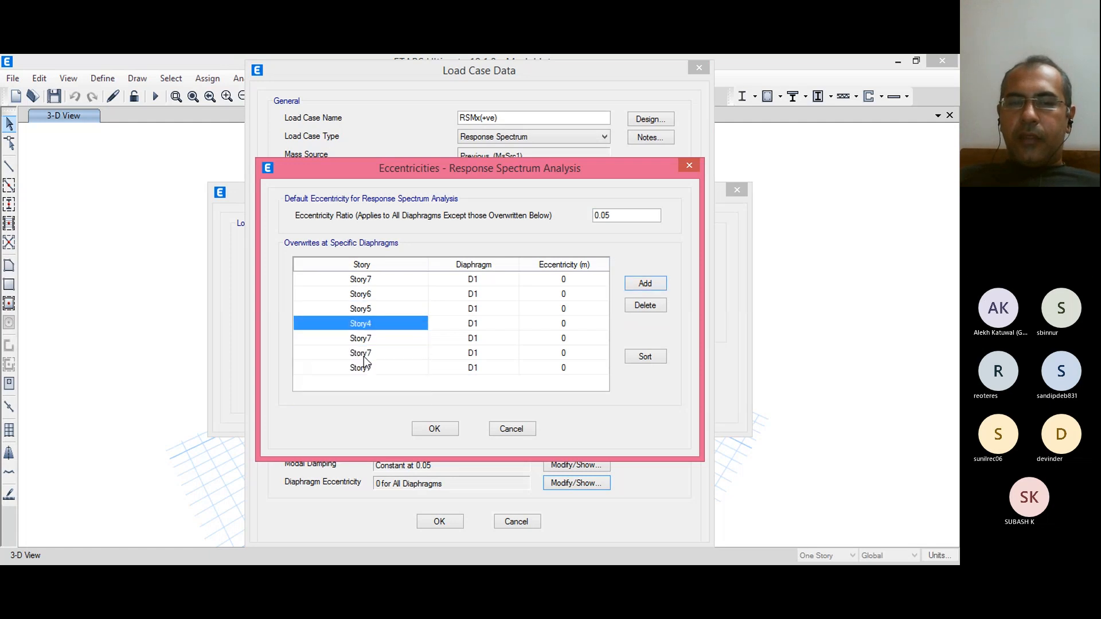
Step: Assign Story3, Story2 and Story1 to the fifth, sixth and seventh eccentricity overwrite rows
{"action": "left_click", "coordinate": [374, 338]}
{"action": "left_click", "coordinate": [374, 340]}
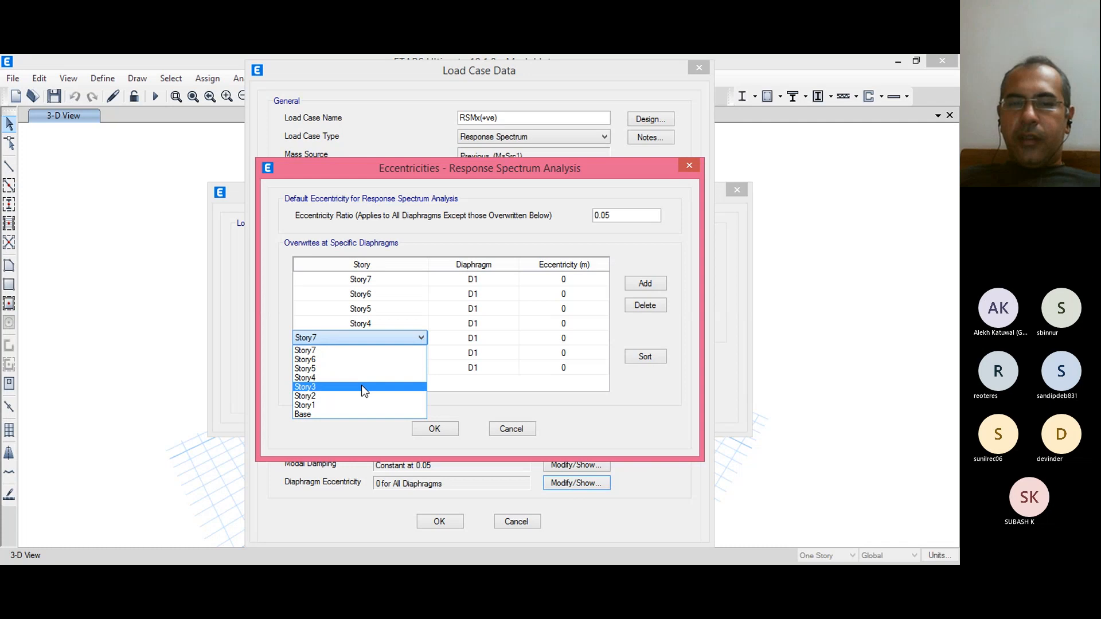
{"action": "left_click", "coordinate": [361, 383]}
{"action": "left_click", "coordinate": [368, 353]}
{"action": "left_click", "coordinate": [368, 354]}
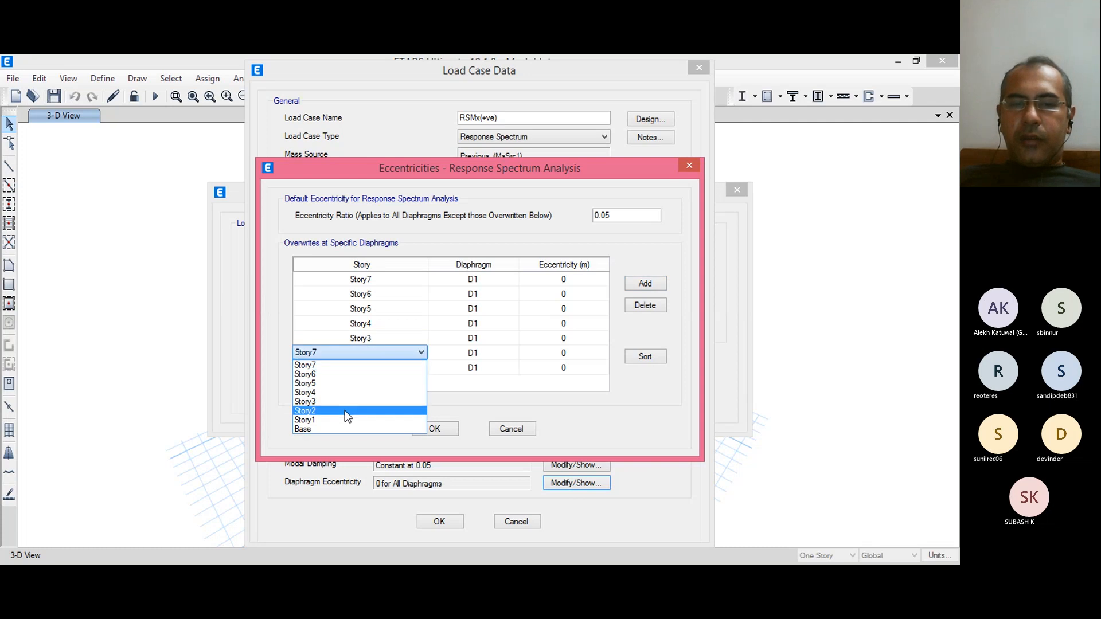
{"action": "left_click", "coordinate": [345, 409]}
{"action": "left_click", "coordinate": [369, 371]}
{"action": "left_click", "coordinate": [368, 374]}
{"action": "left_click", "coordinate": [353, 426]}
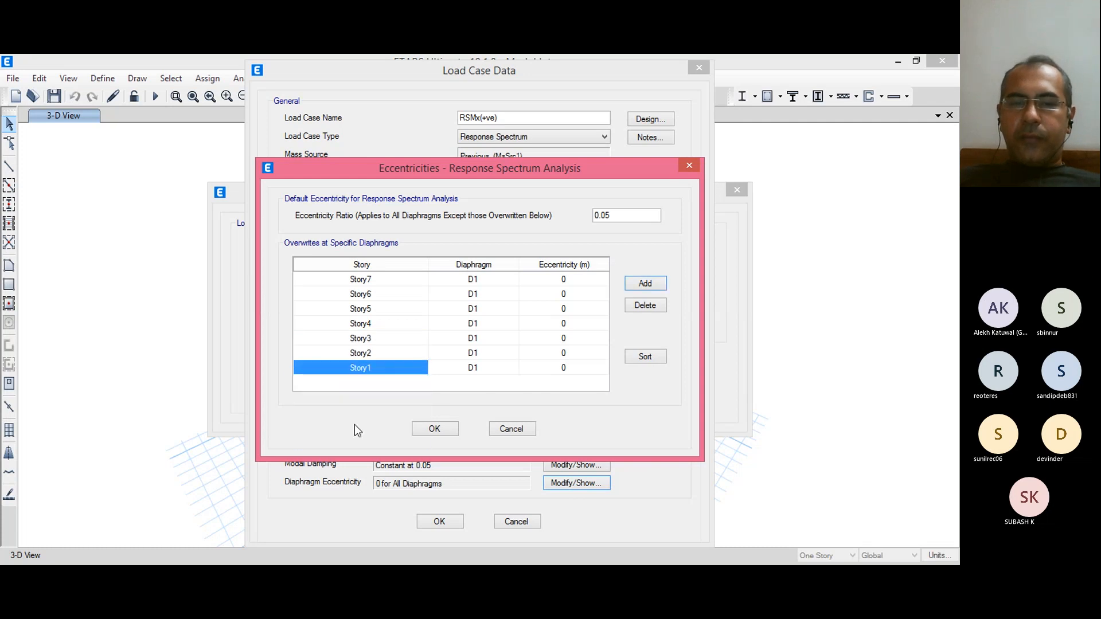
Step: Delete all the story-specific diaphragm eccentricity overwrites from Story7 down to Story1
{"action": "left_click", "coordinate": [568, 280]}
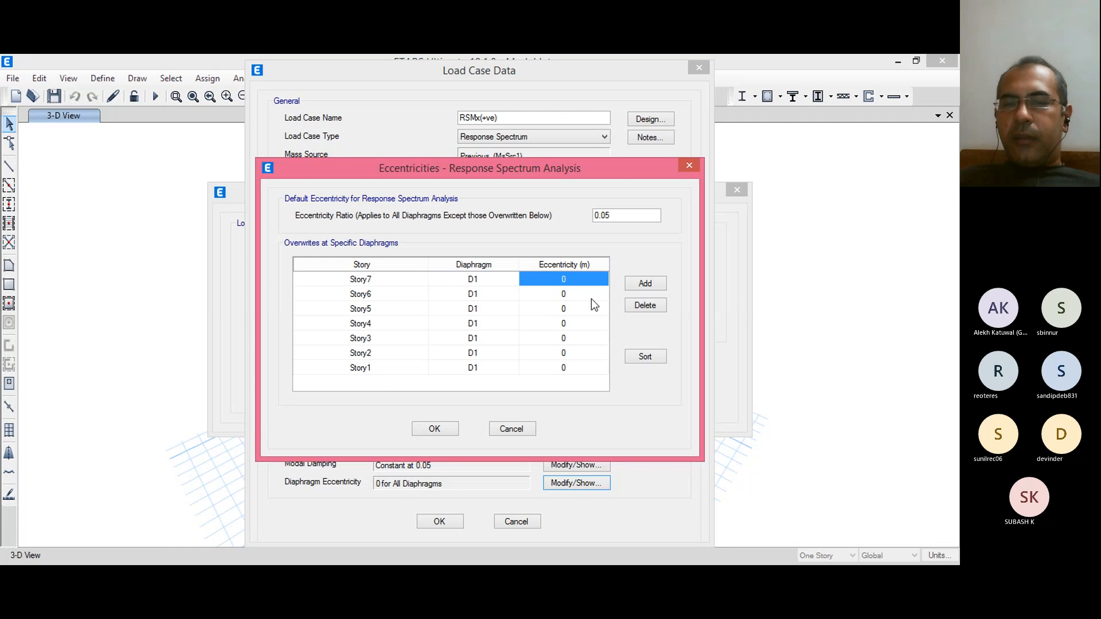
{"action": "left_click", "coordinate": [592, 297]}
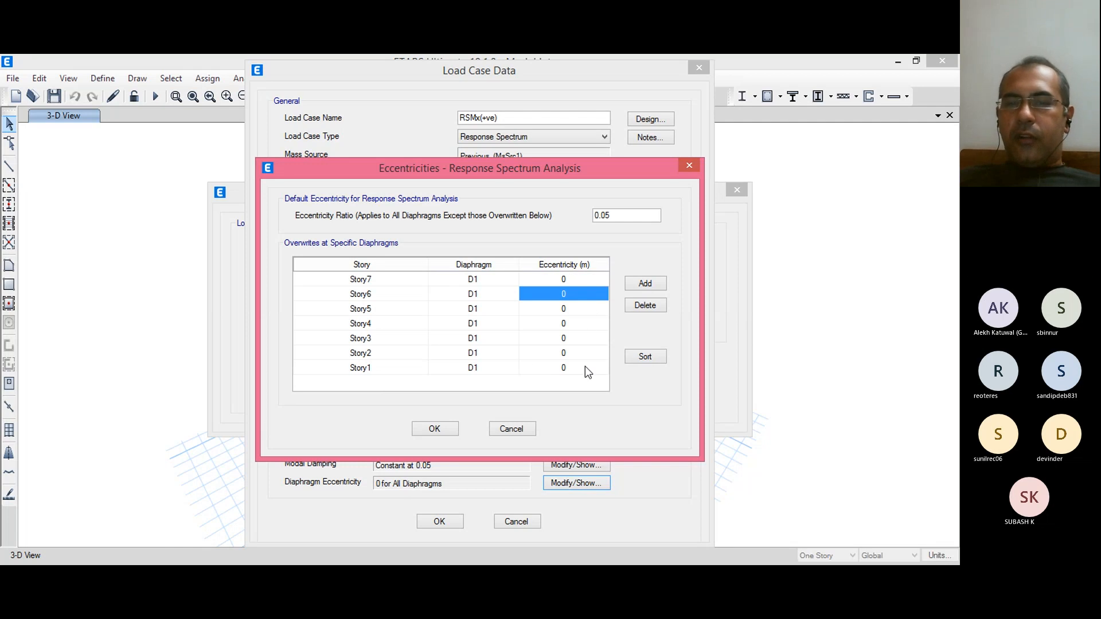
{"action": "left_click", "coordinate": [592, 281]}
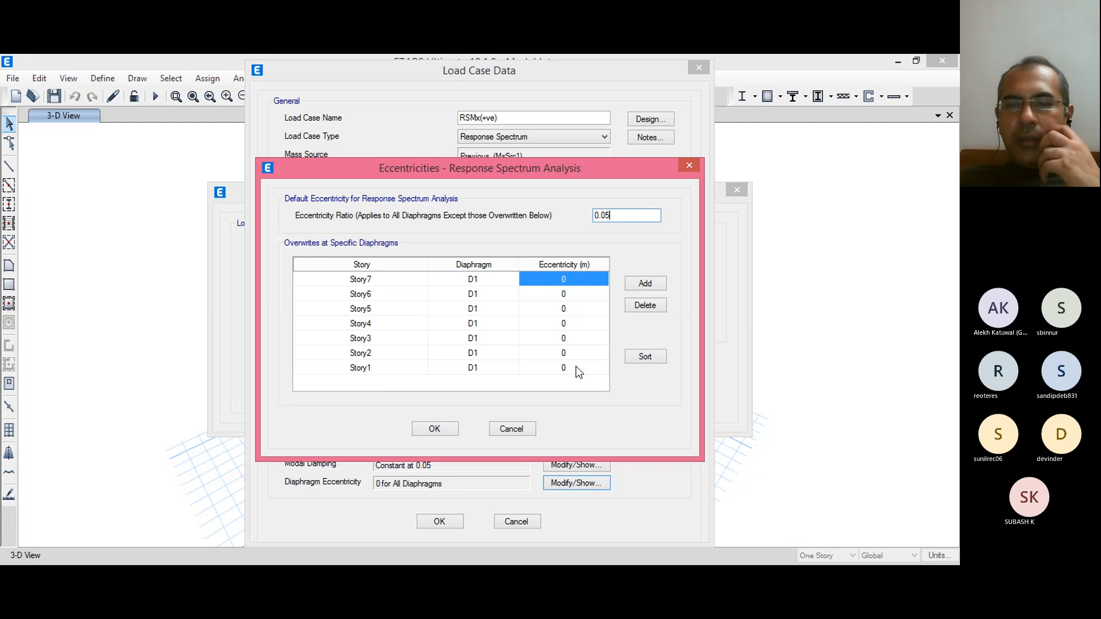
{"action": "left_click", "coordinate": [638, 306]}
{"action": "left_click", "coordinate": [638, 306]}
{"action": "left_click", "coordinate": [638, 306]}
{"action": "left_click", "coordinate": [638, 306]}
{"action": "left_click", "coordinate": [638, 307]}
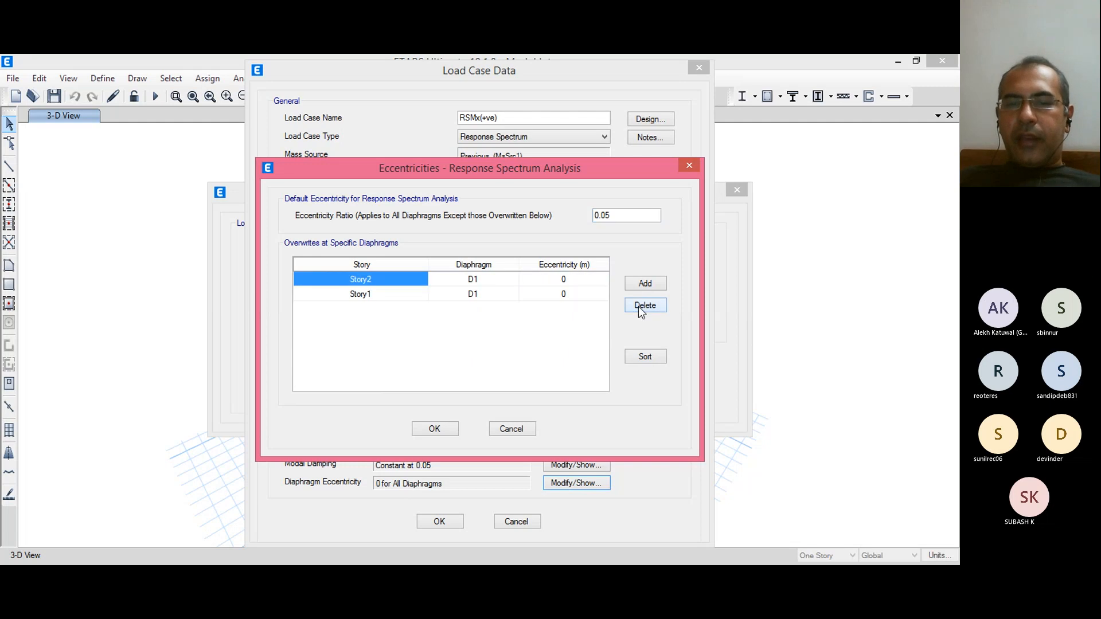
{"action": "left_click", "coordinate": [639, 306]}
{"action": "left_click", "coordinate": [638, 306]}
Step: Accept the eccentricity settings without overwrites and save the RSMx(+ve) load case
{"action": "left_click", "coordinate": [628, 215]}
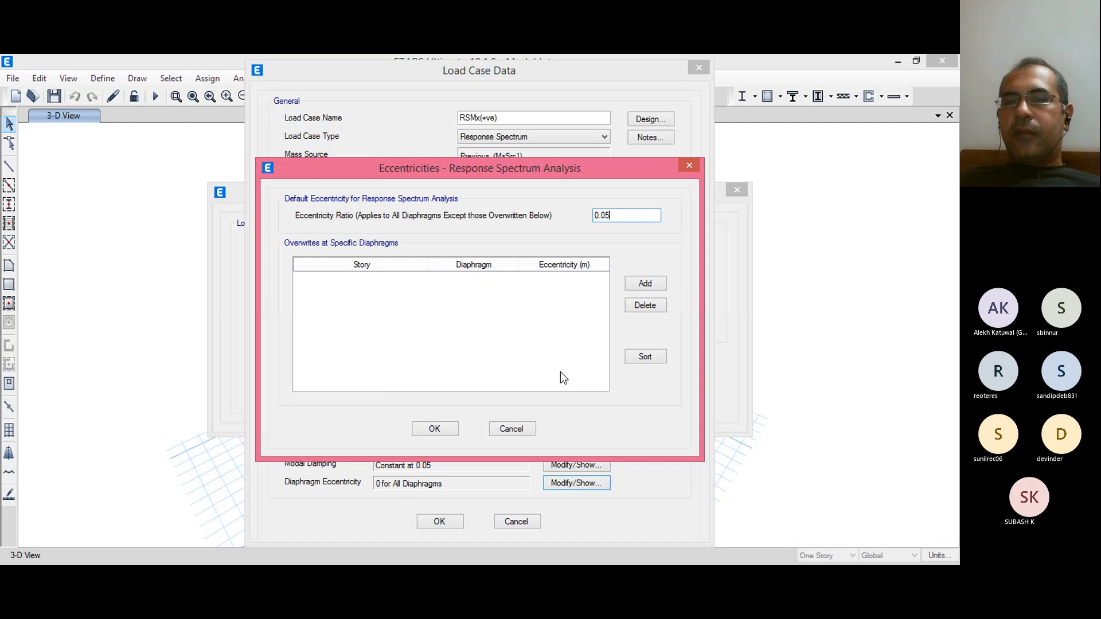
{"action": "left_click", "coordinate": [434, 429]}
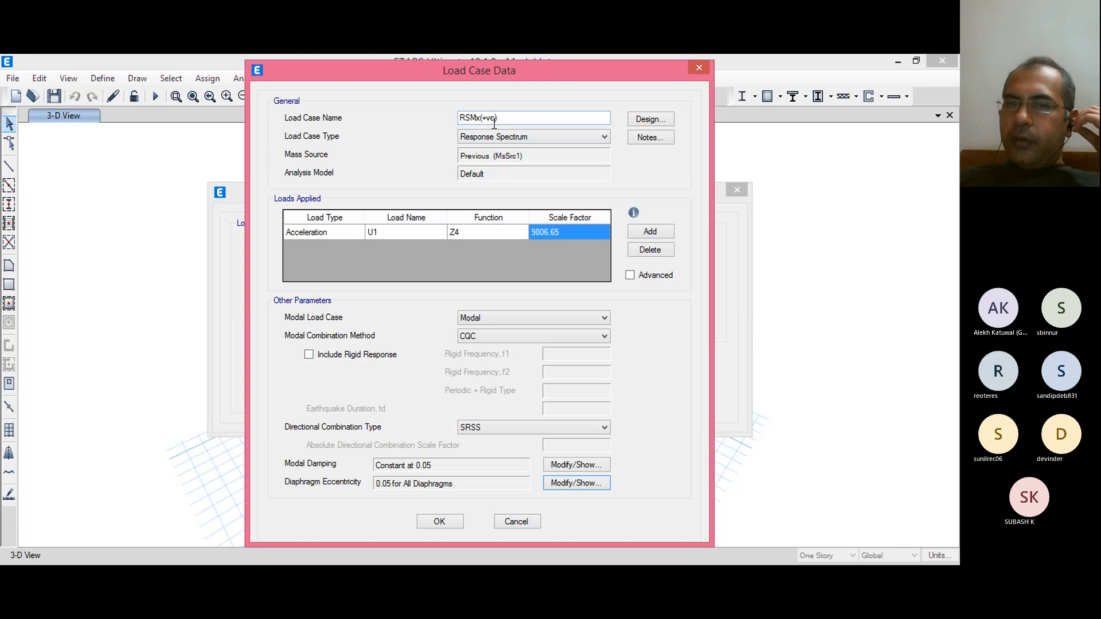
{"action": "left_click", "coordinate": [430, 519]}
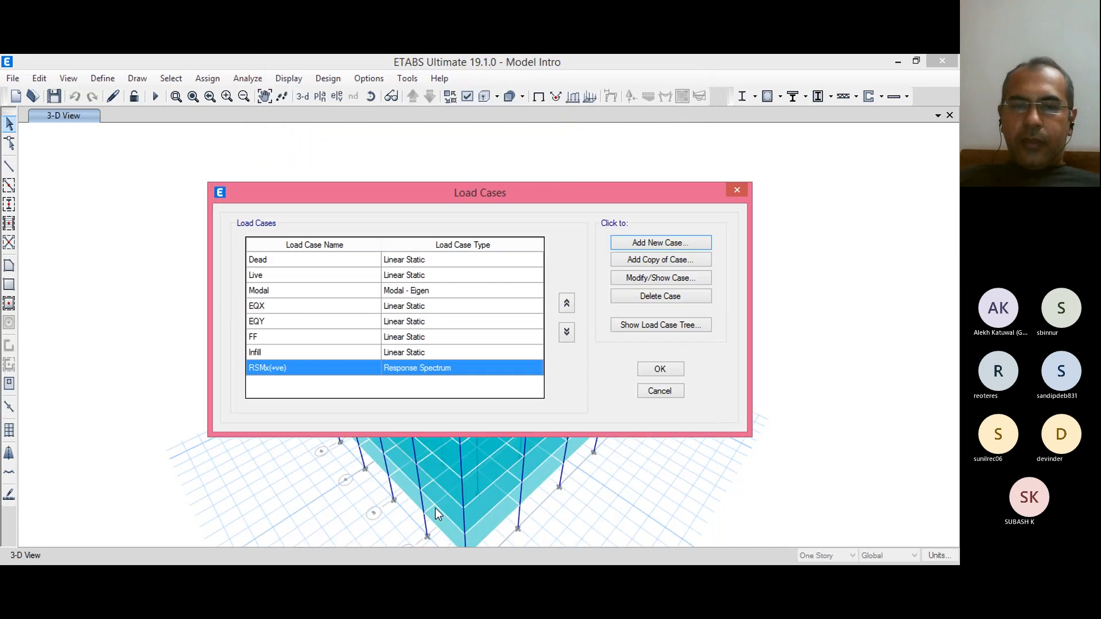
Step: Create a Response Spectrum load case named RSMx(-ve) with an Acceleration load in direction U1 using the Default Uniform function
{"action": "left_click", "coordinate": [636, 244]}
{"action": "type", "text": "R"}
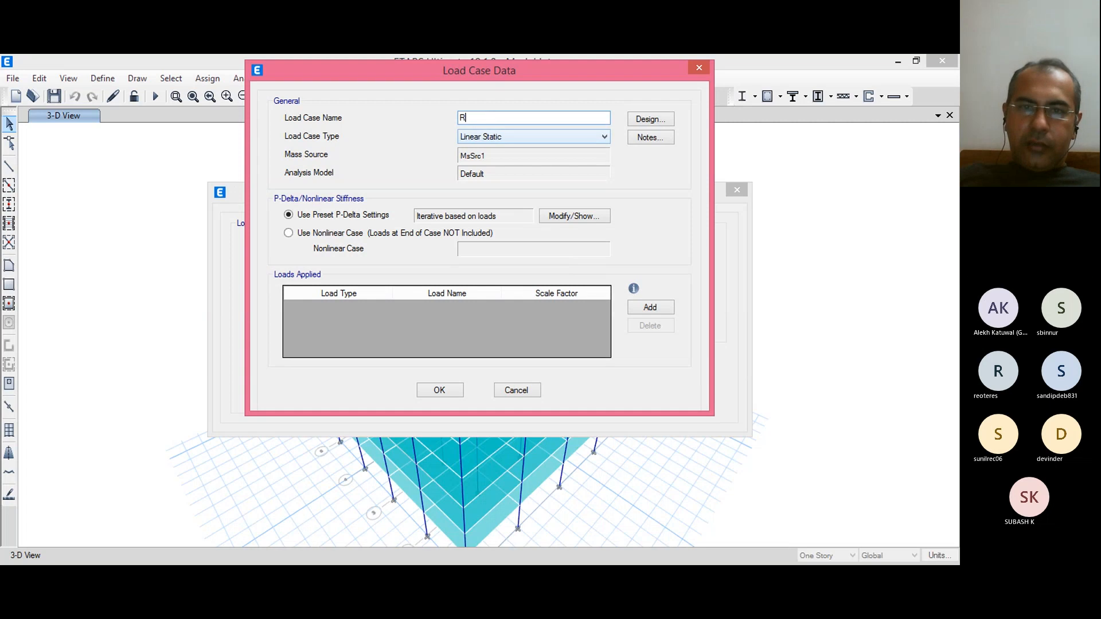
{"action": "type", "text": "SMx("}
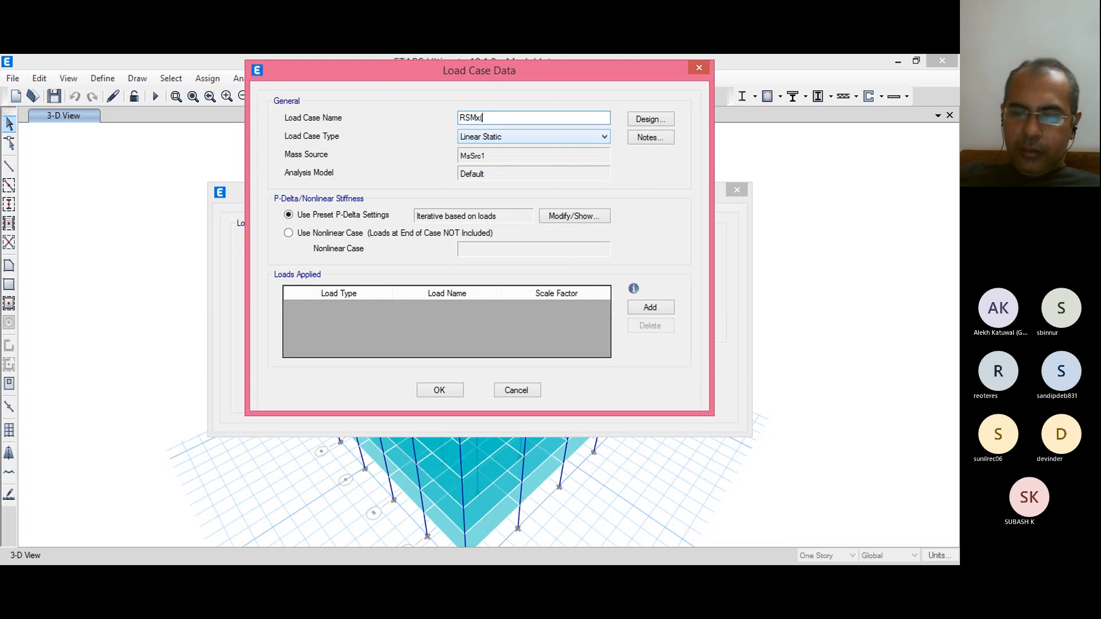
{"action": "type", "text": "-ve"}
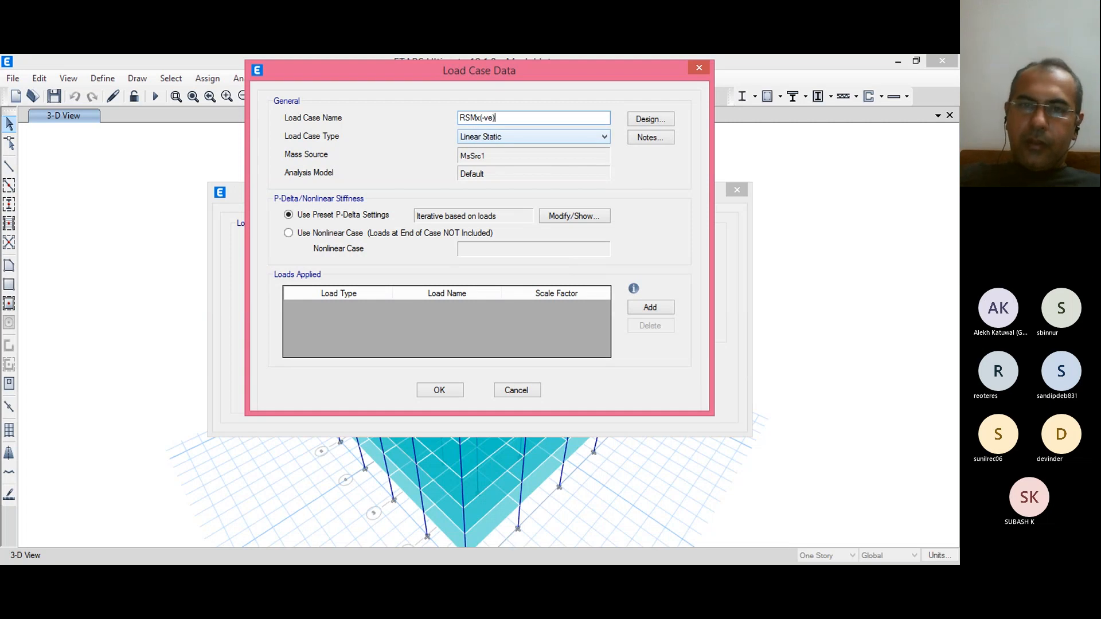
{"action": "left_click", "coordinate": [514, 132]}
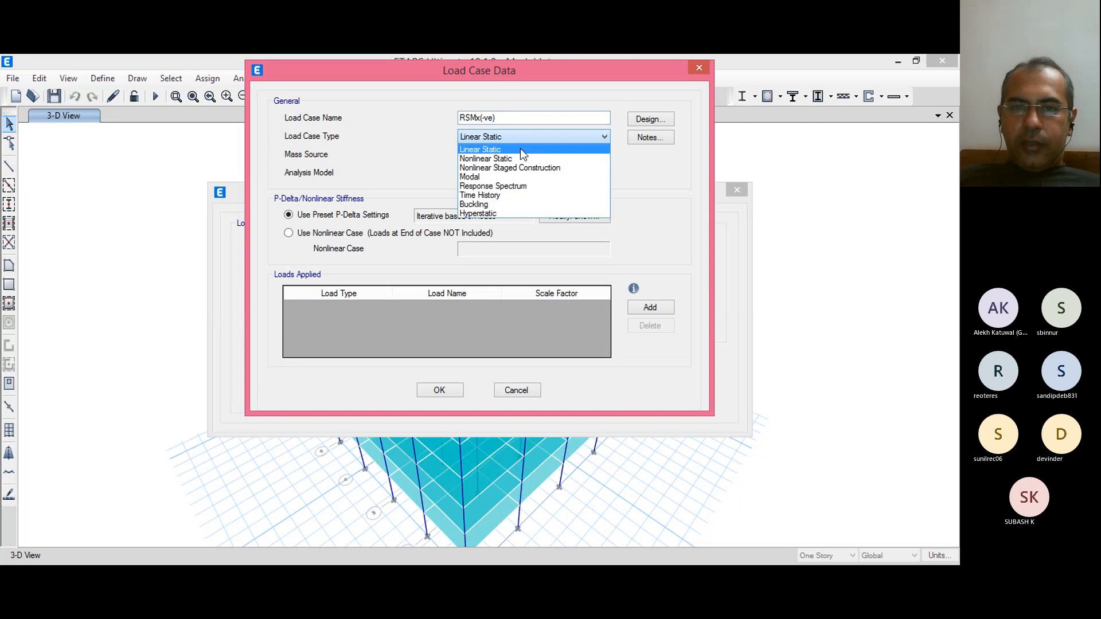
{"action": "left_click", "coordinate": [532, 185]}
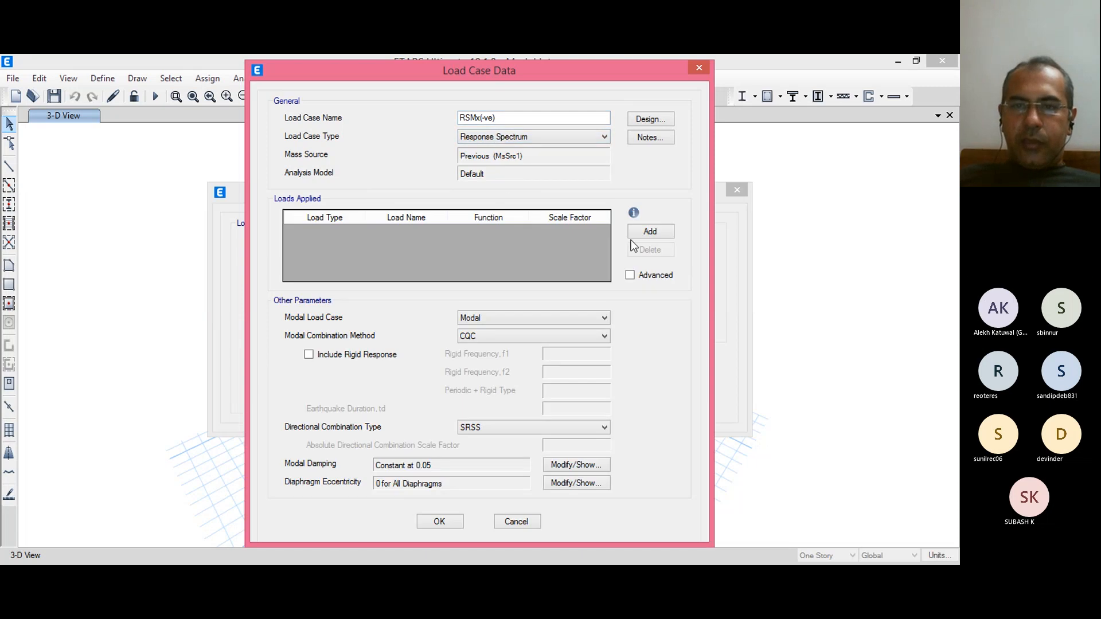
{"action": "left_click", "coordinate": [650, 233]}
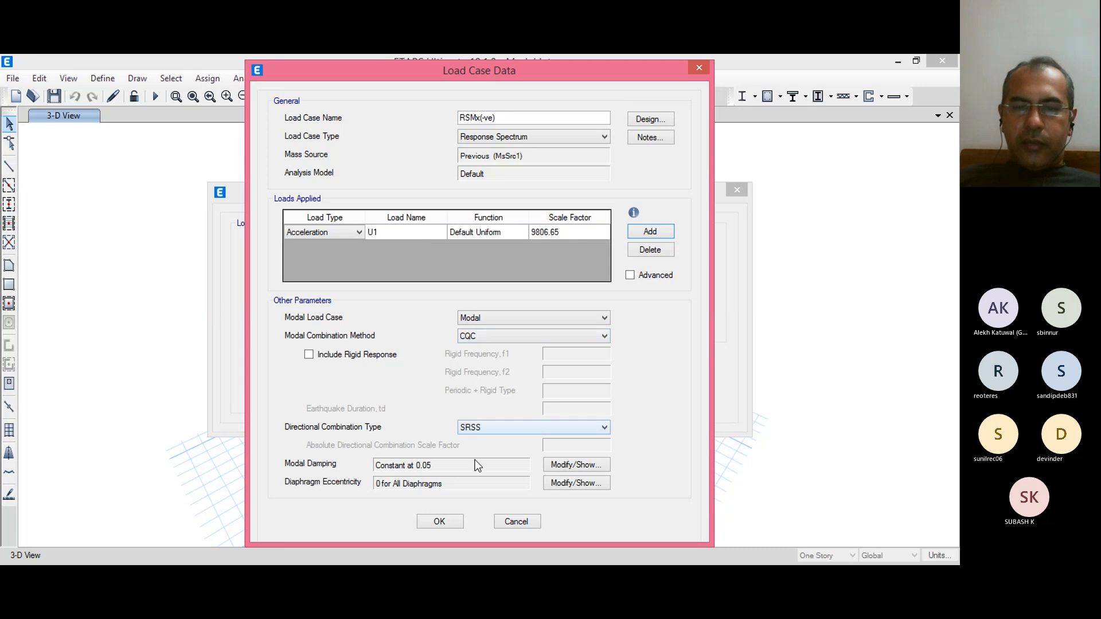
Step: Set the diaphragm eccentricity ratio of RSMx(-ve) to -0.05 and save the load case
{"action": "left_click", "coordinate": [578, 487]}
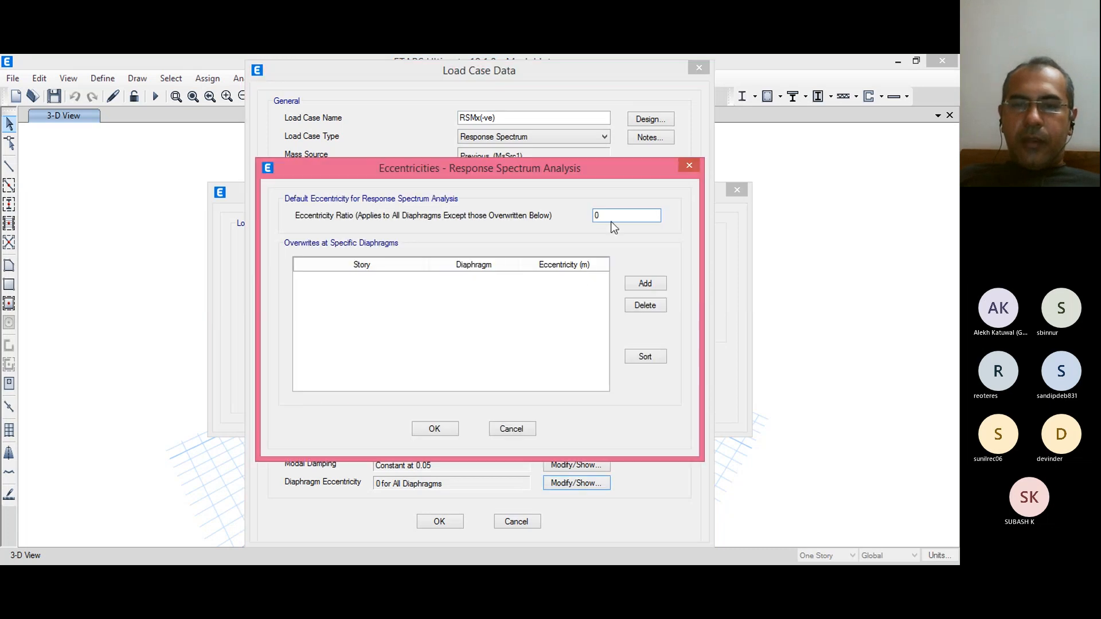
{"action": "type", "text": "-0.05"}
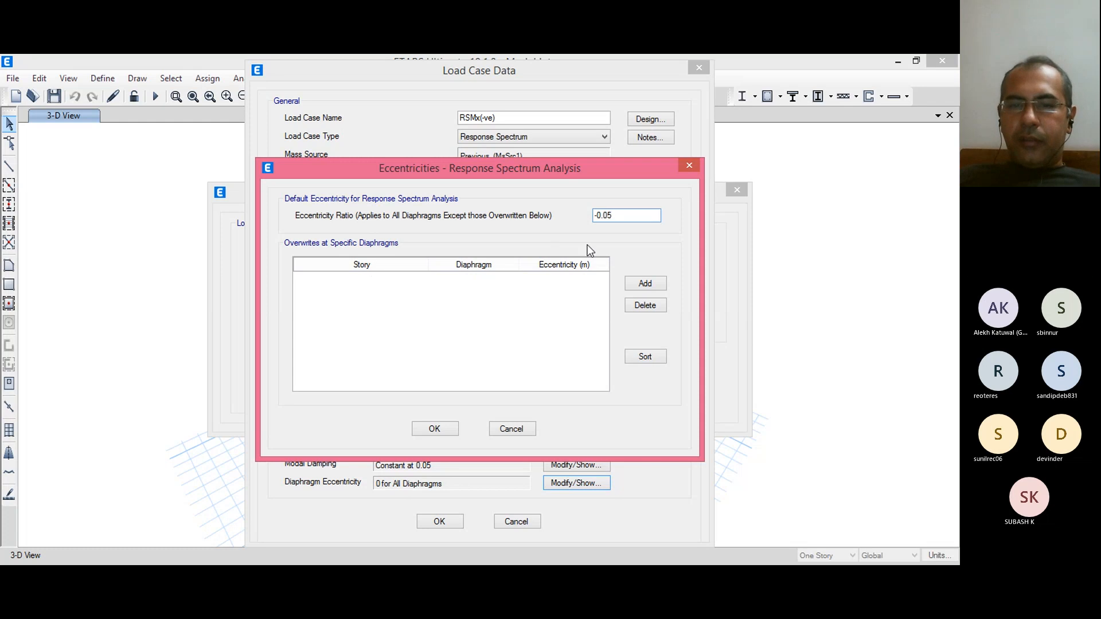
{"action": "left_click", "coordinate": [450, 433]}
{"action": "left_click", "coordinate": [448, 521]}
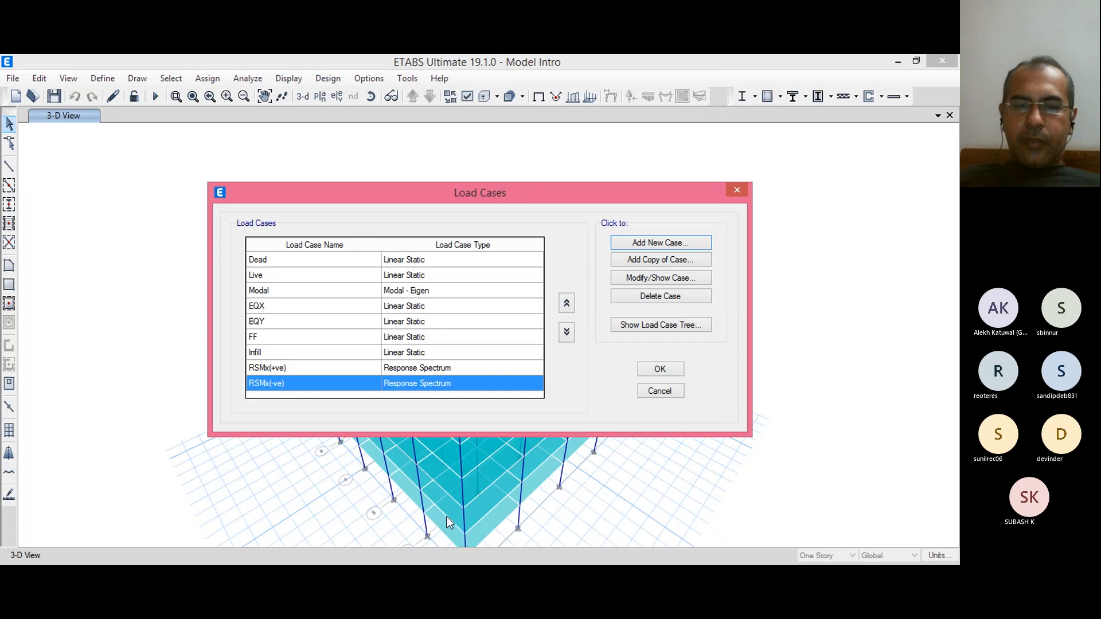
Step: Start a new load case named RSMy(+ve) and set its type to Response Spectrum
{"action": "left_click", "coordinate": [647, 240]}
{"action": "type", "text": "RS"}
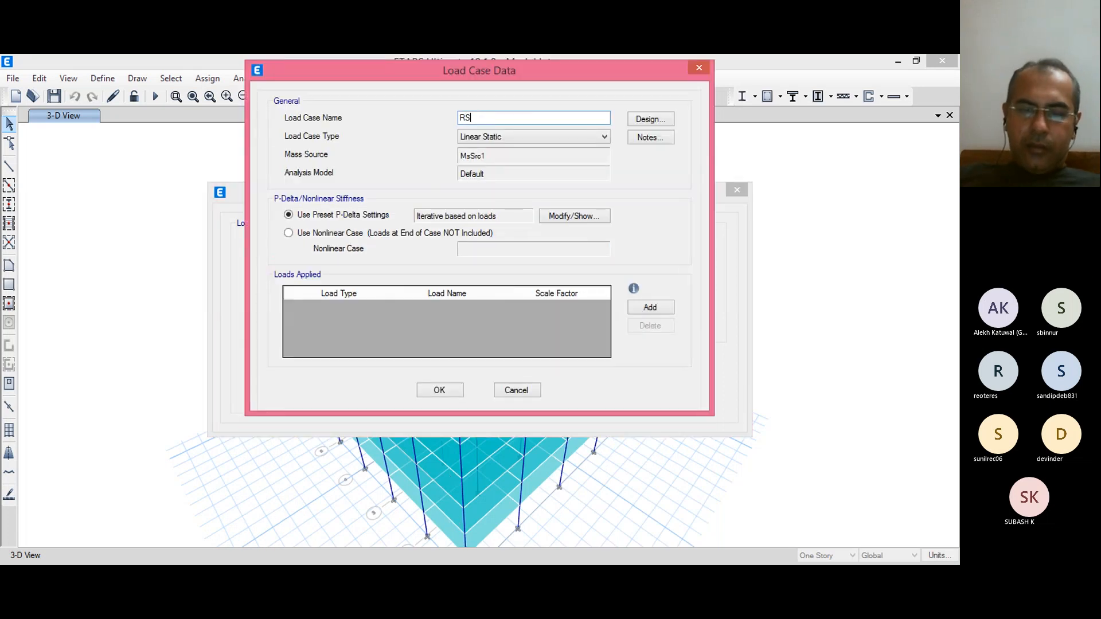
{"action": "type", "text": "My("}
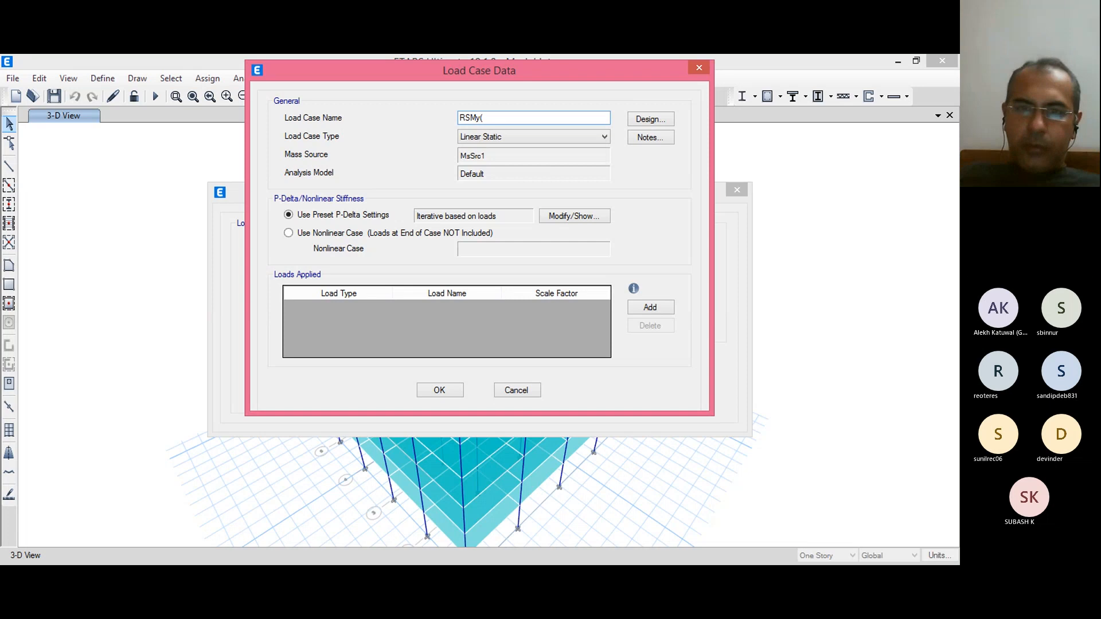
{"action": "type", "text": "+ve)"}
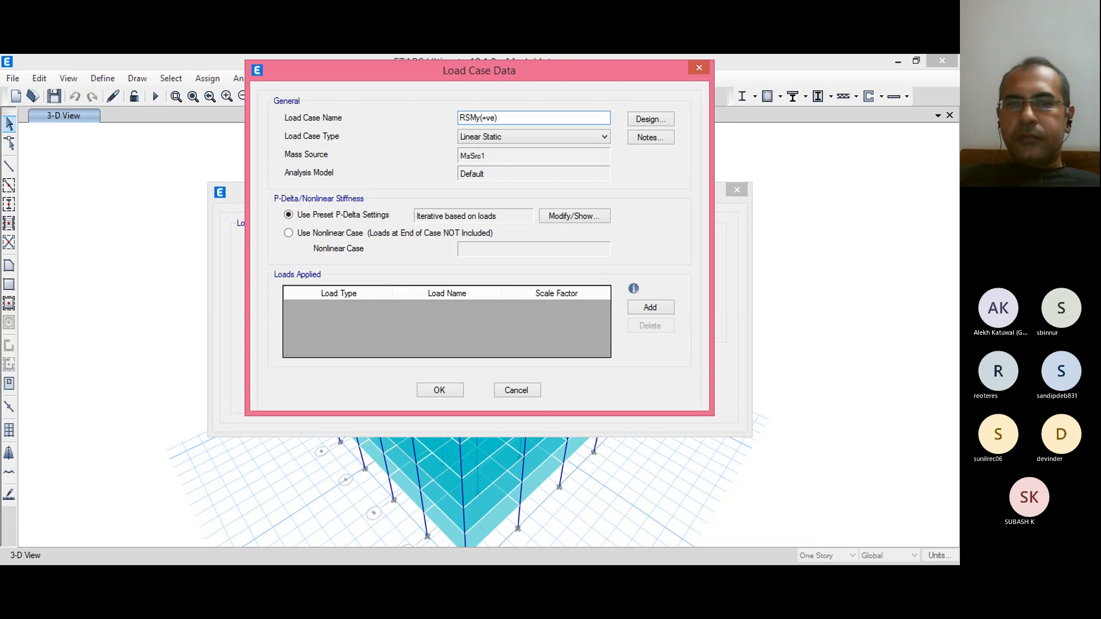
{"action": "left_click", "coordinate": [520, 138]}
{"action": "left_click", "coordinate": [511, 182]}
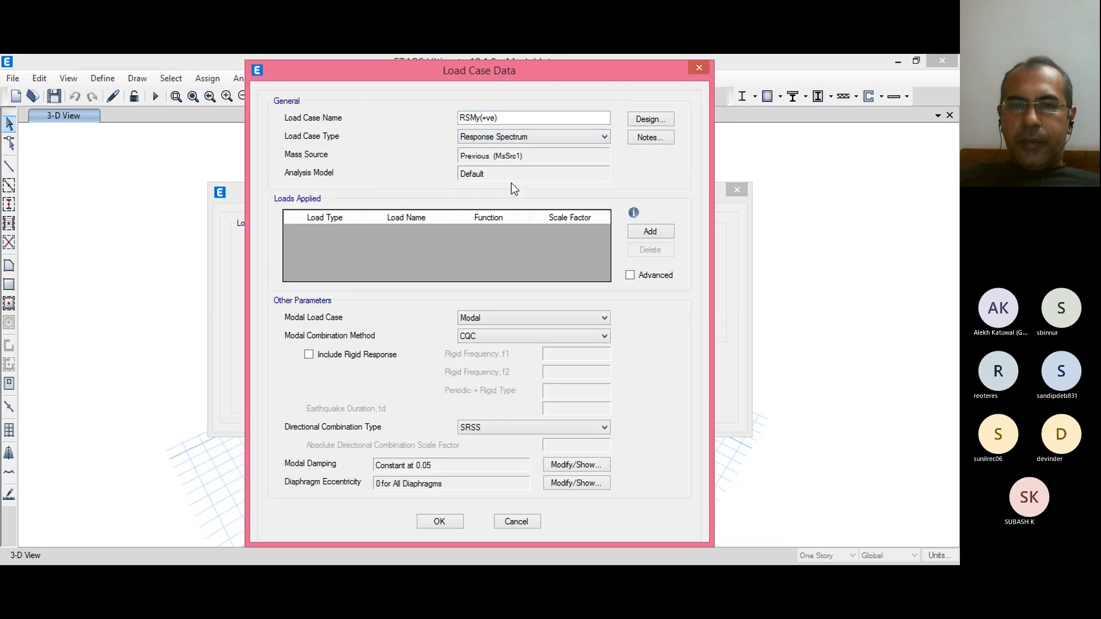
Step: Add an Acceleration load in direction U2 using the Z4 function to RSMy(+ve)
{"action": "left_click", "coordinate": [650, 231]}
{"action": "left_click", "coordinate": [419, 234]}
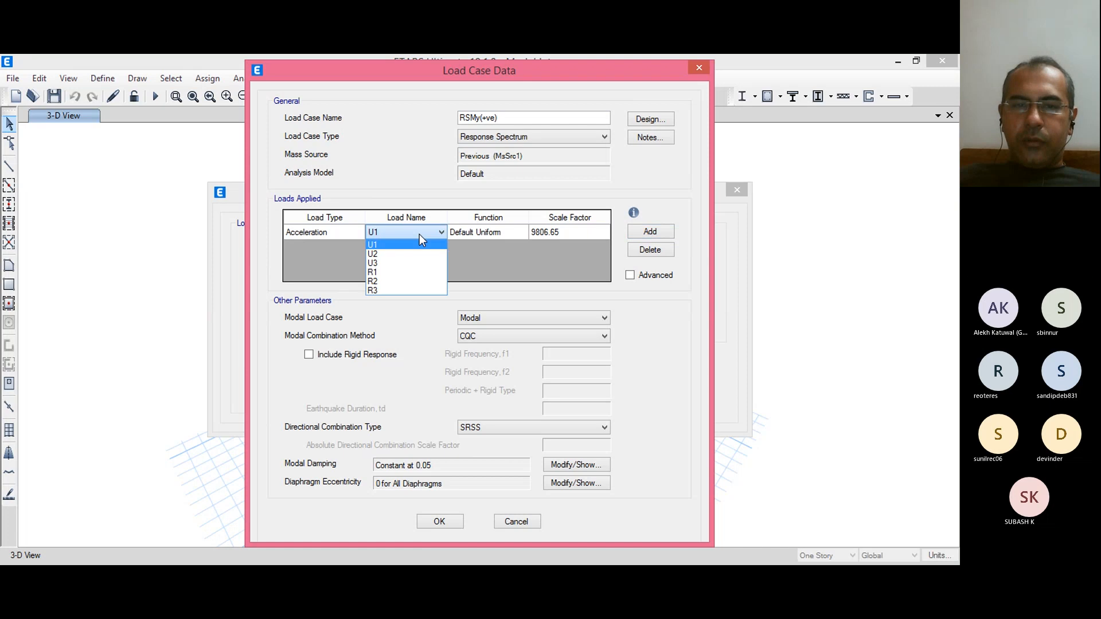
{"action": "left_click", "coordinate": [414, 255]}
{"action": "left_click", "coordinate": [479, 232]}
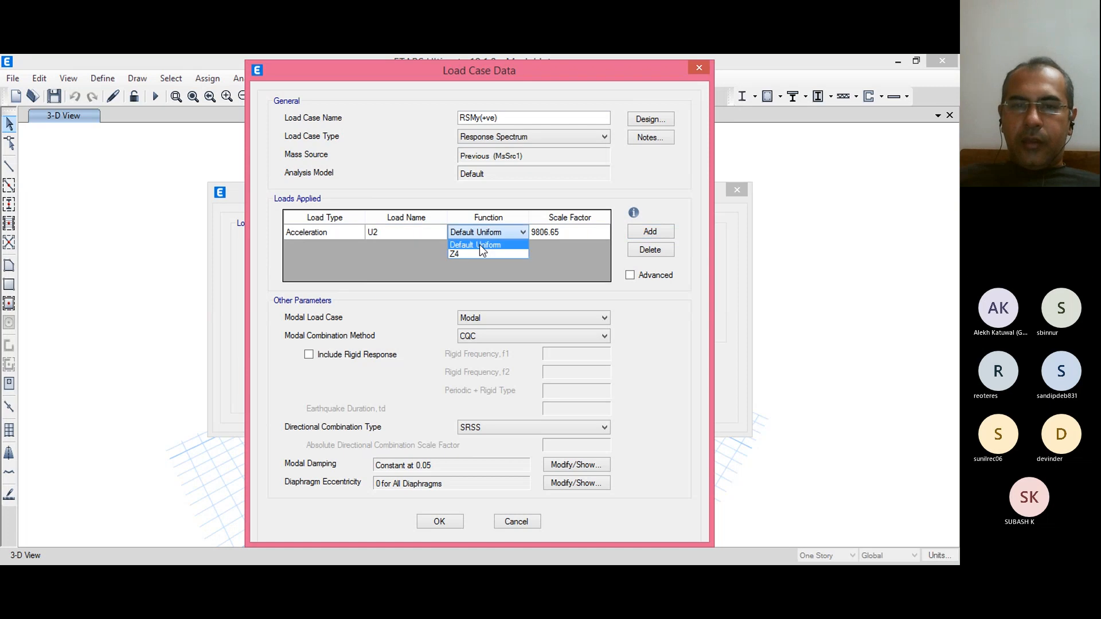
{"action": "left_click", "coordinate": [478, 253]}
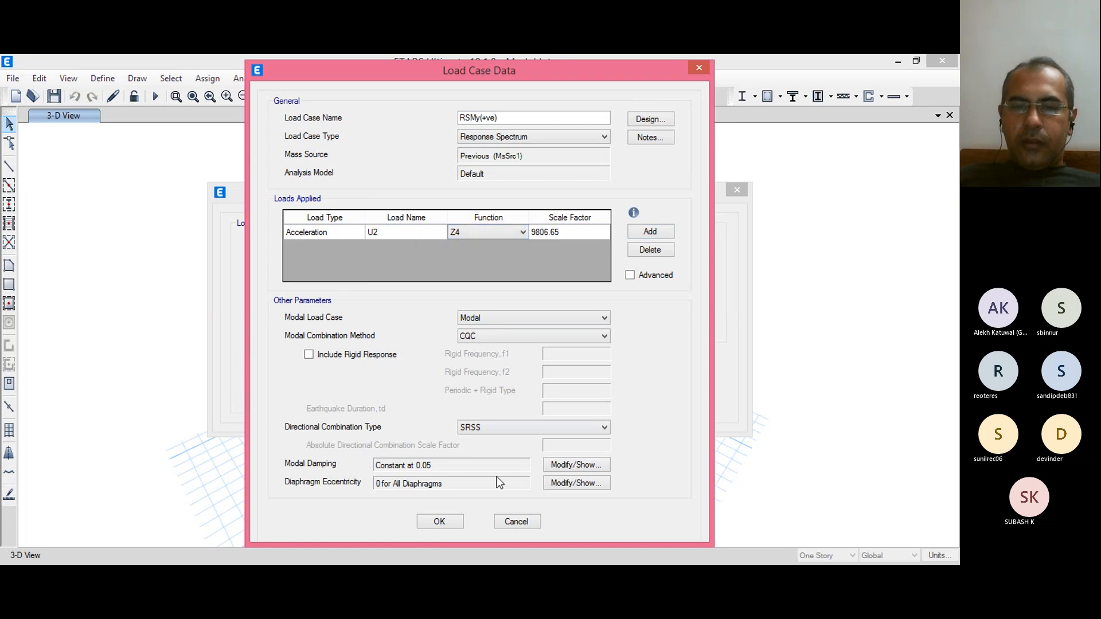
Step: Set the diaphragm eccentricity ratio of RSMy(+ve) to 0.05 and save the load case
{"action": "left_click", "coordinate": [569, 481]}
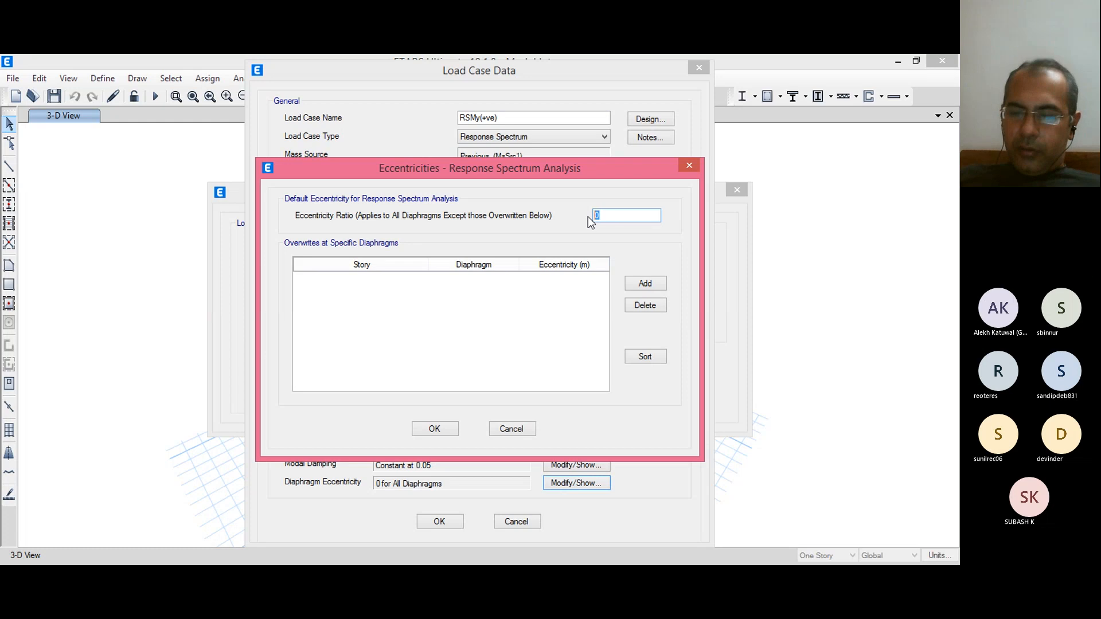
{"action": "type", "text": "0.05"}
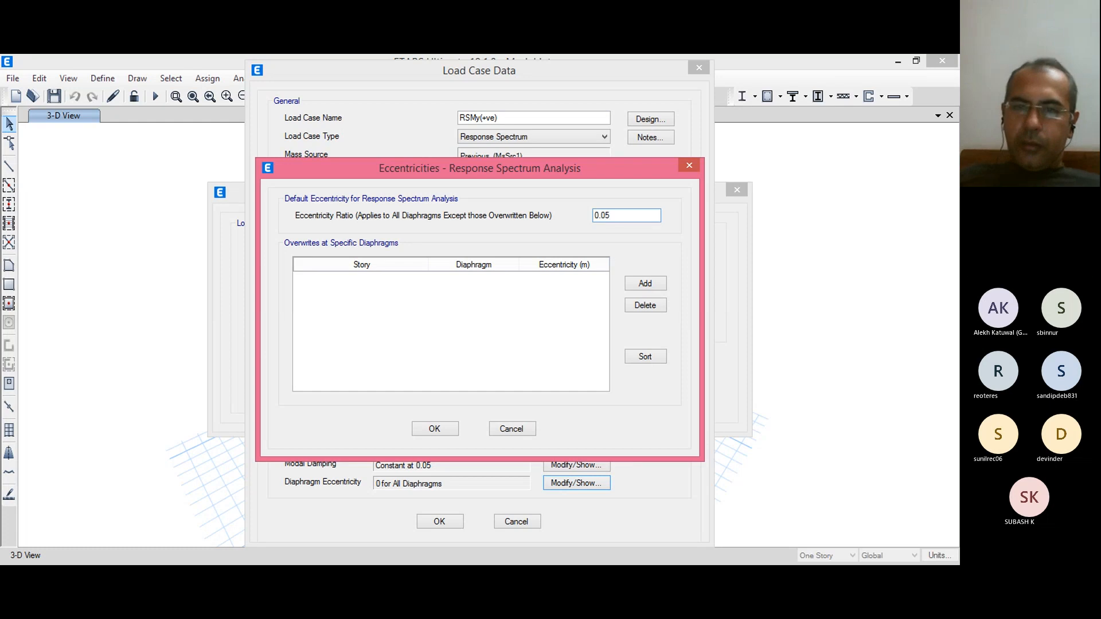
{"action": "left_click", "coordinate": [445, 426]}
{"action": "left_click", "coordinate": [440, 522]}
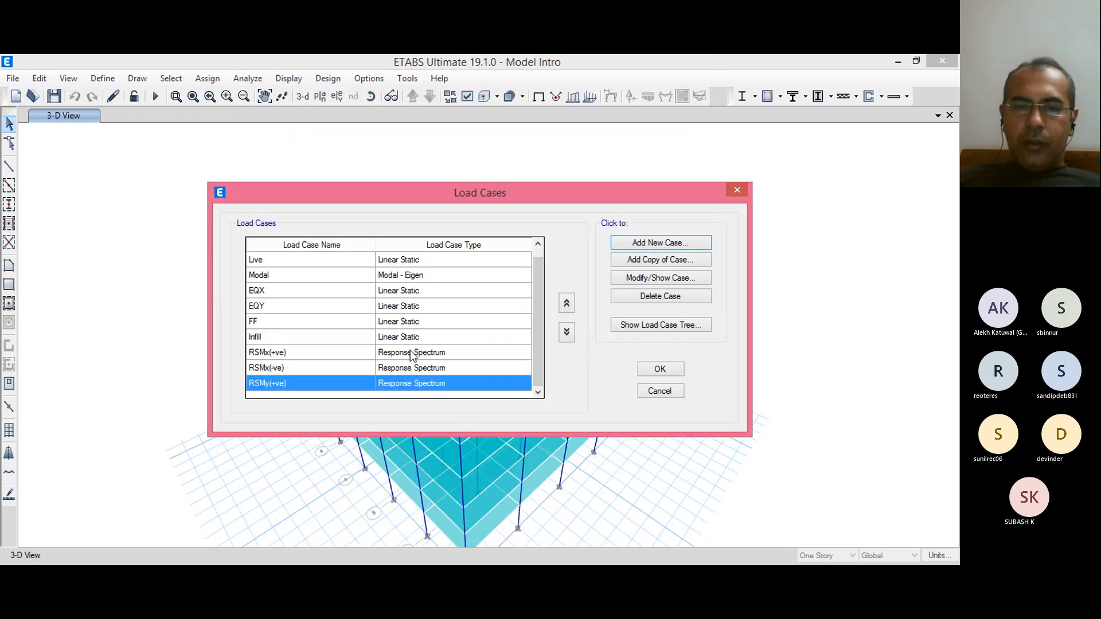
Step: Change the Acceleration load function of the RSMx(-ve) load case to Z4 and save the case
{"action": "left_click", "coordinate": [448, 369]}
{"action": "double_click", "coordinate": [449, 368]}
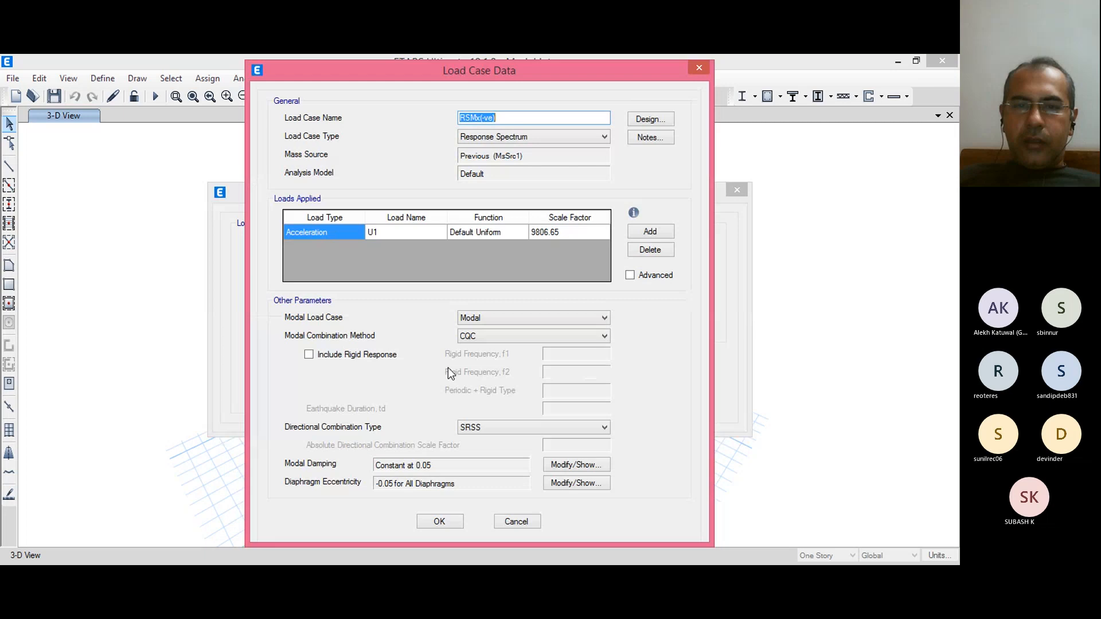
{"action": "left_click", "coordinate": [499, 232]}
{"action": "left_click", "coordinate": [499, 232]}
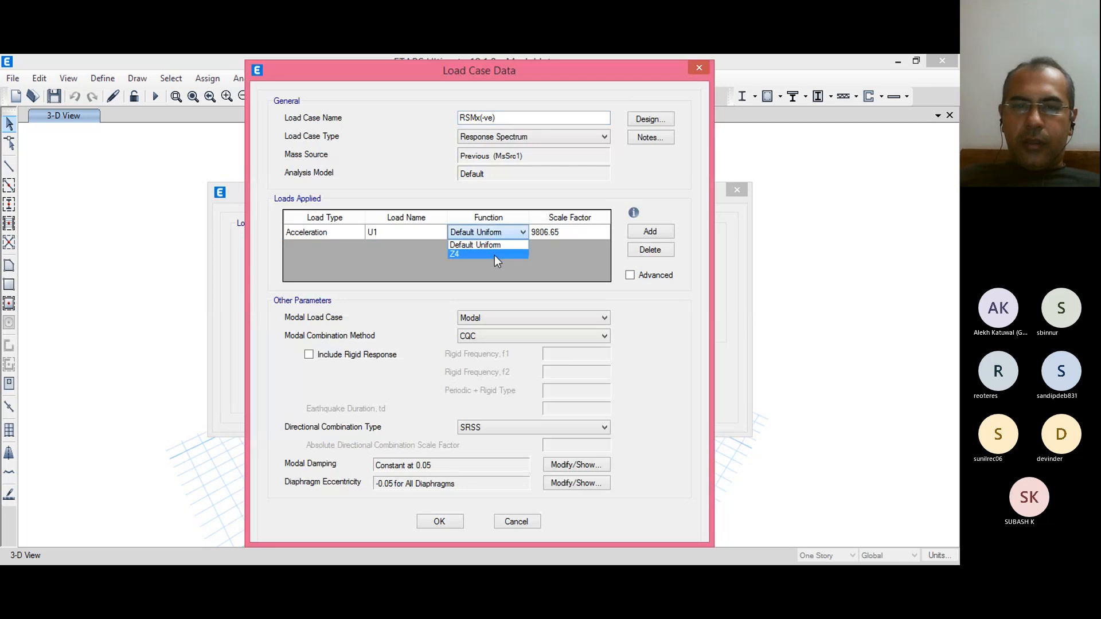
{"action": "left_click", "coordinate": [494, 256]}
{"action": "left_click", "coordinate": [442, 521]}
Step: Create a copy of the RSMy(+ve) load case and name it RSMy(-ve)
{"action": "left_click", "coordinate": [512, 382]}
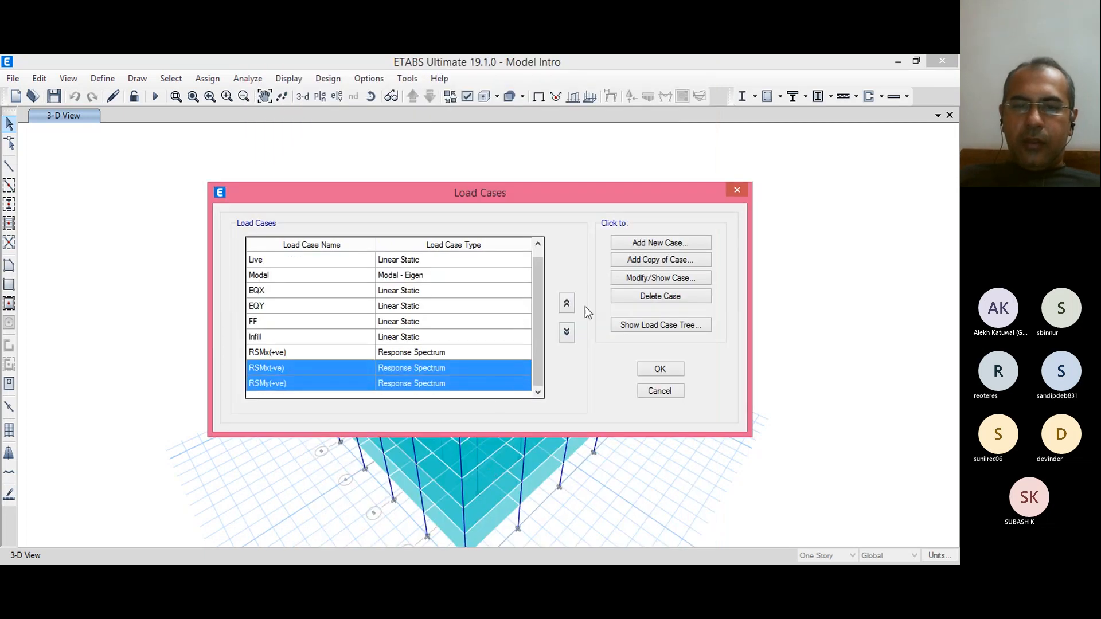
{"action": "left_click", "coordinate": [641, 259]}
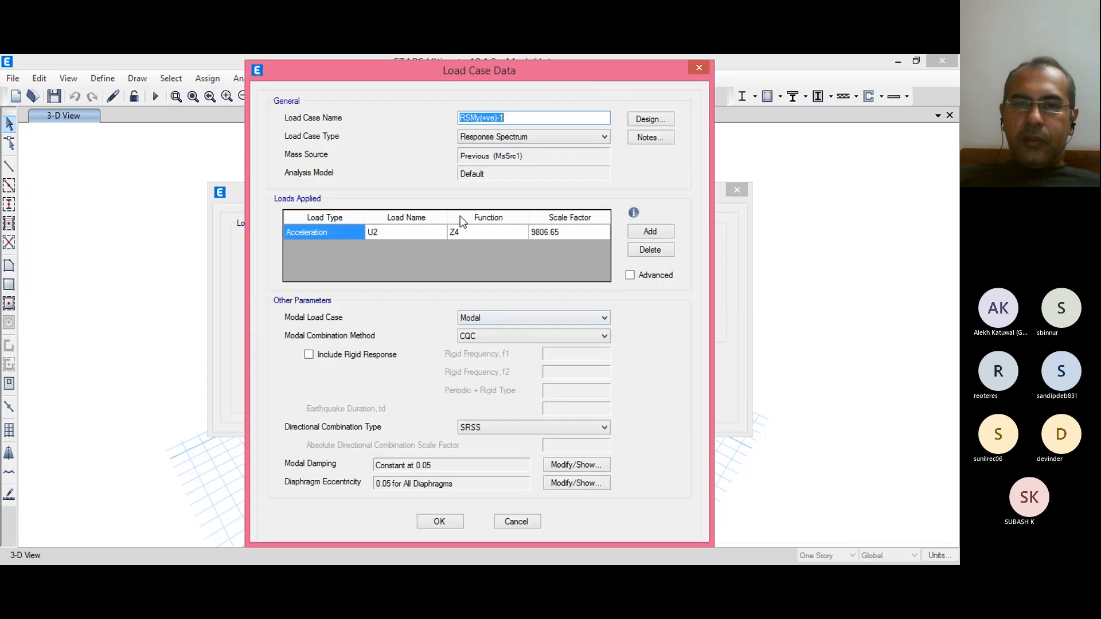
{"action": "left_click", "coordinate": [501, 118]}
{"action": "key", "text": "BackSpace"}
{"action": "key", "text": "BackSpace"}
{"action": "key", "text": "BackSpace"}
{"action": "key", "text": "BackSpace"}
{"action": "key", "text": "BackSpace"}
{"action": "key", "text": "BackSpace"}
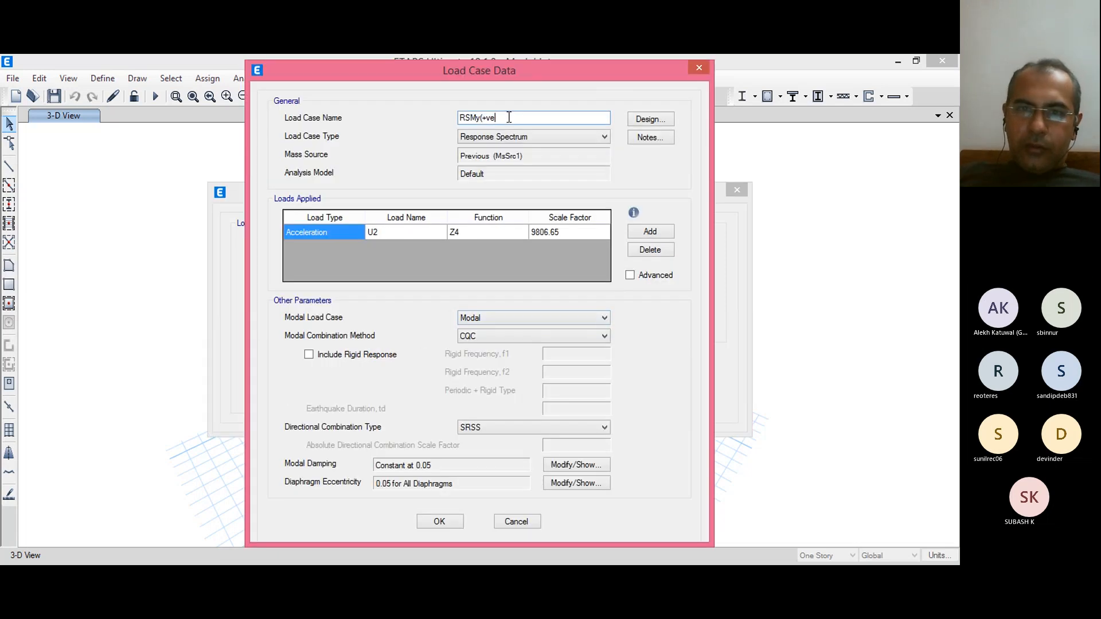
{"action": "type", "text": "-ve"}
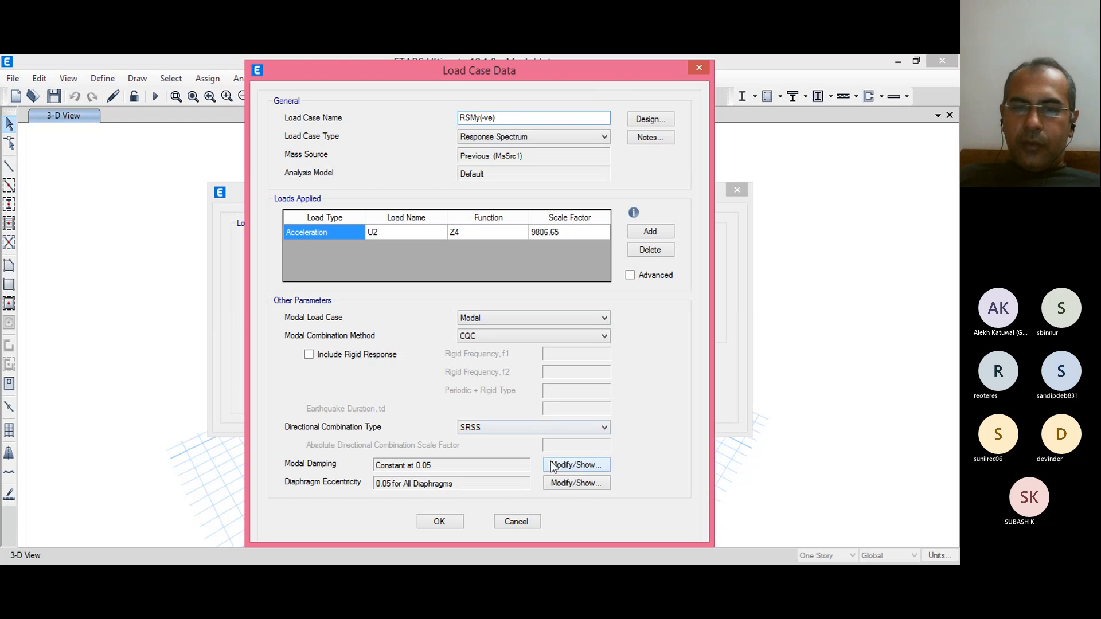
Step: Set the diaphragm eccentricity ratio of RSMy(-ve) to -0.05 and save the load case
{"action": "left_click", "coordinate": [576, 484]}
{"action": "left_click", "coordinate": [596, 216]}
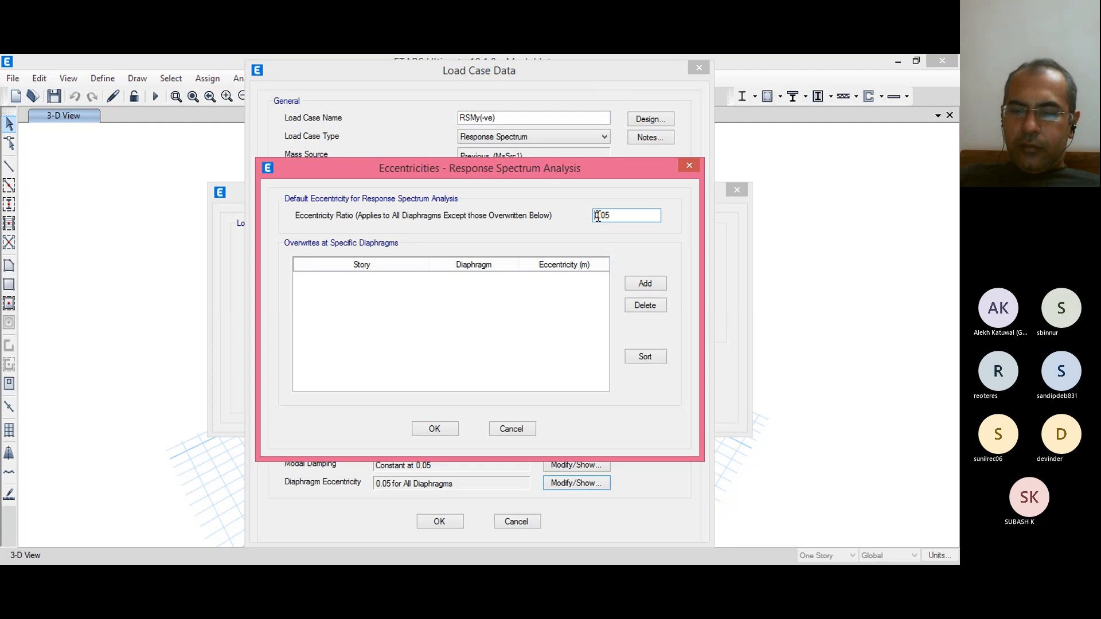
{"action": "type", "text": "-"}
{"action": "left_click", "coordinate": [455, 426]}
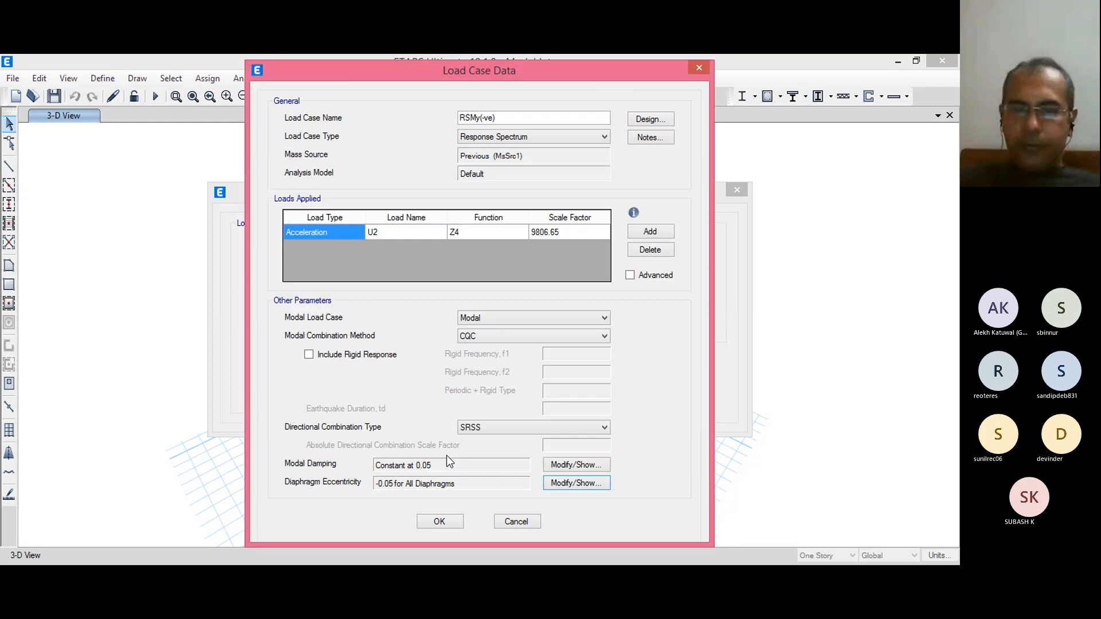
{"action": "left_click", "coordinate": [445, 521]}
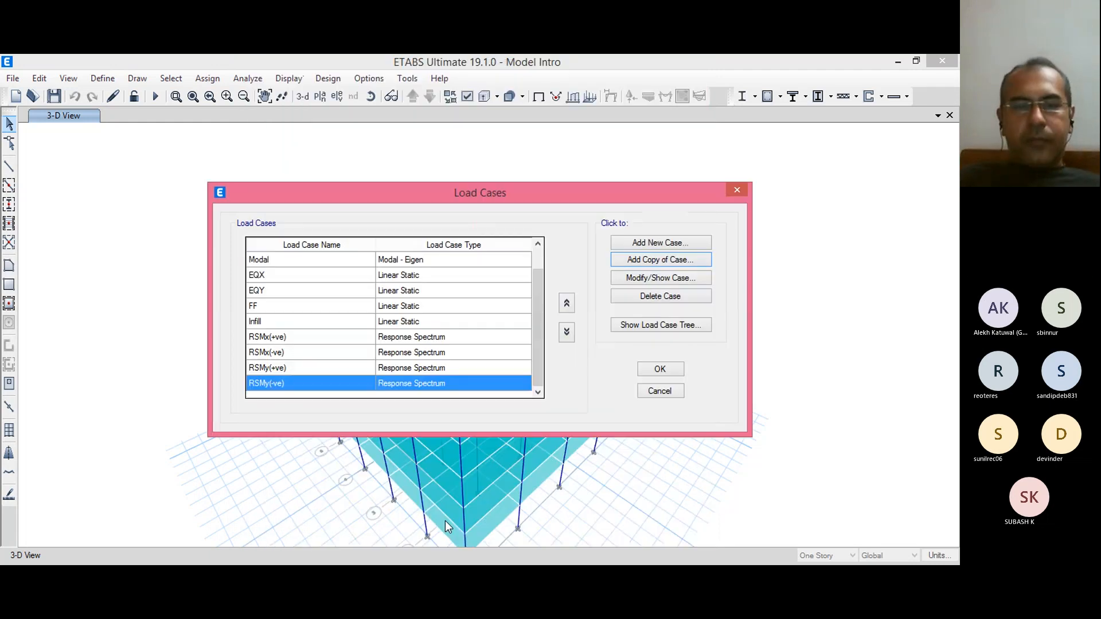
Step: Review the four response spectrum cases for X and Y, positive and negative, in the load case list
{"action": "left_click", "coordinate": [272, 343]}
{"action": "left_click", "coordinate": [281, 358]}
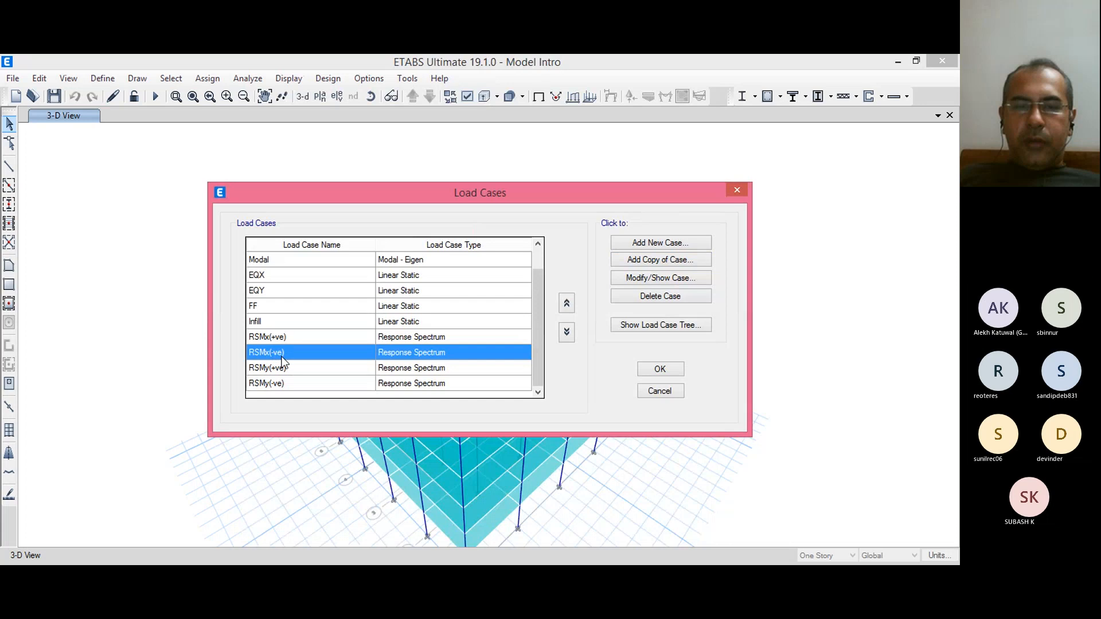
{"action": "left_click", "coordinate": [283, 370]}
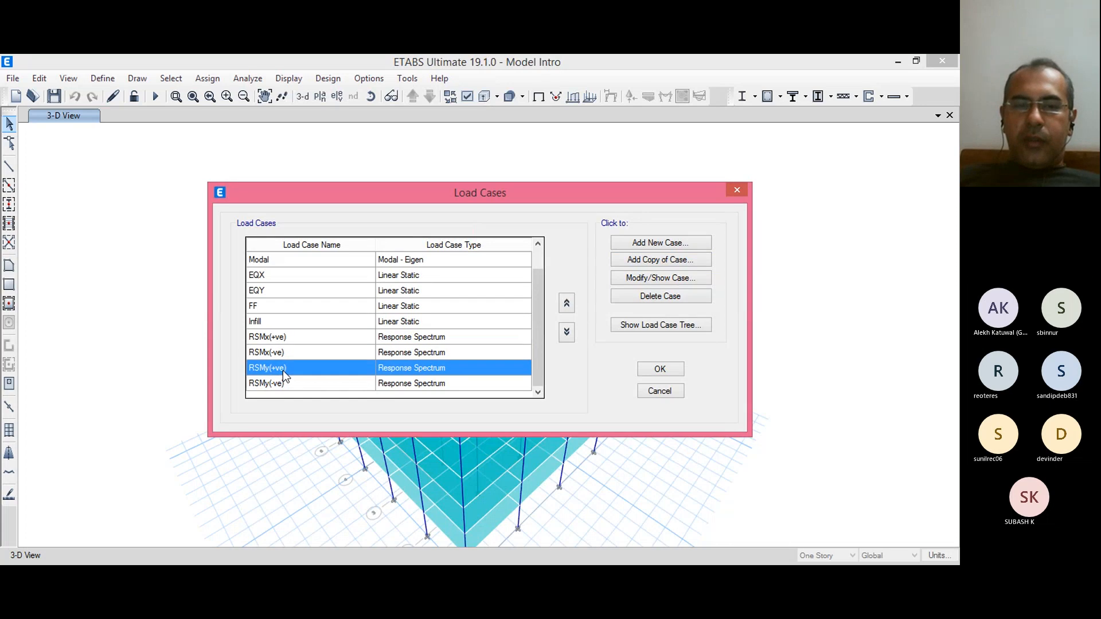
{"action": "left_click", "coordinate": [283, 383]}
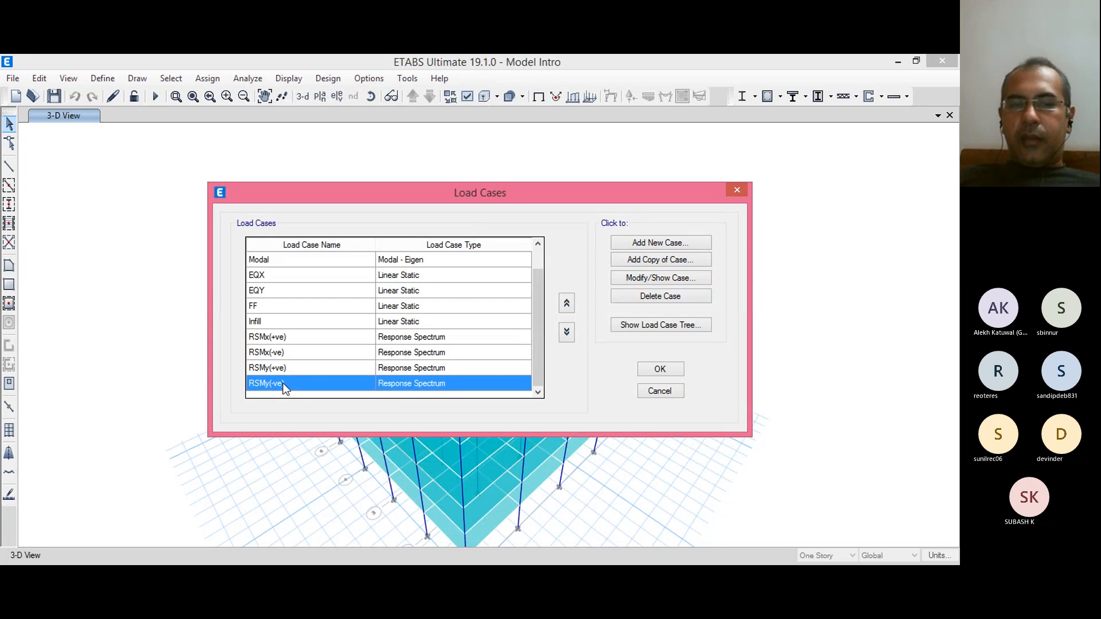
{"action": "left_click_drag", "start_coordinate": [286, 341], "coordinate": [295, 382]}
{"action": "left_click", "coordinate": [293, 372]}
{"action": "left_click", "coordinate": [298, 385]}
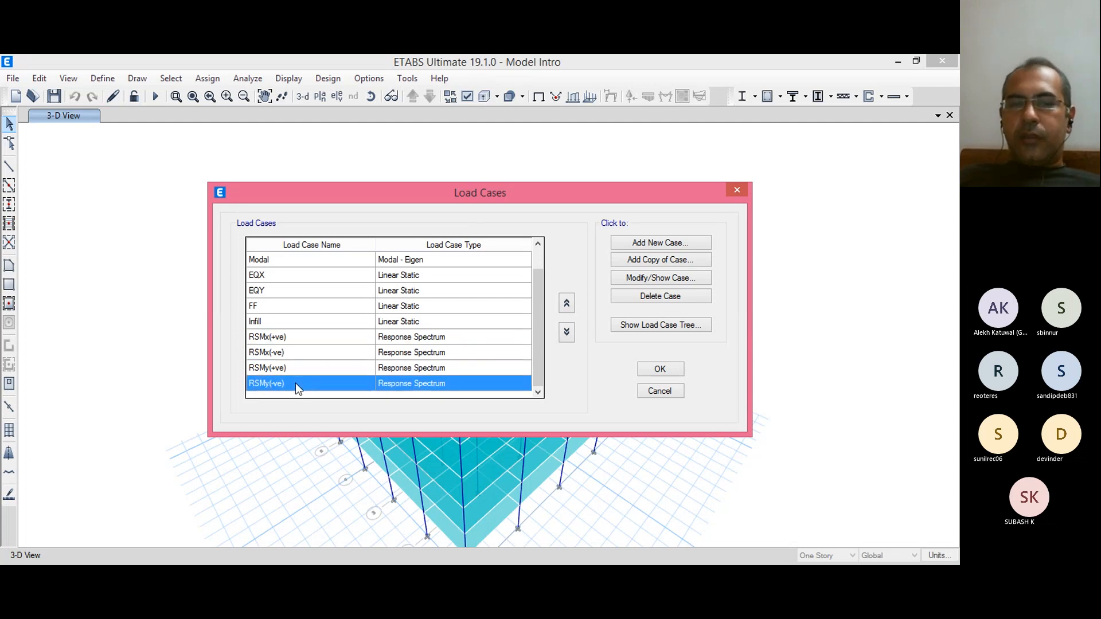
{"action": "left_click_drag", "start_coordinate": [294, 336], "coordinate": [297, 390]}
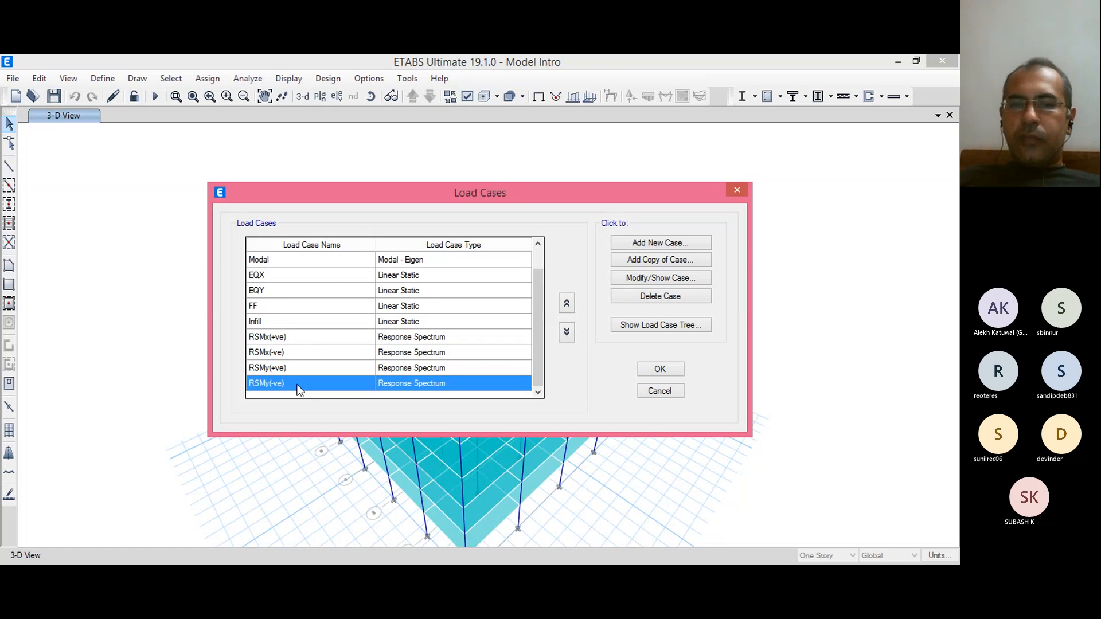
{"action": "left_click", "coordinate": [382, 337]}
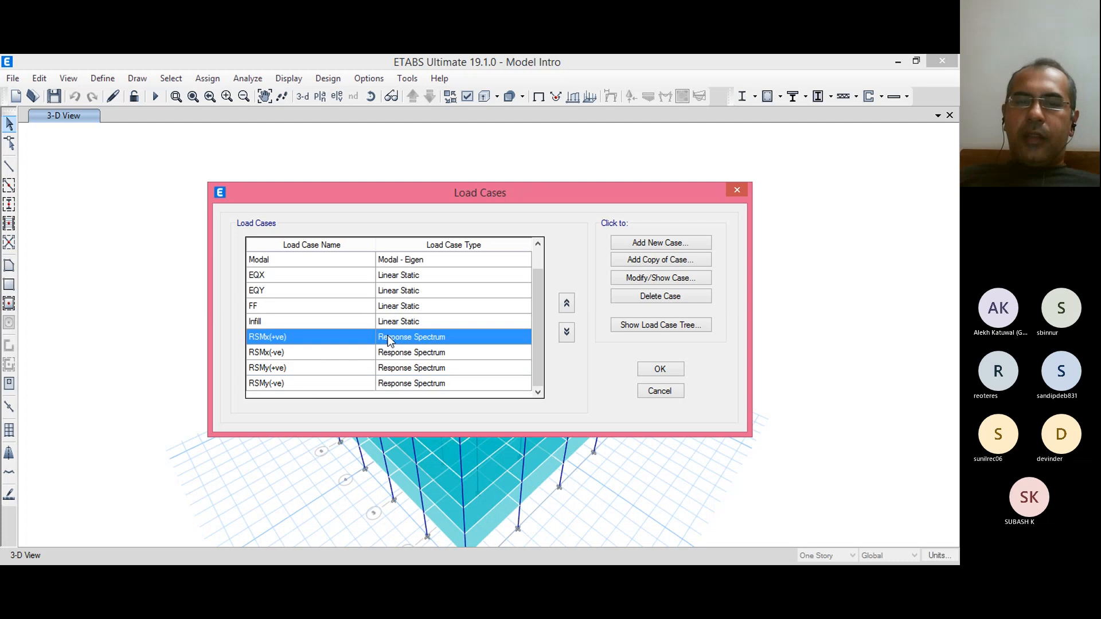
{"action": "left_click", "coordinate": [638, 259]}
{"action": "left_click", "coordinate": [537, 519]}
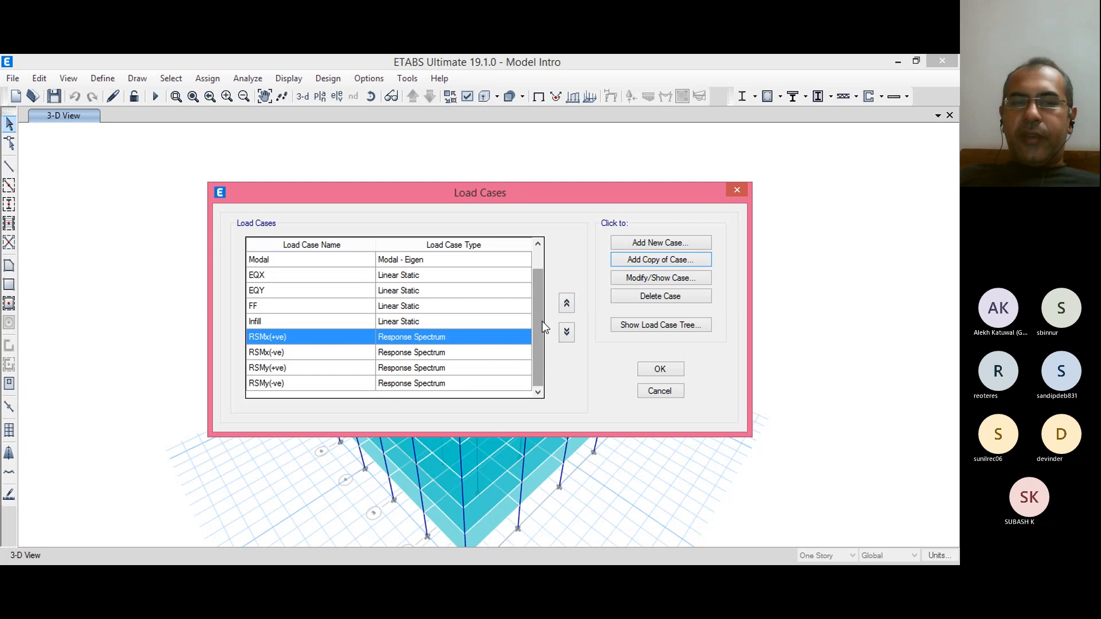
Step: Accept the load case definitions and close the load case list
{"action": "mouse_move", "coordinate": [542, 322]}
{"action": "left_mouse_down"}
{"action": "mouse_move", "coordinate": [536, 267]}
{"action": "mouse_move", "coordinate": [539, 321]}
{"action": "left_mouse_up"}
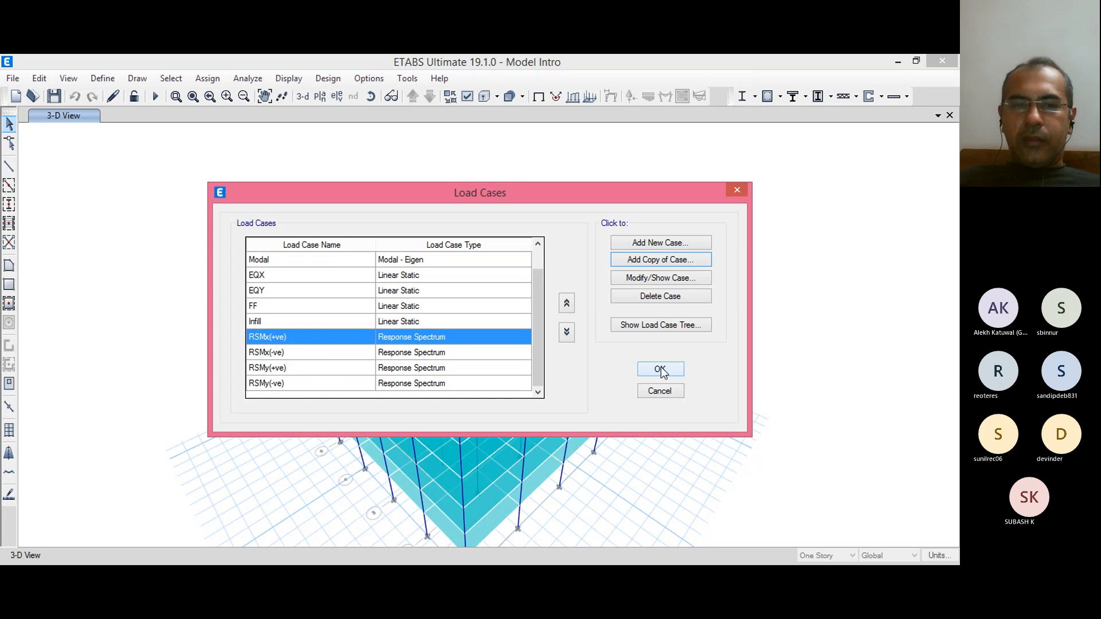
{"action": "mouse_move", "coordinate": [541, 351]}
{"action": "left_mouse_down"}
{"action": "mouse_move", "coordinate": [536, 308]}
{"action": "mouse_move", "coordinate": [538, 339]}
{"action": "left_mouse_up"}
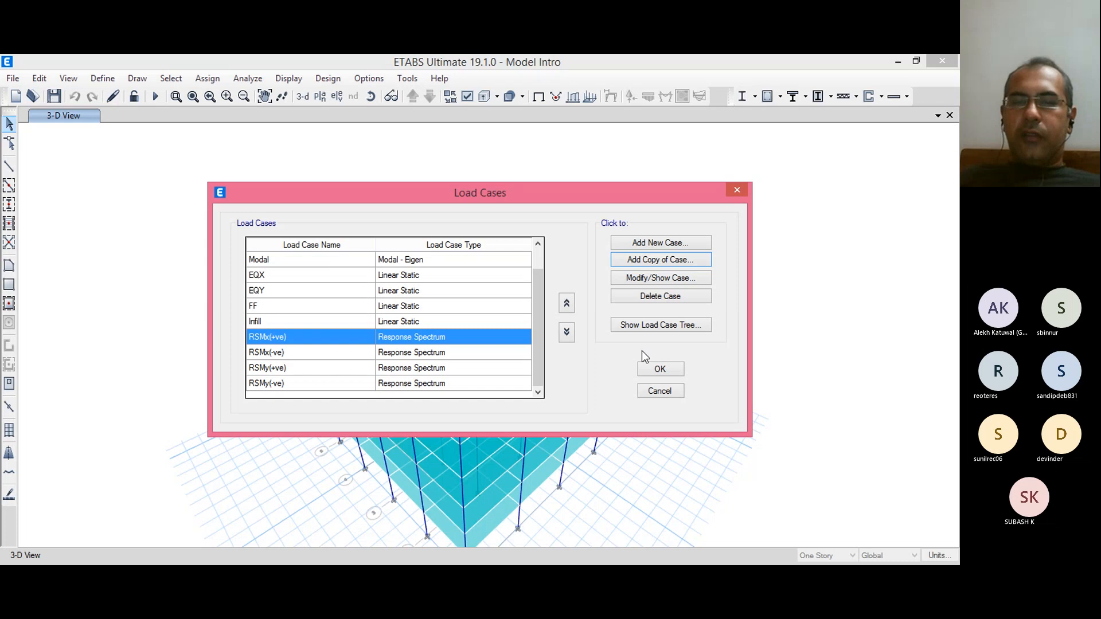
{"action": "left_click", "coordinate": [662, 371]}
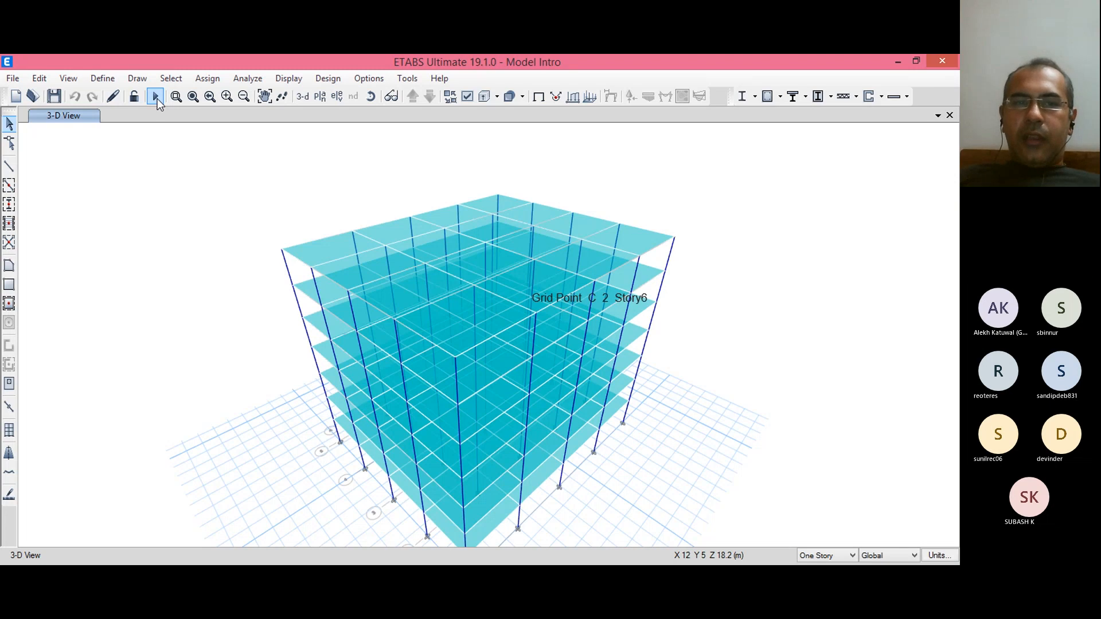
Step: Run the analysis for all load cases with the calculation of diaphragm centers of rigidity enabled
{"action": "left_click", "coordinate": [248, 78]}
{"action": "left_click", "coordinate": [288, 137]}
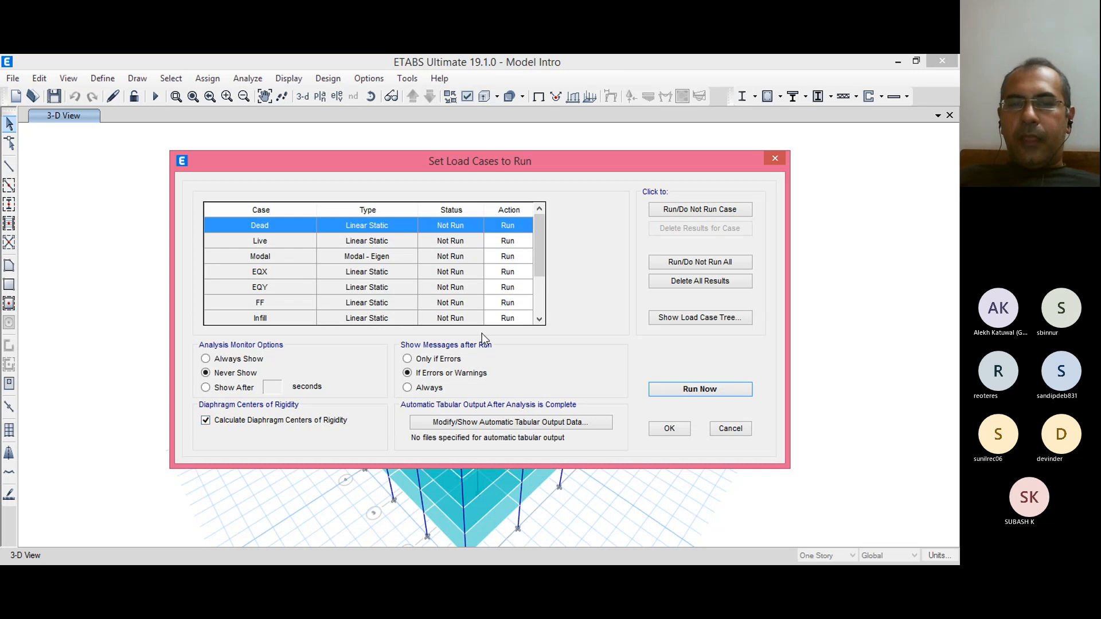
{"action": "mouse_move", "coordinate": [539, 230]}
{"action": "left_mouse_down"}
{"action": "mouse_move", "coordinate": [535, 291]}
{"action": "mouse_move", "coordinate": [538, 218]}
{"action": "left_mouse_up"}
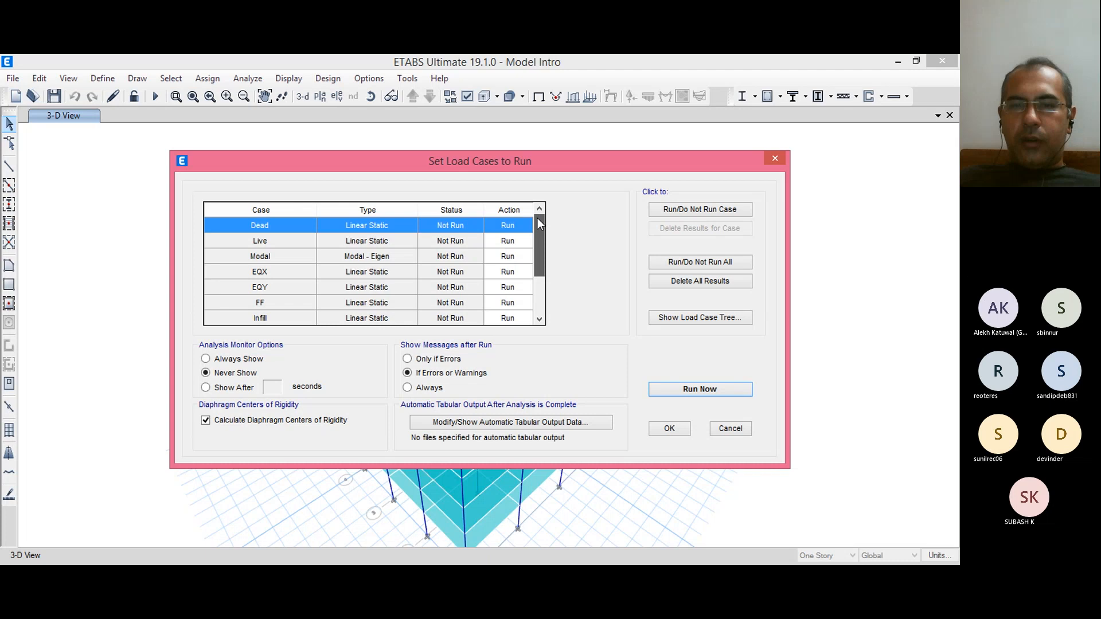
{"action": "left_click", "coordinate": [703, 388]}
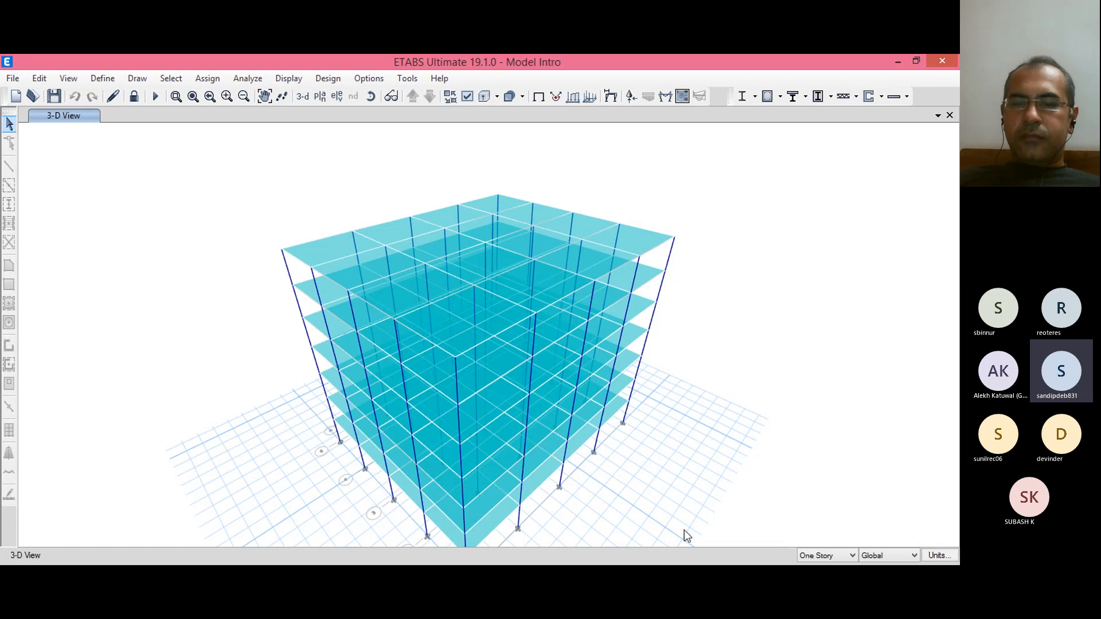
{"action": "key", "text": "F5"}
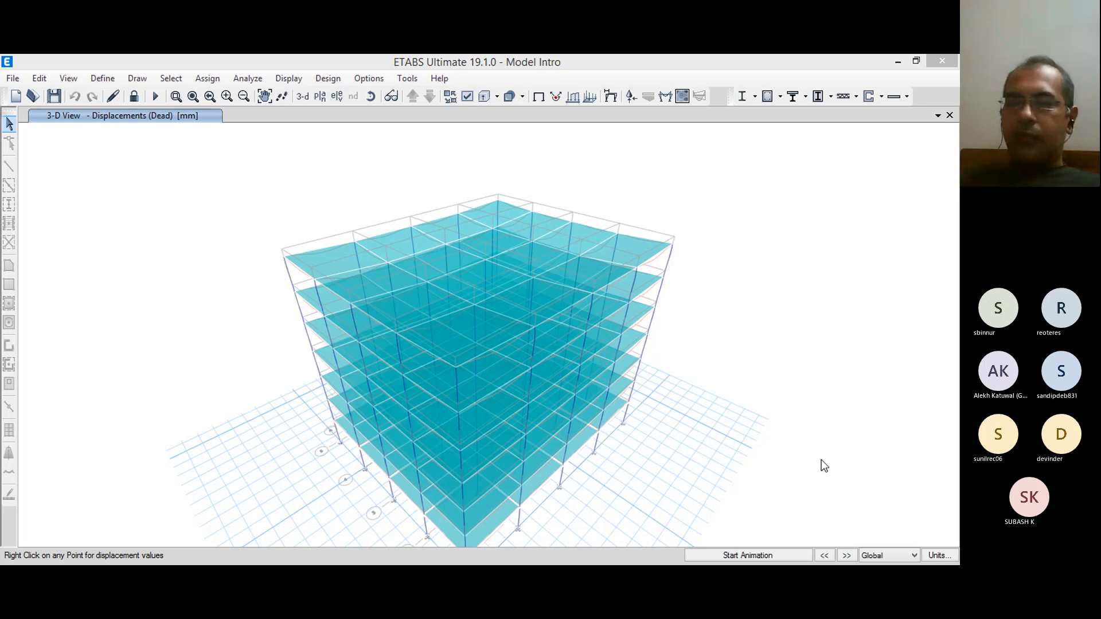
{"action": "left_click", "coordinate": [643, 359]}
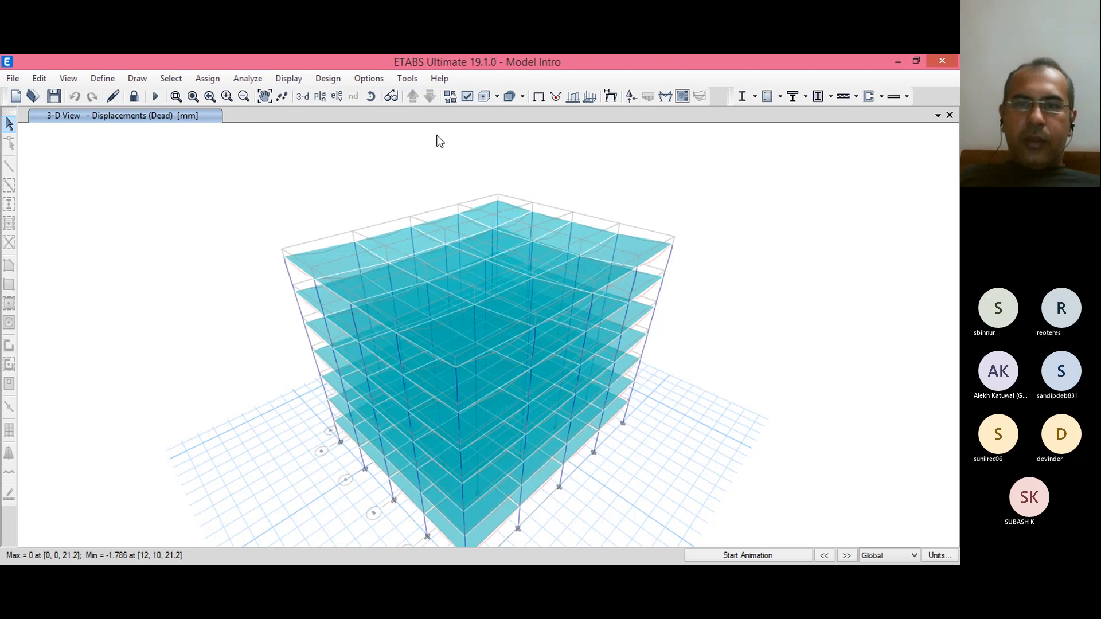
Step: Show the Centers Of Mass And Rigidity table enlarged and compare XCCM with XCR and YCCM with YCR
{"action": "left_click", "coordinate": [290, 79]}
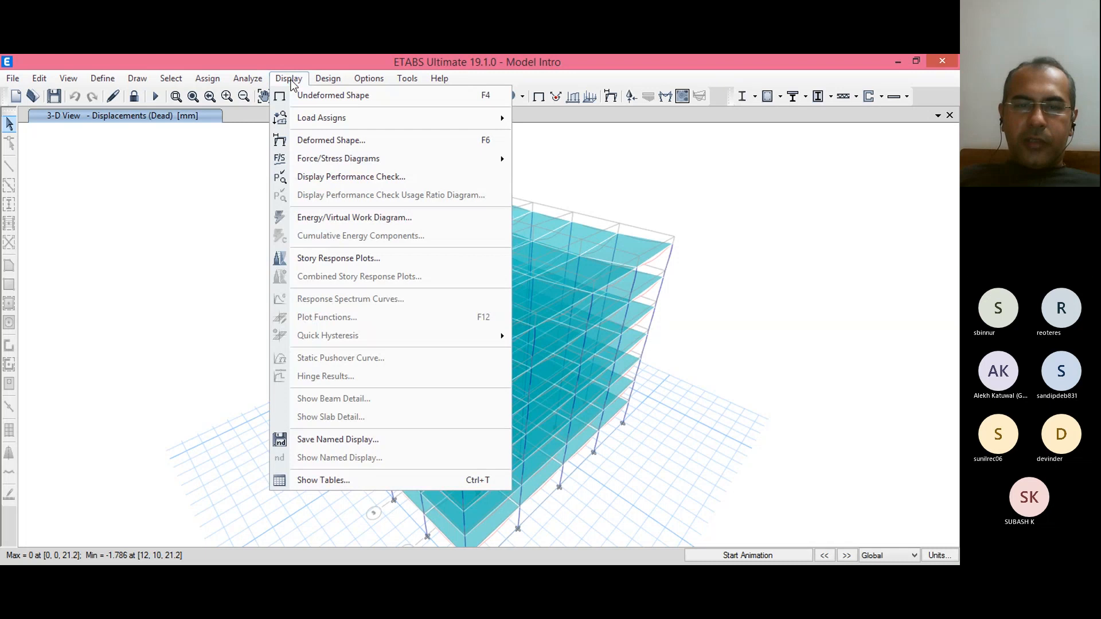
{"action": "left_click", "coordinate": [314, 478]}
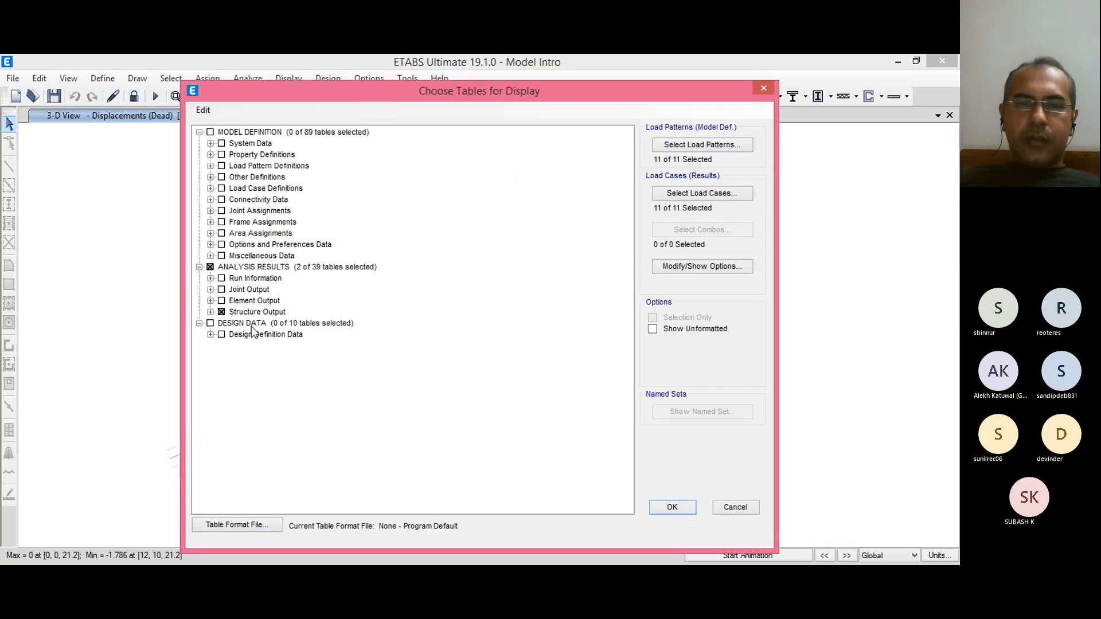
{"action": "left_click", "coordinate": [694, 509]}
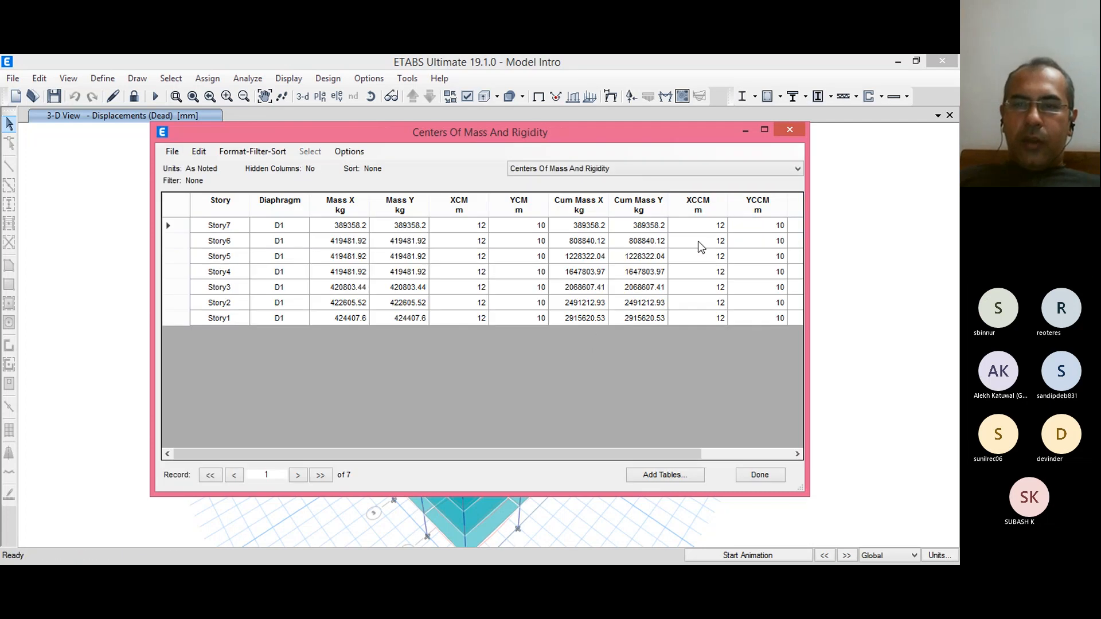
{"action": "left_click", "coordinate": [765, 130]}
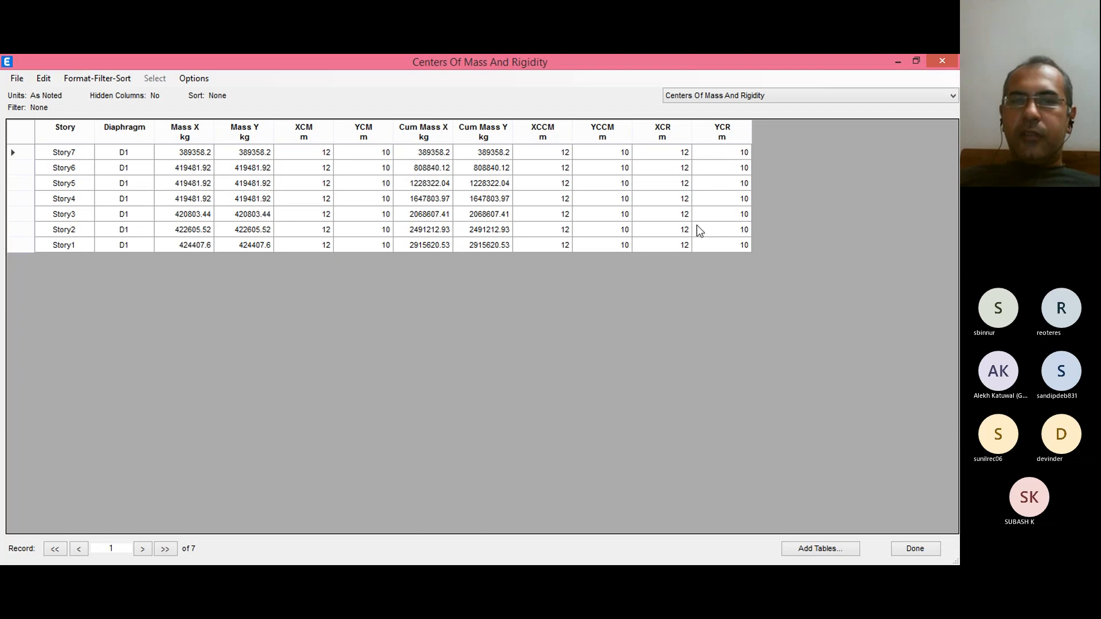
{"action": "left_click", "coordinate": [545, 132]}
{"action": "left_click", "coordinate": [666, 134]}
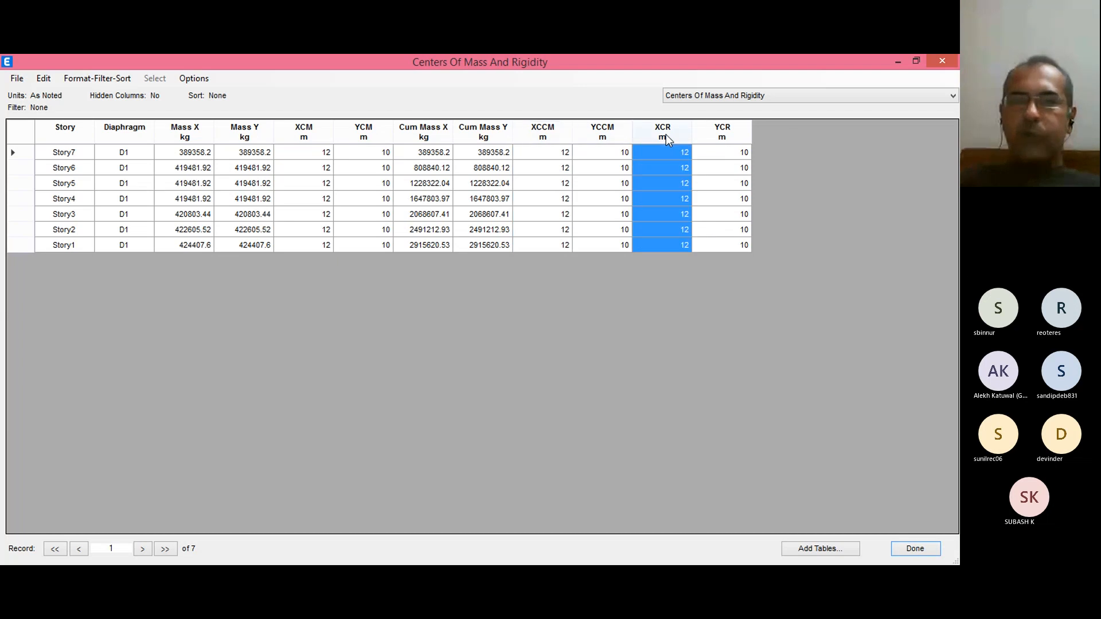
{"action": "left_click", "coordinate": [597, 134]}
{"action": "left_click", "coordinate": [721, 136]}
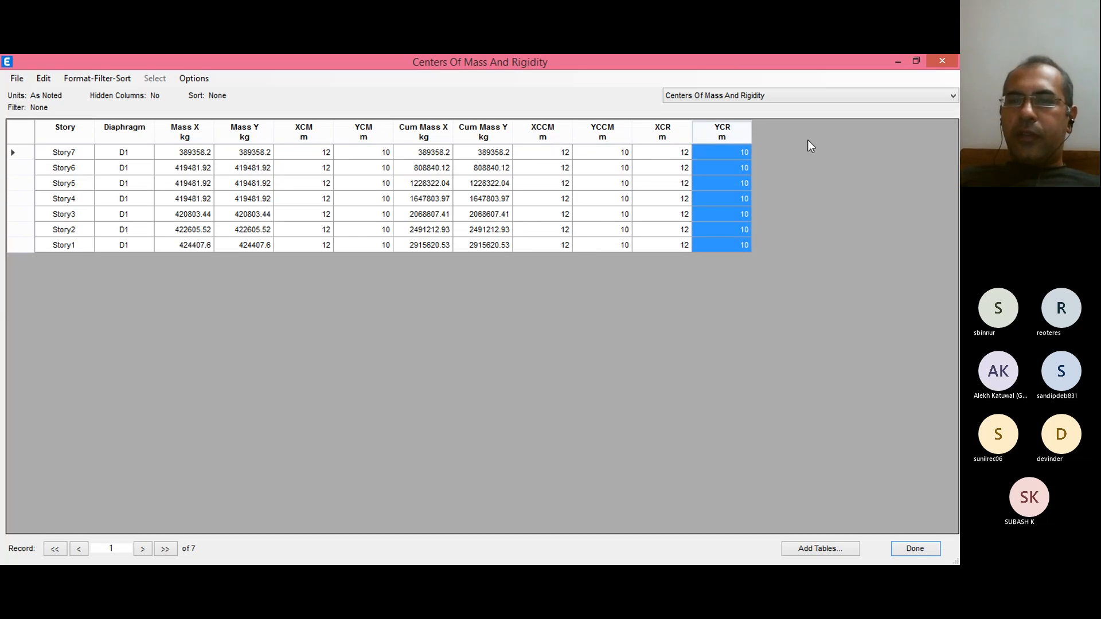
Step: Switch to the Modal Participating Mass Ratios table and examine the 12 modes, the first mode's period and the UY participation
{"action": "left_click", "coordinate": [745, 96]}
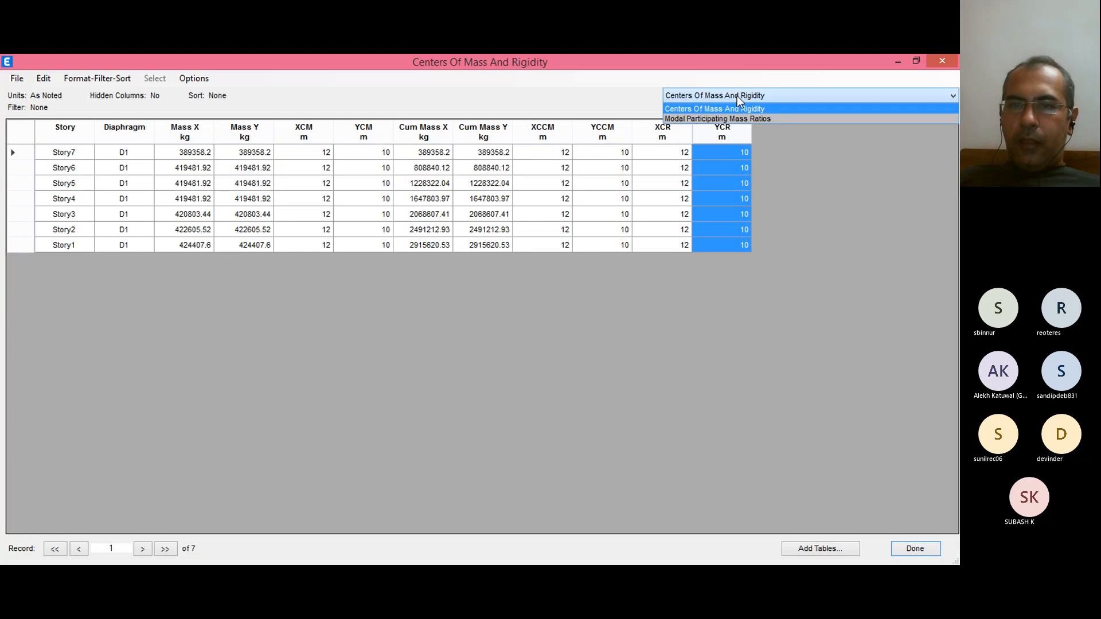
{"action": "left_click", "coordinate": [743, 119]}
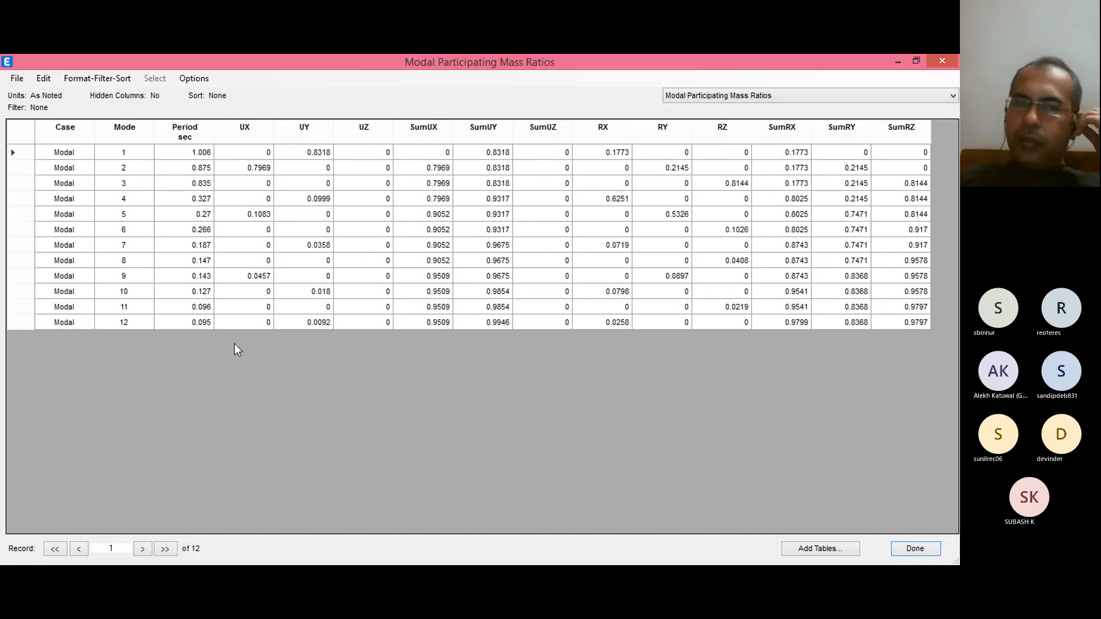
{"action": "left_click", "coordinate": [137, 324]}
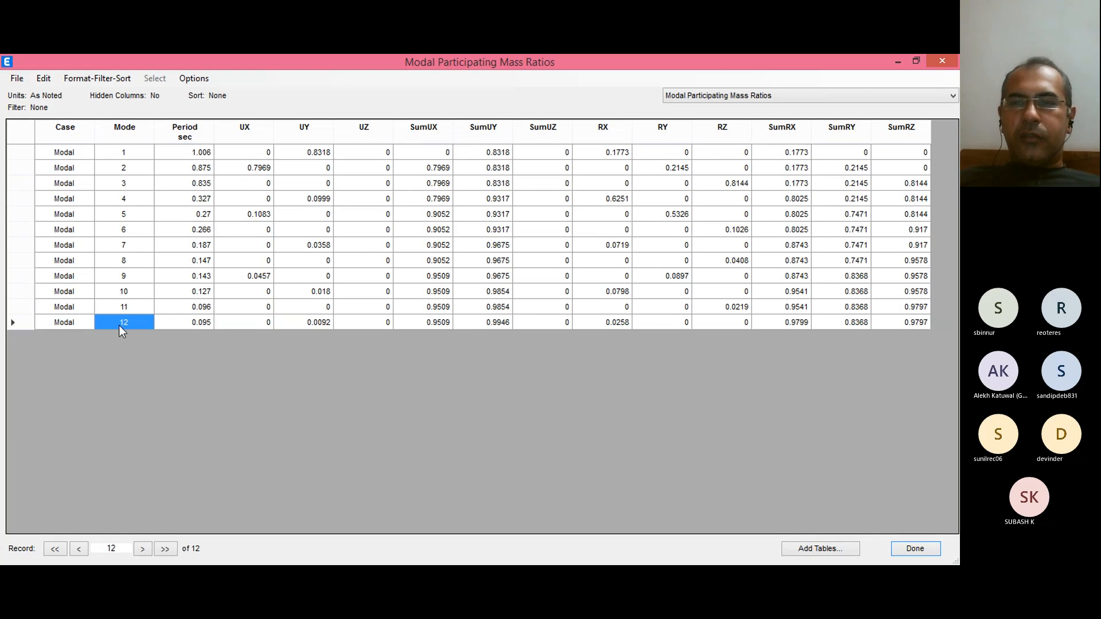
{"action": "left_click", "coordinate": [187, 153]}
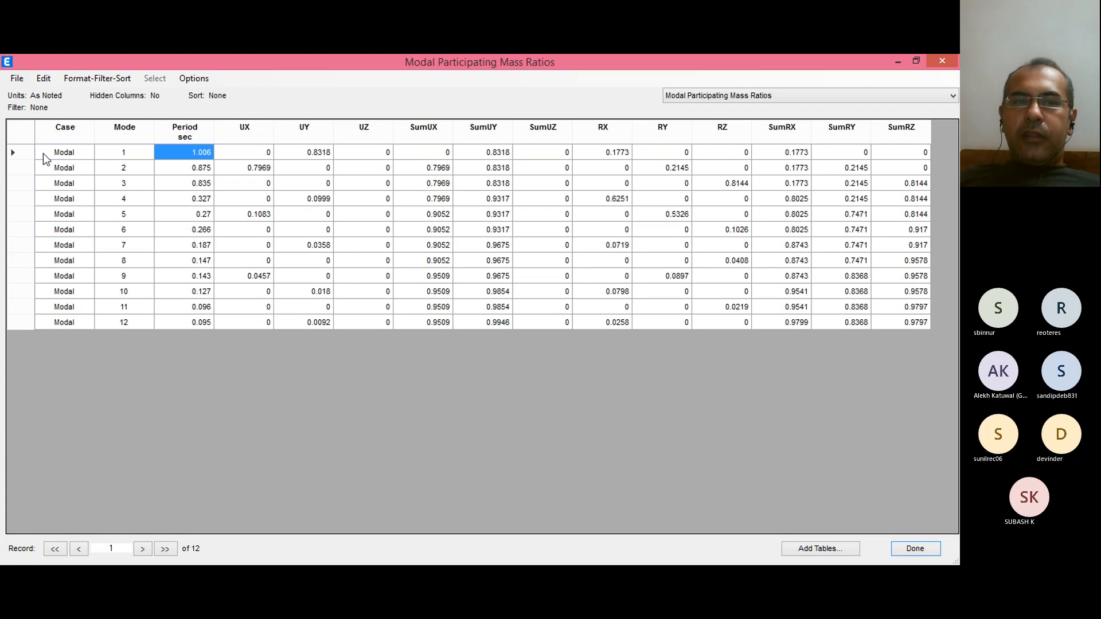
{"action": "left_click", "coordinate": [313, 156]}
{"action": "left_click", "coordinate": [307, 127]}
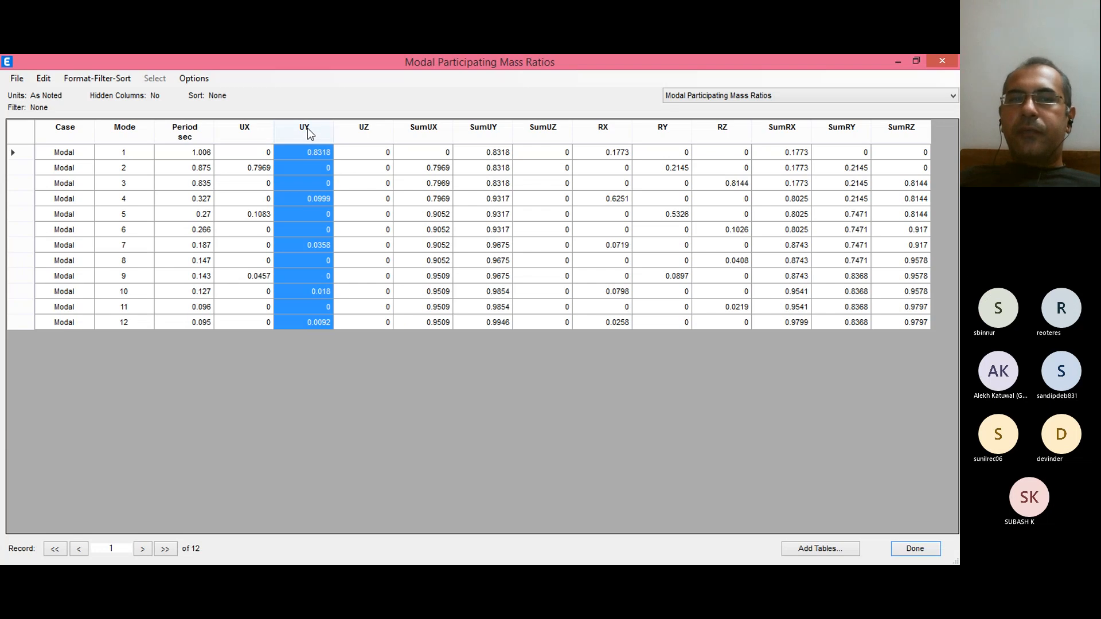
Step: Examine the first mode's period and compare its UY and RX participation ratios
{"action": "left_click", "coordinate": [201, 154]}
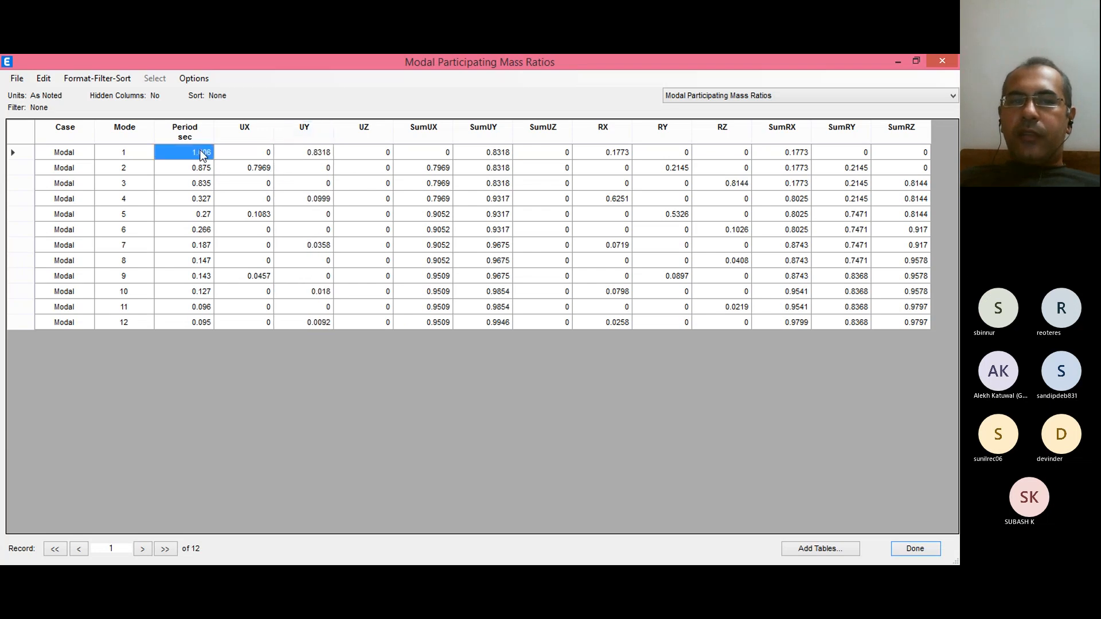
{"action": "left_click", "coordinate": [309, 154]}
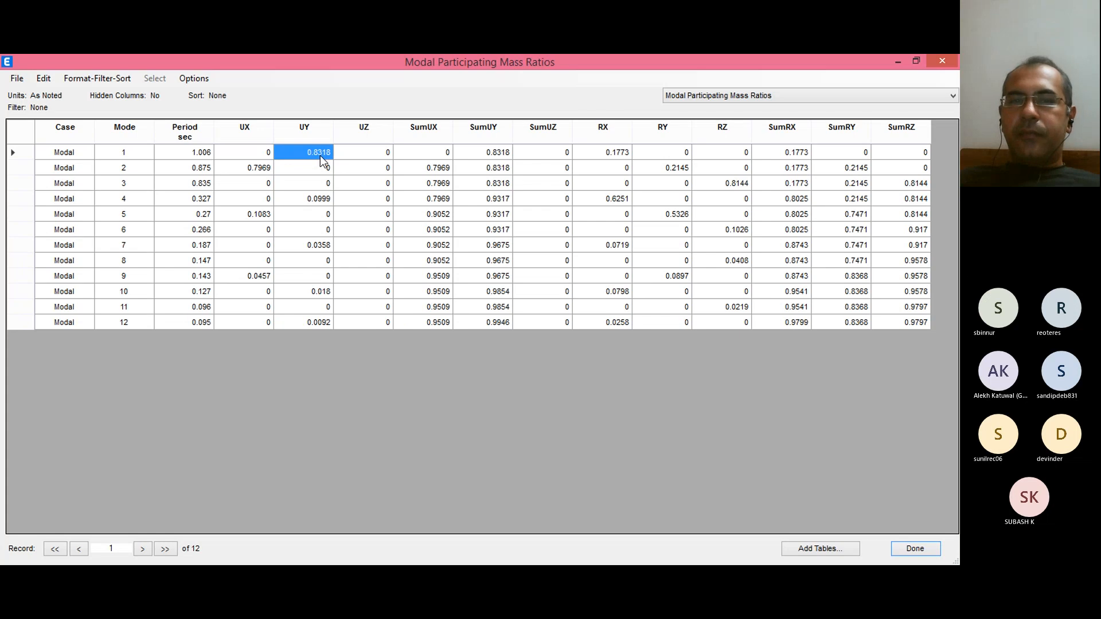
{"action": "left_click", "coordinate": [601, 154]}
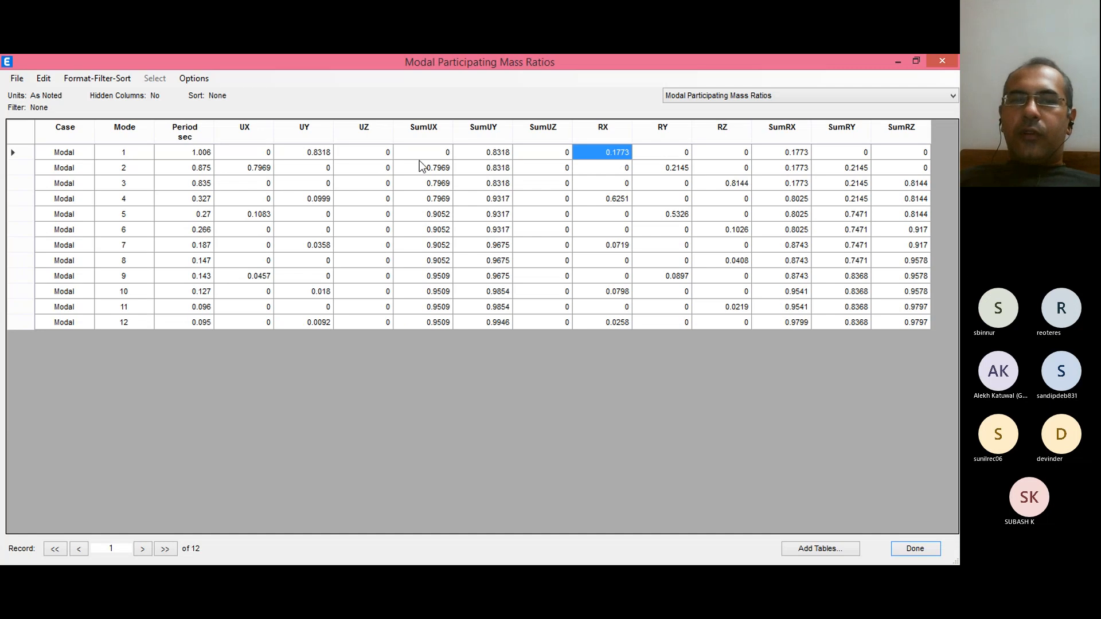
{"action": "left_click", "coordinate": [317, 154]}
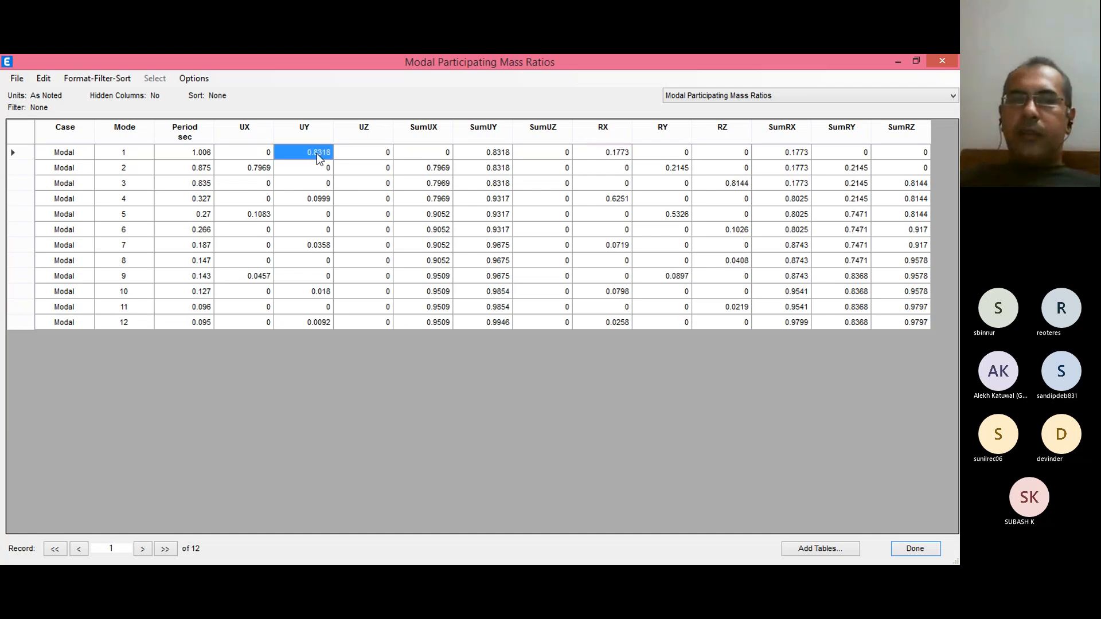
{"action": "left_click", "coordinate": [610, 155]}
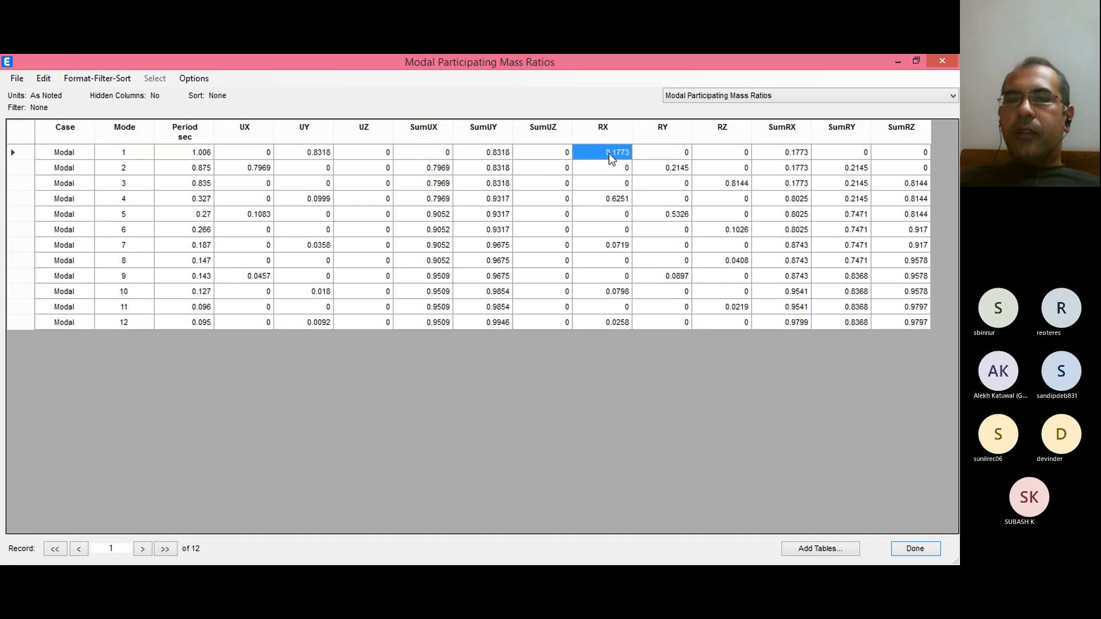
{"action": "left_click", "coordinate": [321, 154]}
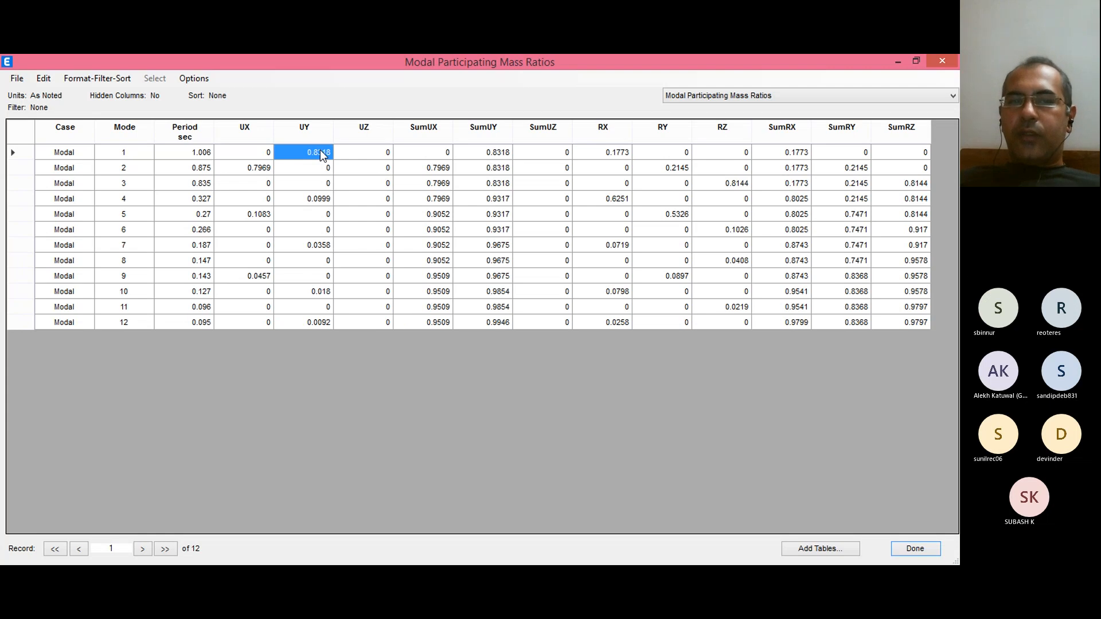
Step: Examine the second mode's period against the first mode's, and compare its UX and RY participation ratios
{"action": "left_click", "coordinate": [201, 169]}
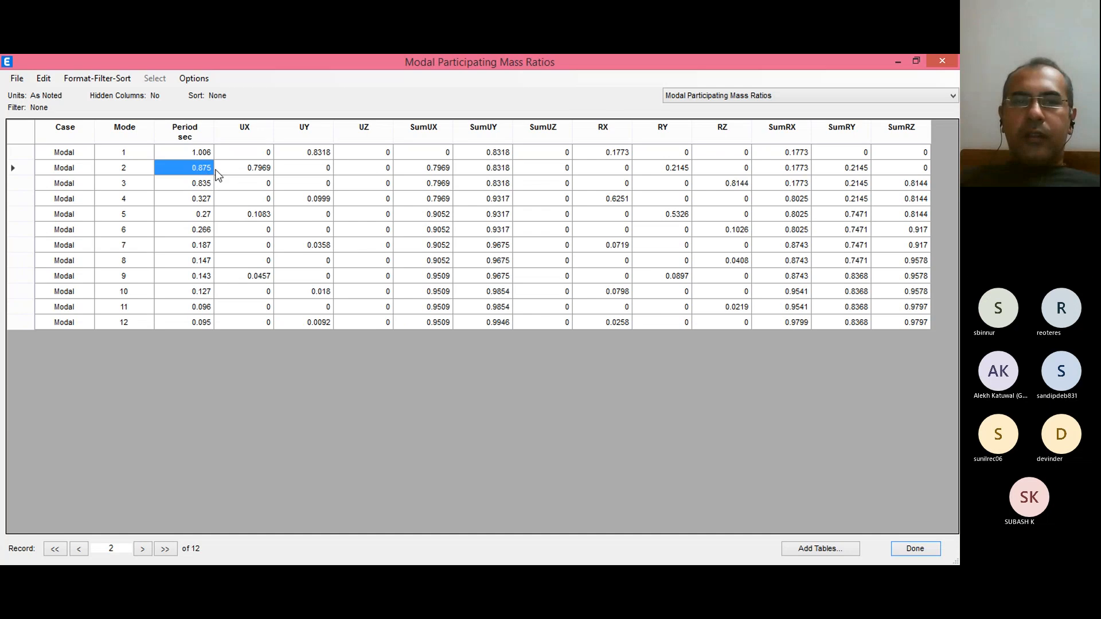
{"action": "left_click", "coordinate": [249, 135]}
{"action": "left_click", "coordinate": [251, 169]}
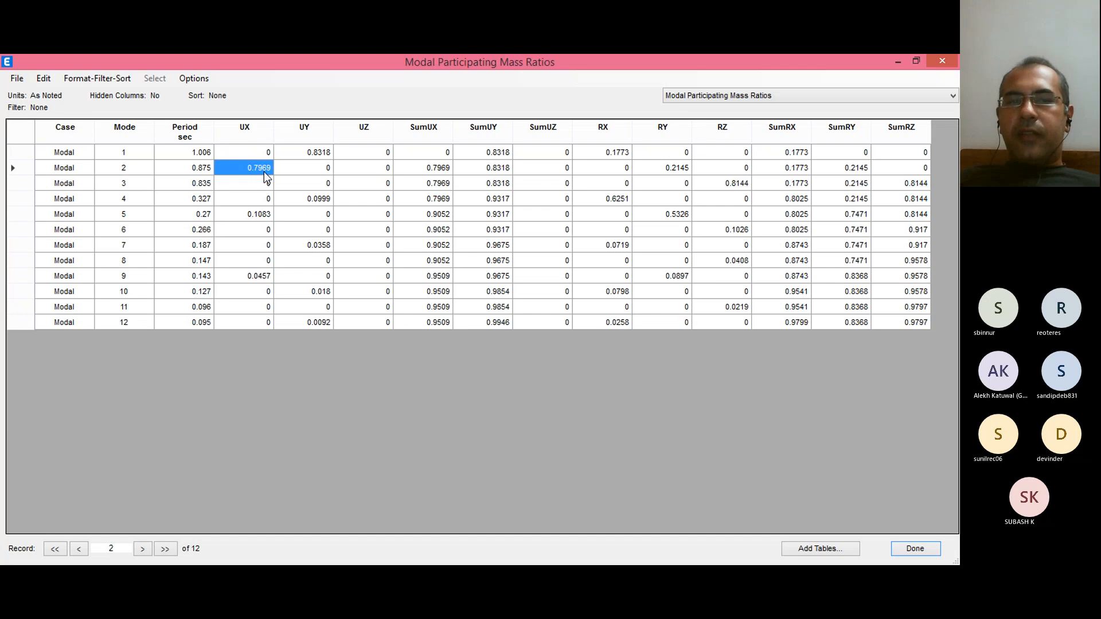
{"action": "left_click", "coordinate": [191, 171]}
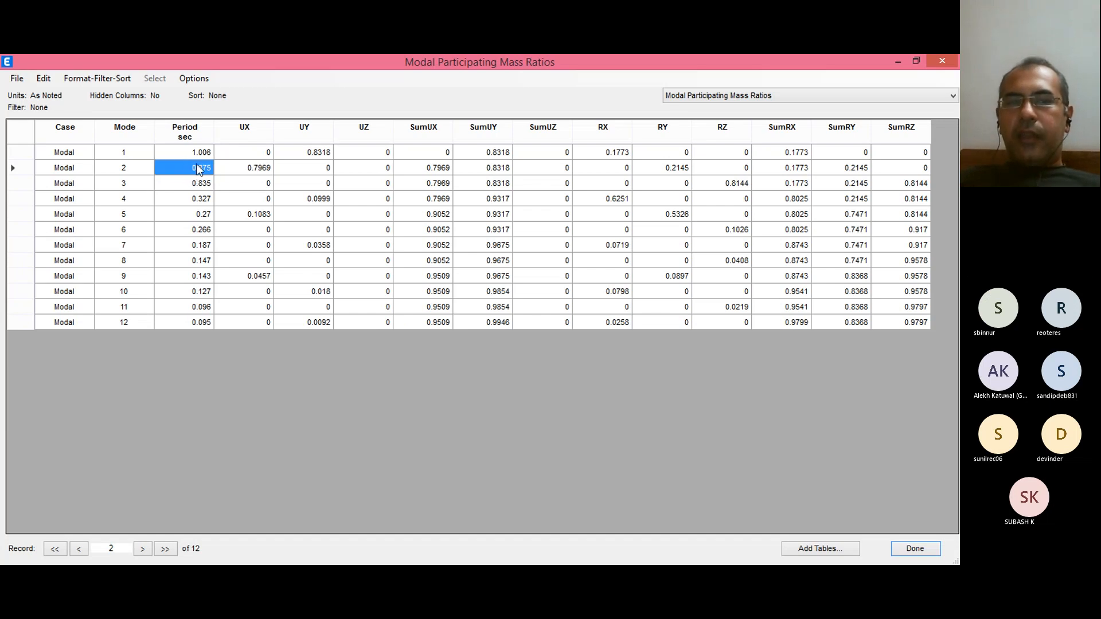
{"action": "left_click", "coordinate": [202, 155]}
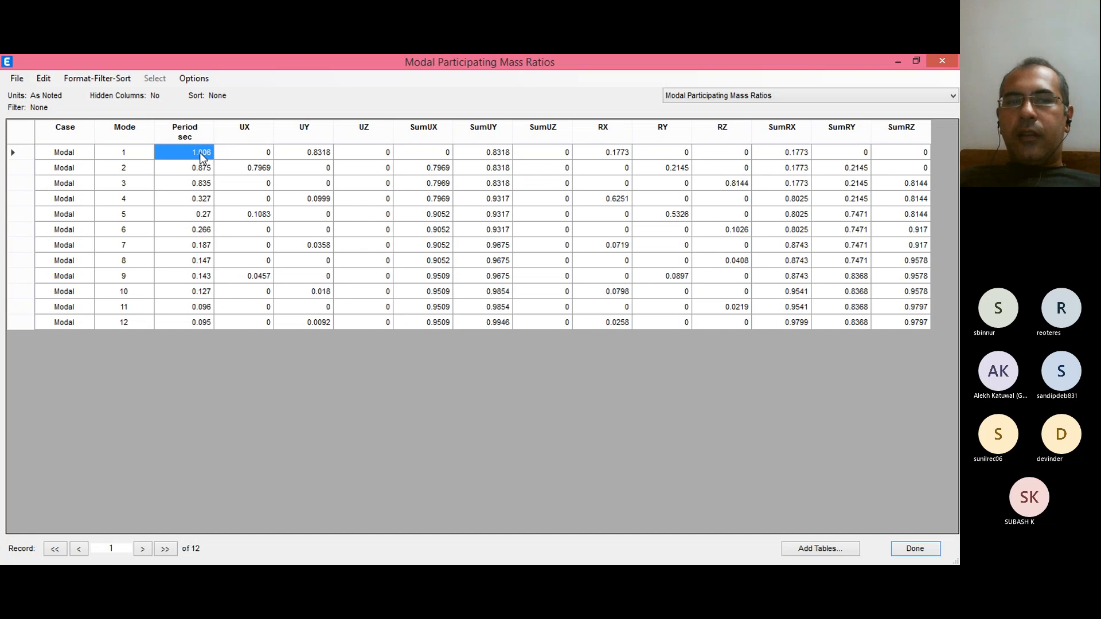
{"action": "left_click", "coordinate": [201, 170]}
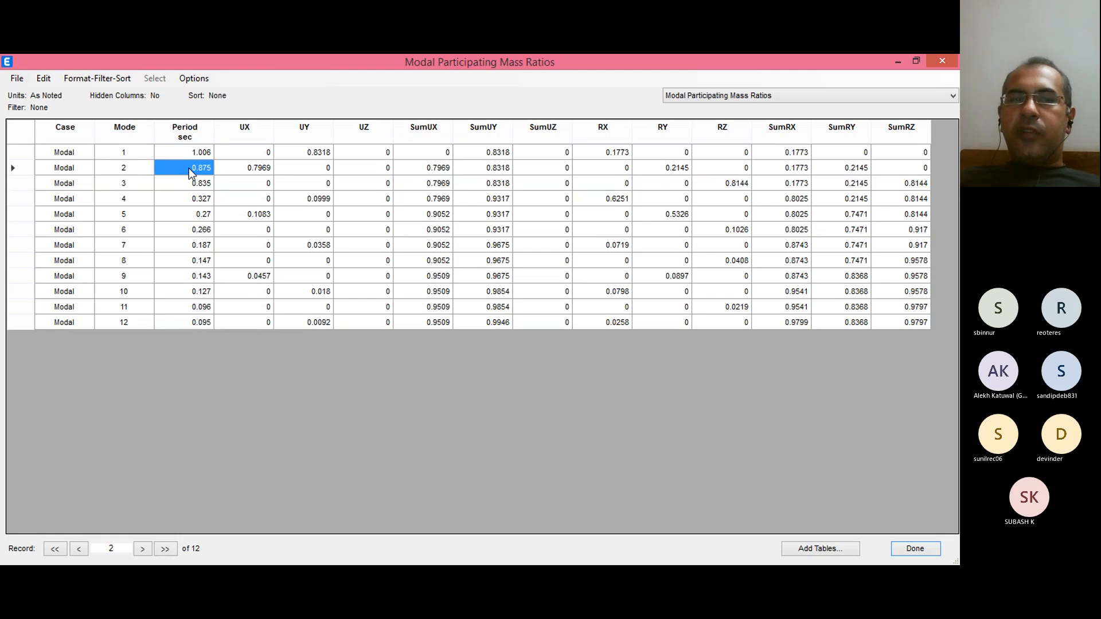
{"action": "left_click", "coordinate": [190, 168]}
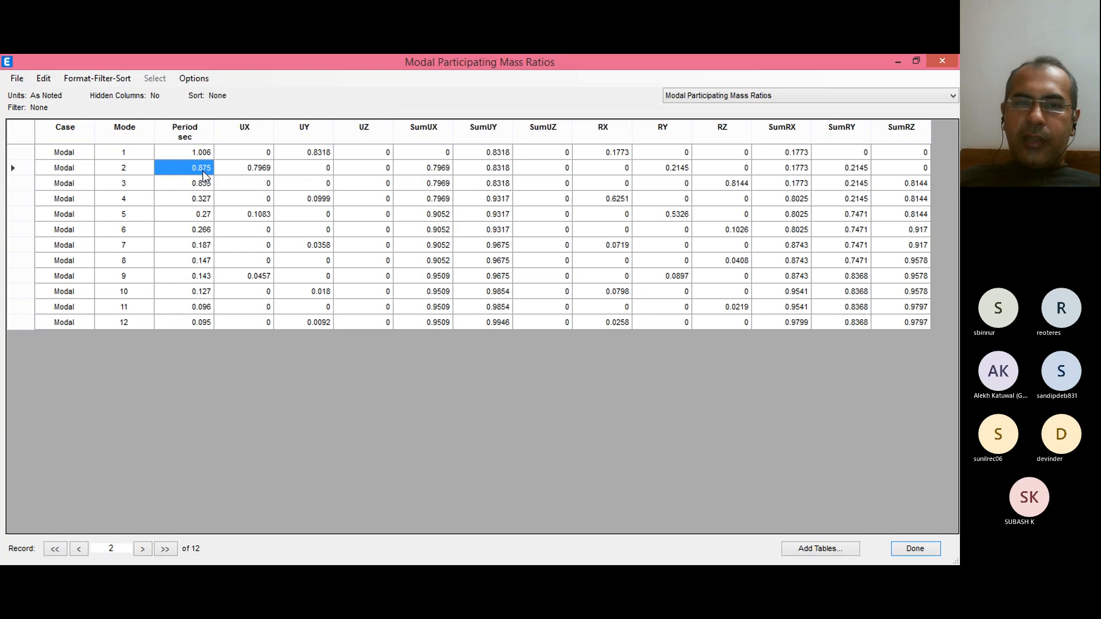
{"action": "left_click", "coordinate": [246, 172]}
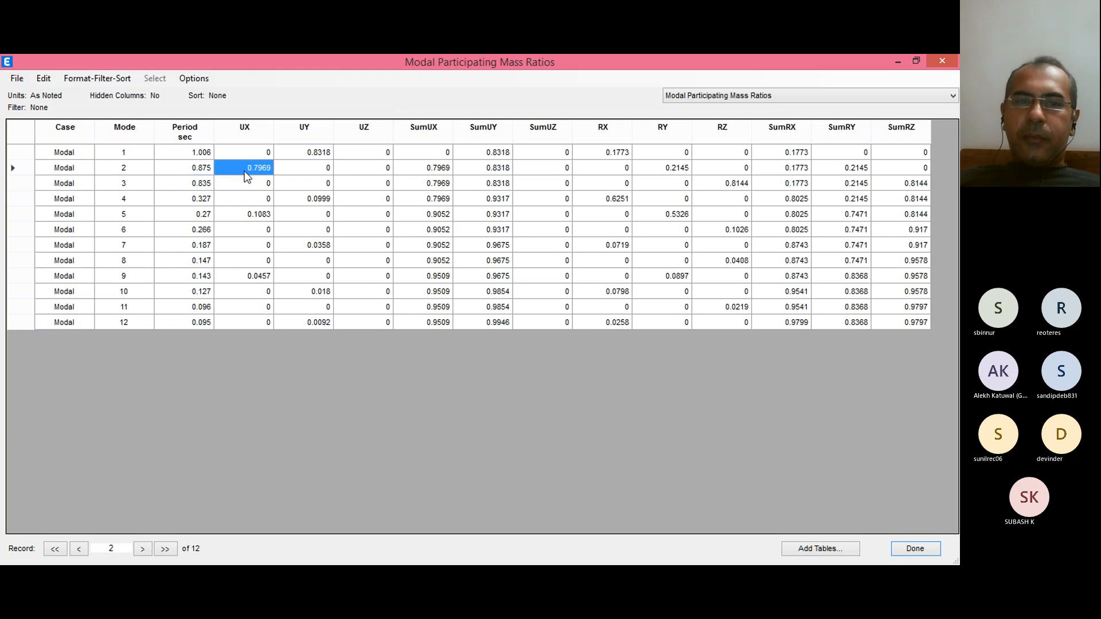
{"action": "left_click", "coordinate": [664, 170]}
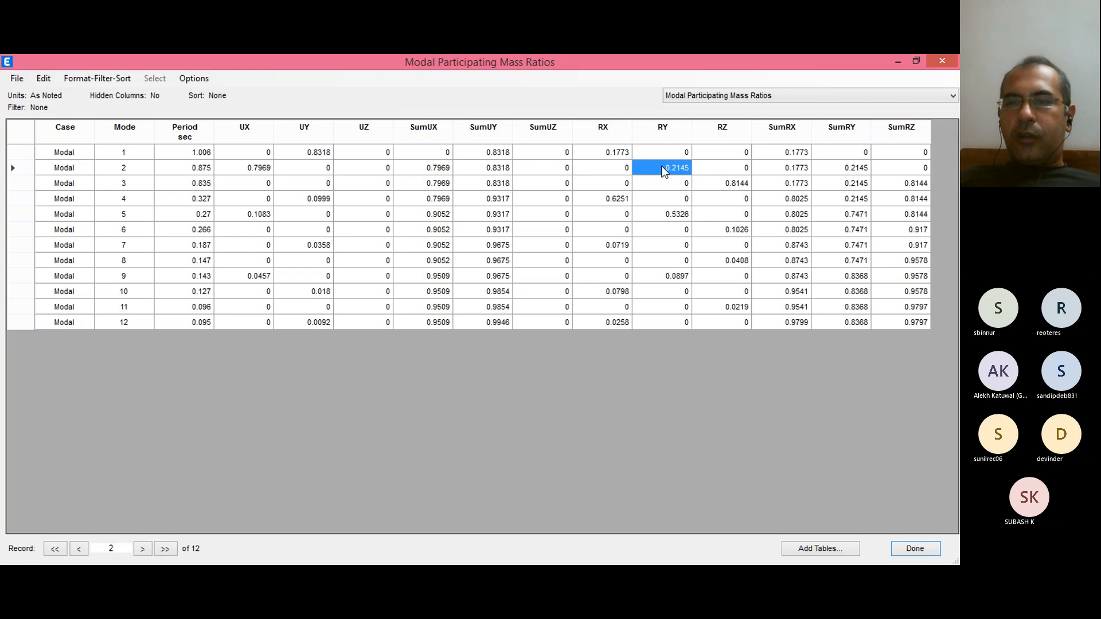
{"action": "left_click", "coordinate": [258, 172]}
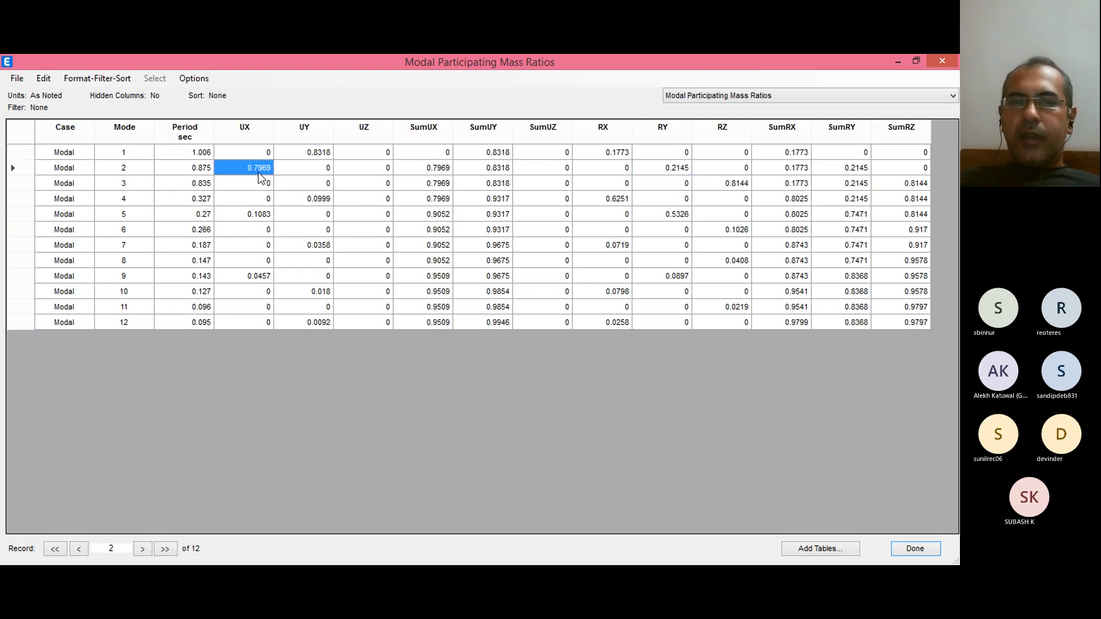
{"action": "left_click", "coordinate": [664, 170]}
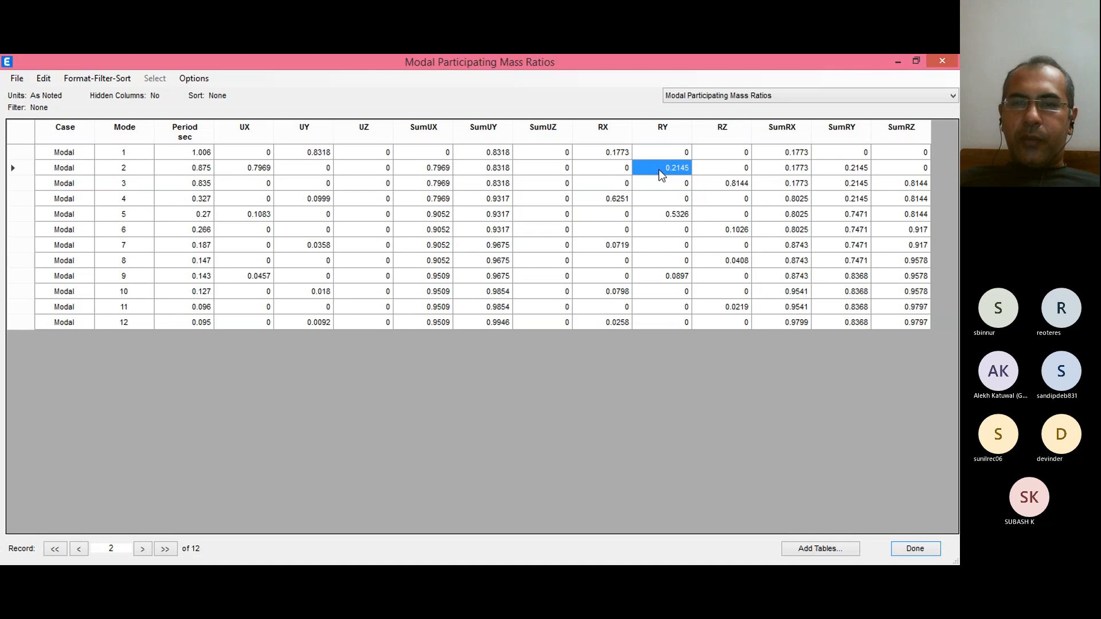
{"action": "left_click", "coordinate": [236, 173]}
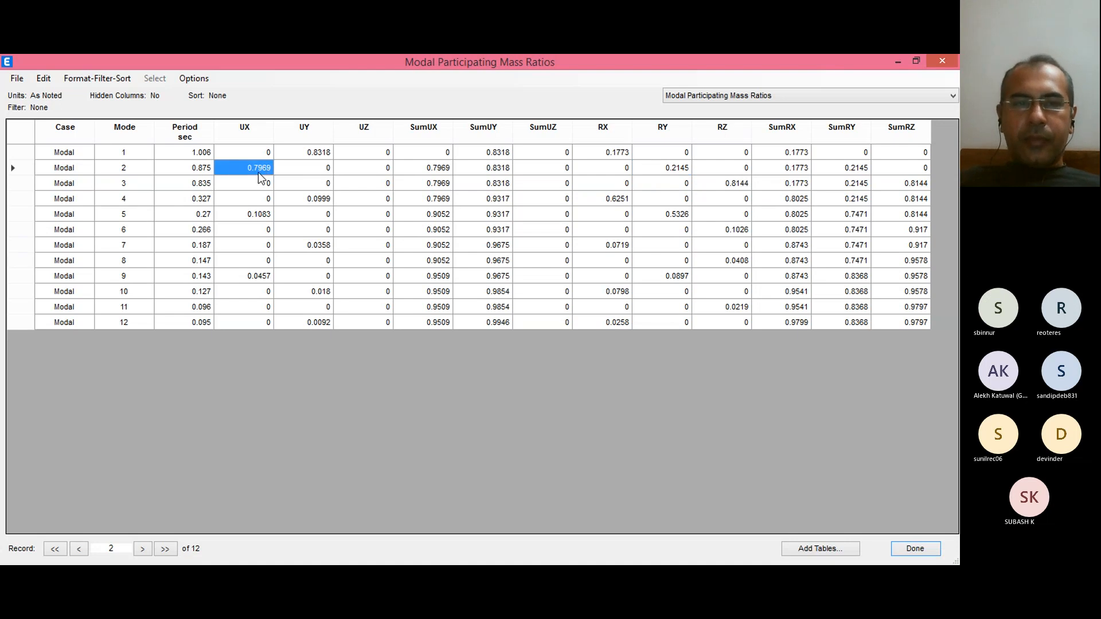
Step: Compare the periods of modes 1, 2 and 3 with one another to judge how closely they are spaced
{"action": "left_click", "coordinate": [195, 190]}
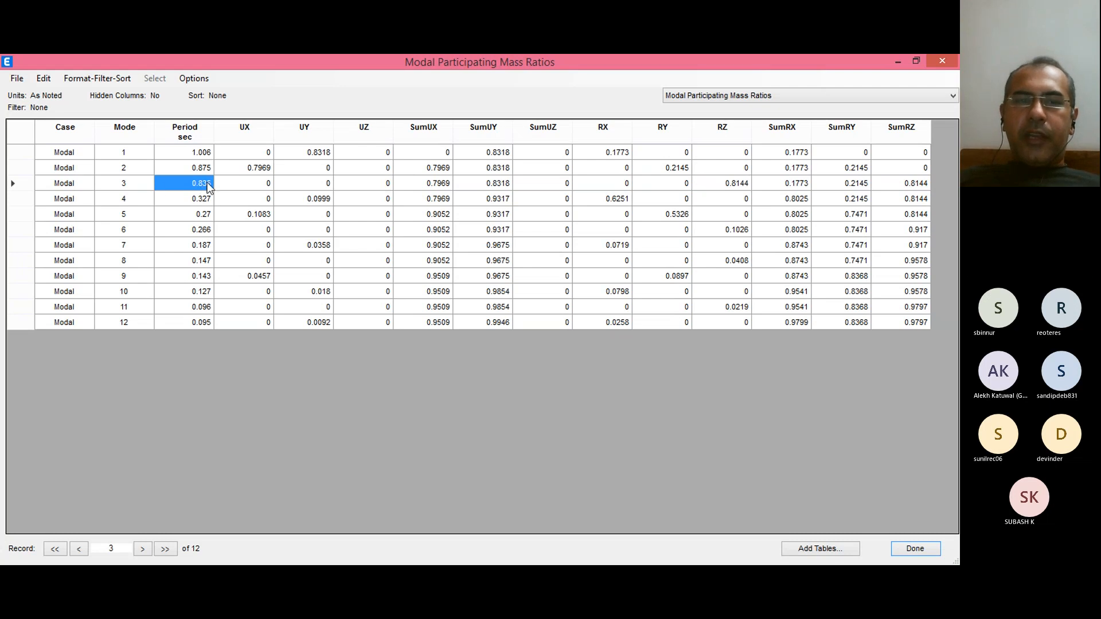
{"action": "left_click", "coordinate": [199, 172]}
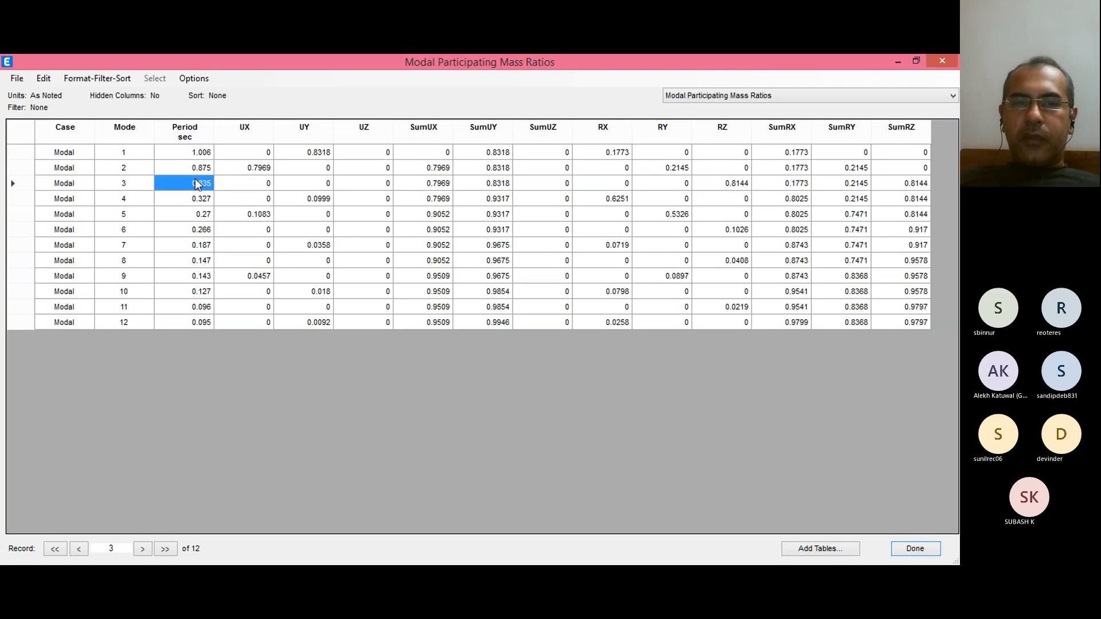
{"action": "left_click", "coordinate": [195, 183]}
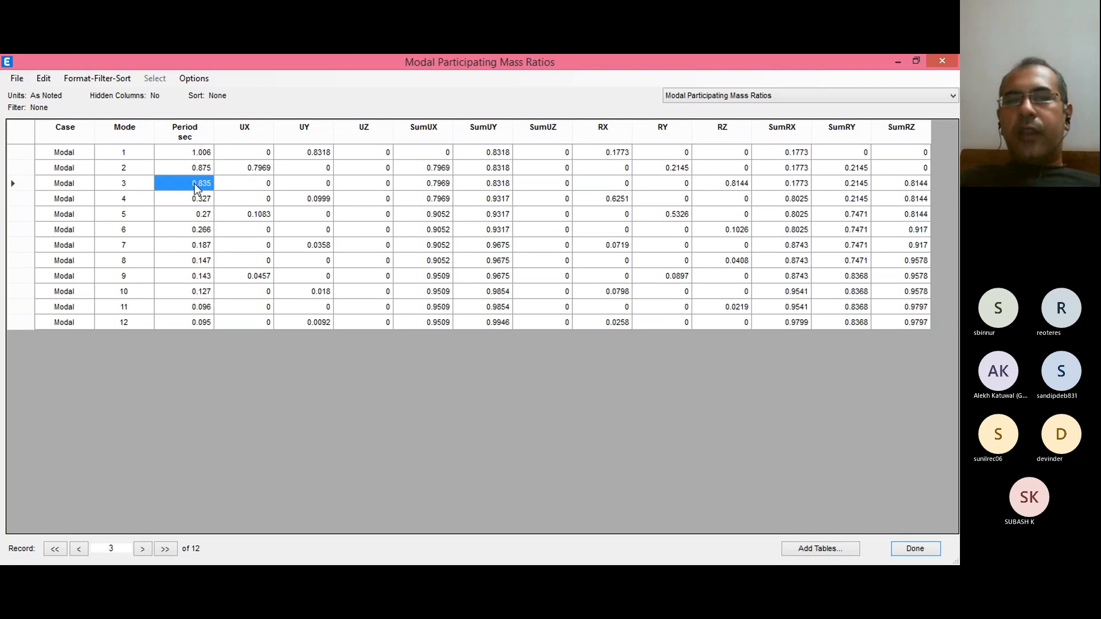
{"action": "left_click", "coordinate": [195, 170]}
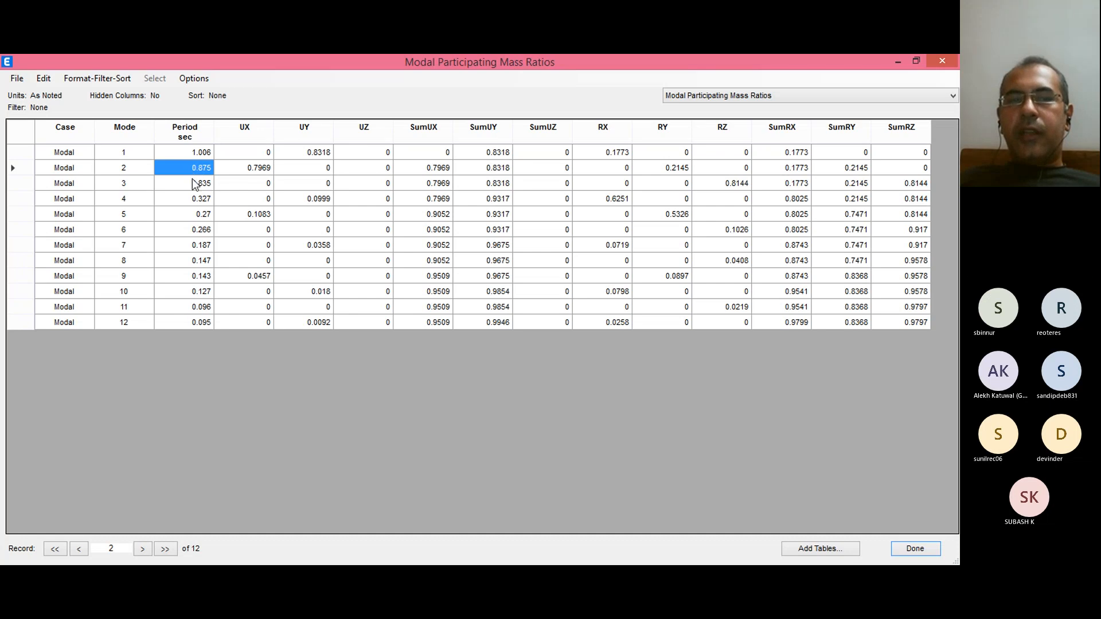
{"action": "left_click", "coordinate": [194, 183]}
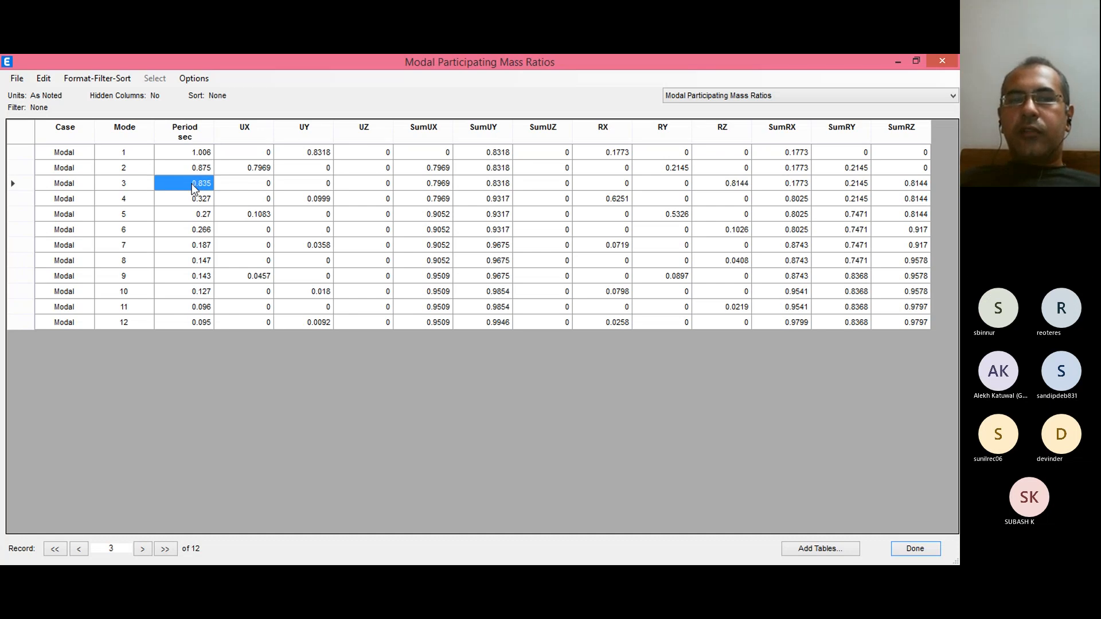
{"action": "left_click", "coordinate": [192, 155]}
{"action": "left_click", "coordinate": [191, 170]}
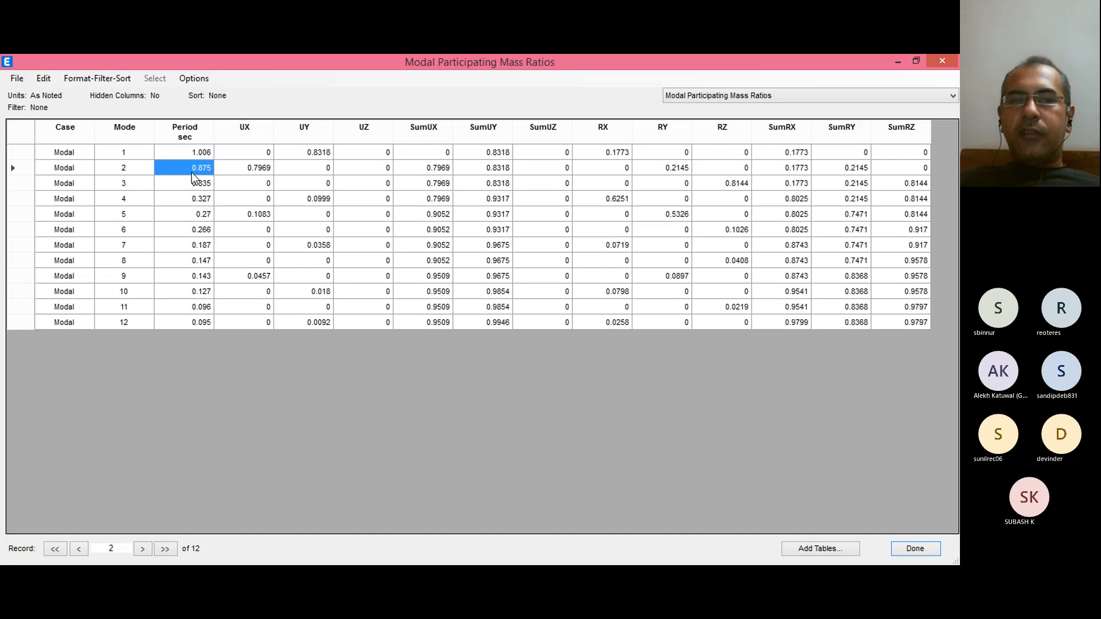
{"action": "left_click", "coordinate": [194, 185]}
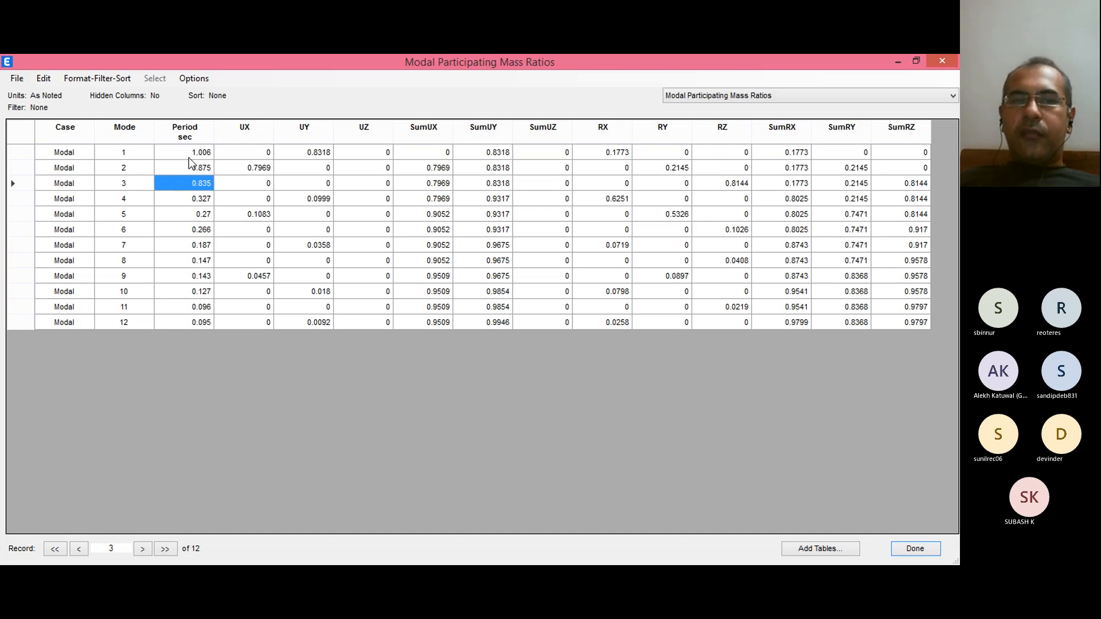
{"action": "left_click", "coordinate": [188, 156]}
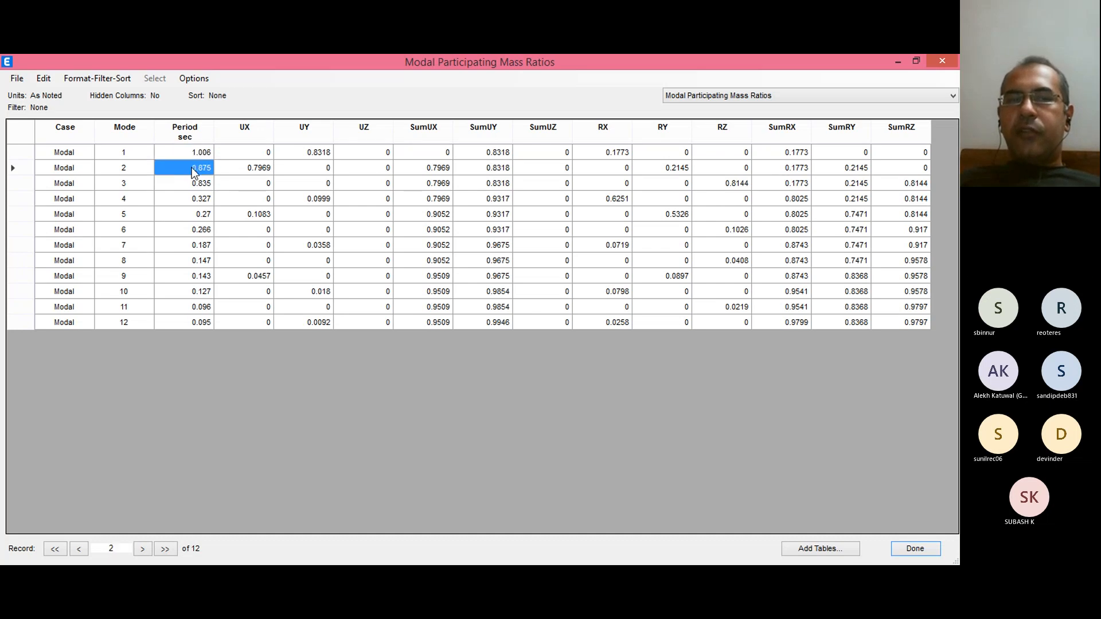
{"action": "left_click", "coordinate": [194, 184]}
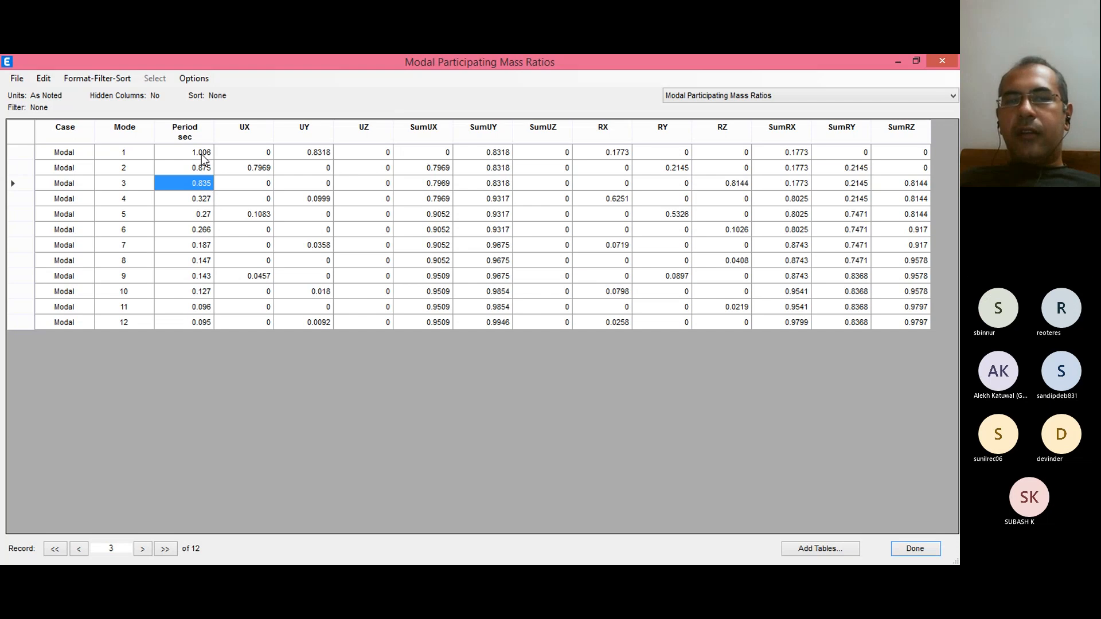
{"action": "left_click", "coordinate": [202, 167]}
{"action": "left_click", "coordinate": [202, 154]}
{"action": "left_click", "coordinate": [202, 169]}
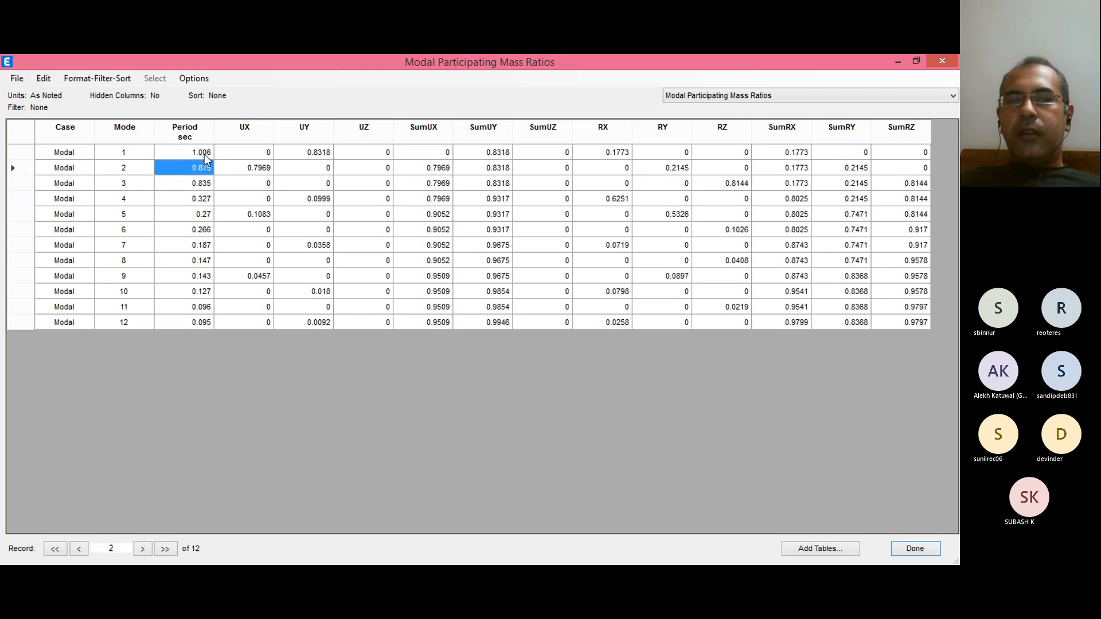
{"action": "left_click", "coordinate": [204, 153]}
{"action": "left_click", "coordinate": [205, 181]}
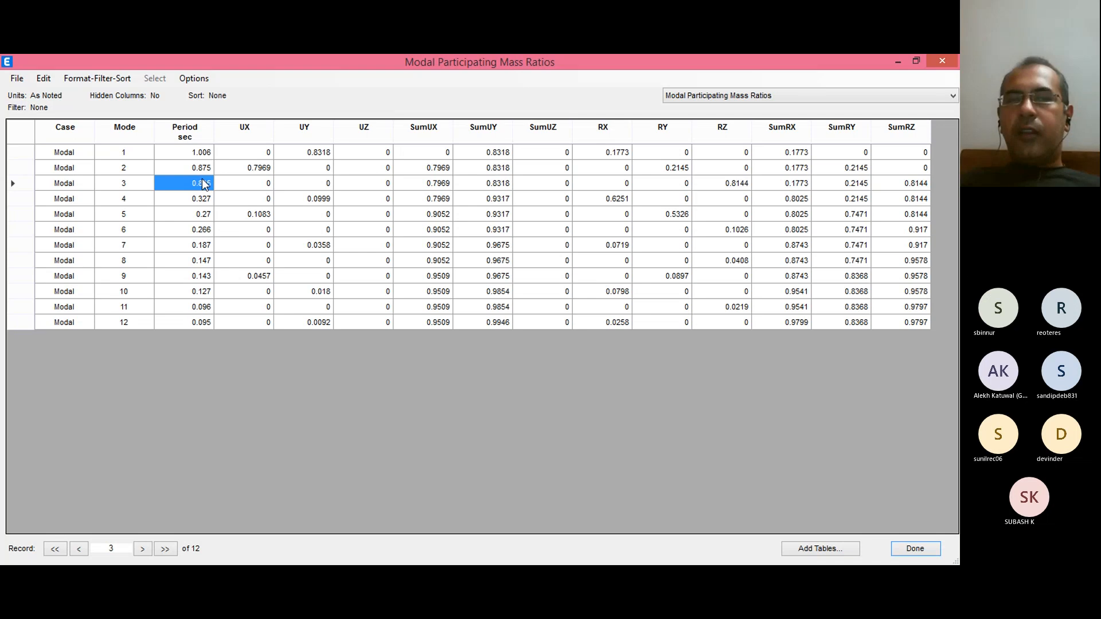
{"action": "left_click", "coordinate": [199, 154]}
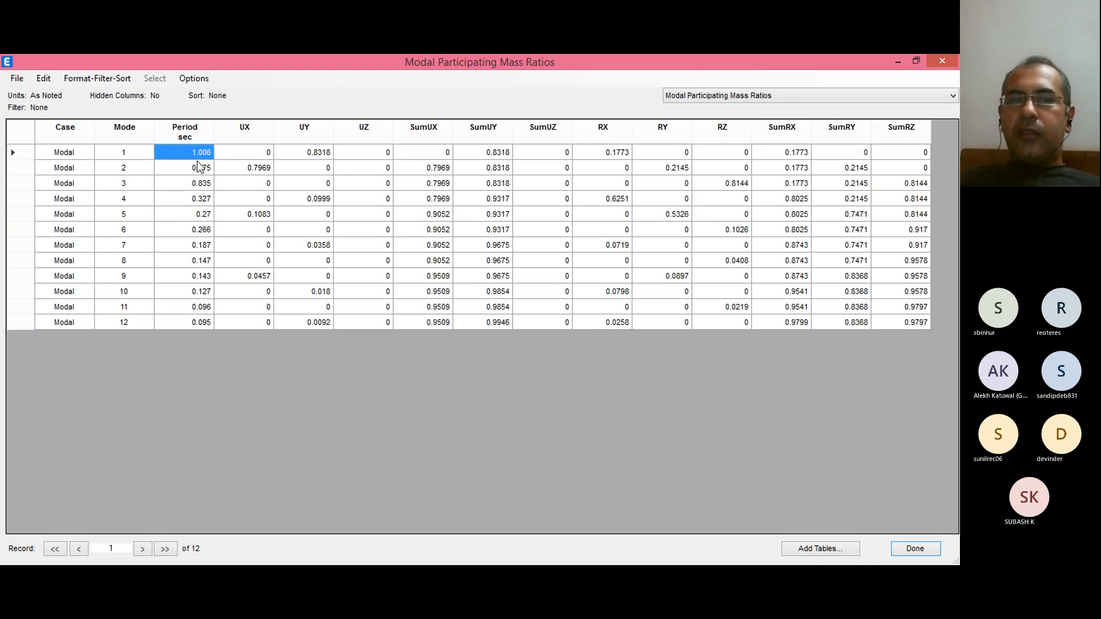
{"action": "left_click", "coordinate": [198, 170]}
{"action": "left_click", "coordinate": [198, 154]}
{"action": "left_click", "coordinate": [199, 170]}
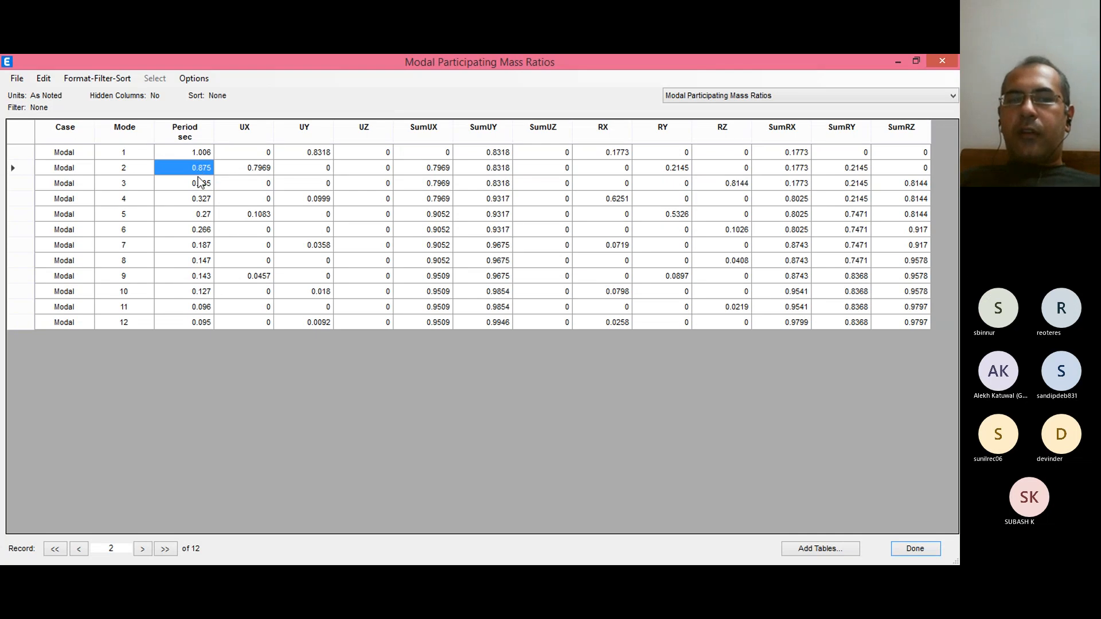
Step: Check the third mode's period and its UX, UY, UZ and RZ participation, and highlight the whole RZ column
{"action": "left_click", "coordinate": [201, 184]}
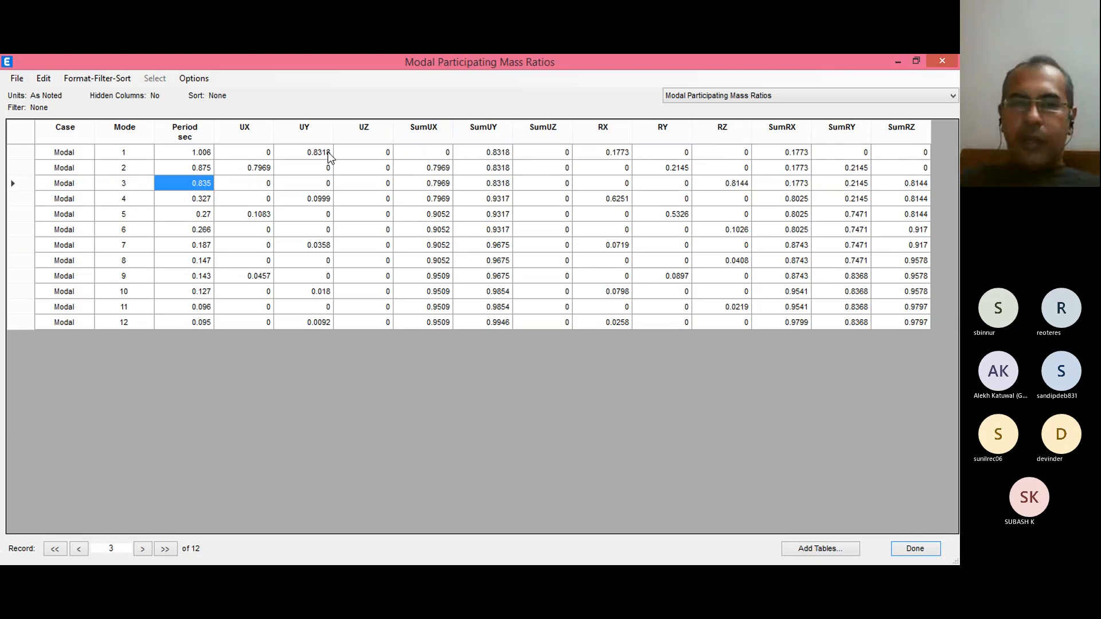
{"action": "left_click", "coordinate": [244, 181]}
{"action": "left_click", "coordinate": [307, 181]}
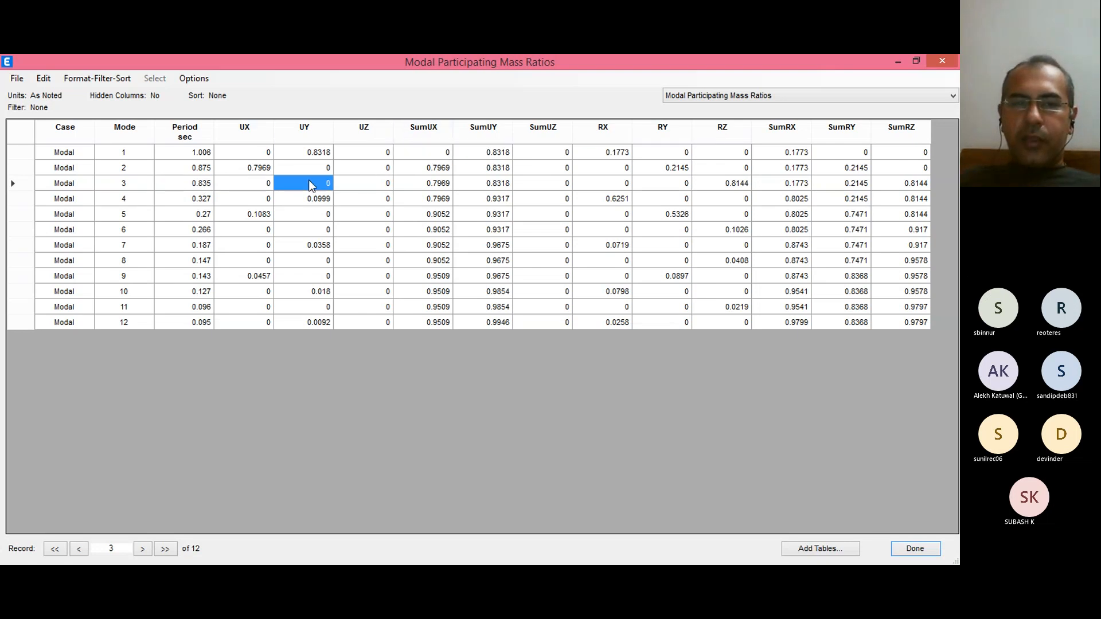
{"action": "left_click", "coordinate": [362, 181]}
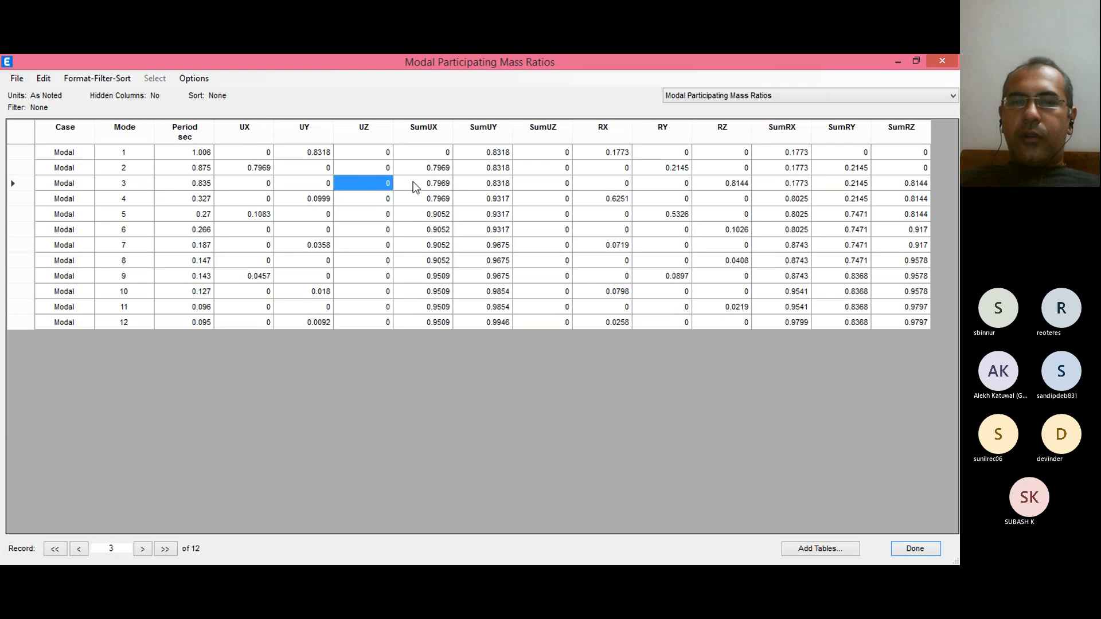
{"action": "left_click", "coordinate": [717, 184]}
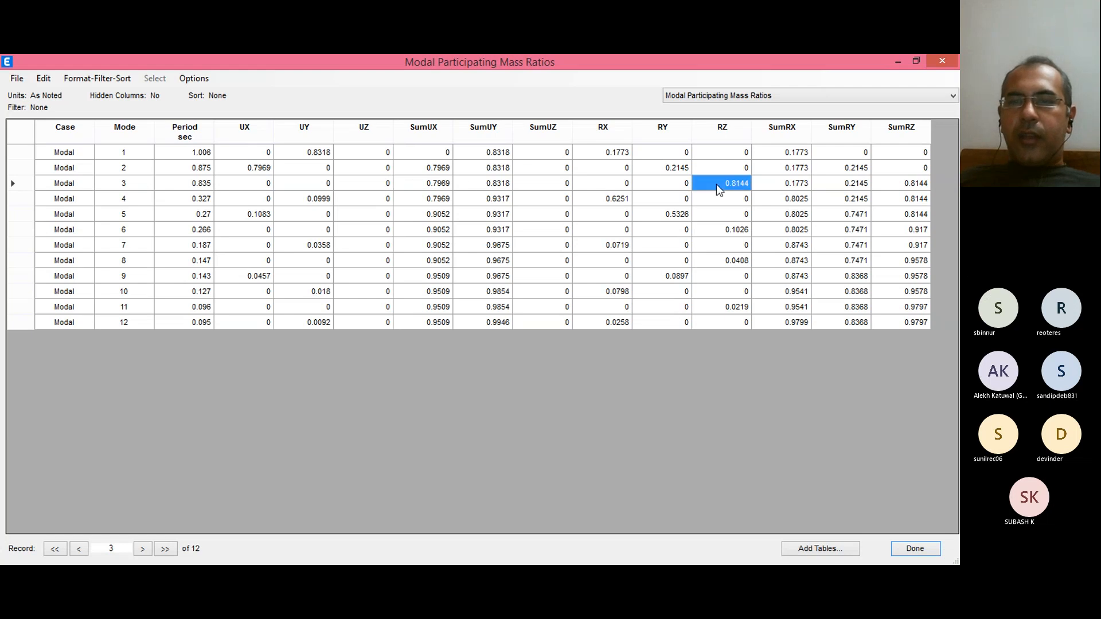
{"action": "left_click", "coordinate": [717, 132]}
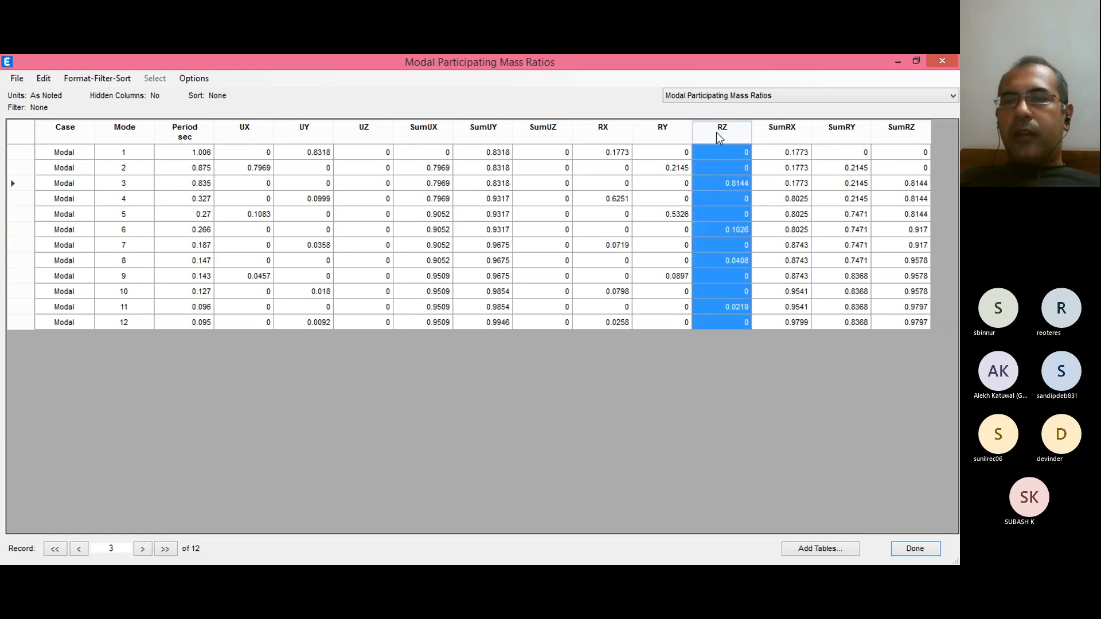
Step: Examine the RZ participation ratios of modes 3, 6, 8 and 11, comparing the third mode's rotation with the higher torsional modes
{"action": "left_click", "coordinate": [722, 184]}
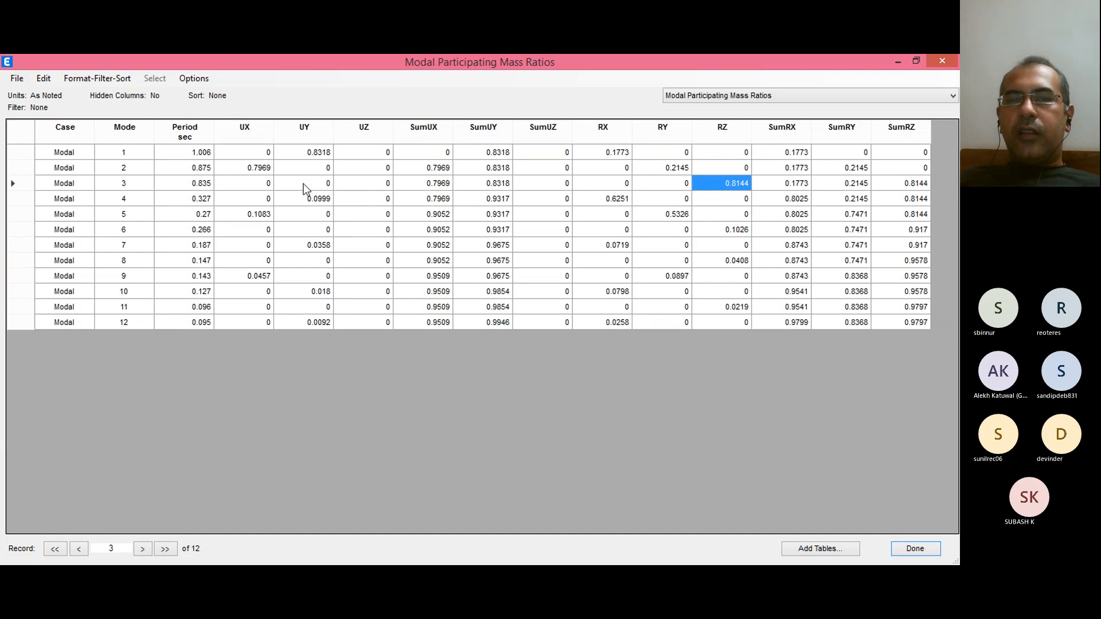
{"action": "left_click", "coordinate": [721, 233]}
{"action": "left_click", "coordinate": [722, 264]}
{"action": "left_click", "coordinate": [731, 308]}
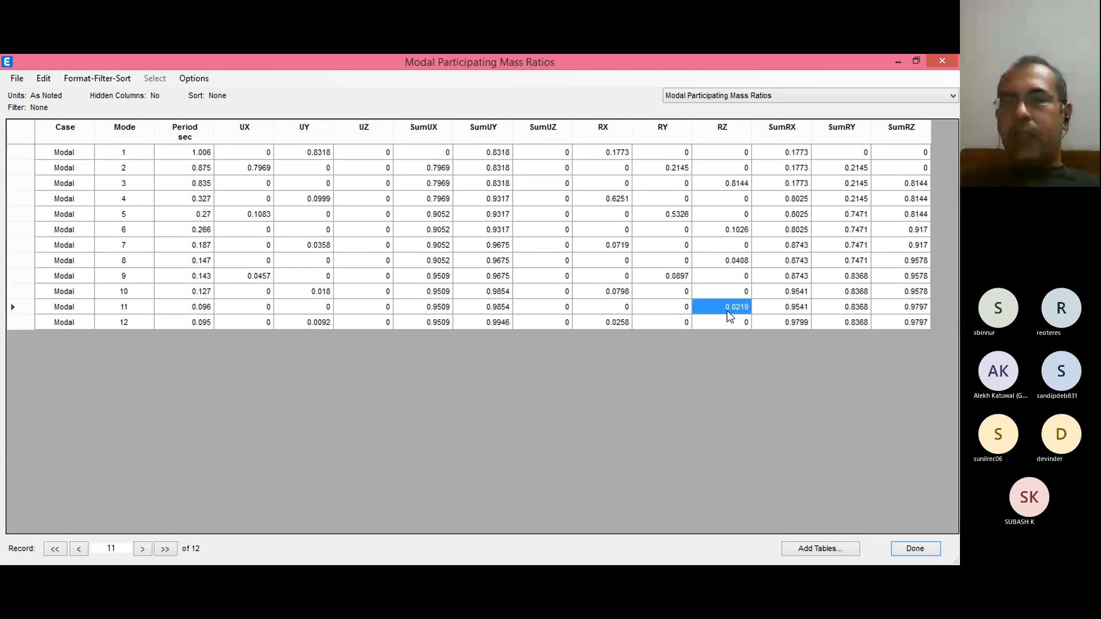
{"action": "left_click", "coordinate": [726, 185]}
{"action": "left_click", "coordinate": [726, 231]}
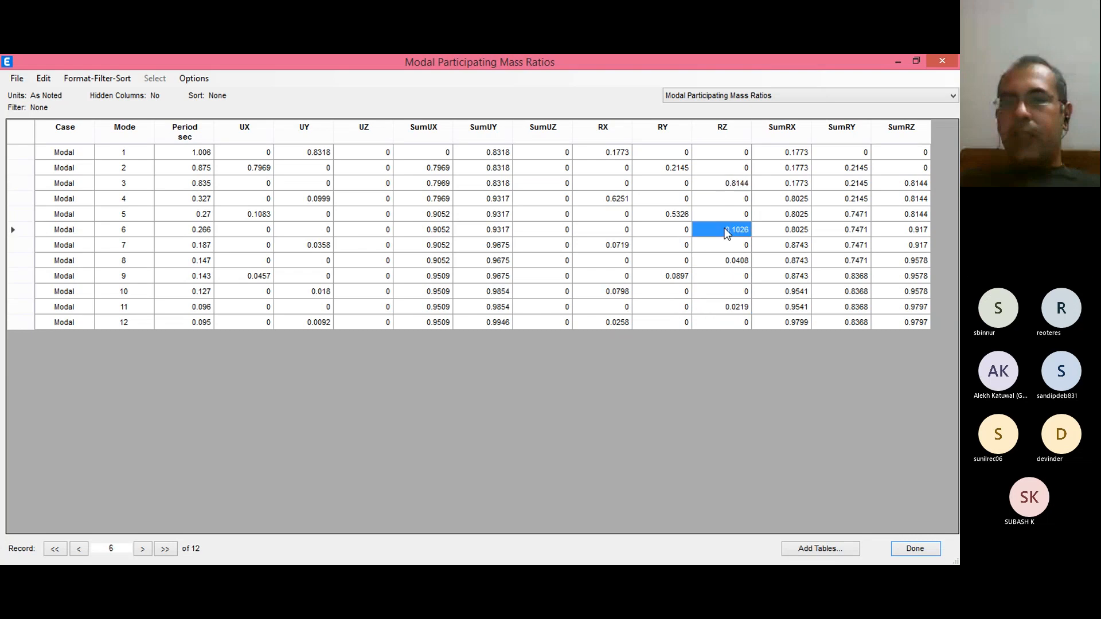
{"action": "left_click", "coordinate": [727, 262]}
{"action": "left_click", "coordinate": [720, 302]}
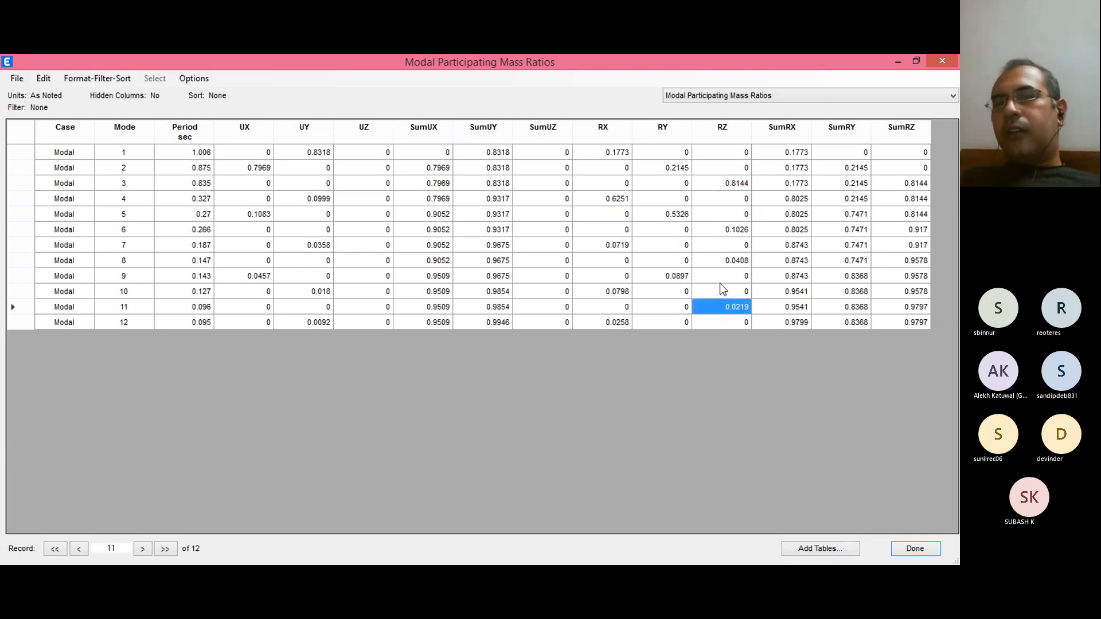
{"action": "left_click", "coordinate": [726, 185]}
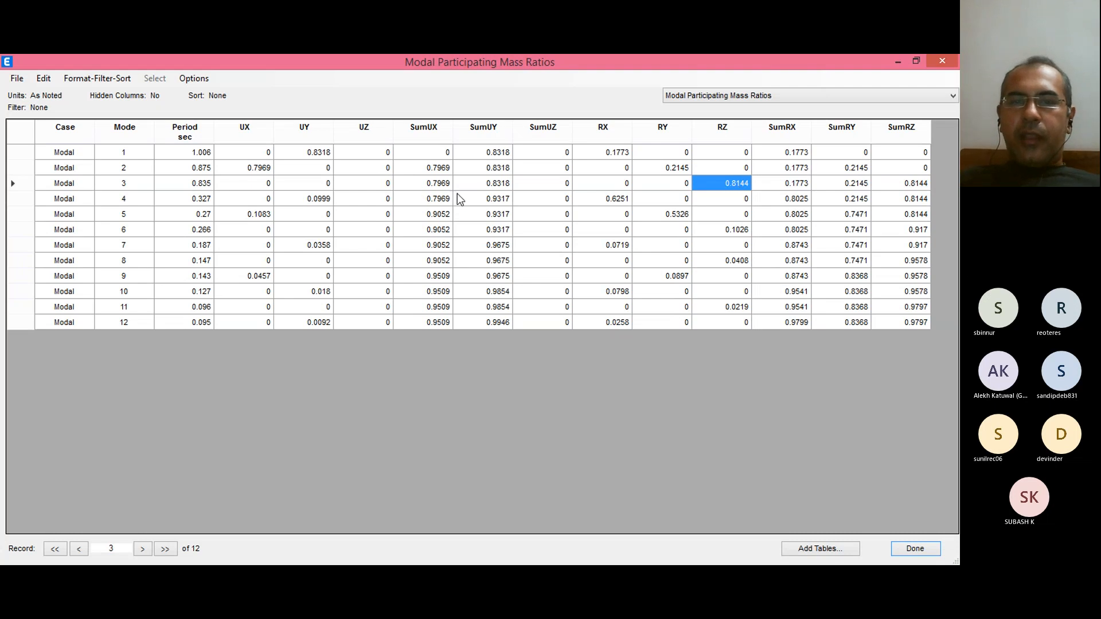
Step: Compare the torsional third mode's period with the periods of the first two modes
{"action": "left_click", "coordinate": [199, 185]}
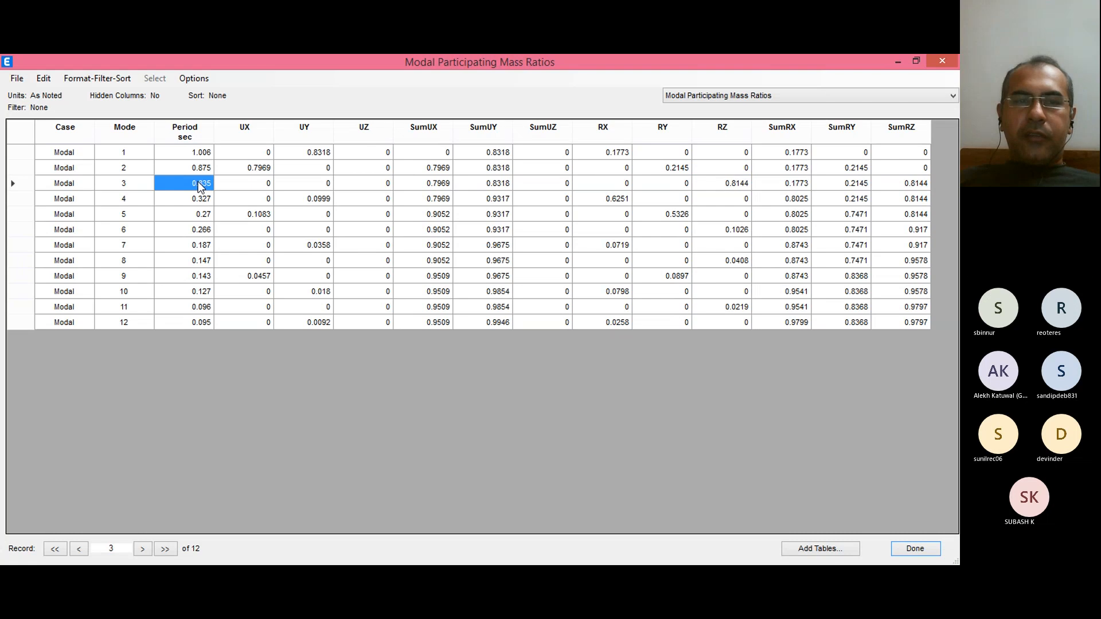
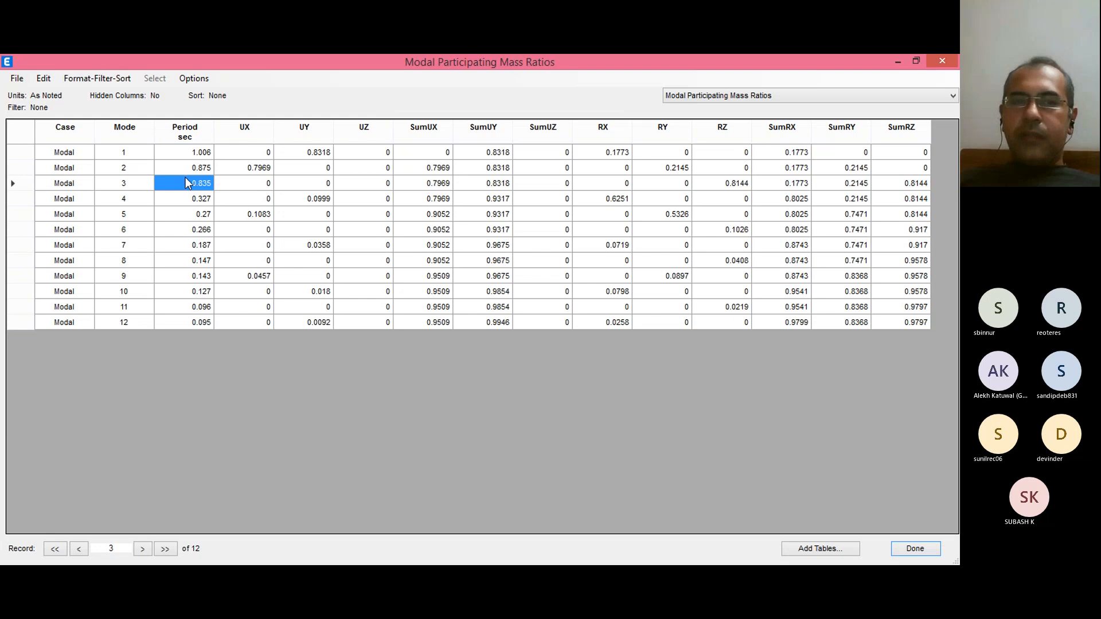
{"action": "left_click", "coordinate": [188, 154]}
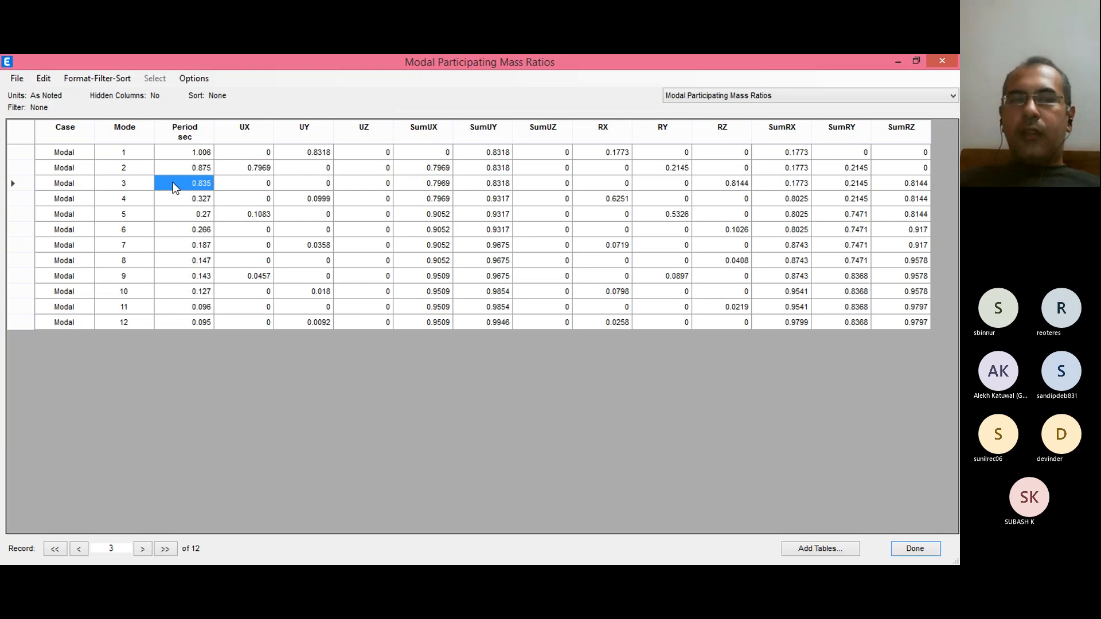
{"action": "left_click", "coordinate": [185, 155]}
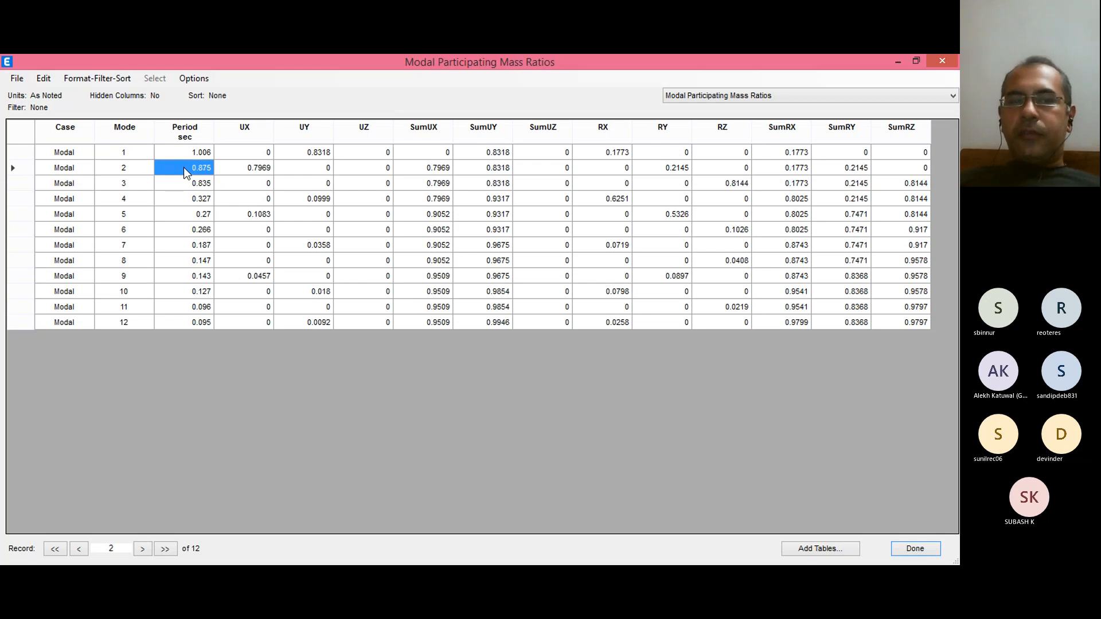
Step: Compare the first mode's UY participation with the second mode's UX participation, also checking mode 4's UY and mode 3's SumUX
{"action": "left_click", "coordinate": [329, 154]}
{"action": "left_click", "coordinate": [262, 168]}
{"action": "left_click", "coordinate": [320, 199]}
{"action": "left_click", "coordinate": [411, 182]}
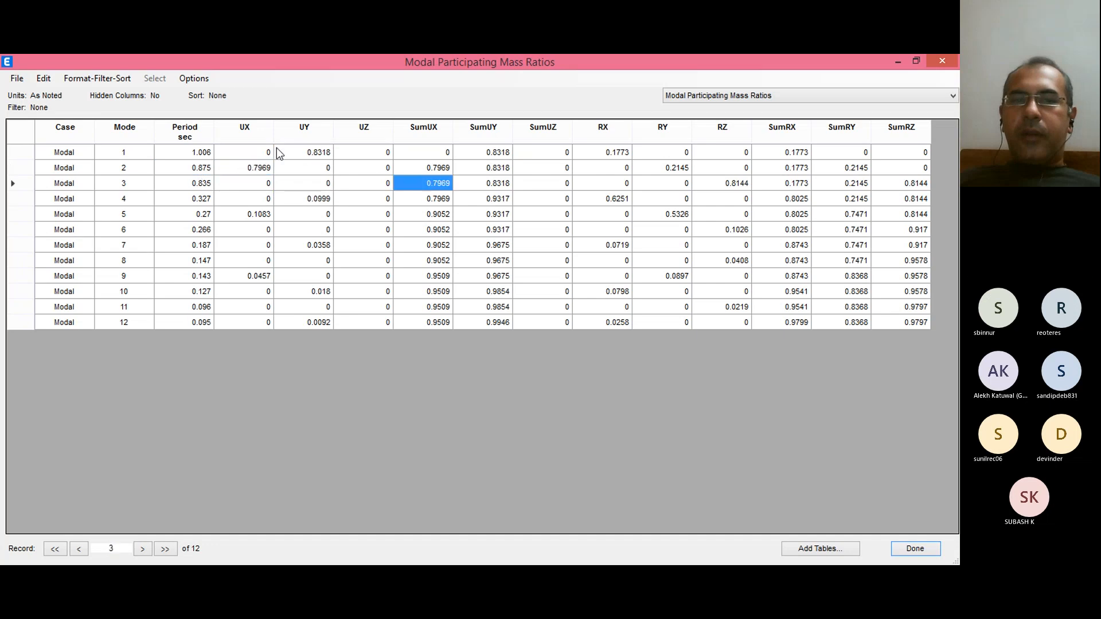
{"action": "left_click", "coordinate": [301, 154]}
{"action": "left_click", "coordinate": [259, 164]}
{"action": "left_click", "coordinate": [297, 156]}
{"action": "left_click", "coordinate": [257, 169]}
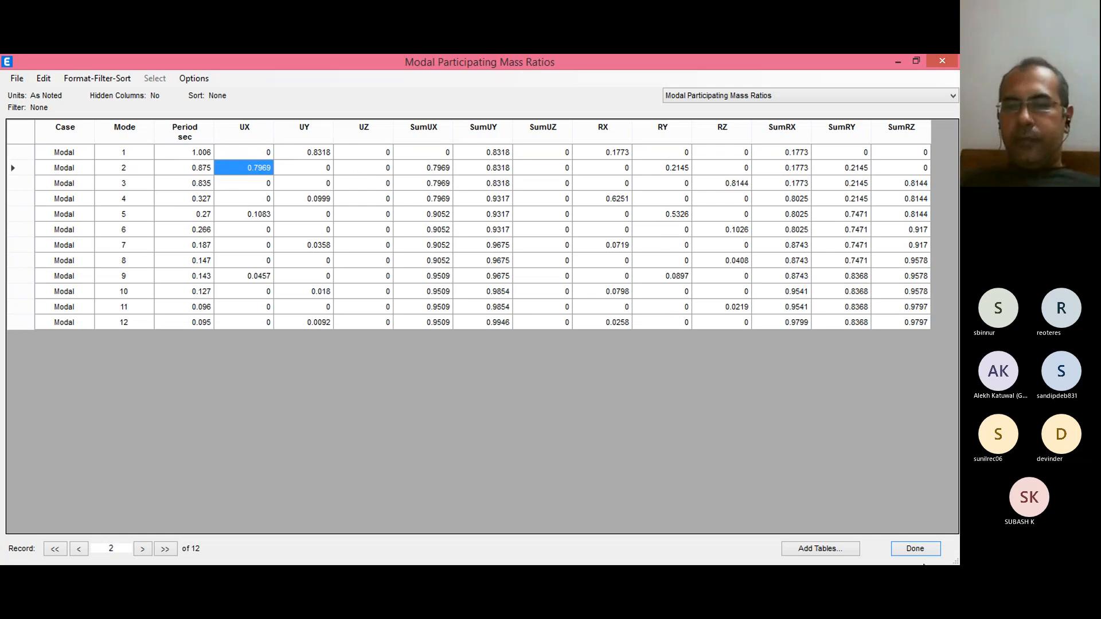
Step: Close the modal participation table and switch to Excel, showing the Given mode table in TA-3-Seismic Analysis of building.xlsx
{"action": "left_click", "coordinate": [915, 549]}
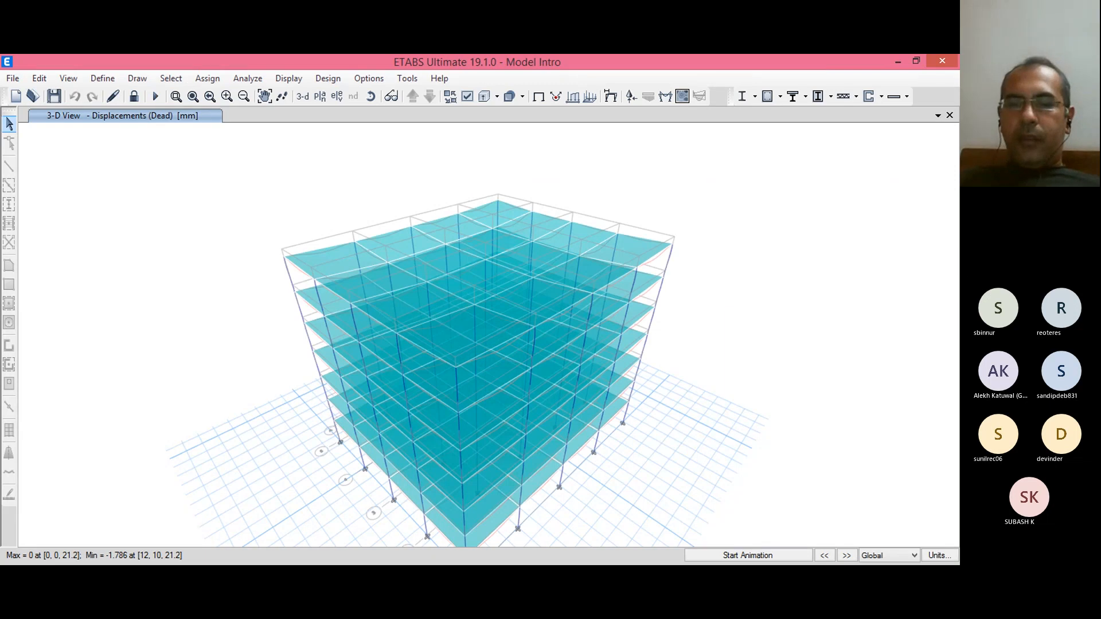
{"action": "left_click", "coordinate": [709, 578]}
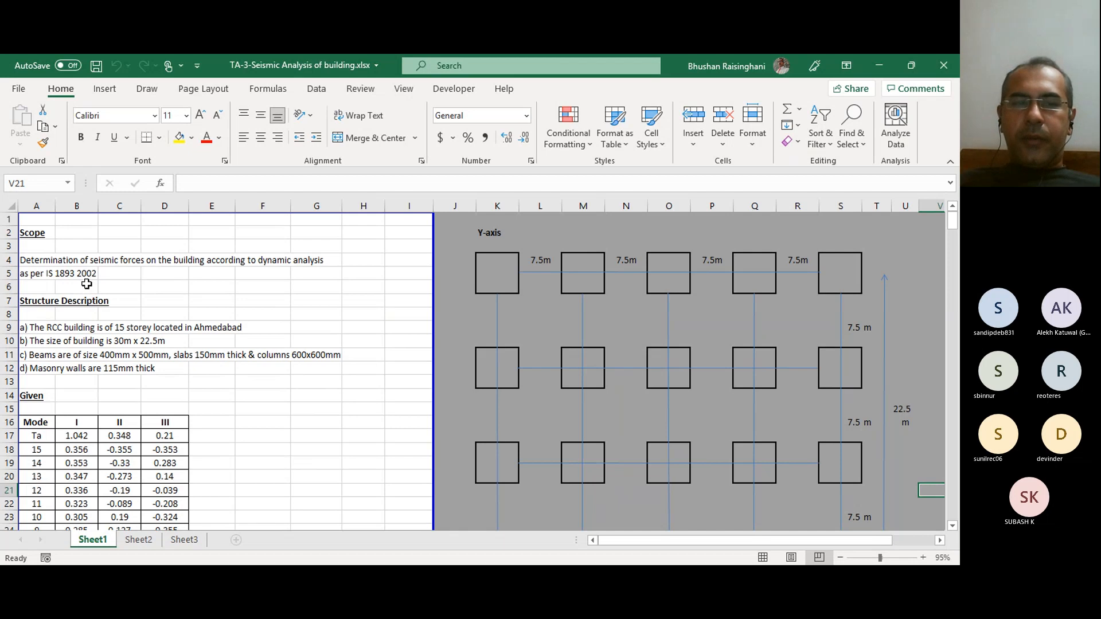
{"action": "scroll", "coordinate": [86, 285], "scroll_direction": "down", "scroll_amount": 2}
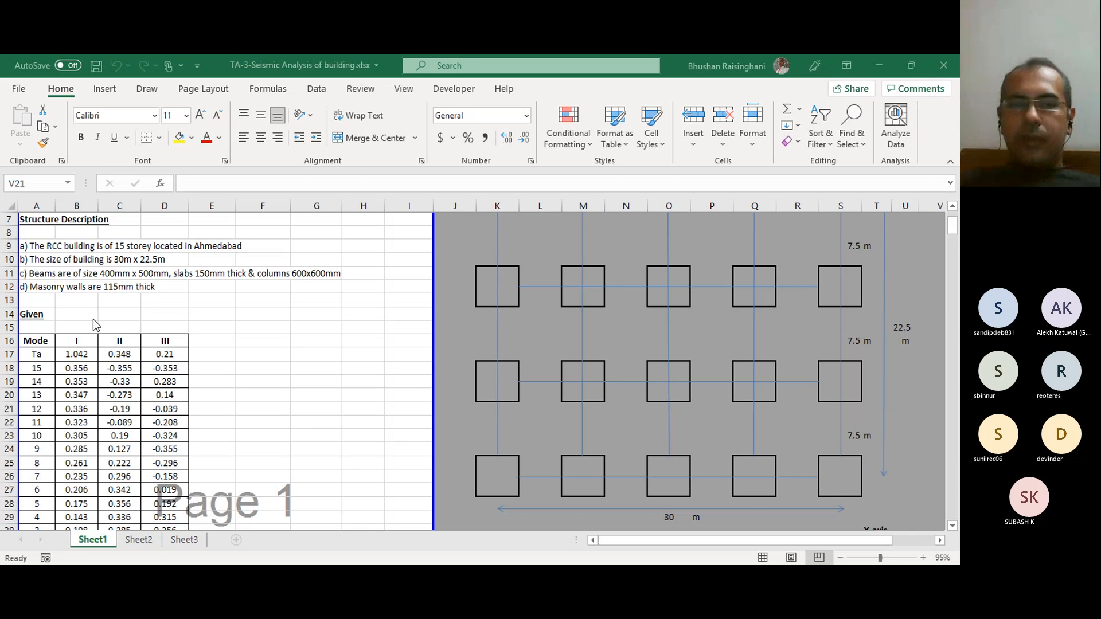
{"action": "scroll", "coordinate": [96, 325], "scroll_direction": "down", "scroll_amount": 2}
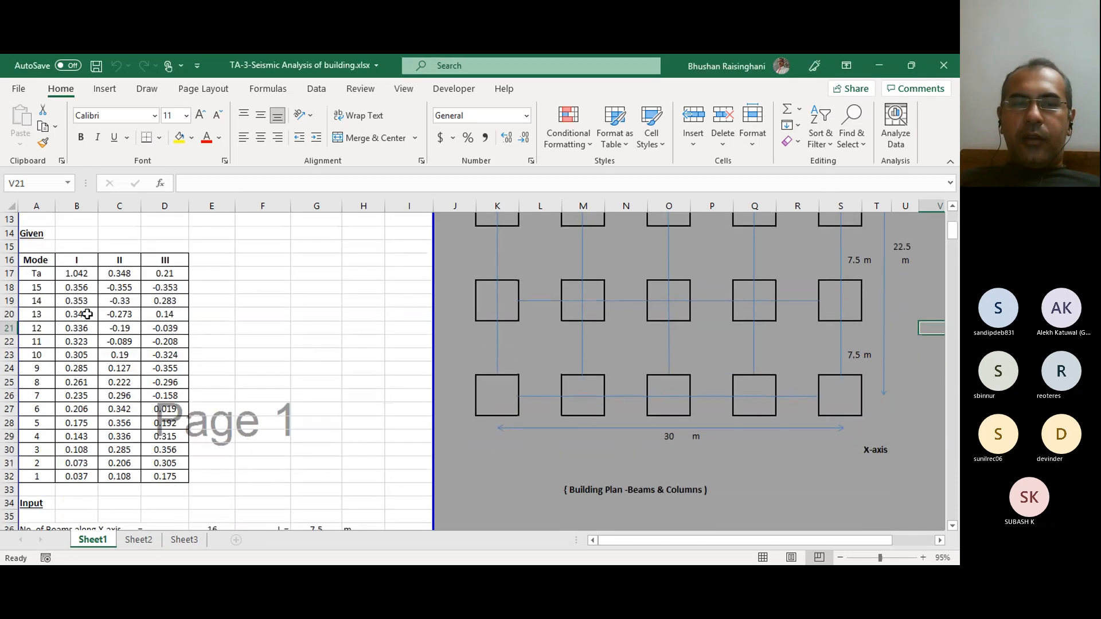
Step: Review the Given table for modes I, II and III, highlighting the range B16:D32
{"action": "left_click", "coordinate": [71, 274]}
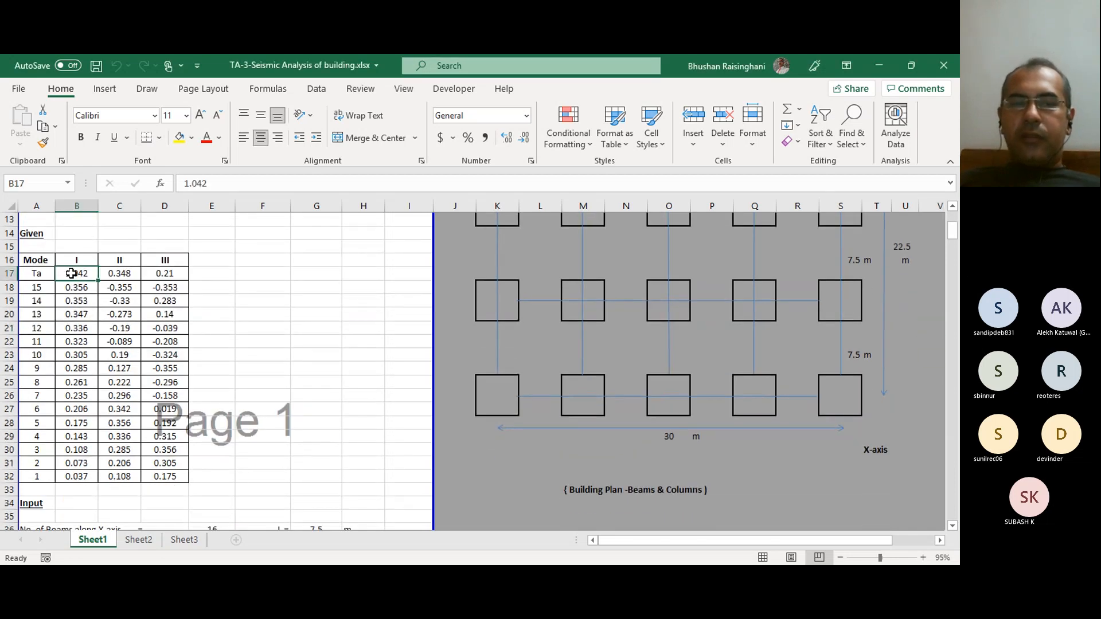
{"action": "left_click", "coordinate": [44, 287]}
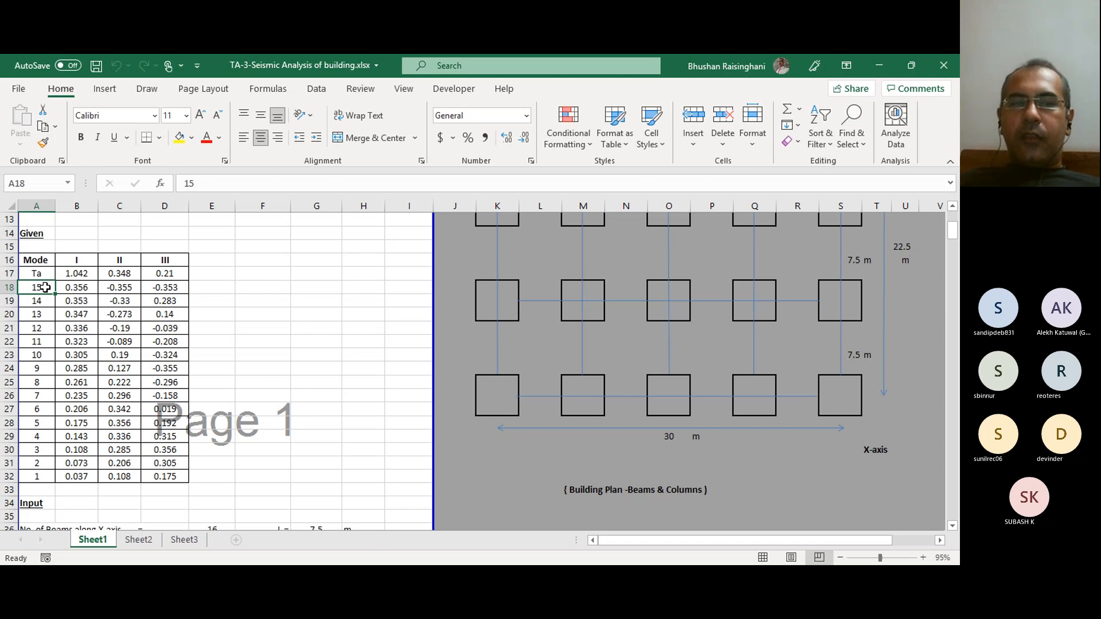
{"action": "left_click_drag", "start_coordinate": [79, 261], "coordinate": [164, 477]}
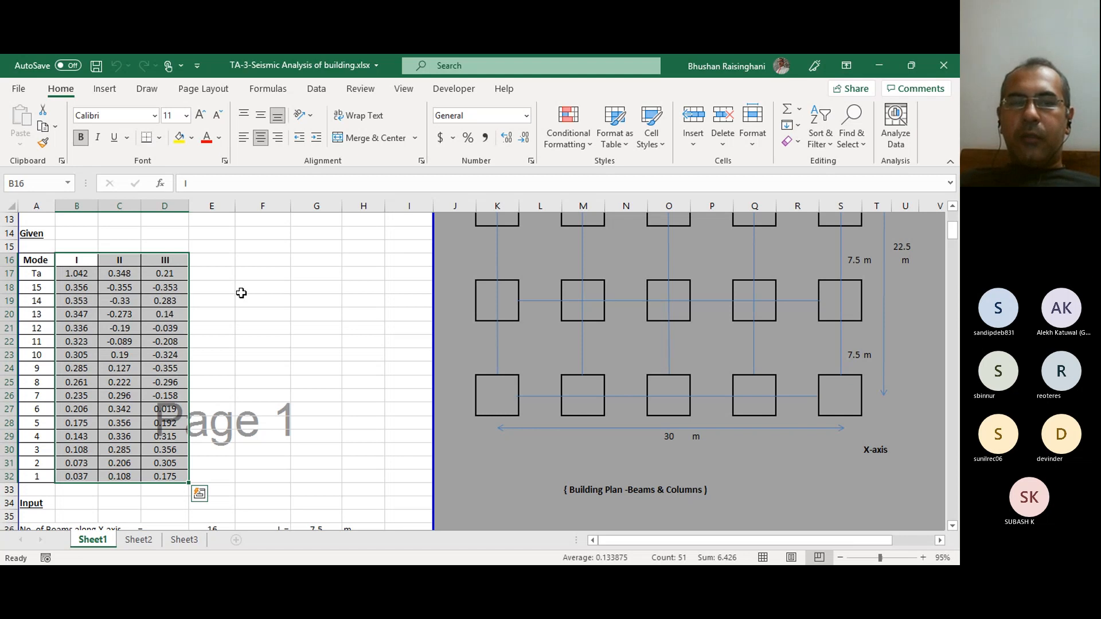
{"action": "left_click", "coordinate": [241, 291]}
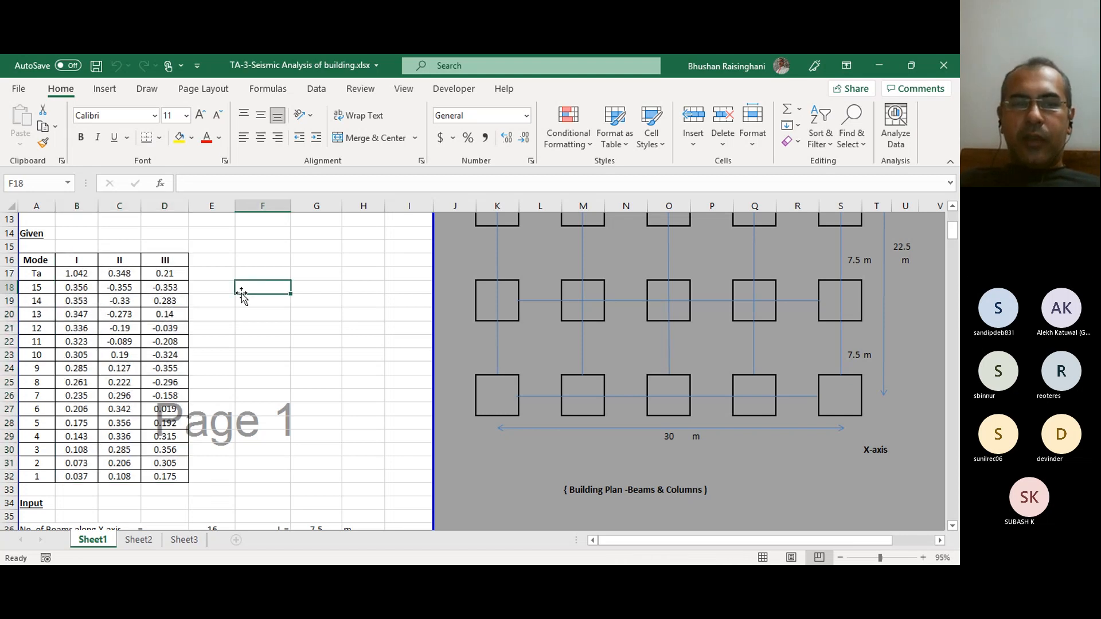
{"action": "left_click_drag", "start_coordinate": [79, 259], "coordinate": [157, 477]}
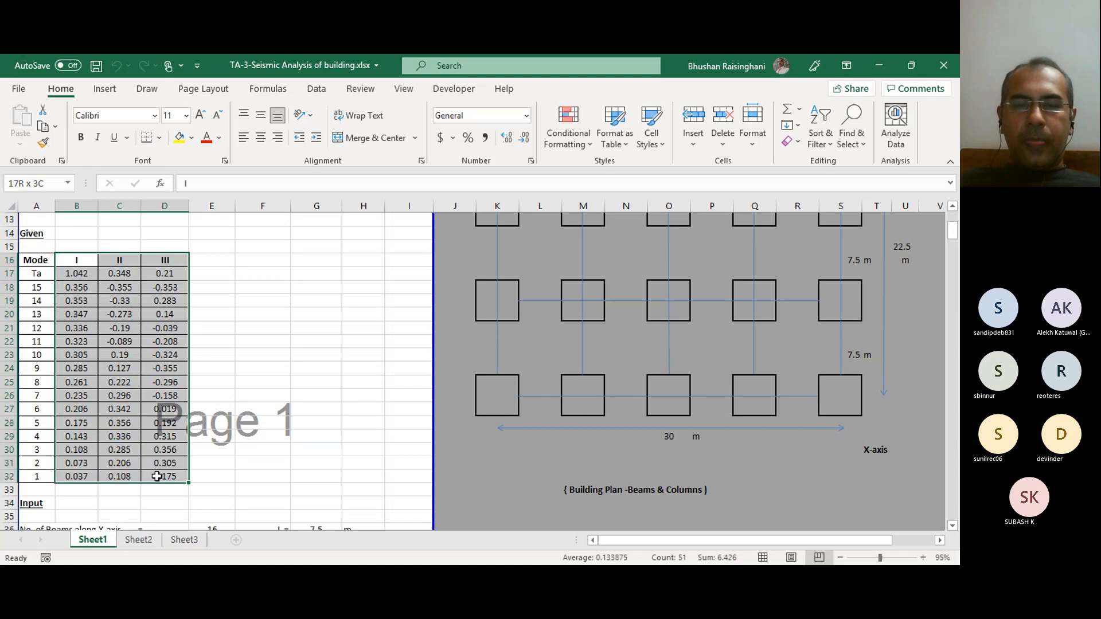
{"action": "left_click", "coordinate": [253, 249]}
Step: Read the Ta periods of modes I, II and III, and the first mode's coefficient at storey 15
{"action": "left_click", "coordinate": [80, 275]}
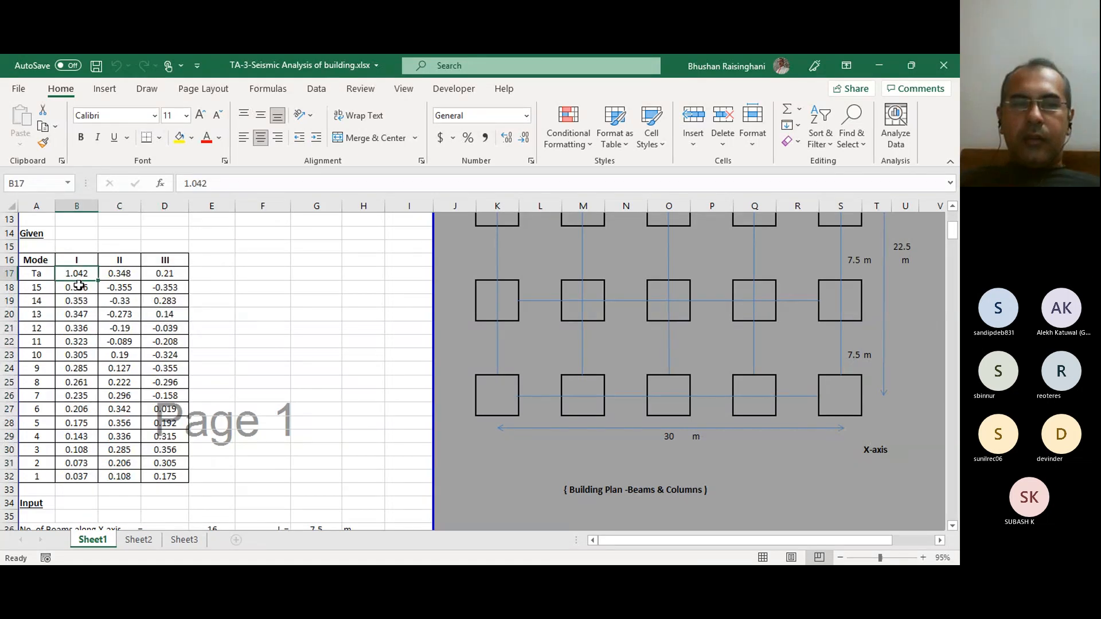
{"action": "left_click", "coordinate": [119, 275]}
{"action": "left_click", "coordinate": [172, 277]}
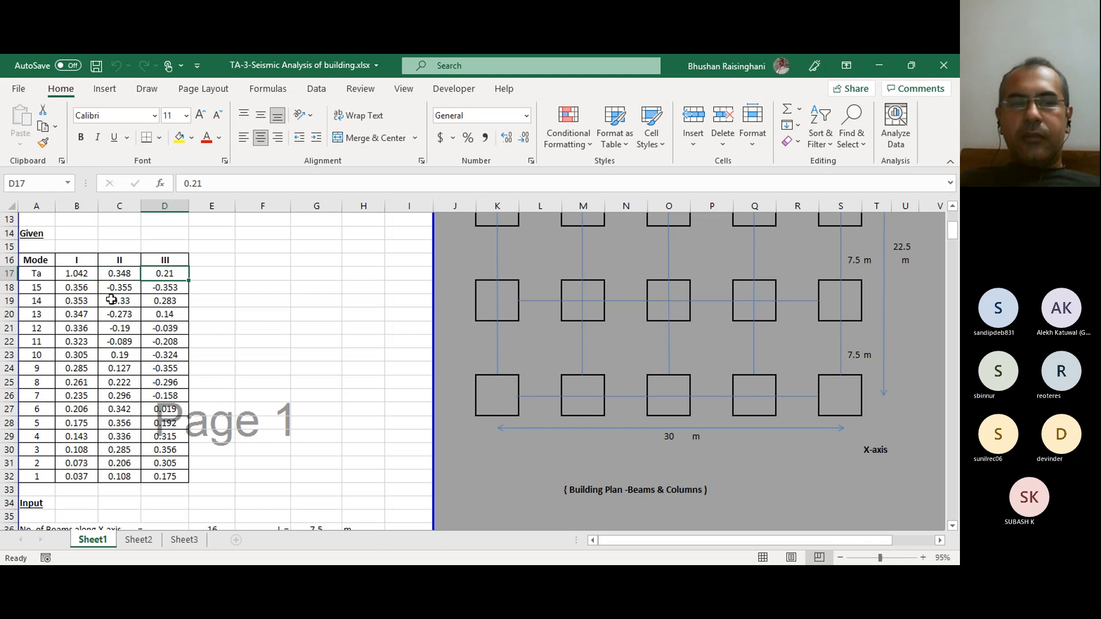
{"action": "left_click", "coordinate": [75, 288]}
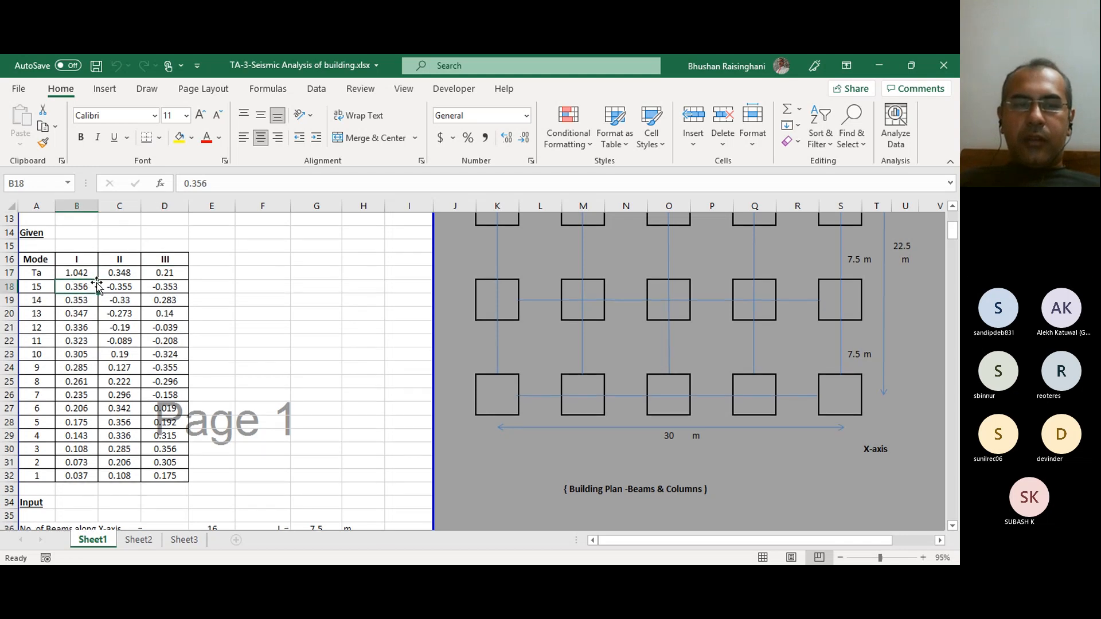
{"action": "scroll", "coordinate": [86, 283], "scroll_direction": "down", "scroll_amount": 1}
{"action": "scroll", "coordinate": [86, 284], "scroll_direction": "up", "scroll_amount": 1}
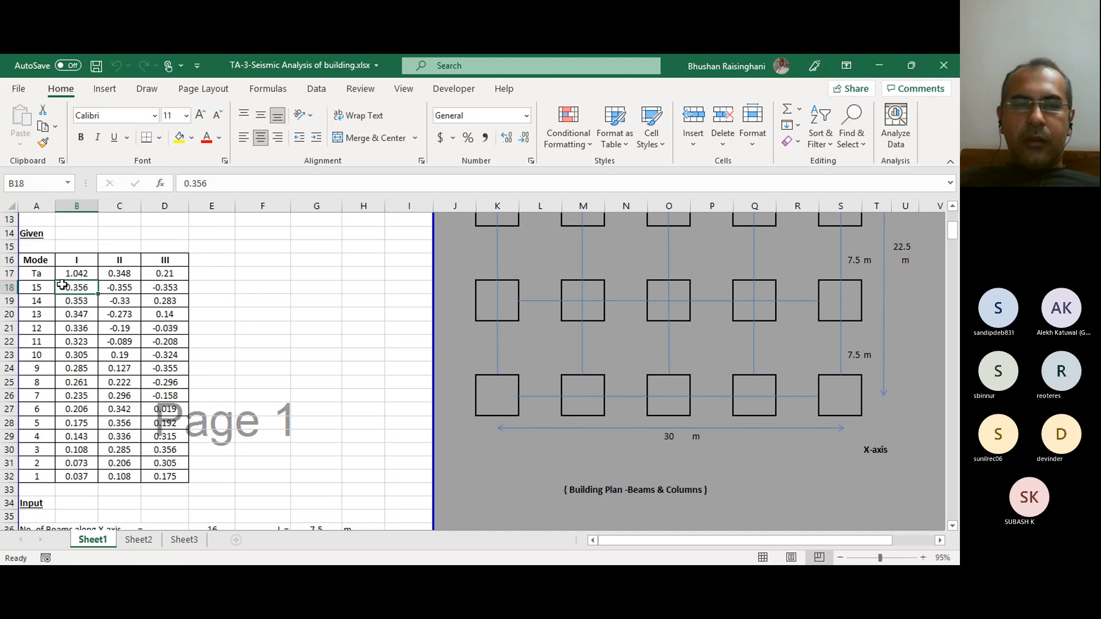
Step: Highlight the mode shape coefficients of all 15 storeys for the three modes, range B18:D32, to examine them
{"action": "left_click_drag", "start_coordinate": [80, 288], "coordinate": [147, 471]}
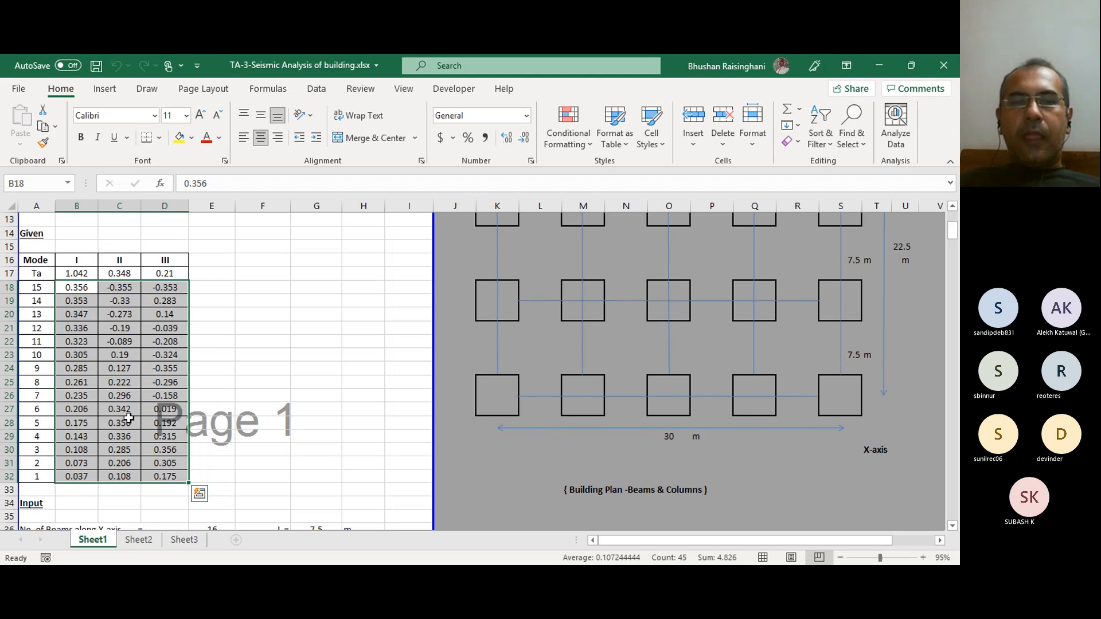
{"action": "left_click", "coordinate": [262, 342]}
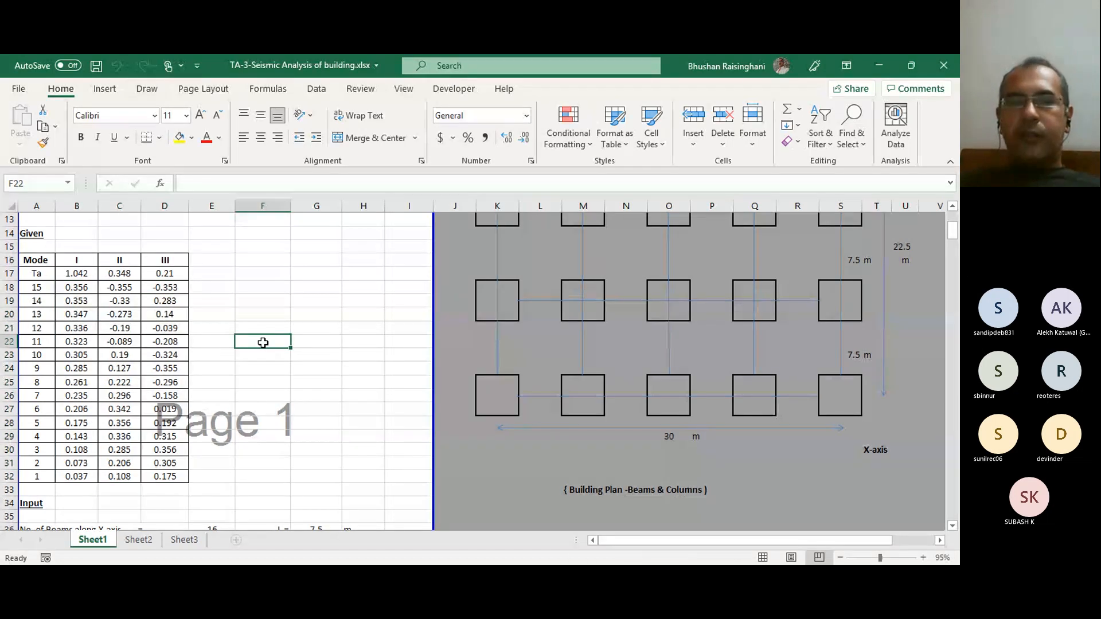
{"action": "left_click_drag", "start_coordinate": [75, 288], "coordinate": [163, 470]}
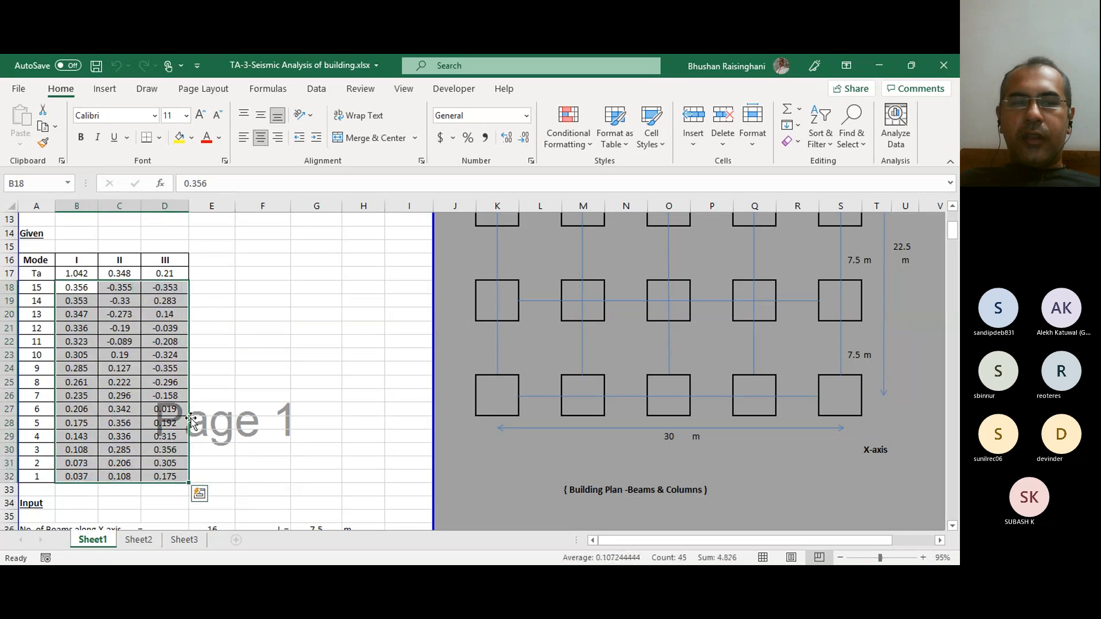
{"action": "left_click", "coordinate": [237, 322]}
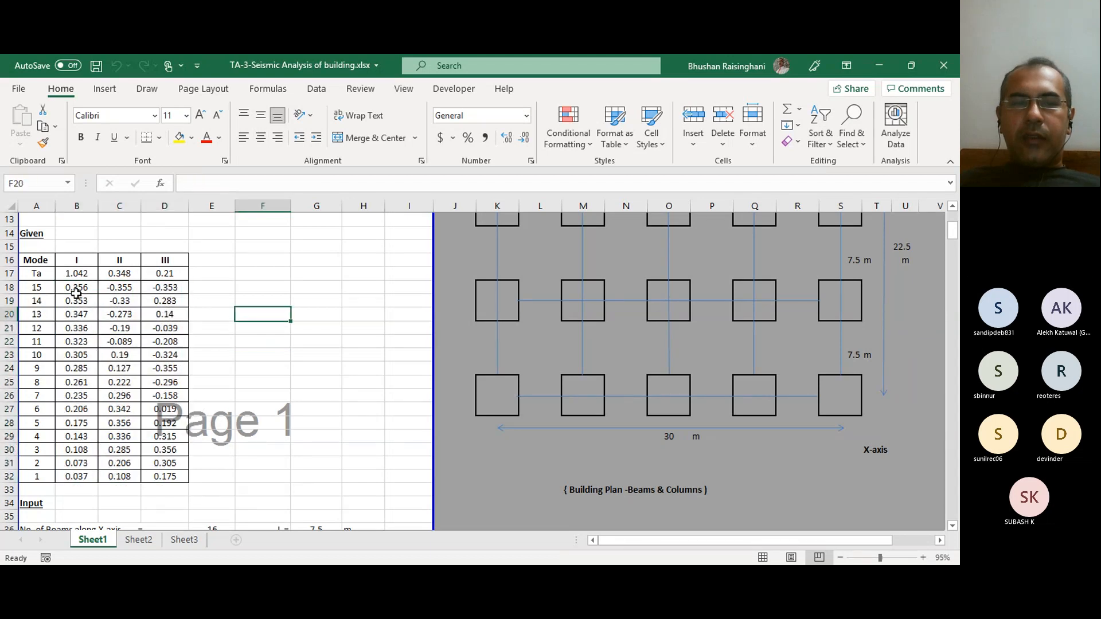
Step: Review the Input section's number of beams along the X-axis and Y-axis and their lengths
{"action": "scroll", "coordinate": [122, 392], "scroll_direction": "down", "scroll_amount": 2}
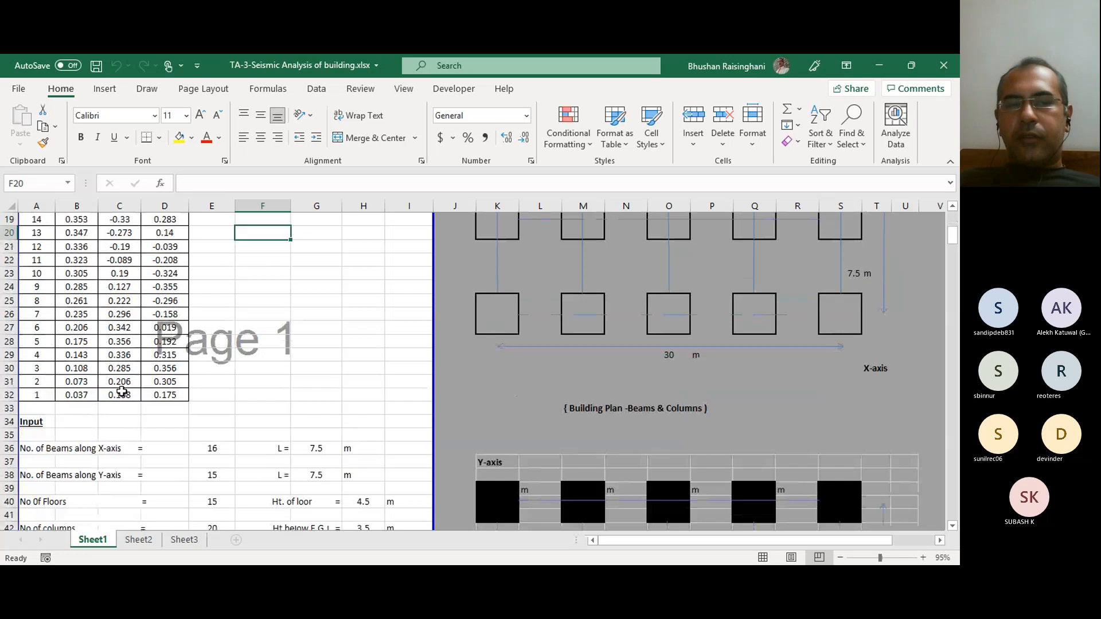
{"action": "scroll", "coordinate": [117, 386], "scroll_direction": "down", "scroll_amount": 1}
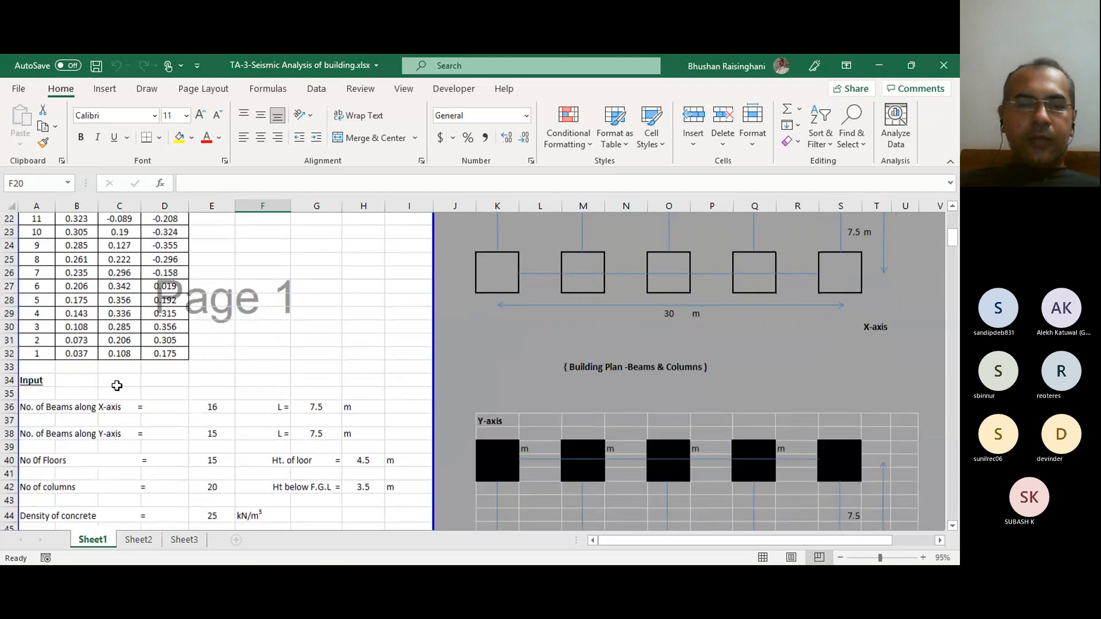
{"action": "scroll", "coordinate": [117, 386], "scroll_direction": "down", "scroll_amount": 2}
{"action": "left_click", "coordinate": [31, 324]}
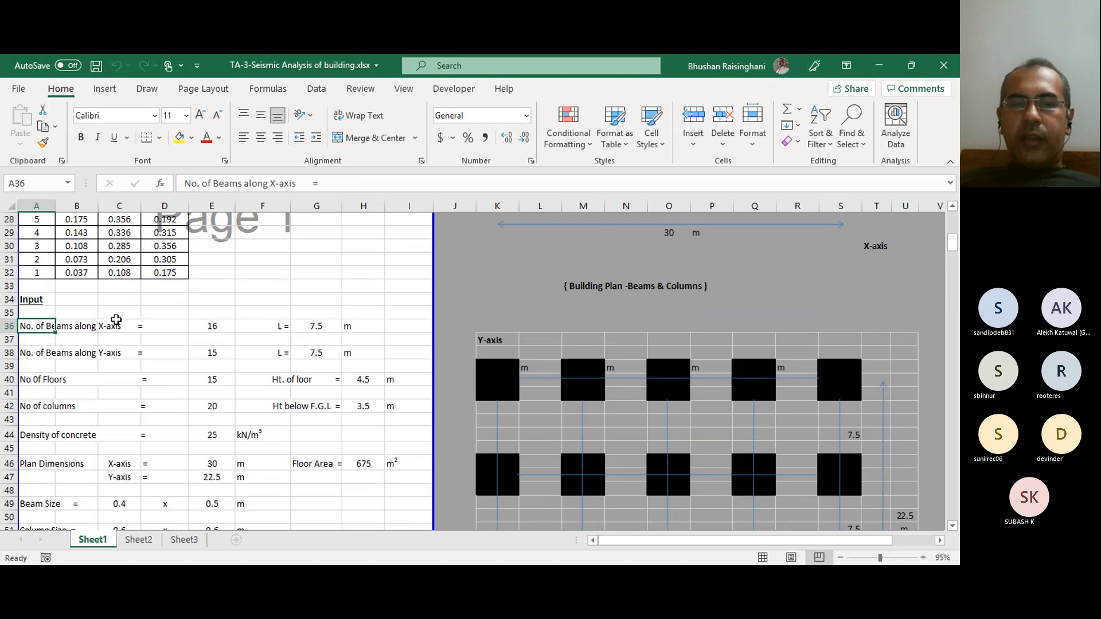
{"action": "left_click", "coordinate": [214, 329]}
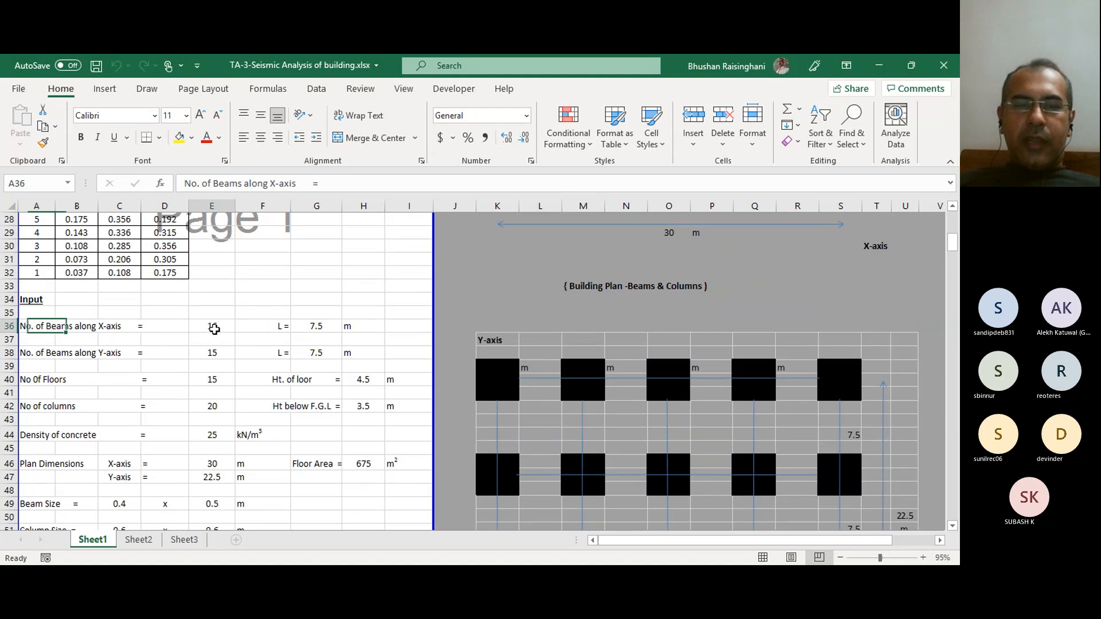
{"action": "left_click", "coordinate": [312, 326]}
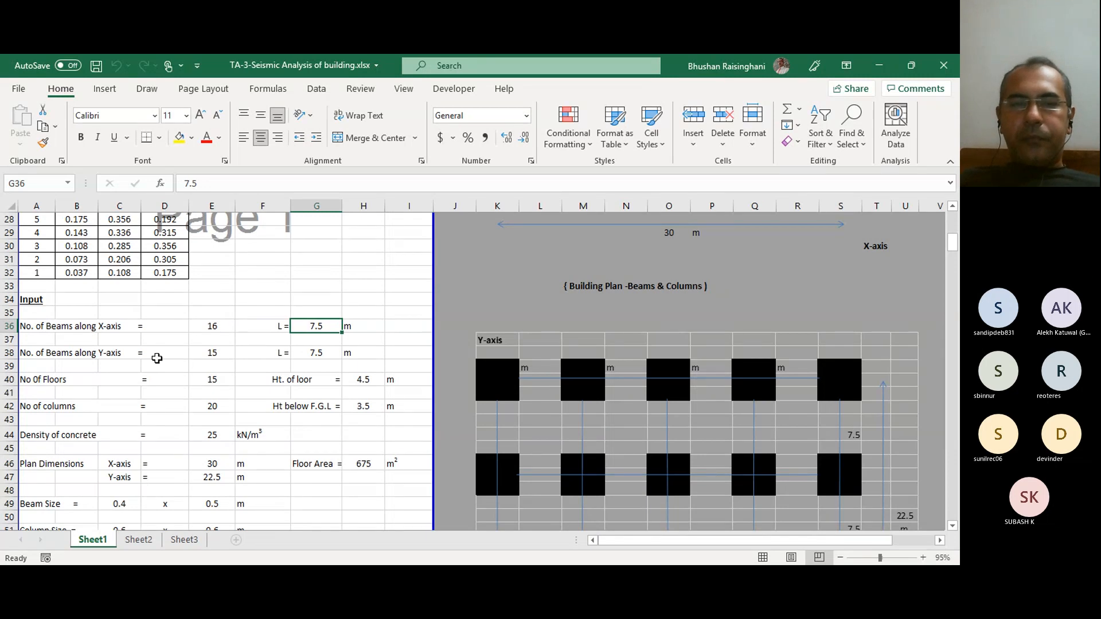
{"action": "scroll", "coordinate": [155, 358], "scroll_direction": "up", "scroll_amount": 1}
{"action": "scroll", "coordinate": [155, 358], "scroll_direction": "down", "scroll_amount": 1}
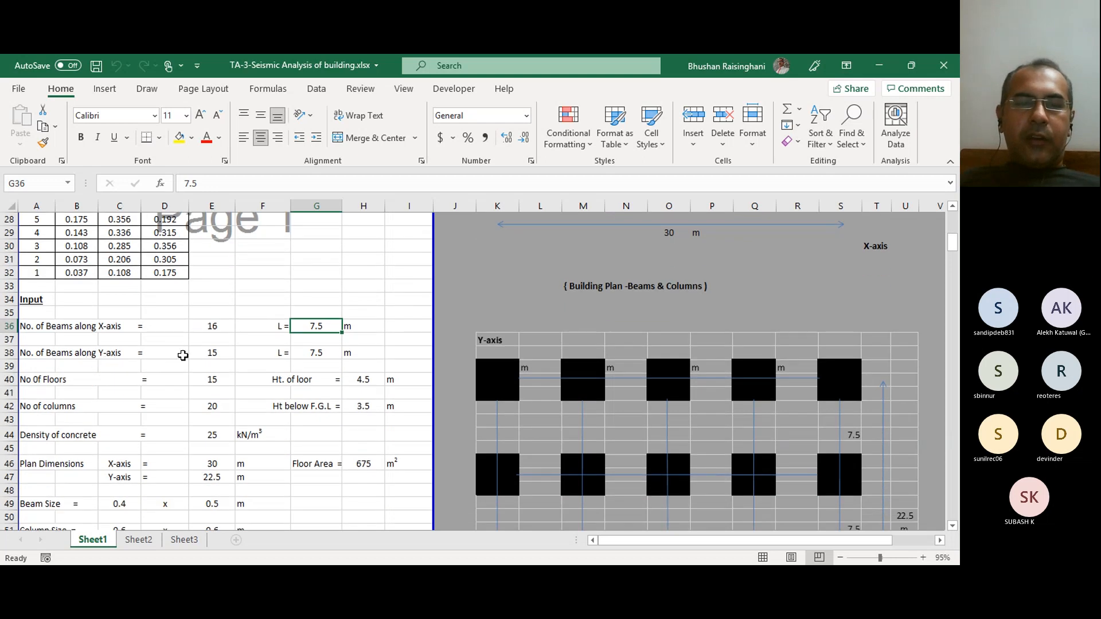
{"action": "left_click", "coordinate": [200, 356]}
{"action": "left_click", "coordinate": [308, 353]}
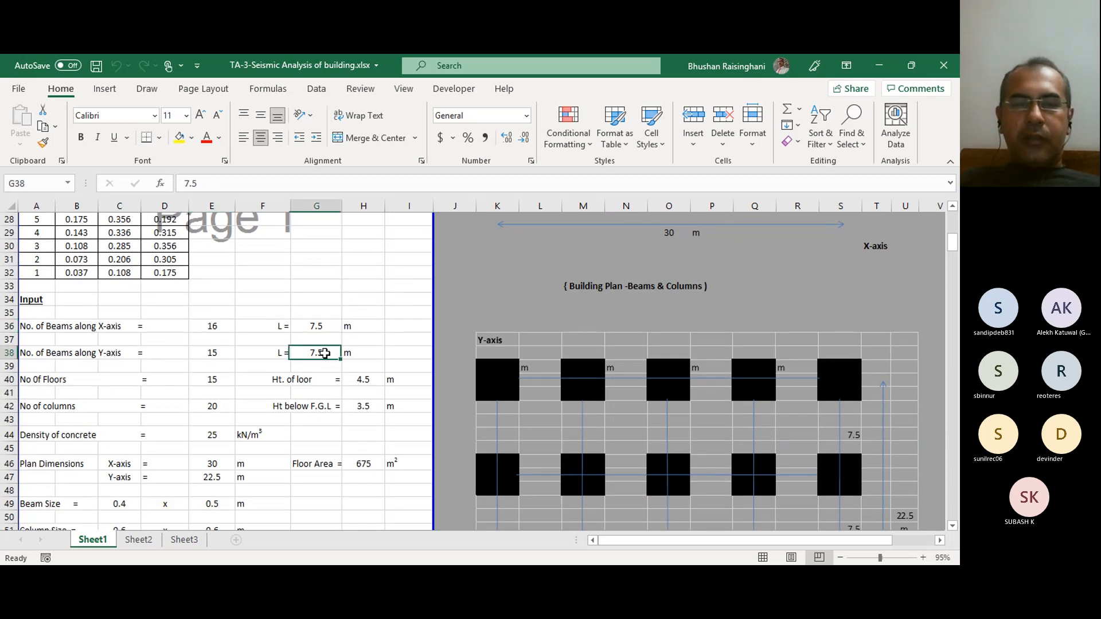
Step: Review the Input section's number of floors, floor height, height below F.G.L and number of columns
{"action": "scroll", "coordinate": [211, 376], "scroll_direction": "down", "scroll_amount": 1}
{"action": "left_click", "coordinate": [207, 342]}
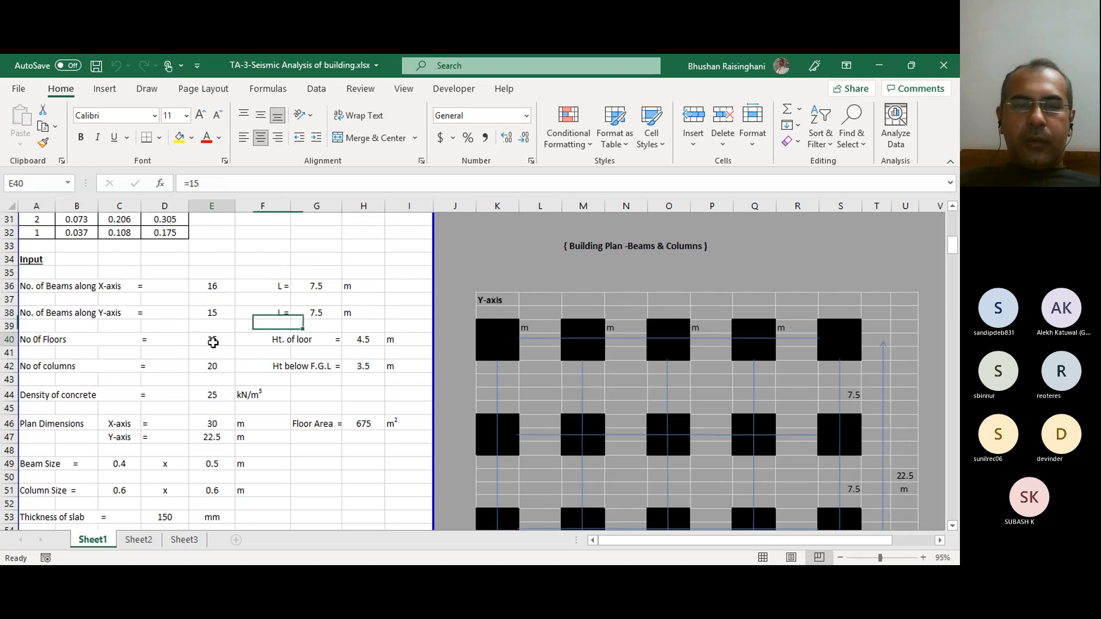
{"action": "left_click", "coordinate": [363, 339]}
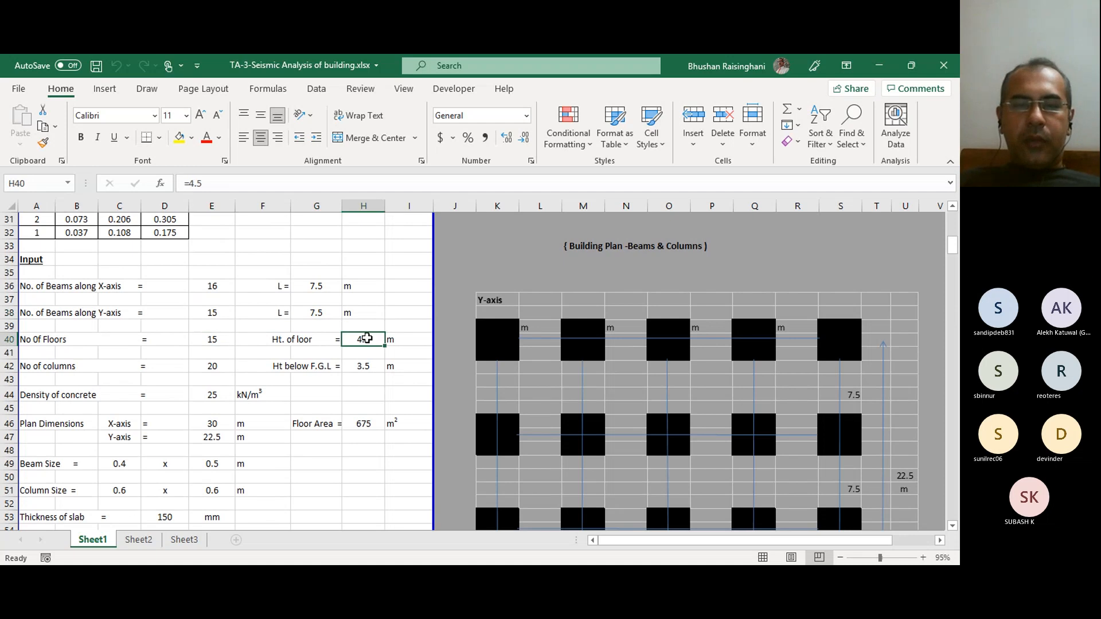
{"action": "left_click", "coordinate": [365, 368]}
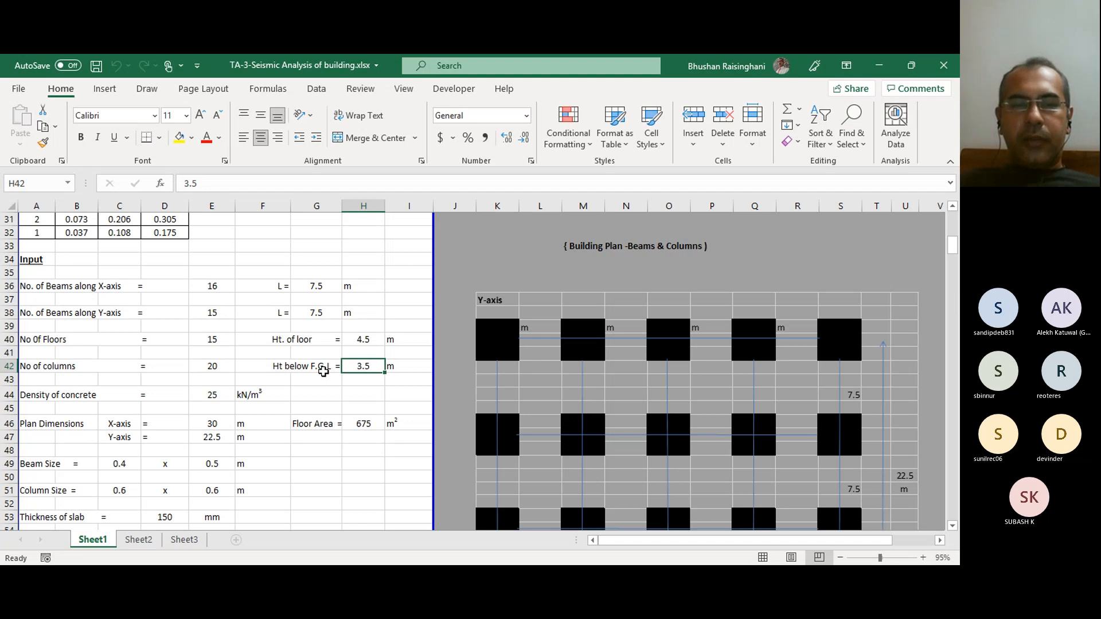
{"action": "left_click", "coordinate": [216, 367]}
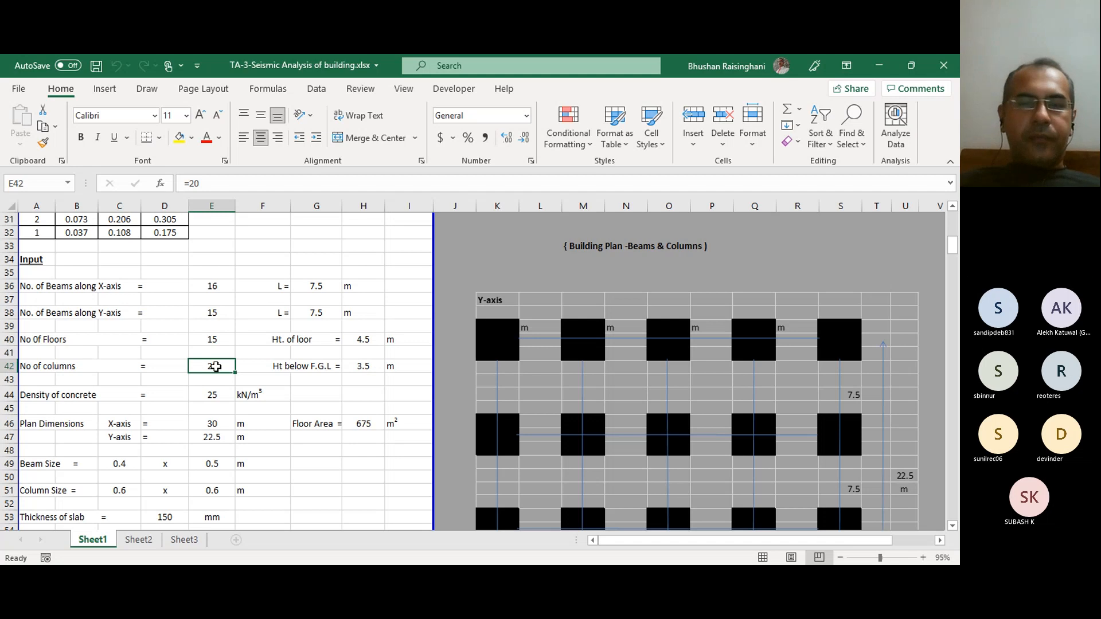
Step: Bring the beam and column plan into view at 85% zoom and compare it with the X-axis beam, Y-axis beam and column counts
{"action": "scroll", "coordinate": [474, 381], "scroll_direction": "down", "scroll_amount": 3}
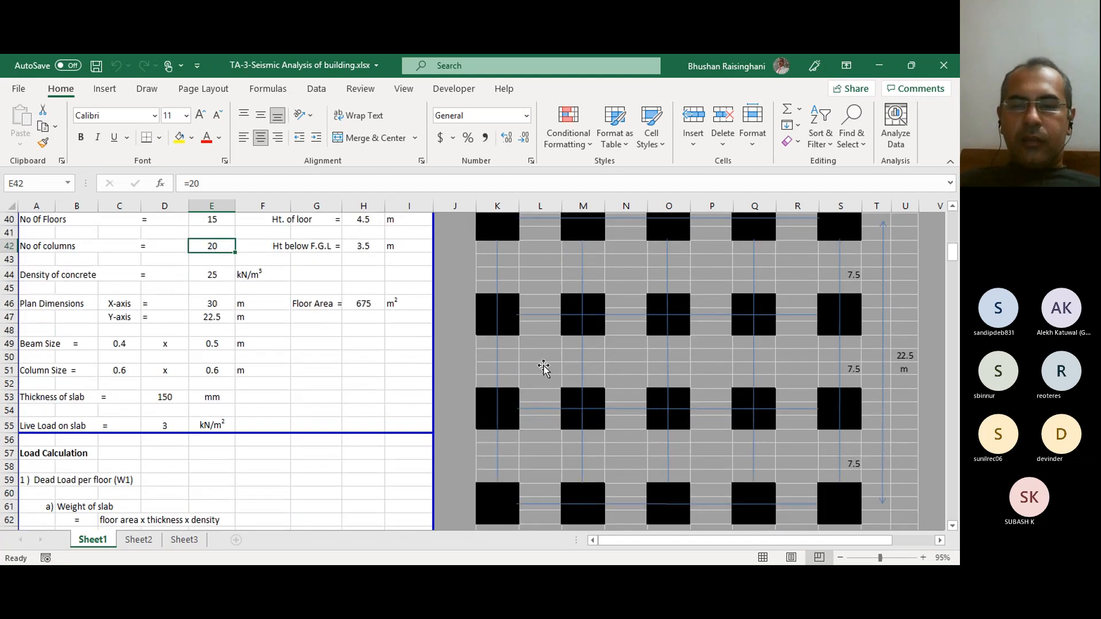
{"action": "scroll", "coordinate": [558, 365], "scroll_direction": "down", "scroll_amount": 2, "text": "ctrl"}
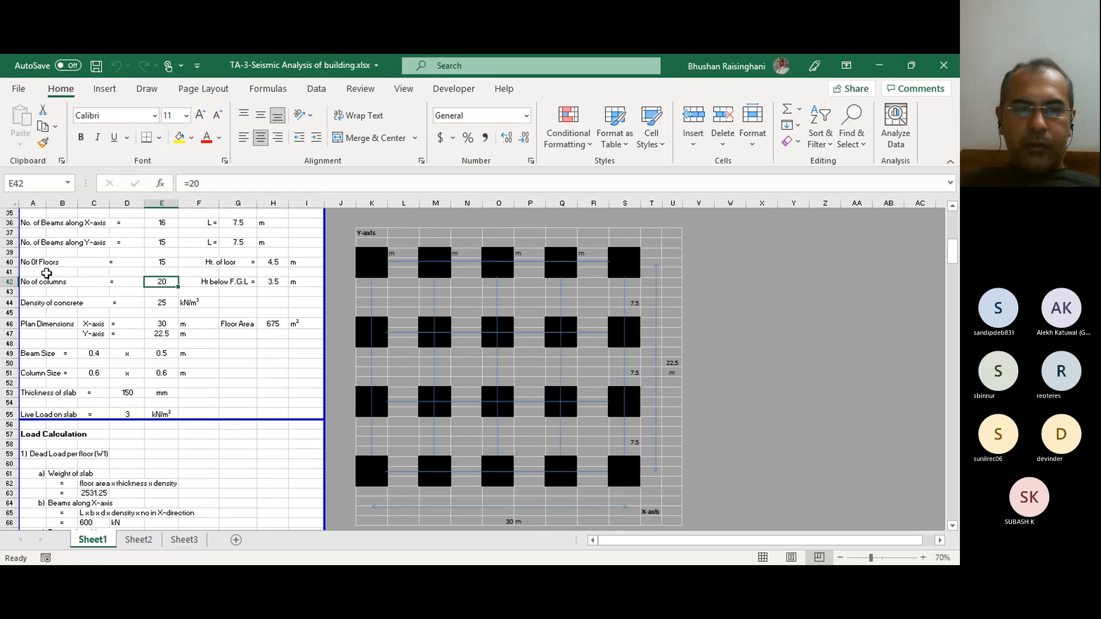
{"action": "scroll", "coordinate": [46, 274], "scroll_direction": "up", "scroll_amount": 1, "text": "ctrl"}
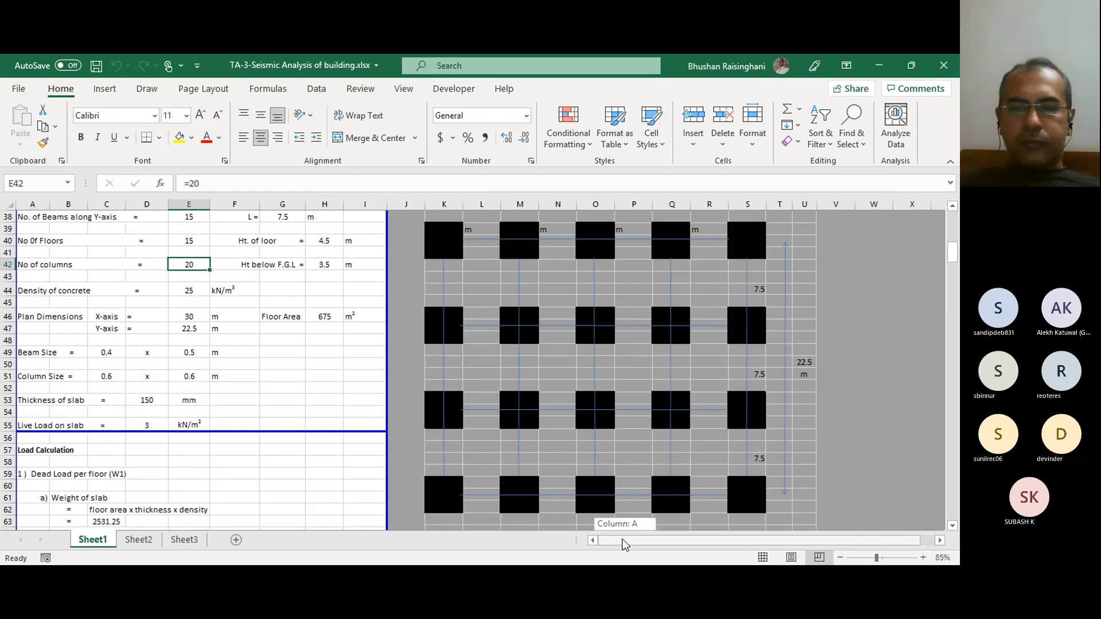
{"action": "scroll", "coordinate": [147, 318], "scroll_direction": "up", "scroll_amount": 2}
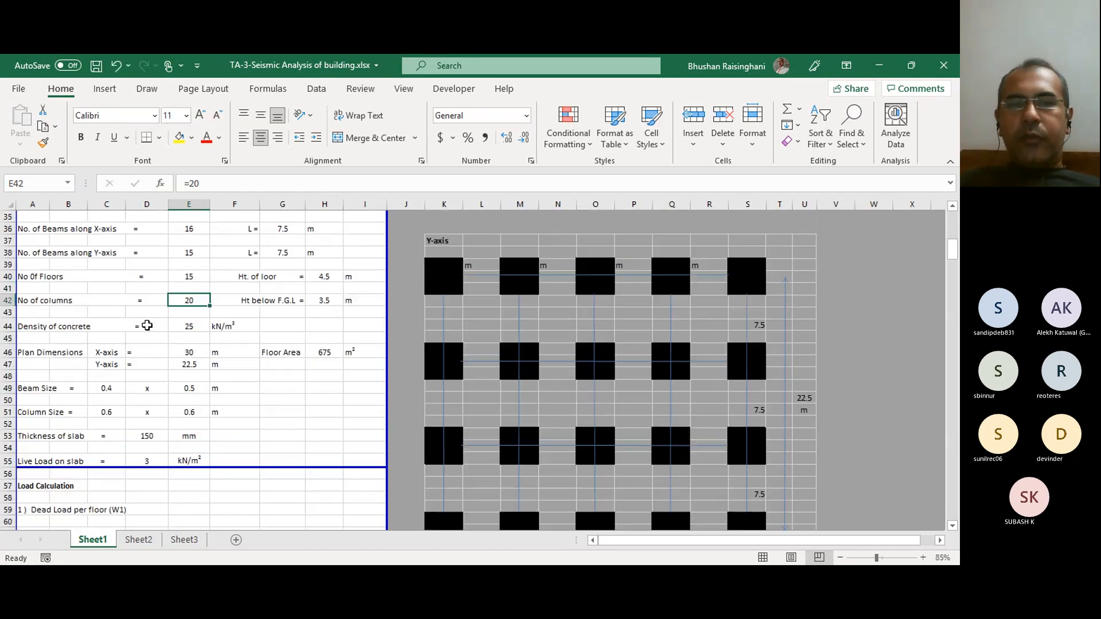
{"action": "left_click", "coordinate": [201, 265]}
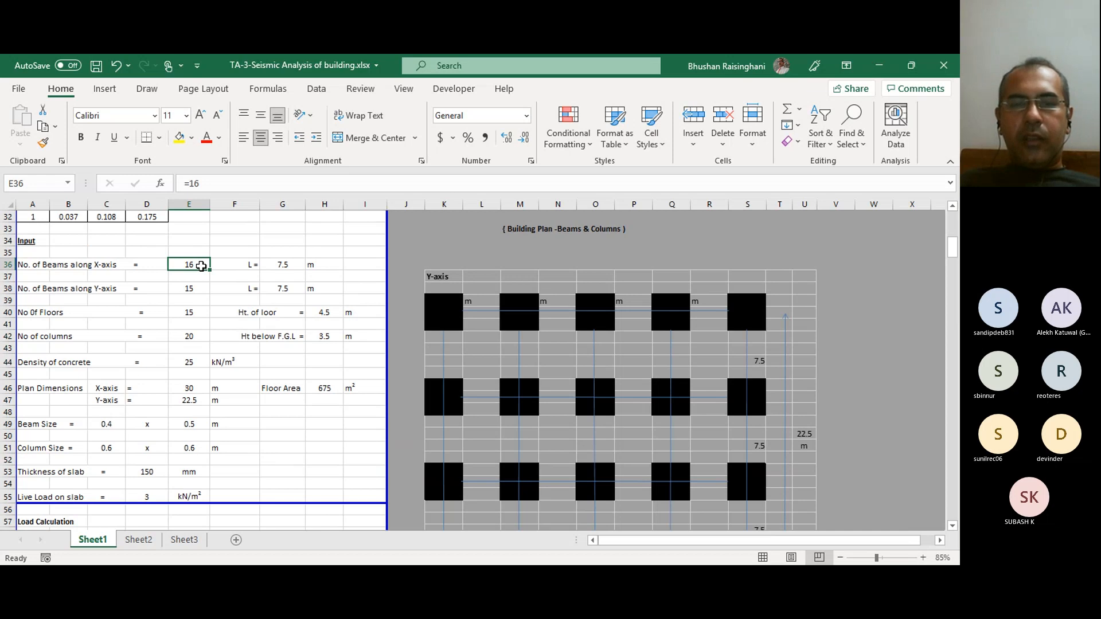
{"action": "left_click", "coordinate": [192, 288]}
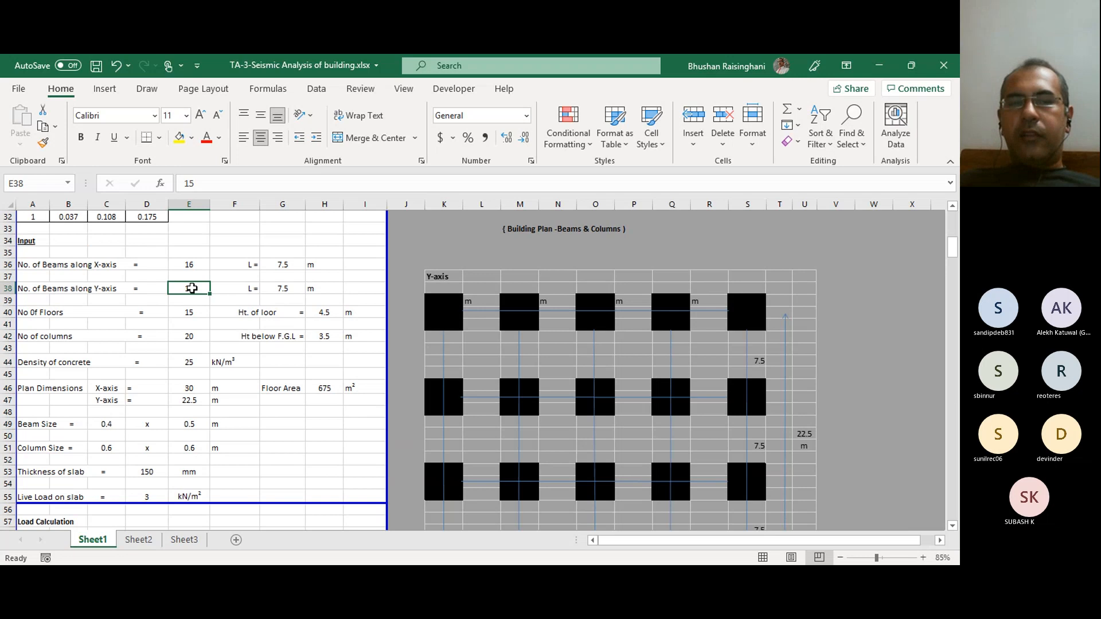
{"action": "left_click", "coordinate": [190, 336]}
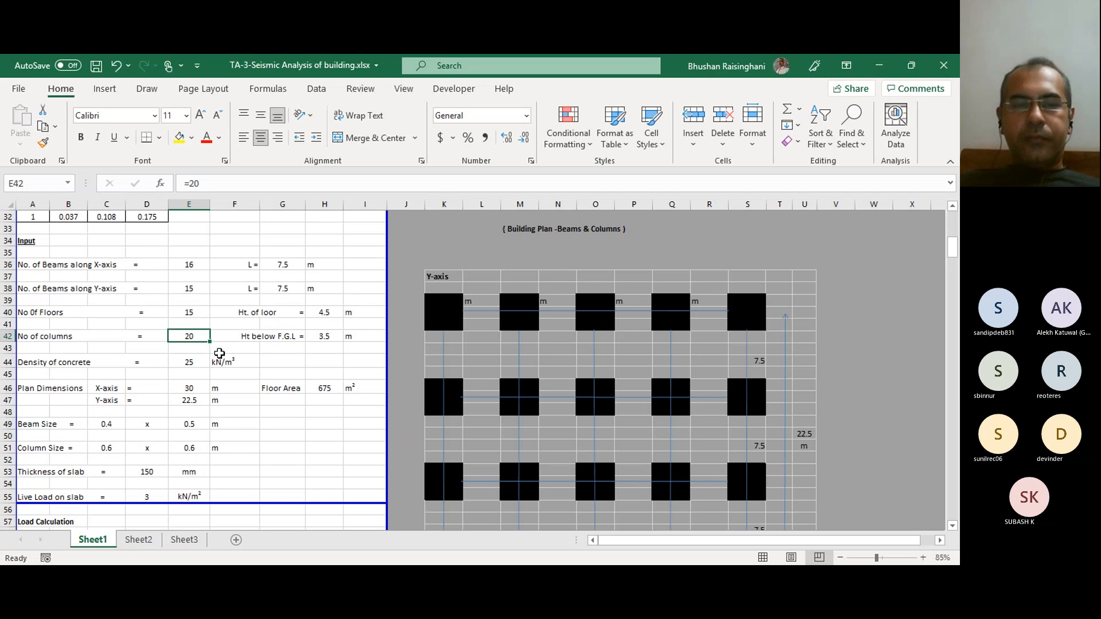
Step: Check the X-axis and Y-axis plan dimensions and the floor area formula in H46
{"action": "scroll", "coordinate": [220, 354], "scroll_direction": "down", "scroll_amount": 1}
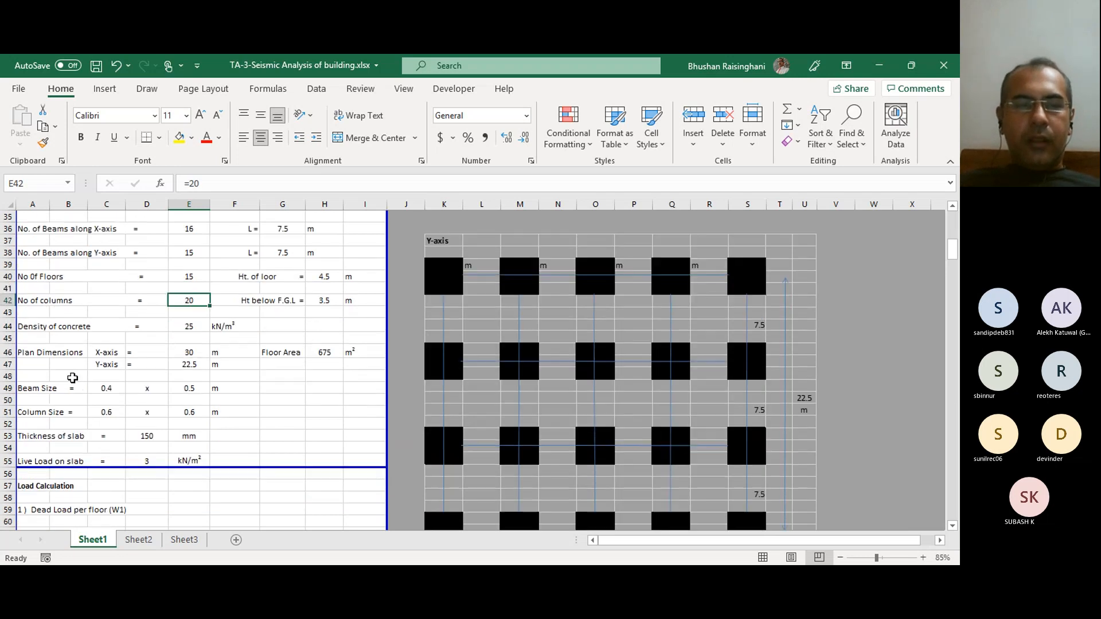
{"action": "left_click", "coordinate": [196, 352]}
{"action": "left_click", "coordinate": [197, 364]}
{"action": "left_click", "coordinate": [279, 352]}
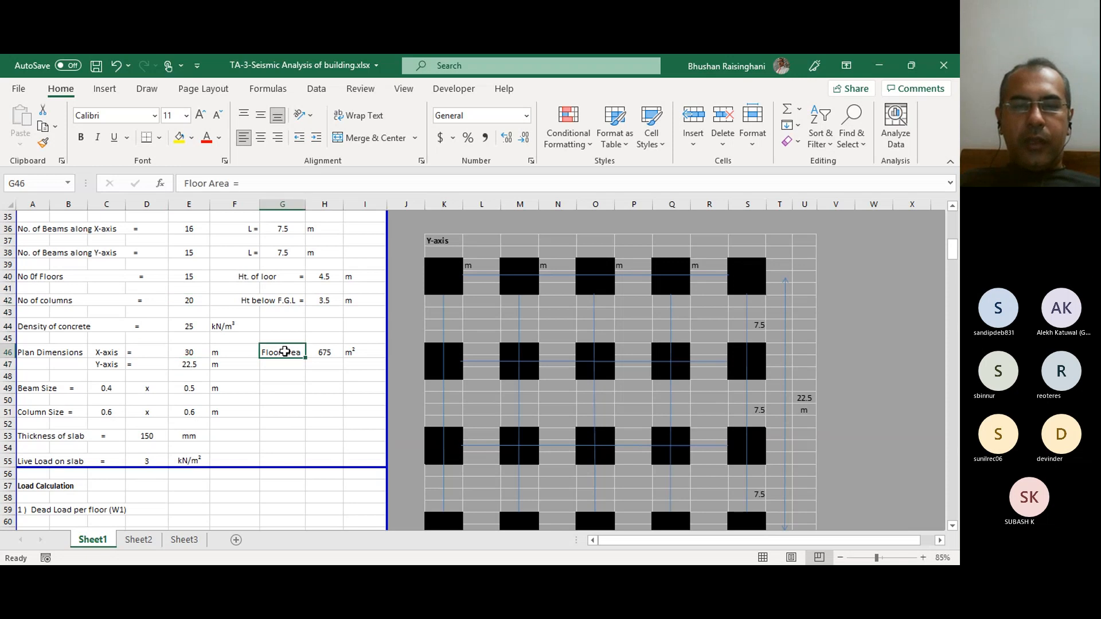
{"action": "left_click", "coordinate": [196, 352]}
{"action": "left_click", "coordinate": [197, 364]}
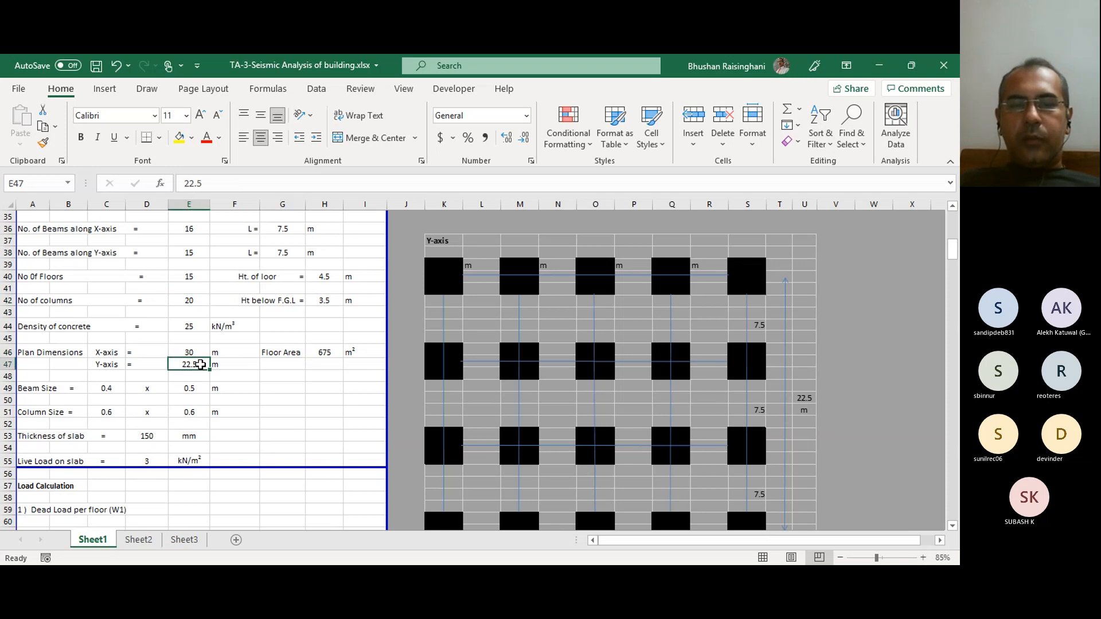
{"action": "left_click", "coordinate": [331, 353]}
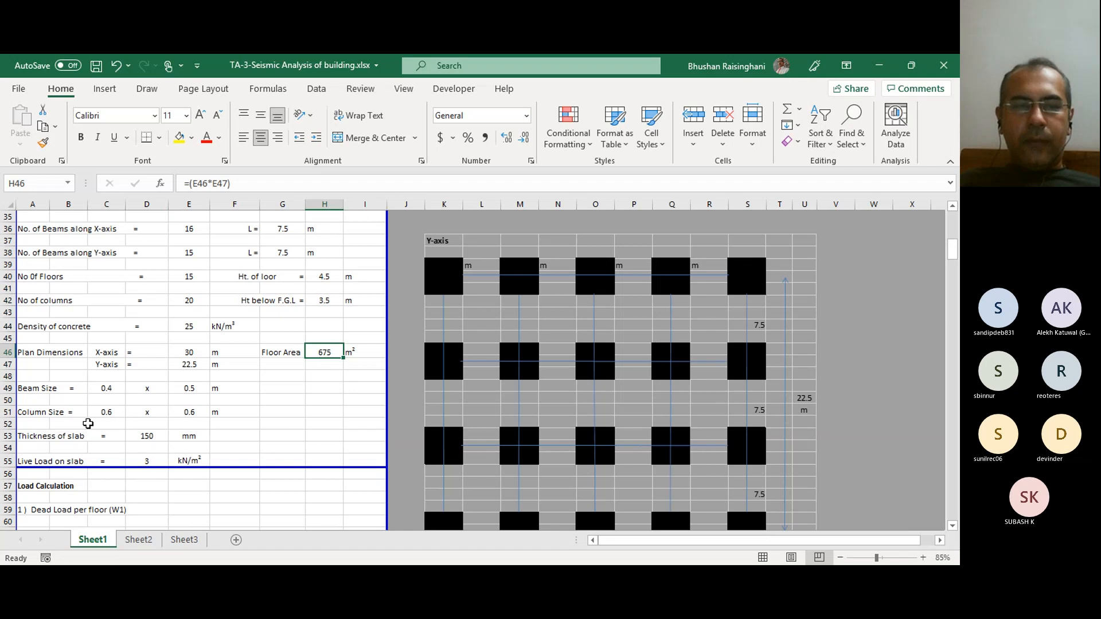
Step: Review the beam size, column size, slab thickness and live load on the slab in the Input section
{"action": "left_click", "coordinate": [112, 388]}
{"action": "left_click", "coordinate": [184, 388]}
{"action": "left_click", "coordinate": [106, 412]}
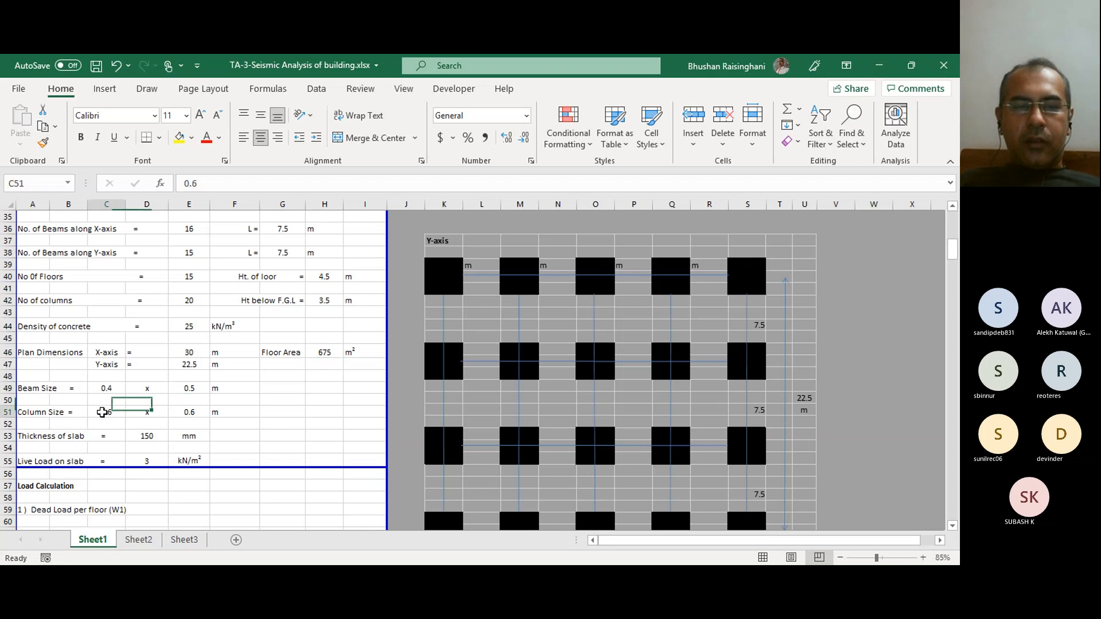
{"action": "left_click", "coordinate": [185, 410]}
{"action": "left_click", "coordinate": [148, 438]}
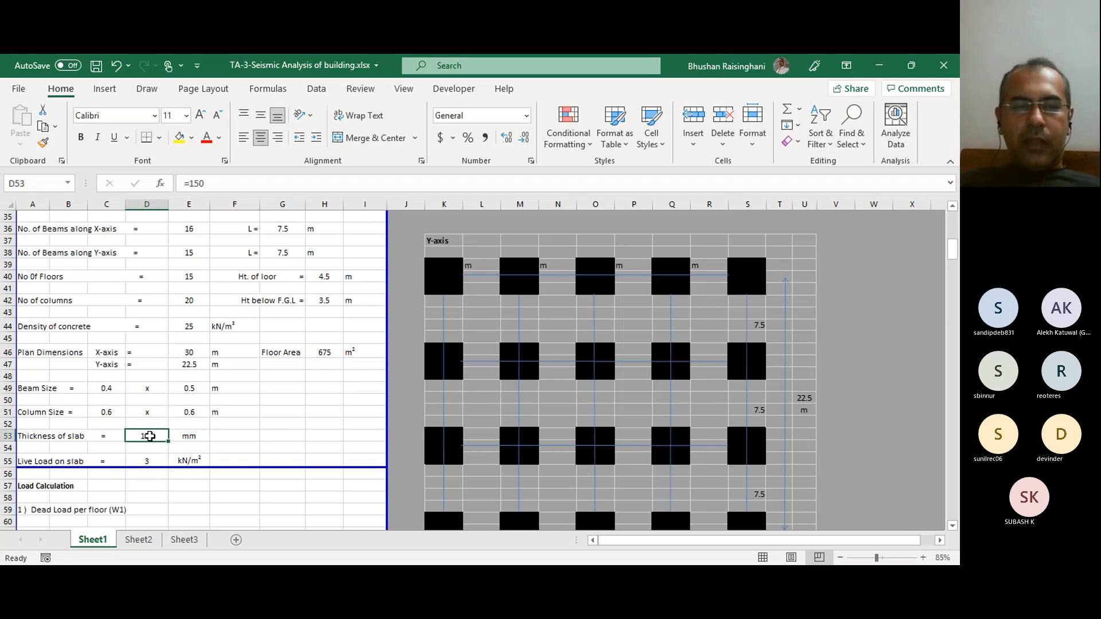
{"action": "left_click", "coordinate": [155, 462]}
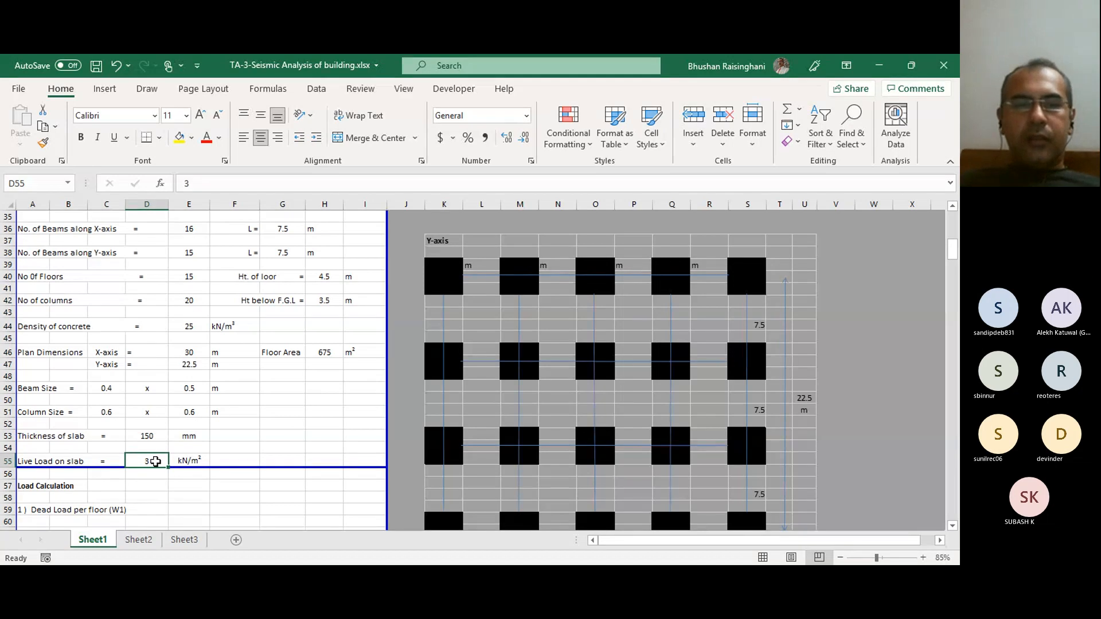
{"action": "scroll", "coordinate": [156, 462], "scroll_direction": "up", "scroll_amount": 2}
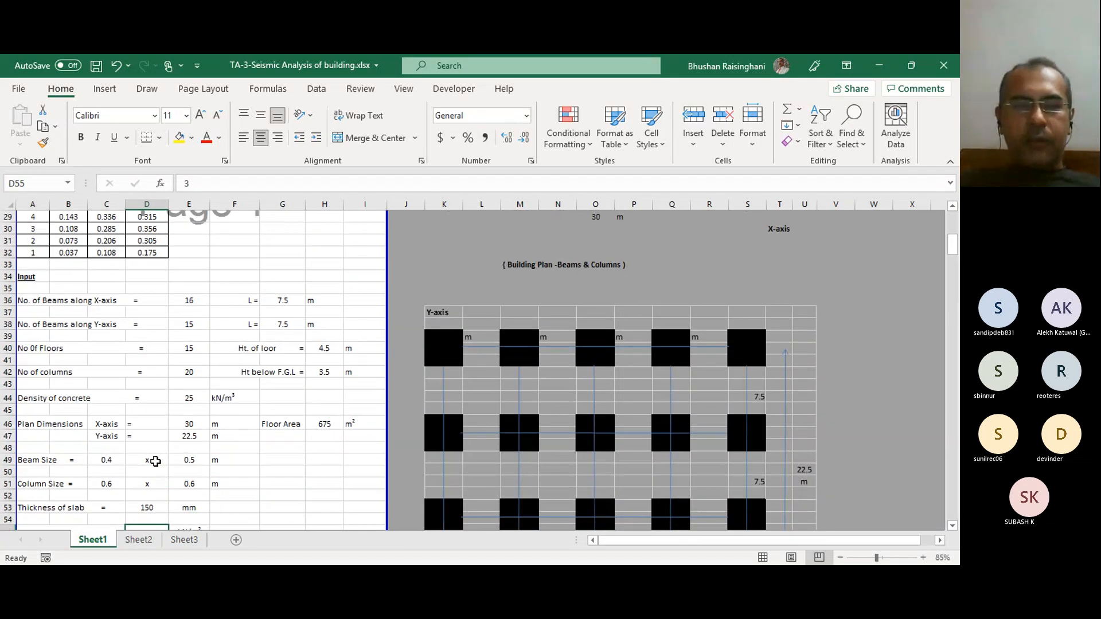
Step: Examine the dead load per floor calculations for the slab and for the beams along the X-axis and Y-axis
{"action": "scroll", "coordinate": [156, 462], "scroll_direction": "down", "scroll_amount": 9}
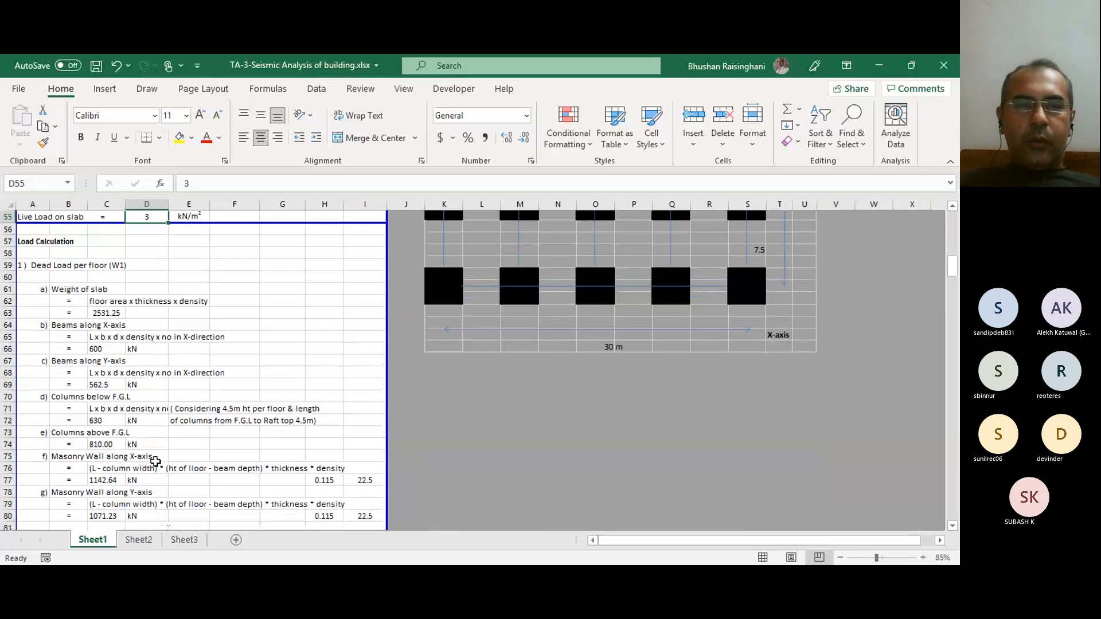
{"action": "left_click", "coordinate": [56, 276]}
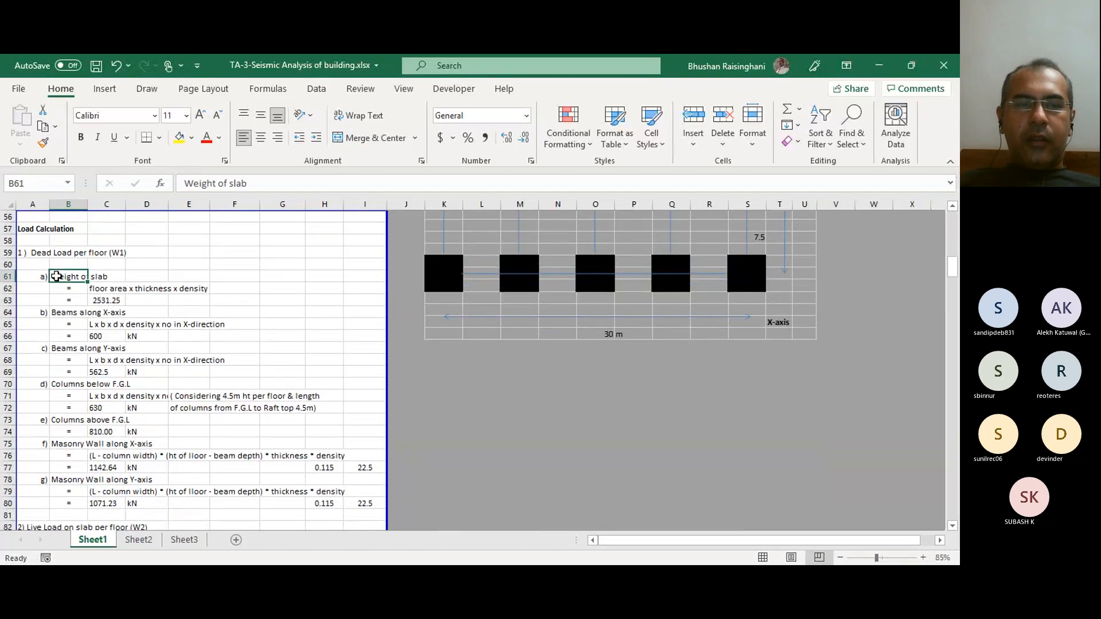
{"action": "left_click", "coordinate": [6, 276]}
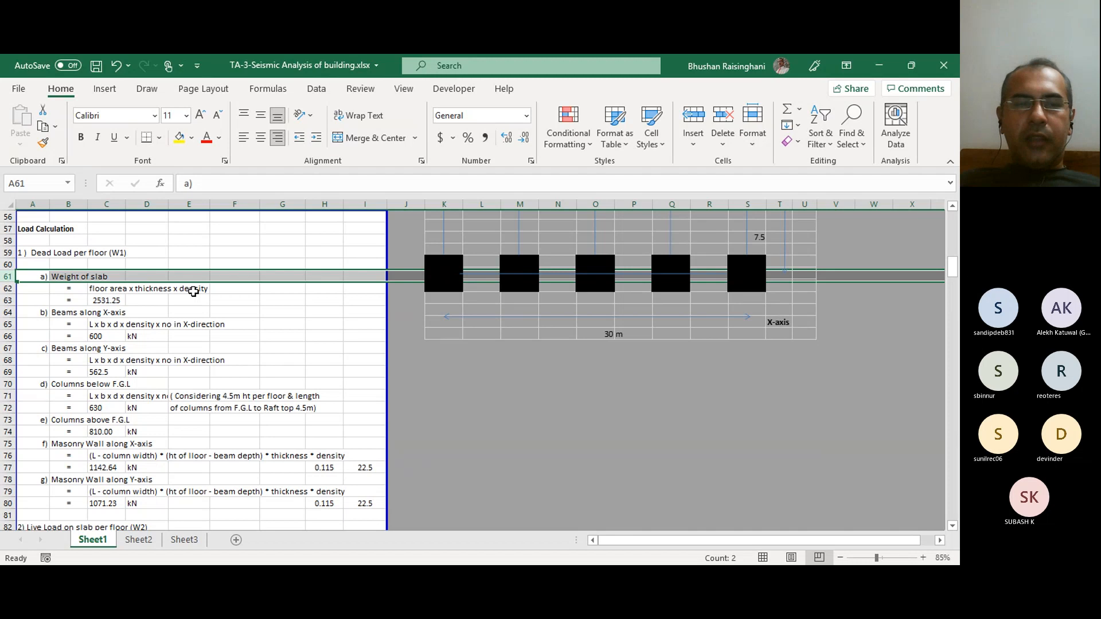
{"action": "left_click", "coordinate": [6, 312]}
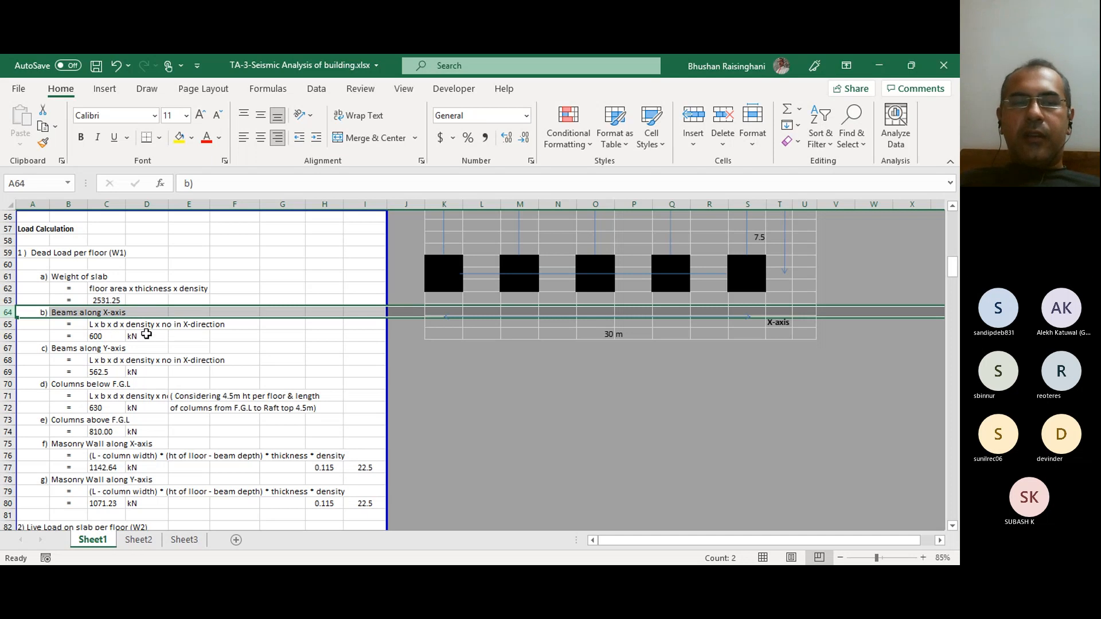
{"action": "left_click", "coordinate": [110, 335]}
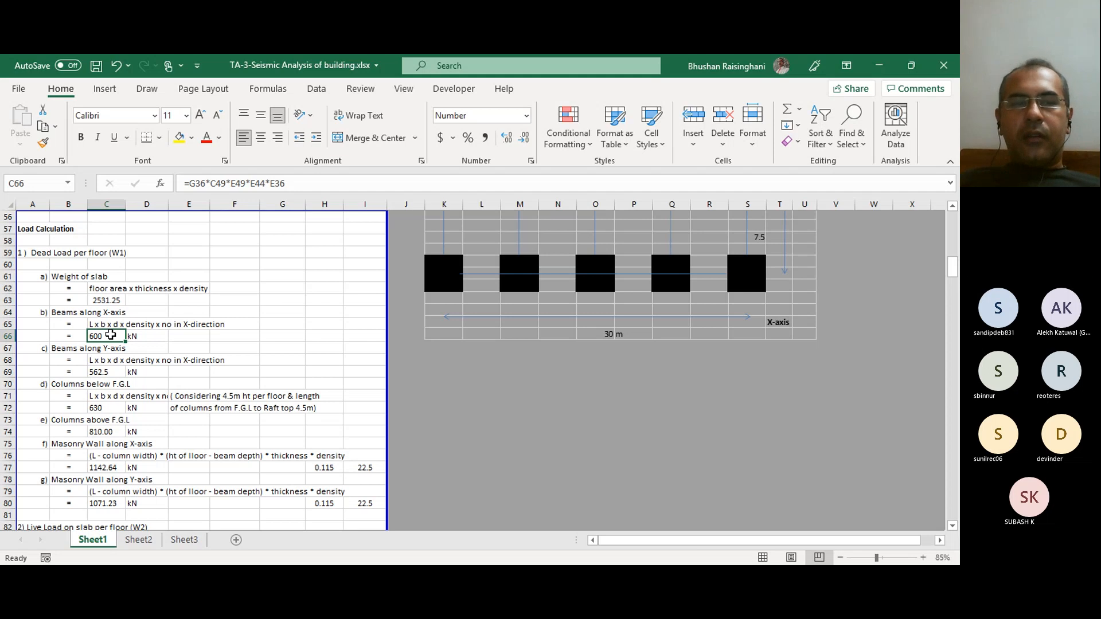
{"action": "scroll", "coordinate": [129, 365], "scroll_direction": "down", "scroll_amount": 1}
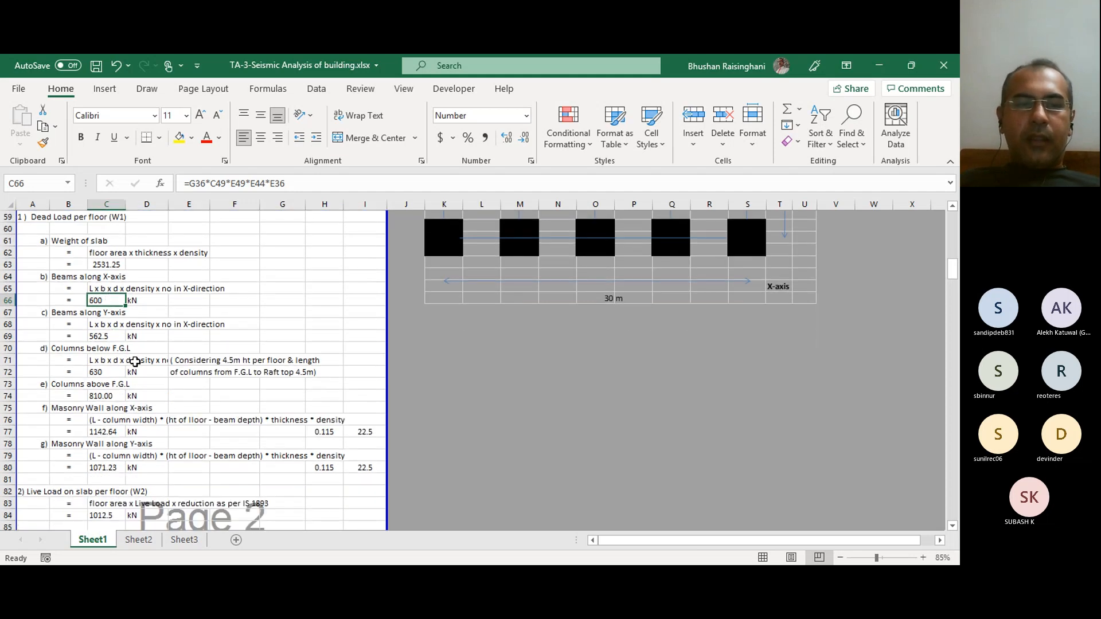
{"action": "left_click", "coordinate": [108, 336]}
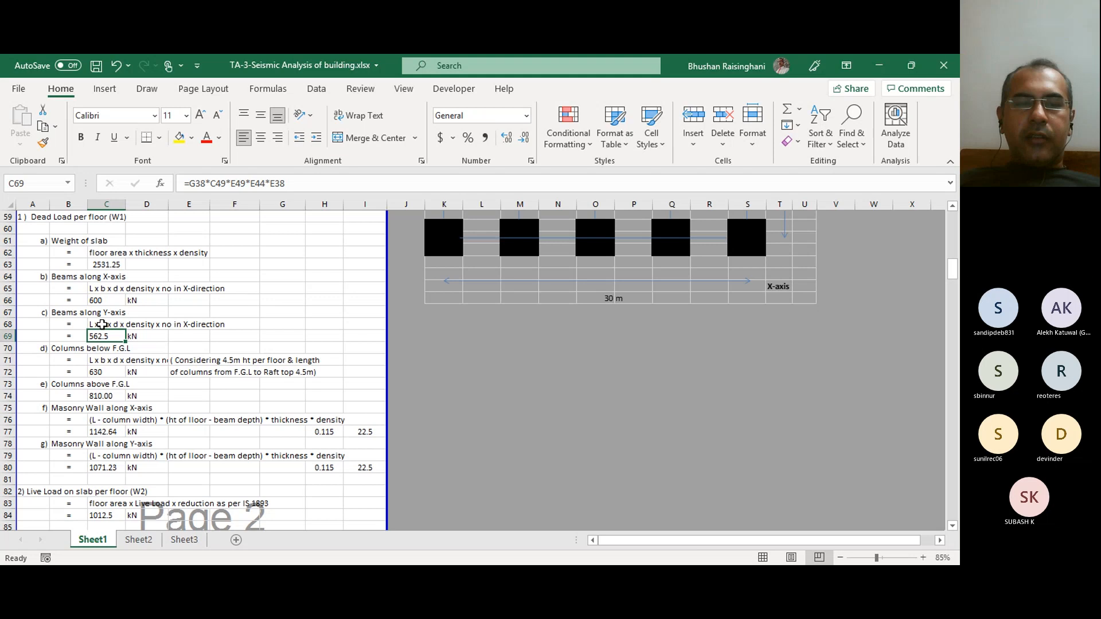
Step: Examine the weight formulas for the columns below F.G.L in C72 and above F.G.L in C74
{"action": "scroll", "coordinate": [163, 355], "scroll_direction": "down", "scroll_amount": 1}
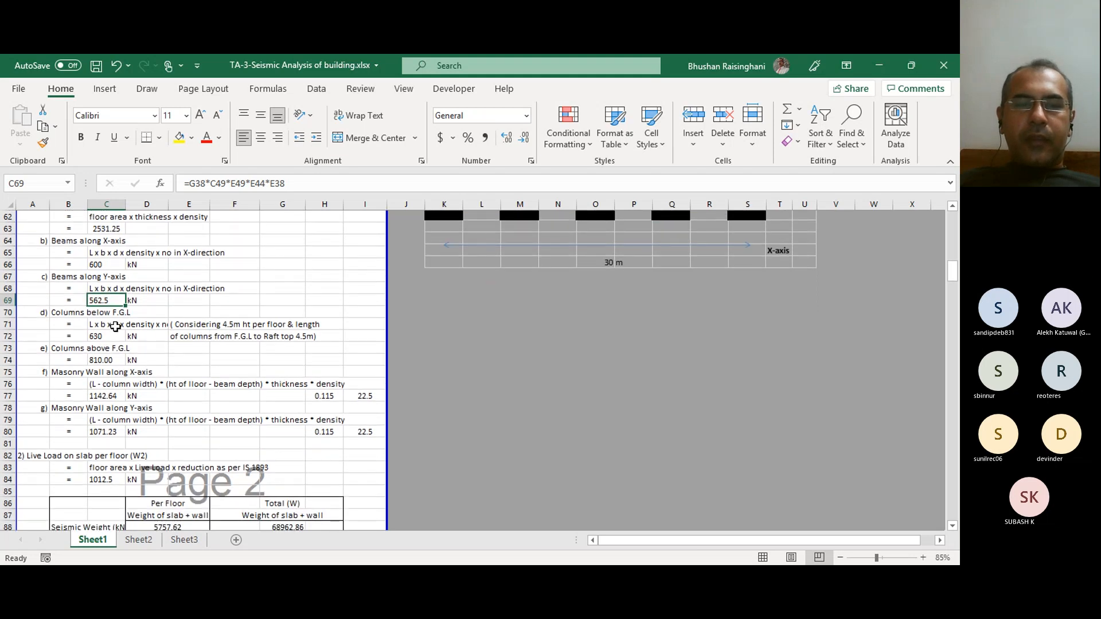
{"action": "left_click", "coordinate": [113, 325]}
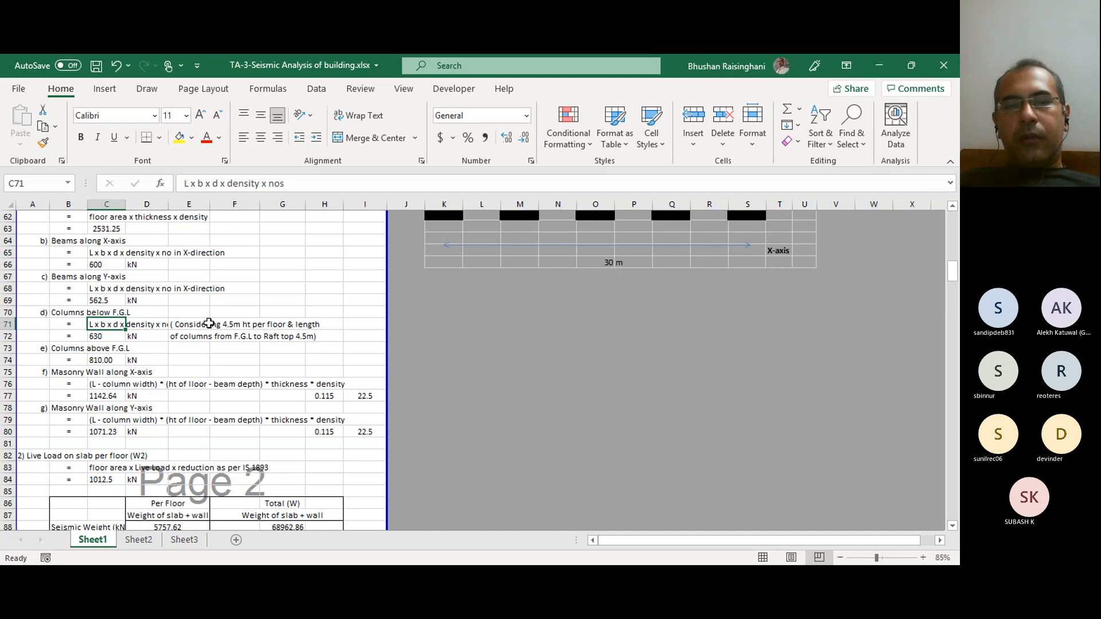
{"action": "left_click", "coordinate": [95, 336]}
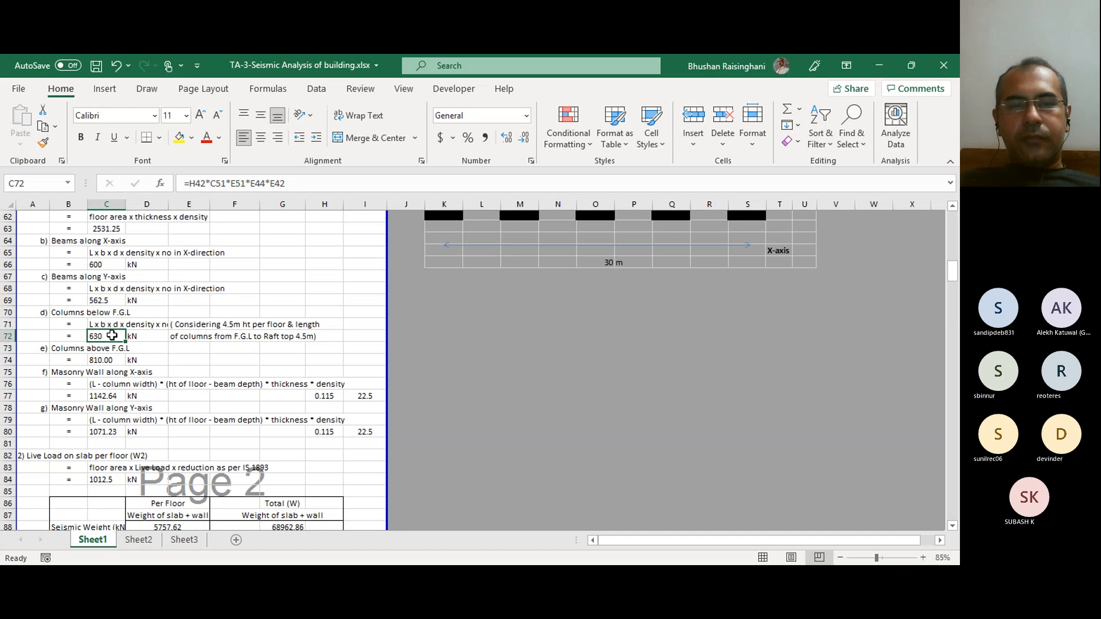
{"action": "left_click", "coordinate": [103, 324]}
{"action": "scroll", "coordinate": [140, 360], "scroll_direction": "down", "scroll_amount": 1}
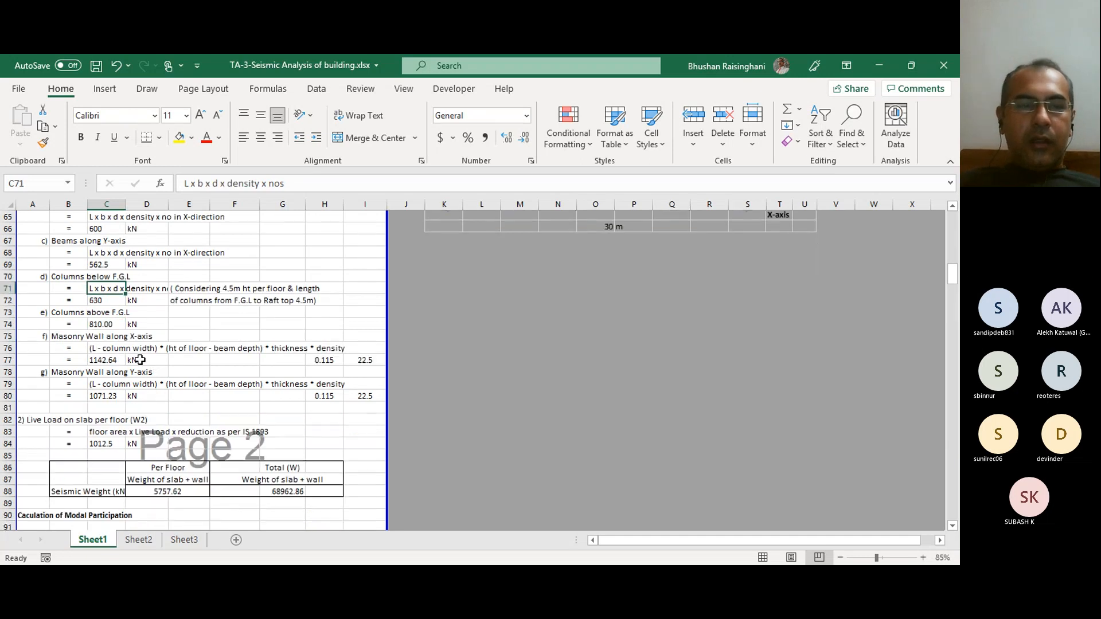
{"action": "left_click", "coordinate": [102, 325]}
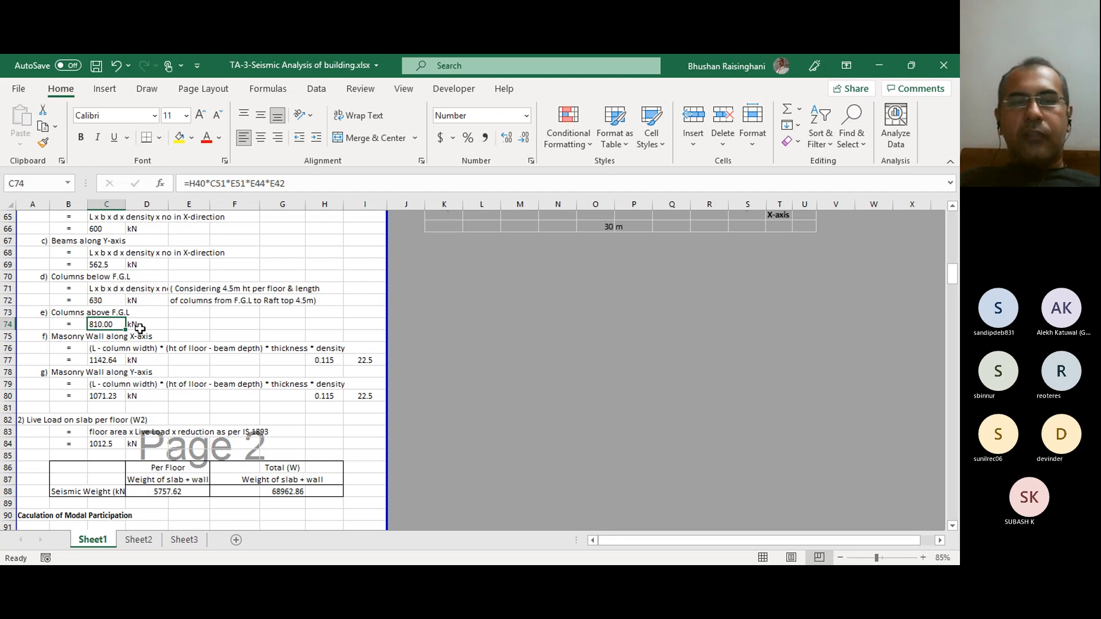
Step: Examine the masonry wall weight calculations along the X-axis and Y-axis, including the formula in C77
{"action": "scroll", "coordinate": [169, 357], "scroll_direction": "down", "scroll_amount": 1}
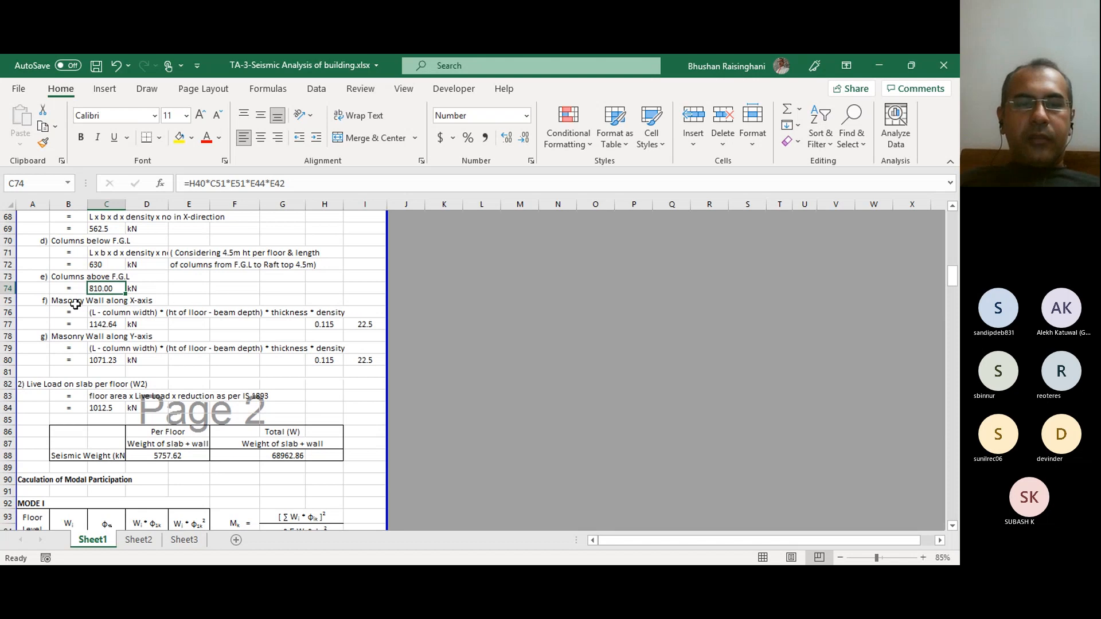
{"action": "left_click", "coordinate": [100, 324]}
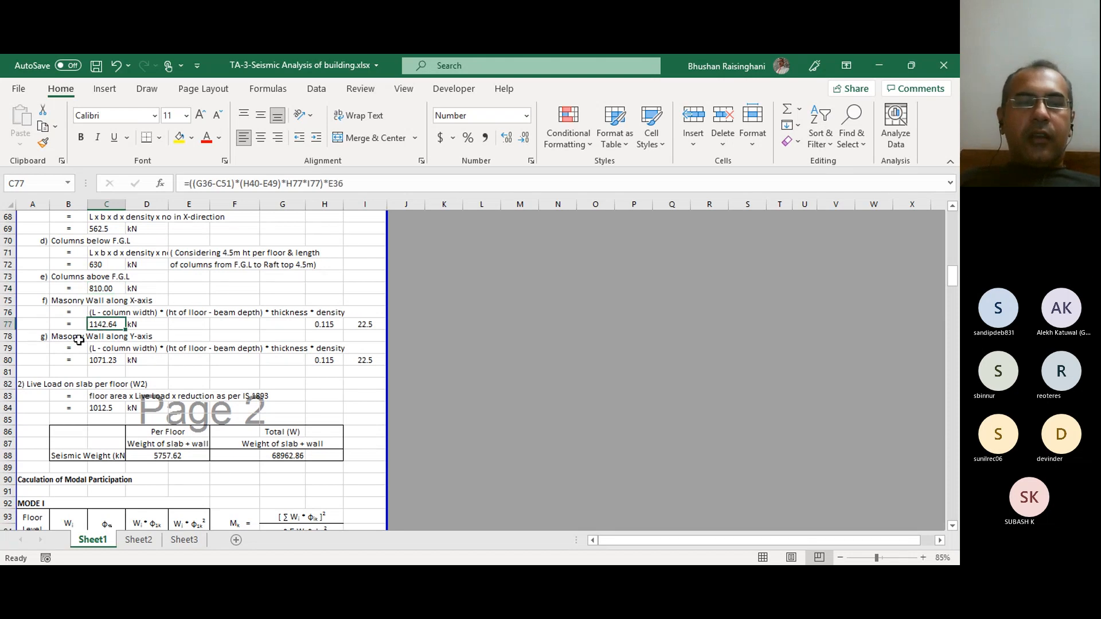
{"action": "left_click", "coordinate": [132, 303]}
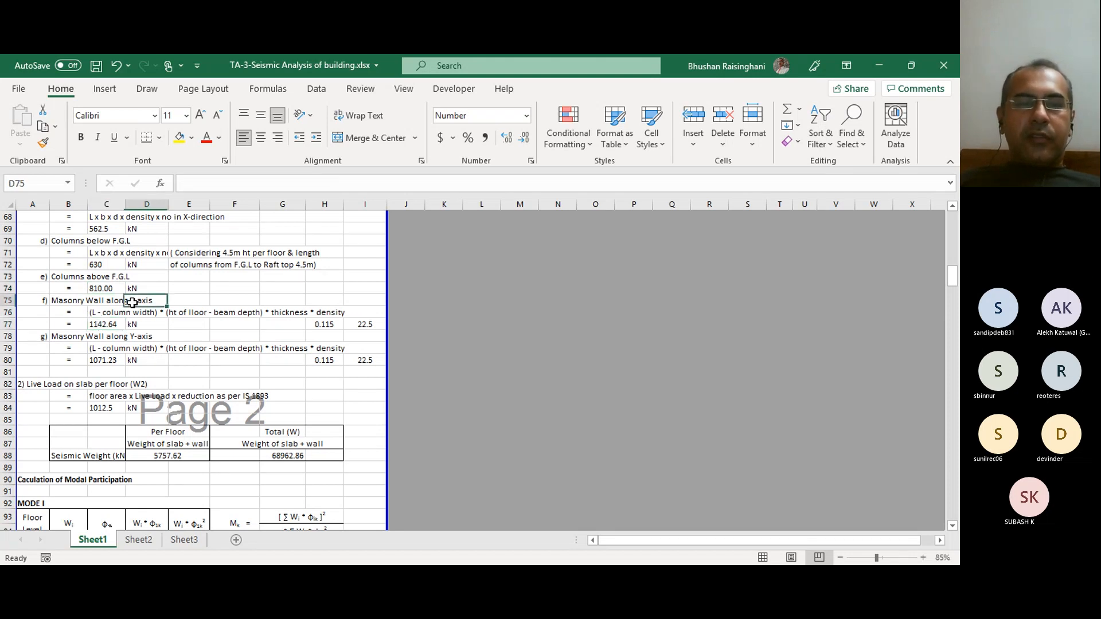
{"action": "left_click", "coordinate": [135, 339]}
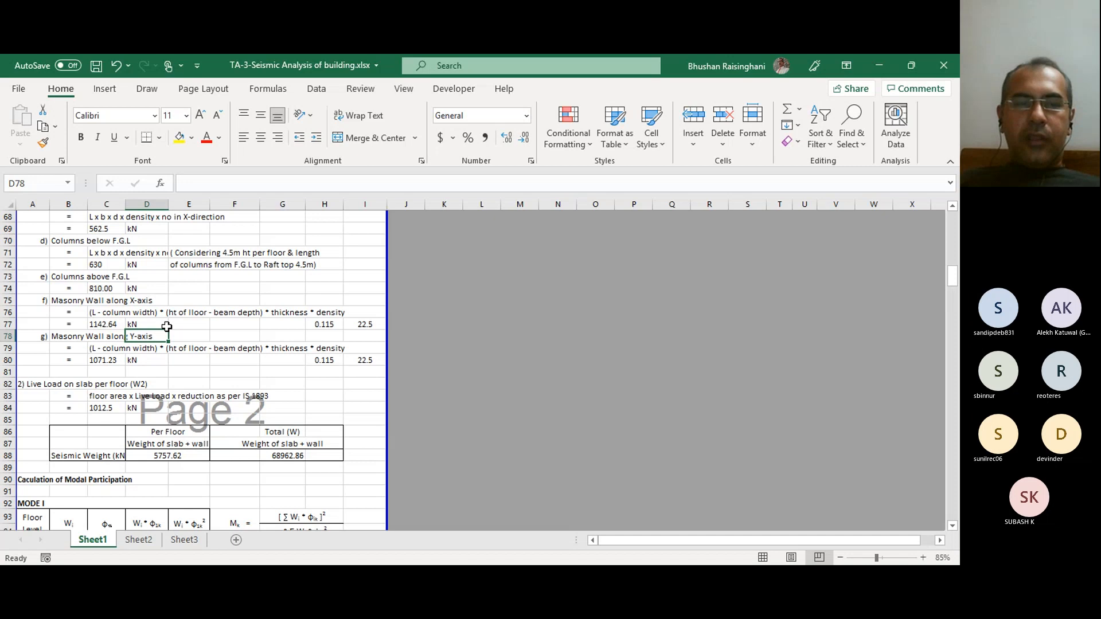
Step: Review the live load on slab per floor (W2) section, including the floor area, live load and IS 1893 reduction expression in row 83
{"action": "scroll", "coordinate": [102, 334], "scroll_direction": "down", "scroll_amount": 1}
{"action": "scroll", "coordinate": [49, 340], "scroll_direction": "down", "scroll_amount": 1}
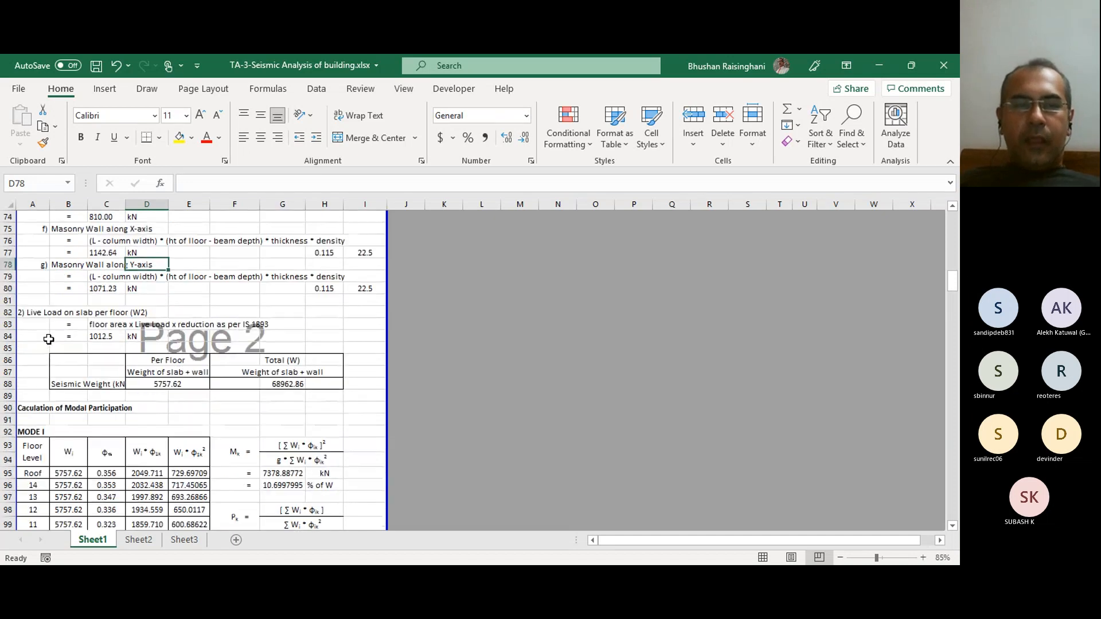
{"action": "scroll", "coordinate": [49, 339], "scroll_direction": "up", "scroll_amount": 6}
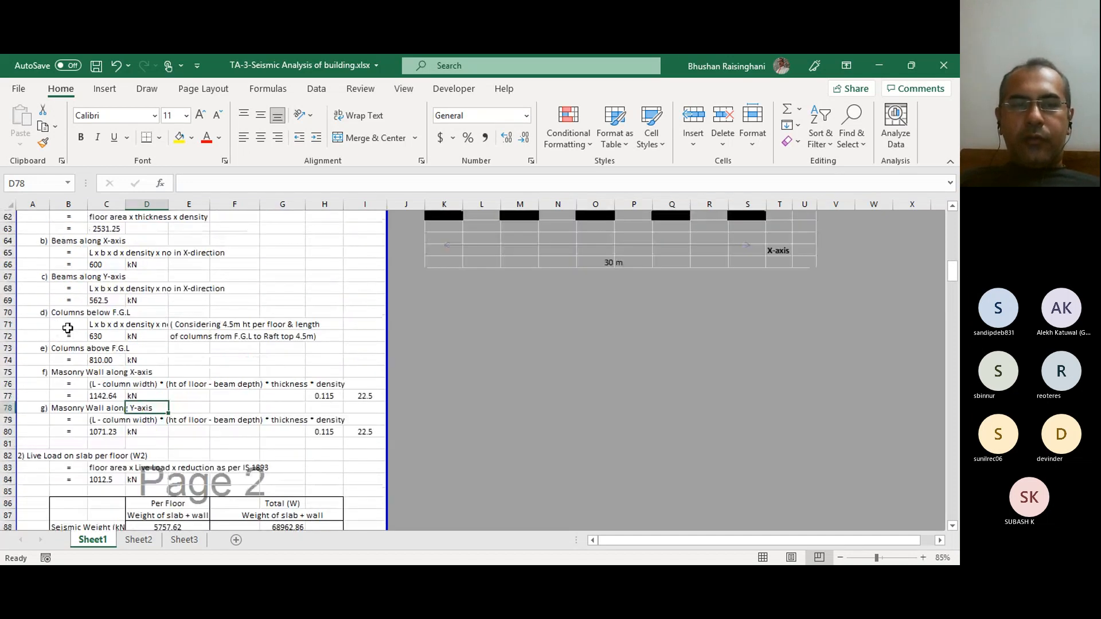
{"action": "scroll", "coordinate": [80, 338], "scroll_direction": "down", "scroll_amount": 6}
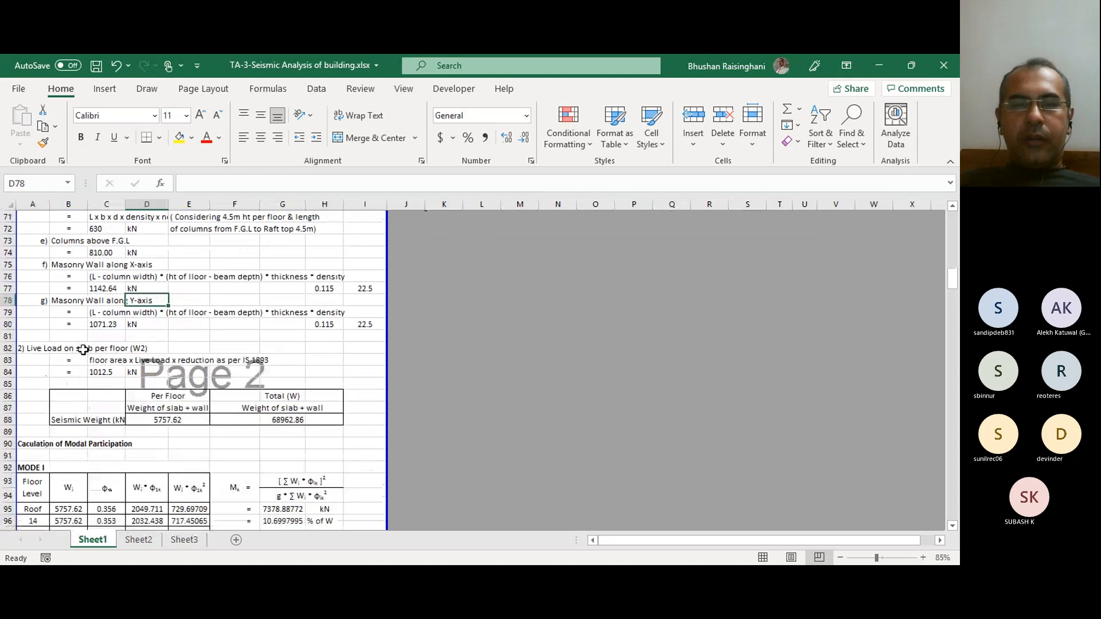
{"action": "scroll", "coordinate": [84, 350], "scroll_direction": "down", "scroll_amount": 1}
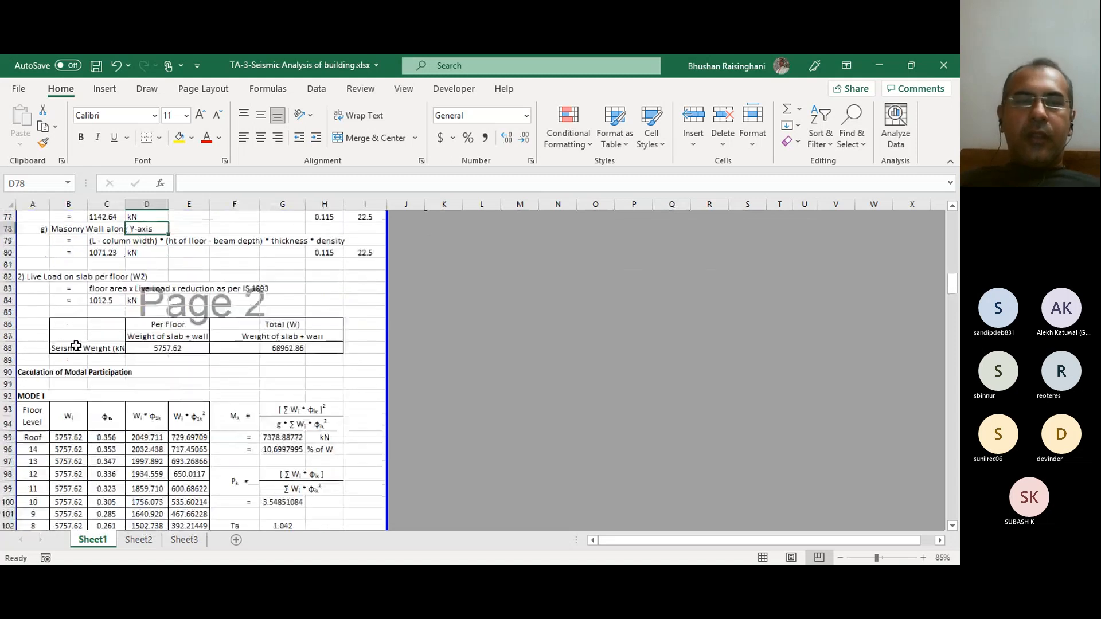
{"action": "left_click", "coordinate": [36, 277]}
{"action": "left_click", "coordinate": [8, 277]}
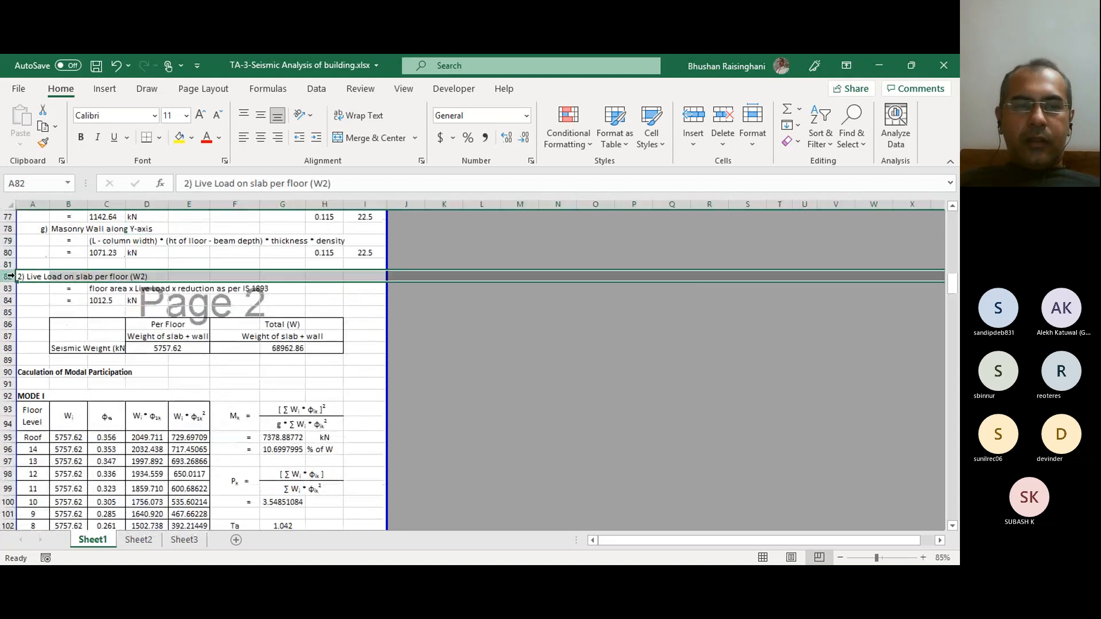
{"action": "left_click", "coordinate": [107, 289]}
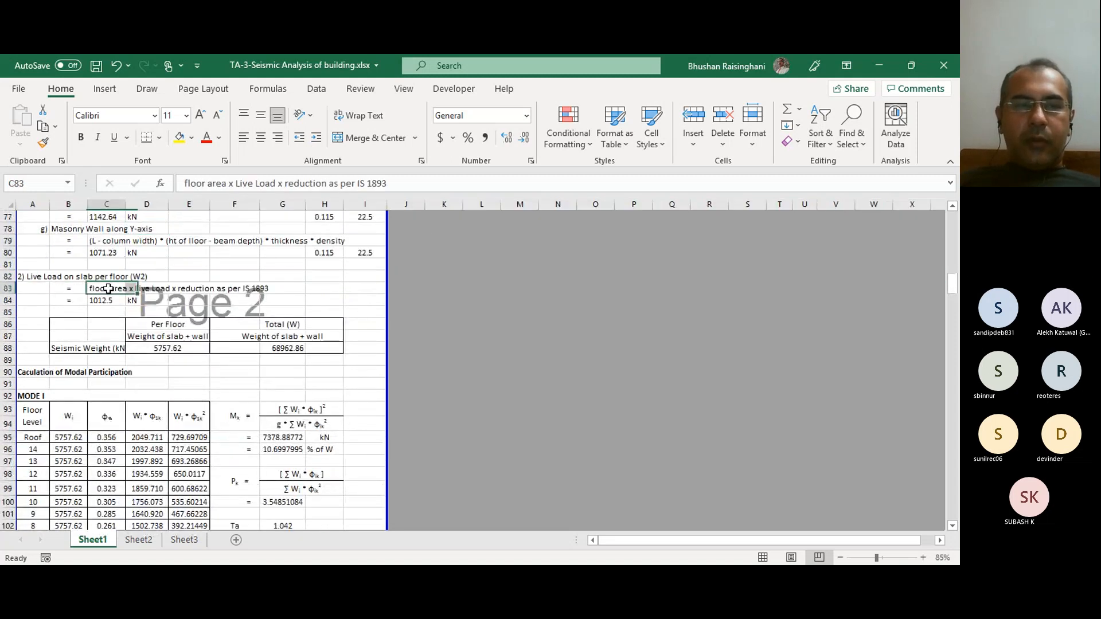
{"action": "left_click", "coordinate": [153, 288]}
{"action": "left_click", "coordinate": [198, 289]}
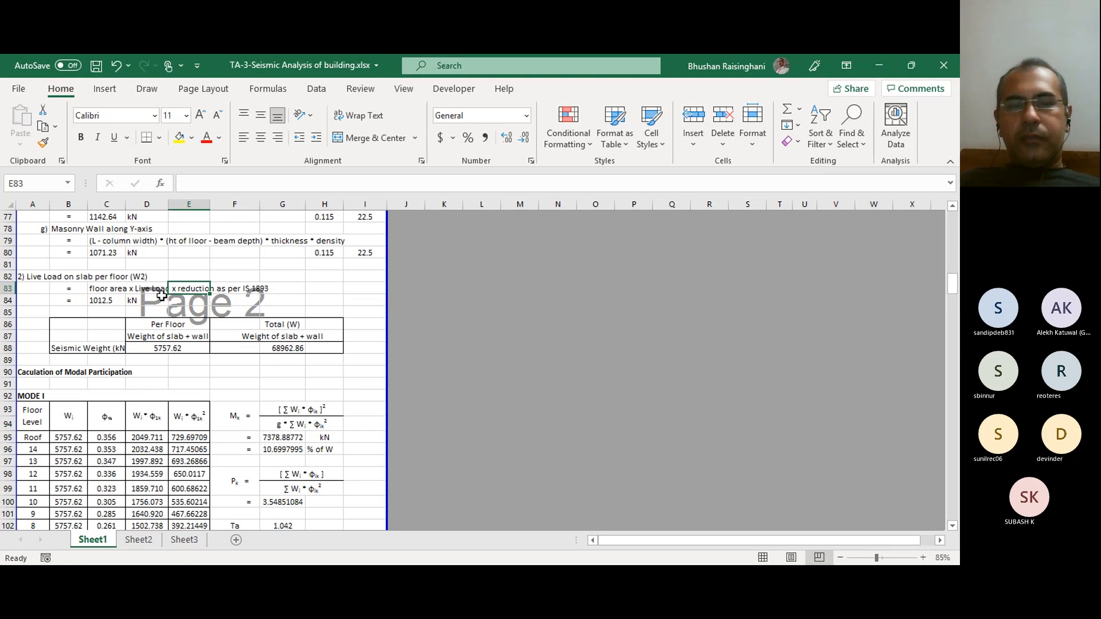
Step: Inspect the per-floor seismic weight formula in D88 and trace its referenced slab, live load and masonry wall cells
{"action": "scroll", "coordinate": [147, 324], "scroll_direction": "down", "scroll_amount": 1}
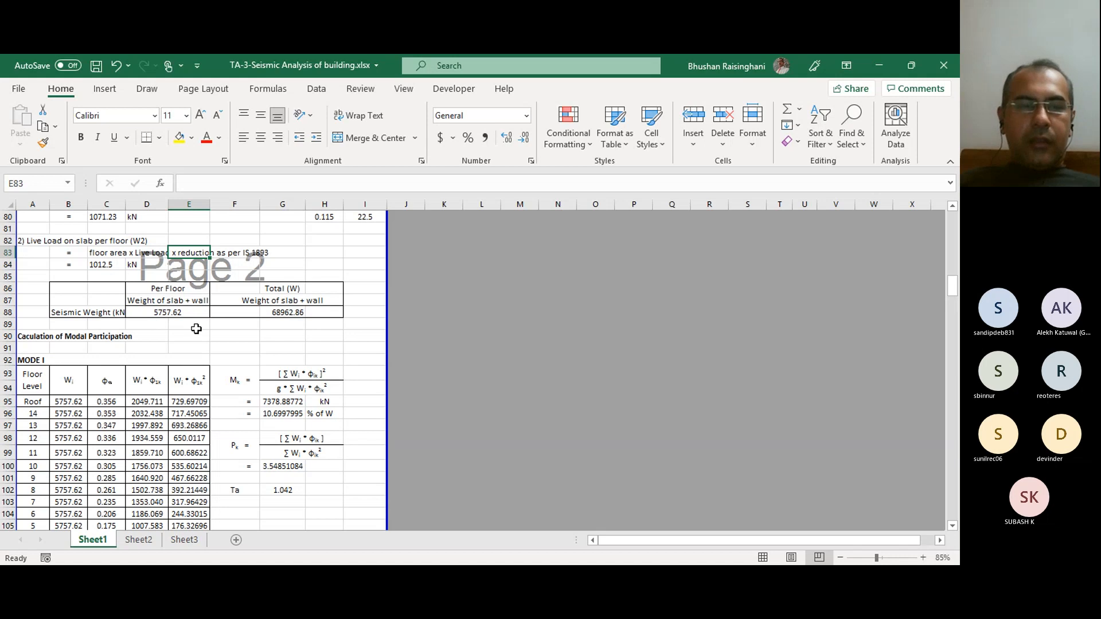
{"action": "left_click", "coordinate": [157, 313]}
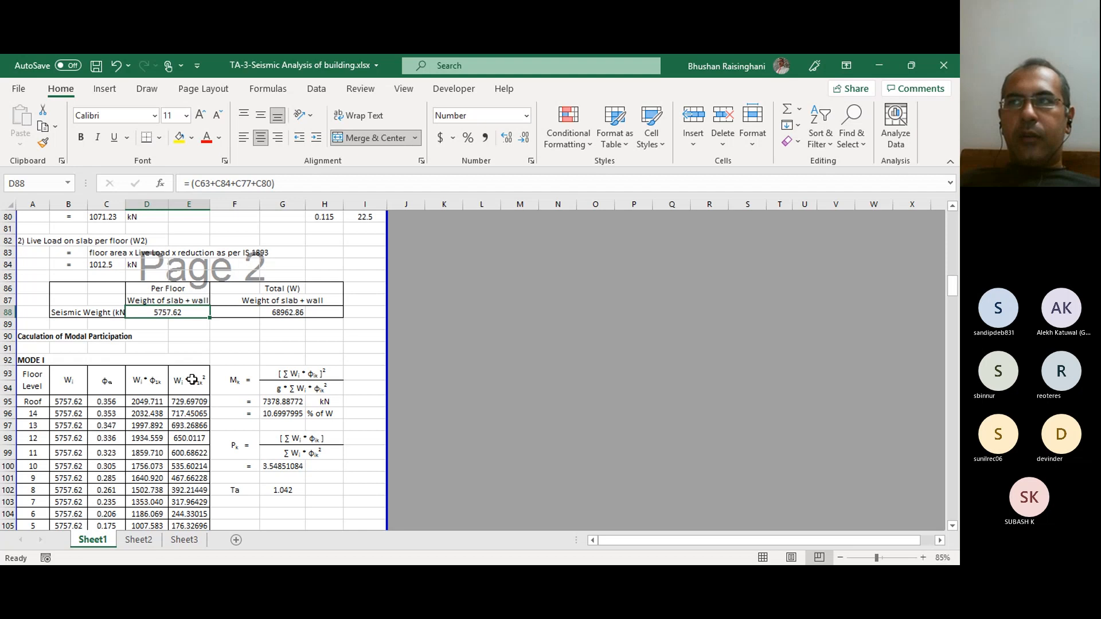
{"action": "key", "text": "F2"}
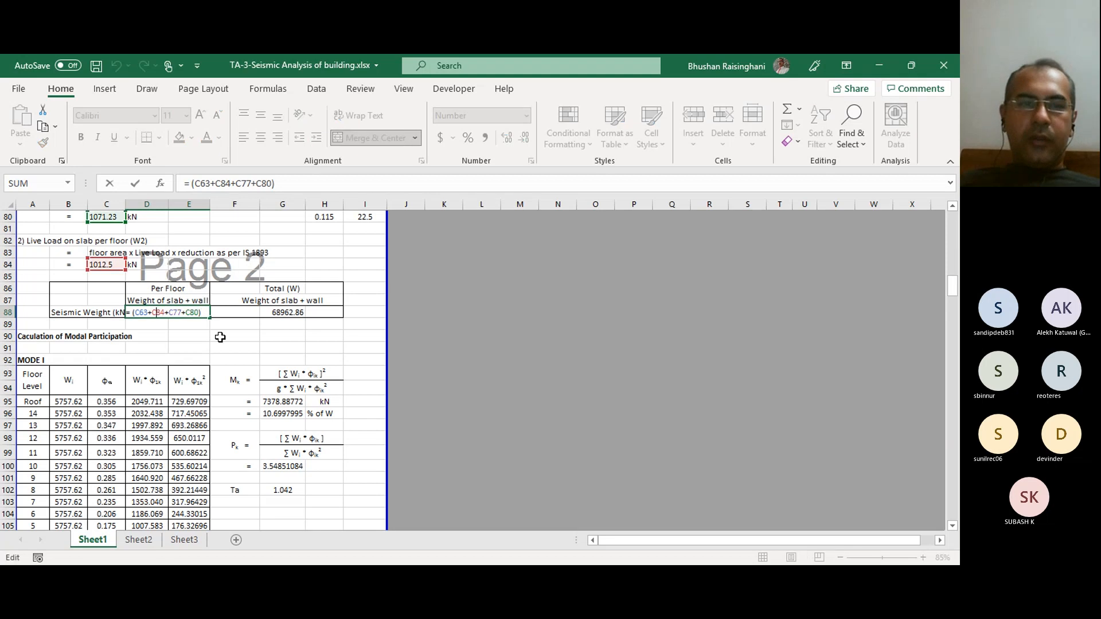
{"action": "scroll", "coordinate": [221, 337], "scroll_direction": "up", "scroll_amount": 2}
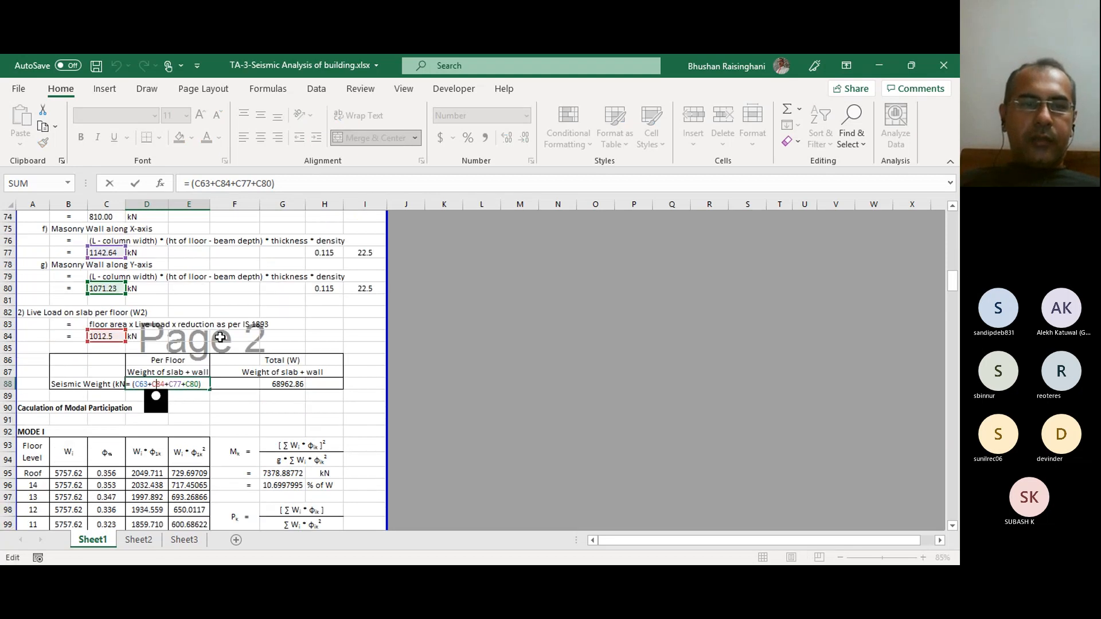
{"action": "scroll", "coordinate": [221, 338], "scroll_direction": "up", "scroll_amount": 5}
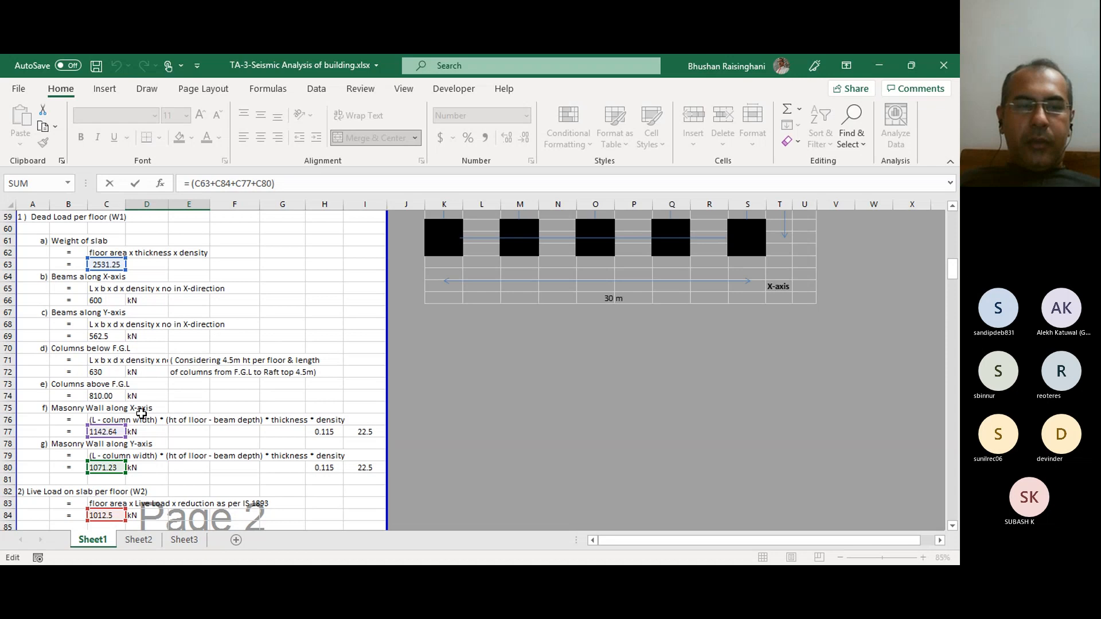
{"action": "scroll", "coordinate": [142, 413], "scroll_direction": "down", "scroll_amount": 1}
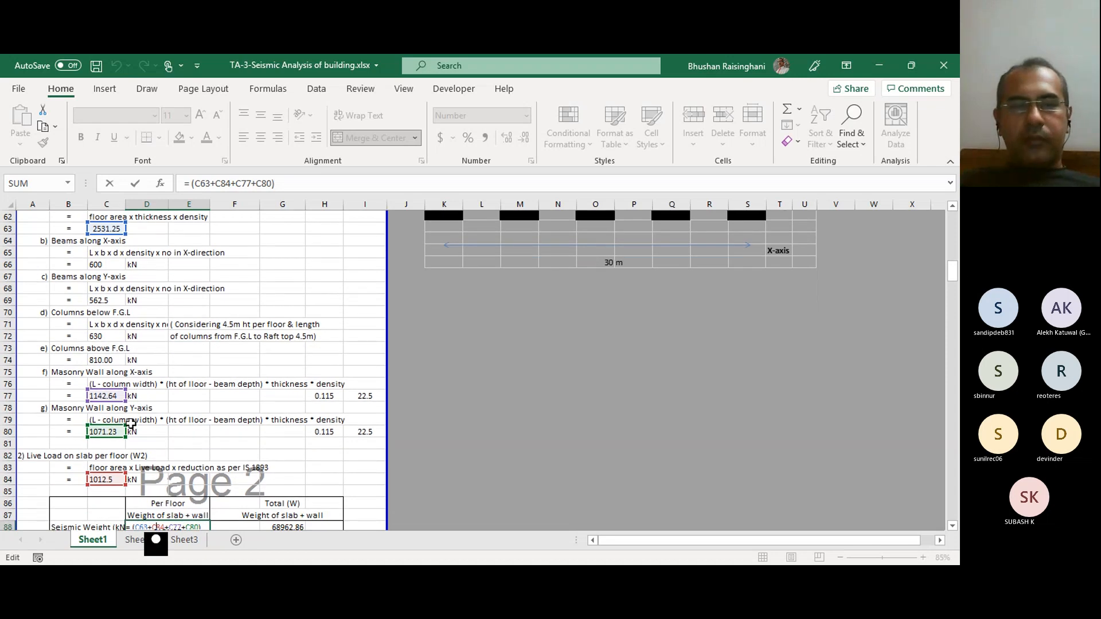
{"action": "scroll", "coordinate": [200, 413], "scroll_direction": "down", "scroll_amount": 1}
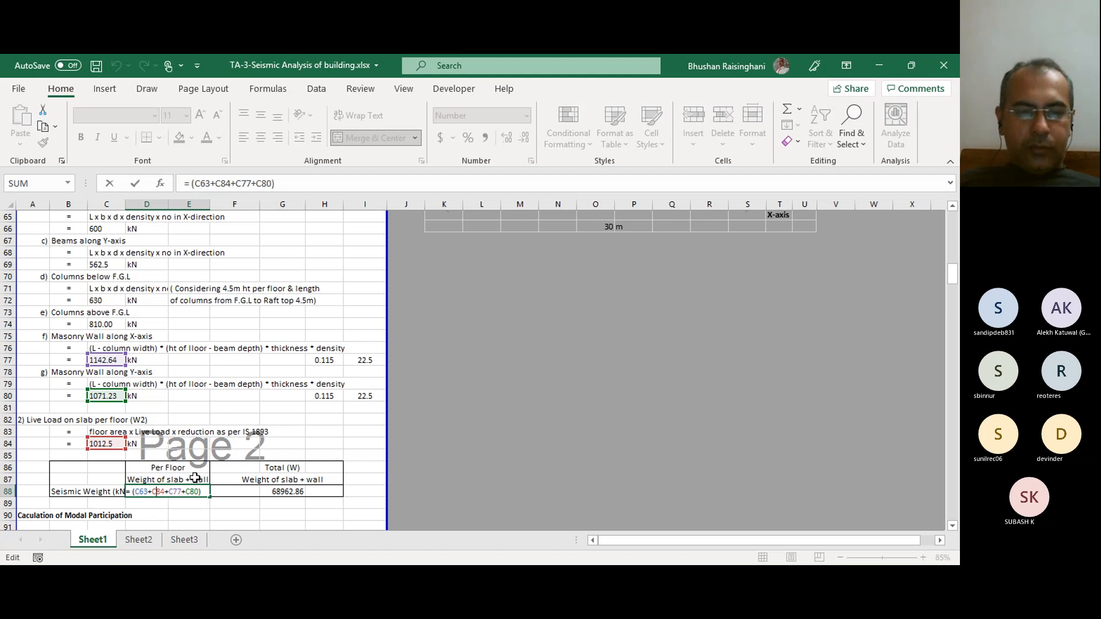
{"action": "key", "text": "Escape"}
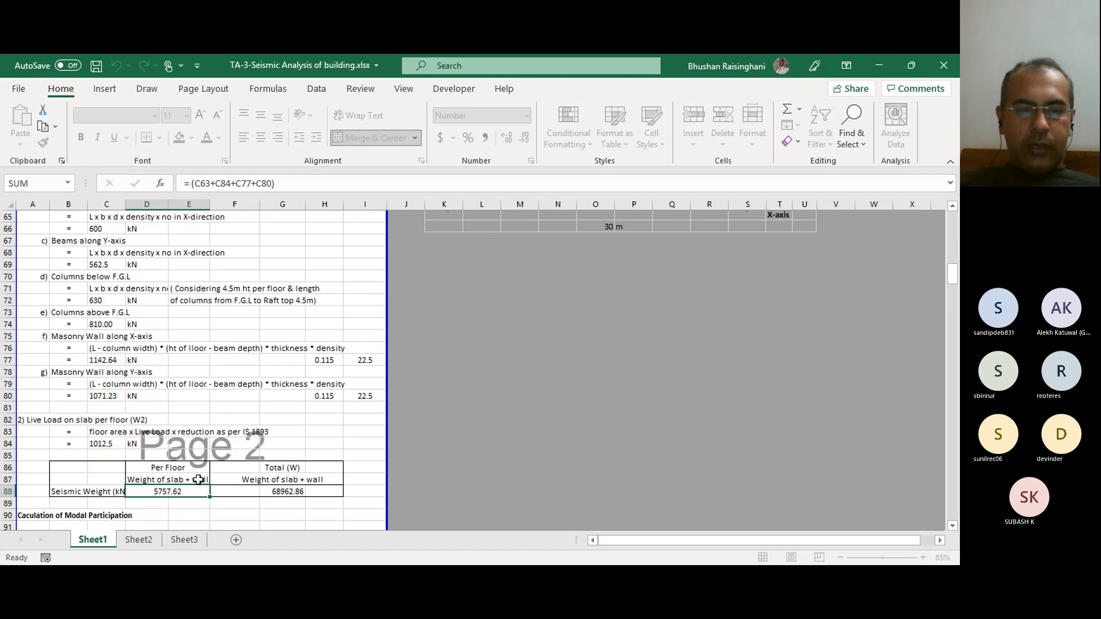
Step: Inspect the total seismic weight (W) formula in G88 and trace the cells it references
{"action": "scroll", "coordinate": [198, 479], "scroll_direction": "down", "scroll_amount": 2}
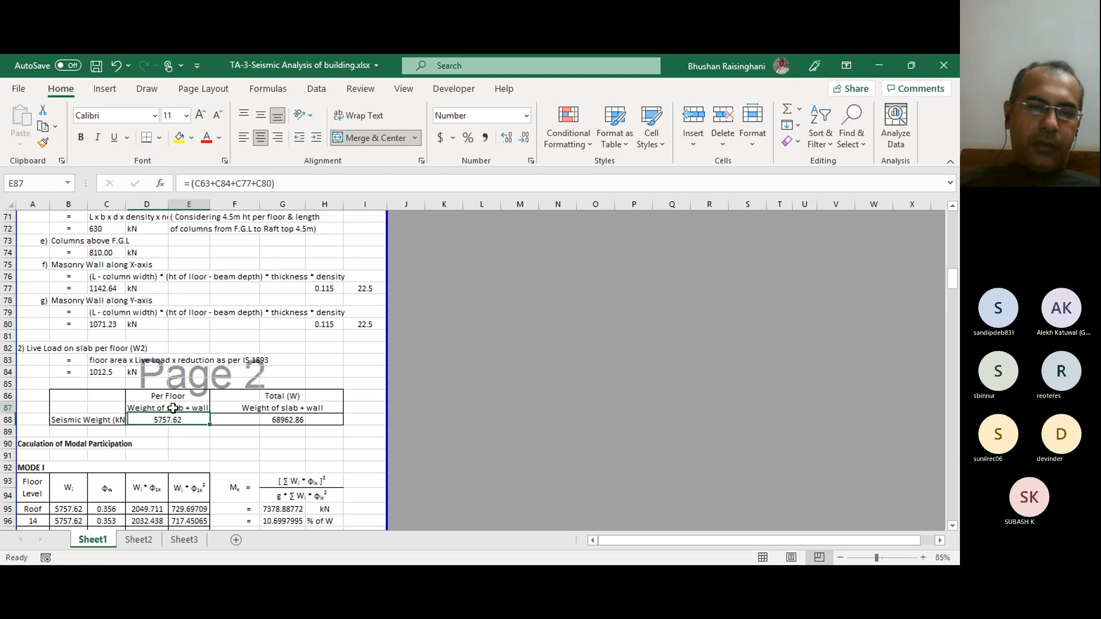
{"action": "left_click", "coordinate": [173, 409]}
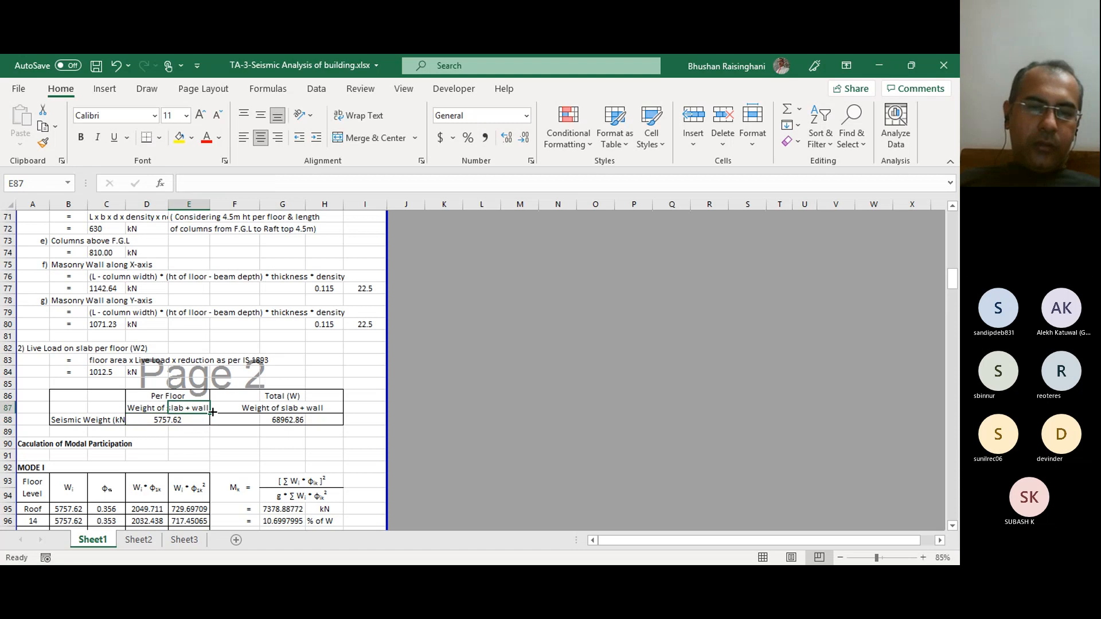
{"action": "left_click", "coordinate": [285, 422]}
{"action": "double_click", "coordinate": [283, 423]}
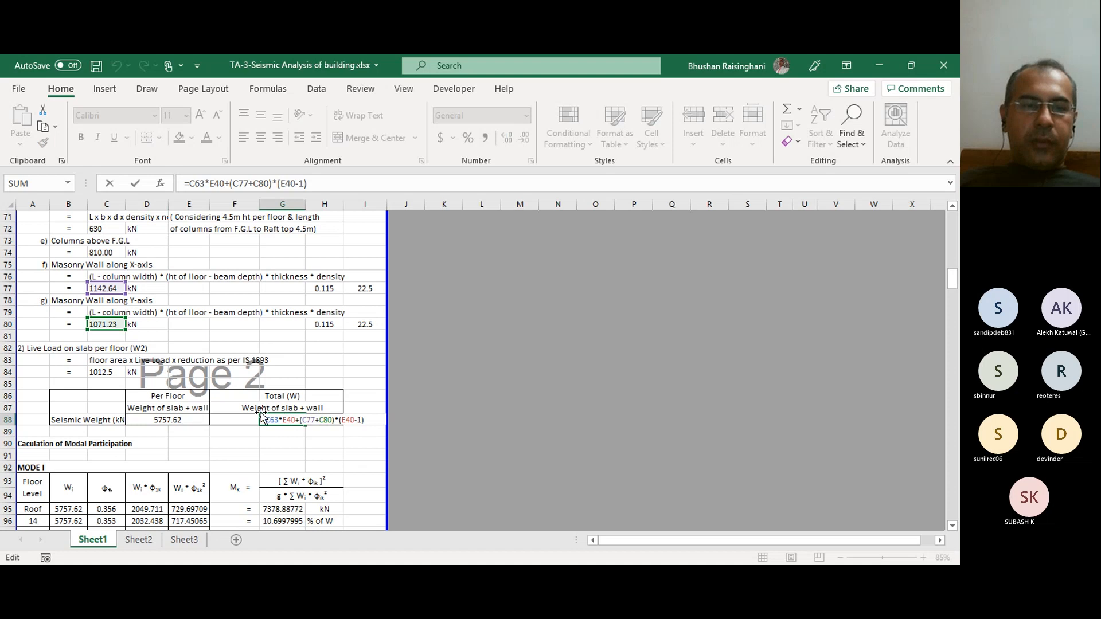
{"action": "scroll", "coordinate": [259, 410], "scroll_direction": "up", "scroll_amount": 4}
{"action": "scroll", "coordinate": [257, 406], "scroll_direction": "down", "scroll_amount": 3}
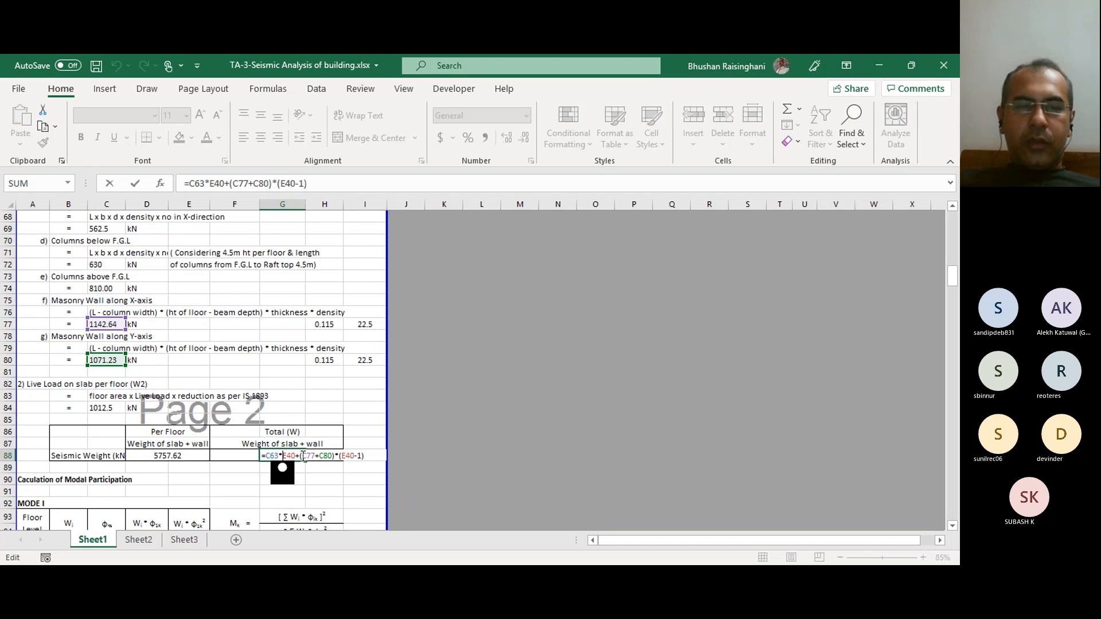
{"action": "key", "text": "Escape"}
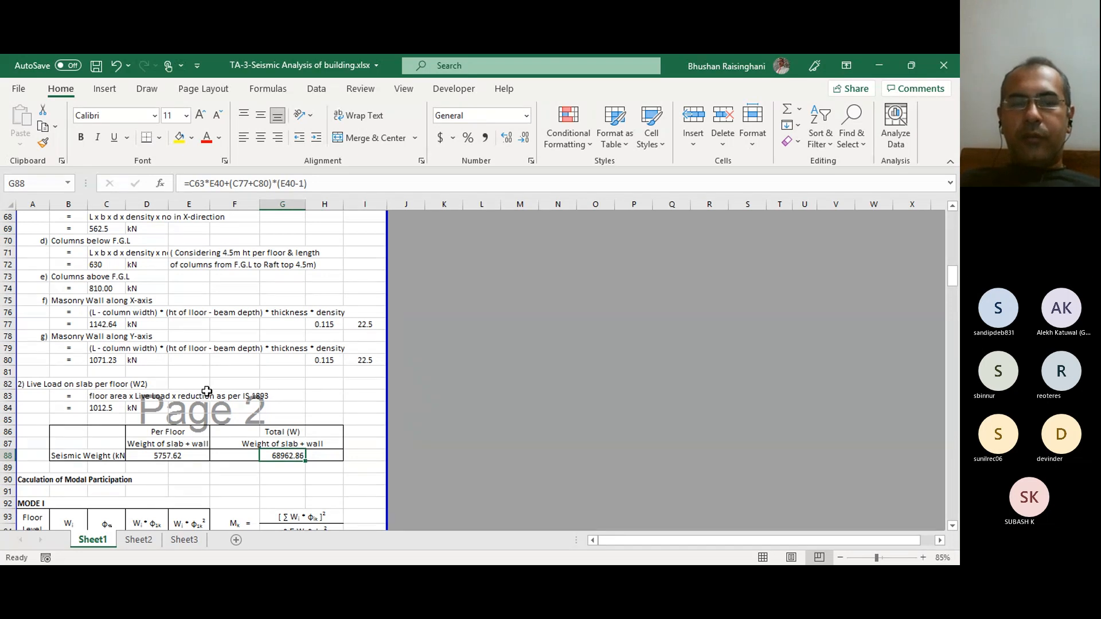
Step: Check the floor weight references in the Wi column of the MODE I table and the roof's mode shape coefficient reference in C95
{"action": "scroll", "coordinate": [206, 391], "scroll_direction": "down", "scroll_amount": 1}
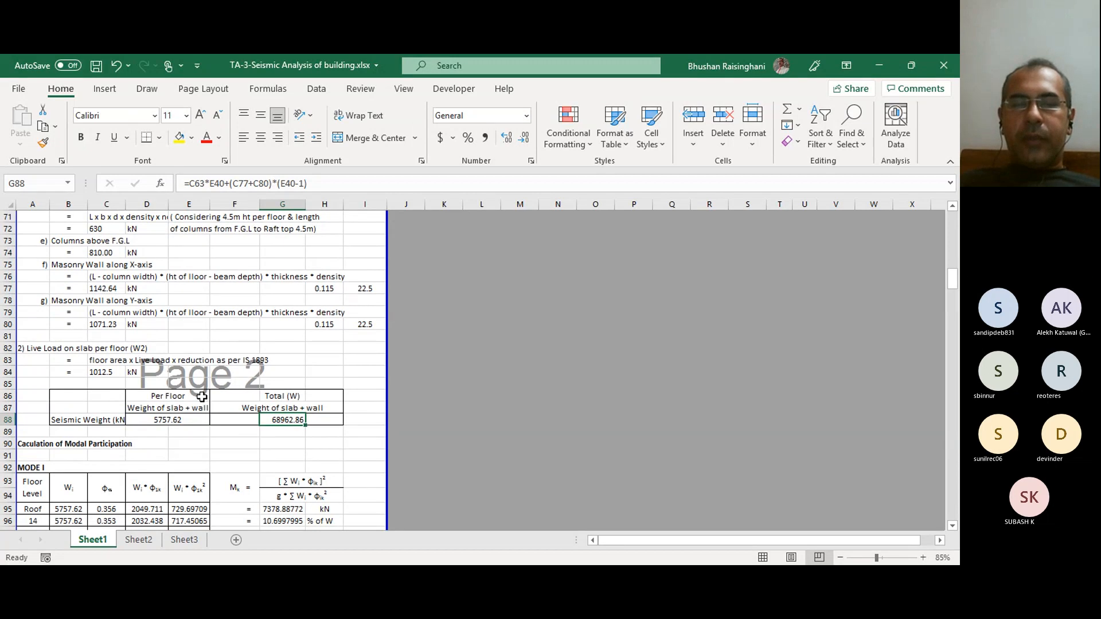
{"action": "scroll", "coordinate": [145, 439], "scroll_direction": "down", "scroll_amount": 3}
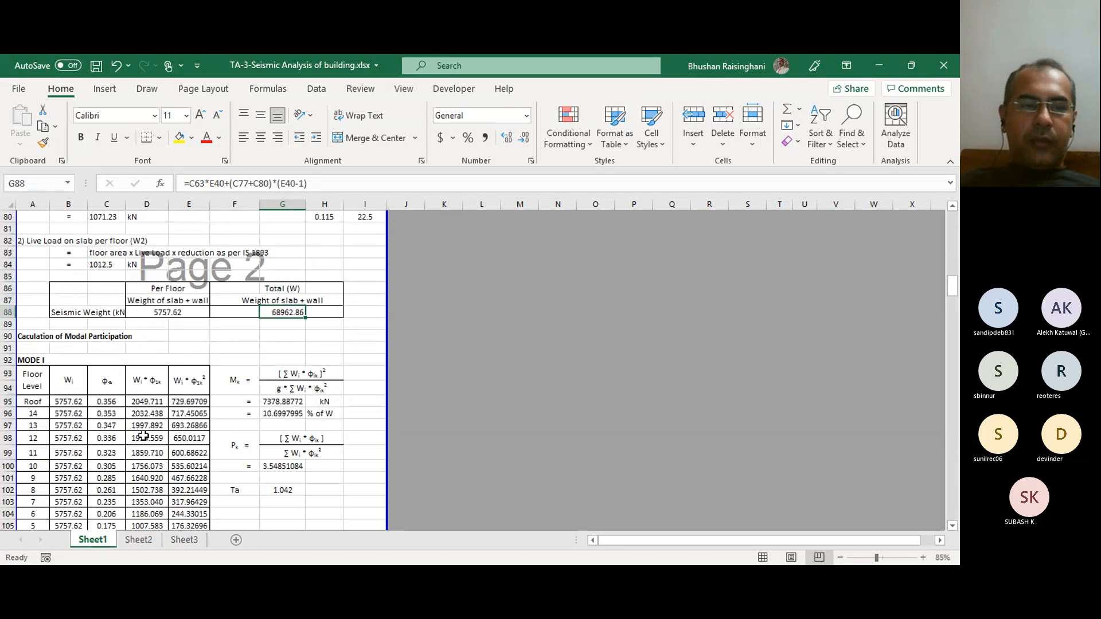
{"action": "left_click", "coordinate": [63, 401]}
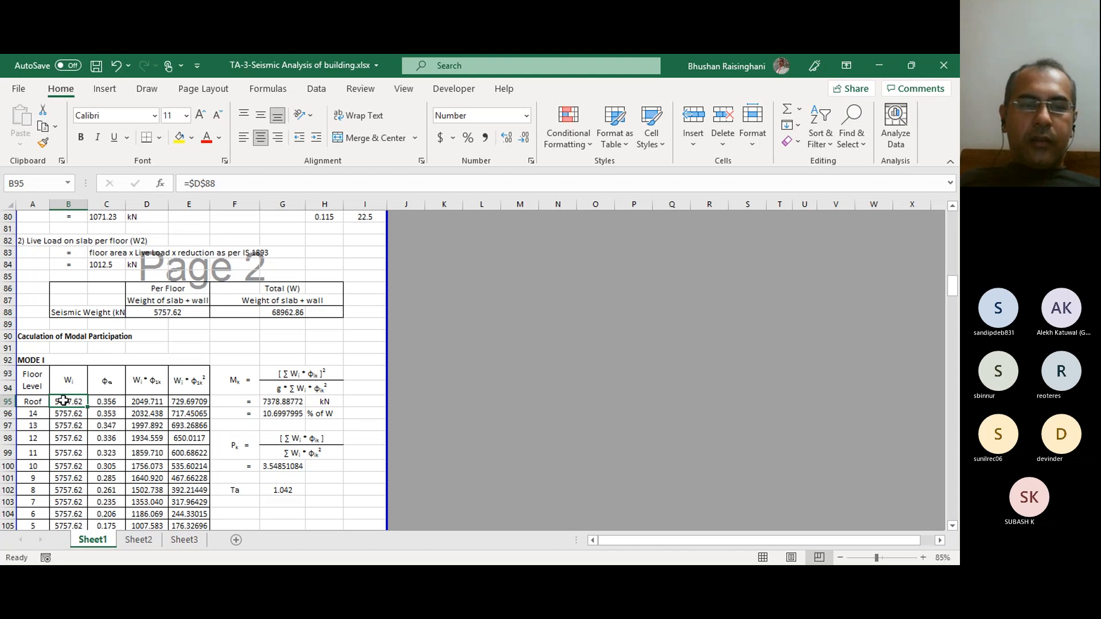
{"action": "left_click", "coordinate": [62, 414]}
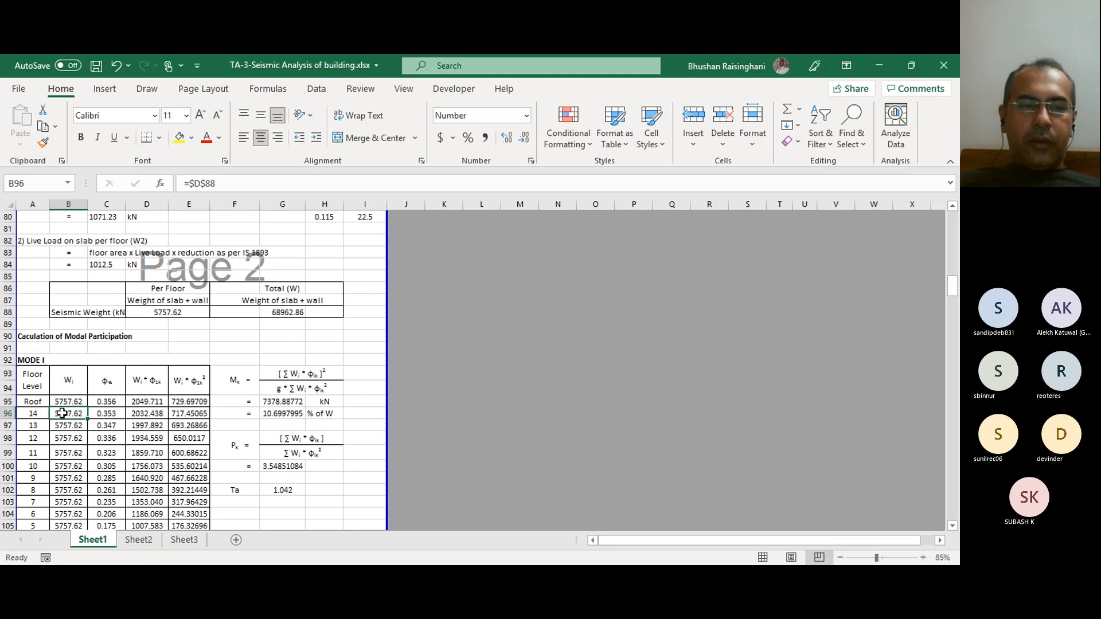
{"action": "scroll", "coordinate": [62, 413], "scroll_direction": "down", "scroll_amount": 3}
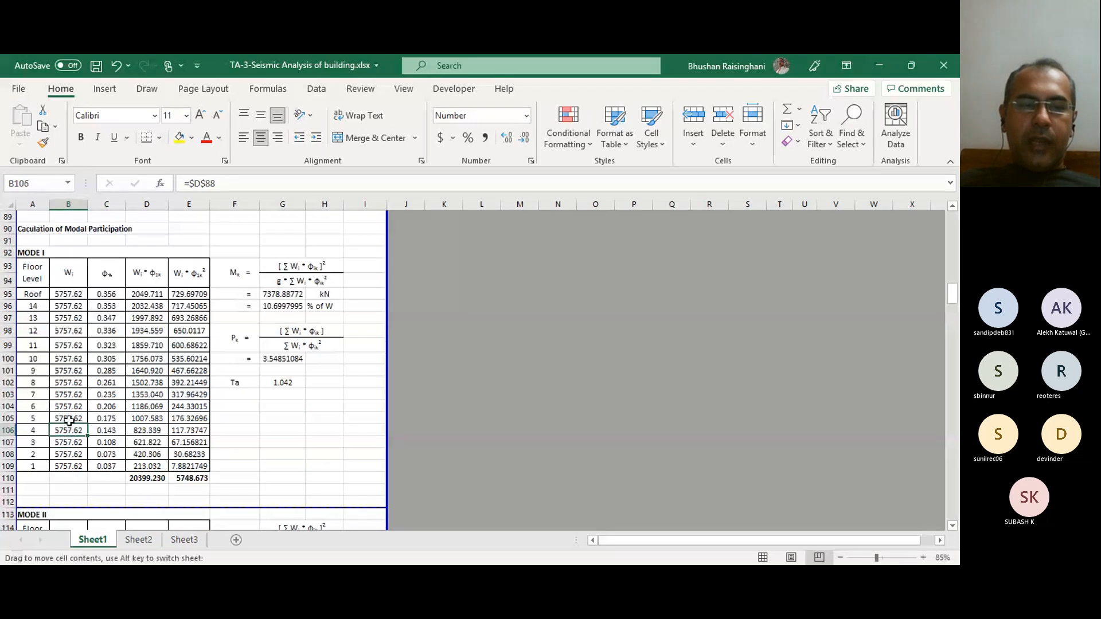
{"action": "left_click", "coordinate": [68, 419]}
{"action": "left_click", "coordinate": [70, 405]}
{"action": "left_click", "coordinate": [69, 394]}
{"action": "left_click", "coordinate": [70, 384]}
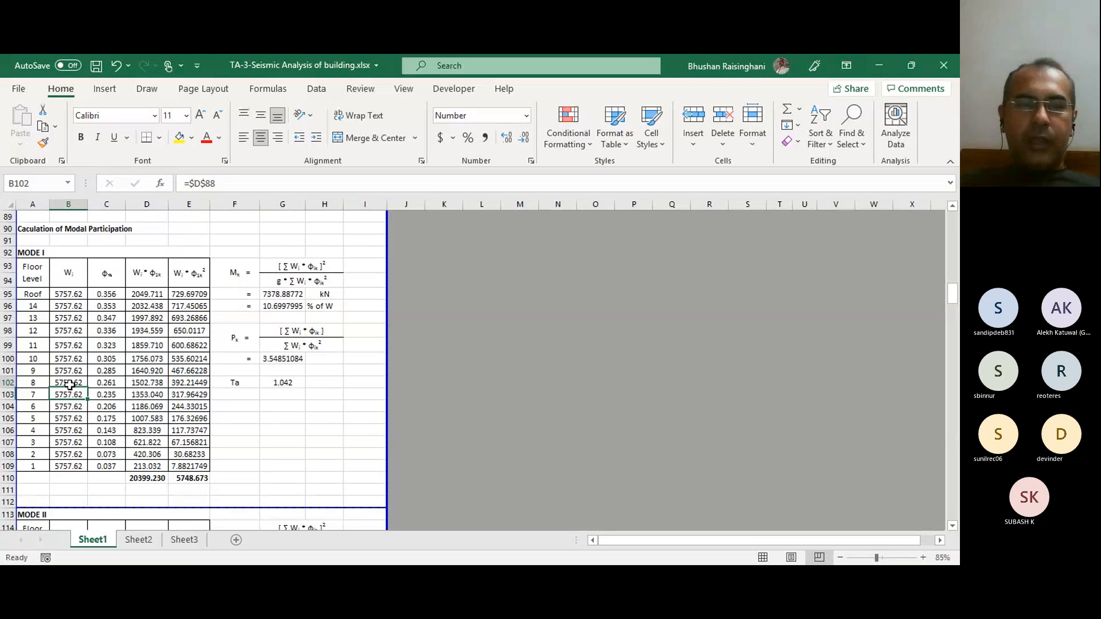
{"action": "left_click", "coordinate": [70, 372]}
{"action": "left_click", "coordinate": [70, 361]}
{"action": "left_click", "coordinate": [67, 346]}
{"action": "left_click", "coordinate": [68, 331]}
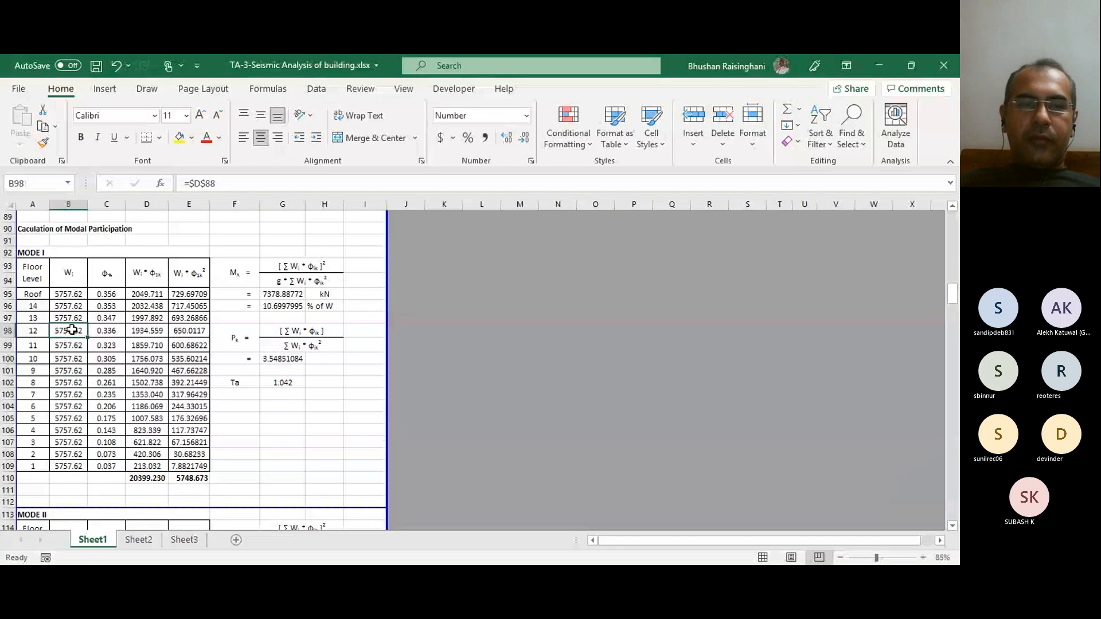
{"action": "left_click", "coordinate": [70, 318]}
{"action": "left_click", "coordinate": [73, 295]}
{"action": "left_click", "coordinate": [95, 292]}
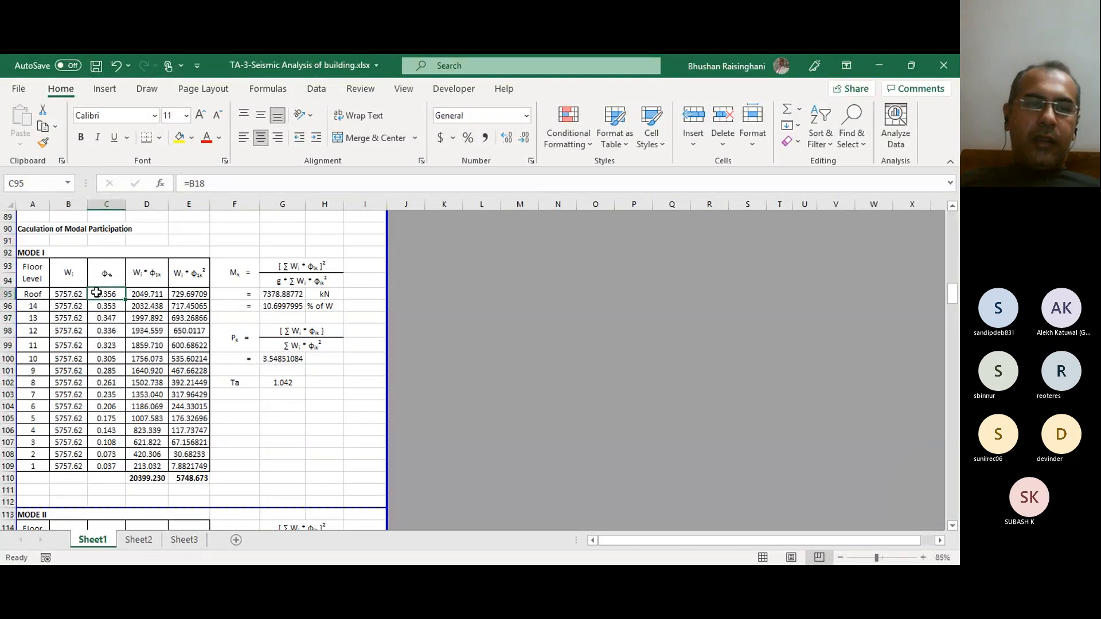
Step: Examine MODE I's modal mass Mk, its percentage-of-W formula in G96, and the modal participation factor Pk
{"action": "left_click", "coordinate": [235, 273]}
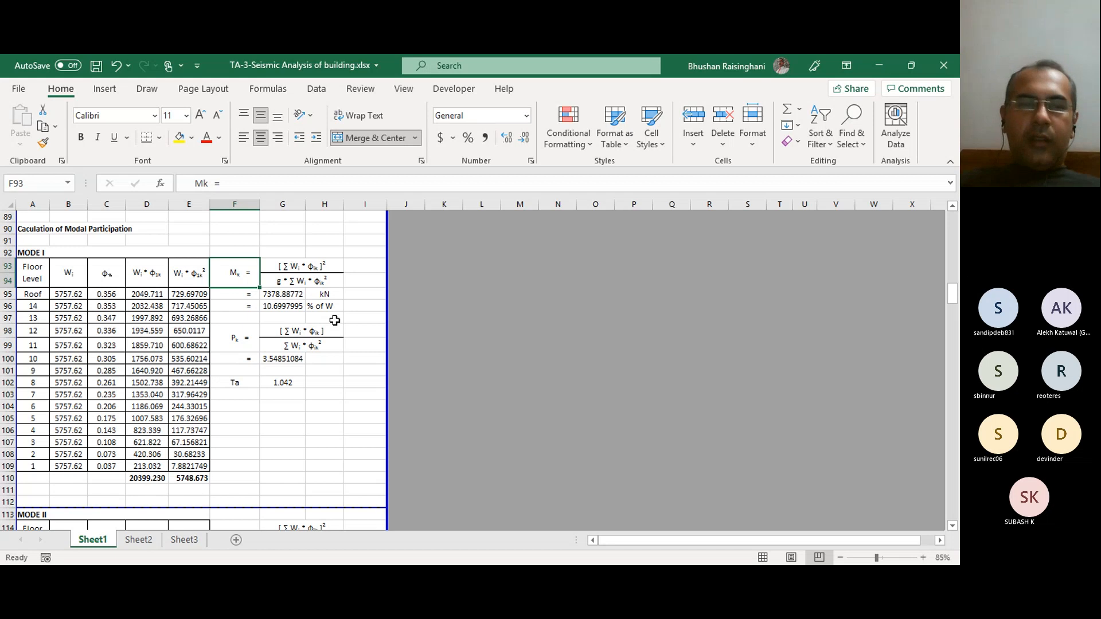
{"action": "left_click", "coordinate": [274, 308]}
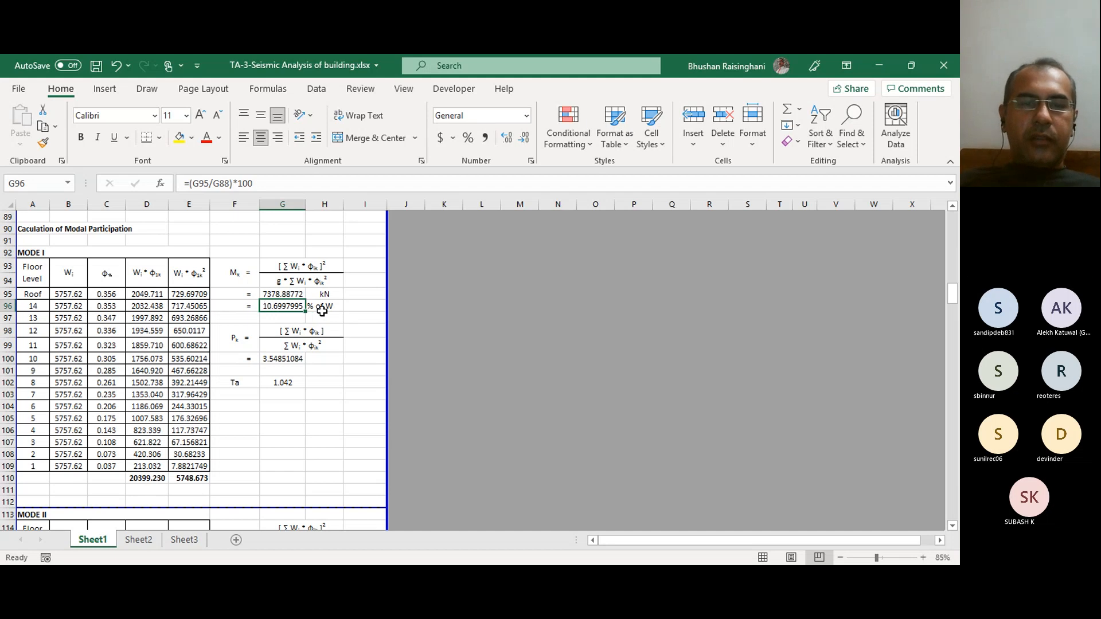
{"action": "left_click", "coordinate": [247, 280]}
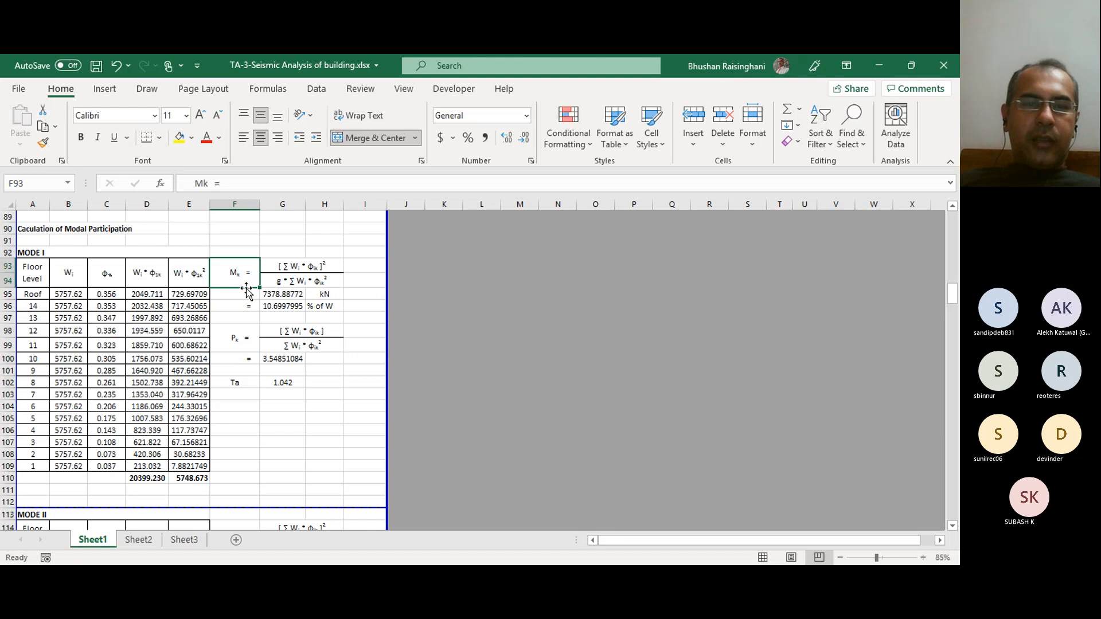
{"action": "left_click", "coordinate": [239, 329]}
{"action": "left_click", "coordinate": [232, 278]}
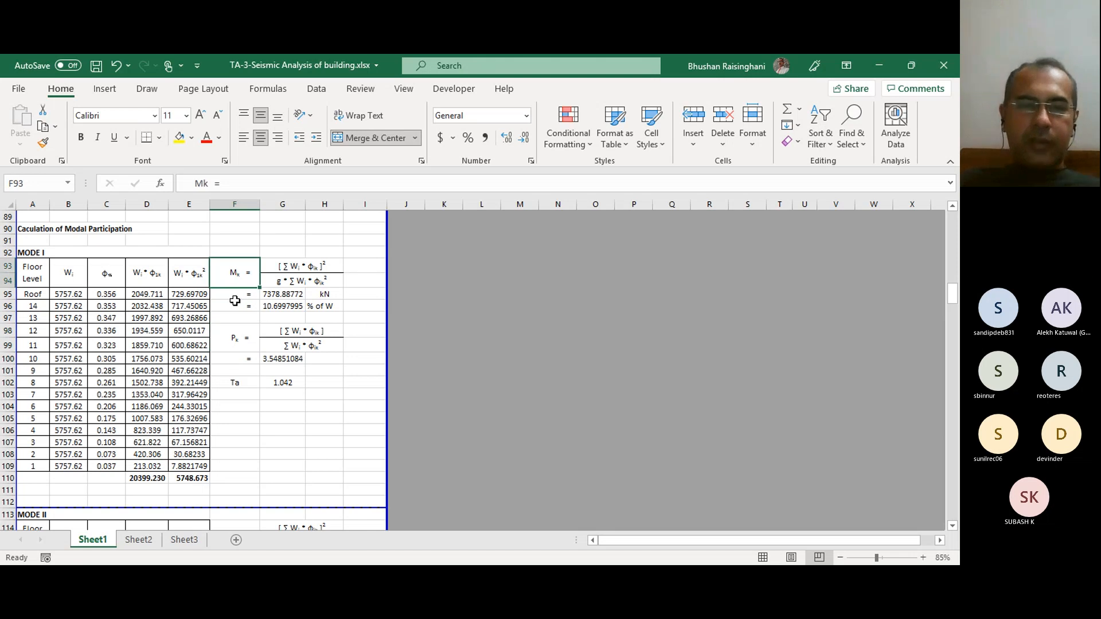
{"action": "left_click", "coordinate": [235, 334]}
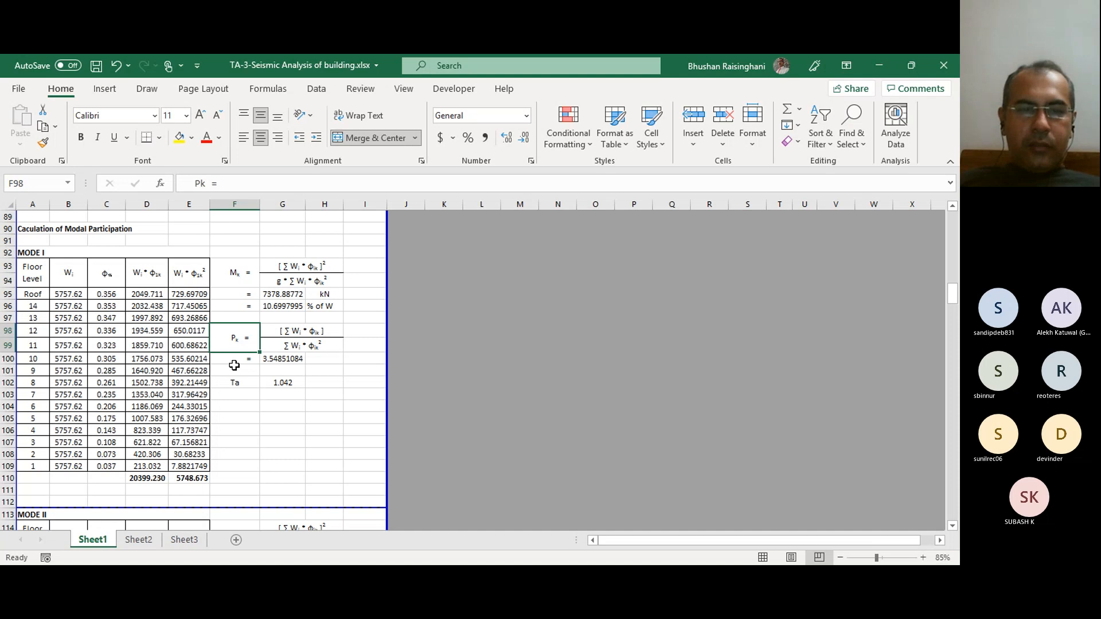
Step: Compare the MODE I modal participation table with the MODE II table below it and continue towards MODE III
{"action": "left_click", "coordinate": [31, 252]}
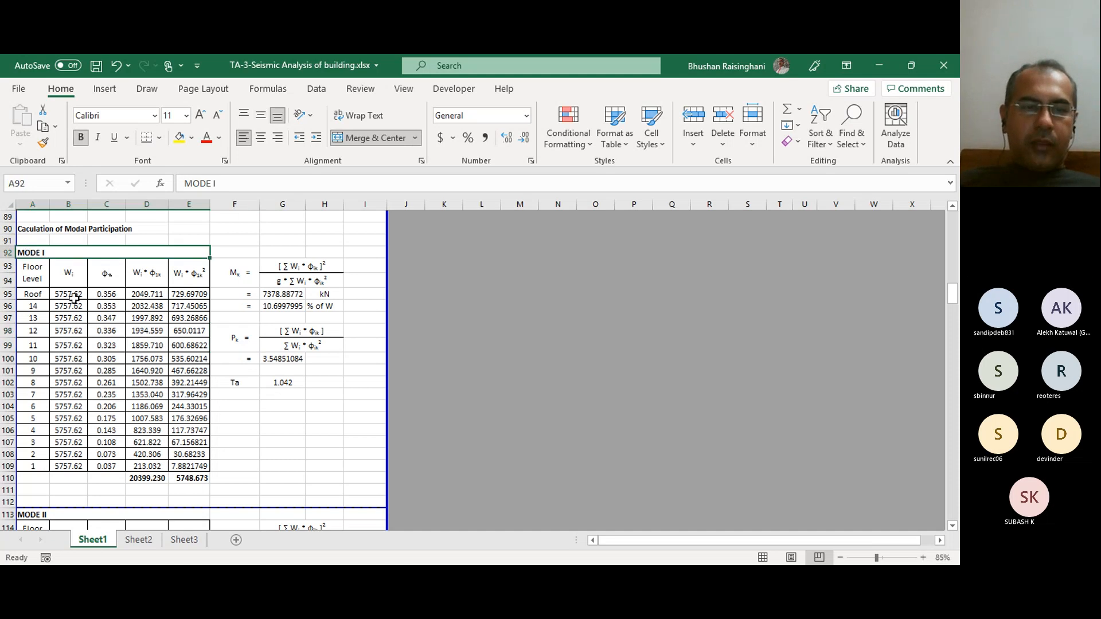
{"action": "scroll", "coordinate": [146, 398], "scroll_direction": "down", "scroll_amount": 4}
{"action": "left_click", "coordinate": [42, 361]}
{"action": "scroll", "coordinate": [41, 360], "scroll_direction": "down", "scroll_amount": 9}
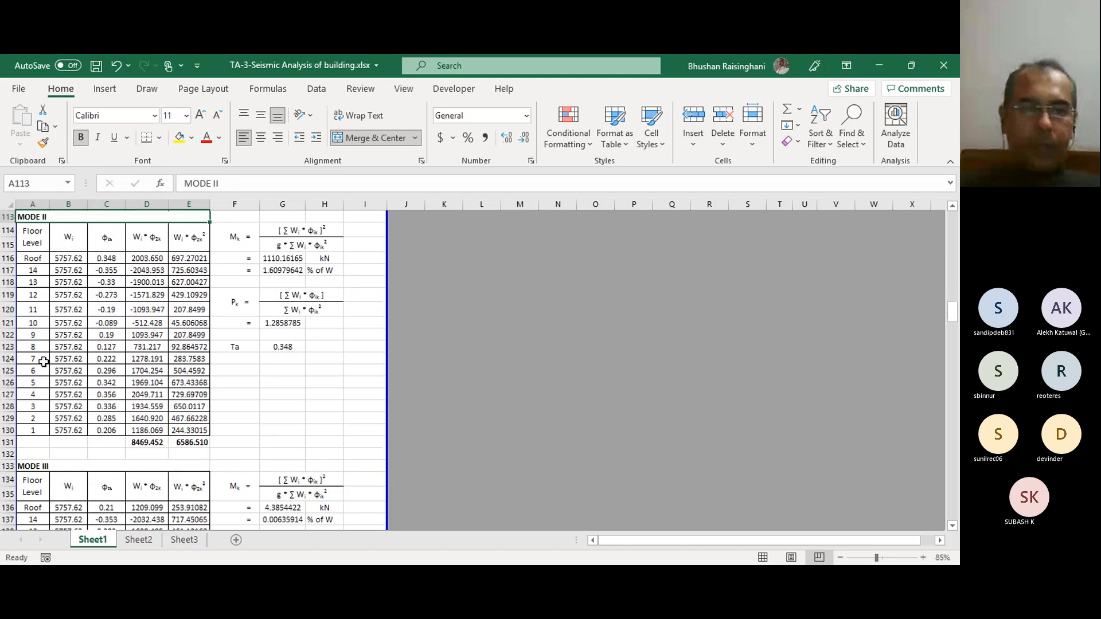
Step: Review the MODE III modal participation table, including its modal mass Mk and participation factor Pk, and continue to the Lateral Load Distribution section
{"action": "left_click", "coordinate": [37, 277]}
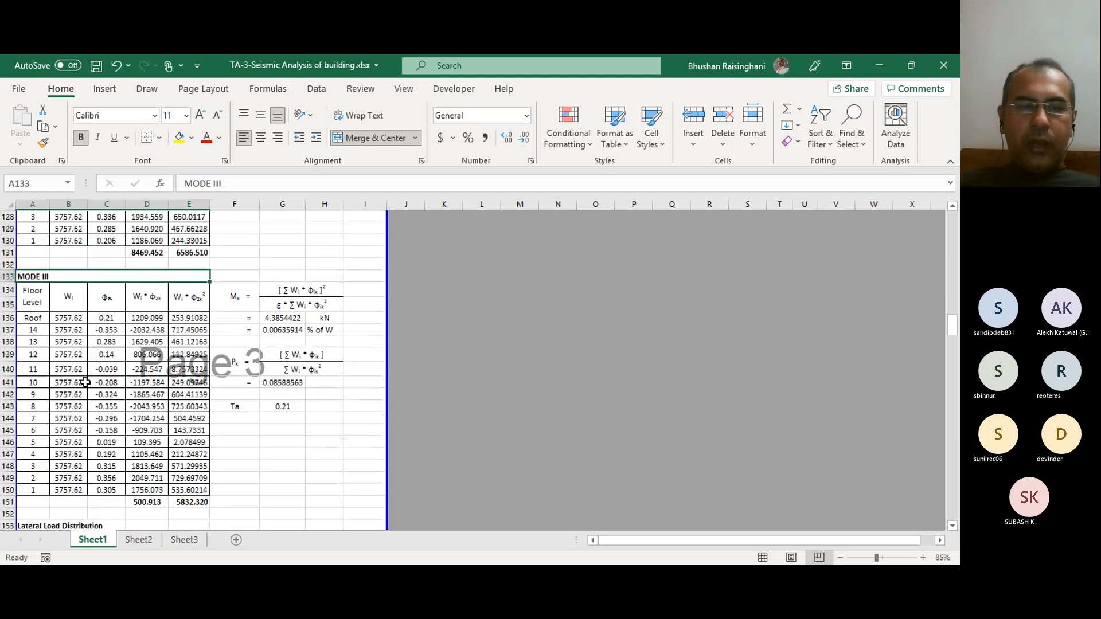
{"action": "scroll", "coordinate": [98, 384], "scroll_direction": "down", "scroll_amount": 2}
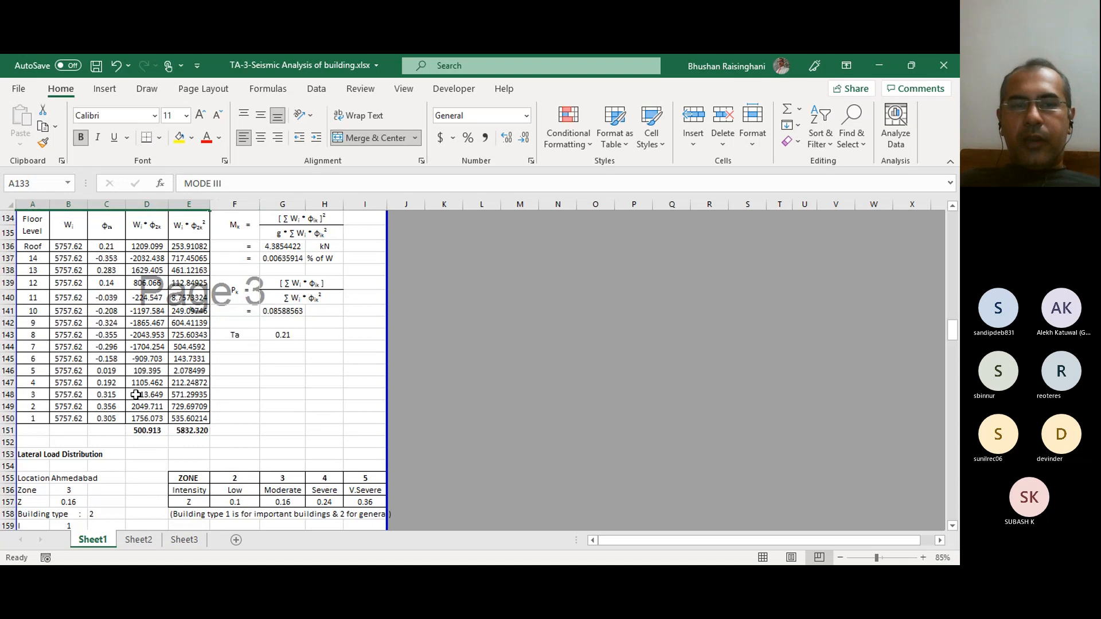
{"action": "scroll", "coordinate": [136, 394], "scroll_direction": "down", "scroll_amount": 2}
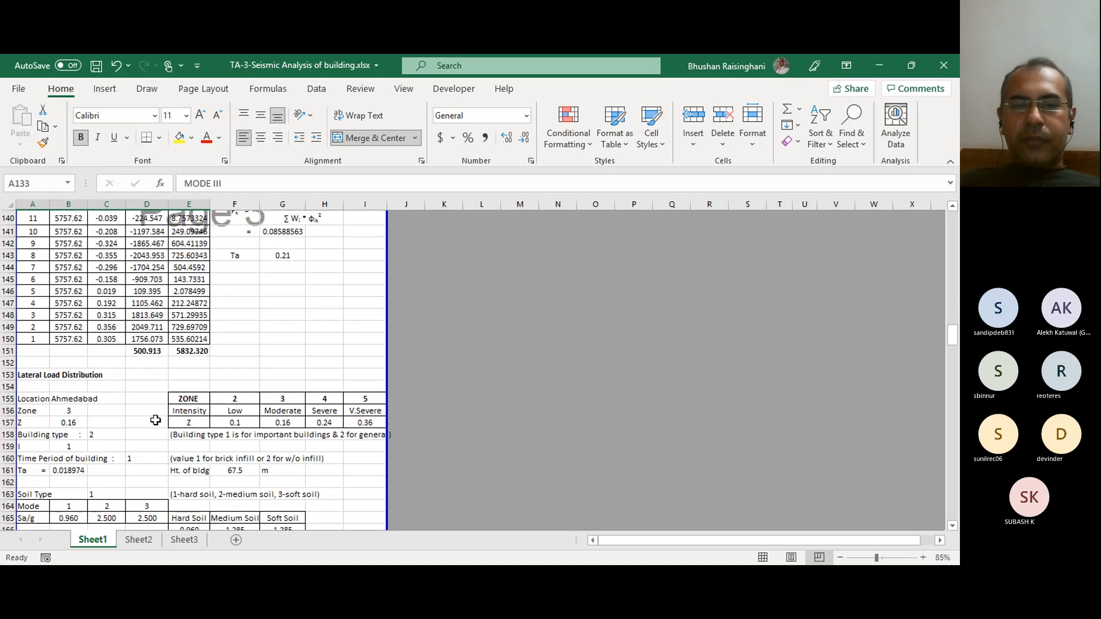
{"action": "scroll", "coordinate": [242, 391], "scroll_direction": "up", "scroll_amount": 3}
{"action": "scroll", "coordinate": [242, 390], "scroll_direction": "down", "scroll_amount": 4}
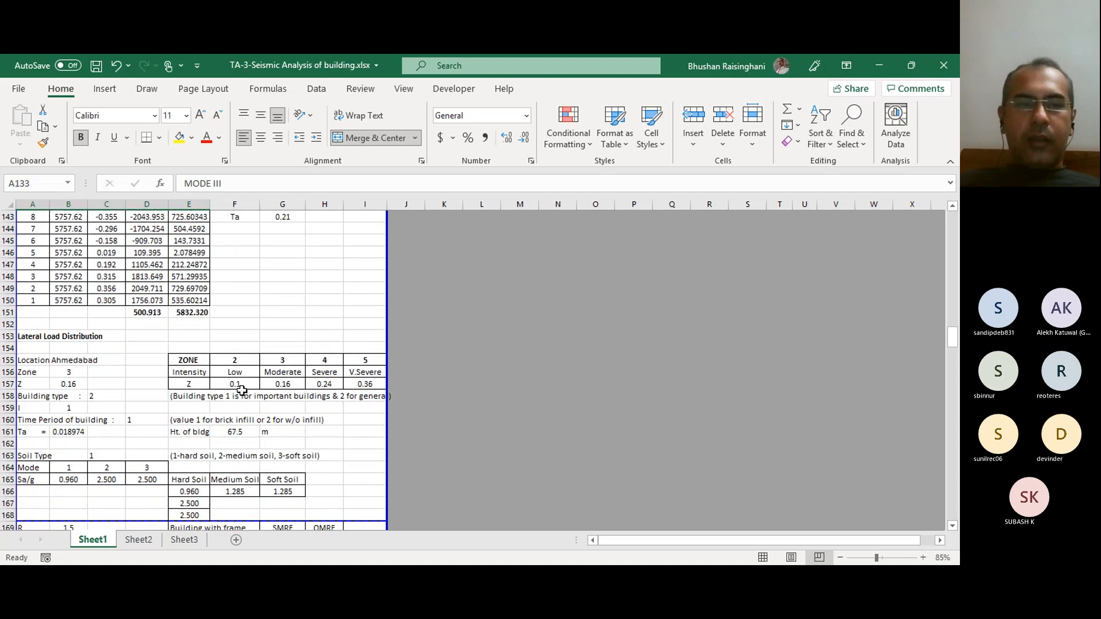
Step: Check the Lateral Load Distribution inputs for zone and building type, and the formulas for Z in B157 and I in B159
{"action": "left_click", "coordinate": [36, 338]}
{"action": "scroll", "coordinate": [133, 441], "scroll_direction": "down", "scroll_amount": 2}
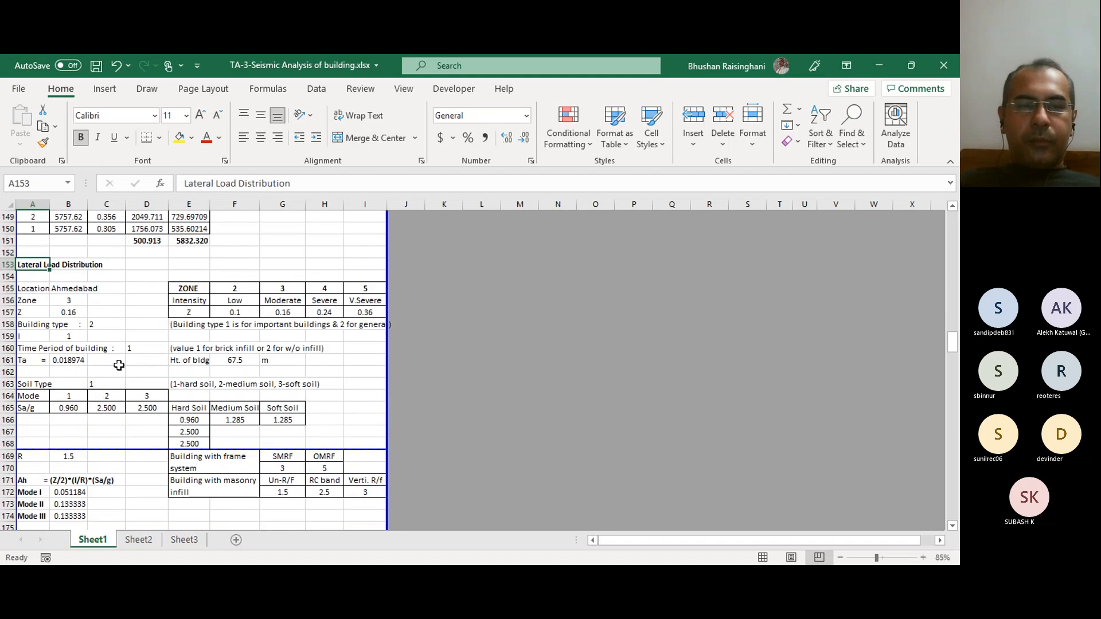
{"action": "left_click", "coordinate": [65, 298]}
{"action": "left_click", "coordinate": [70, 314]}
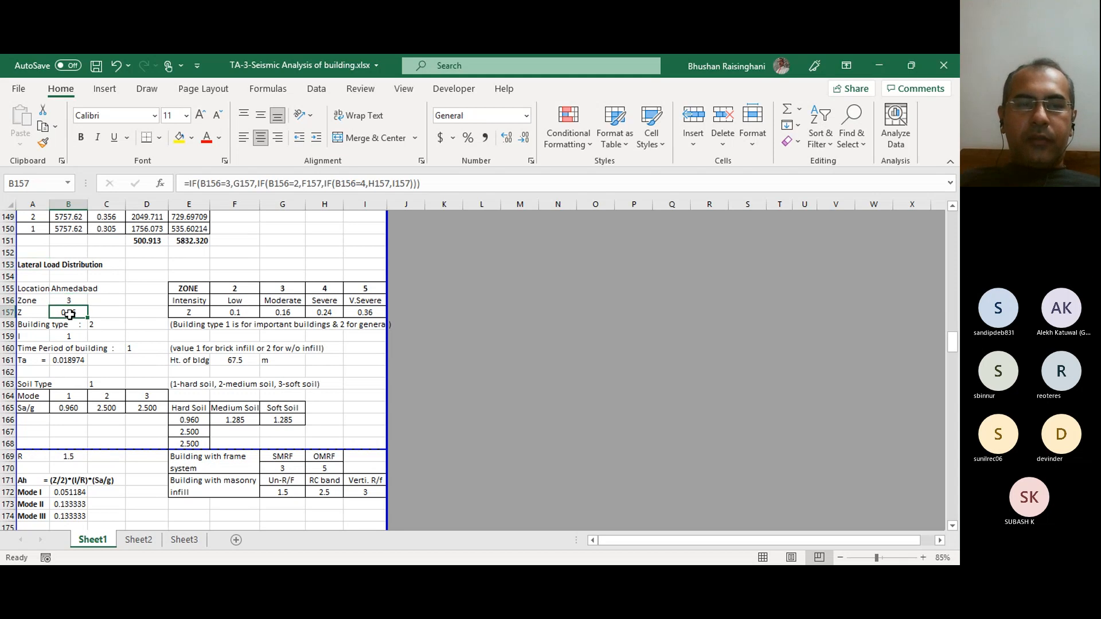
{"action": "left_click", "coordinate": [109, 325]}
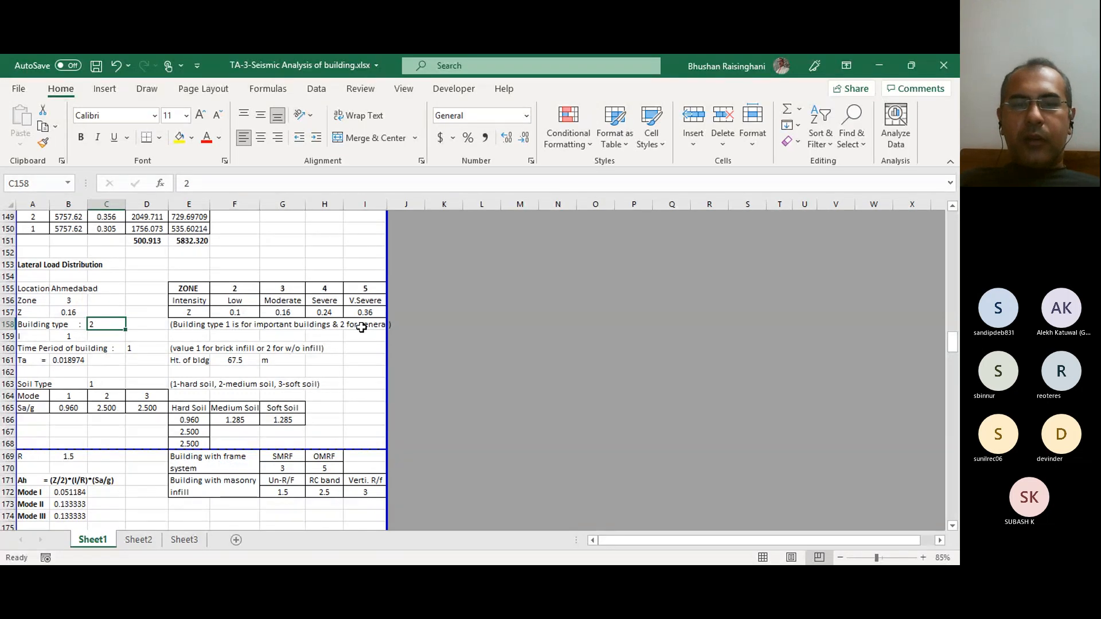
{"action": "left_click", "coordinate": [80, 341]}
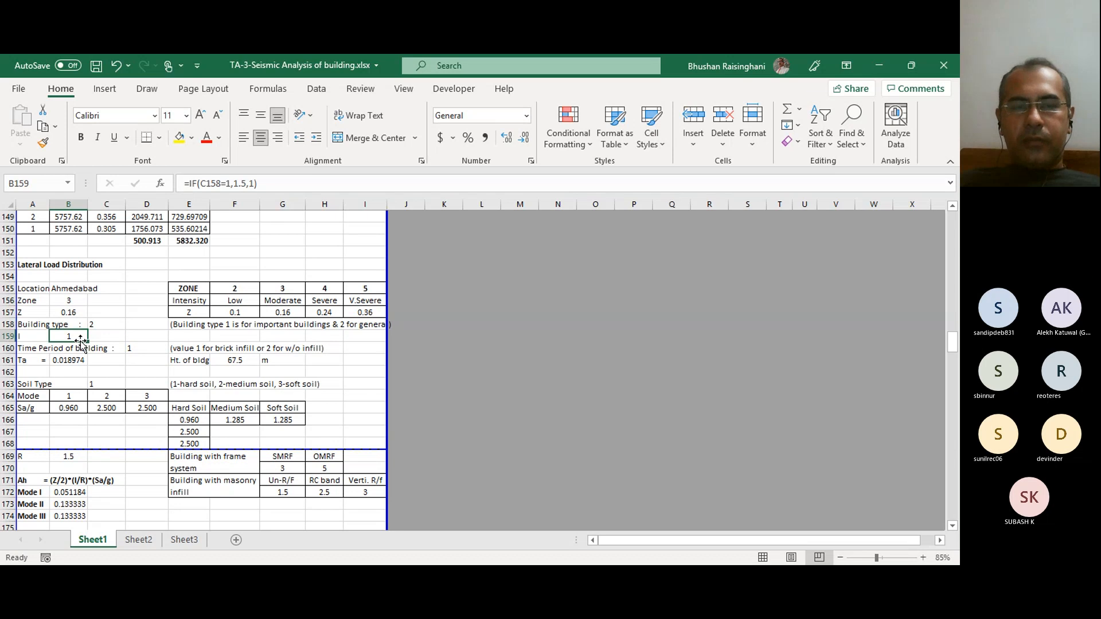
Step: Set the building type in C158 to 1 to test its effect on the importance factor I
{"action": "left_click", "coordinate": [105, 329]}
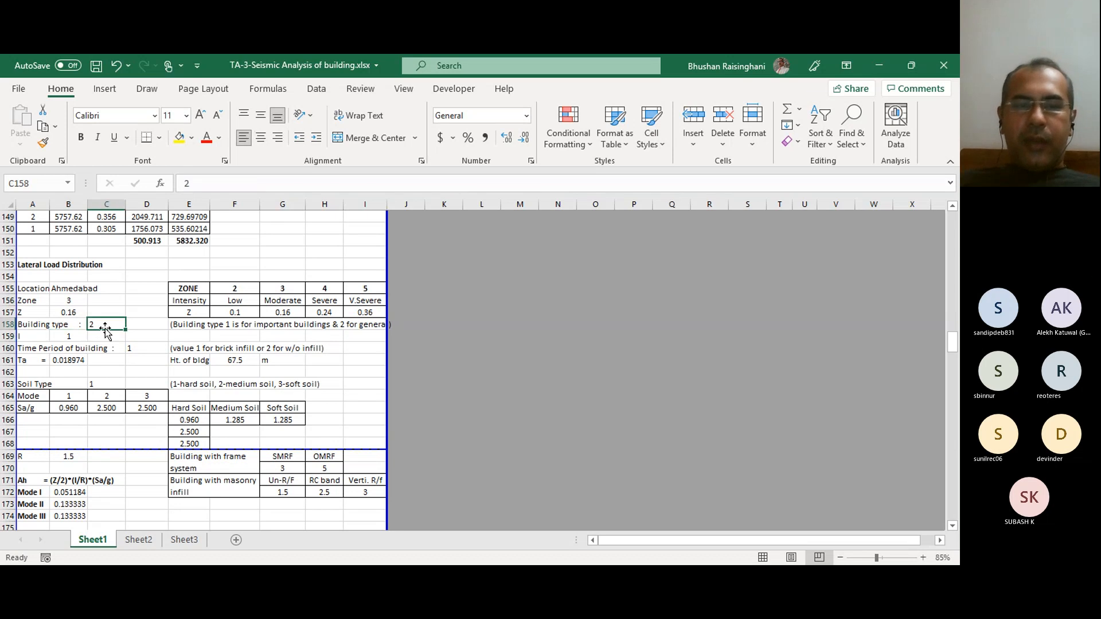
{"action": "double_click", "coordinate": [106, 329]}
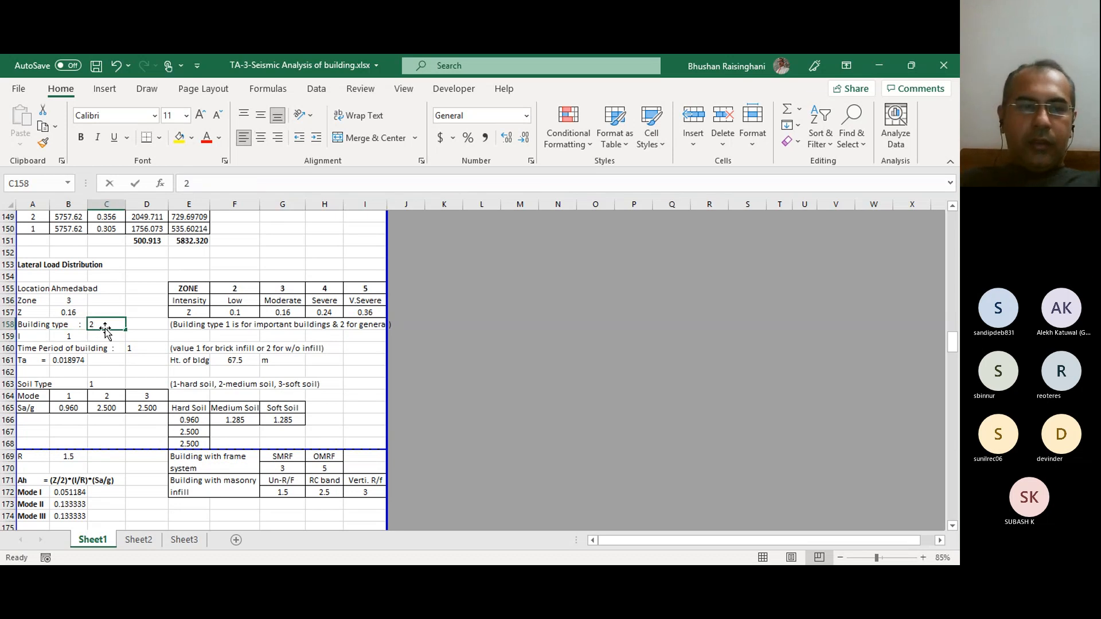
{"action": "key", "text": "BackSpace"}
{"action": "type", "text": "1"}
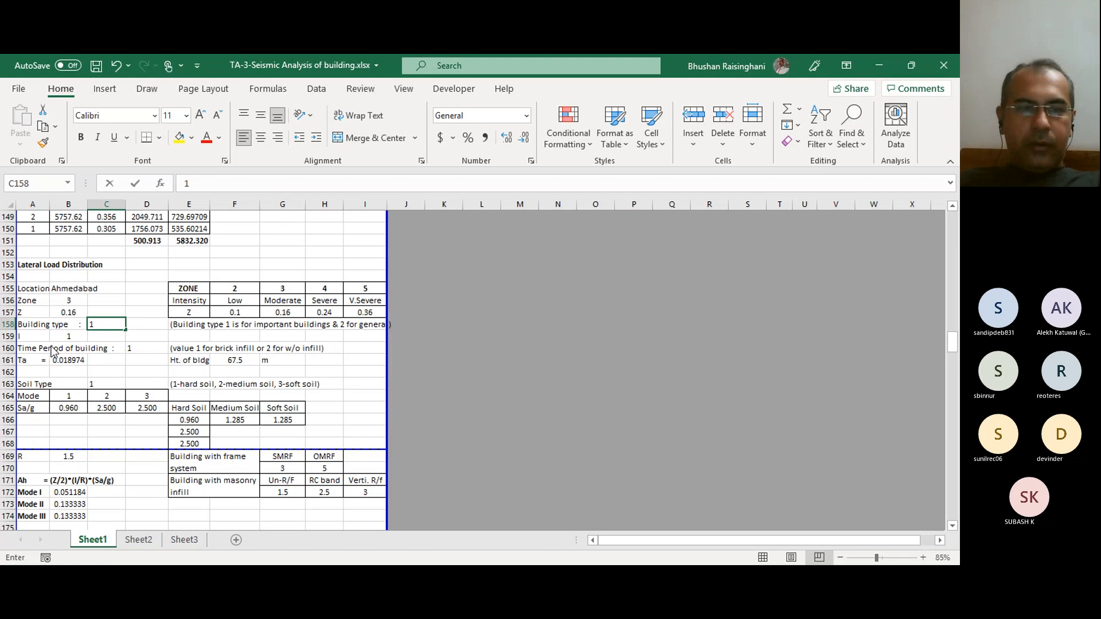
{"action": "key", "text": "ctrl+Return"}
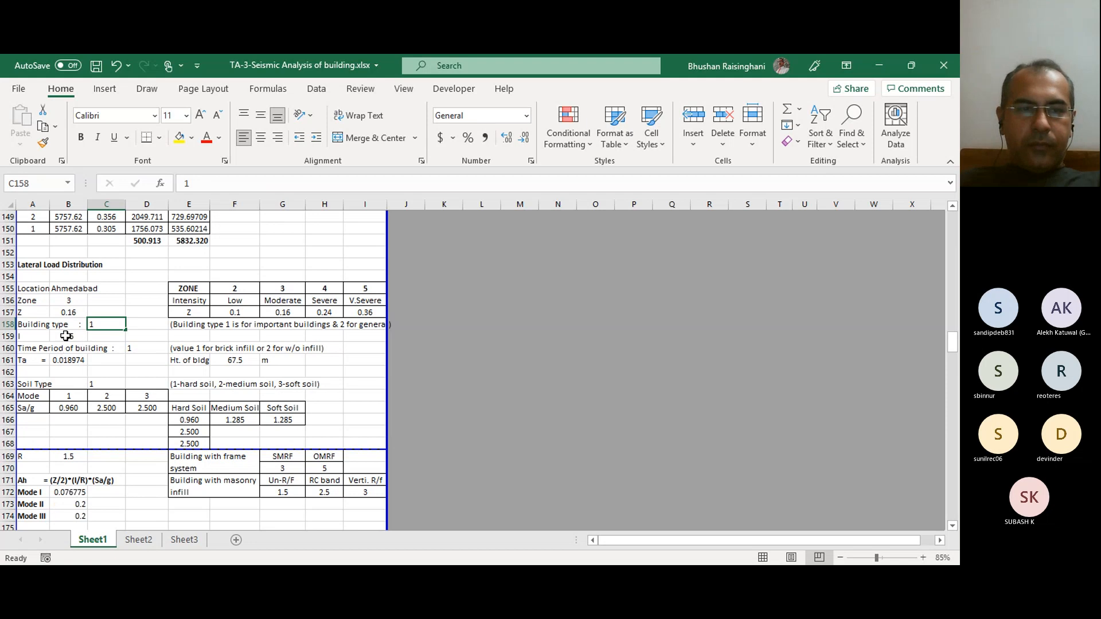
{"action": "key", "text": "Down"}
{"action": "key", "text": "Down"}
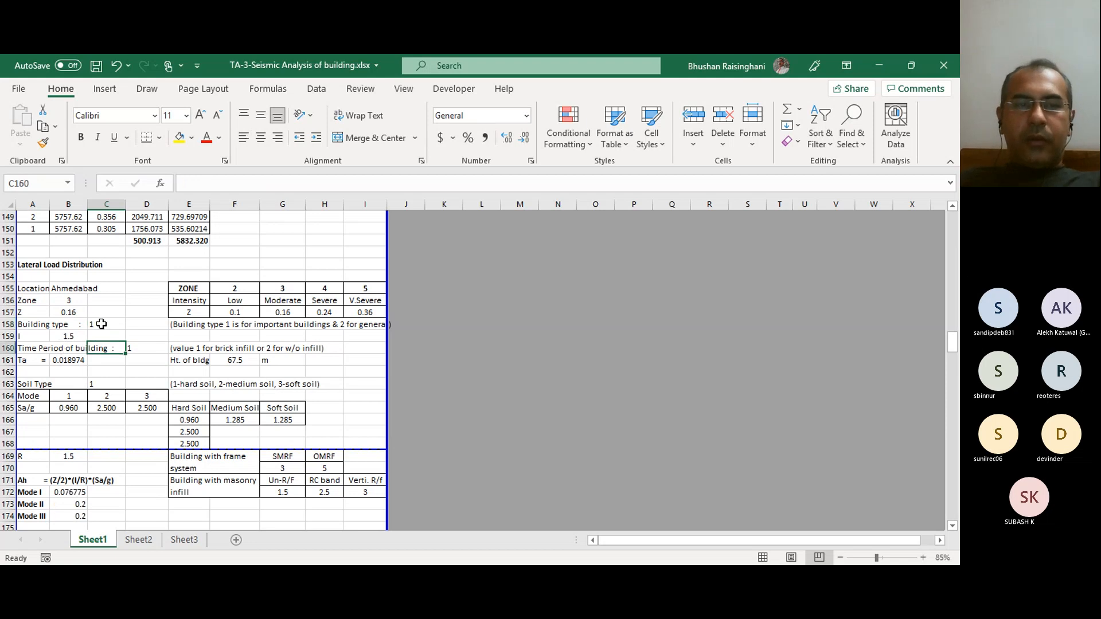
Step: Restore the building type in C158 to 2 and check the importance factor formula in B159
{"action": "left_click", "coordinate": [101, 324]}
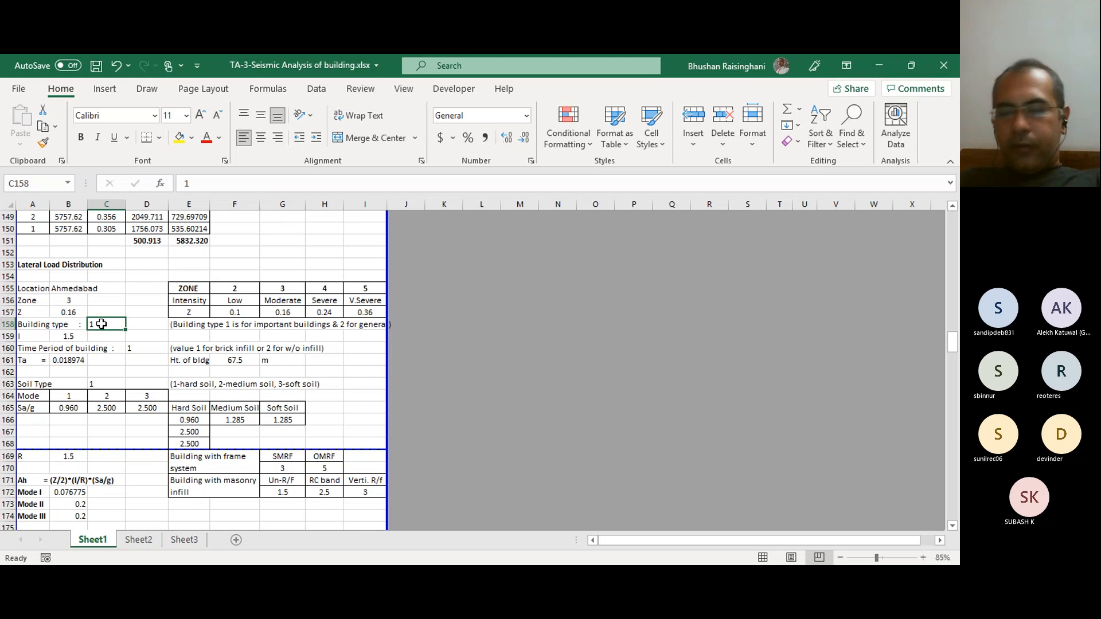
{"action": "type", "text": "2"}
{"action": "key", "text": "ctrl+Return"}
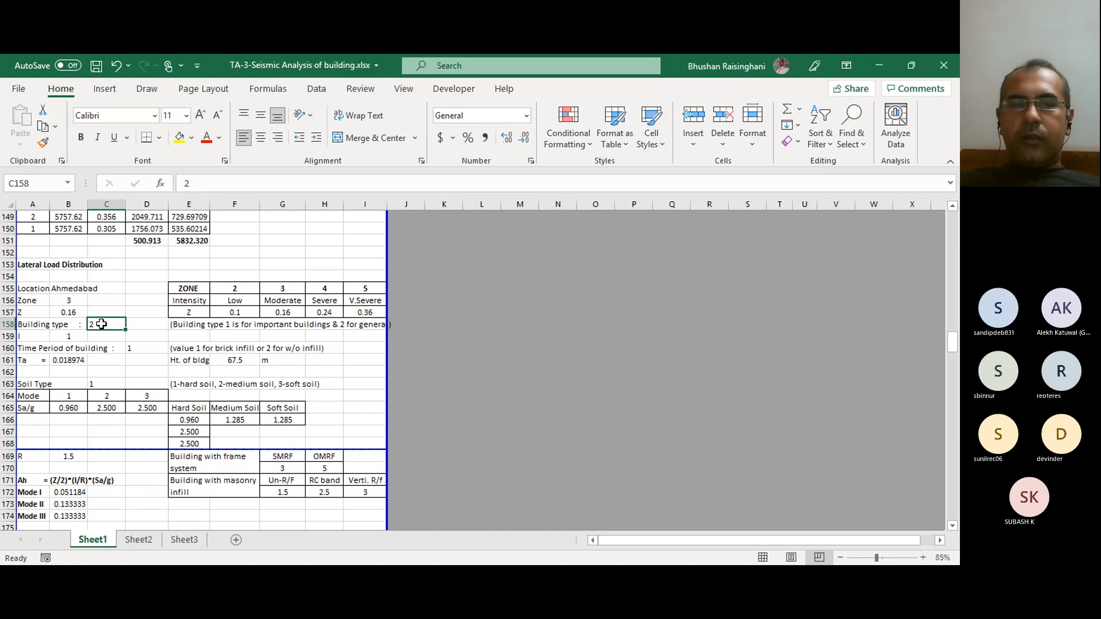
{"action": "left_click", "coordinate": [69, 337]}
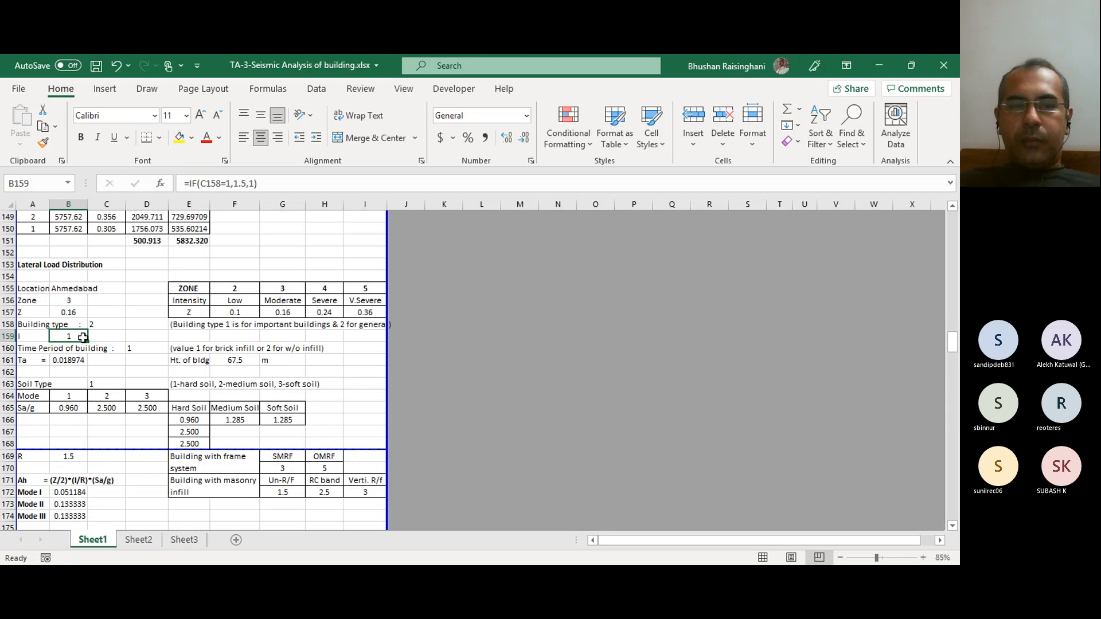
Step: Inspect the infill option in D160, the time period Ta formula in B161 and the building height formula in F161
{"action": "left_click", "coordinate": [140, 347]}
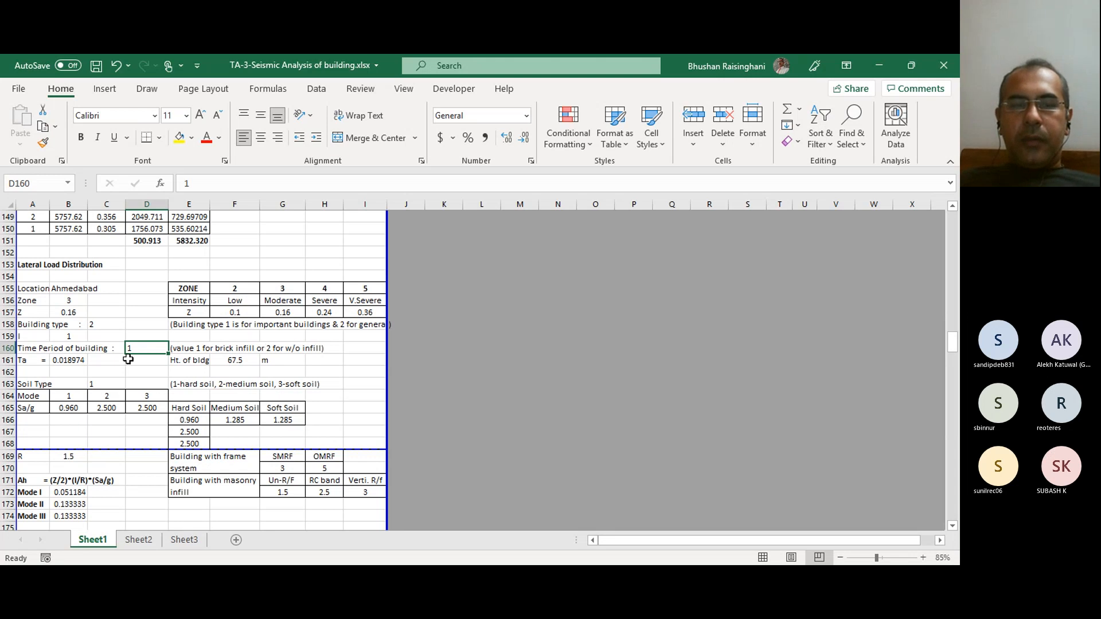
{"action": "left_click", "coordinate": [68, 361]}
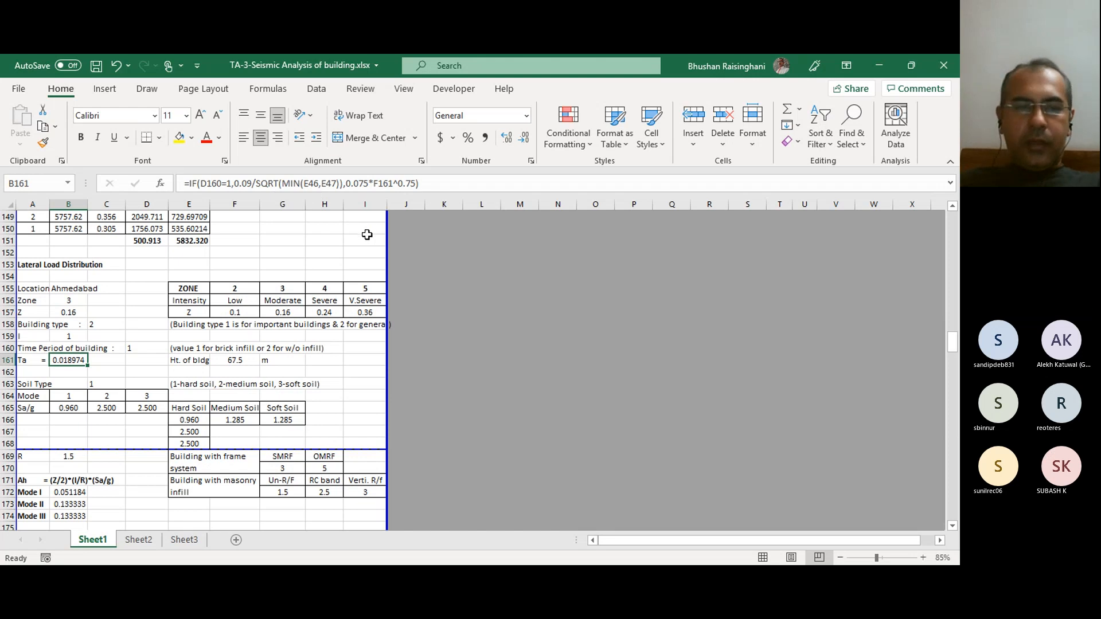
{"action": "key", "text": "Down"}
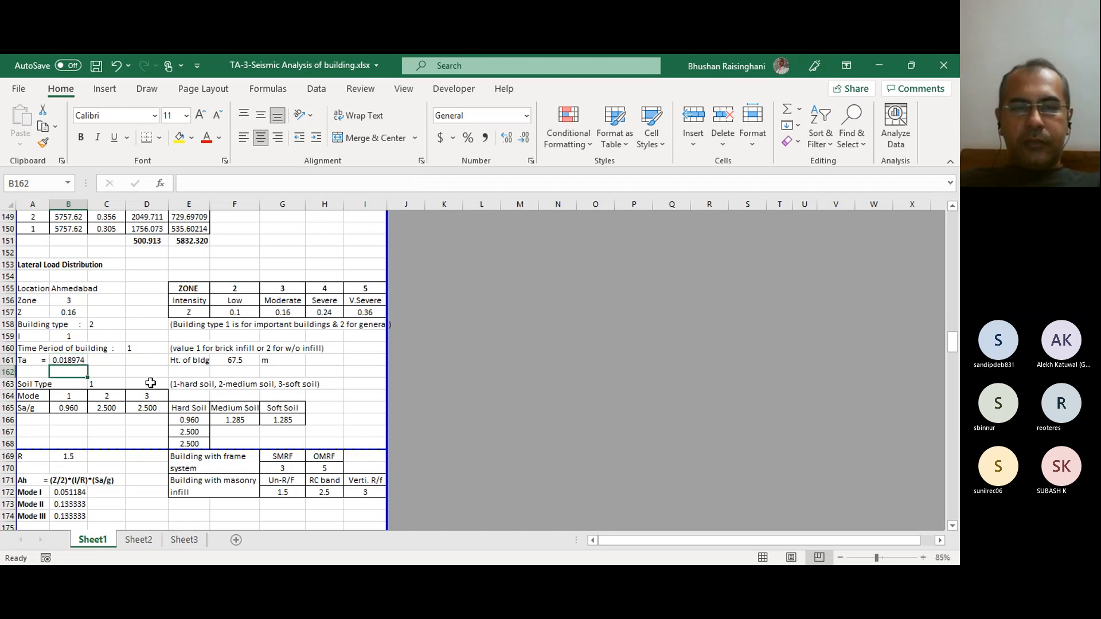
{"action": "scroll", "coordinate": [150, 389], "scroll_direction": "down", "scroll_amount": 2}
{"action": "left_click", "coordinate": [232, 289]}
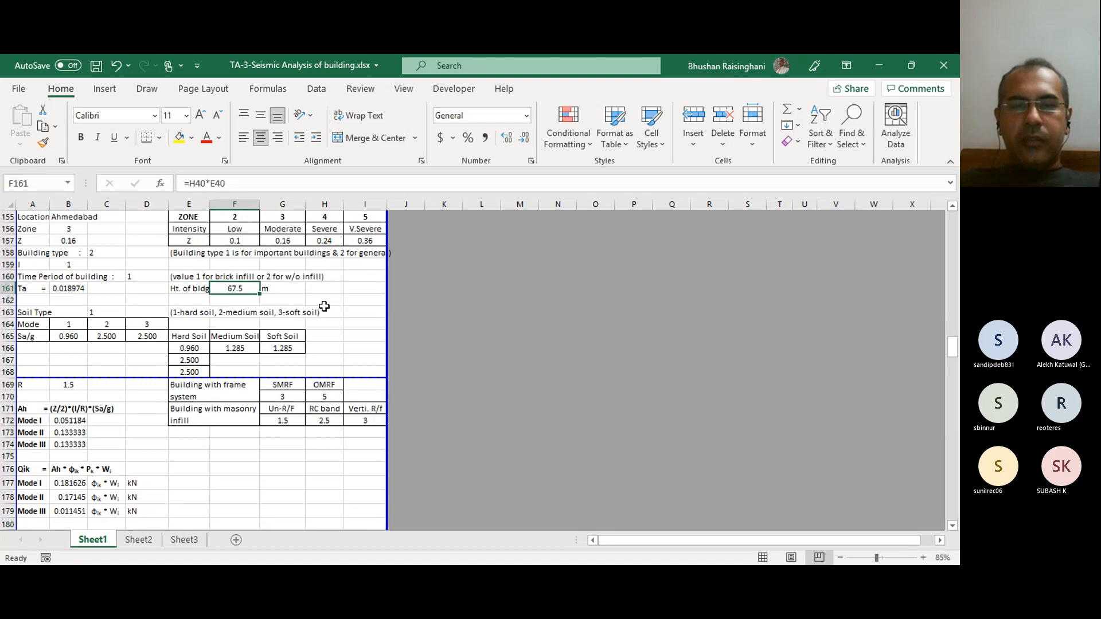
Step: Review modes 1 to 3 under the soil type and inspect the formula behind each mode's Sa/g value in row 165
{"action": "left_click", "coordinate": [66, 326]}
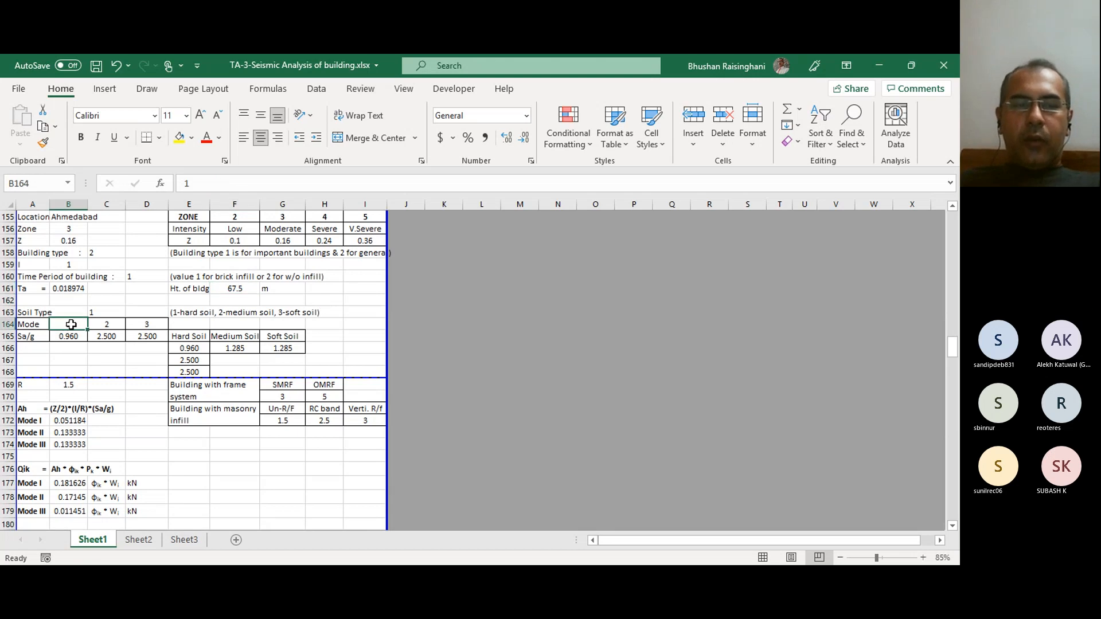
{"action": "left_click", "coordinate": [106, 325]}
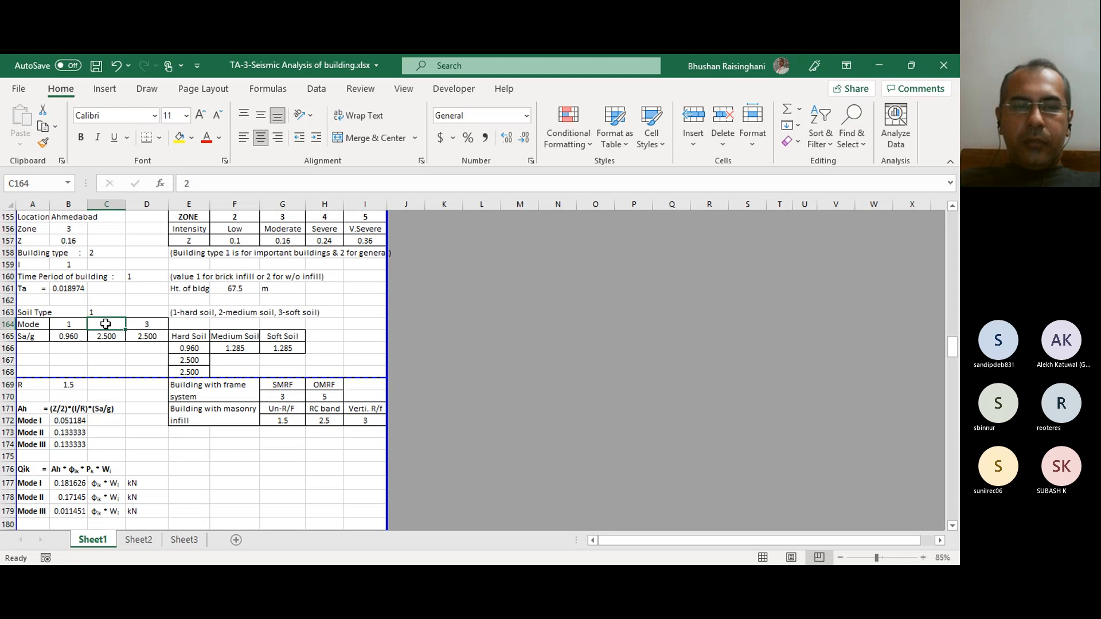
{"action": "left_click", "coordinate": [146, 325]}
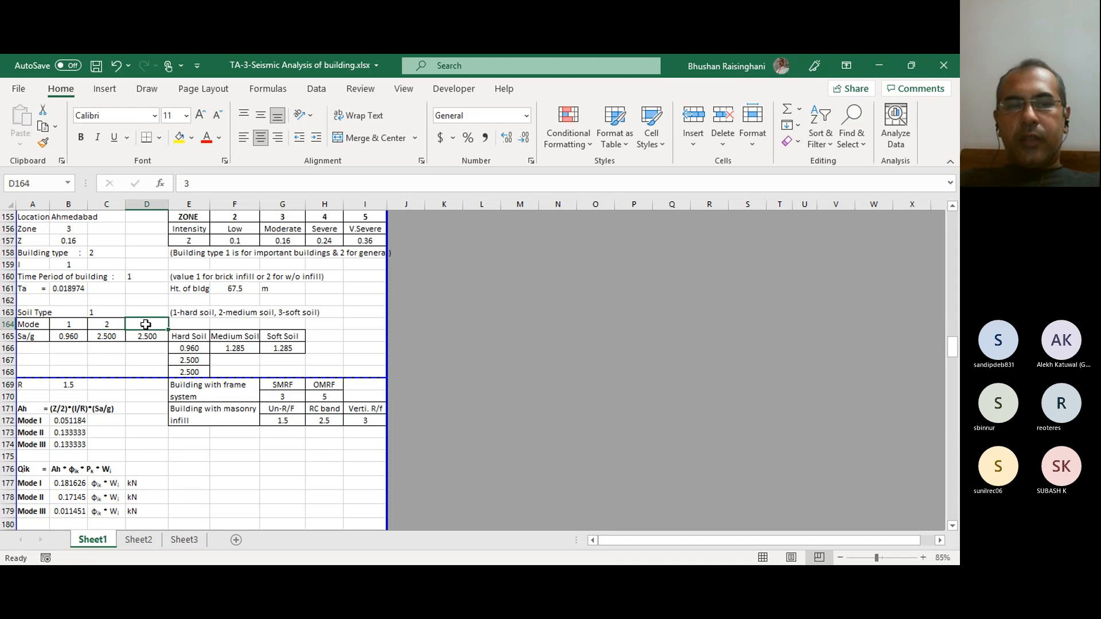
{"action": "left_click", "coordinate": [68, 324]}
{"action": "left_click", "coordinate": [106, 325]}
{"action": "left_click", "coordinate": [151, 326]}
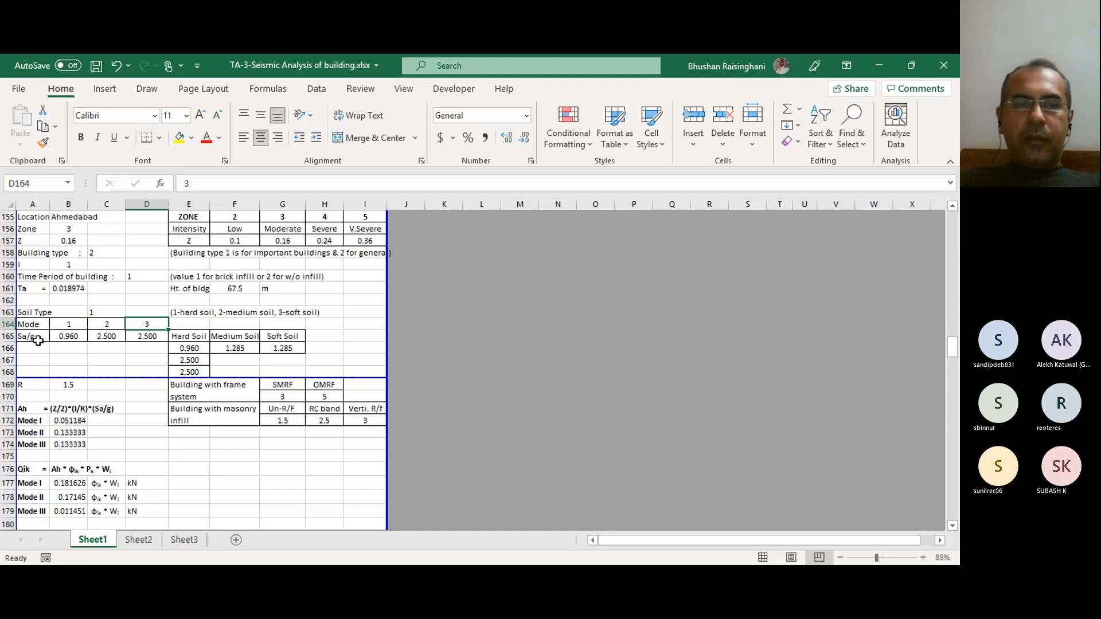
{"action": "left_click", "coordinate": [68, 338]}
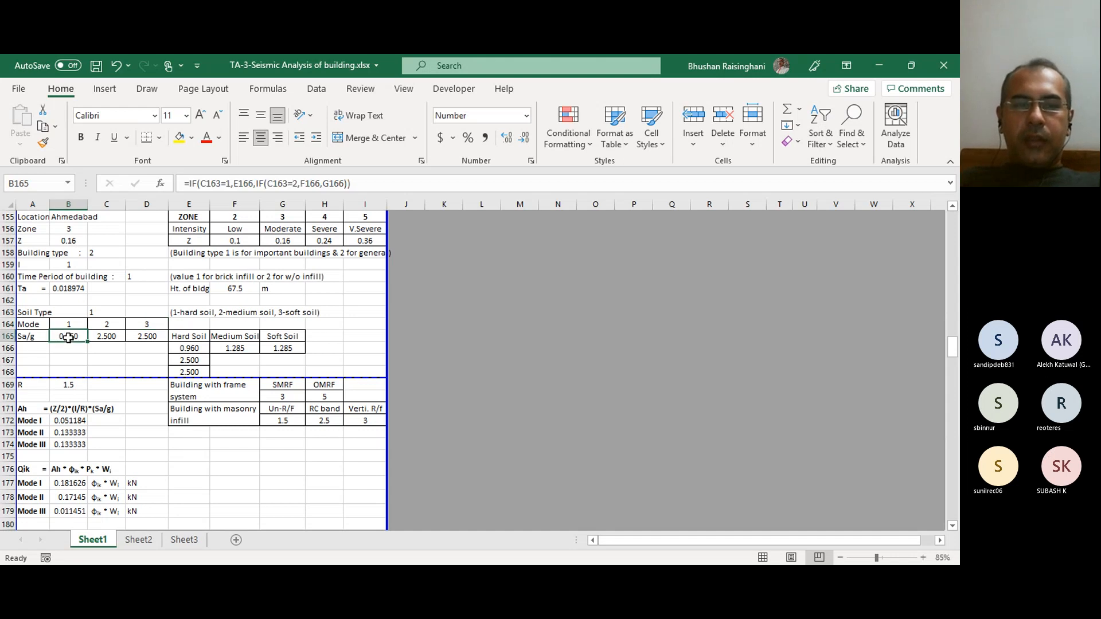
{"action": "left_click", "coordinate": [106, 337]}
{"action": "left_click", "coordinate": [147, 337]}
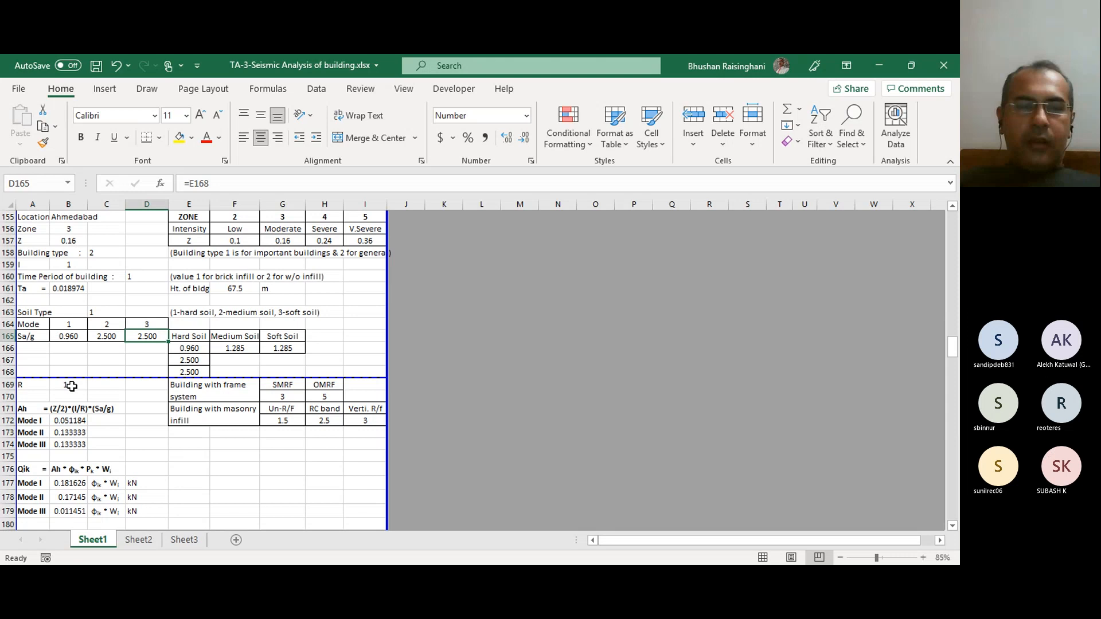
Step: Replace the cell reference for the response reduction factor R in B169 with the value 5
{"action": "scroll", "coordinate": [72, 387], "scroll_direction": "down", "scroll_amount": 2}
{"action": "left_click", "coordinate": [73, 313]}
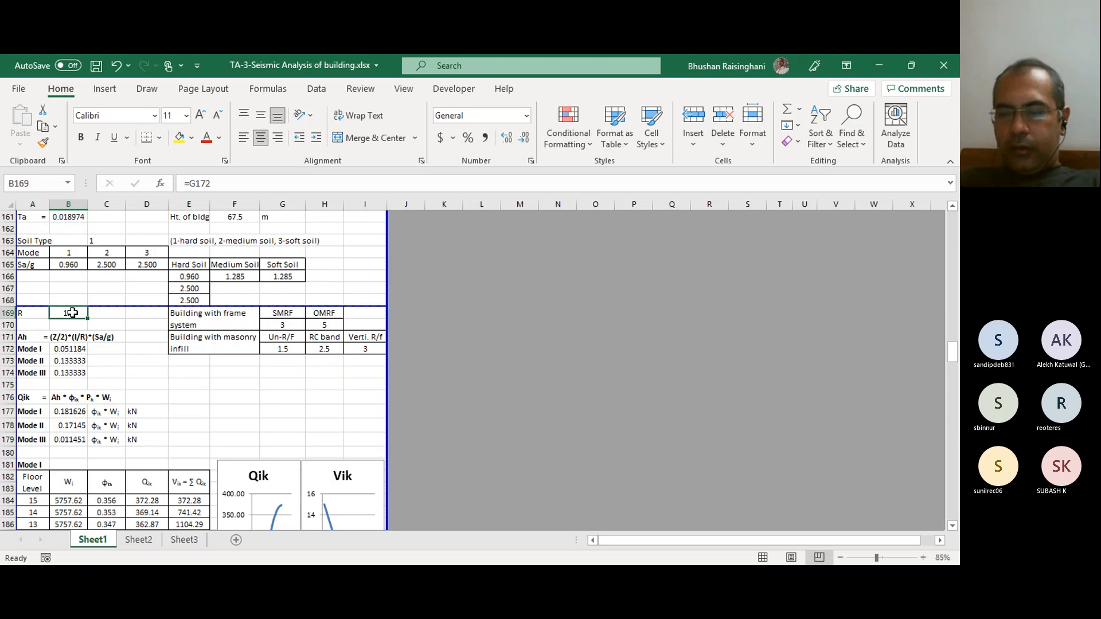
{"action": "type", "text": "5"}
{"action": "key", "text": "ctrl+Return"}
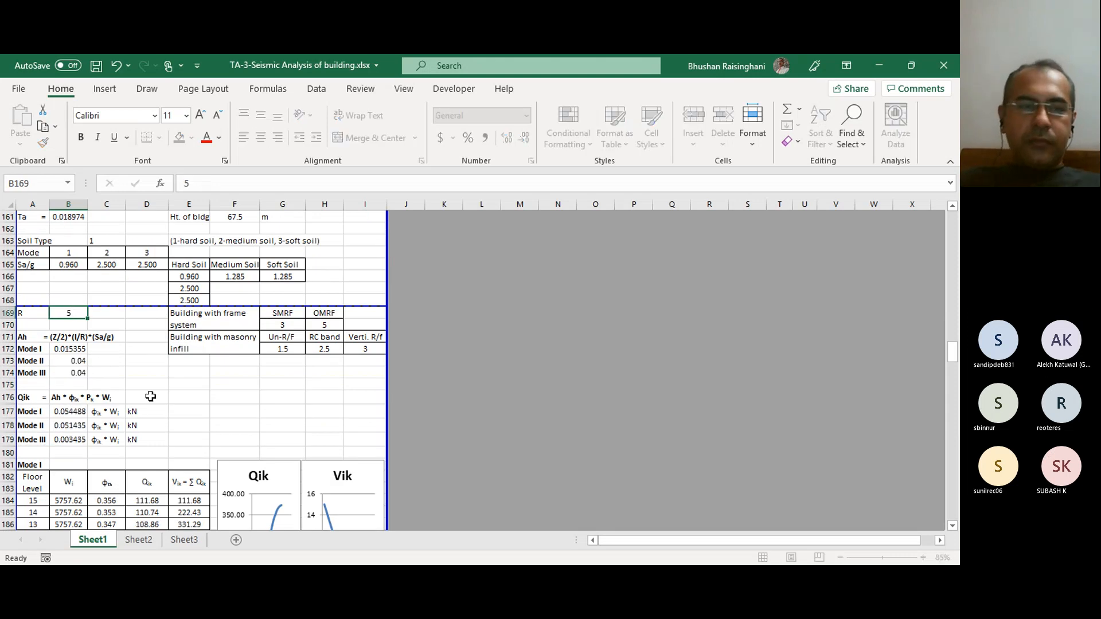
{"action": "key", "text": "Return"}
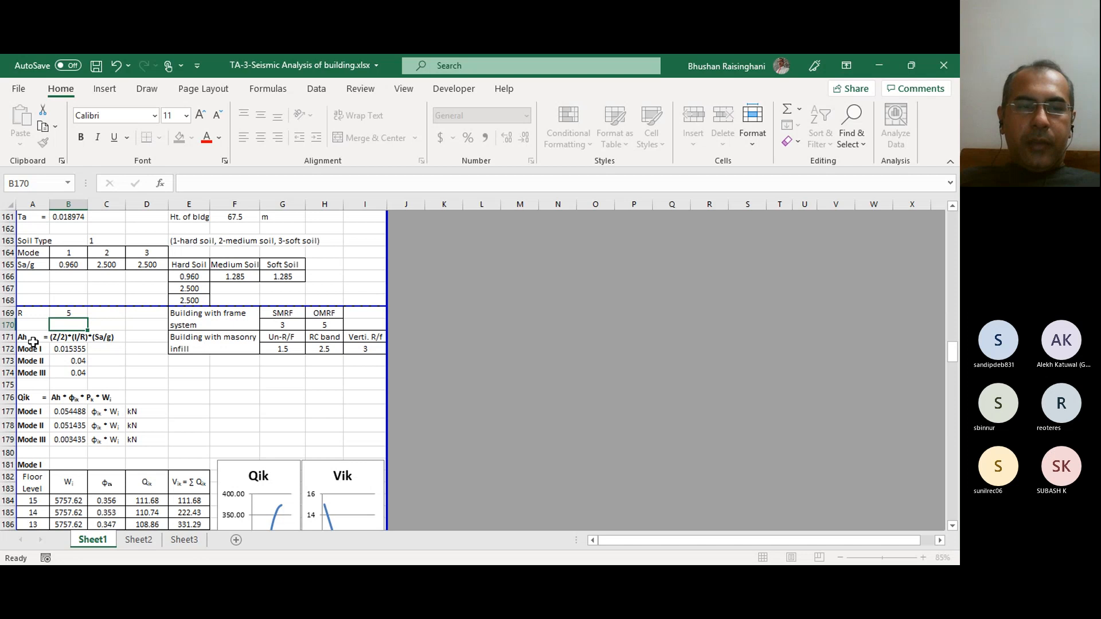
Step: Examine the Ah expression in A171 term by term: Z/2, I/R and Sa/g
{"action": "scroll", "coordinate": [30, 337], "scroll_direction": "down", "scroll_amount": 3}
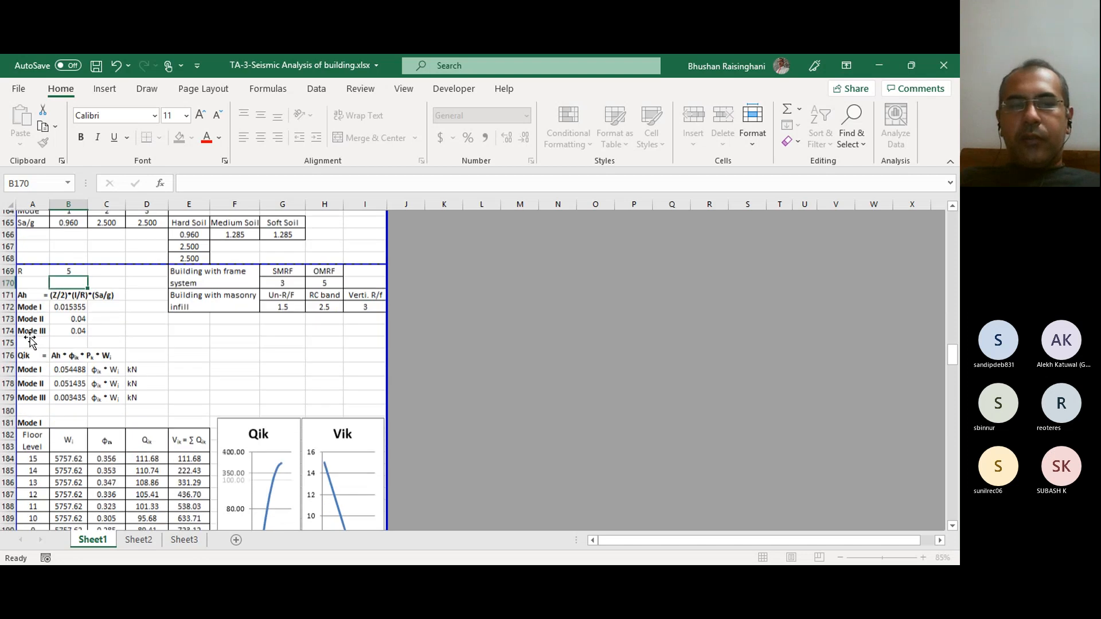
{"action": "left_click", "coordinate": [31, 340]}
{"action": "scroll", "coordinate": [97, 339], "scroll_direction": "up", "scroll_amount": 1}
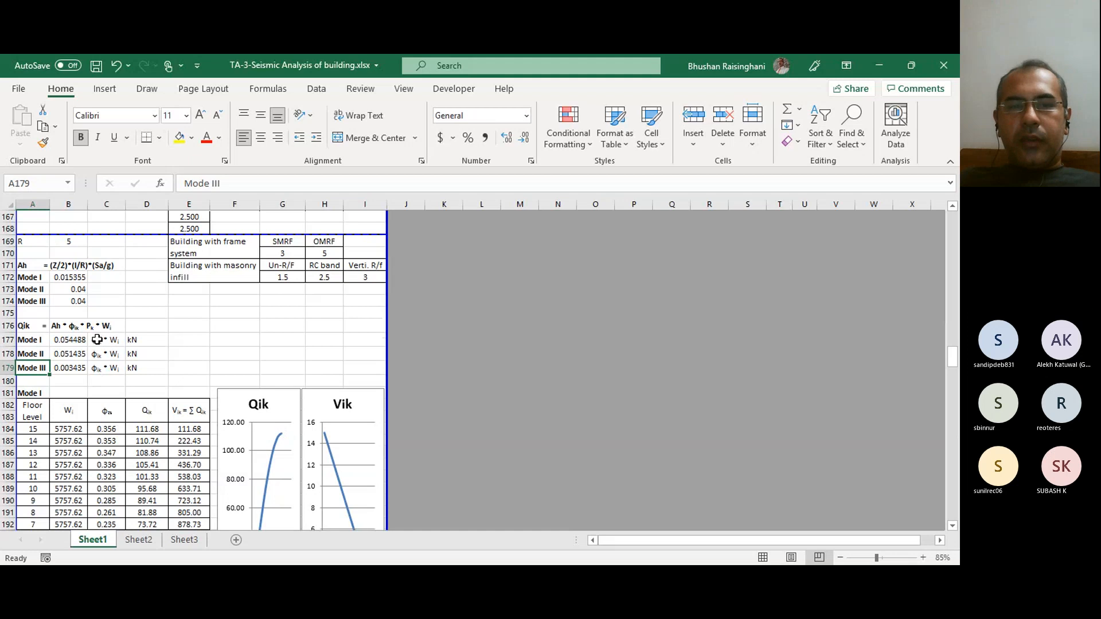
{"action": "scroll", "coordinate": [103, 301], "scroll_direction": "up", "scroll_amount": 1}
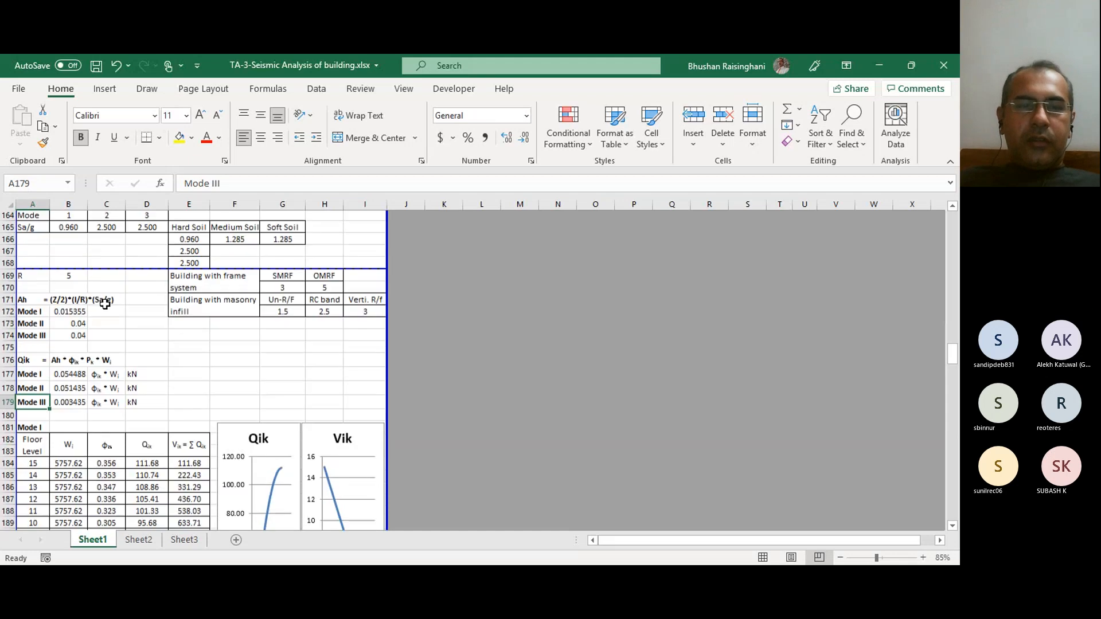
{"action": "left_click", "coordinate": [66, 303]}
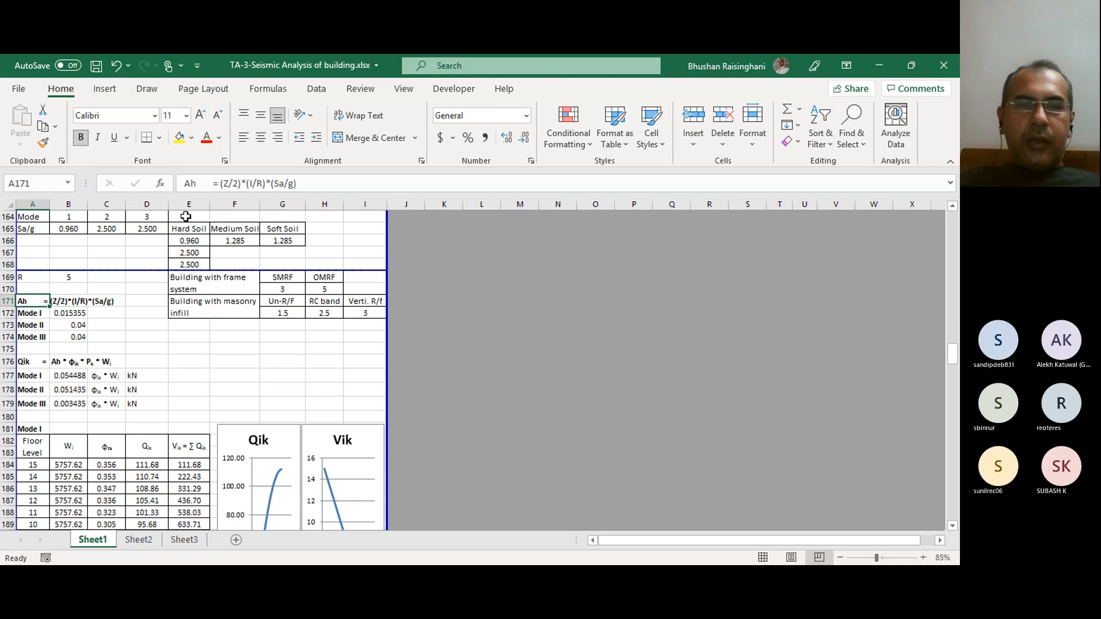
{"action": "left_click", "coordinate": [225, 183]}
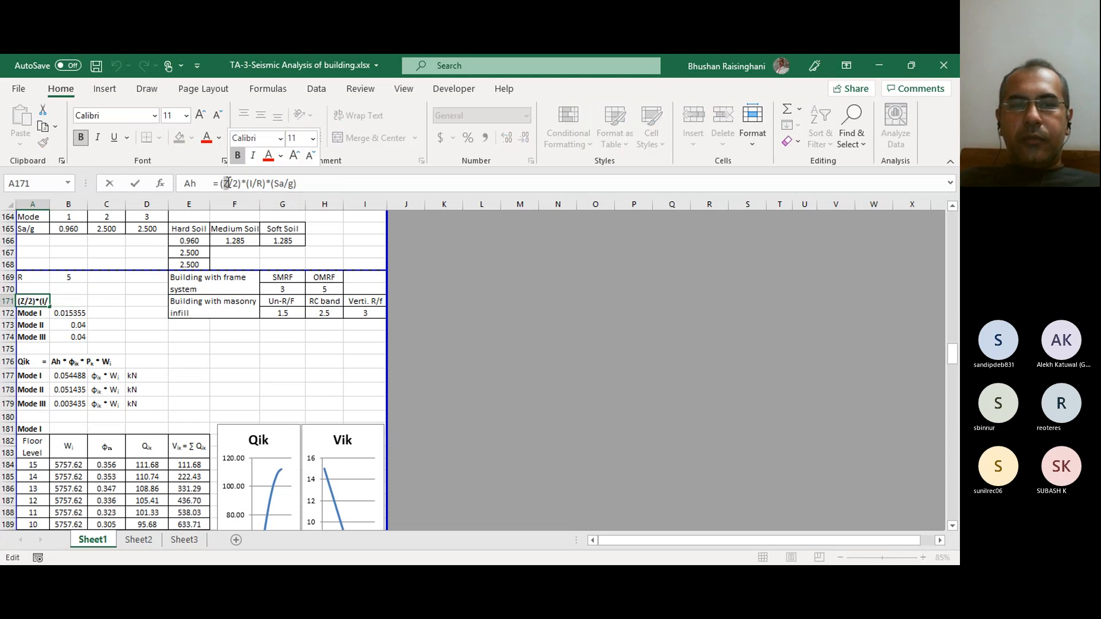
{"action": "double_click", "coordinate": [251, 184]}
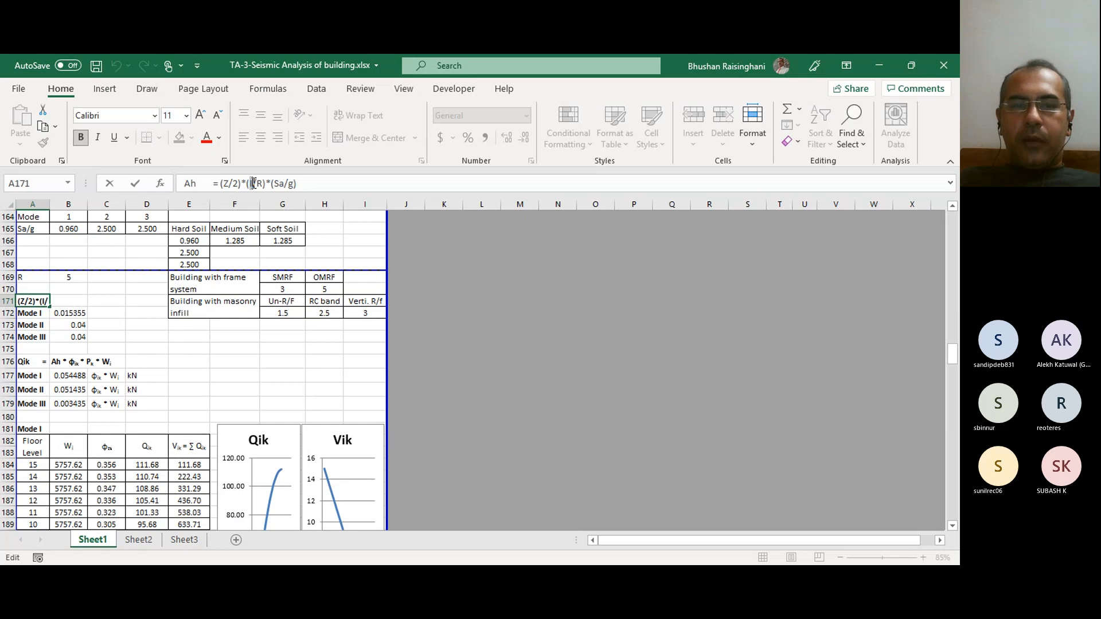
{"action": "double_click", "coordinate": [261, 183]}
{"action": "left_click_drag", "start_coordinate": [275, 184], "coordinate": [295, 183]}
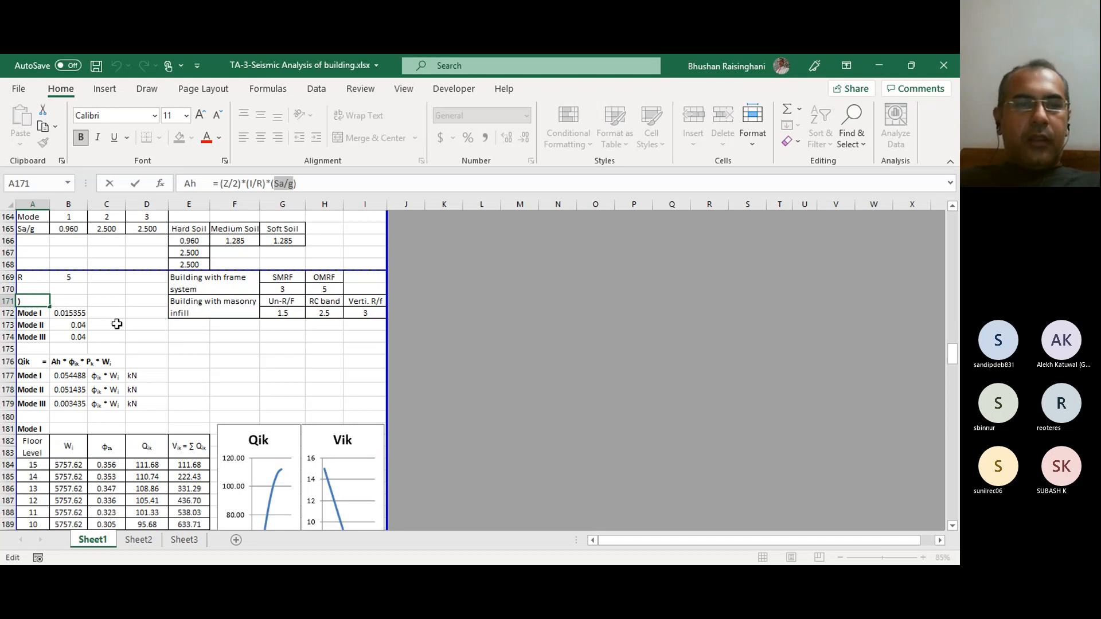
{"action": "key", "text": "Return"}
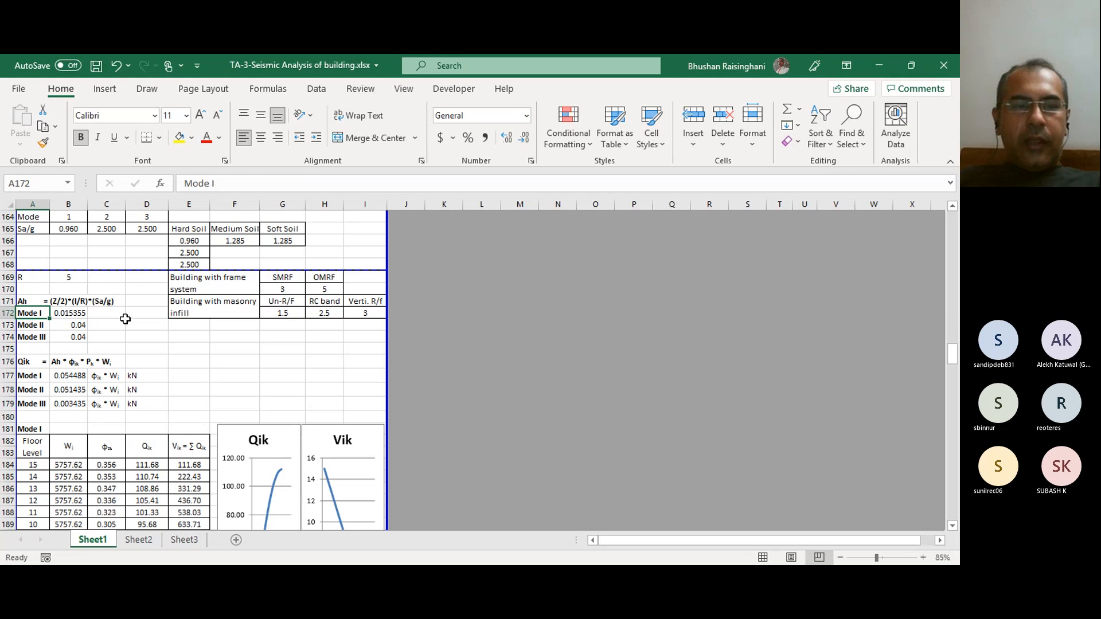
Step: Inspect the Ah formulas for Modes I, II and III in B172 to B174
{"action": "left_click", "coordinate": [36, 326]}
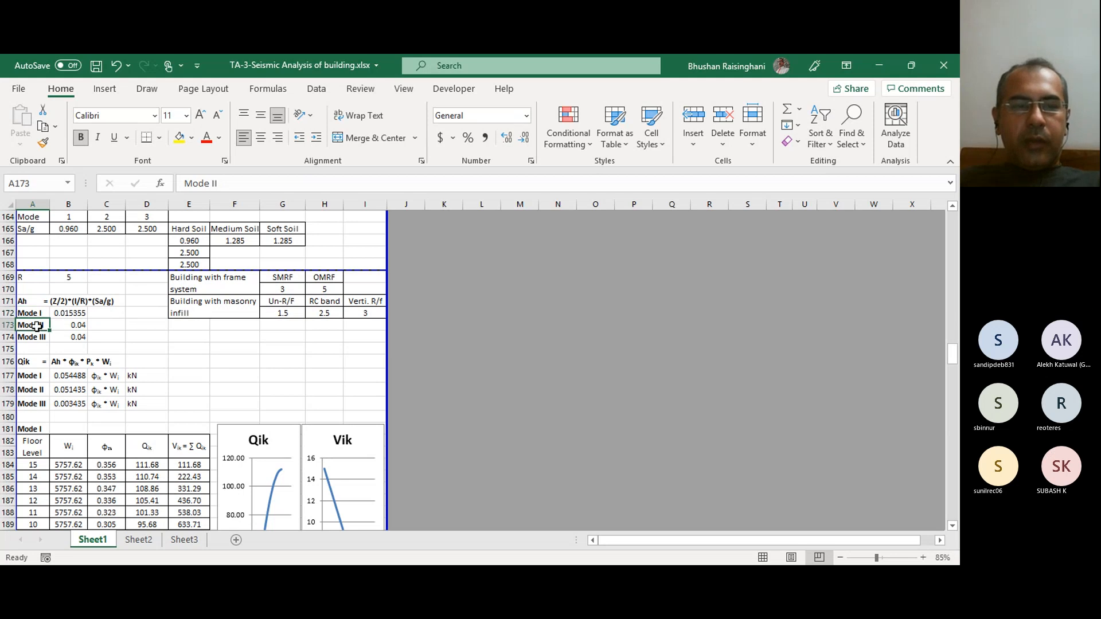
{"action": "left_click", "coordinate": [36, 338]}
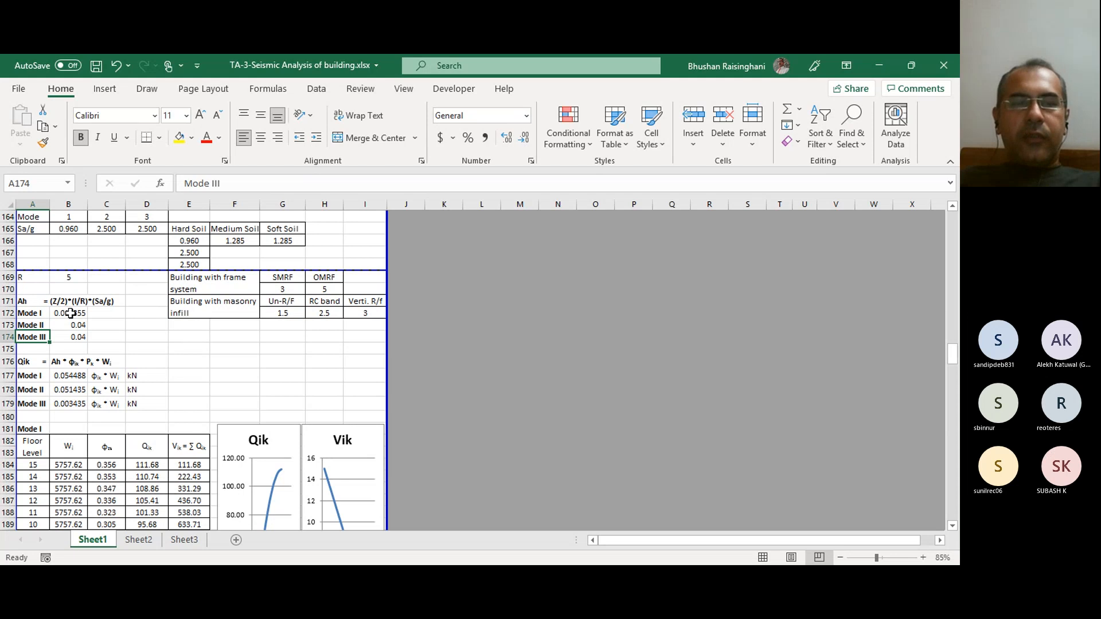
{"action": "left_click", "coordinate": [70, 325]}
{"action": "left_click", "coordinate": [73, 339]}
{"action": "left_click", "coordinate": [73, 314]}
{"action": "left_click", "coordinate": [76, 326]}
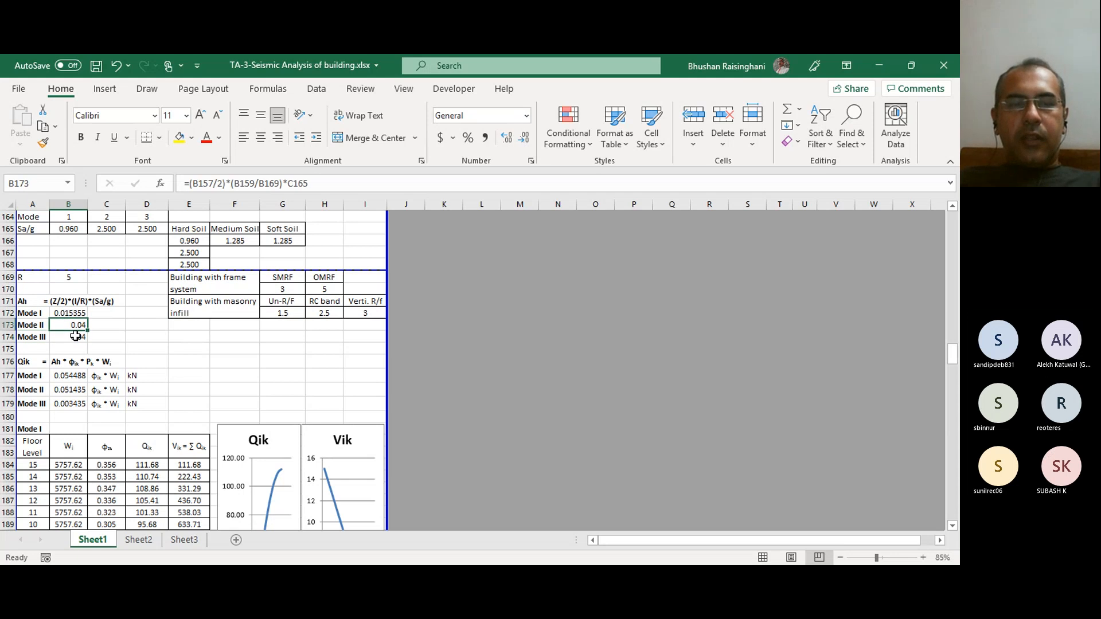
{"action": "left_click", "coordinate": [75, 336]}
{"action": "left_click", "coordinate": [76, 313]}
{"action": "left_click", "coordinate": [75, 325]}
{"action": "left_click", "coordinate": [75, 336]}
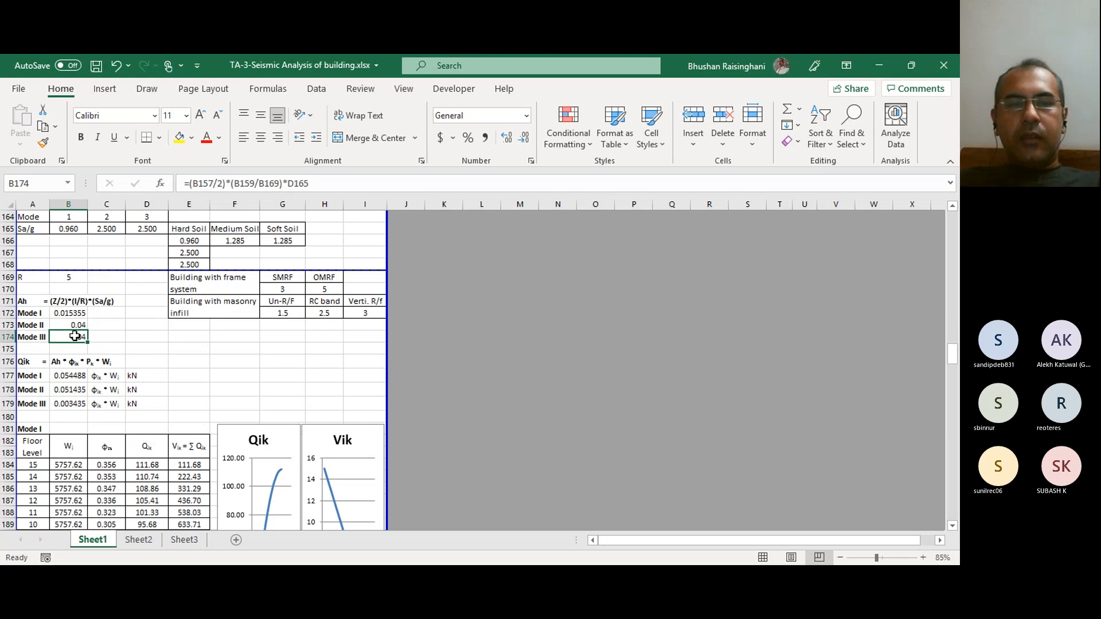
Step: Review the Qik expression in row 176 and check the source data behind the Mode I Vik and Qik charts
{"action": "left_click", "coordinate": [31, 361]}
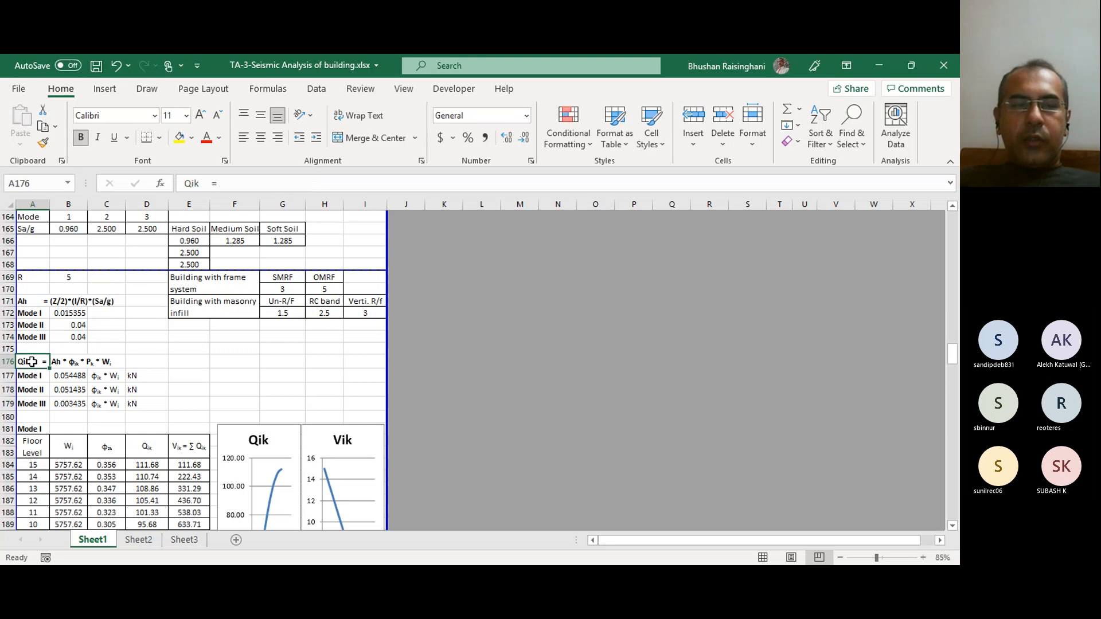
{"action": "scroll", "coordinate": [245, 397], "scroll_direction": "down", "scroll_amount": 2}
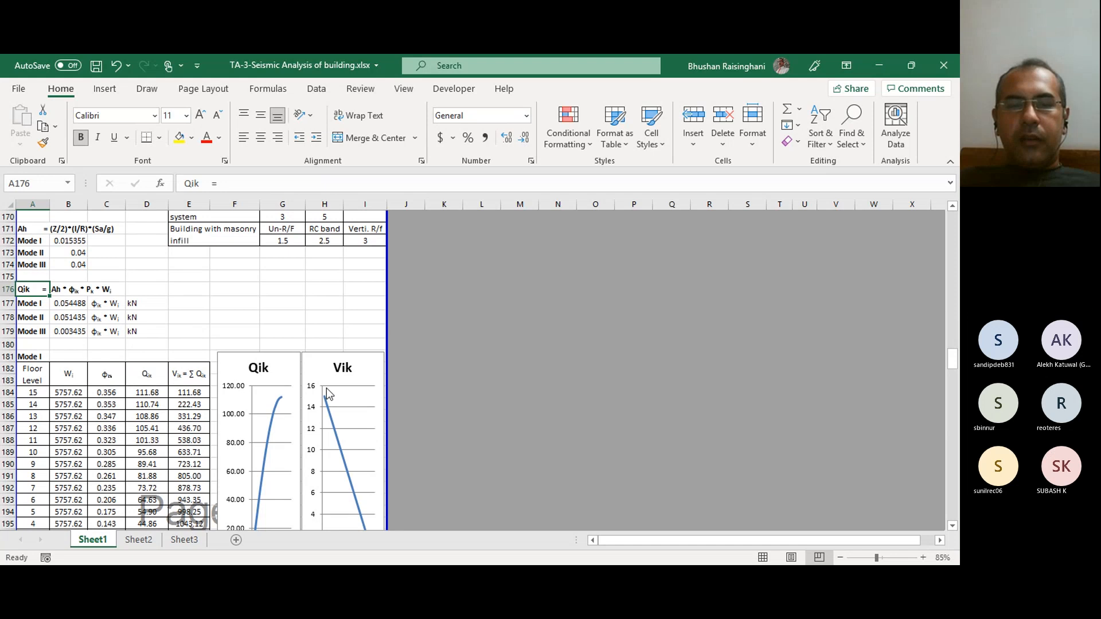
{"action": "scroll", "coordinate": [336, 376], "scroll_direction": "down", "scroll_amount": 1}
{"action": "scroll", "coordinate": [355, 422], "scroll_direction": "down", "scroll_amount": 2}
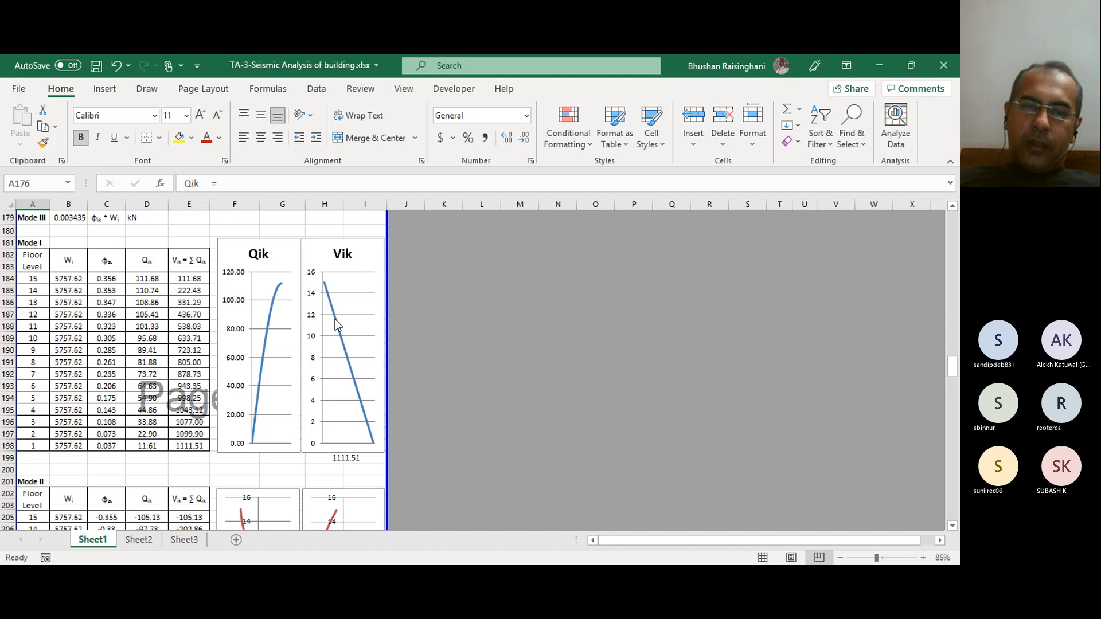
{"action": "left_click", "coordinate": [372, 441]}
{"action": "left_click", "coordinate": [373, 442]}
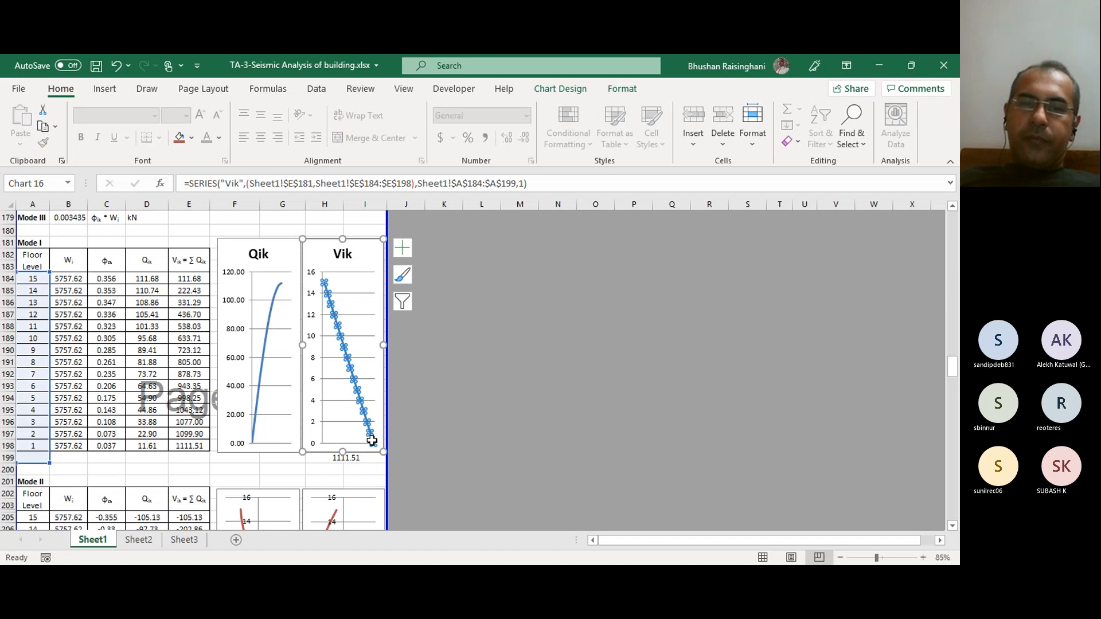
{"action": "left_click", "coordinate": [273, 290]}
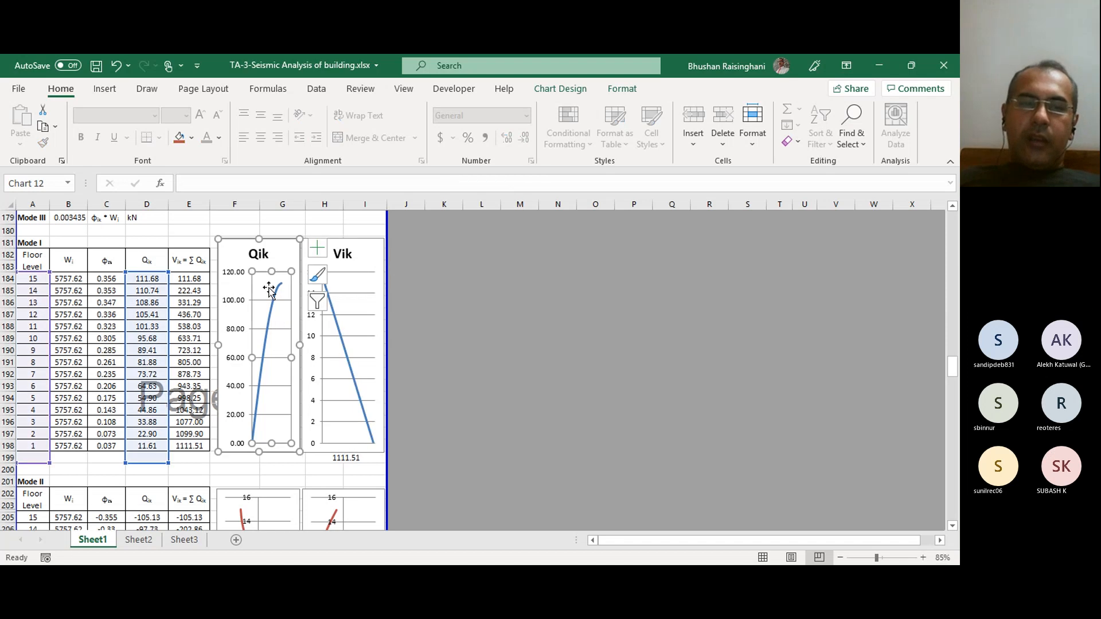
{"action": "left_click", "coordinate": [155, 281]}
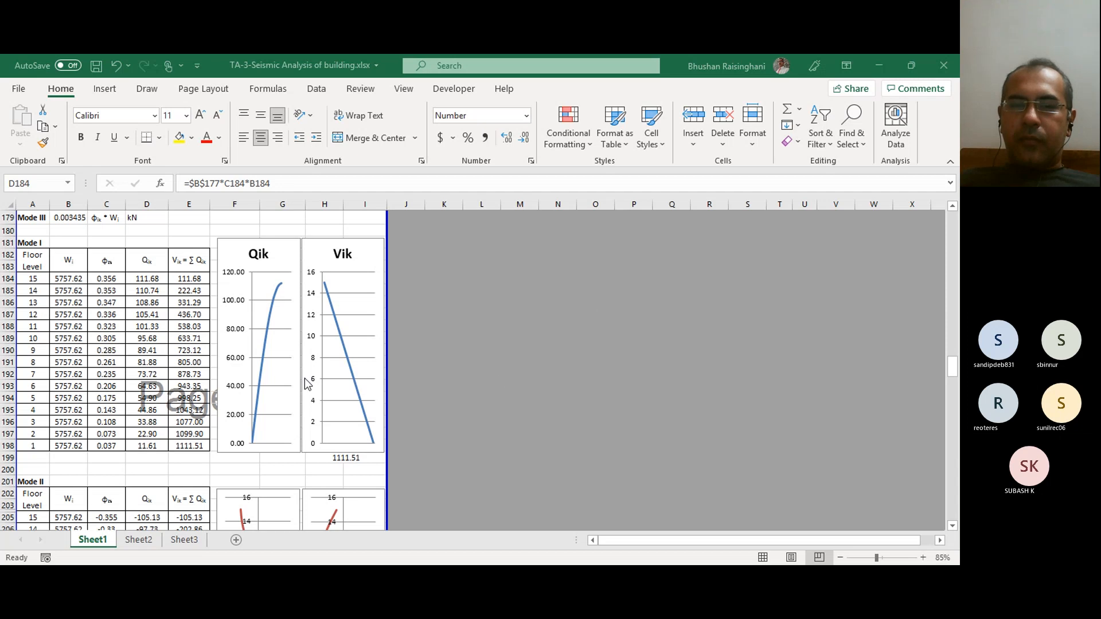
Step: Go through the Wi and φ columns of the Mode I table and inspect the floor 15 formulas in D184 and E184
{"action": "left_click", "coordinate": [282, 408]}
{"action": "scroll", "coordinate": [221, 393], "scroll_direction": "down", "scroll_amount": 3}
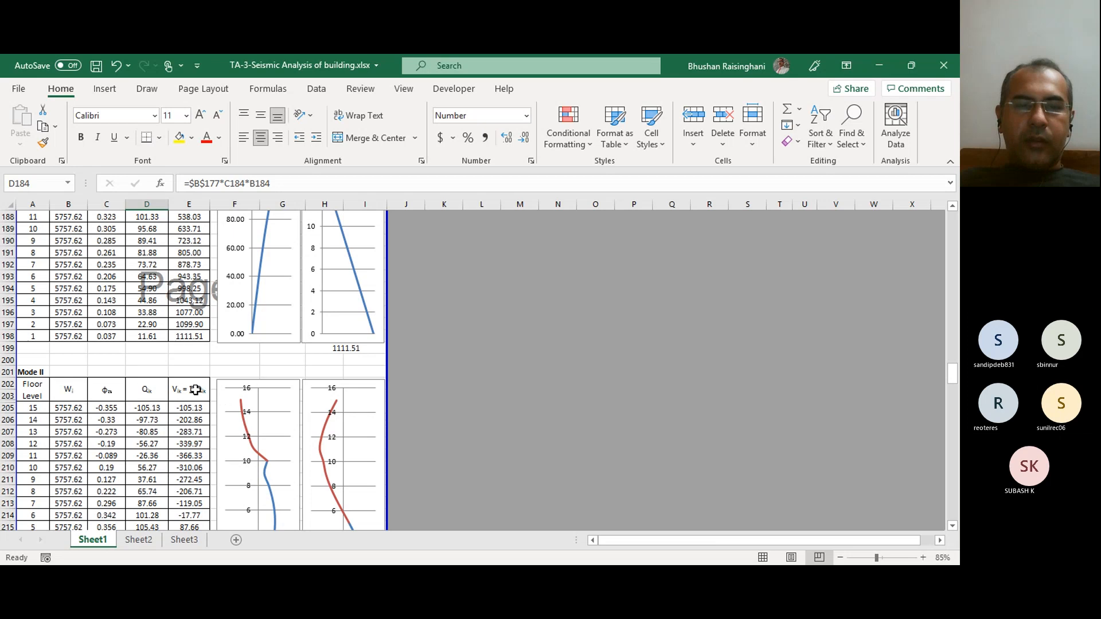
{"action": "scroll", "coordinate": [218, 367], "scroll_direction": "up", "scroll_amount": 3}
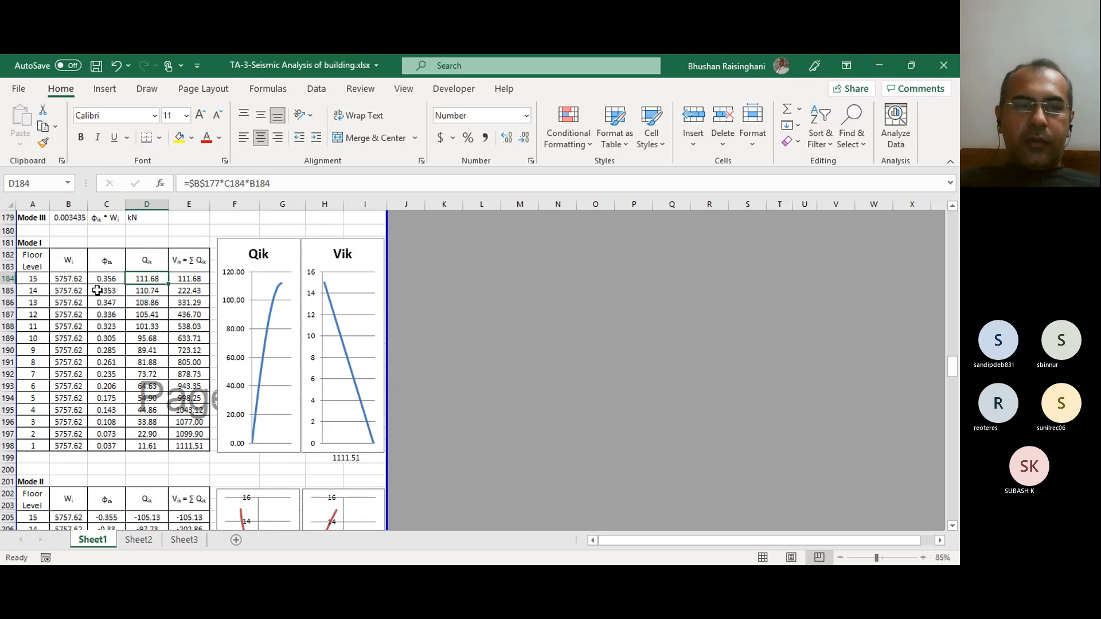
{"action": "left_click", "coordinate": [50, 247]}
{"action": "left_click", "coordinate": [67, 258]}
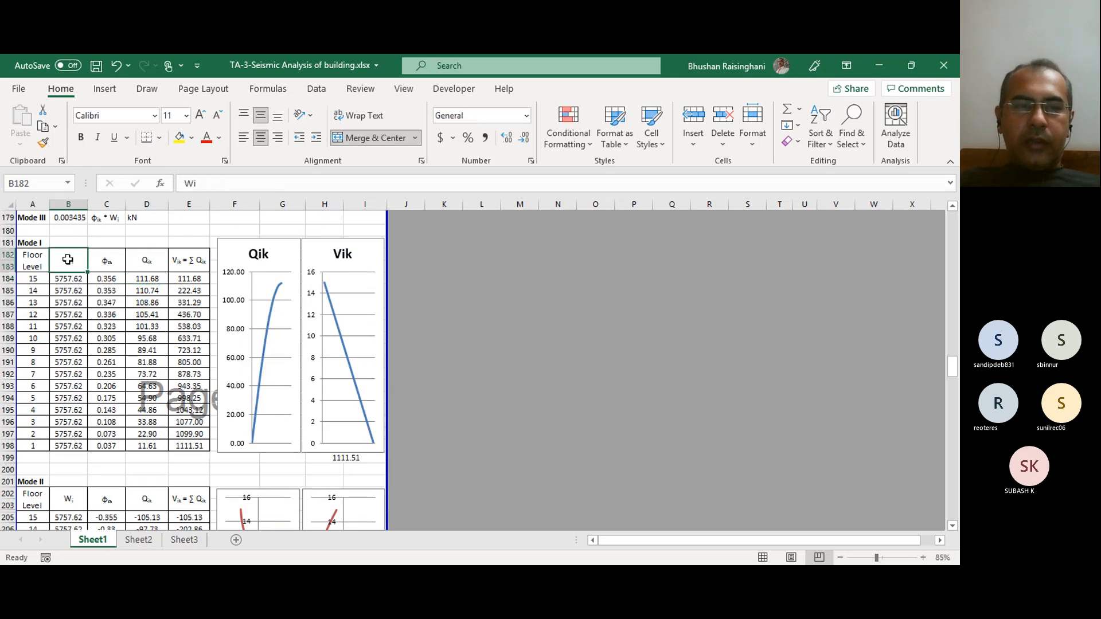
{"action": "left_click", "coordinate": [113, 259]}
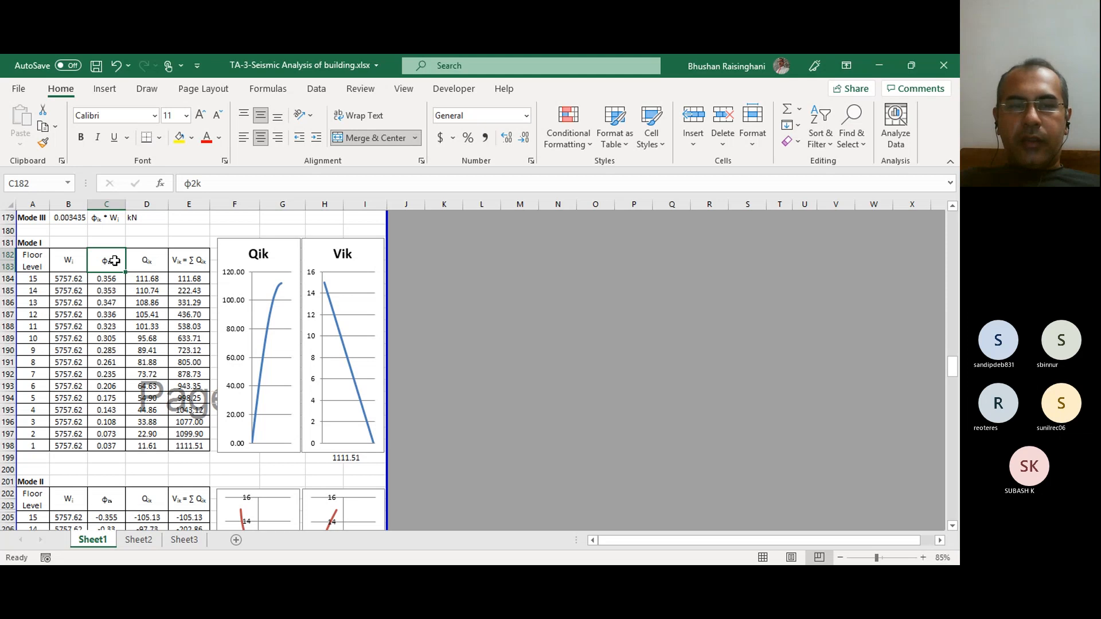
{"action": "left_click", "coordinate": [147, 278]}
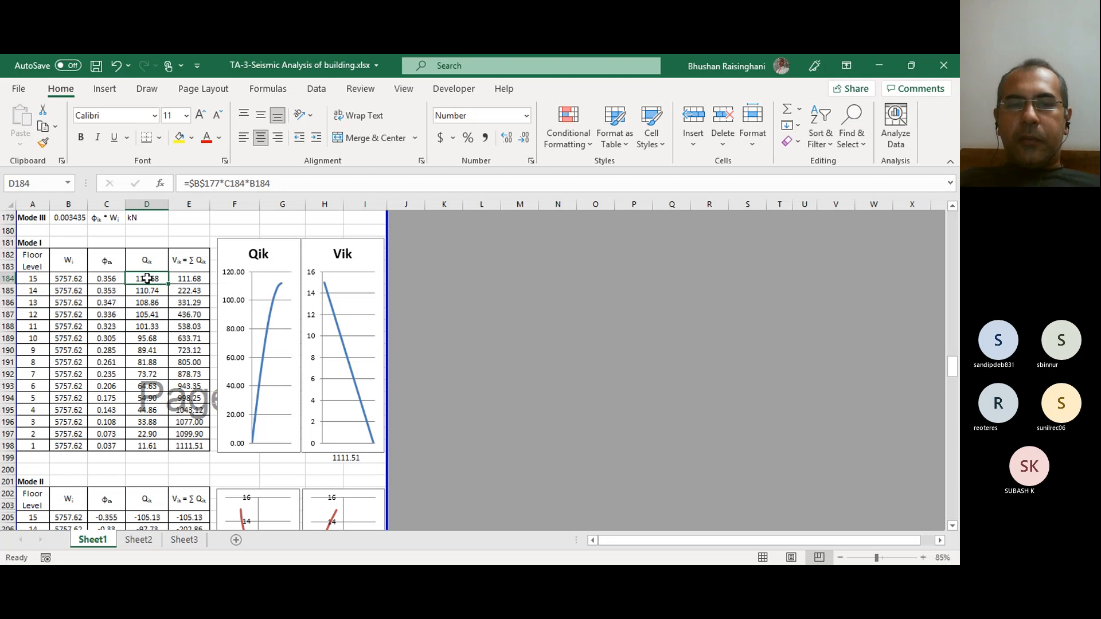
{"action": "left_click", "coordinate": [193, 279]}
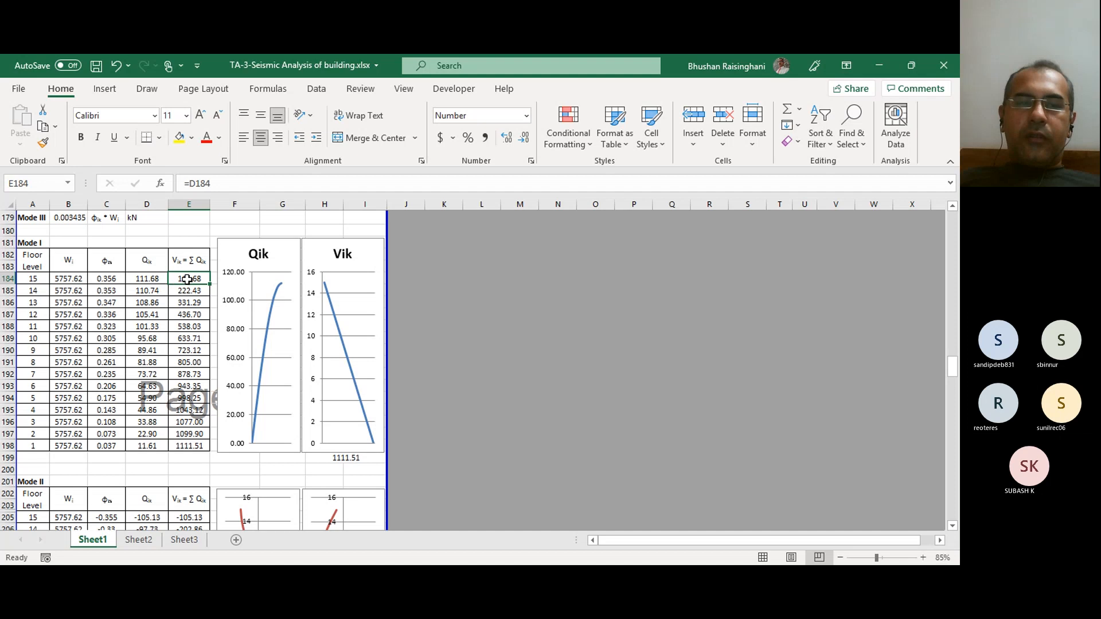
Step: Inspect the cumulative storey shear formulas for Mode I in E185, E186 and E198
{"action": "double_click", "coordinate": [188, 290]}
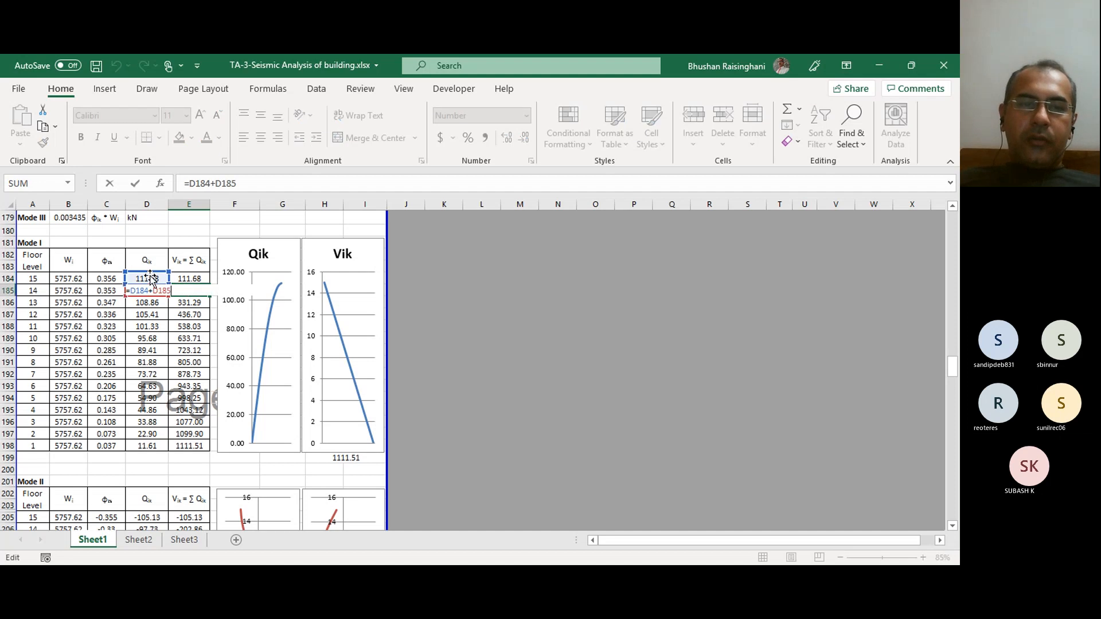
{"action": "key", "text": "Return"}
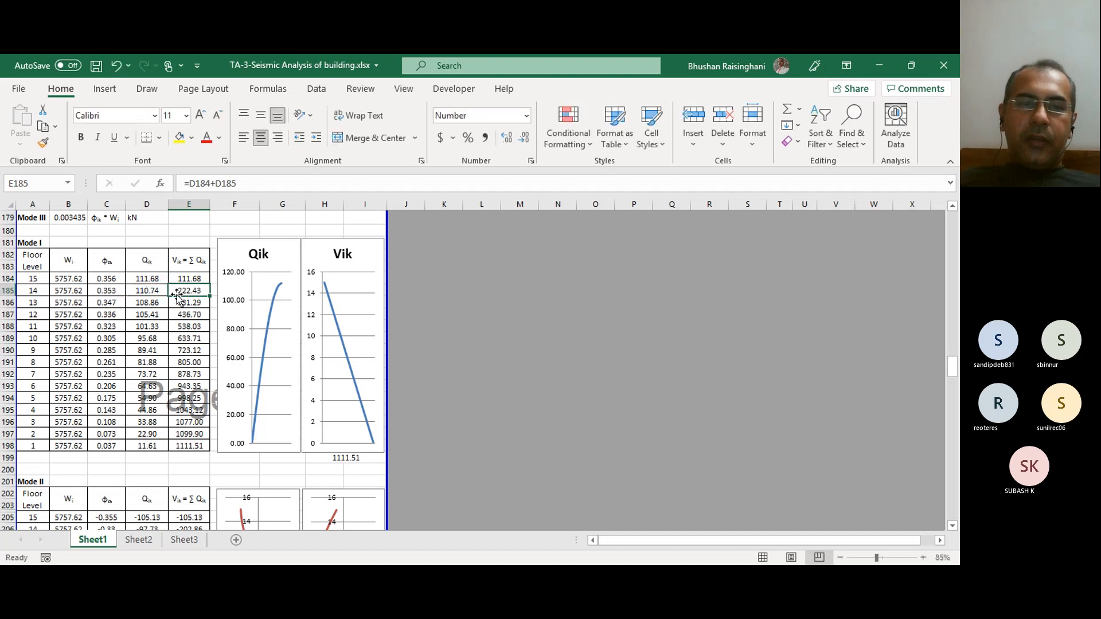
{"action": "key", "text": "F2"}
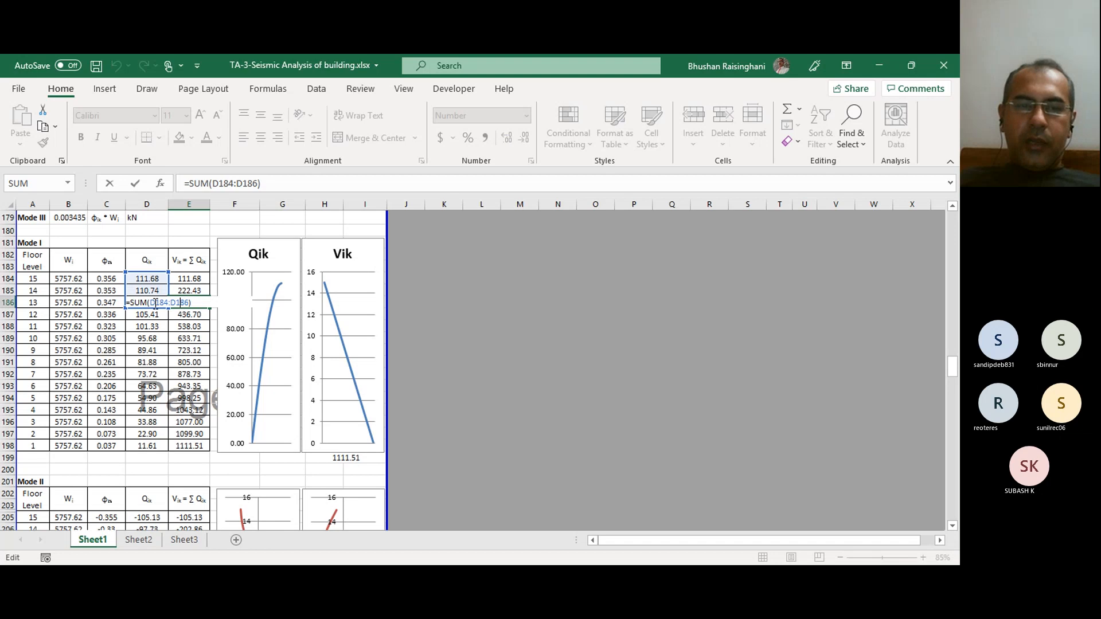
{"action": "key", "text": "Escape"}
{"action": "double_click", "coordinate": [187, 445]}
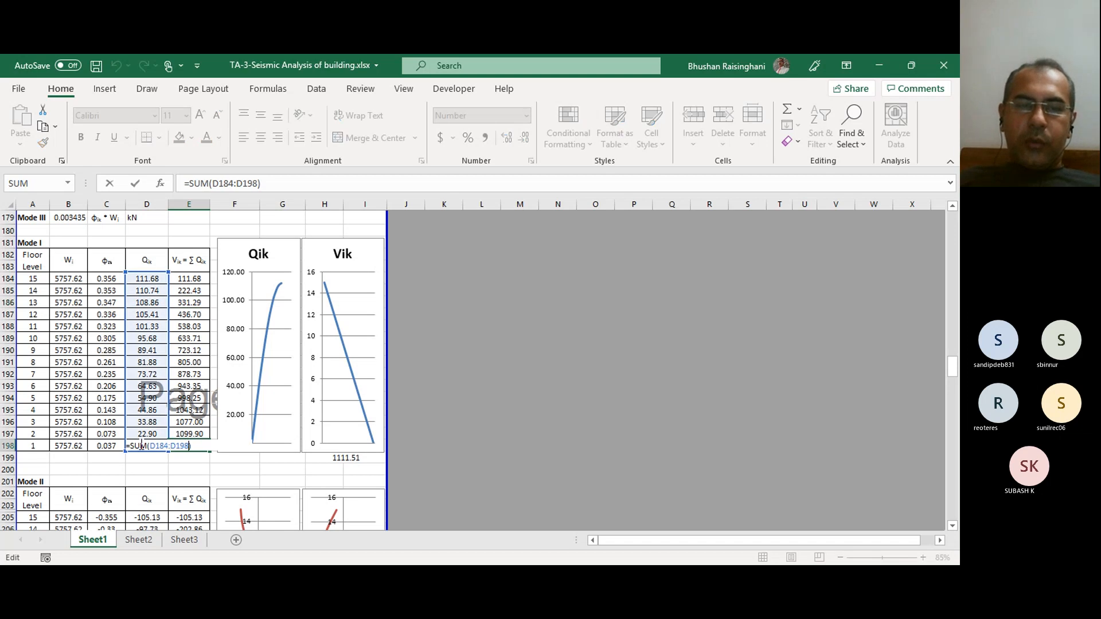
{"action": "key", "text": "Escape"}
{"action": "key", "text": "Escape"}
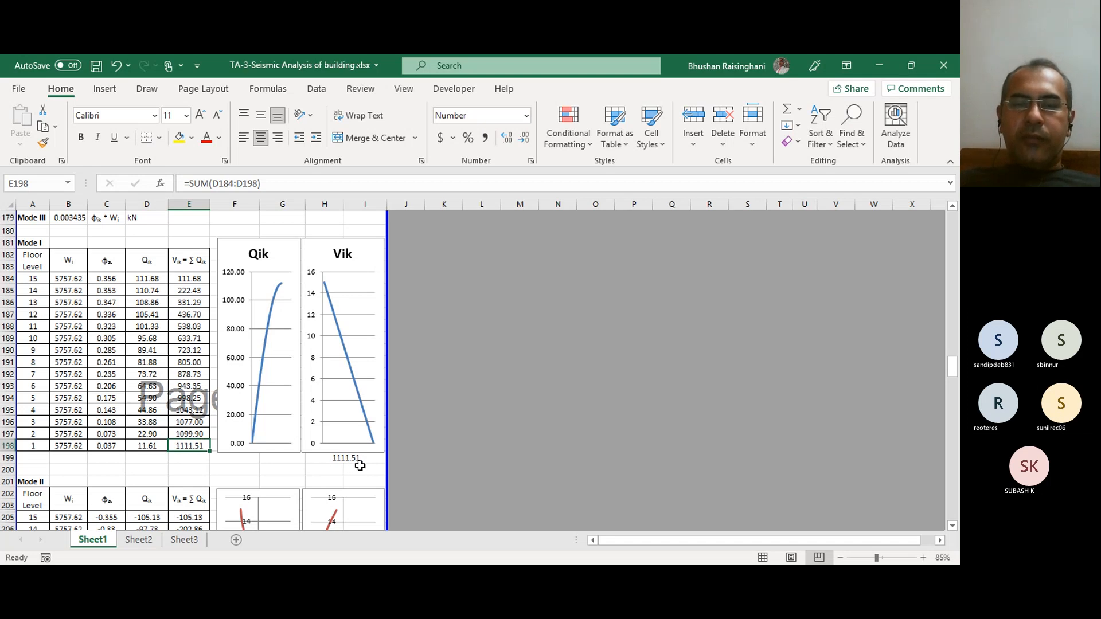
Step: Review the Mode II and Mode III lateral load and storey shear tables together with their charts
{"action": "scroll", "coordinate": [295, 463], "scroll_direction": "down", "scroll_amount": 4}
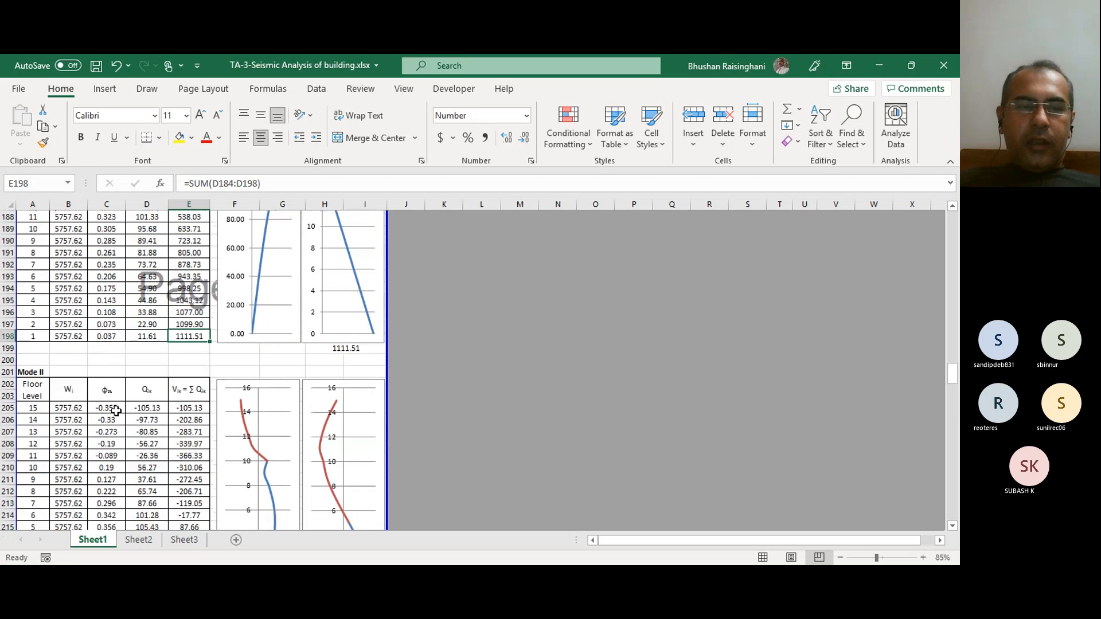
{"action": "scroll", "coordinate": [117, 400], "scroll_direction": "up", "scroll_amount": 4}
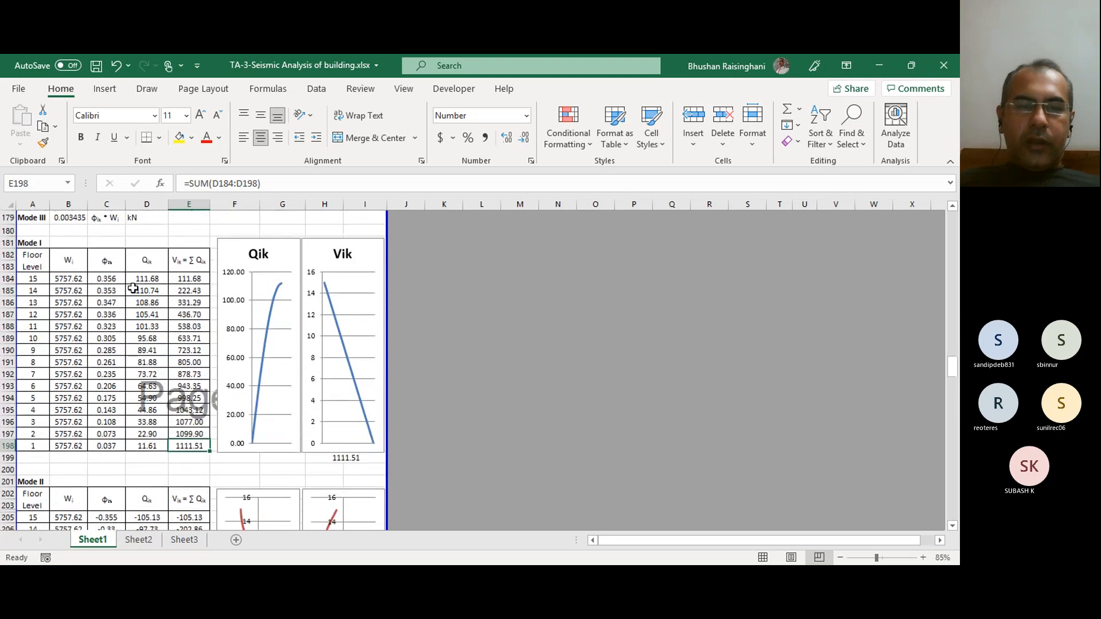
{"action": "scroll", "coordinate": [129, 393], "scroll_direction": "down", "scroll_amount": 5}
{"action": "scroll", "coordinate": [238, 407], "scroll_direction": "down", "scroll_amount": 5}
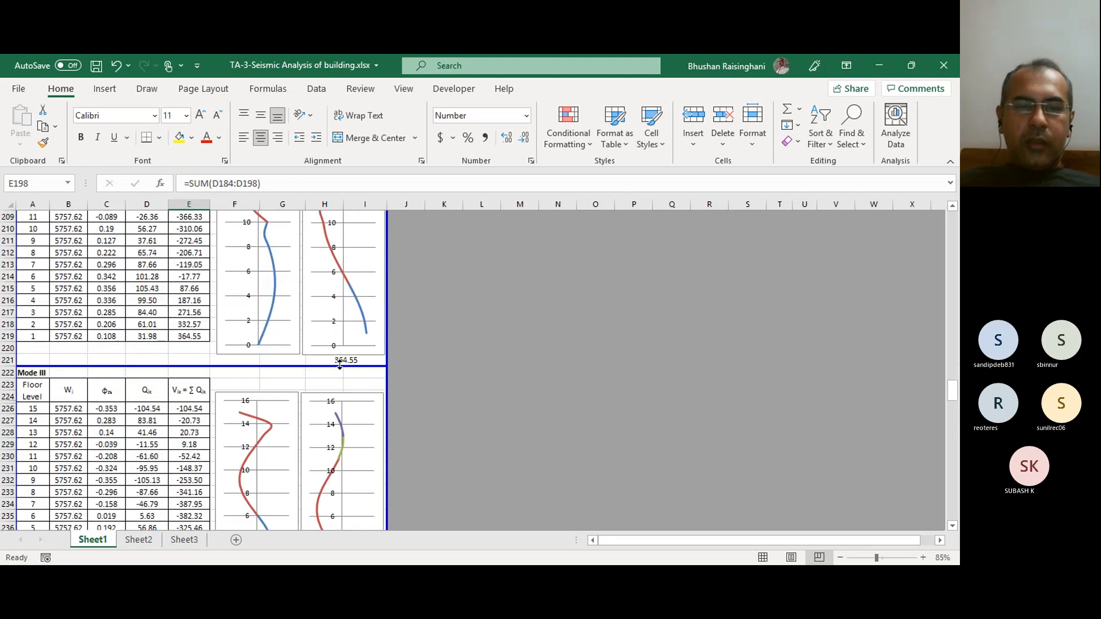
{"action": "scroll", "coordinate": [363, 367], "scroll_direction": "down", "scroll_amount": 5}
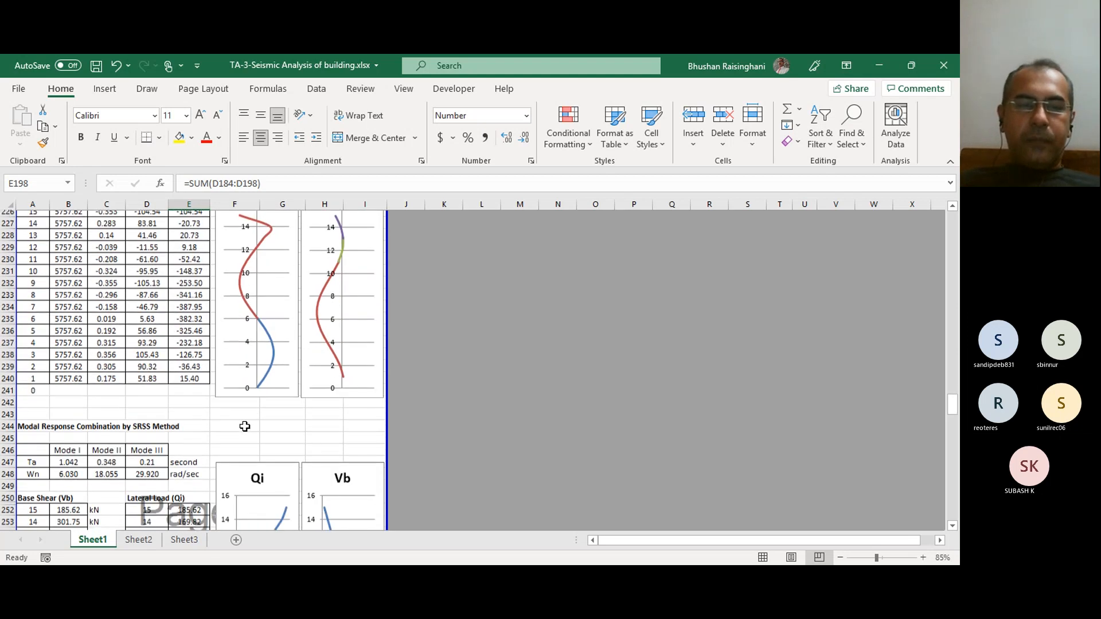
Step: Inspect the Ta and Wn rows of the SRSS section, including the frequency formulas for Modes I to III in B248 to D248
{"action": "scroll", "coordinate": [244, 425], "scroll_direction": "down", "scroll_amount": 4}
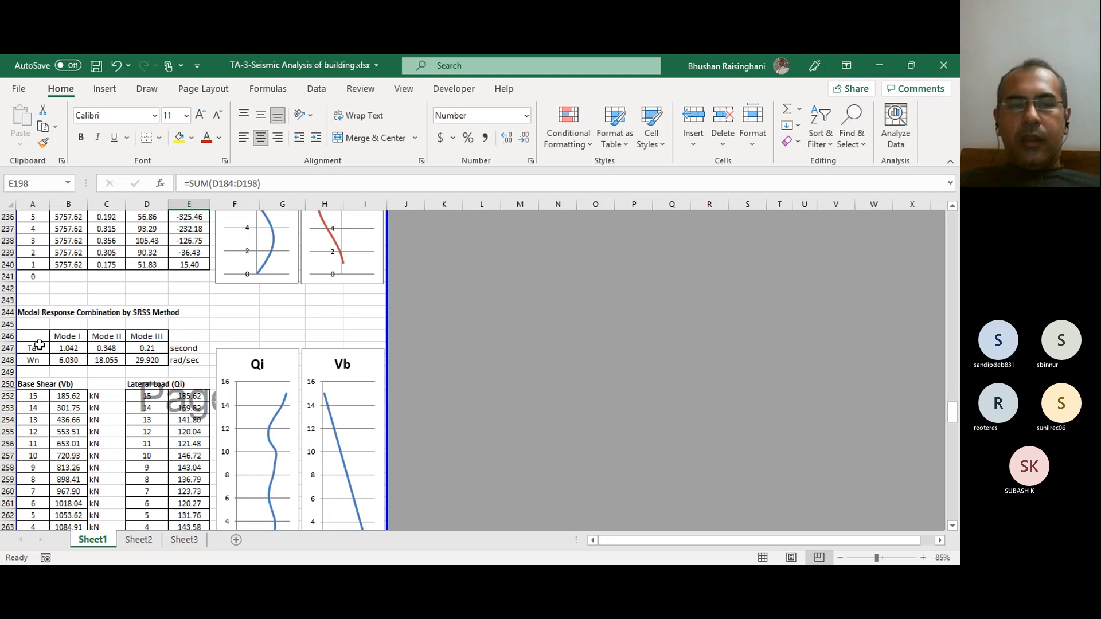
{"action": "left_click", "coordinate": [70, 348]}
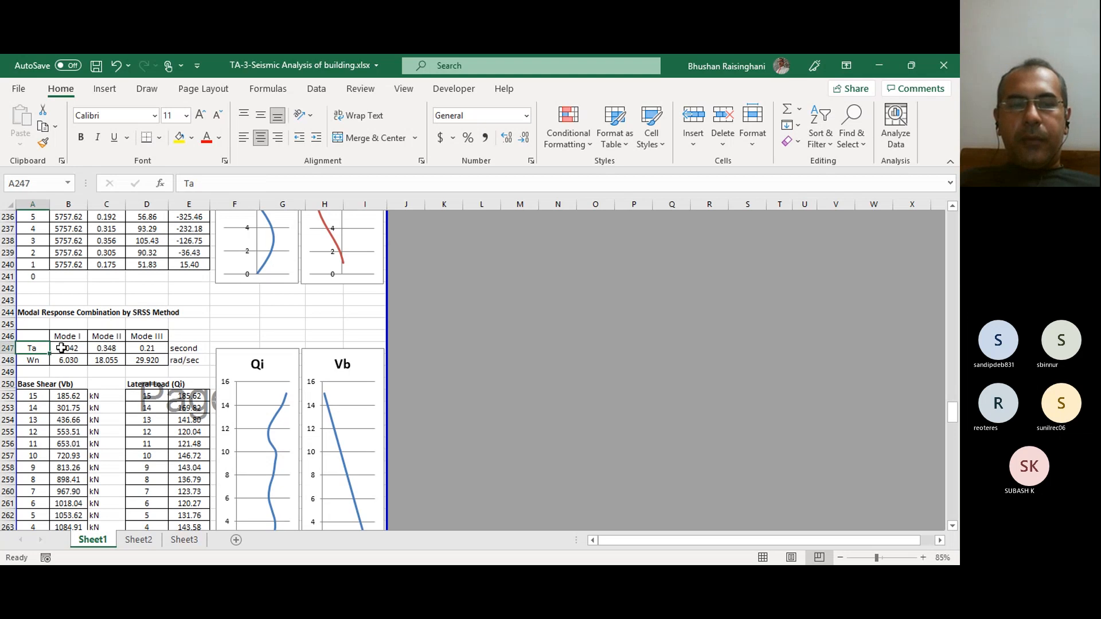
{"action": "left_click", "coordinate": [36, 361]}
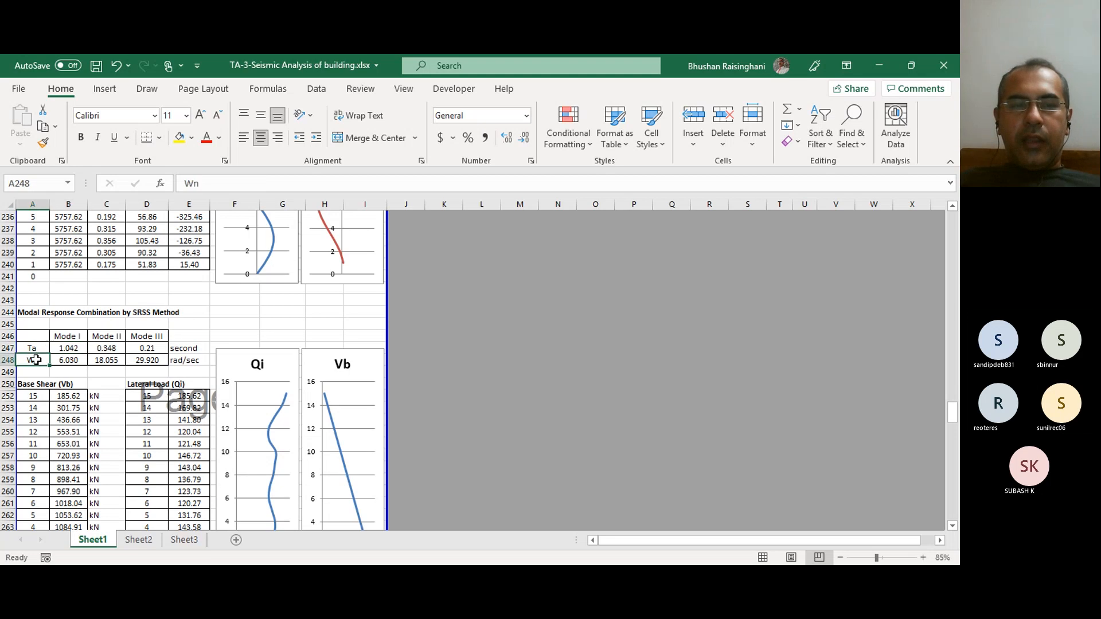
{"action": "left_click", "coordinate": [68, 360]}
{"action": "left_click", "coordinate": [106, 360]}
{"action": "left_click", "coordinate": [139, 358]}
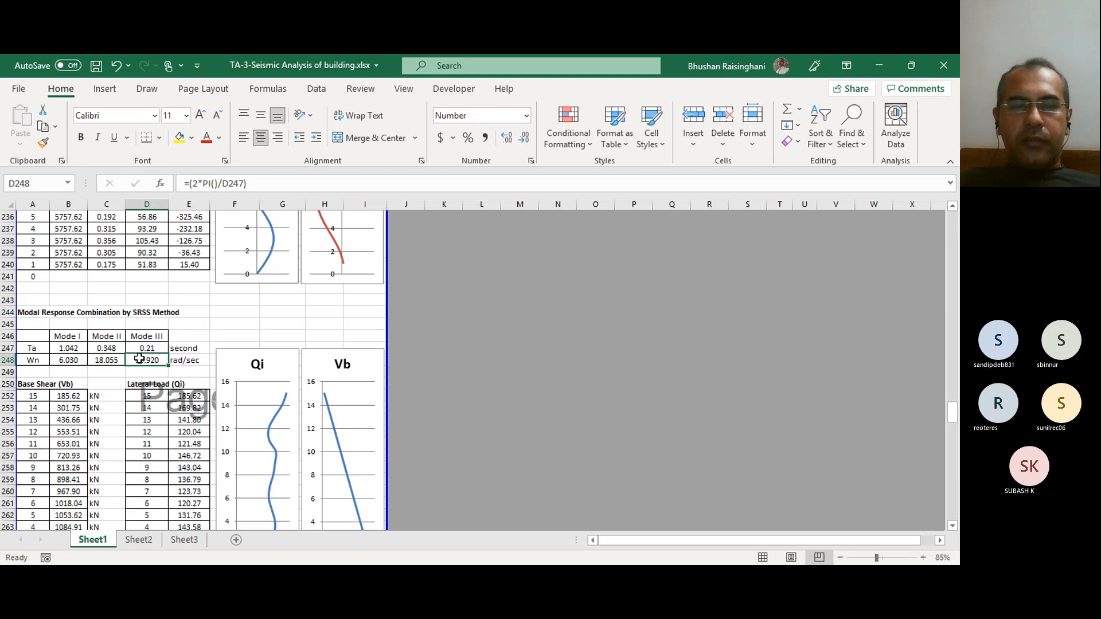
Step: Check the Mode I and Mode III periods in B247 and D247 and the Mode III floor 1 shear formula in E240
{"action": "scroll", "coordinate": [83, 372], "scroll_direction": "down", "scroll_amount": 3}
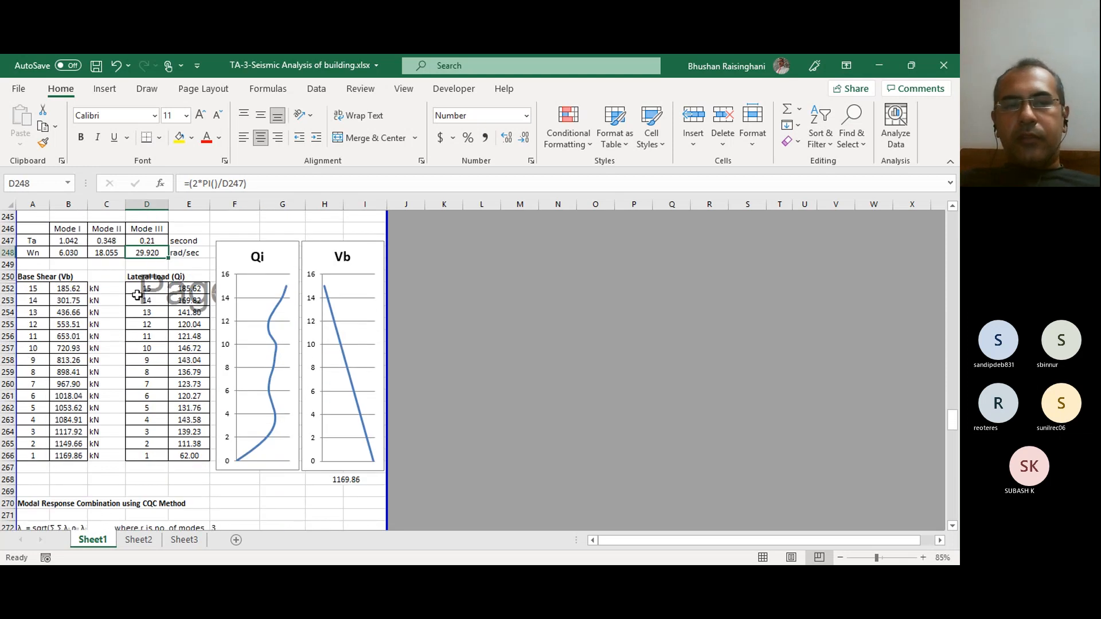
{"action": "left_click", "coordinate": [75, 239]}
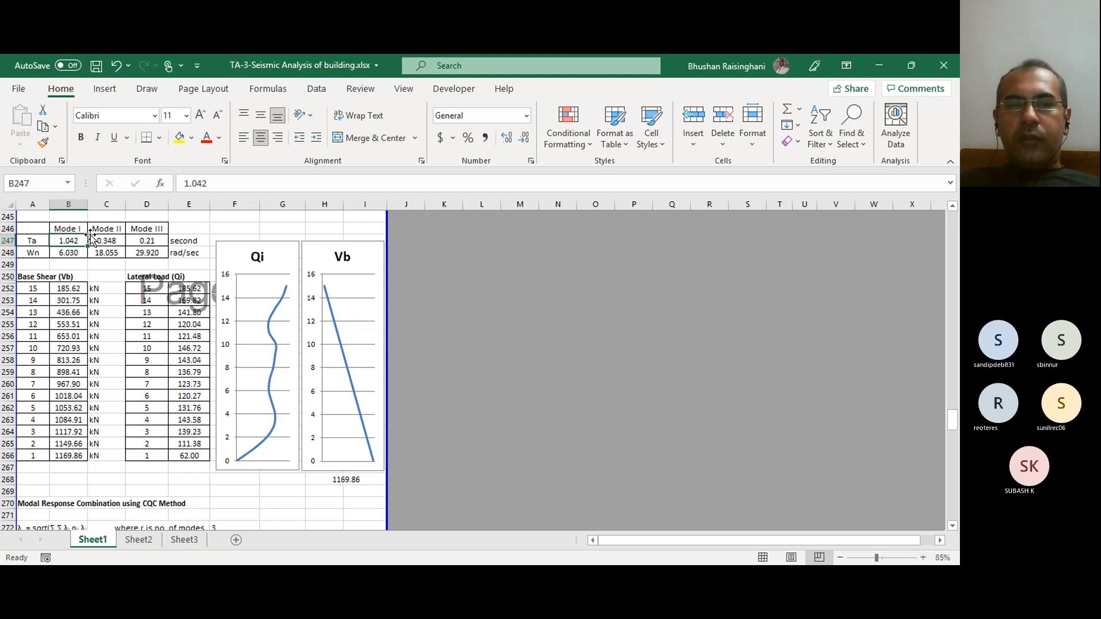
{"action": "left_click", "coordinate": [148, 242]}
{"action": "scroll", "coordinate": [172, 253], "scroll_direction": "up", "scroll_amount": 5}
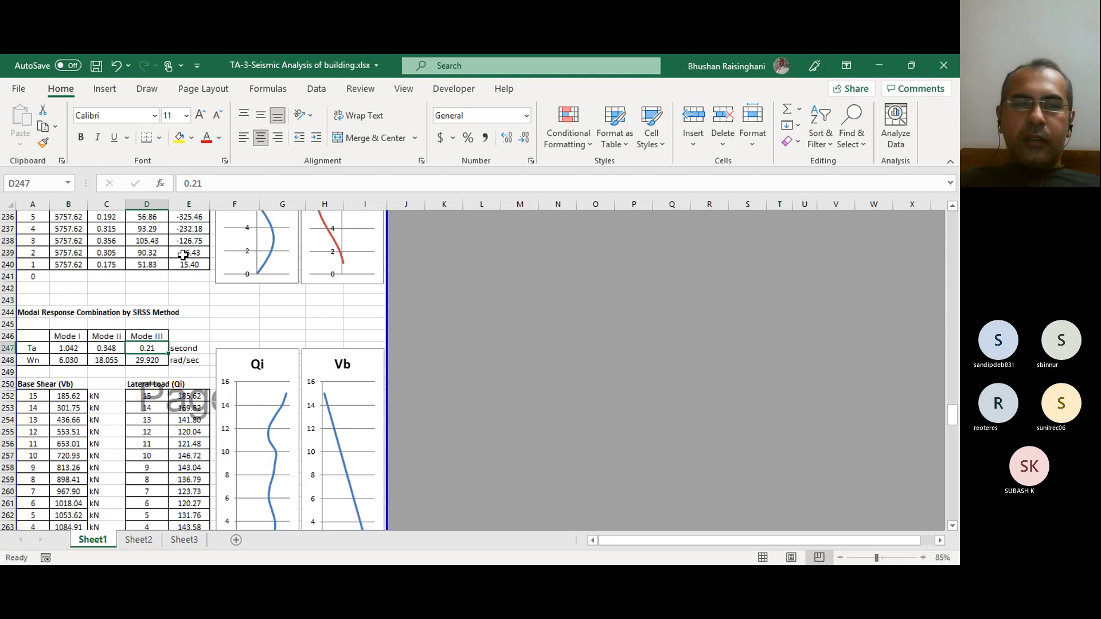
{"action": "left_click", "coordinate": [198, 336]}
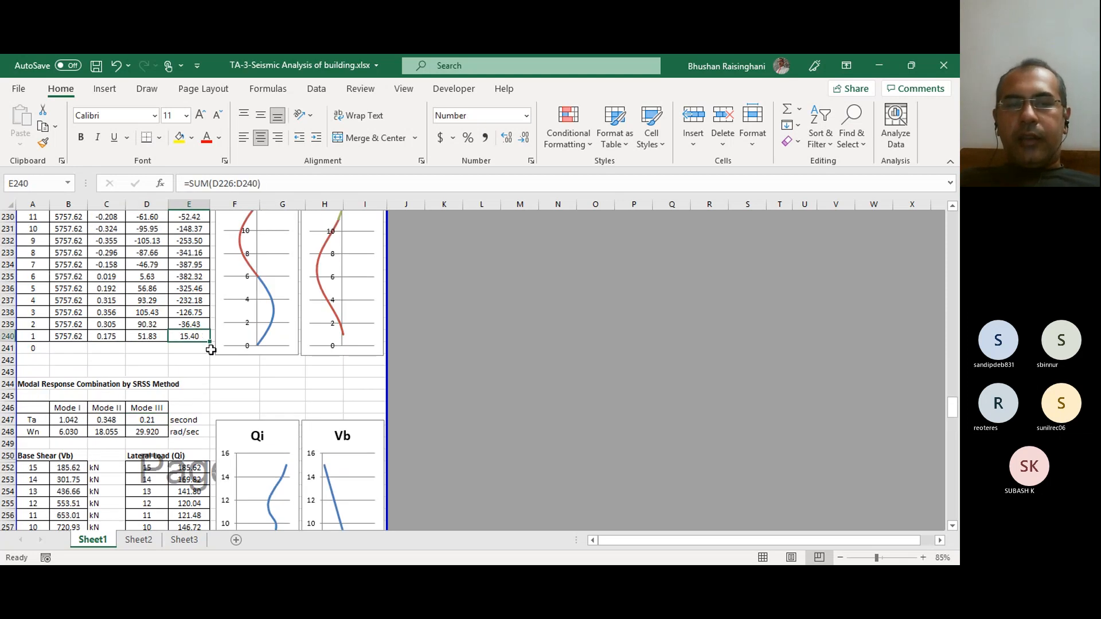
Step: Inspect the floor 15 SRSS base shear formula in B252 and examine the combined Vb and Qi charts
{"action": "scroll", "coordinate": [213, 348], "scroll_direction": "down", "scroll_amount": 4}
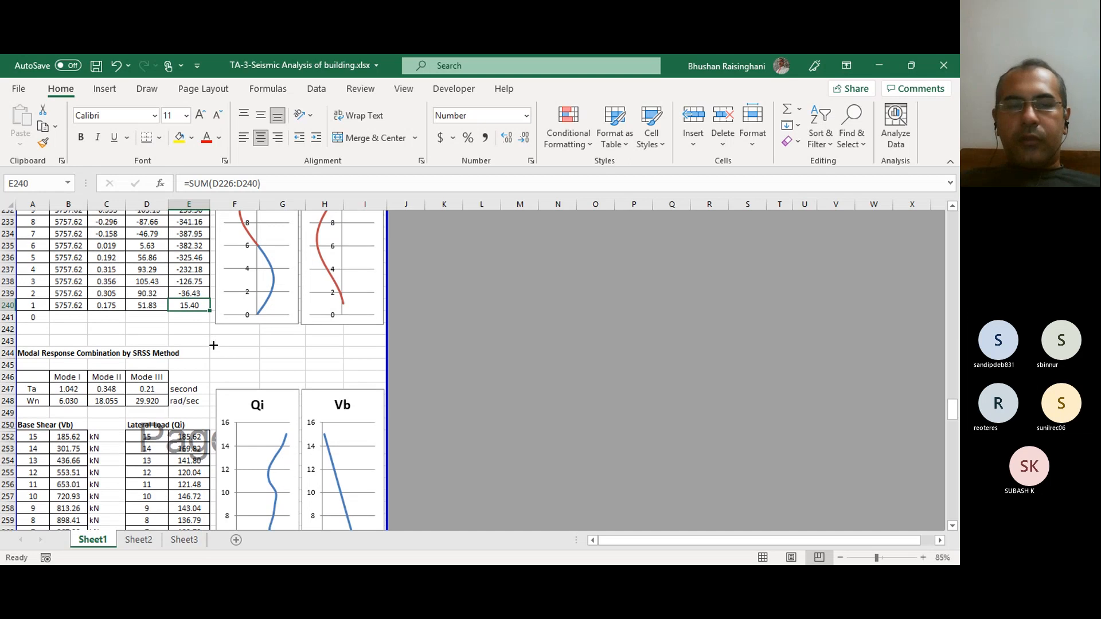
{"action": "left_click", "coordinate": [65, 325]}
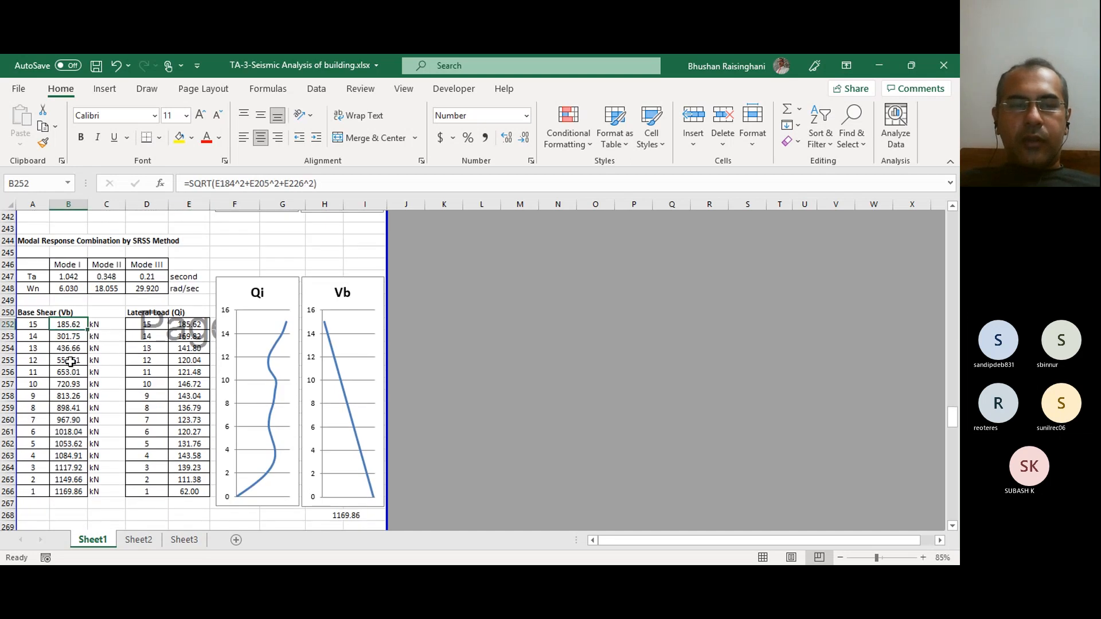
{"action": "left_click", "coordinate": [351, 285]}
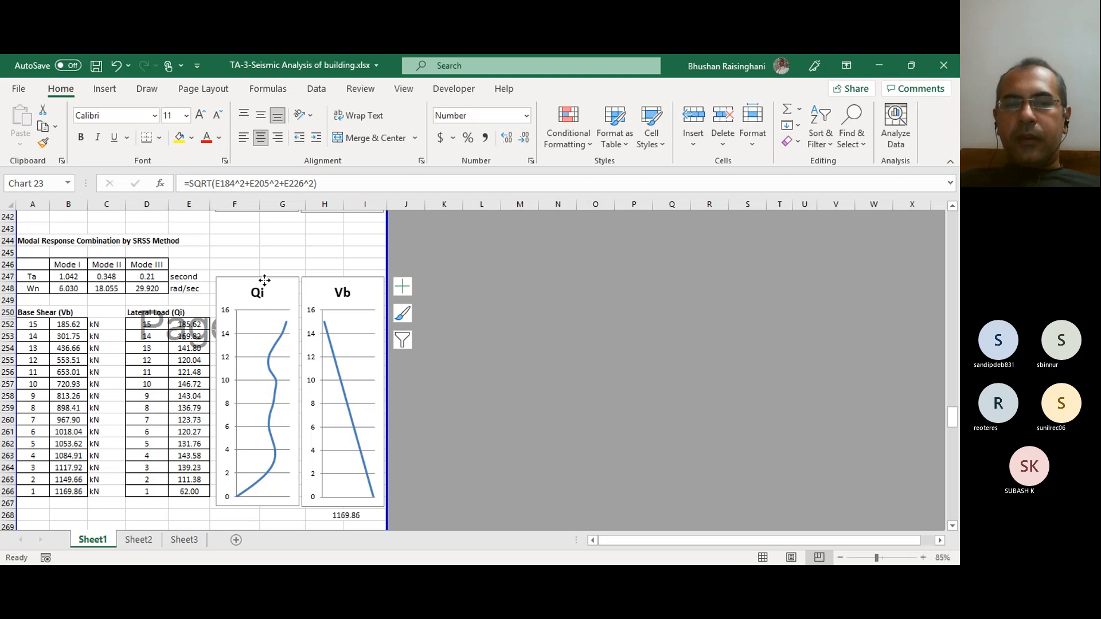
{"action": "left_click", "coordinate": [261, 295]}
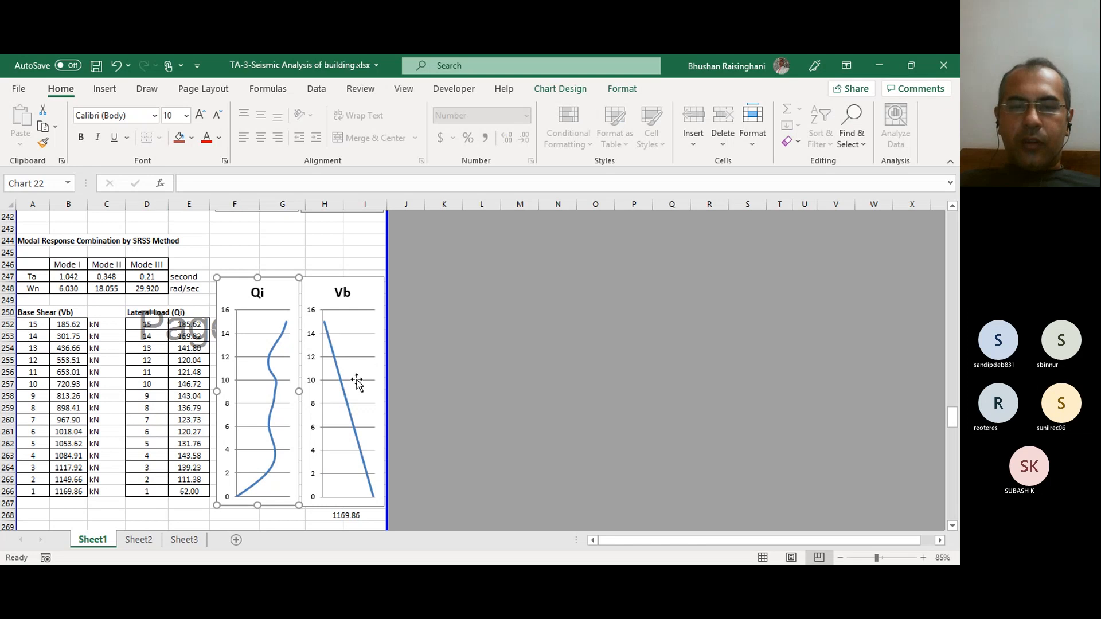
Step: Review the CQC method expressions, the βij and ρij matrices and the floor-by-floor base shear calculations from floor 15 to floor 1
{"action": "scroll", "coordinate": [357, 380], "scroll_direction": "down", "scroll_amount": 3}
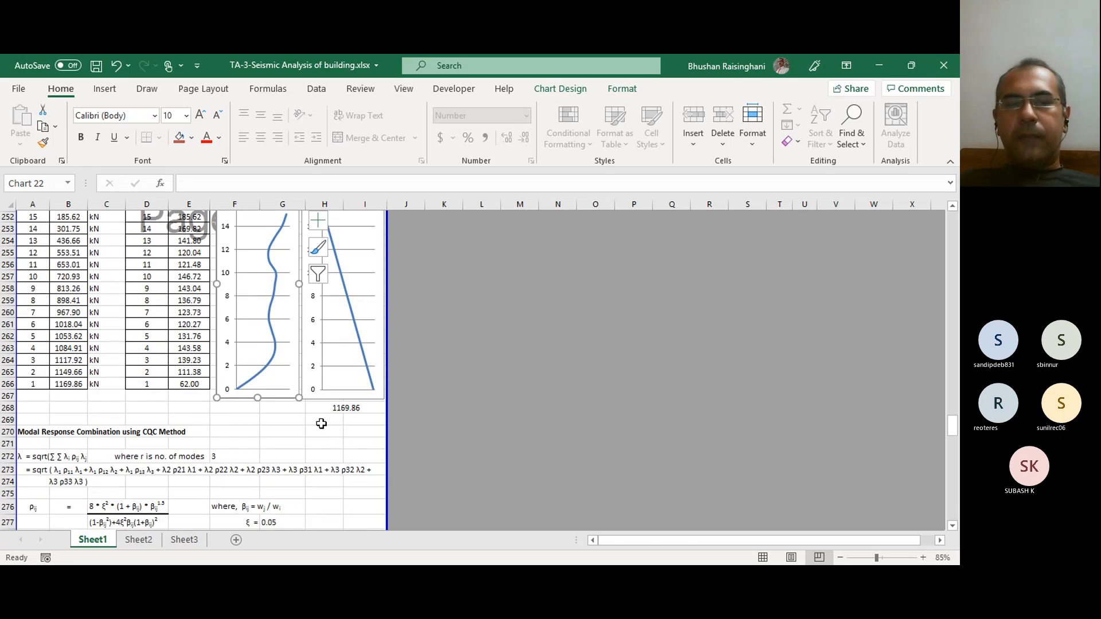
{"action": "scroll", "coordinate": [321, 423], "scroll_direction": "down", "scroll_amount": 1}
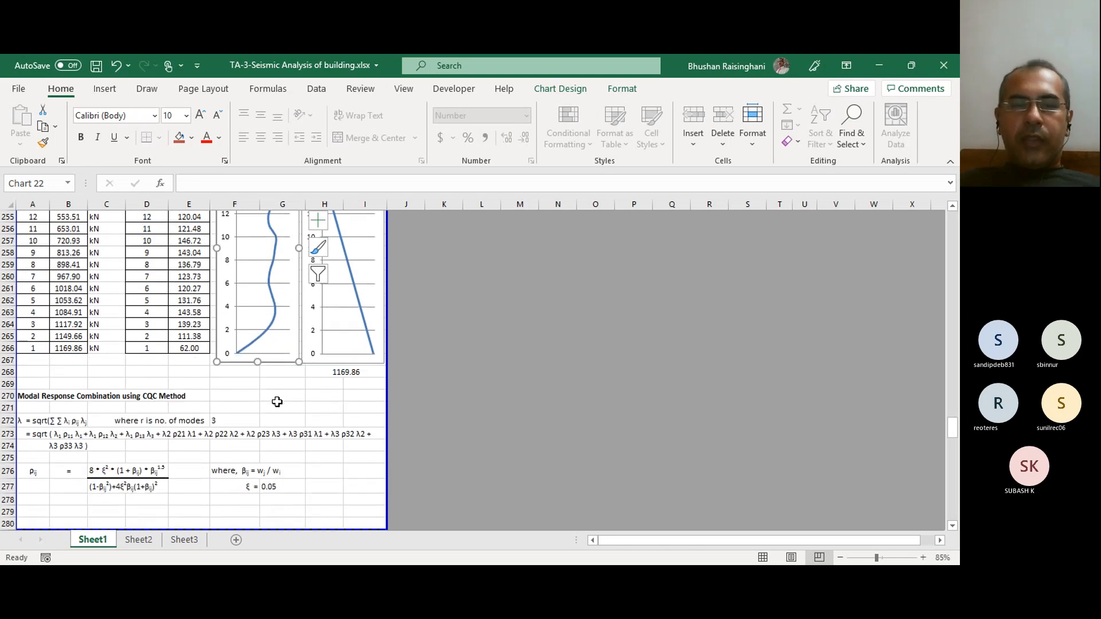
{"action": "left_click", "coordinate": [245, 384]}
{"action": "scroll", "coordinate": [137, 440], "scroll_direction": "down", "scroll_amount": 7}
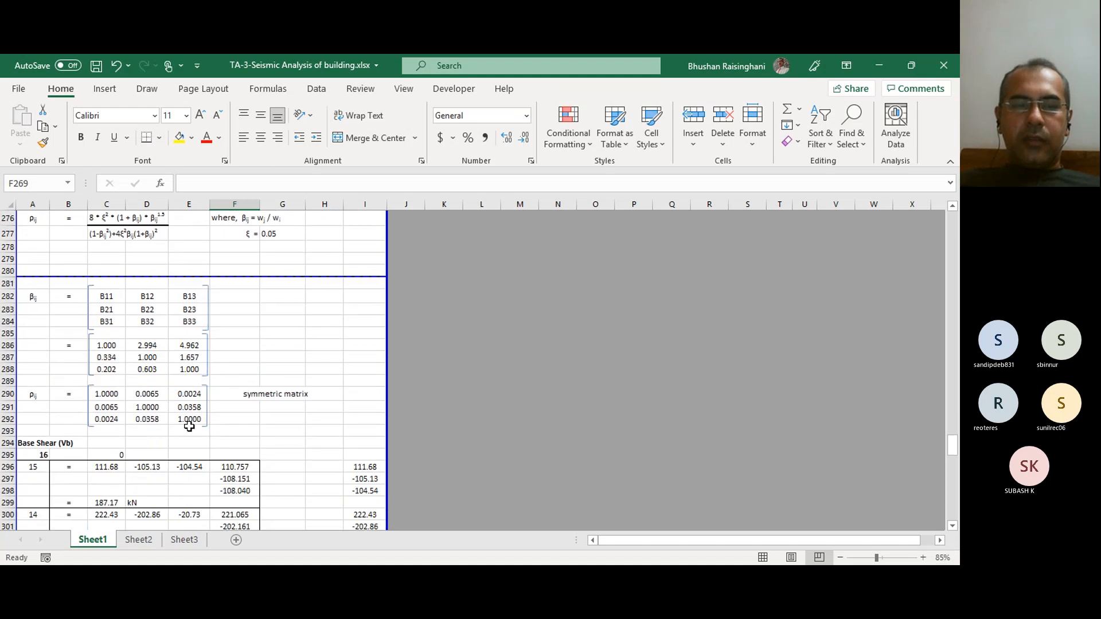
{"action": "scroll", "coordinate": [189, 426], "scroll_direction": "down", "scroll_amount": 1}
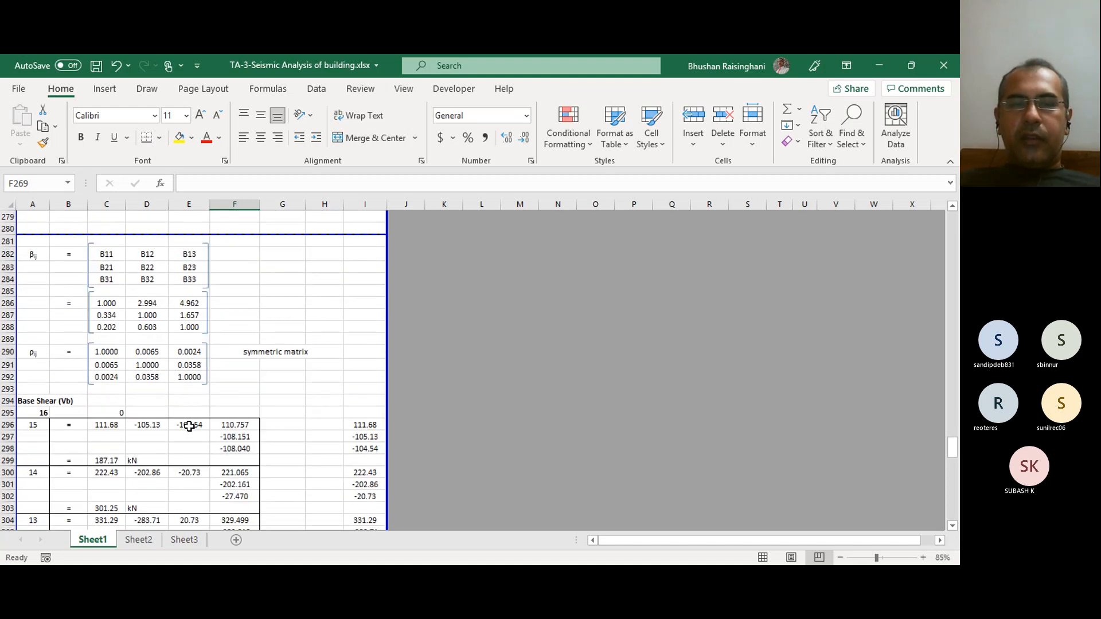
{"action": "scroll", "coordinate": [189, 426], "scroll_direction": "down", "scroll_amount": 1}
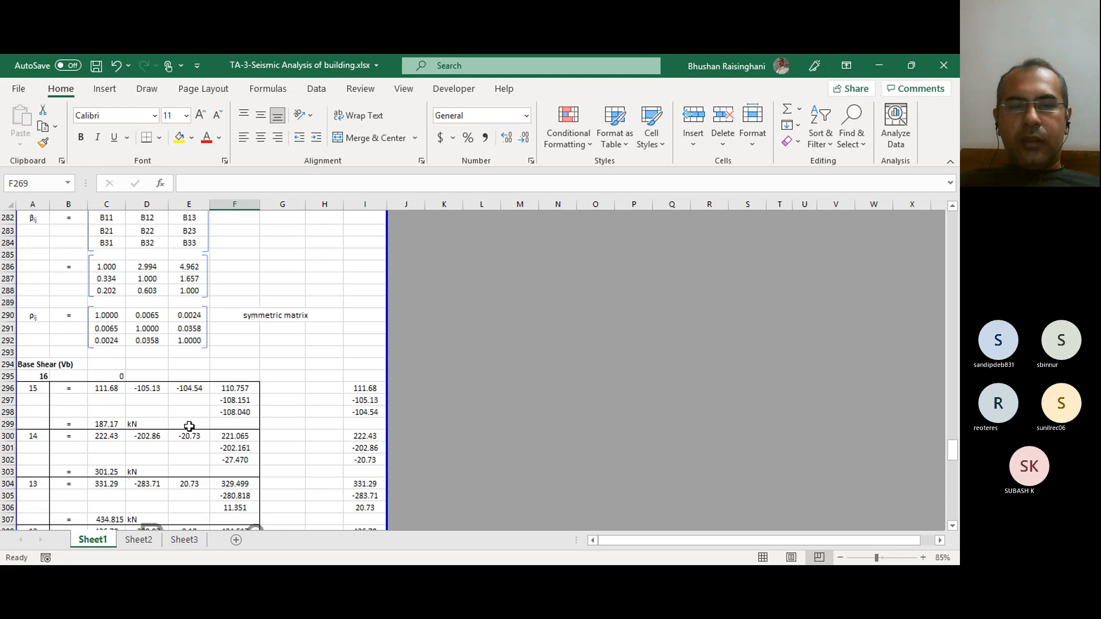
{"action": "scroll", "coordinate": [189, 426], "scroll_direction": "down", "scroll_amount": 17}
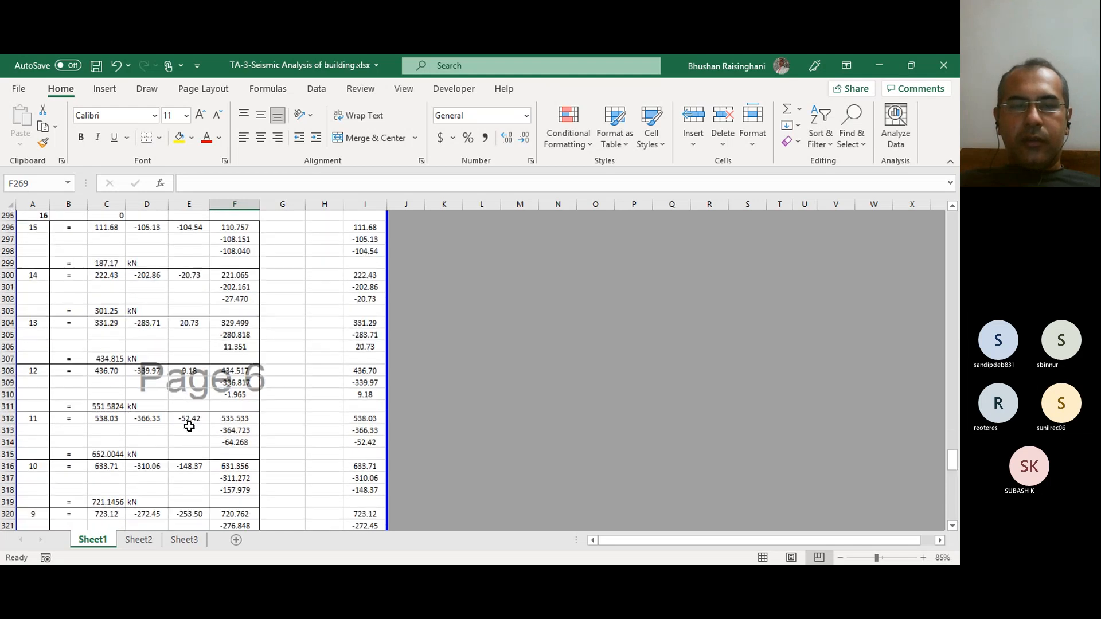
{"action": "scroll", "coordinate": [189, 426], "scroll_direction": "down", "scroll_amount": 9}
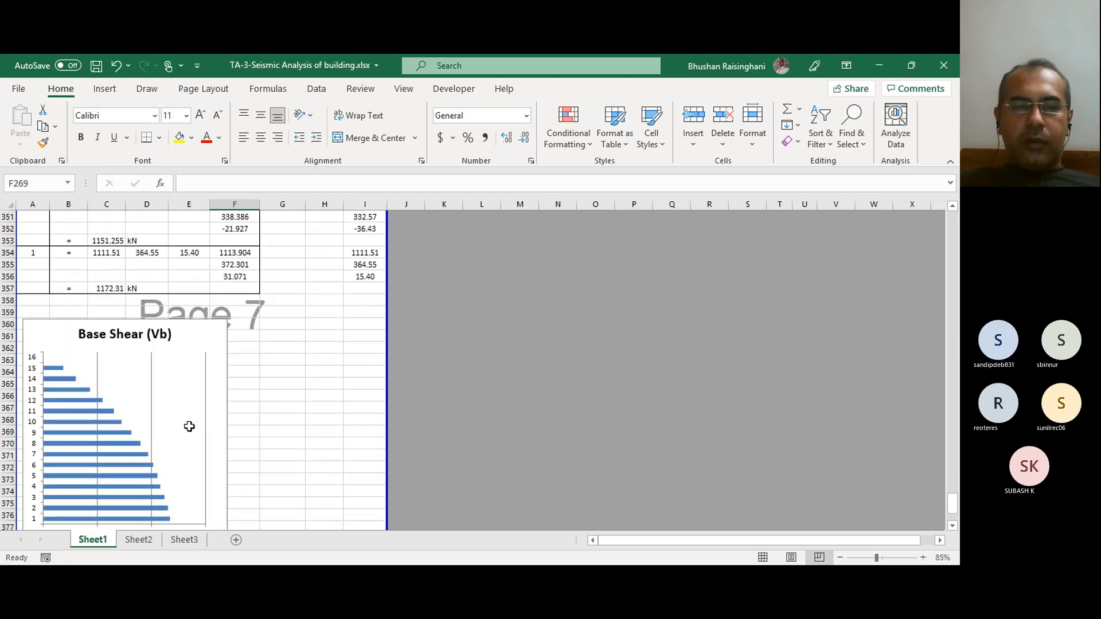
Step: Inspect the source data of the bars in the Base Shear (Vb) chart below the CQC calculations
{"action": "scroll", "coordinate": [187, 435], "scroll_direction": "up", "scroll_amount": 1}
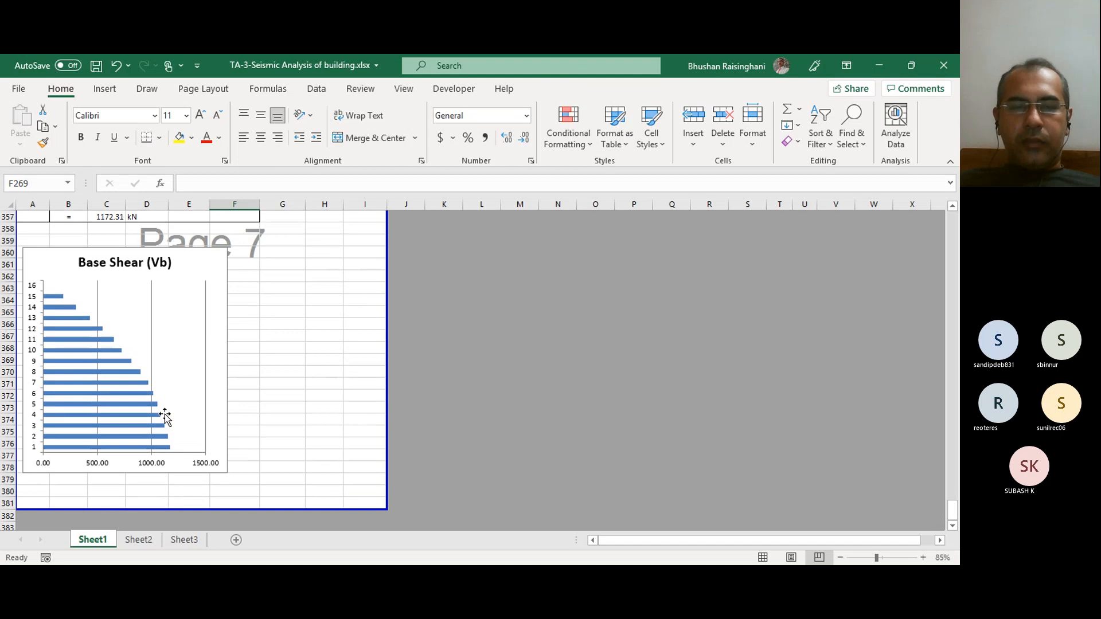
{"action": "left_click", "coordinate": [165, 452]}
{"action": "left_click", "coordinate": [167, 448]}
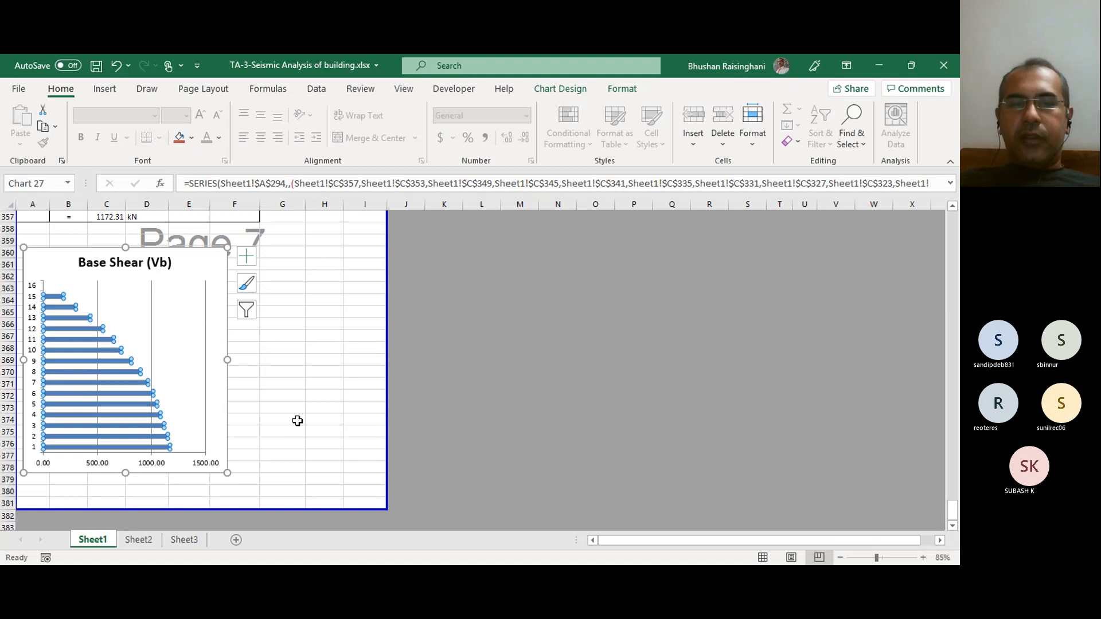
{"action": "left_click", "coordinate": [312, 384]}
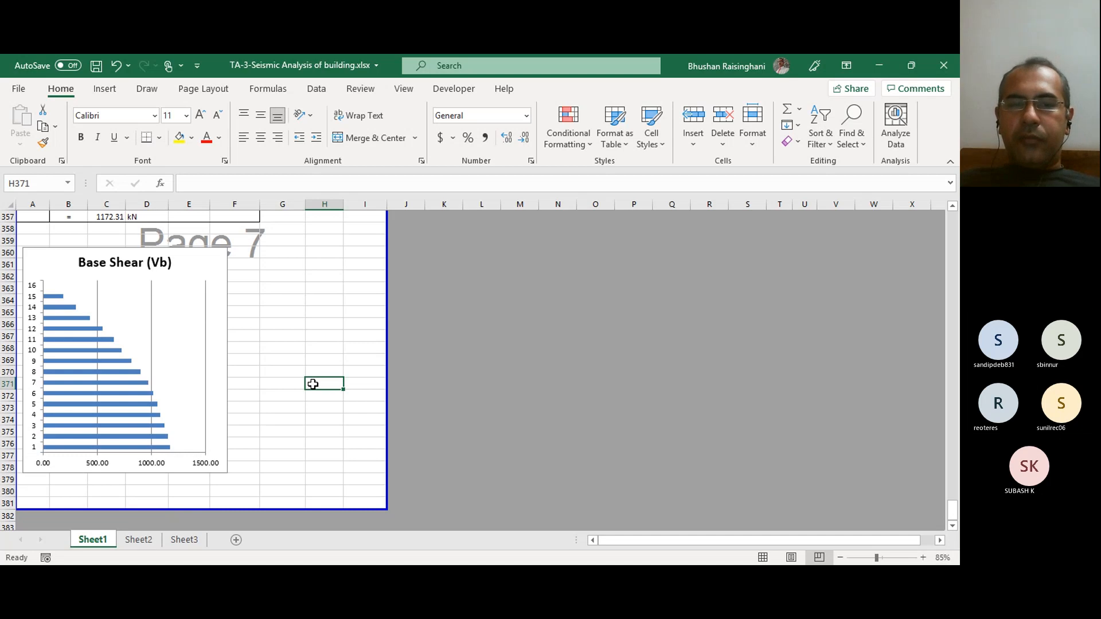
Step: Look over the CQC and SRSS results again and return to the building input data near the beginning of Sheet1
{"action": "scroll", "coordinate": [313, 383], "scroll_direction": "up", "scroll_amount": 14}
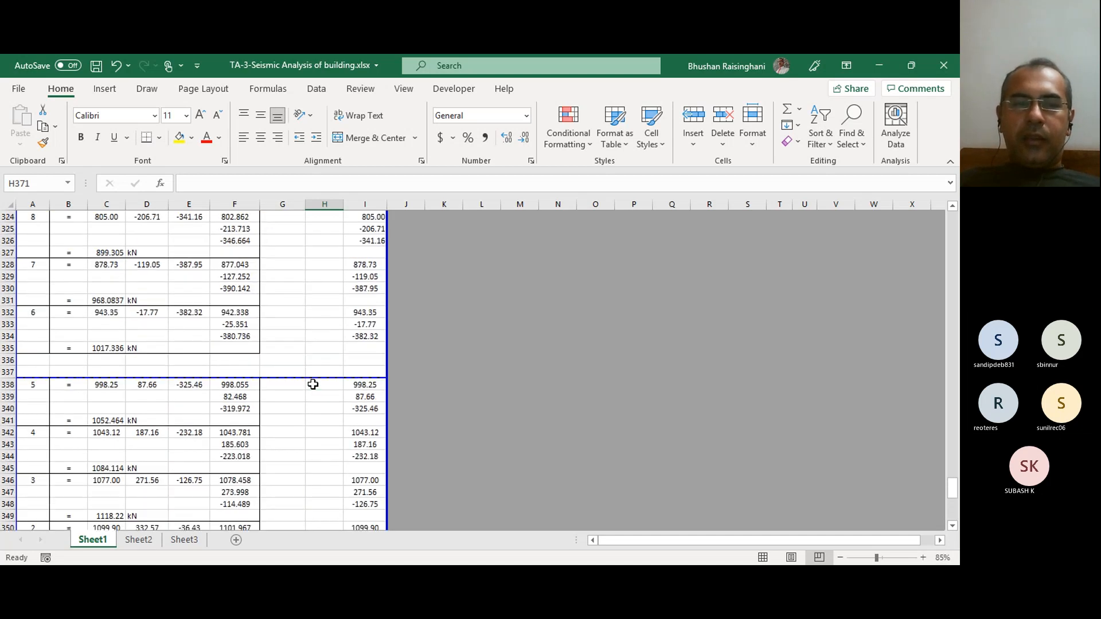
{"action": "scroll", "coordinate": [312, 383], "scroll_direction": "up", "scroll_amount": 18}
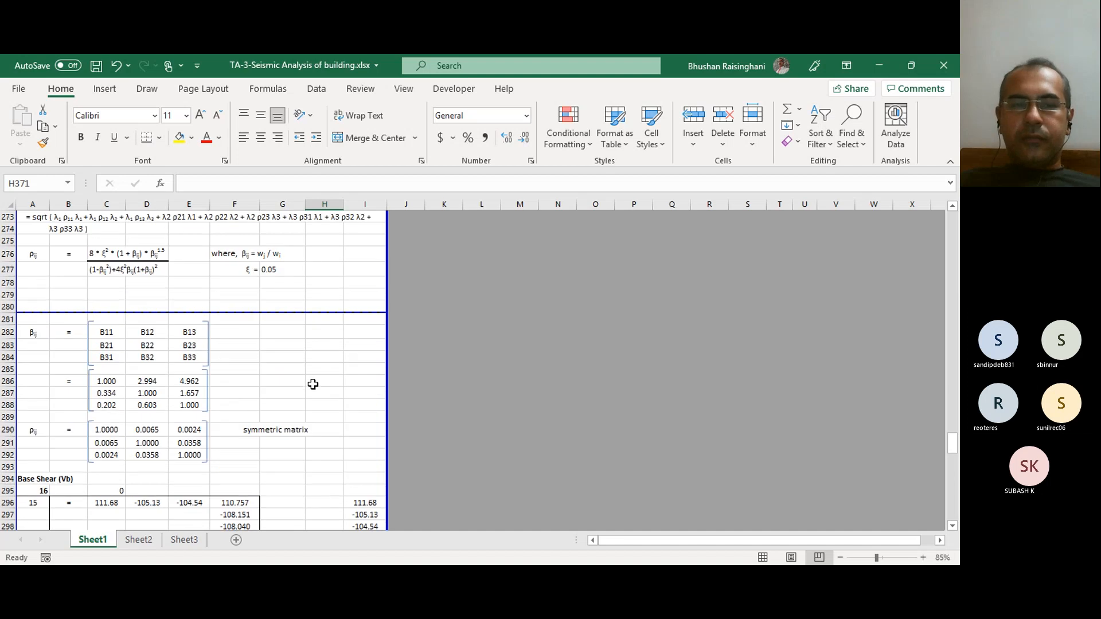
{"action": "scroll", "coordinate": [313, 383], "scroll_direction": "up", "scroll_amount": 11}
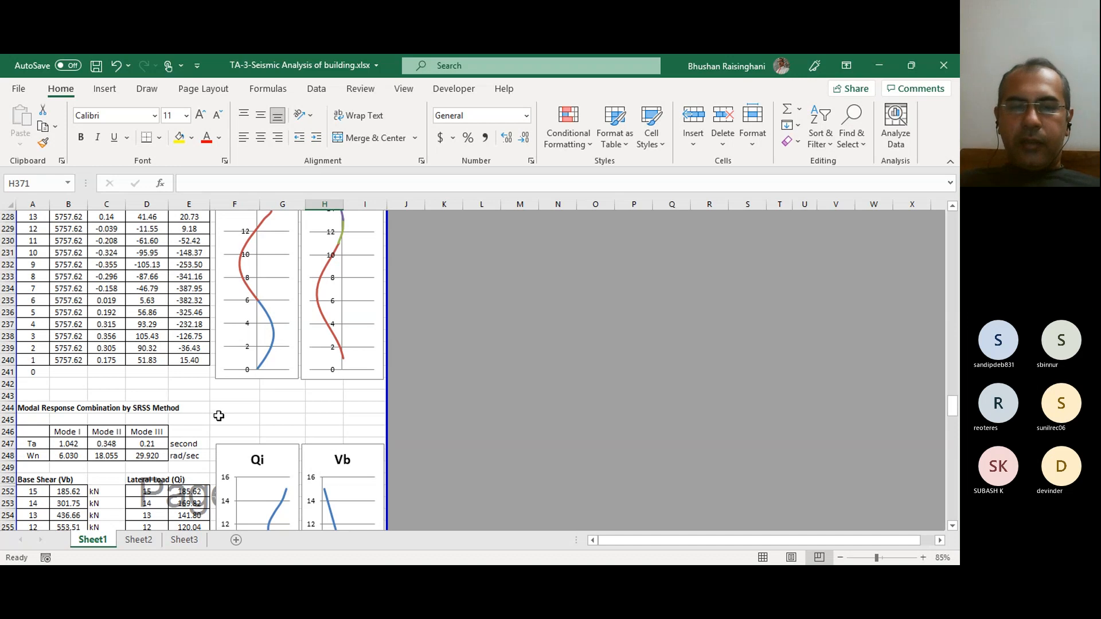
{"action": "scroll", "coordinate": [219, 415], "scroll_direction": "down", "scroll_amount": 13}
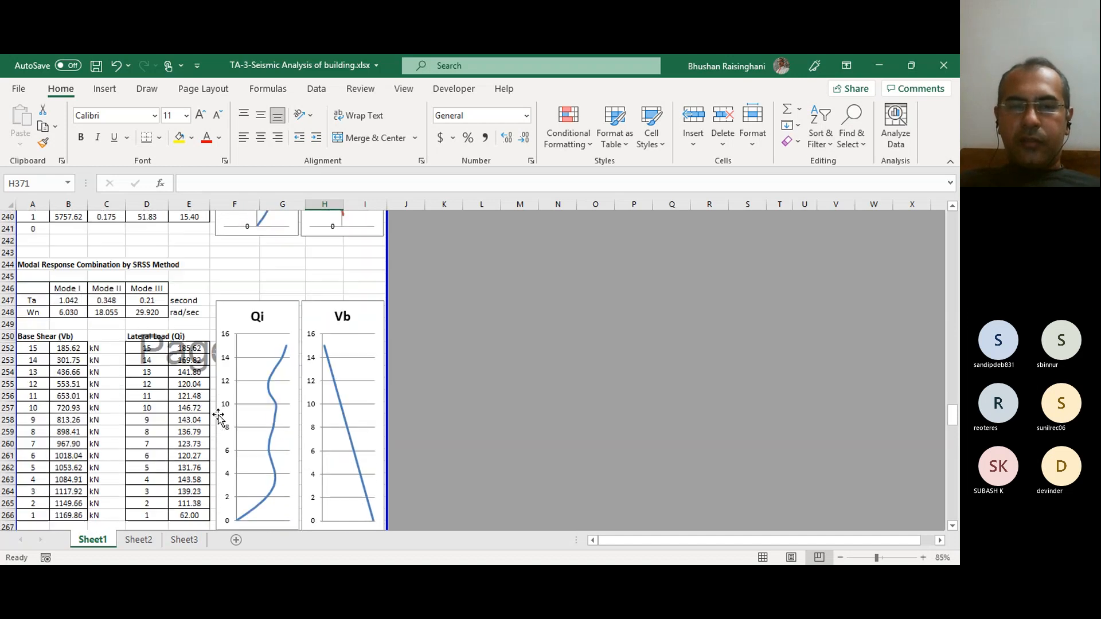
{"action": "scroll", "coordinate": [217, 412], "scroll_direction": "down", "scroll_amount": 17}
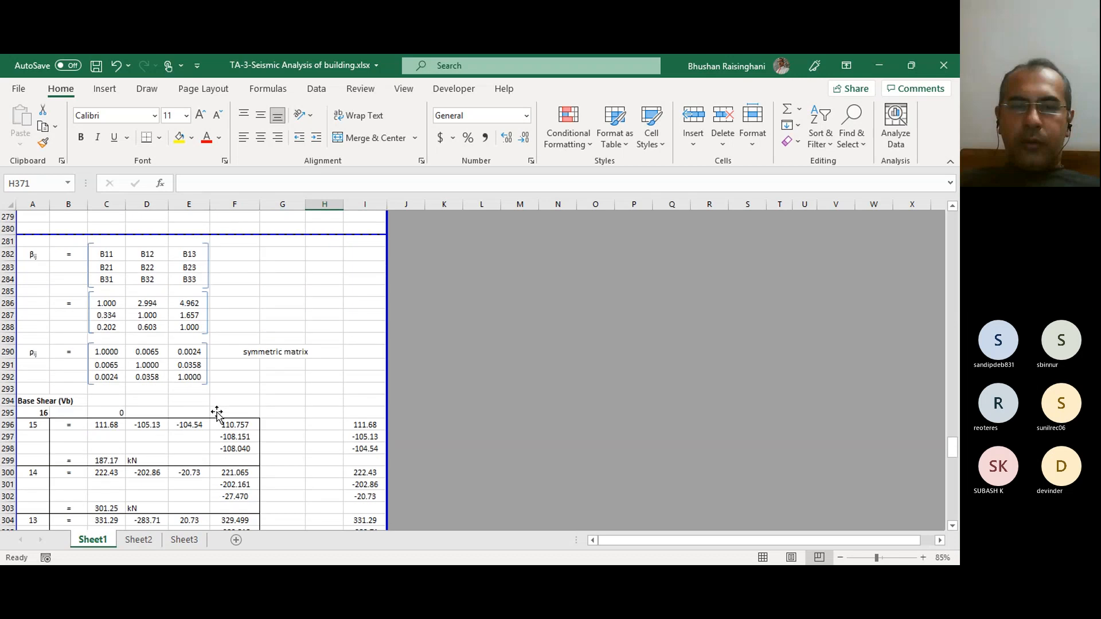
{"action": "scroll", "coordinate": [218, 411], "scroll_direction": "down", "scroll_amount": 17}
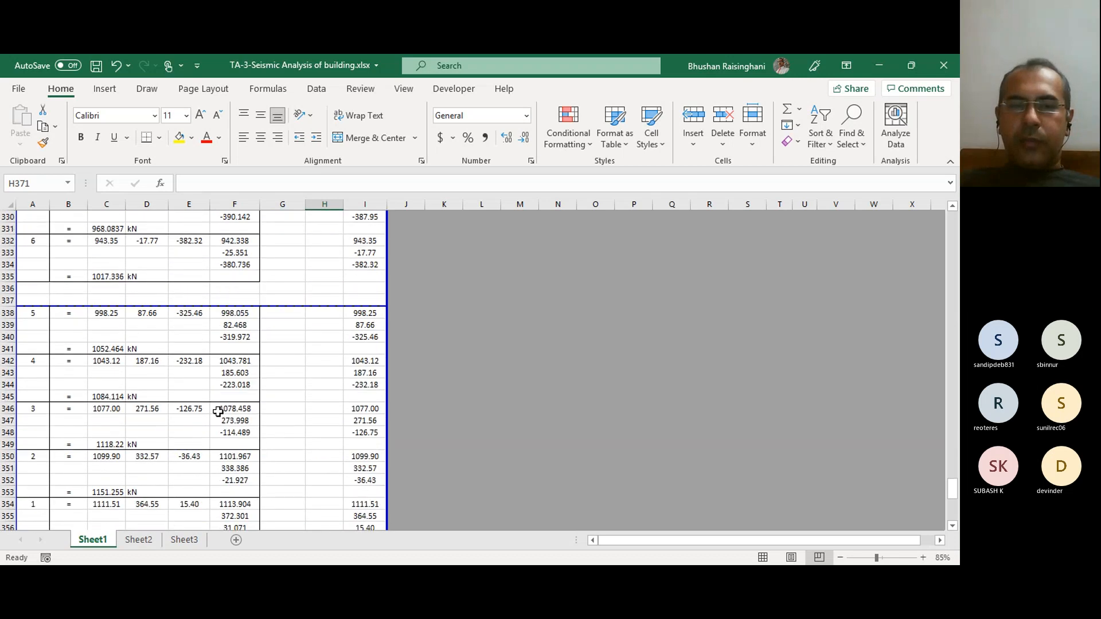
{"action": "scroll", "coordinate": [218, 414], "scroll_direction": "up", "scroll_amount": 20}
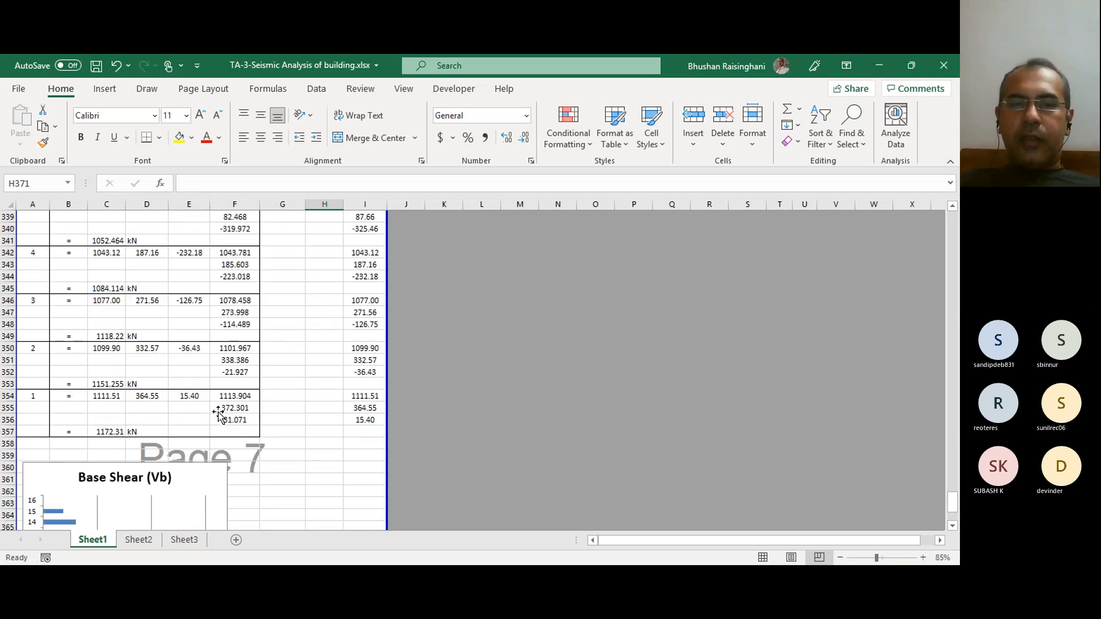
{"action": "scroll", "coordinate": [219, 412], "scroll_direction": "up", "scroll_amount": 20}
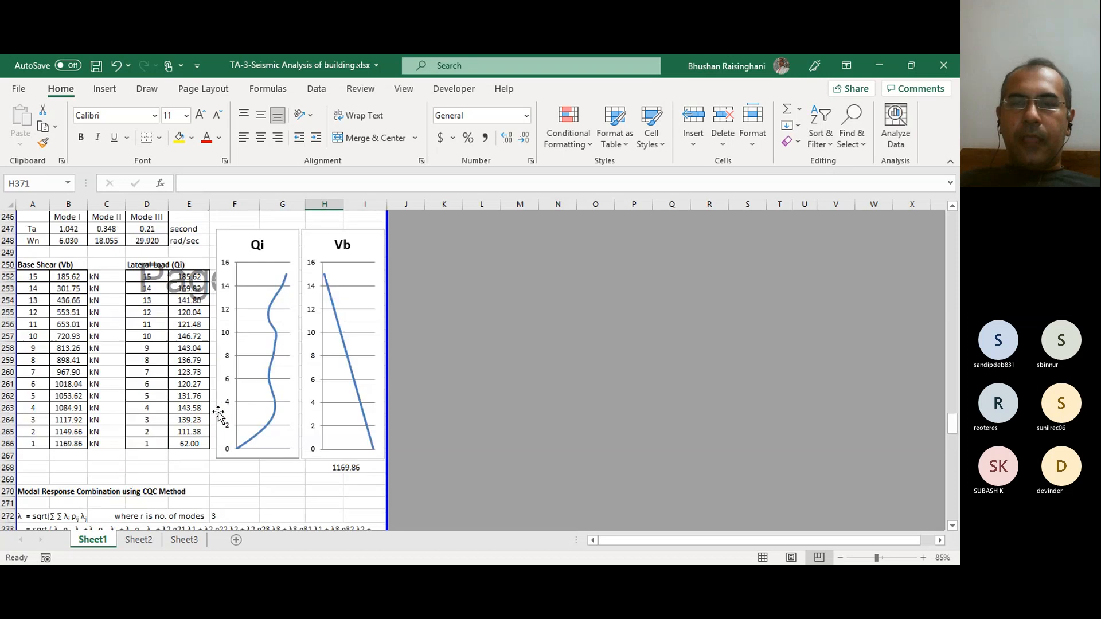
{"action": "scroll", "coordinate": [223, 411], "scroll_direction": "up", "scroll_amount": 20}
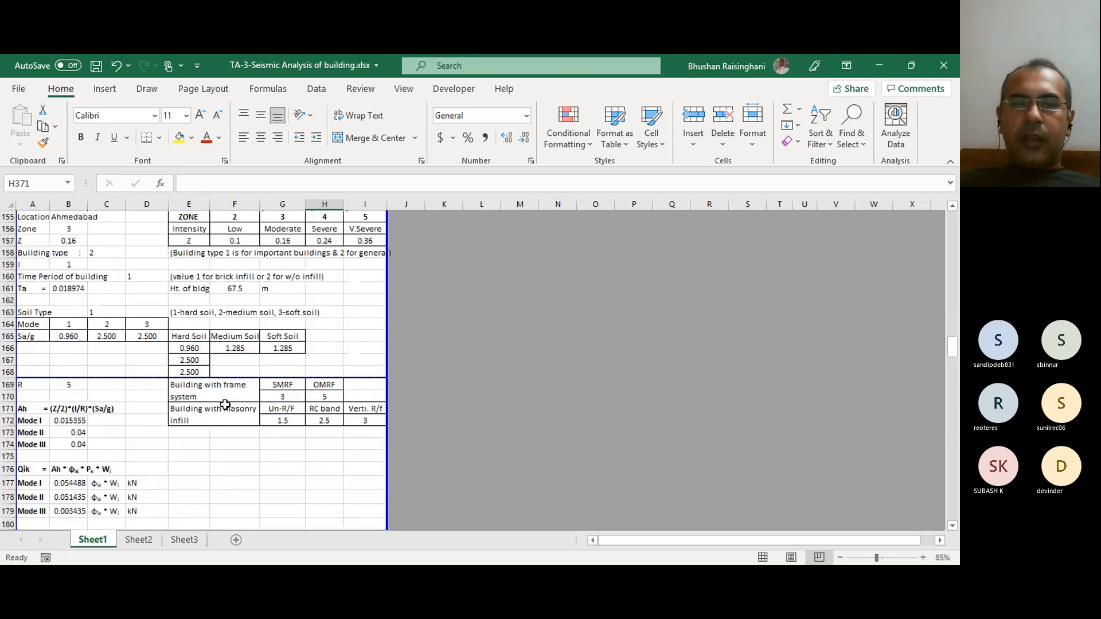
{"action": "scroll", "coordinate": [219, 397], "scroll_direction": "up", "scroll_amount": 20}
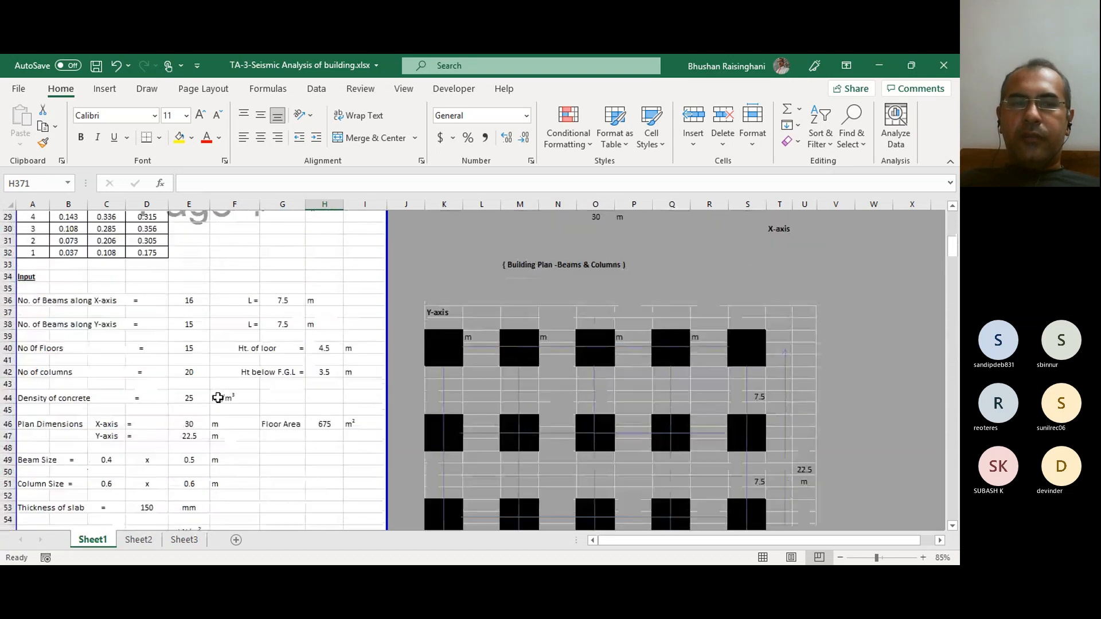